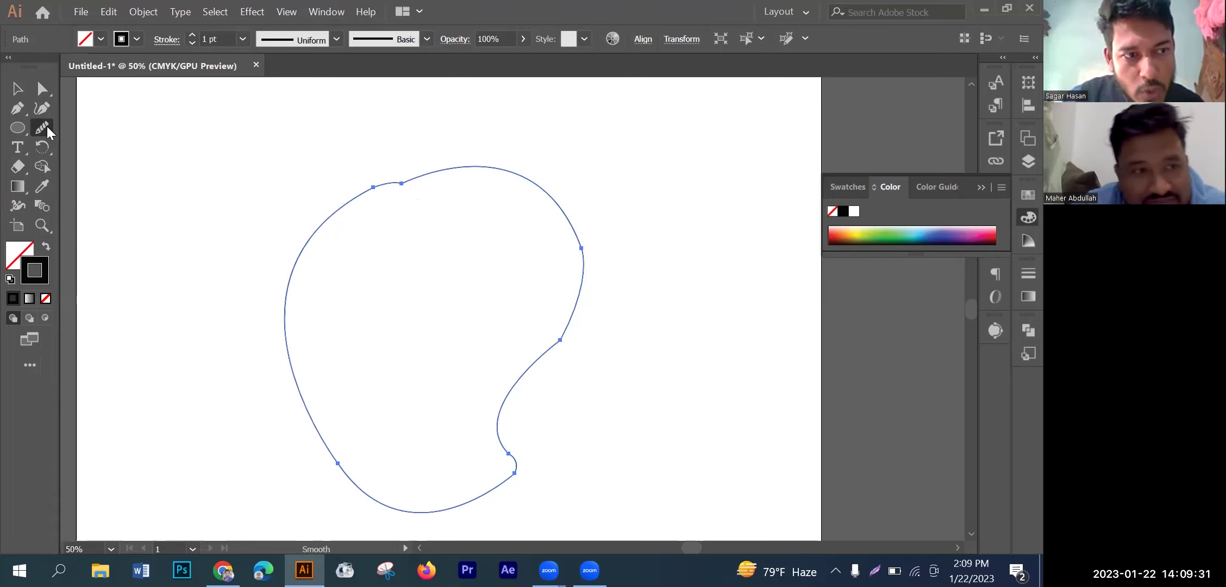
# Step: Smooth the right-side bend and the lower notch of the mango outline with the Smooth Tool
pyautogui.click(47, 127)
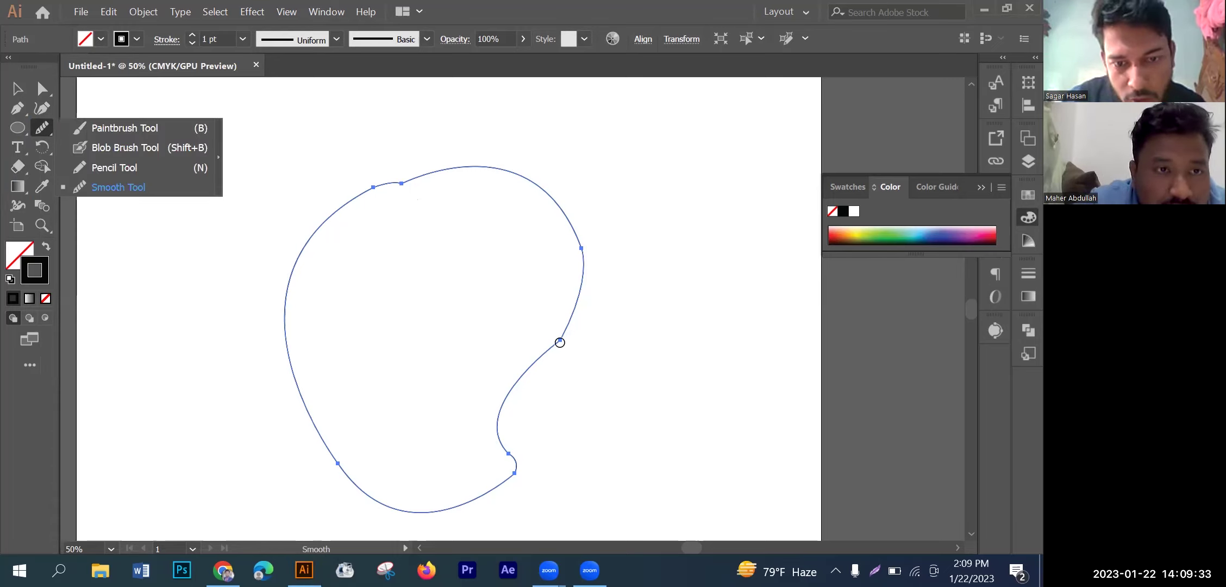
pyautogui.scroll(3, 565, 340)
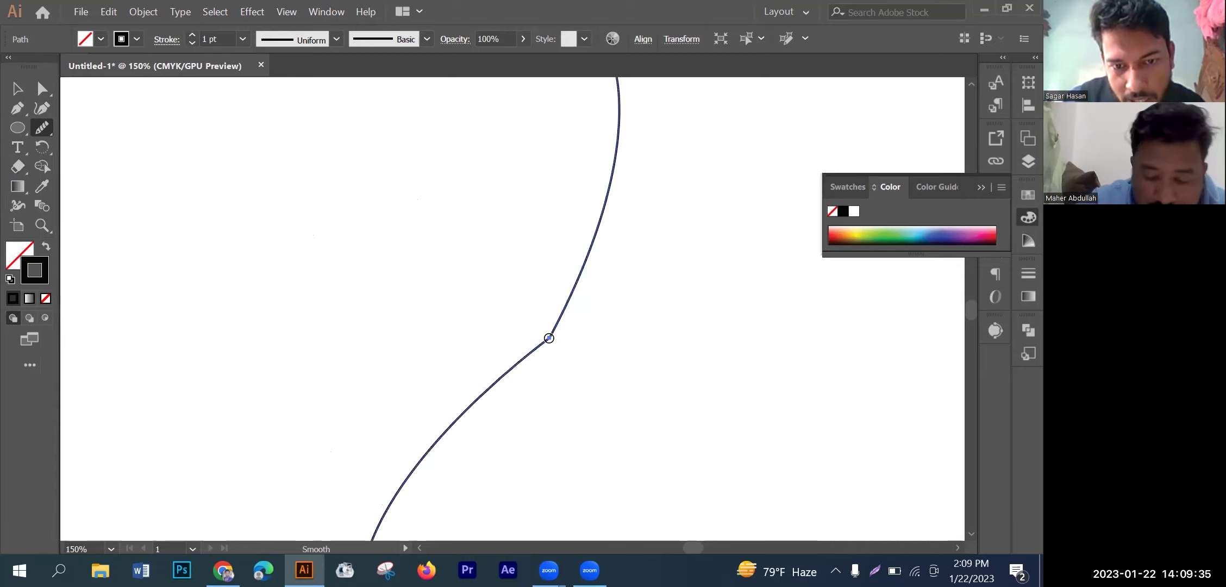
pyautogui.moveTo(550, 339); pyautogui.dragTo(550, 334)
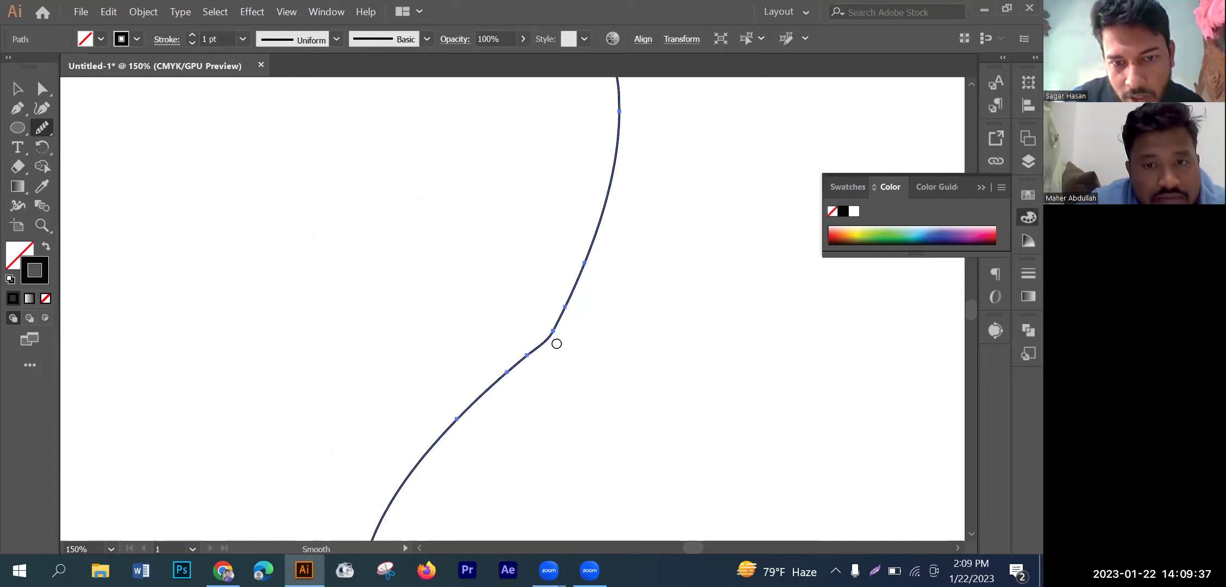
pyautogui.scroll(-3, 575, 361)
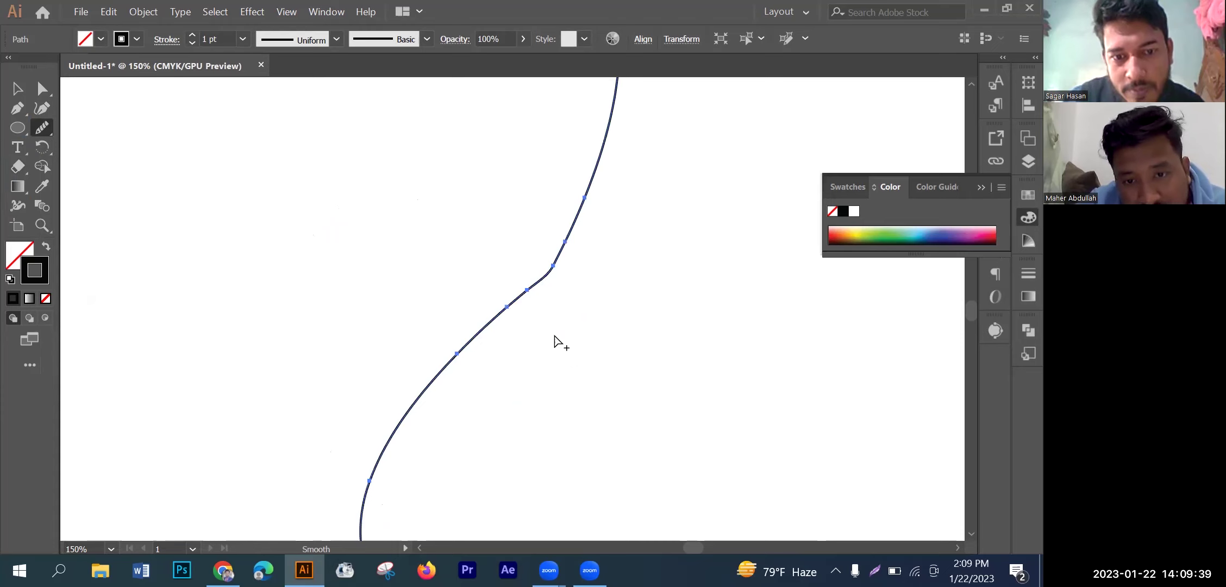
pyautogui.scroll(-3, 519, 375)
pyautogui.scroll(-2, 458, 342)
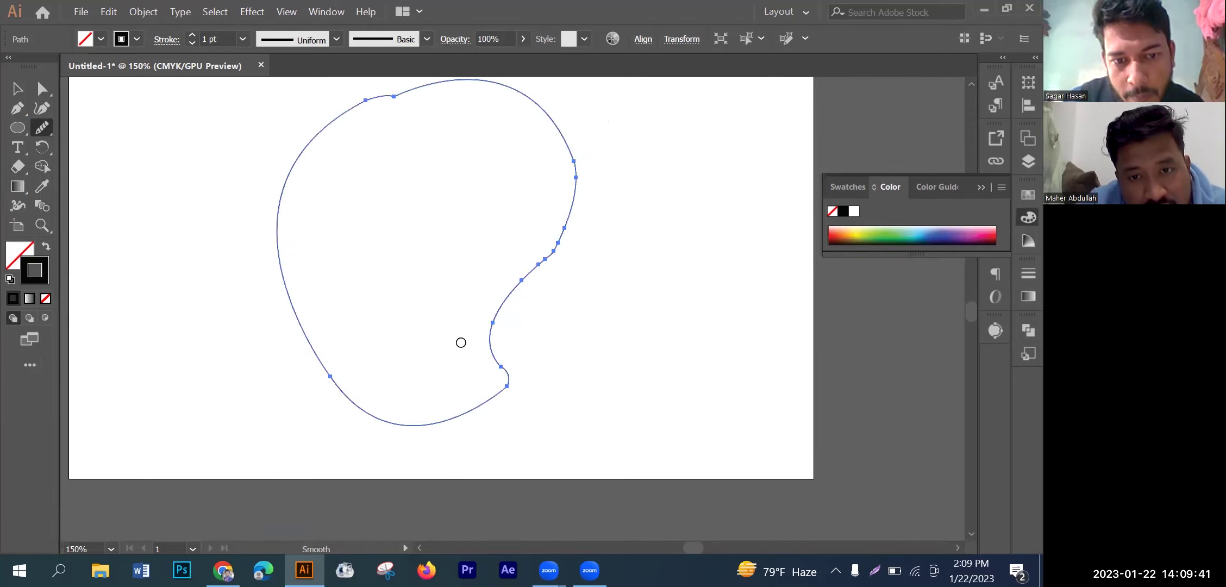
pyautogui.scroll(3, 460, 342)
pyautogui.moveTo(493, 414)
pyautogui.mouseDown()
pyautogui.moveTo(483, 406)
pyautogui.moveTo(520, 411)
pyautogui.mouseUp()
pyautogui.scroll(-3, 523, 407)
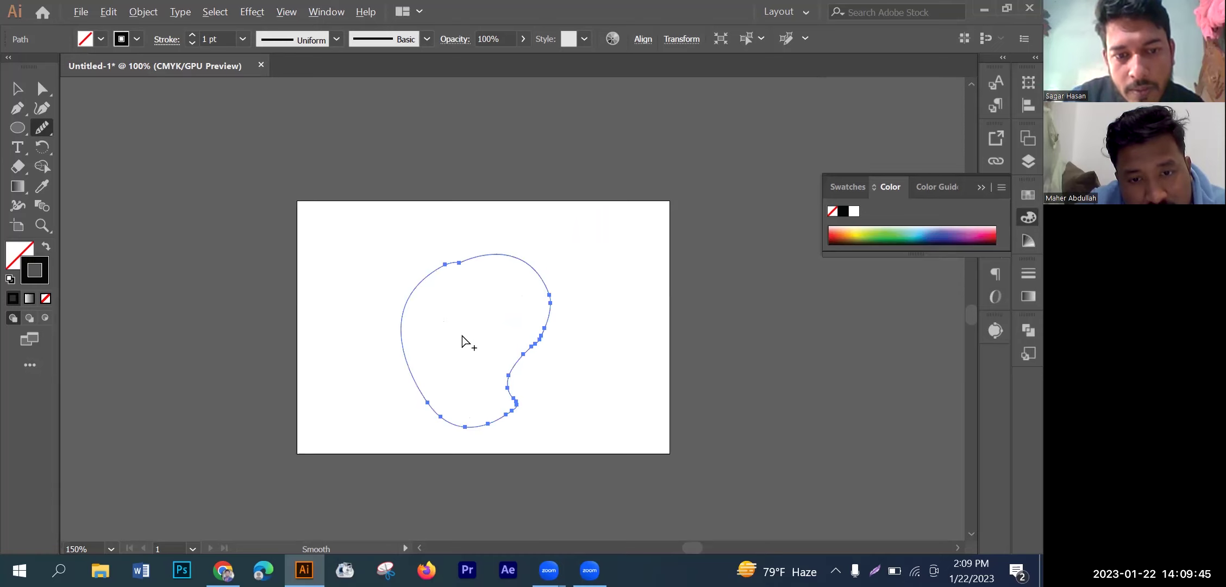
pyautogui.scroll(3, 333, 341)
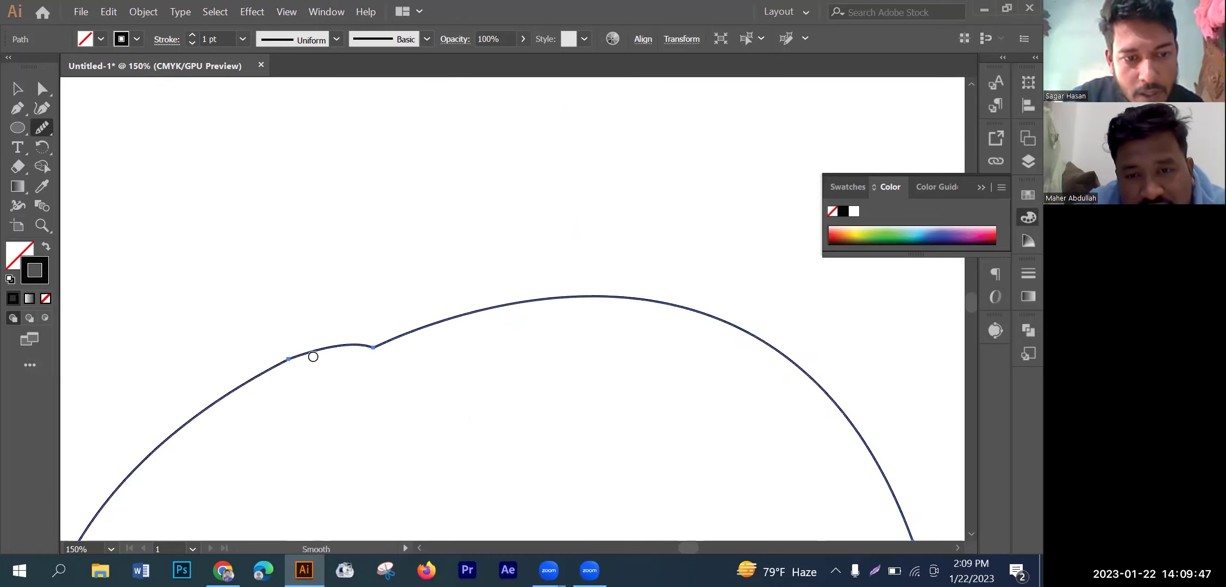
pyautogui.scroll(-3, 583, 363)
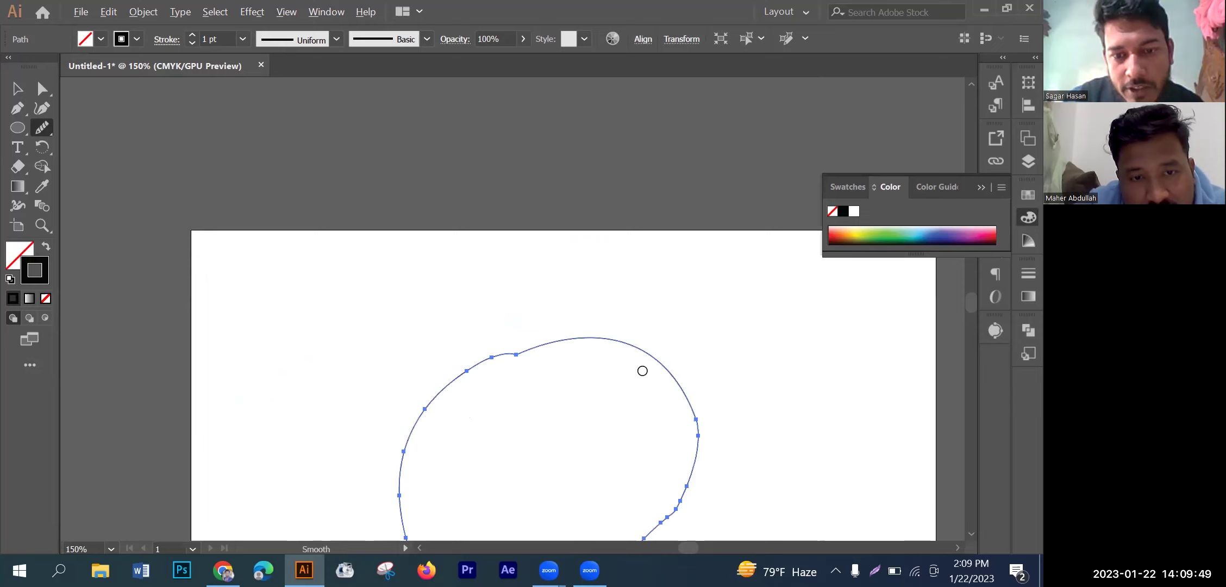
pyautogui.scroll(-3, 642, 370)
pyautogui.scroll(3, 646, 405)
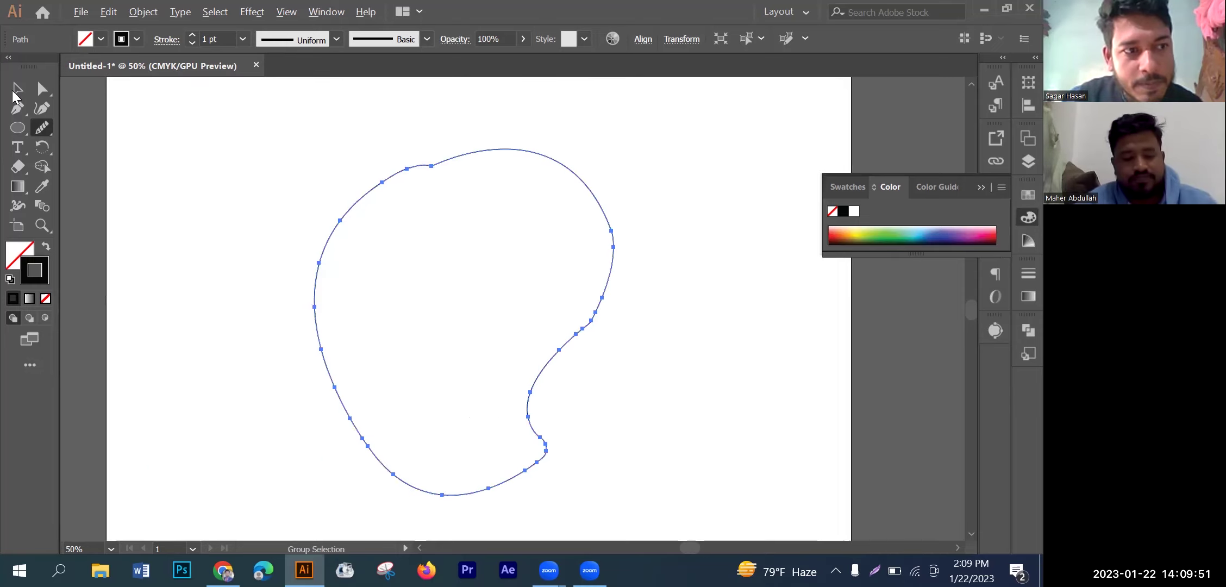
# Step: Re-smooth the corner and the further bend along the outline's right side
pyautogui.click(17, 88)
pyautogui.click(693, 361)
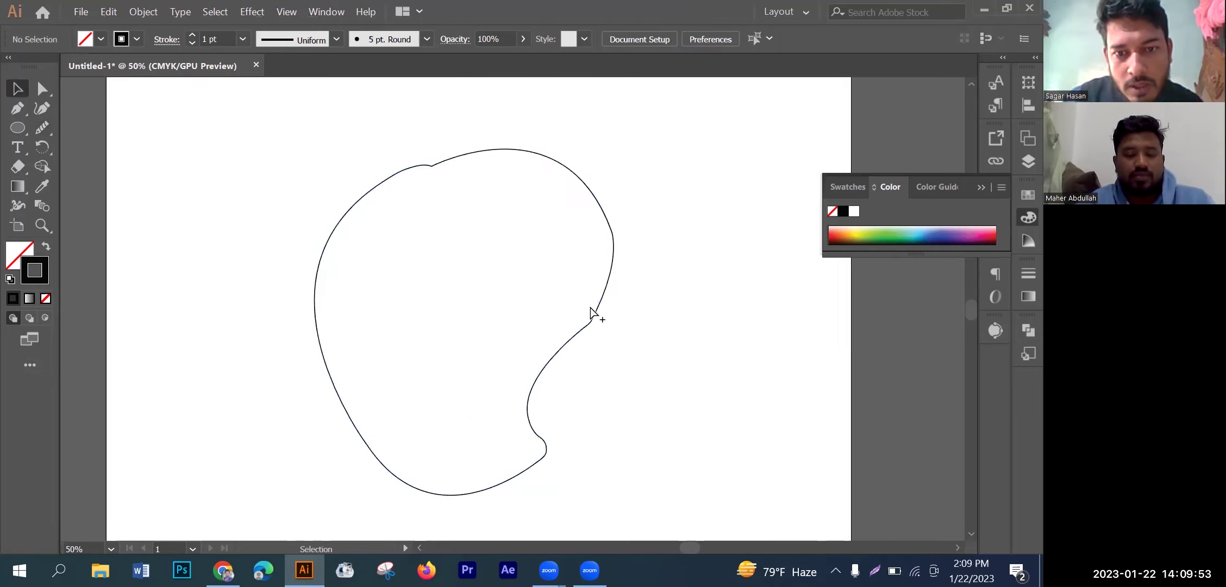
pyautogui.scroll(3, 596, 356)
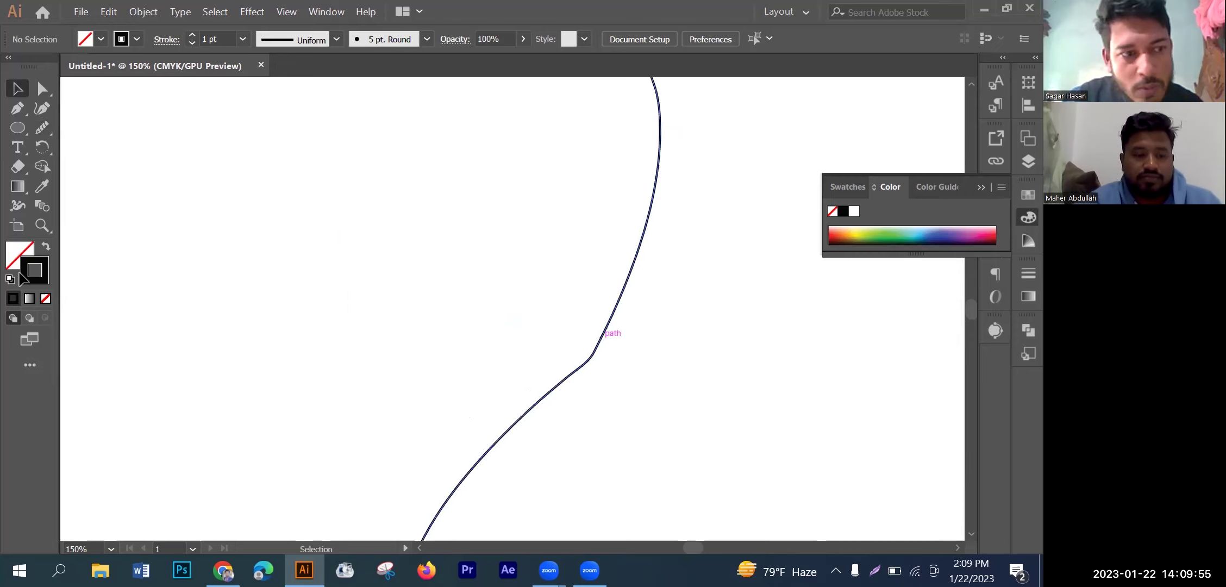
pyautogui.click(41, 126)
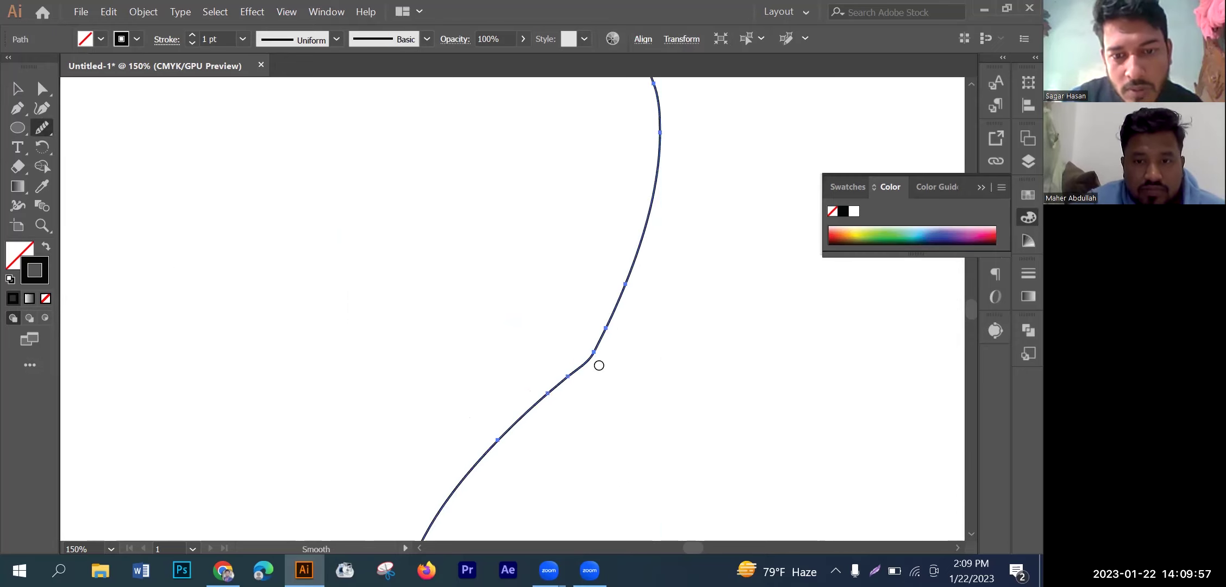
pyautogui.scroll(2, 591, 350)
pyautogui.moveTo(564, 369)
pyautogui.mouseDown()
pyautogui.moveTo(596, 347)
pyautogui.moveTo(577, 375)
pyautogui.moveTo(588, 332)
pyautogui.moveTo(618, 308)
pyautogui.mouseUp()
pyautogui.moveTo(600, 342)
pyautogui.mouseDown()
pyautogui.moveTo(604, 322)
pyautogui.moveTo(637, 365)
pyautogui.mouseUp()
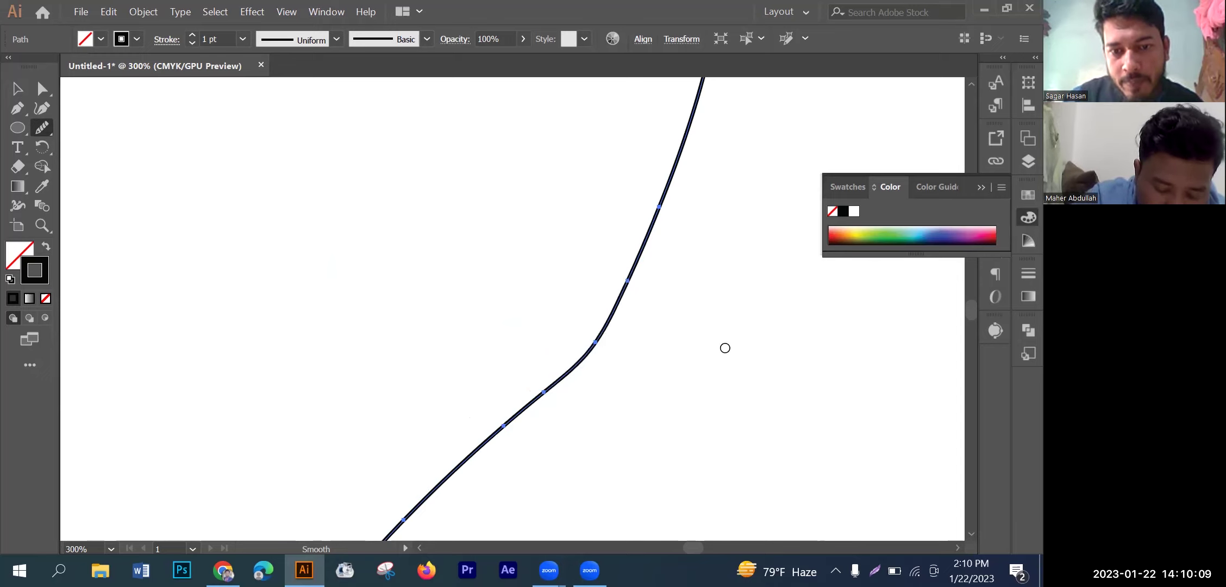
# Step: Zoom out to check the whole smoothed outline, deselect it, and zoom back in
pyautogui.hotkey('ctrl', '-')
pyautogui.hotkey('ctrl', '-')
pyautogui.hotkey('ctrl', '-')
pyautogui.click(42, 88)
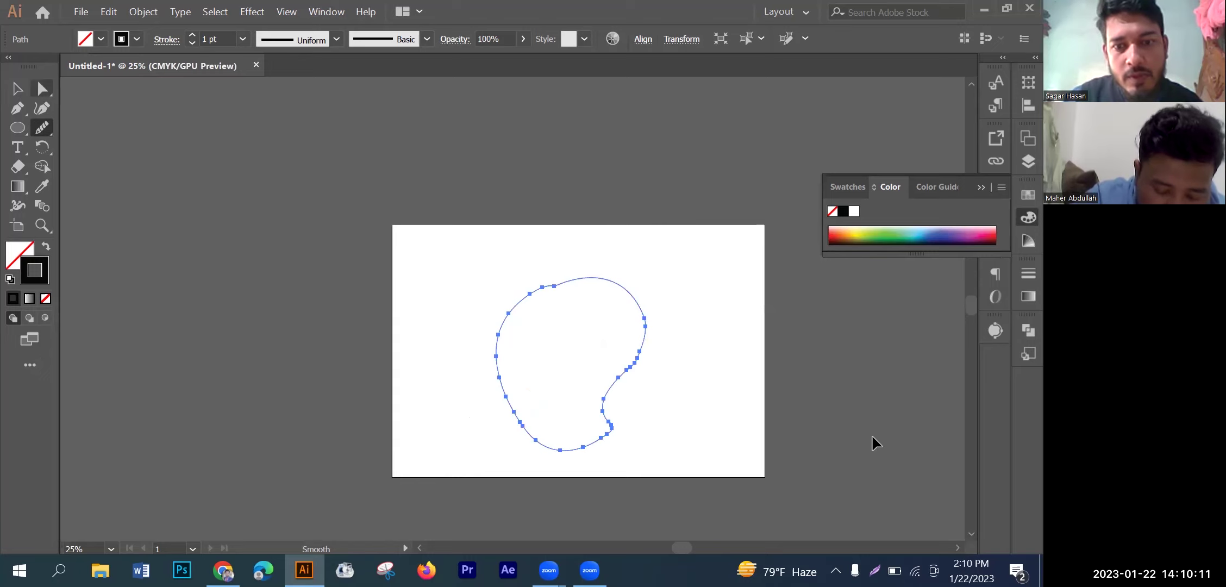
pyautogui.press('v')
pyautogui.click(728, 436)
pyautogui.hotkey('ctrl', '+')
# Step: Give the selected mango outline an interim yellow fill
pyautogui.click(535, 285)
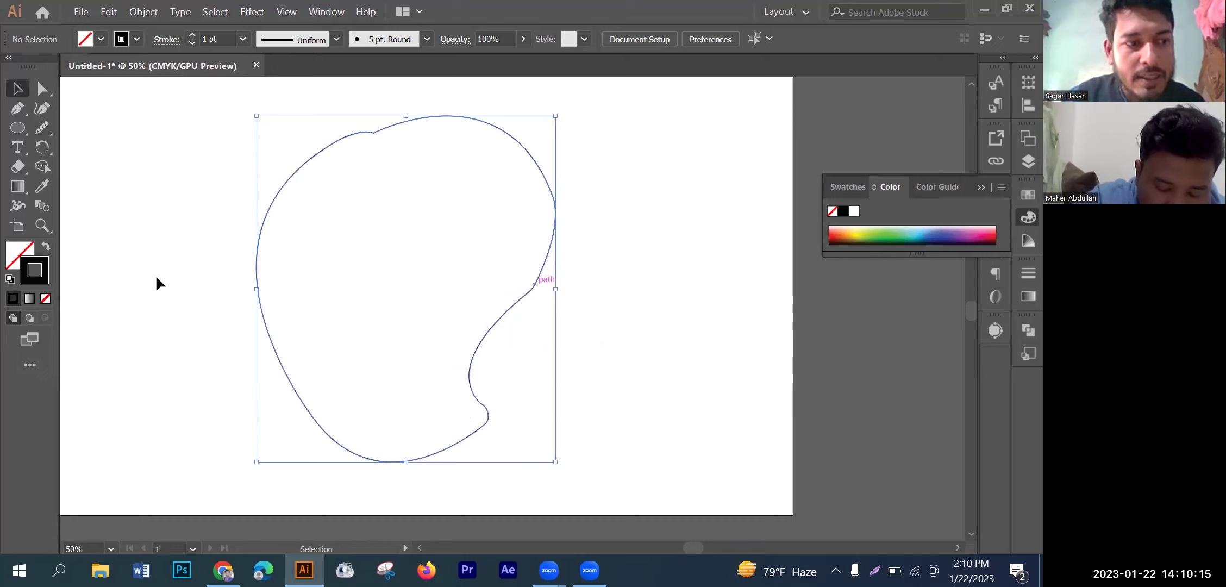
pyautogui.doubleClick(11, 254)
pyautogui.moveTo(627, 336)
pyautogui.mouseDown()
pyautogui.moveTo(623, 299)
pyautogui.moveTo(623, 310)
pyautogui.mouseUp()
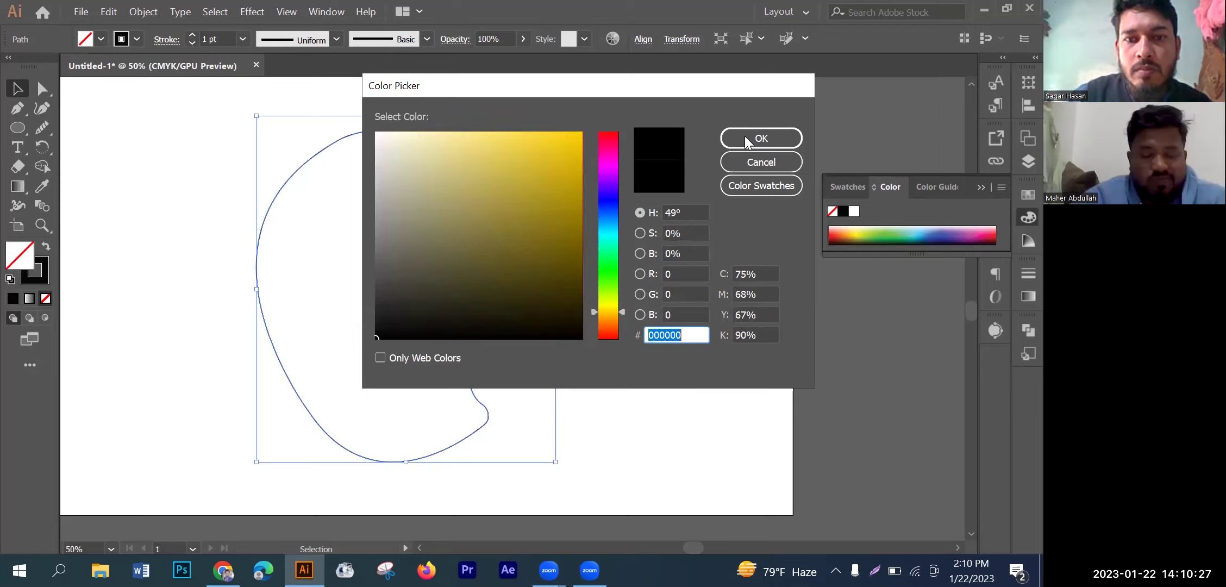
pyautogui.write('F7C906')
pyautogui.press('Return')
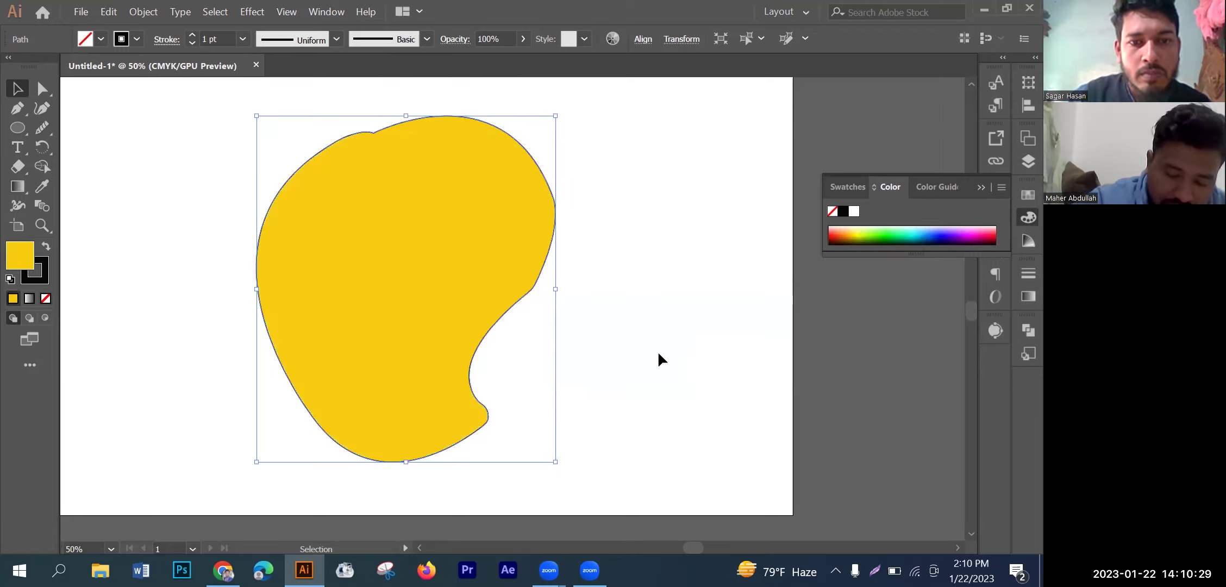
pyautogui.hotkey('ctrl', 'shift', 'a')
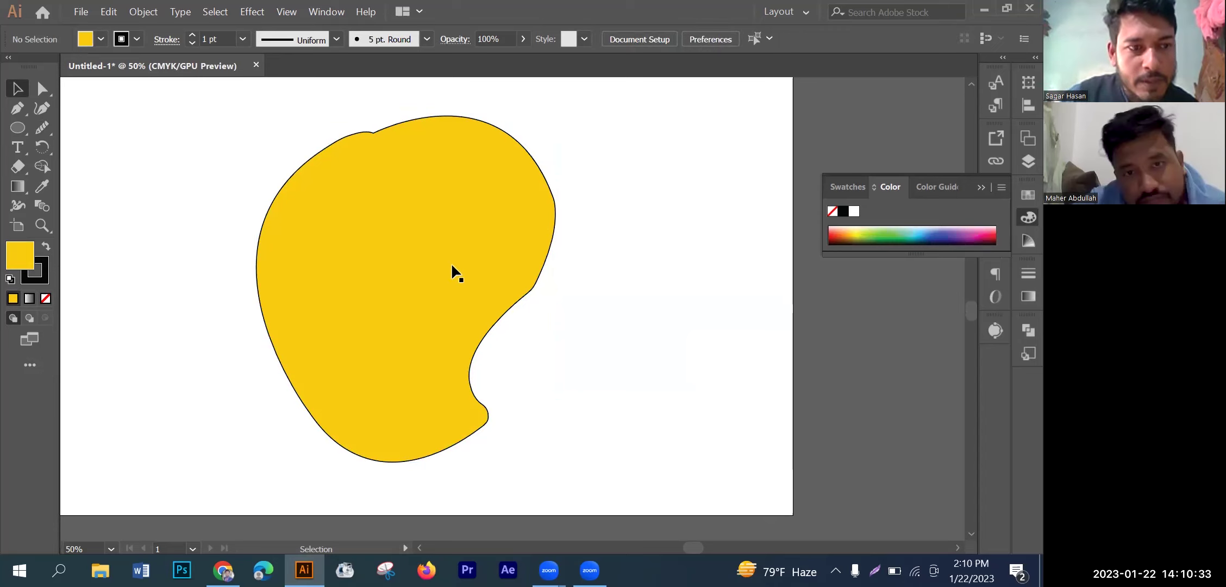
pyautogui.hotkey('ctrl', 'a')
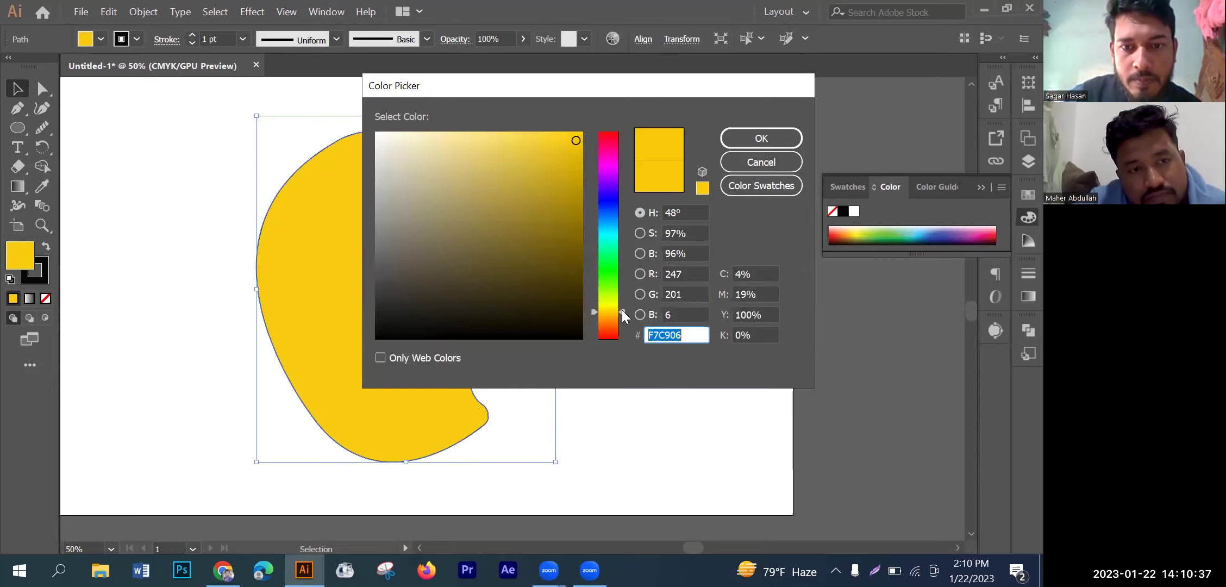
# Step: Change the shape's fill to dark green hex 054403 and reselect it
pyautogui.click(614, 269)
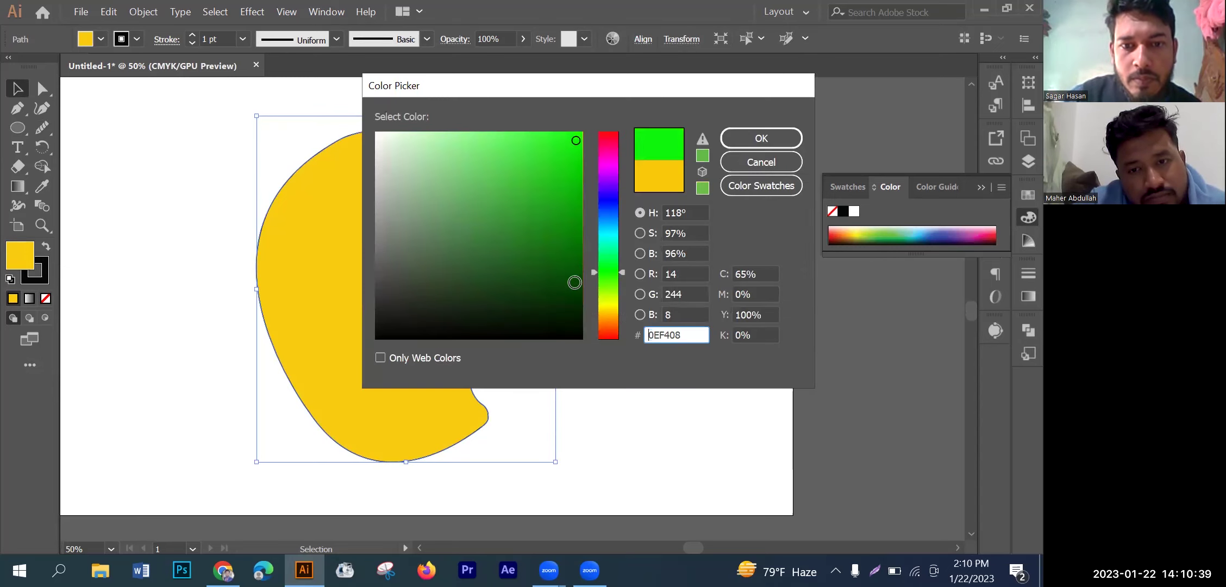
pyautogui.write('054403')
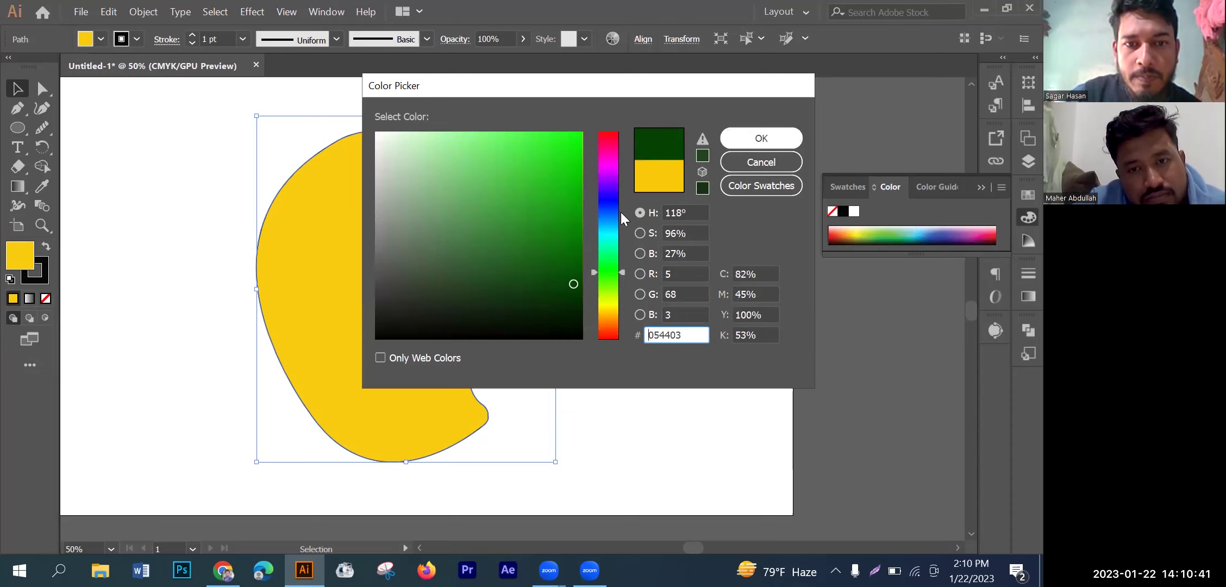
pyautogui.press('Return')
pyautogui.click(620, 209)
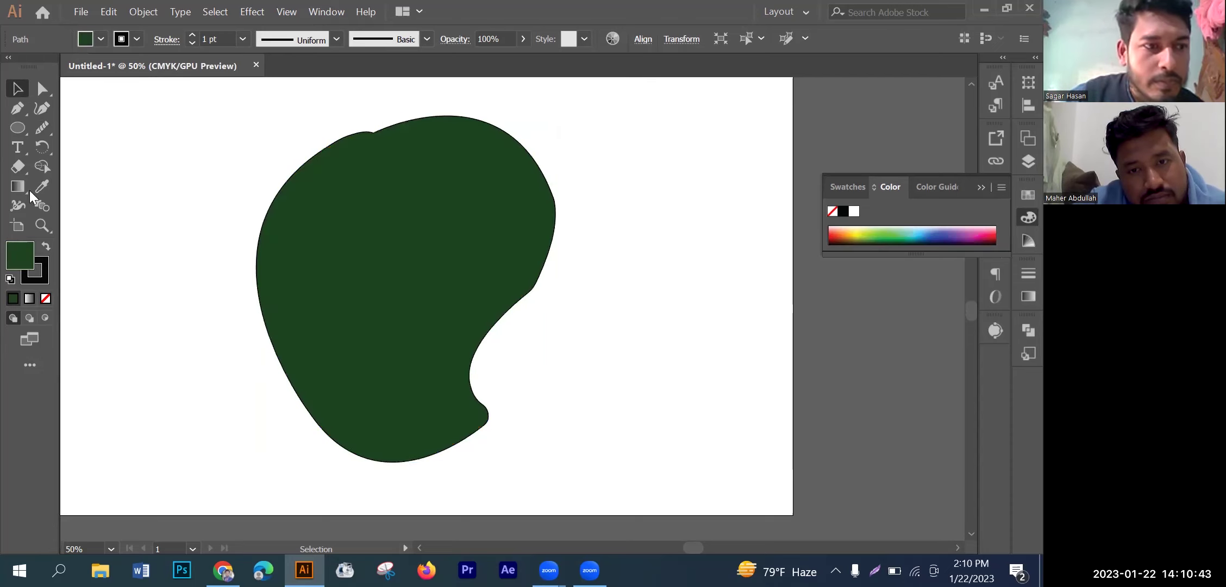
pyautogui.hotkey('ctrl', 'a')
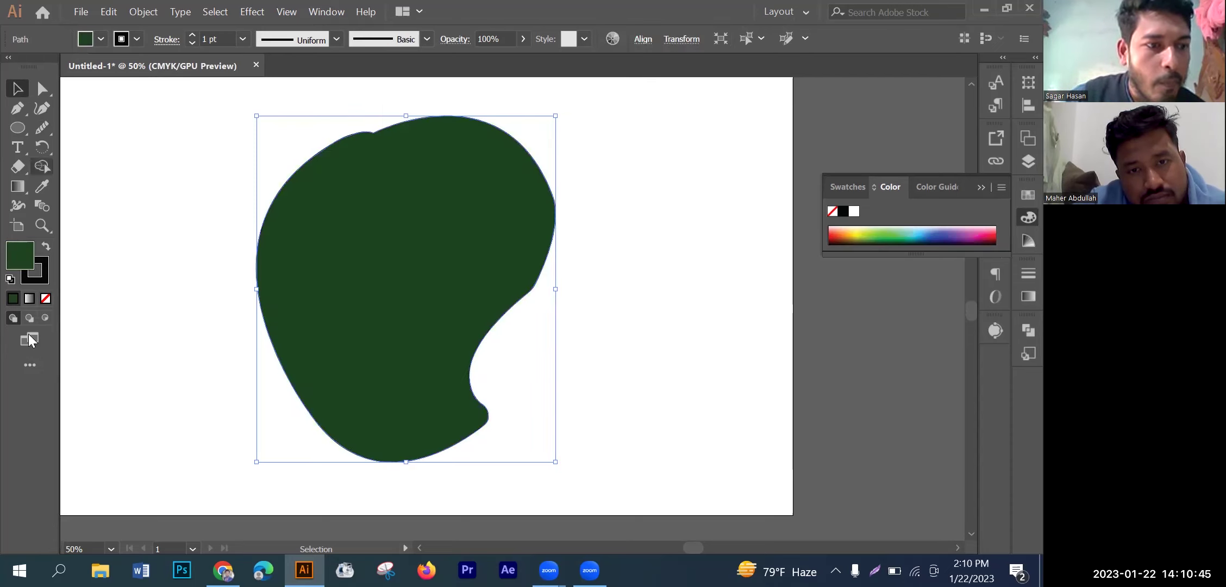
# Step: Scroll through the All Tools drawer, briefly trying the Pen then Selection tool
pyautogui.click(30, 363)
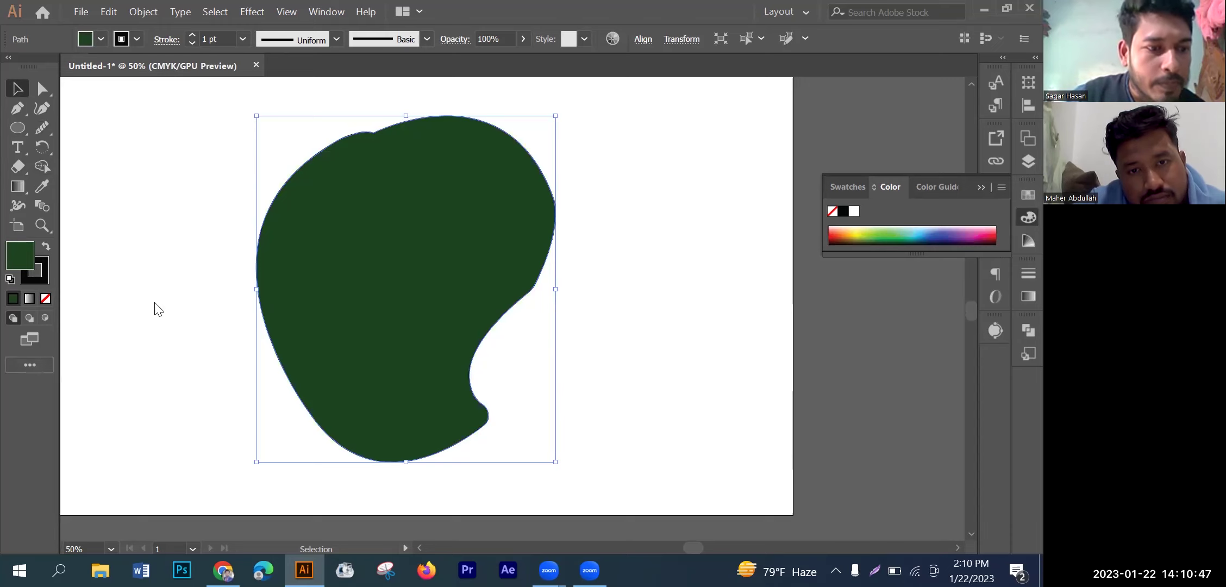
pyautogui.scroll(-5, 164, 308)
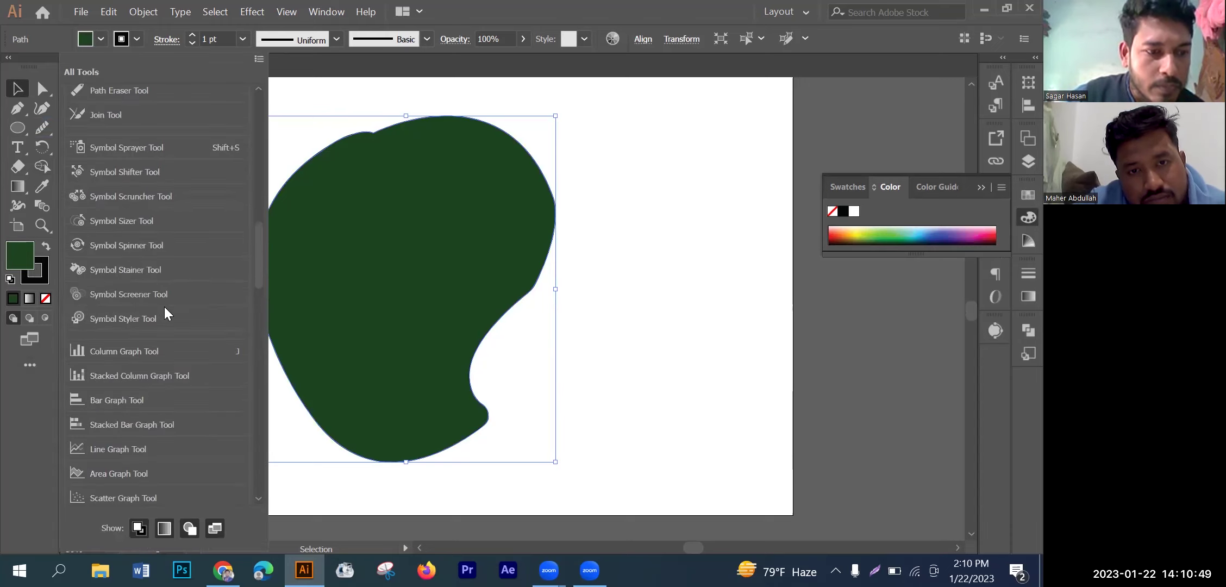
pyautogui.scroll(-7, 165, 307)
pyautogui.scroll(-6, 163, 308)
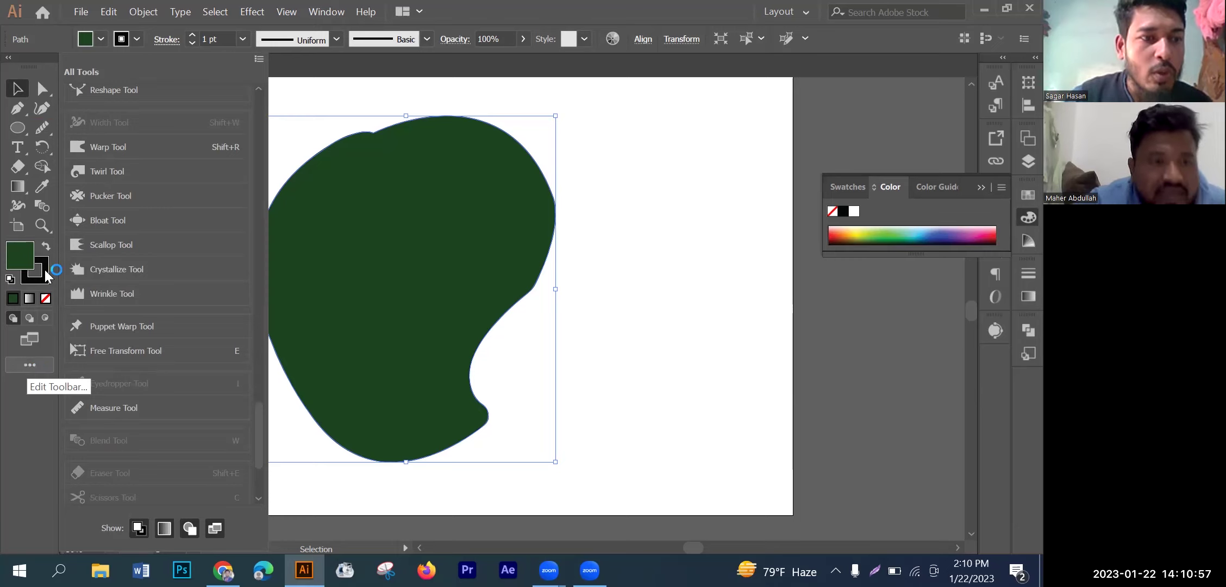
pyautogui.press('p')
pyautogui.press('v')
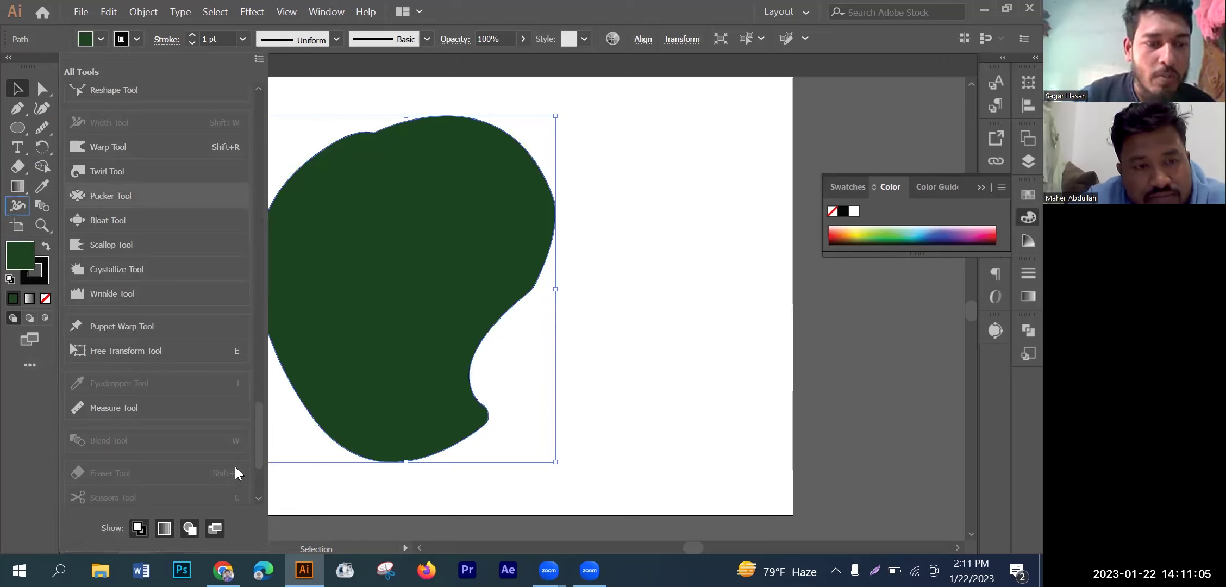
# Step: Keep browsing the tool list for the Mesh tool, then dismiss the drawer
pyautogui.scroll(-4, 245, 462)
pyautogui.scroll(-1, 254, 419)
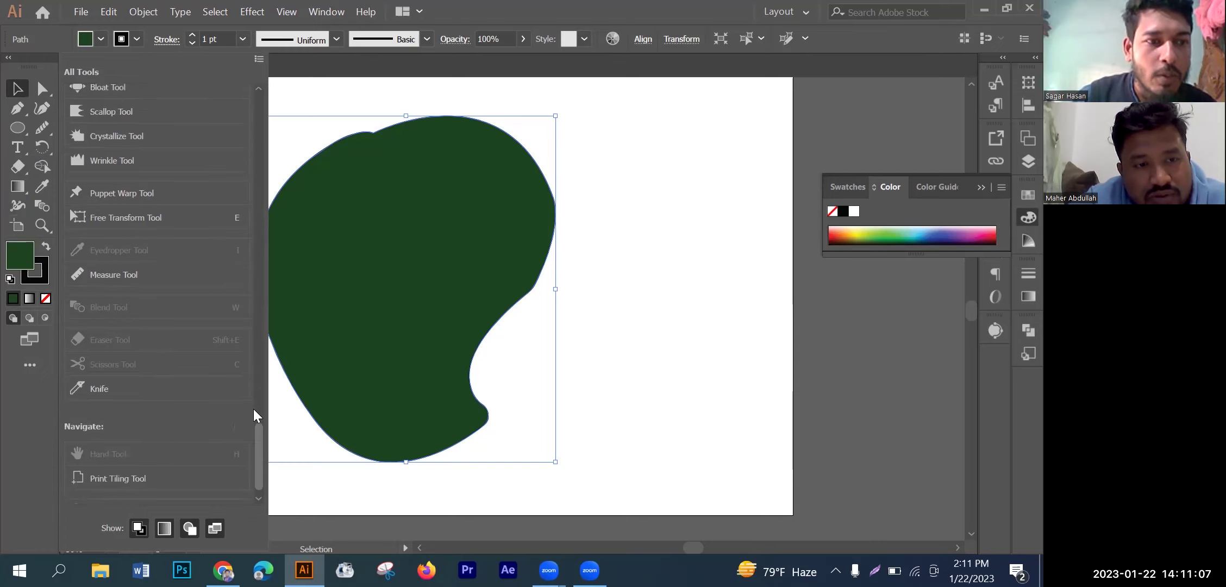
pyautogui.scroll(5, 253, 409)
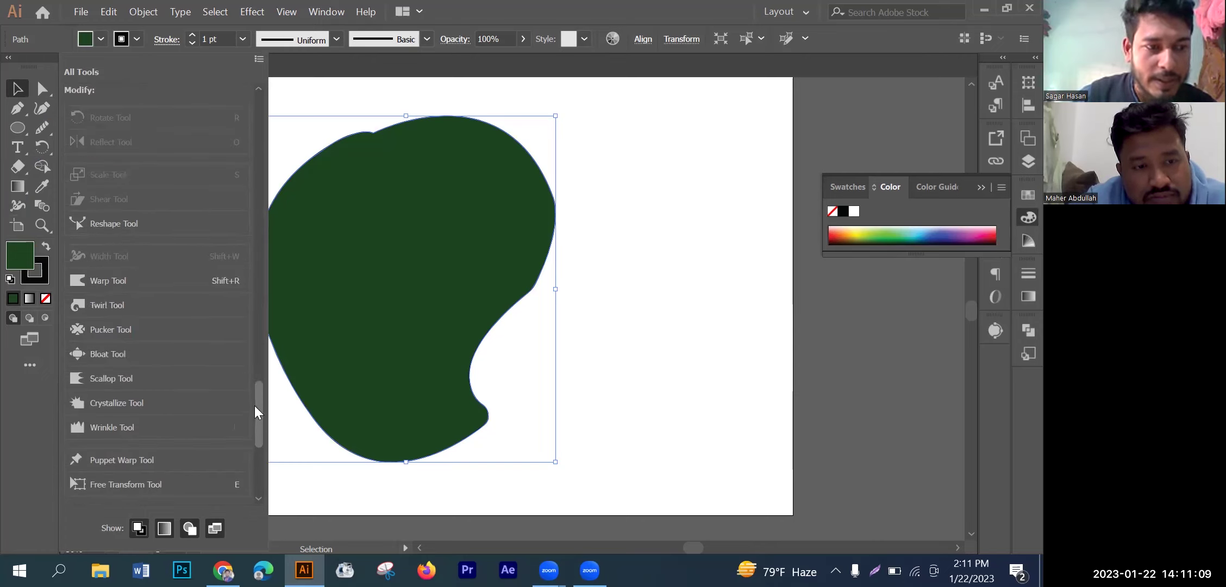
pyautogui.scroll(5, 256, 378)
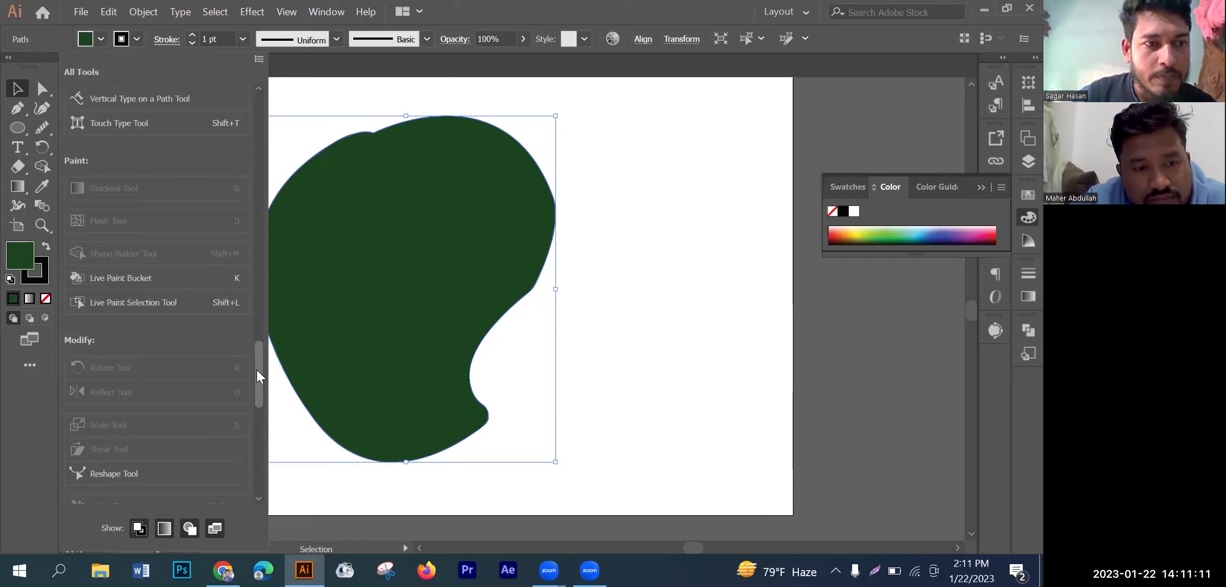
pyautogui.moveTo(258, 349)
pyautogui.mouseDown()
pyautogui.moveTo(266, 108)
pyautogui.moveTo(245, 296)
pyautogui.mouseUp()
pyautogui.scroll(-1, 246, 297)
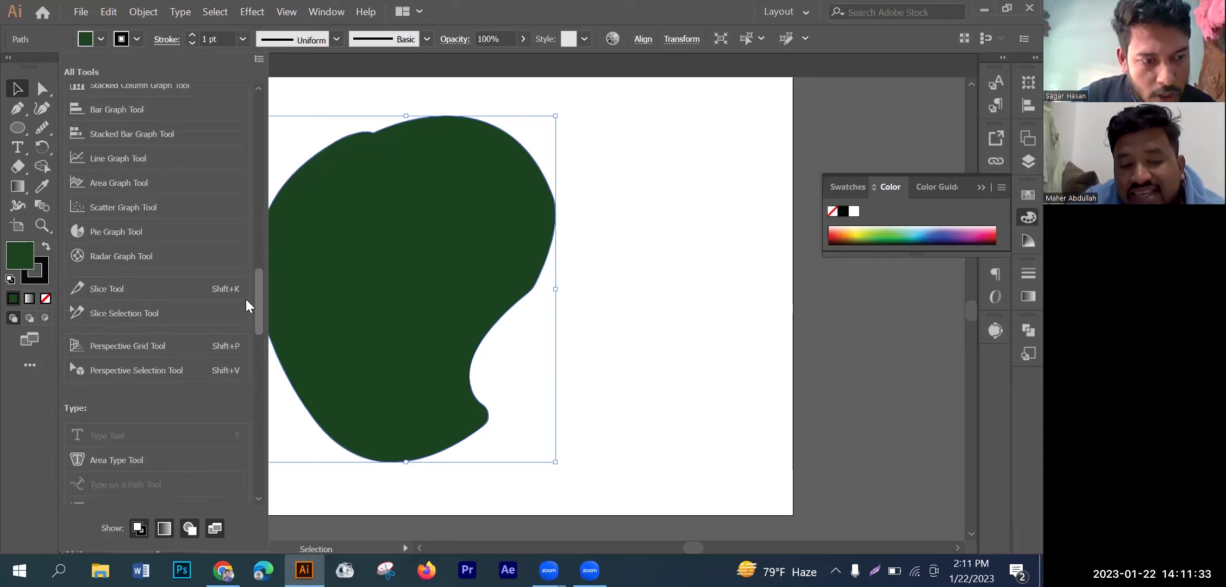
pyautogui.scroll(-1, 246, 301)
pyautogui.scroll(-2, 246, 303)
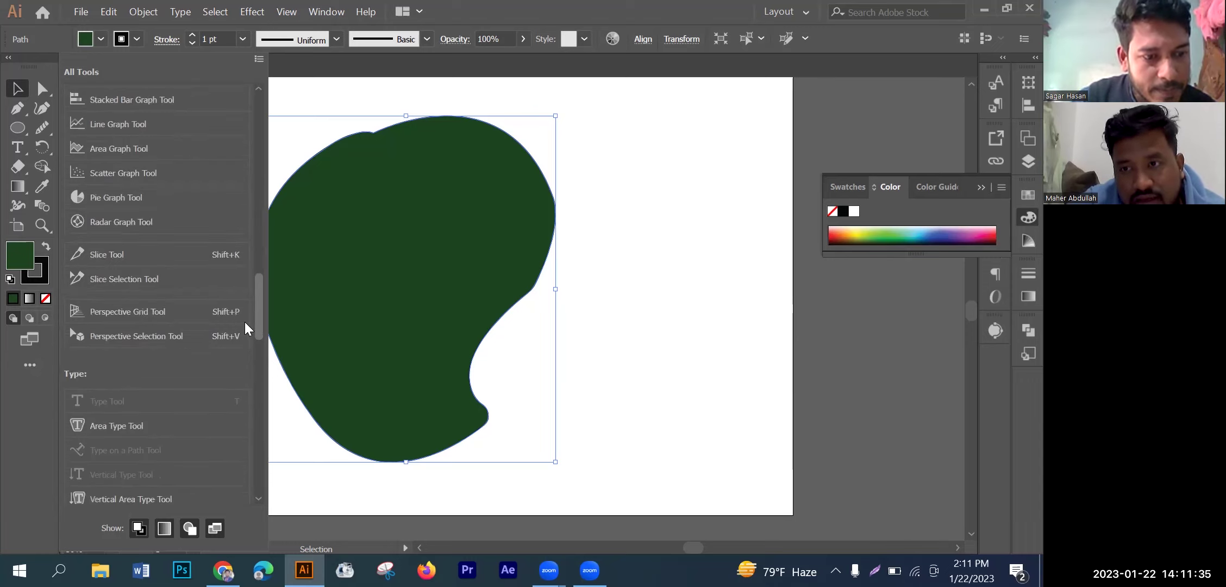
pyautogui.scroll(-5, 245, 322)
pyautogui.scroll(-1, 244, 331)
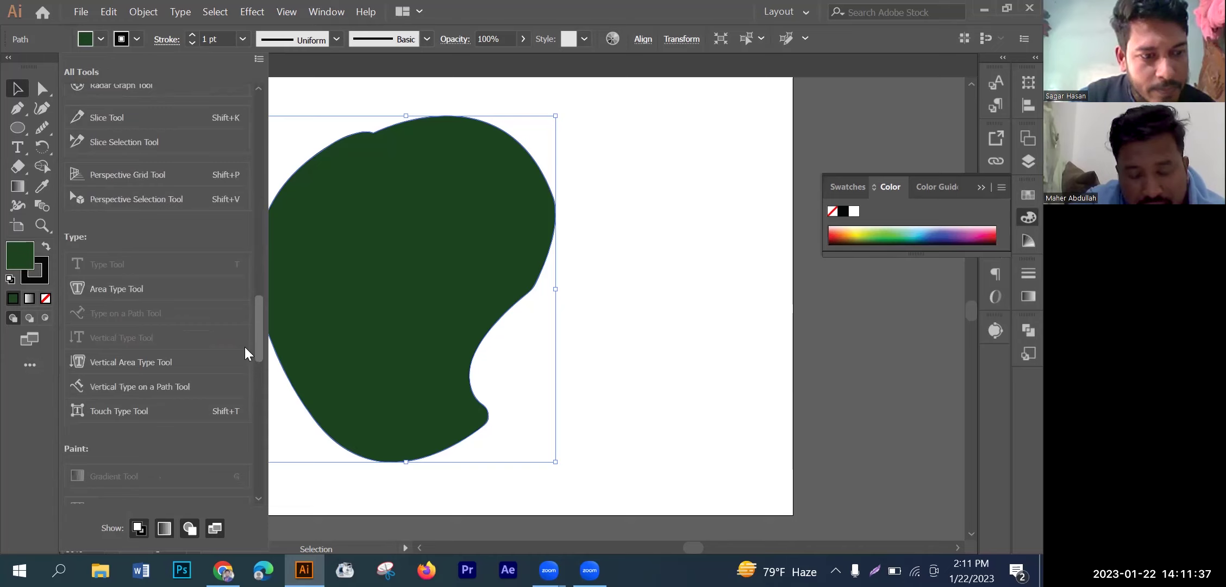
pyautogui.scroll(-5, 245, 347)
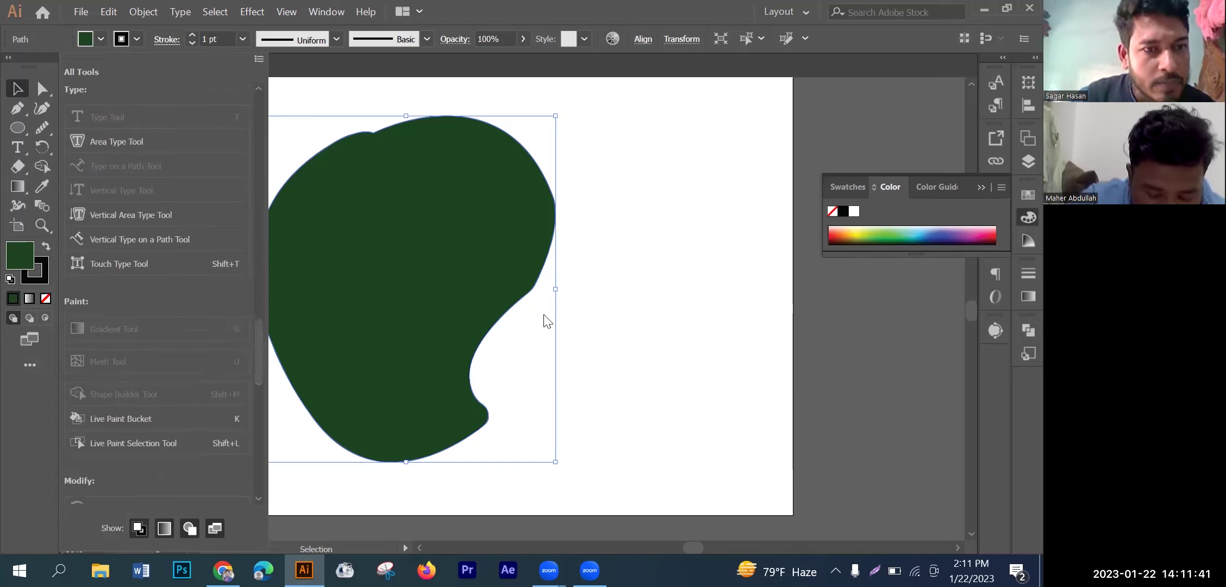
pyautogui.click(574, 326)
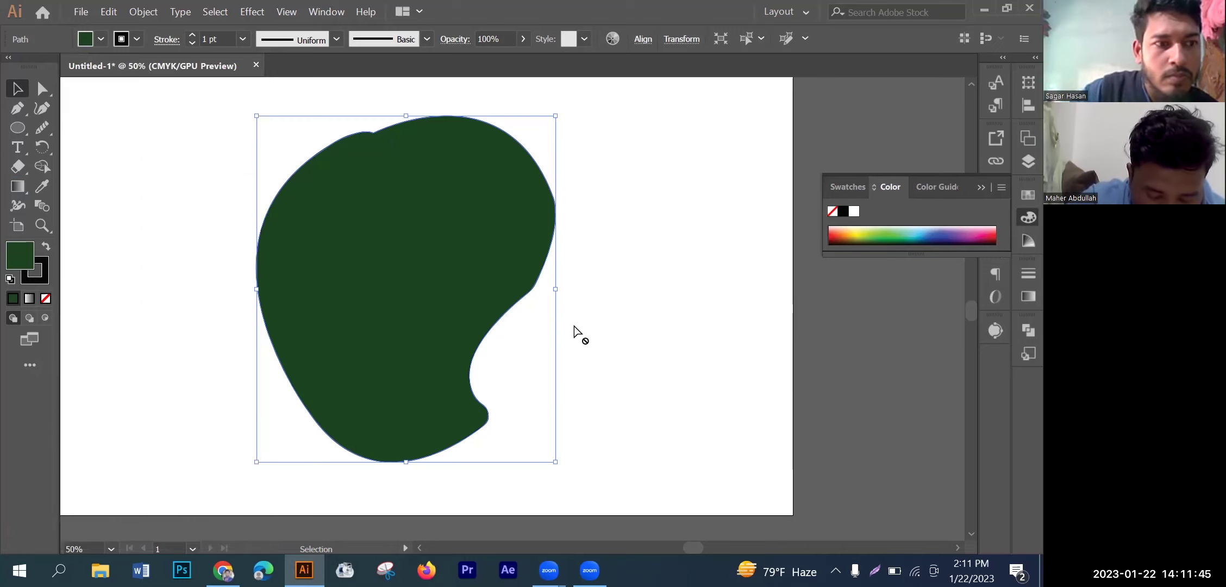
# Step: Pick the Mesh Tool from the Gradient flyout and add mesh points near the shape's notch
pyautogui.press('u')
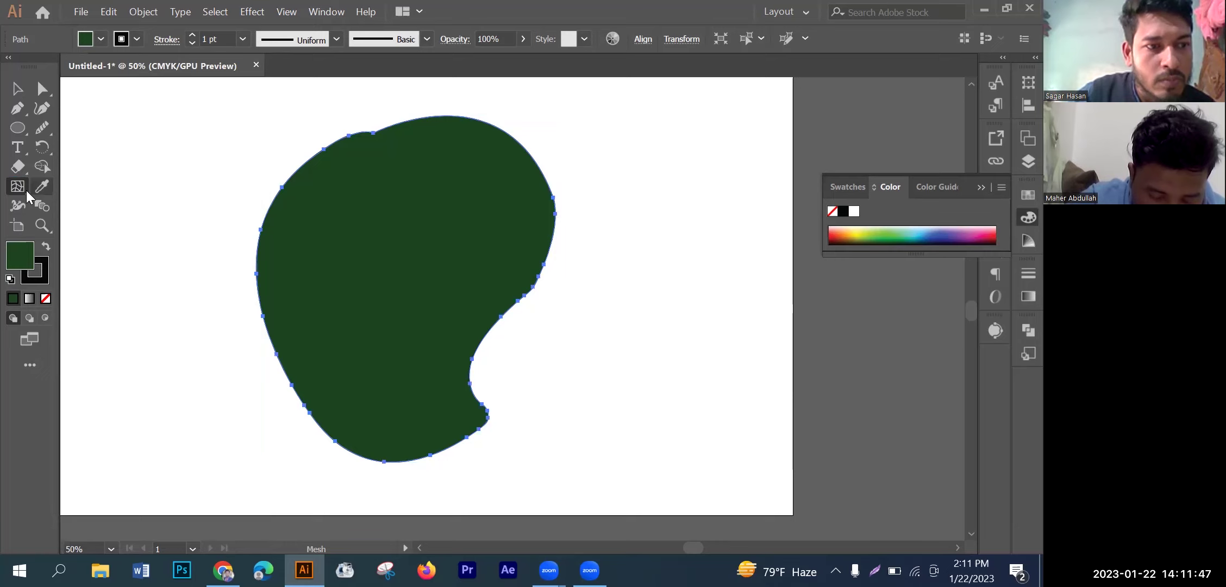
pyautogui.click(26, 191)
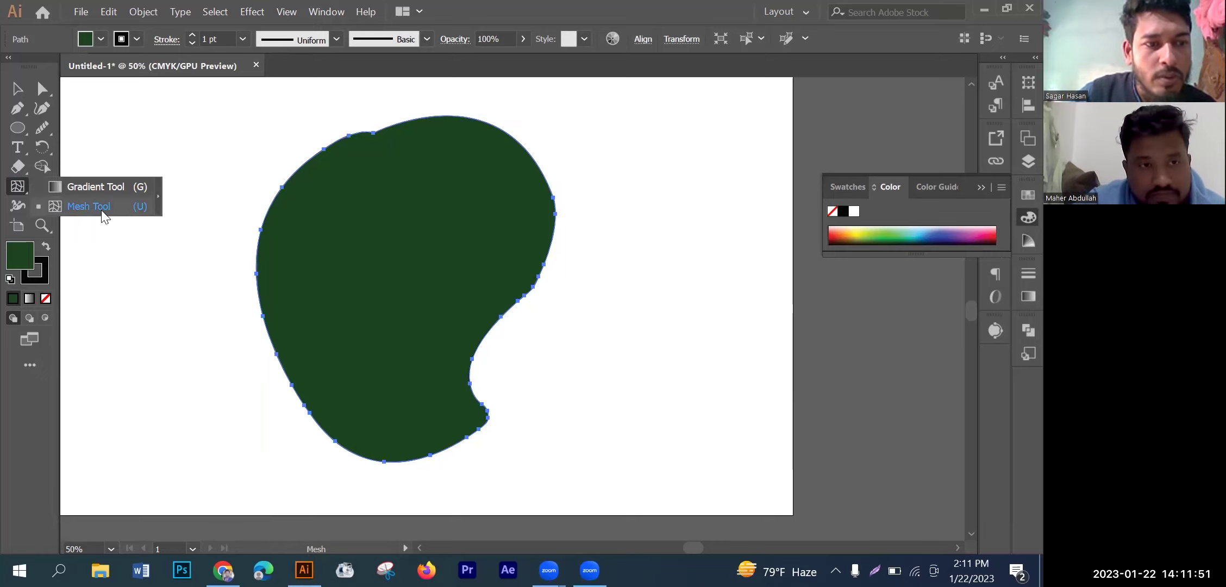
pyautogui.click(139, 208)
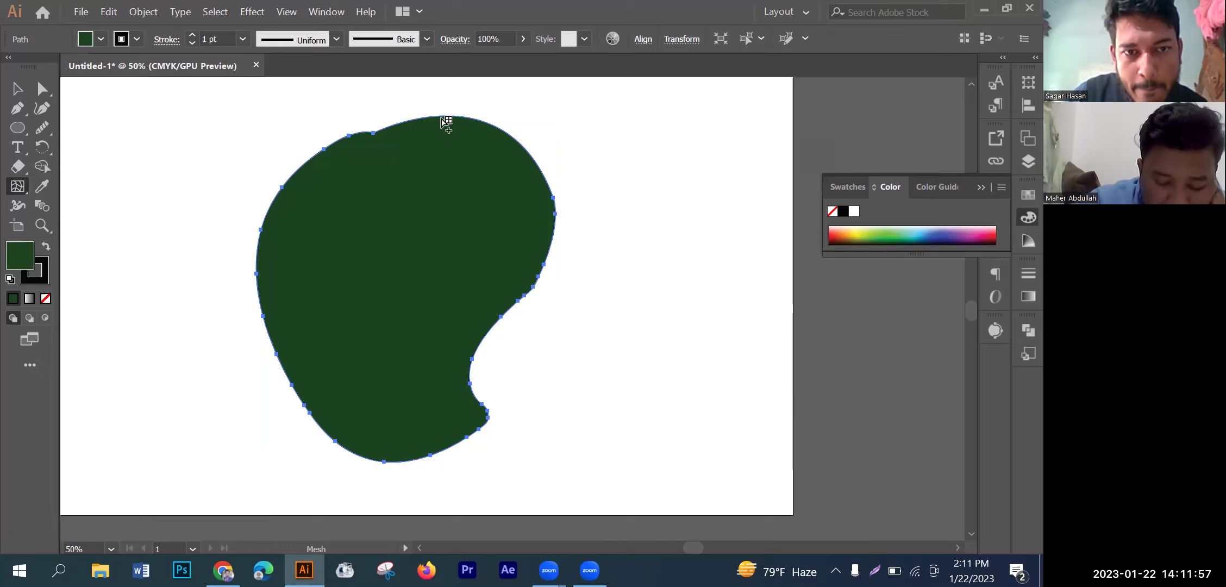
pyautogui.click(476, 399)
pyautogui.keyDown('ctrl'); pyautogui.click(457, 370); pyautogui.keyUp('ctrl')
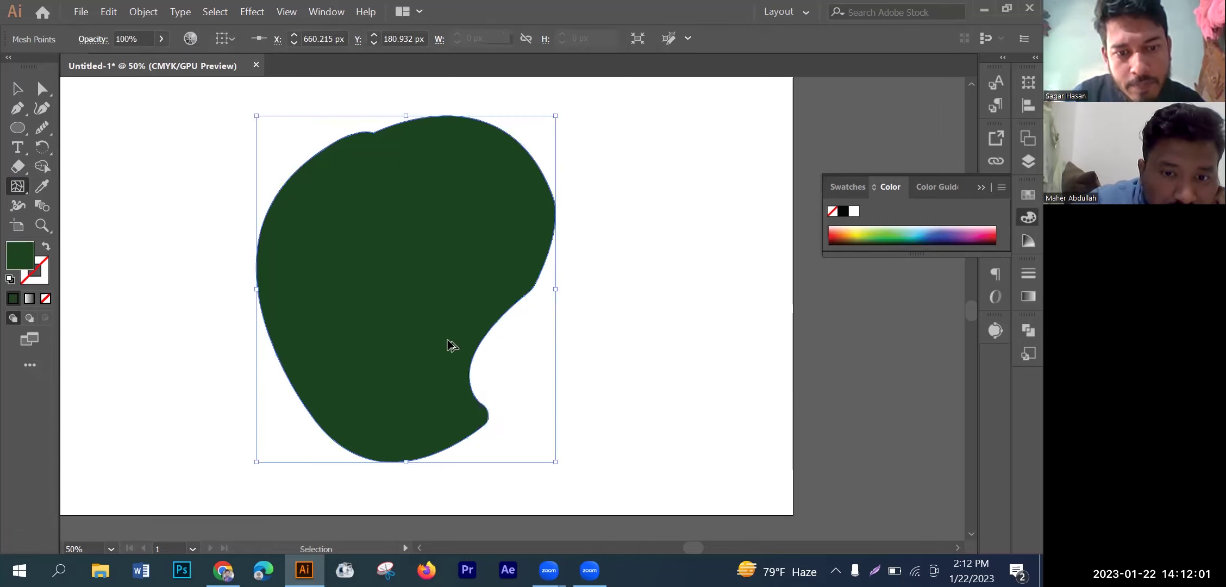
pyautogui.scroll(1, 452, 345)
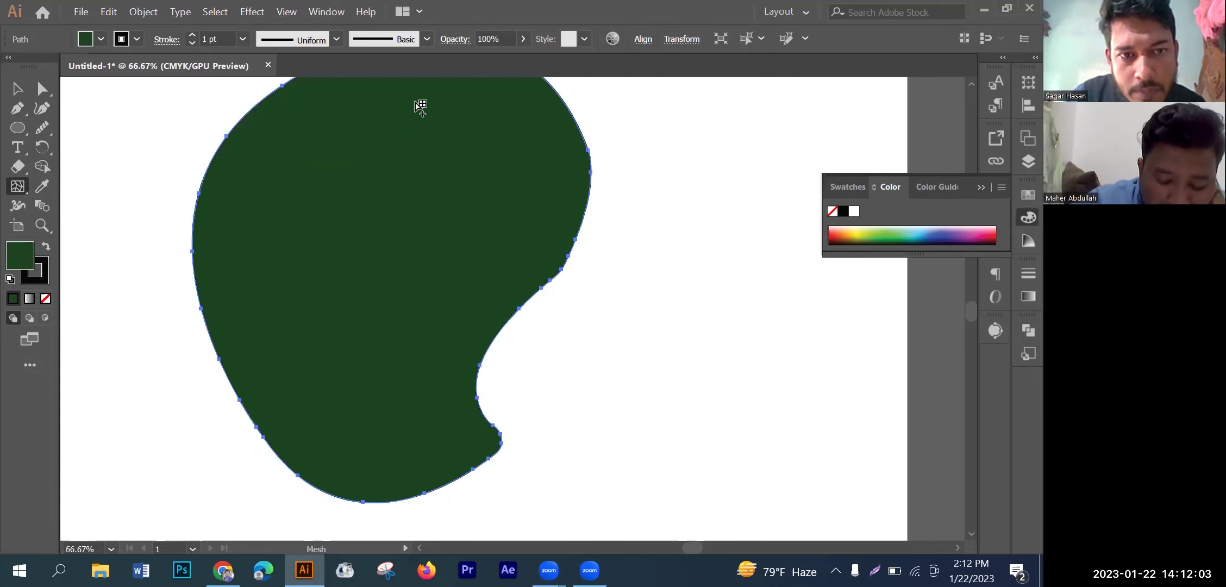
pyautogui.scroll(-1, 420, 107)
# Step: Add two curved top-to-bottom mesh lines, try horizontal ones, and undo the last line
pyautogui.click(416, 103)
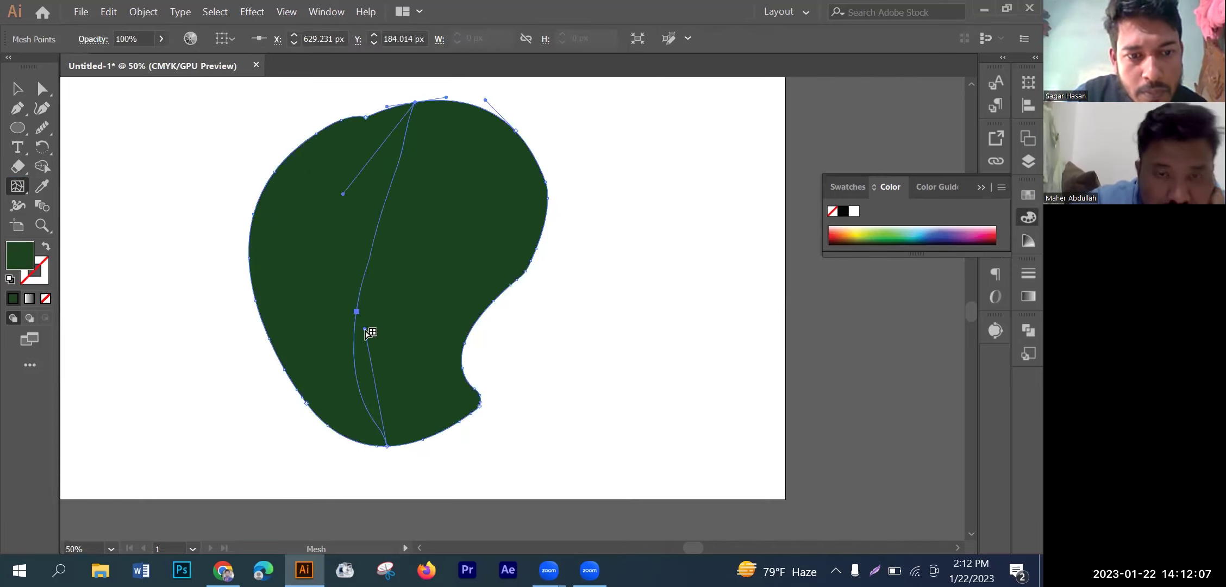
pyautogui.moveTo(365, 330)
pyautogui.mouseDown()
pyautogui.moveTo(415, 332)
pyautogui.moveTo(402, 327)
pyautogui.mouseUp()
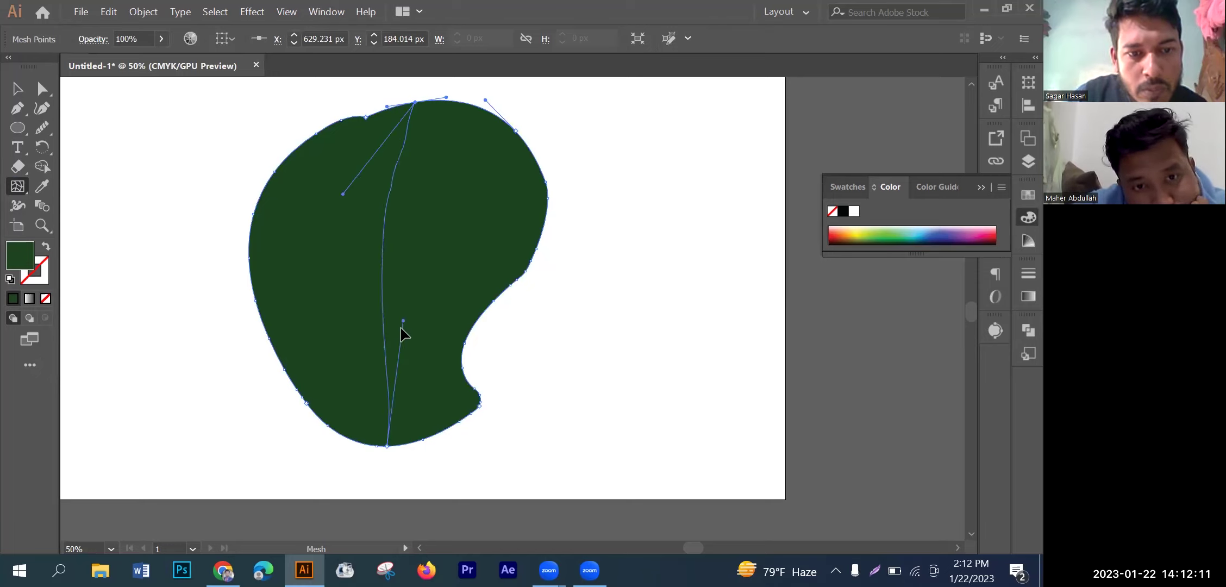
pyautogui.click(484, 108)
pyautogui.click(307, 143)
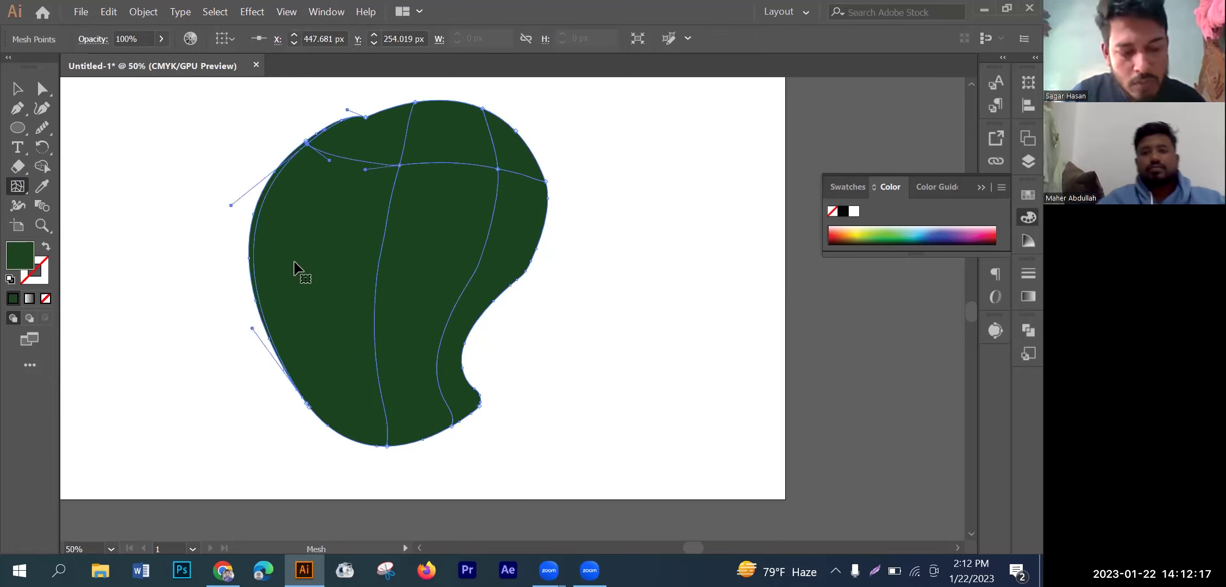
pyautogui.keyDown('alt'); pyautogui.click(306, 144); pyautogui.keyUp('alt')
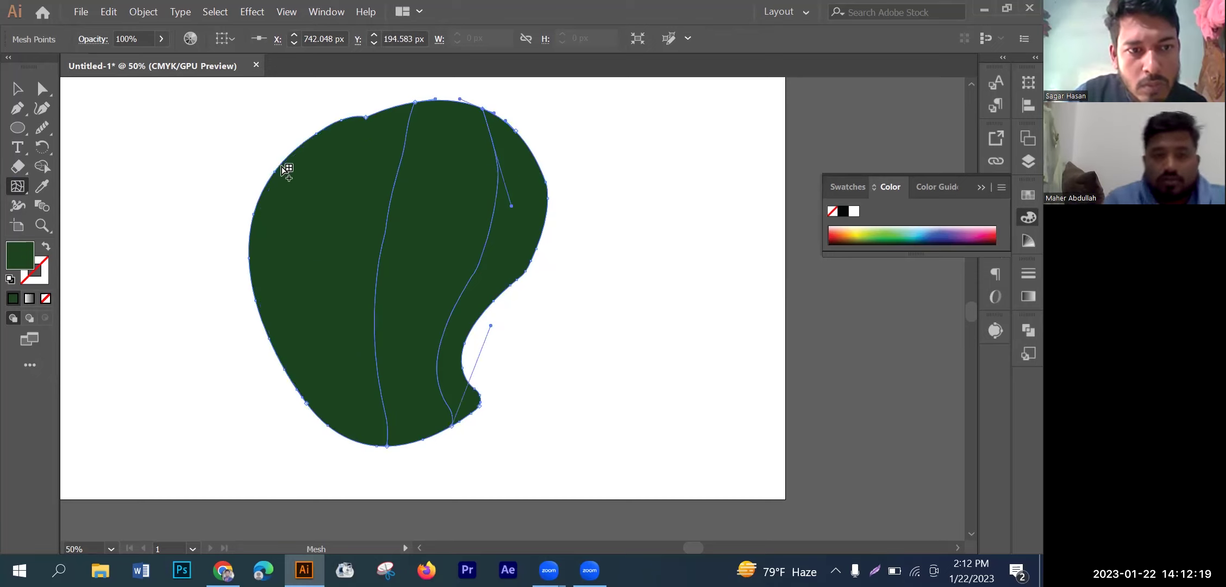
pyautogui.click(275, 172)
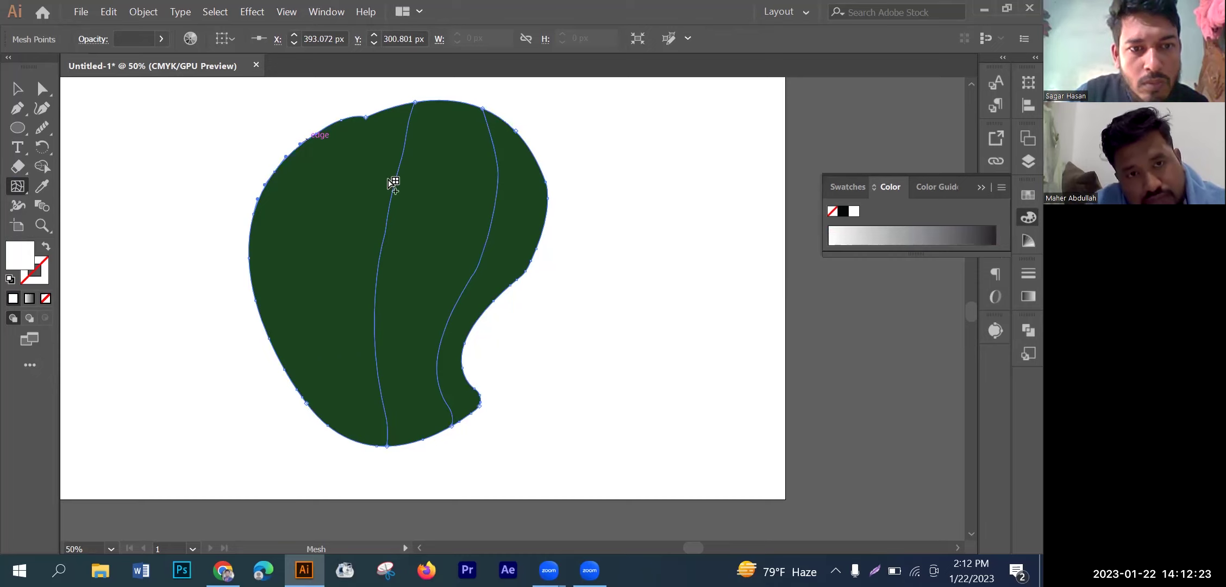
pyautogui.click(400, 163)
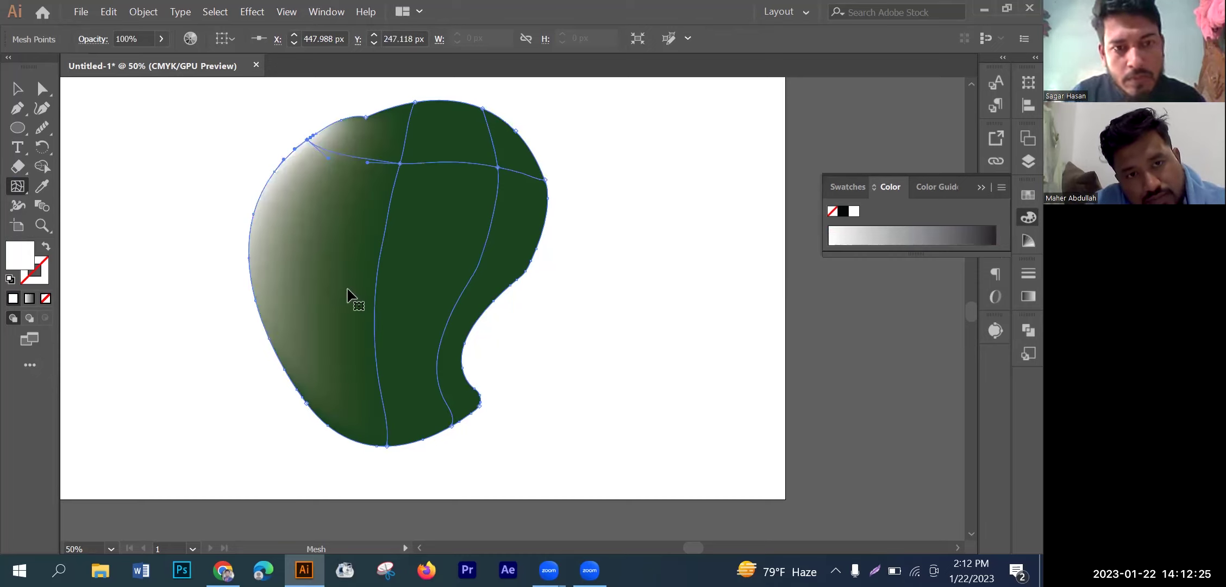
pyautogui.hotkey('ctrl', 'z')
pyautogui.hotkey('ctrl', 'z')
pyautogui.hotkey('ctrl', 'z')
# Step: Add a mesh point at the shape's centre and undo it, twice over
pyautogui.click(22, 185)
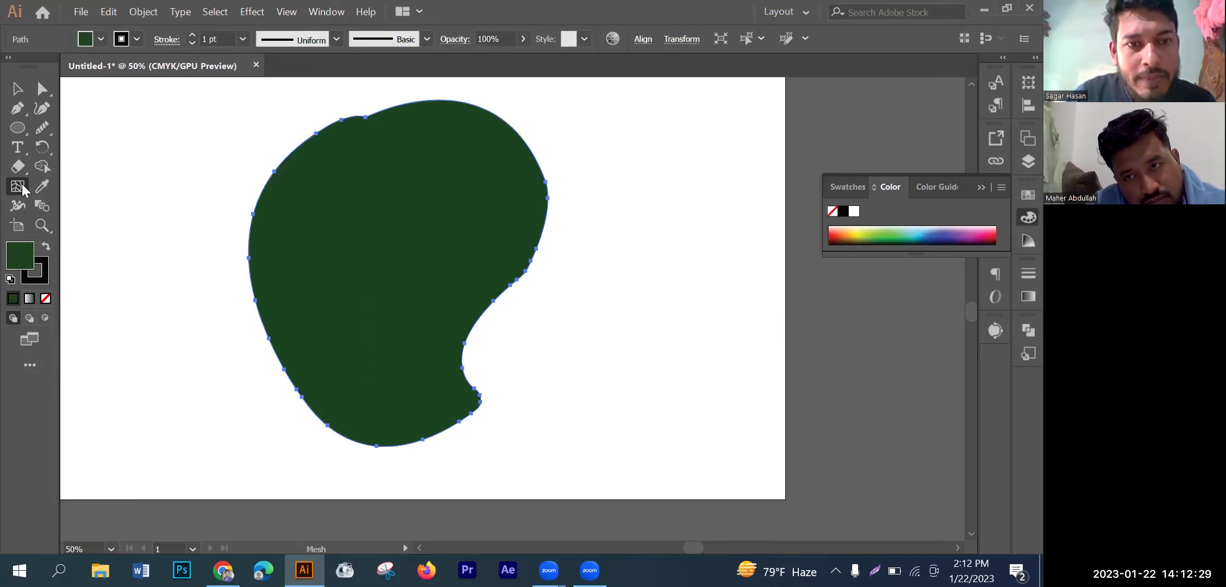
pyautogui.click(386, 265)
pyautogui.press('ctrl')
pyautogui.hotkey('ctrl', 'h')
pyautogui.hotkey('ctrl', 'z')
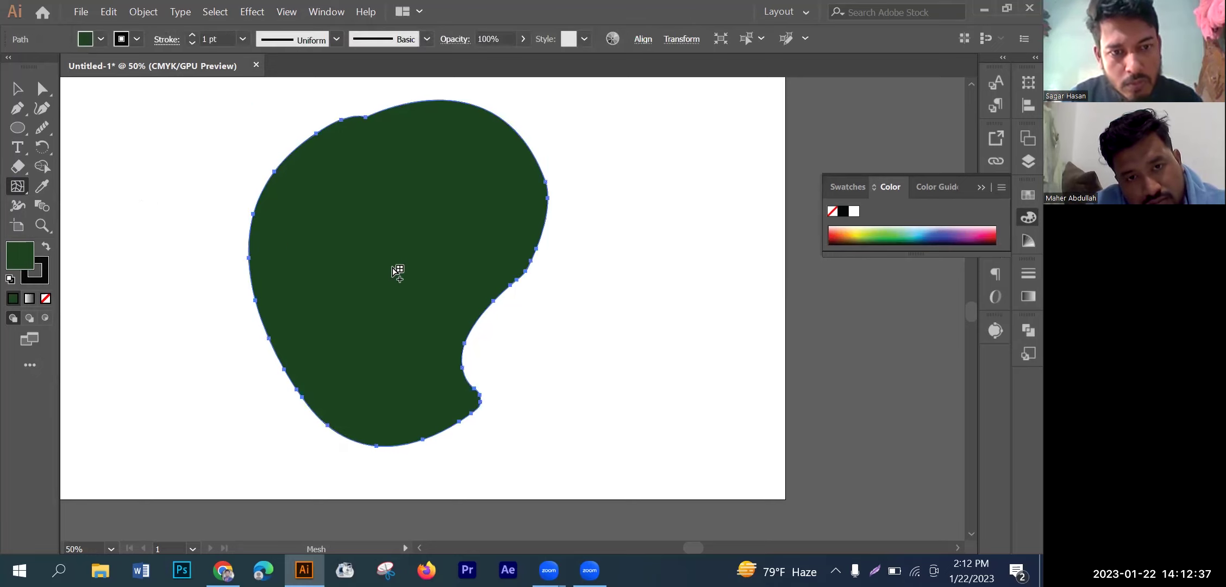
pyautogui.press('alt')
pyautogui.press('ctrl')
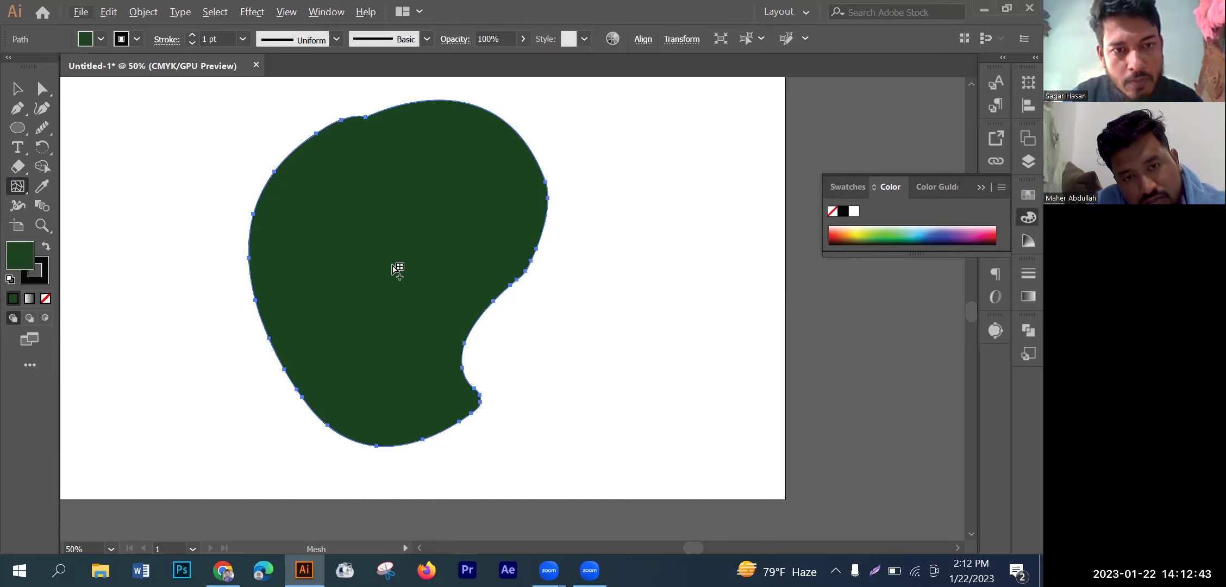
pyautogui.click(394, 265)
pyautogui.press('ctrl')
pyautogui.hotkey('ctrl', 'z')
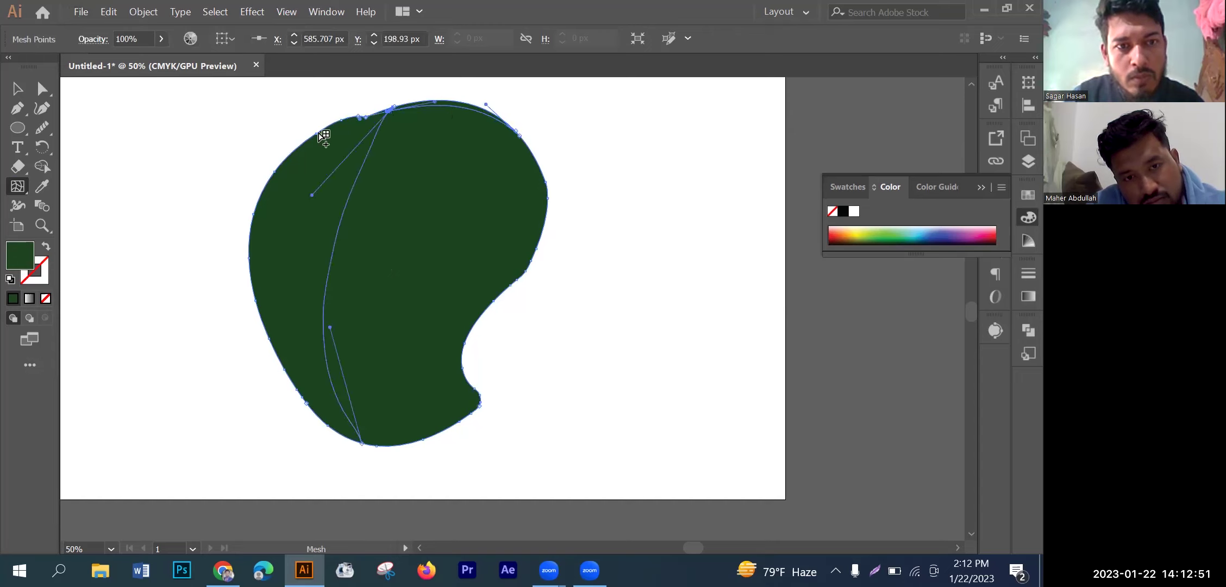
# Step: Add two mesh lines from the left edge, then undo them with Ctrl+Z
pyautogui.click(299, 147)
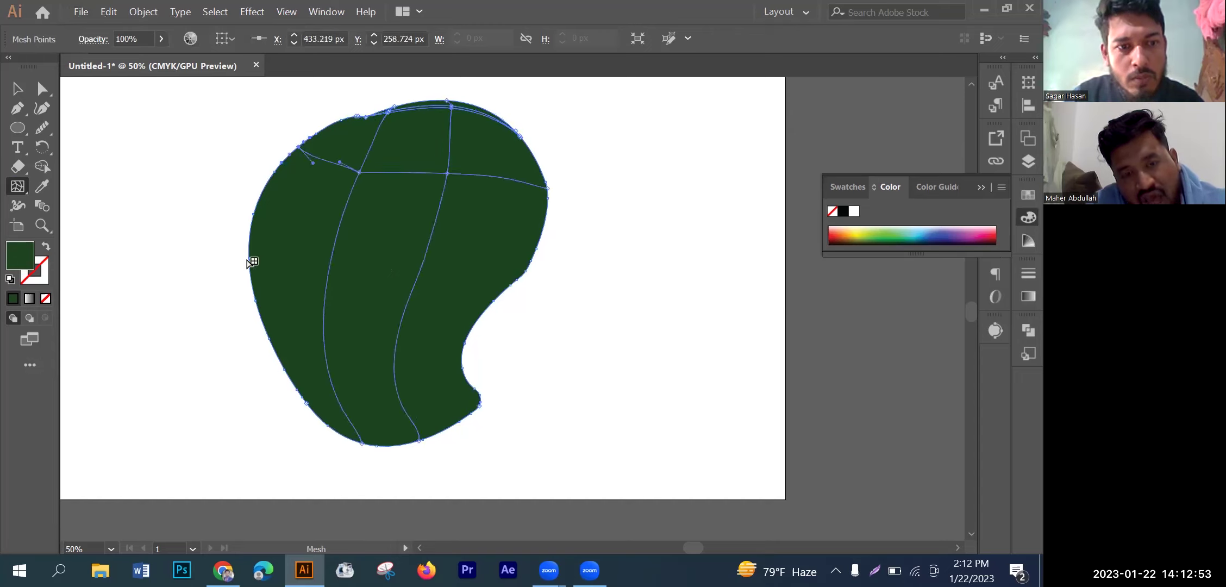
pyautogui.click(250, 251)
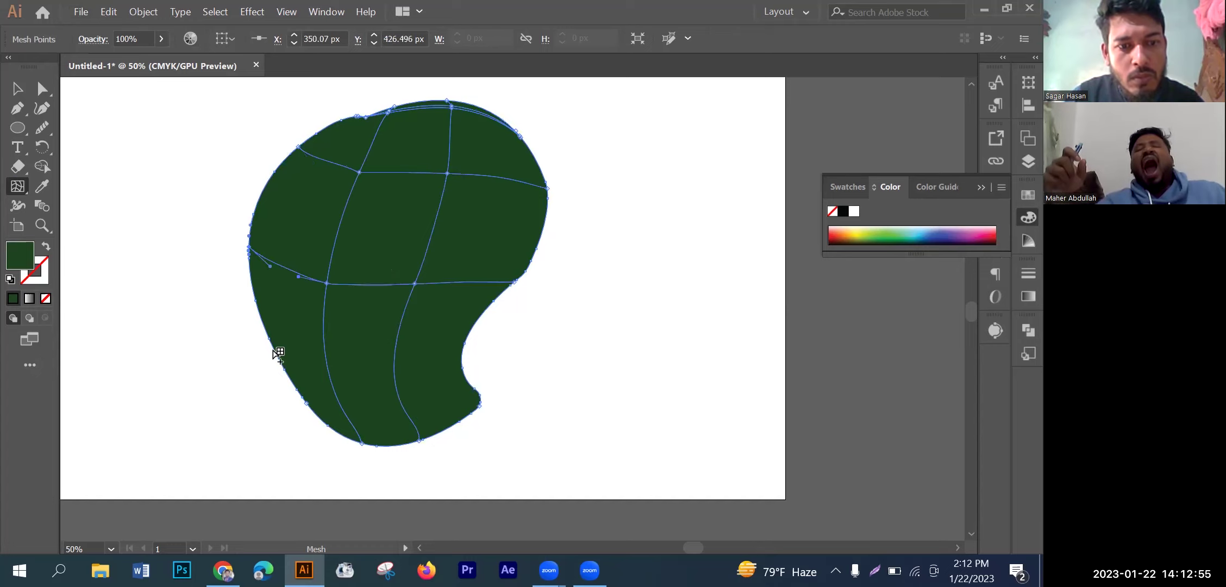
pyautogui.hotkey('ctrl', 'z')
pyautogui.hotkey('ctrl', 'z')
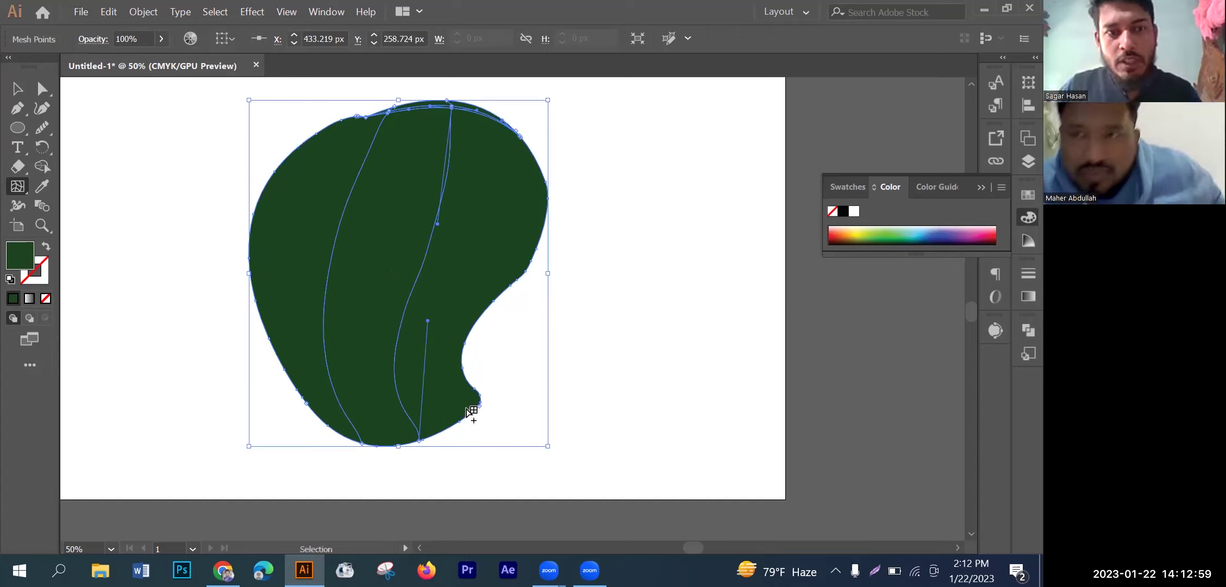
pyautogui.hotkey('ctrl', 'z')
pyautogui.hotkey('ctrl', 'z')
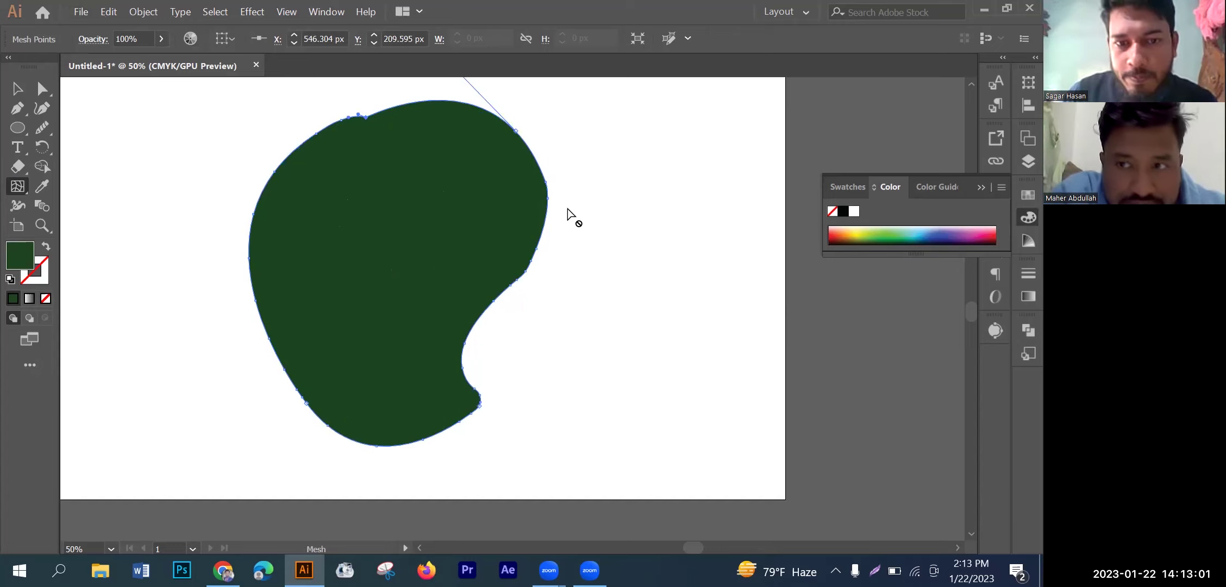
# Step: Add two vertical mesh lines from the top edge and four horizontal ones down the left side
pyautogui.scroll(1, 373, 219)
pyautogui.scroll(1, 158, 146)
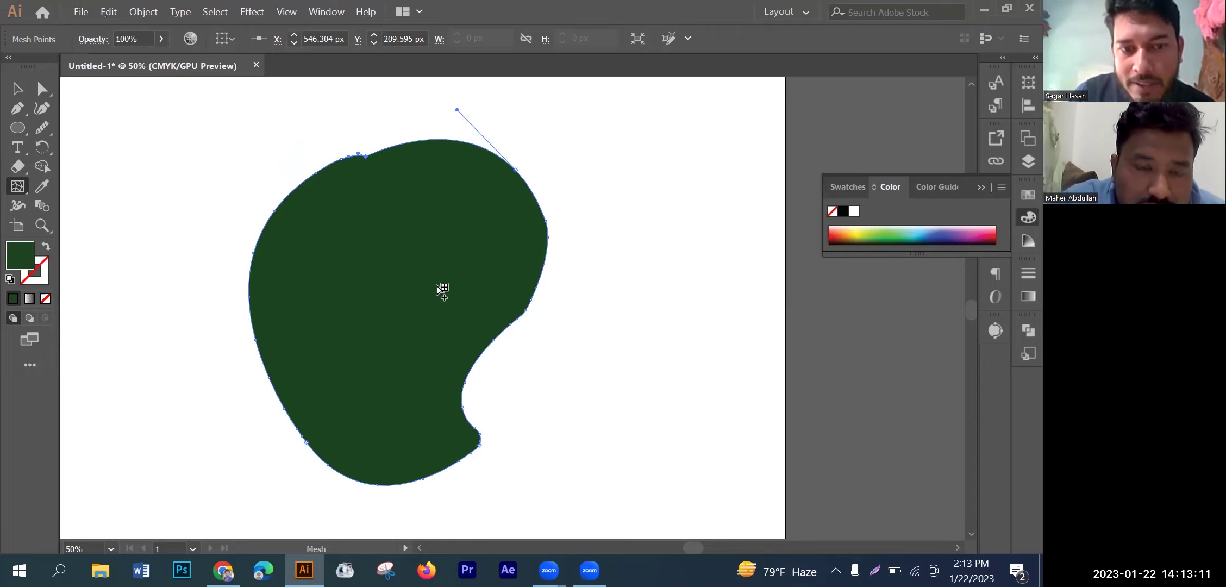
pyautogui.click(466, 144)
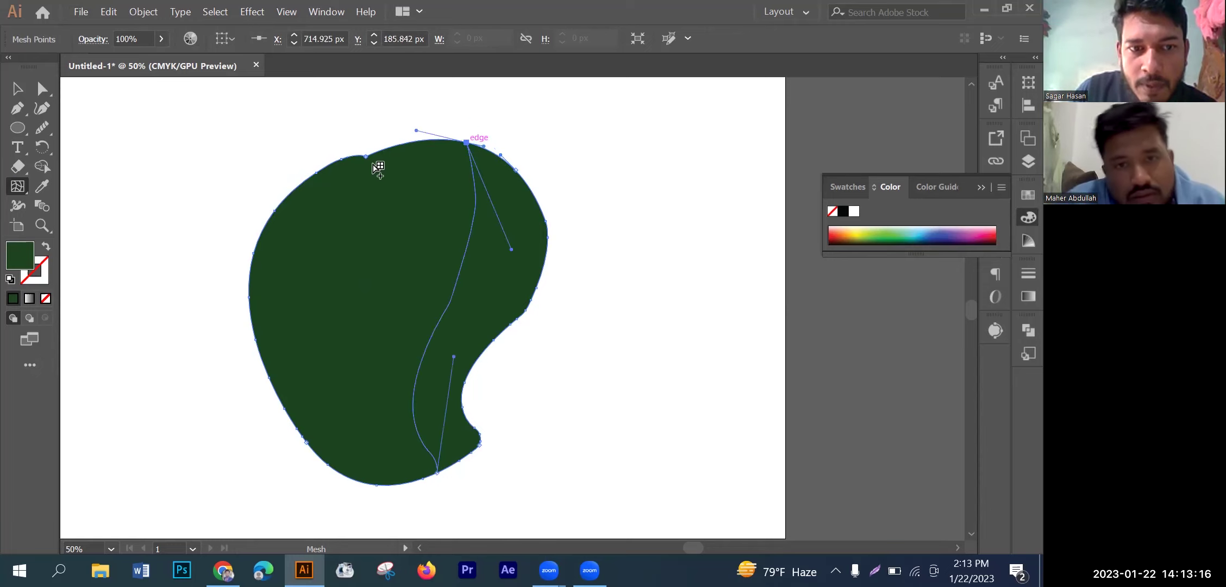
pyautogui.click(328, 167)
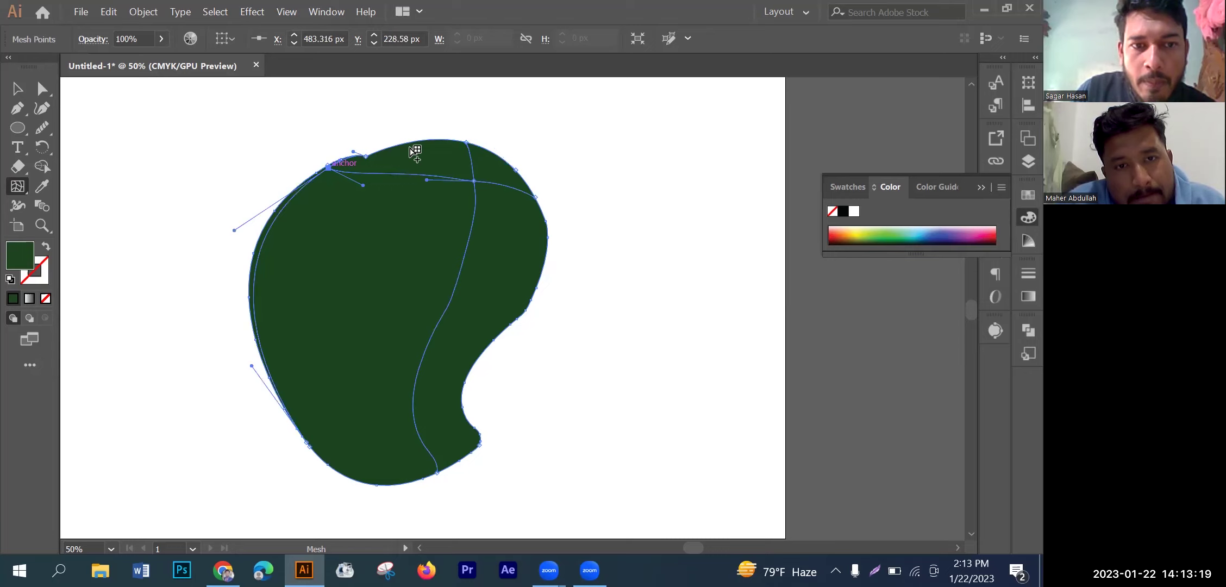
pyautogui.click(391, 148)
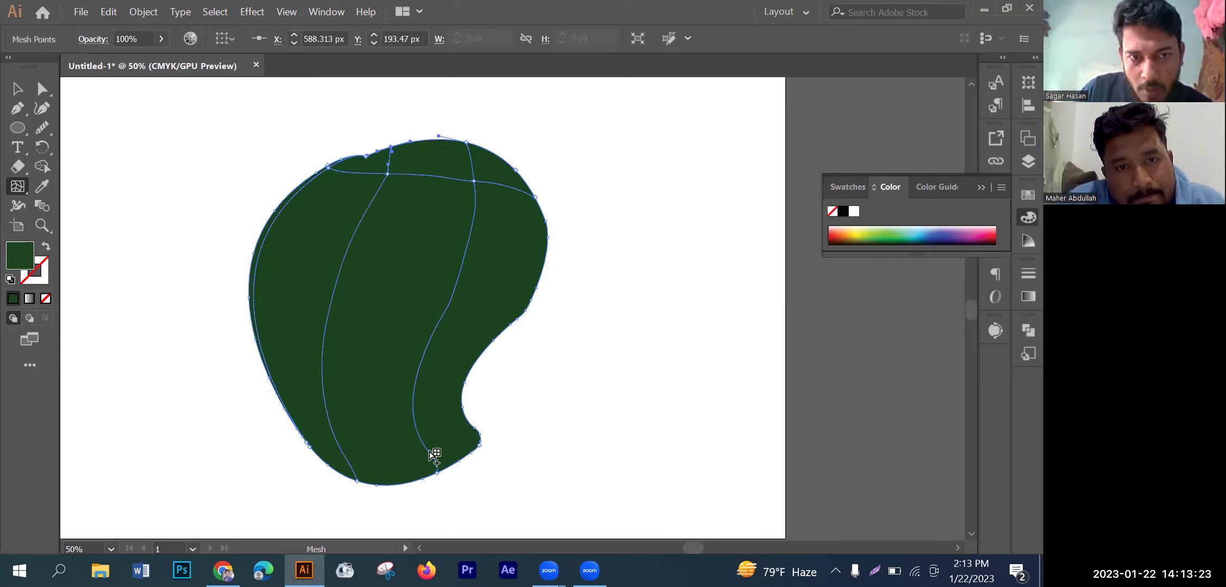
pyautogui.click(257, 248)
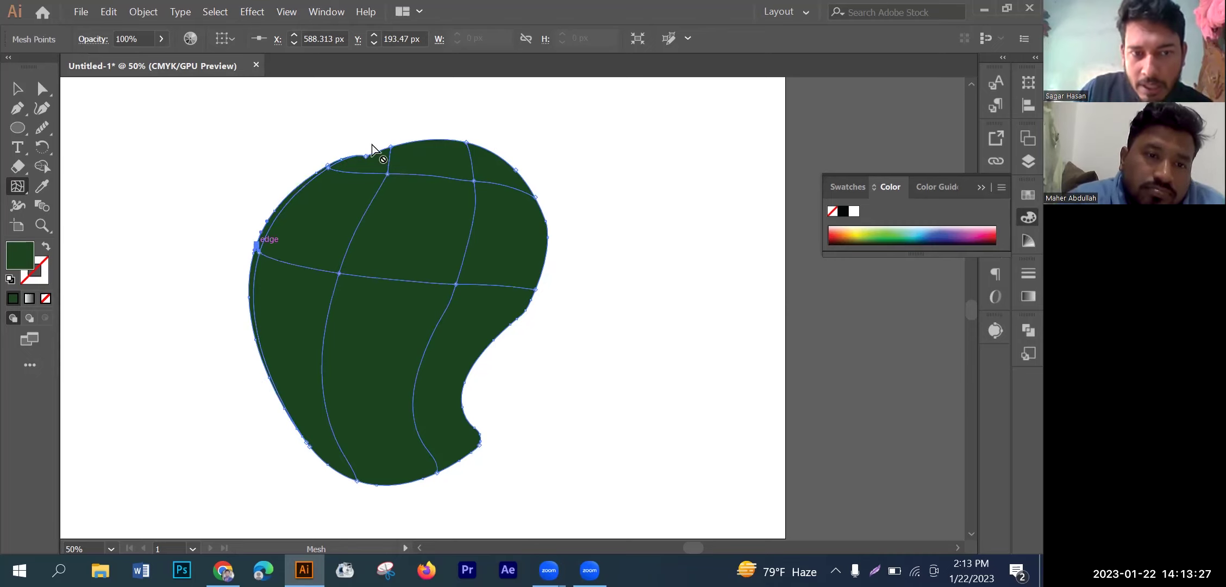
pyautogui.click(253, 329)
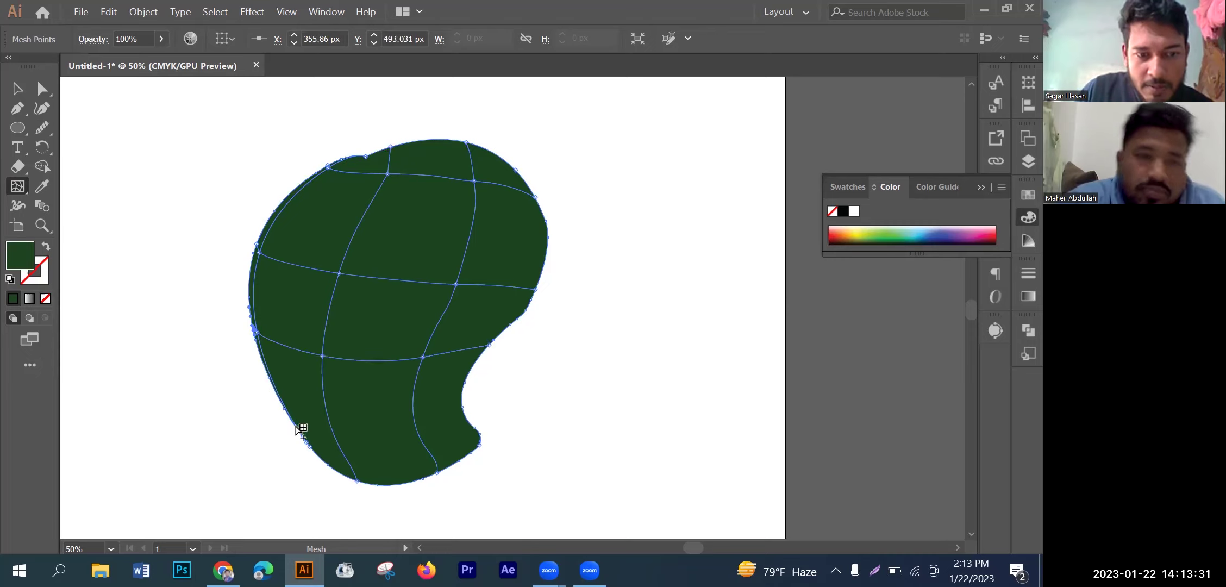
pyautogui.click(296, 430)
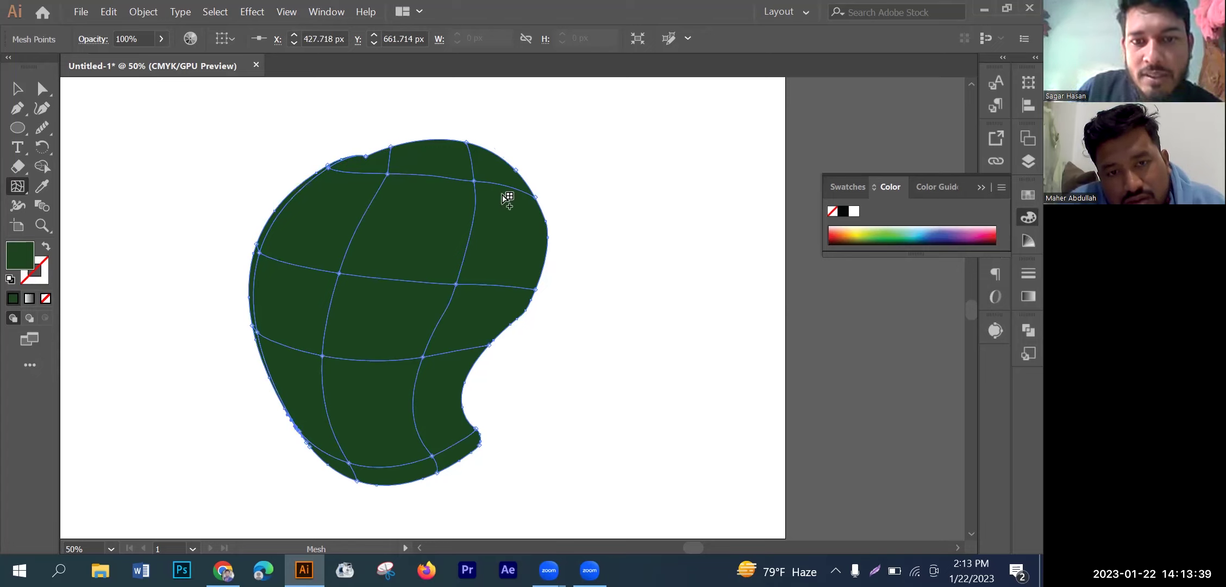
pyautogui.click(388, 173)
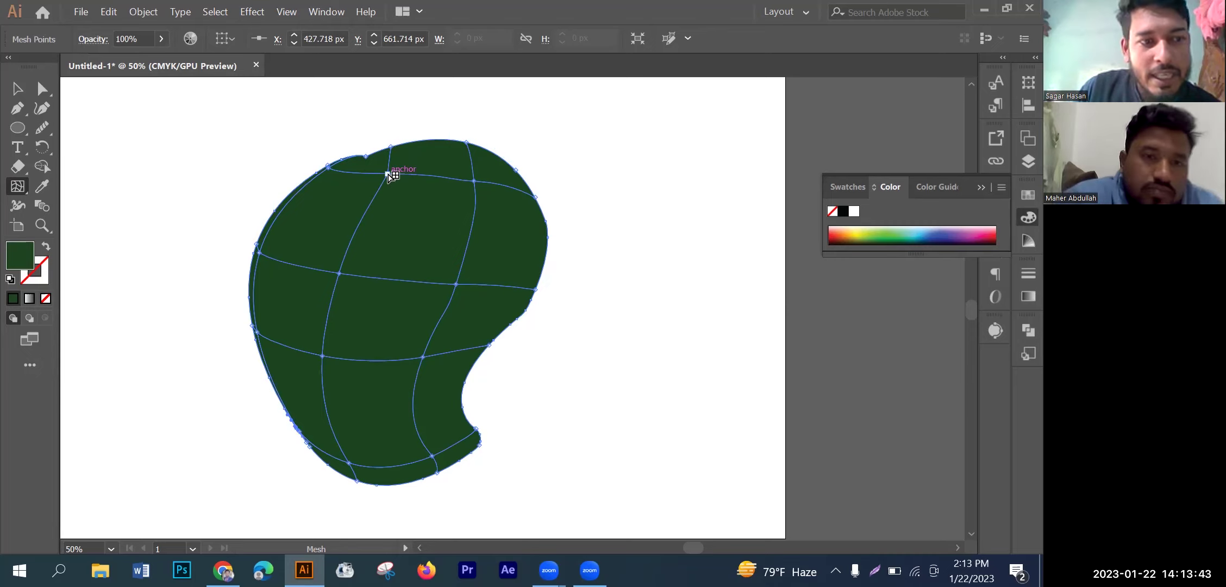
# Step: Colour the selected top mesh point dark red
pyautogui.doubleClick(28, 261)
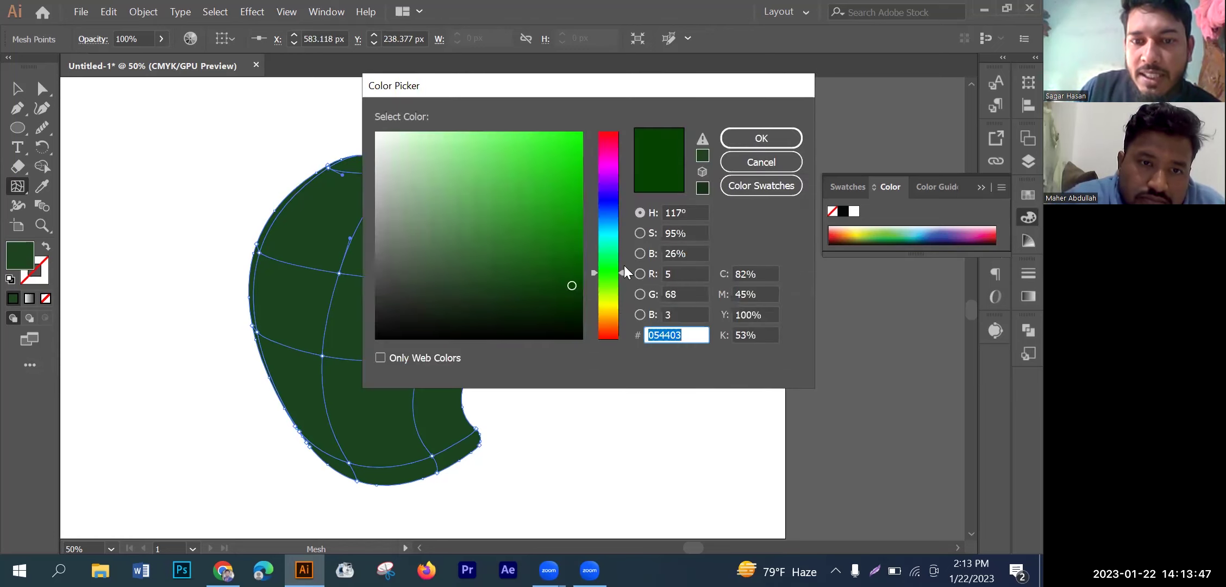
pyautogui.moveTo(627, 288); pyautogui.dragTo(629, 318)
pyautogui.click(624, 322)
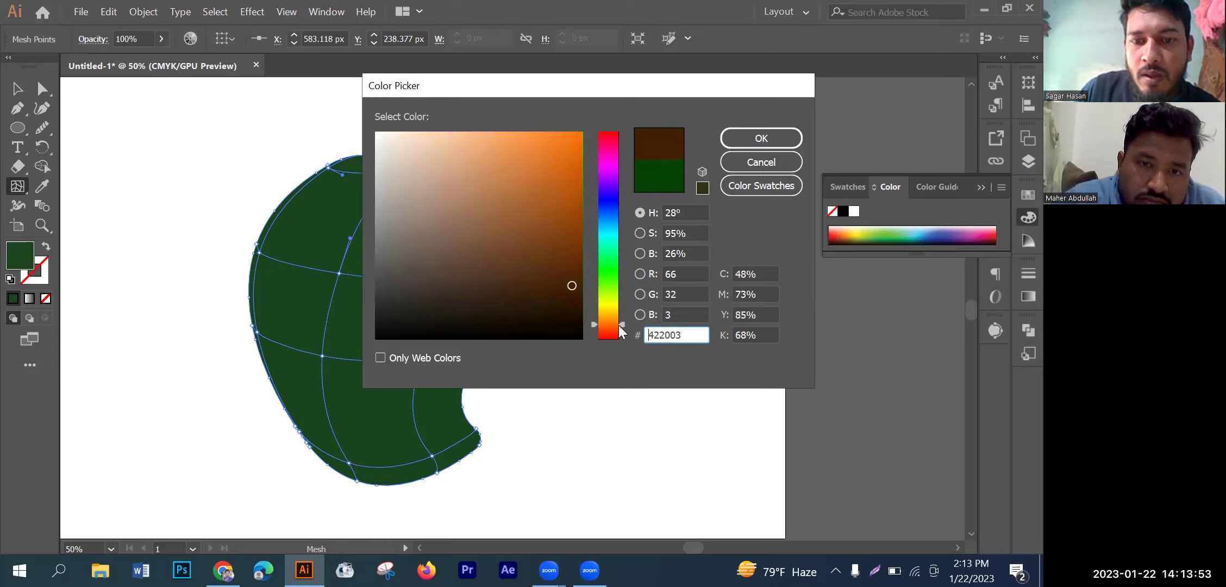
pyautogui.click(624, 335)
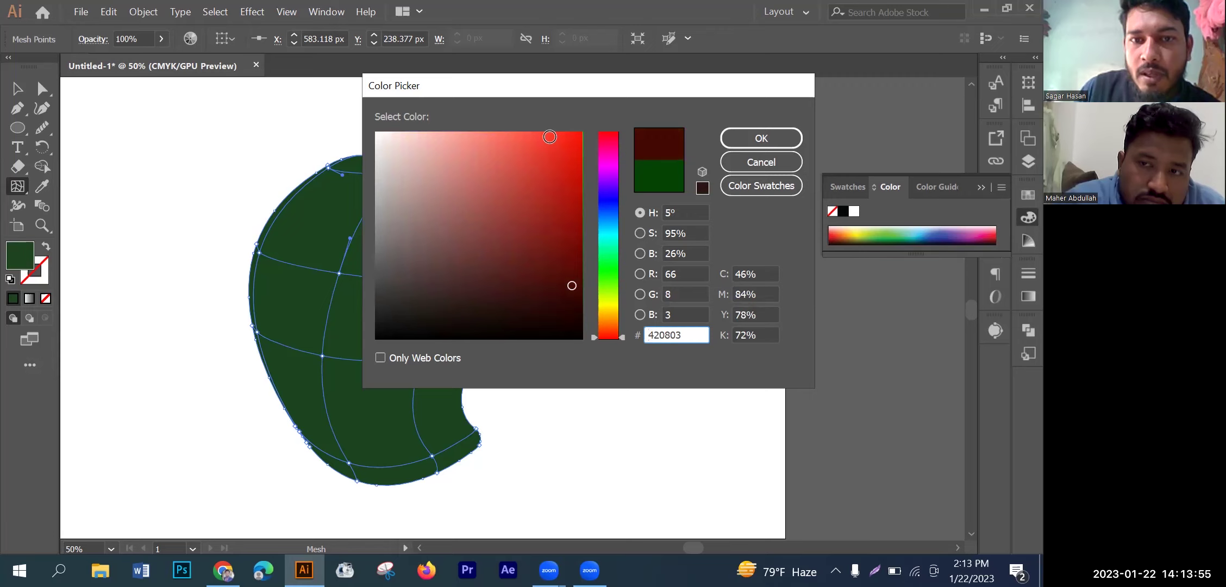
pyautogui.click(745, 135)
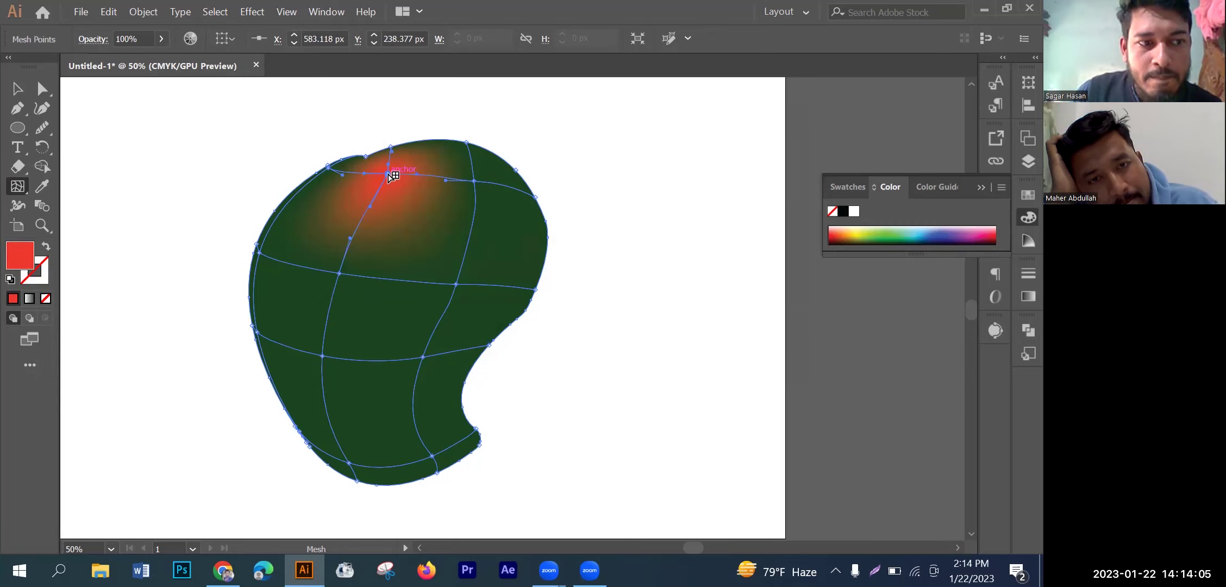
# Step: Add a mesh point near the top right and colour it bright orange
pyautogui.click(475, 180)
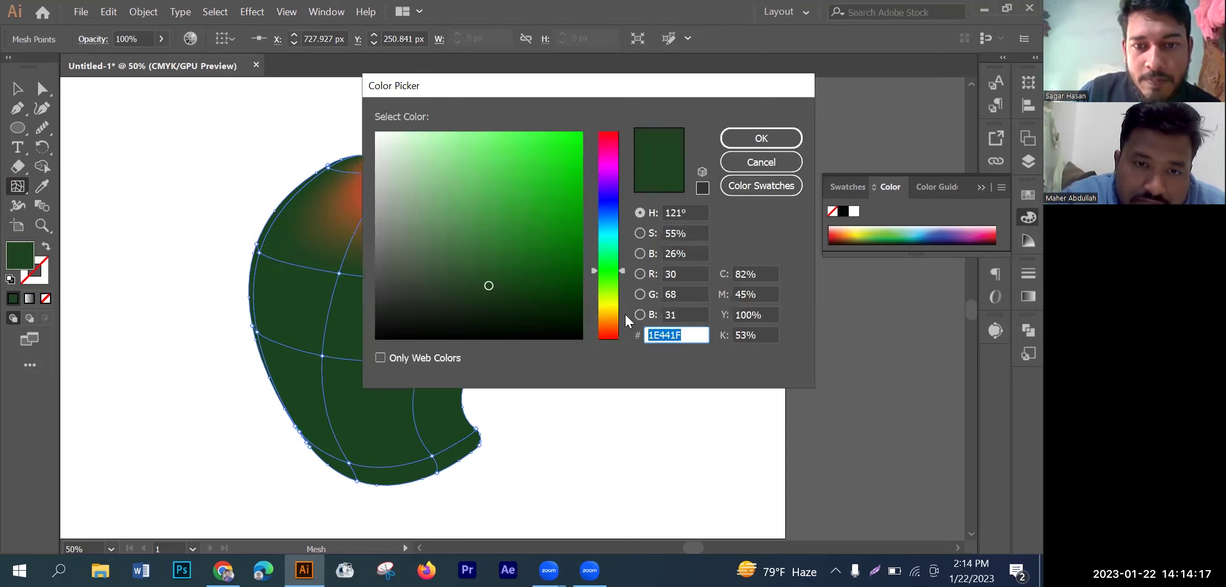
pyautogui.click(609, 301)
pyautogui.click(608, 327)
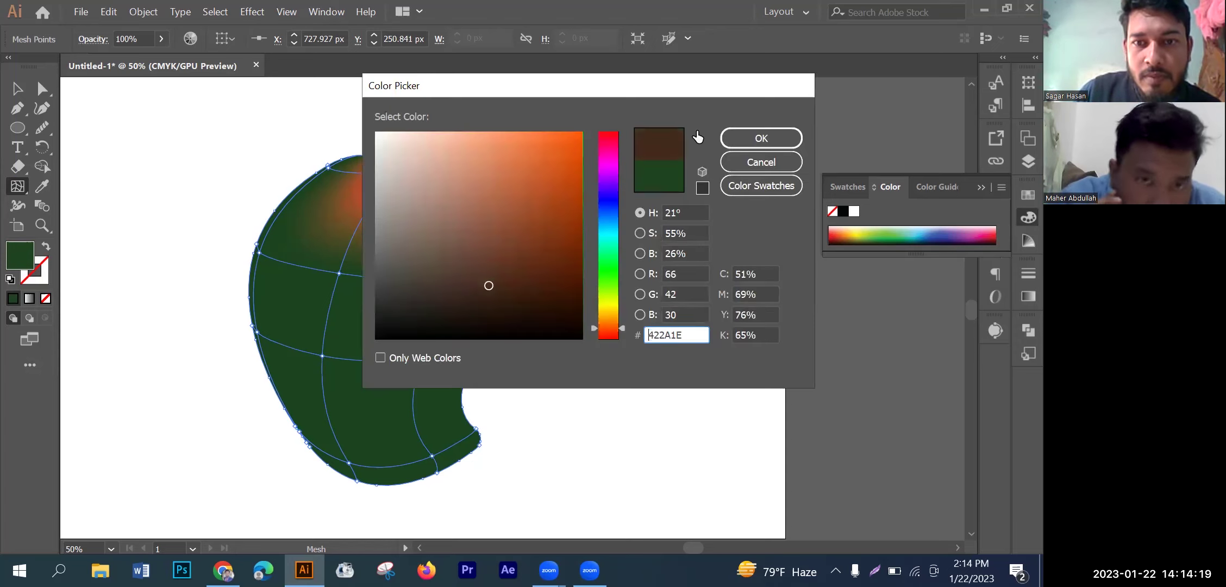
pyautogui.click(573, 137)
pyautogui.press('Return')
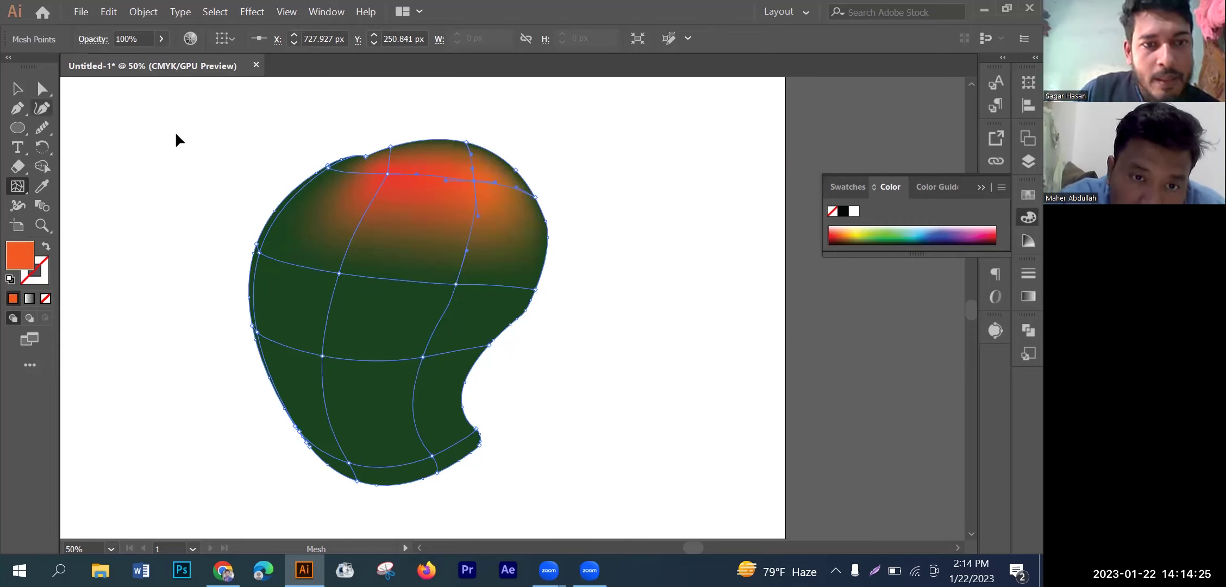
pyautogui.press('v')
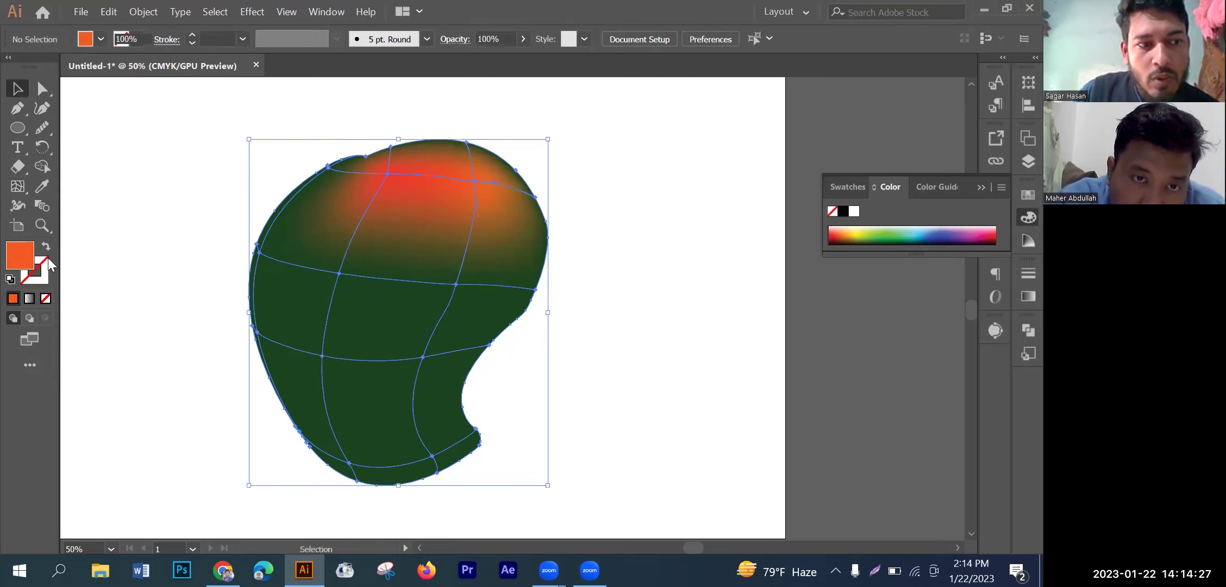
pyautogui.doubleClick(27, 256)
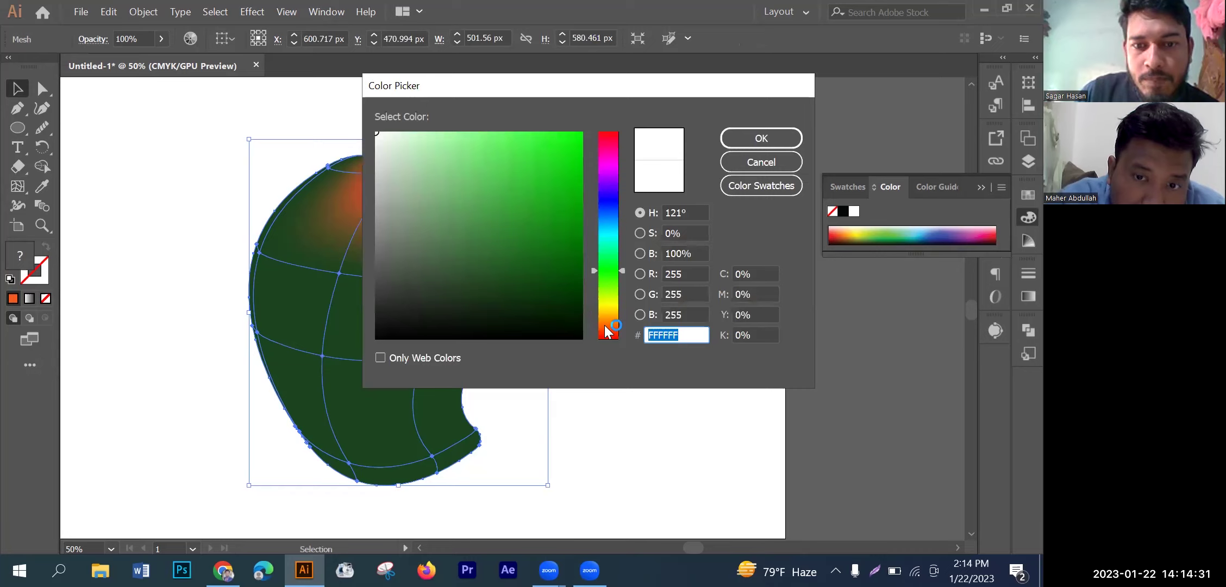
pyautogui.click(606, 317)
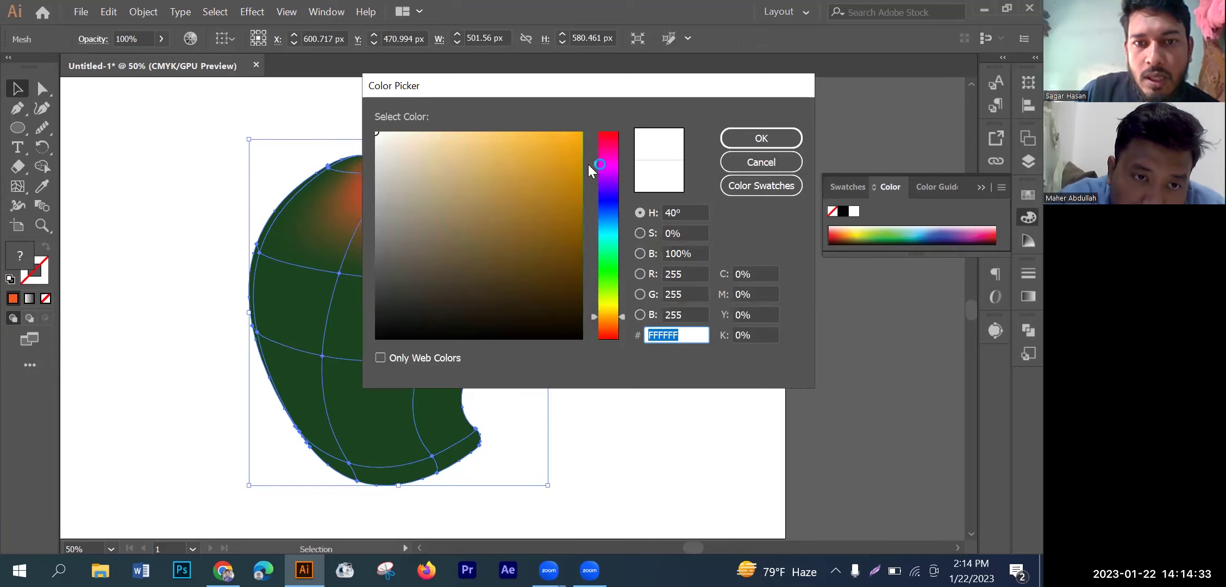
pyautogui.click(572, 135)
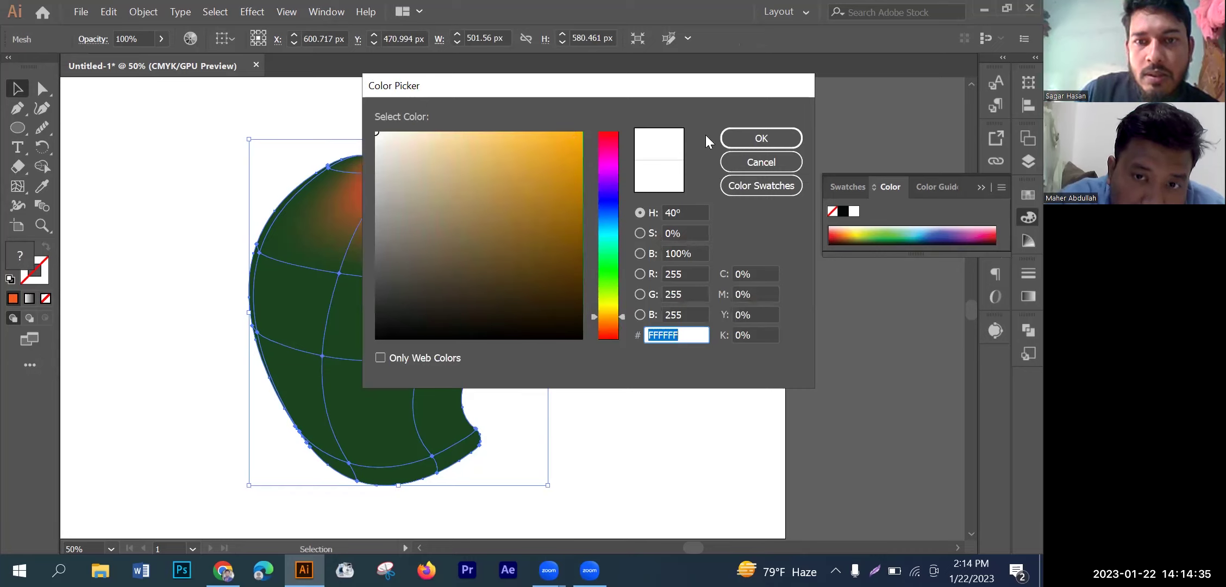
pyautogui.click(739, 137)
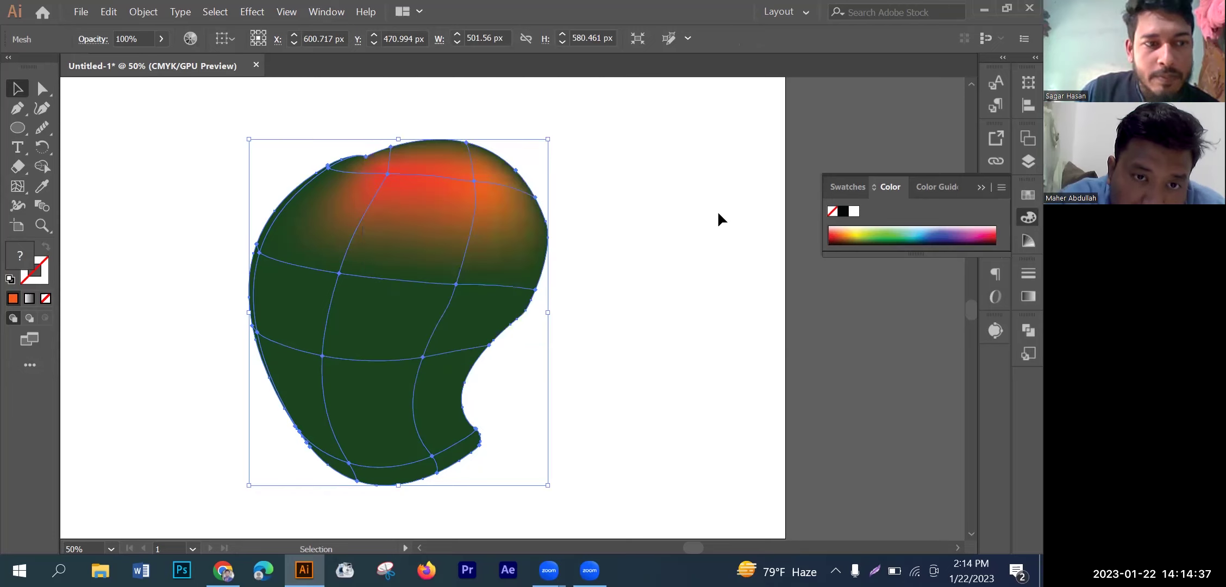
pyautogui.click(387, 174)
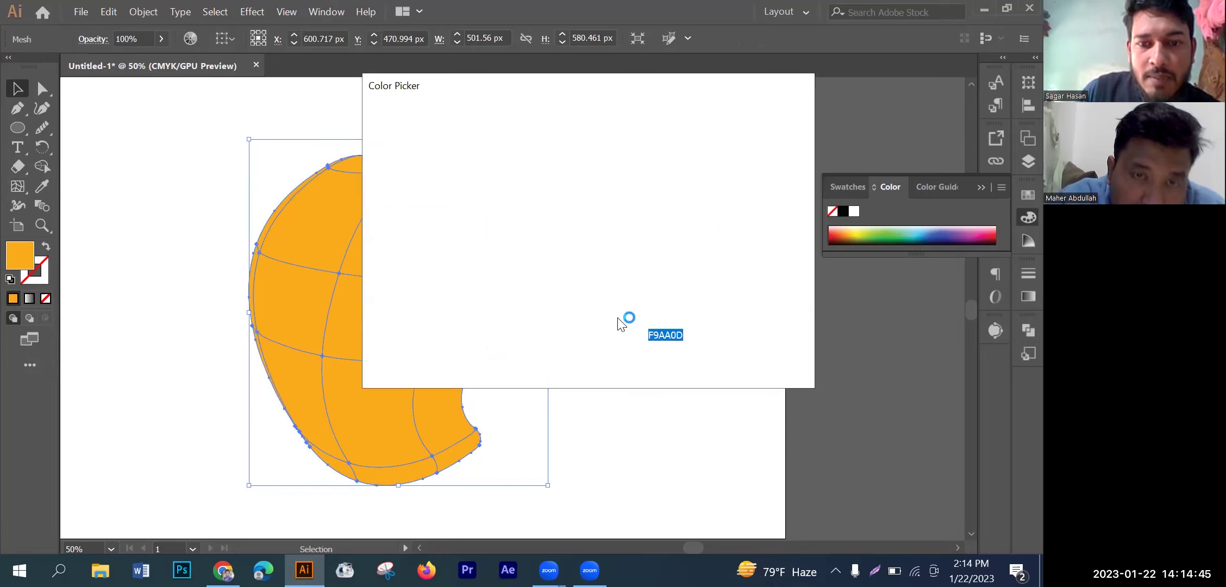
pyautogui.click(609, 133)
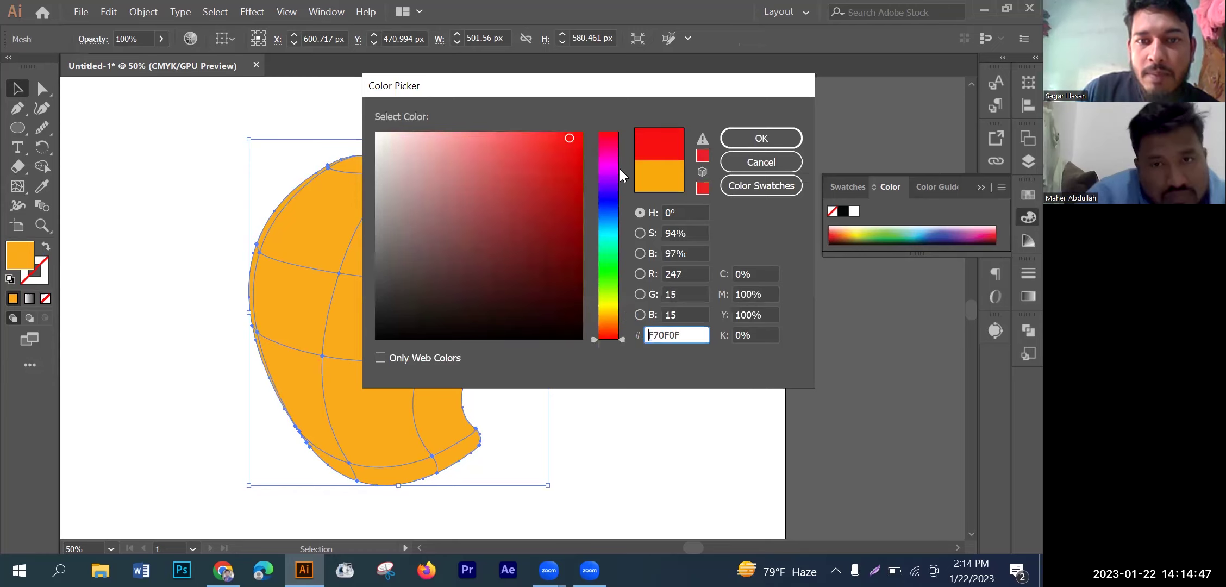
pyautogui.click(508, 136)
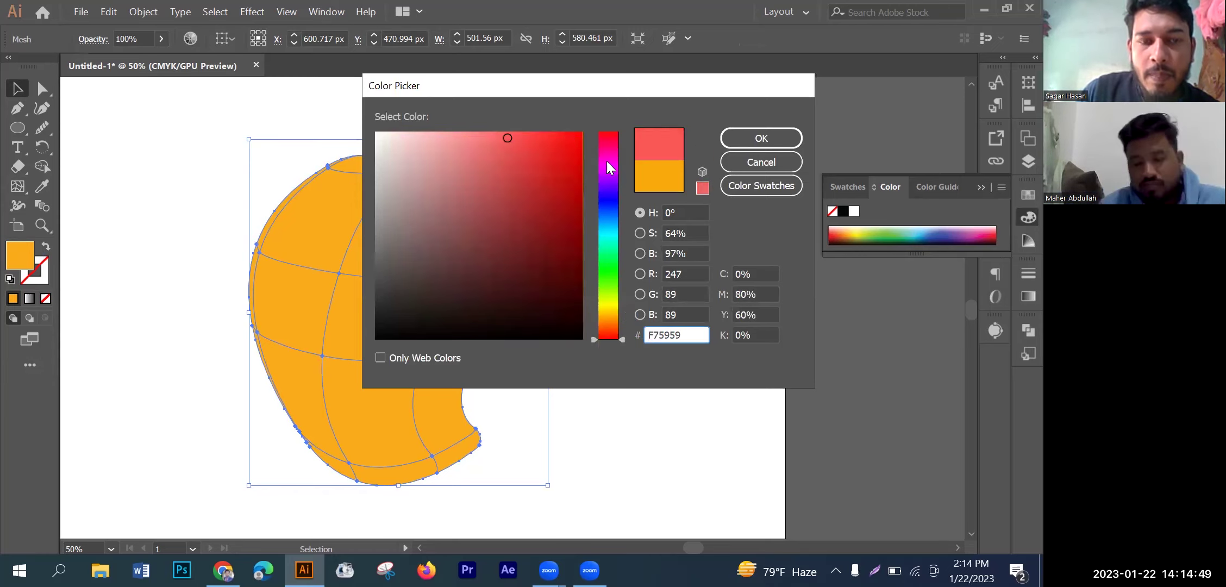
pyautogui.press('Return')
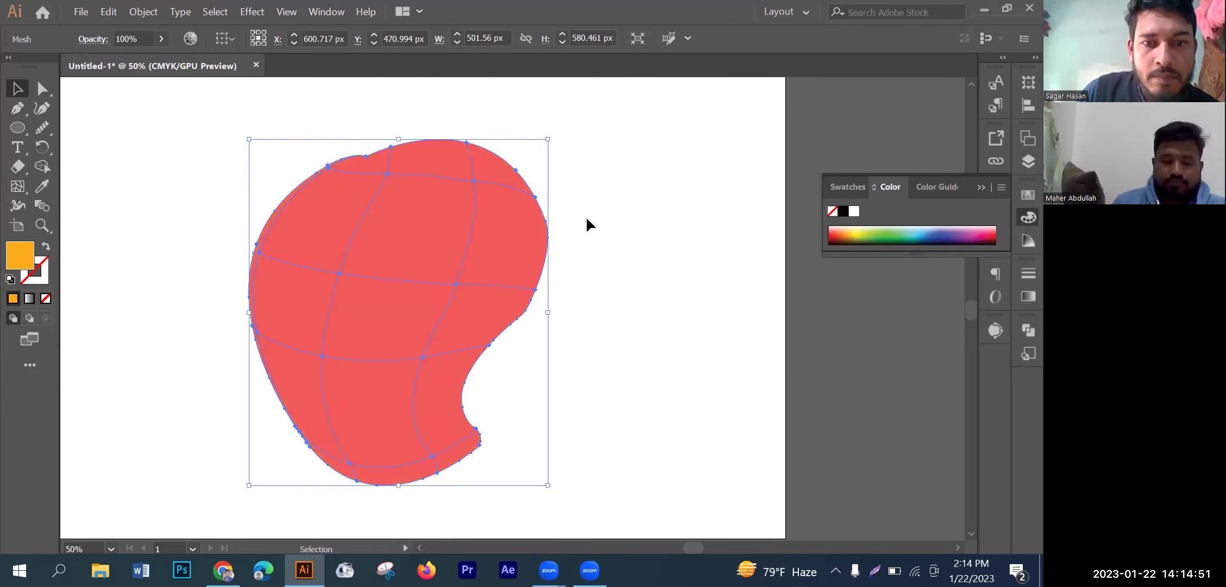
pyautogui.click(156, 156)
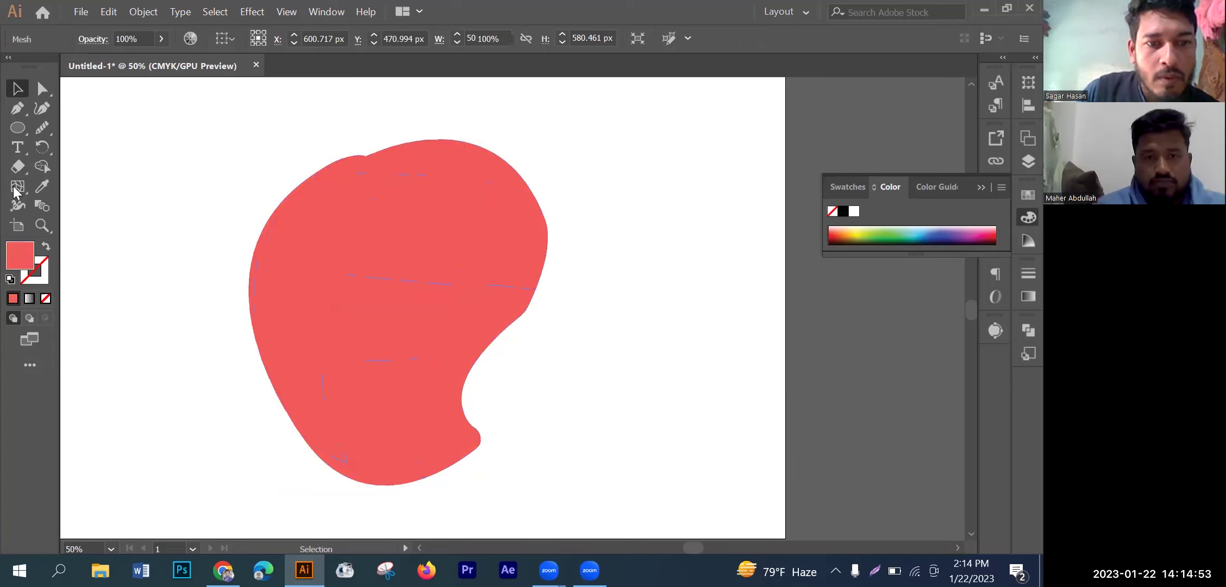
pyautogui.hotkey('ctrl', 'a')
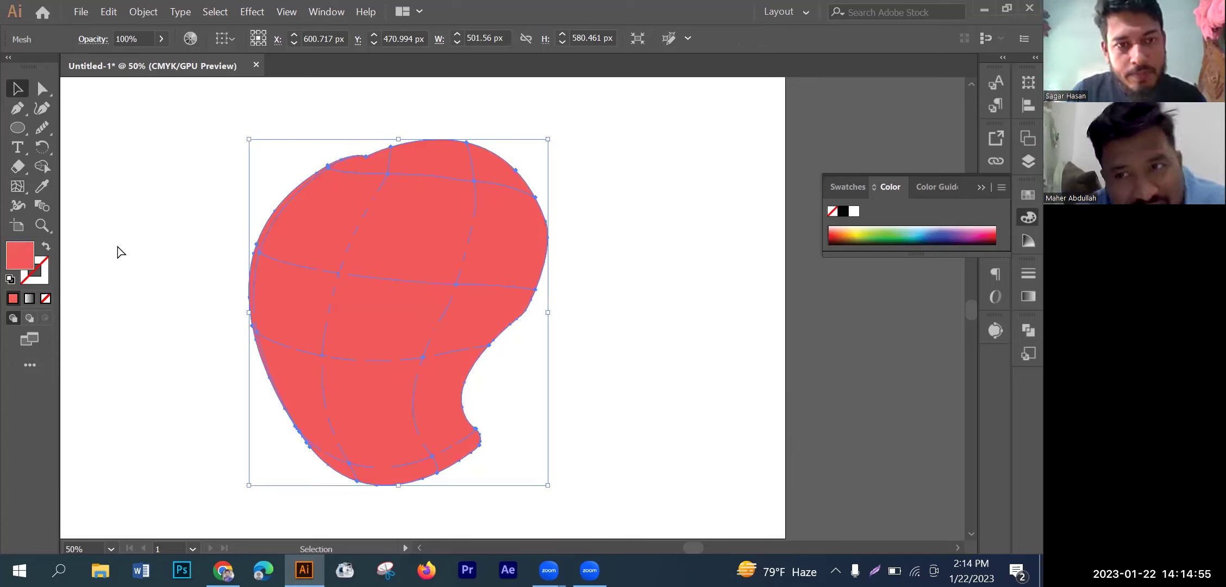
pyautogui.hotkey('ctrl', 'z')
pyautogui.hotkey('ctrl', 'z')
pyautogui.press('v')
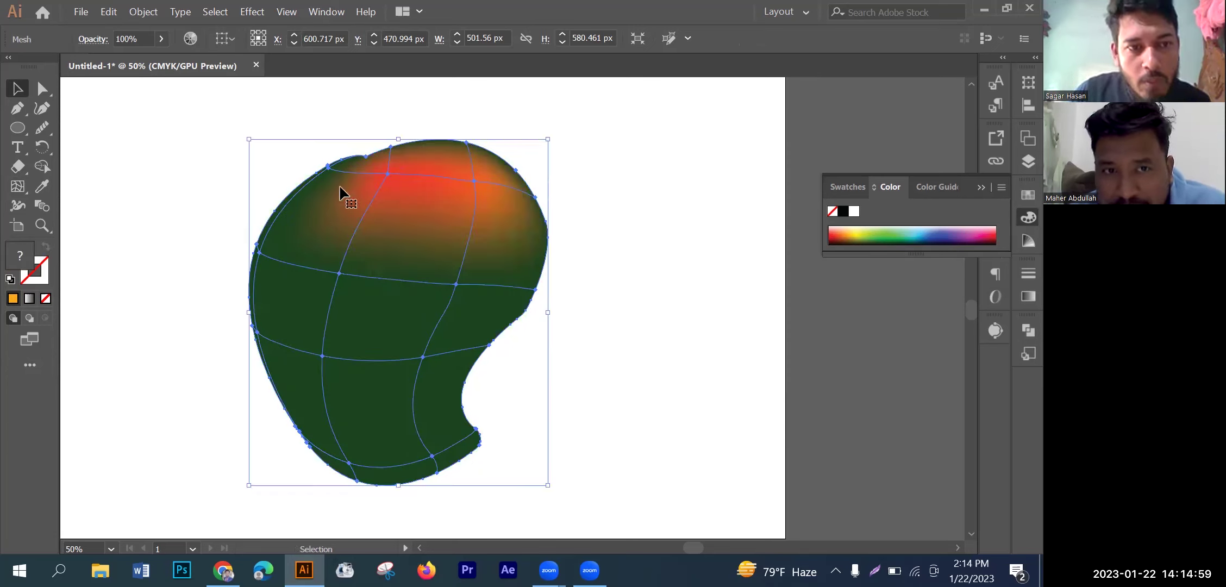
pyautogui.click(18, 187)
# Step: Add a mesh point on the mango's left edge and tint it a lighter green
pyautogui.click(328, 166)
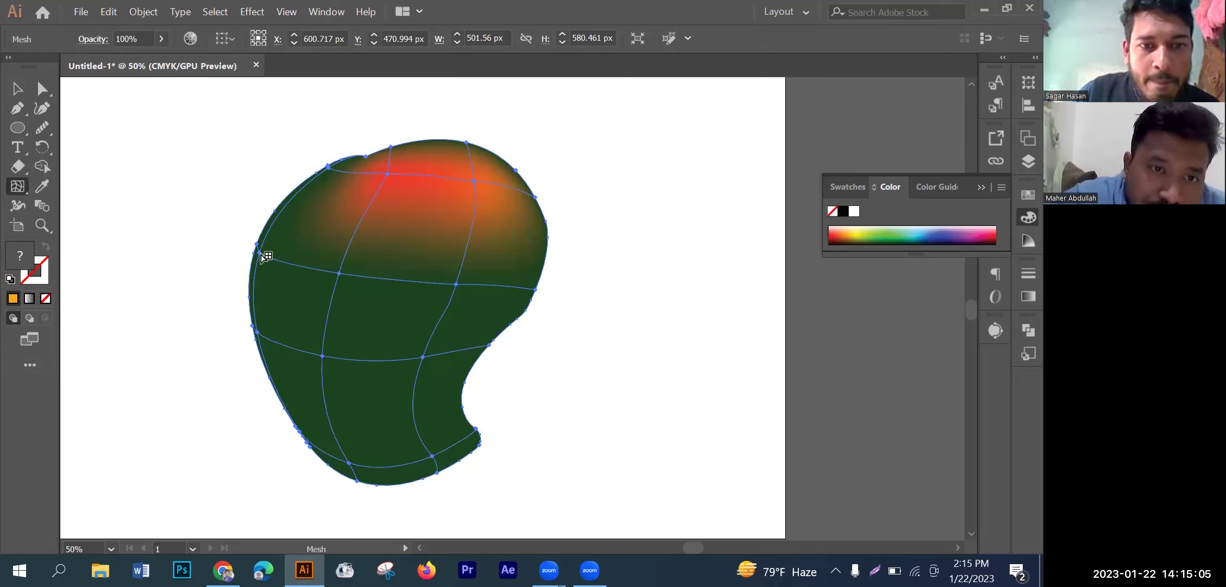
pyautogui.click(262, 255)
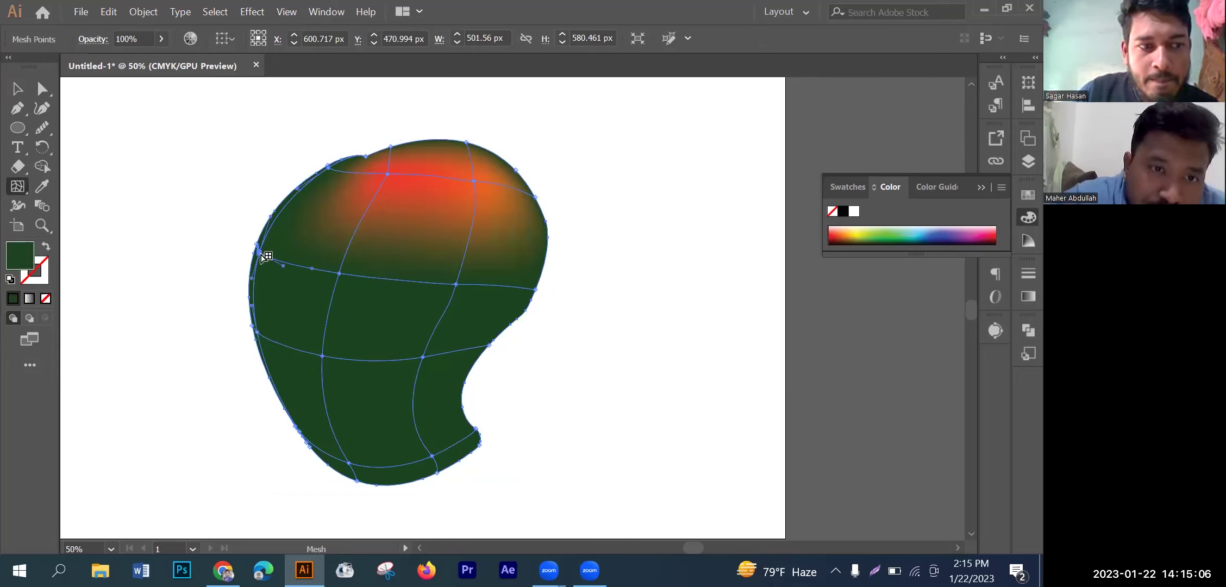
pyautogui.doubleClick(26, 257)
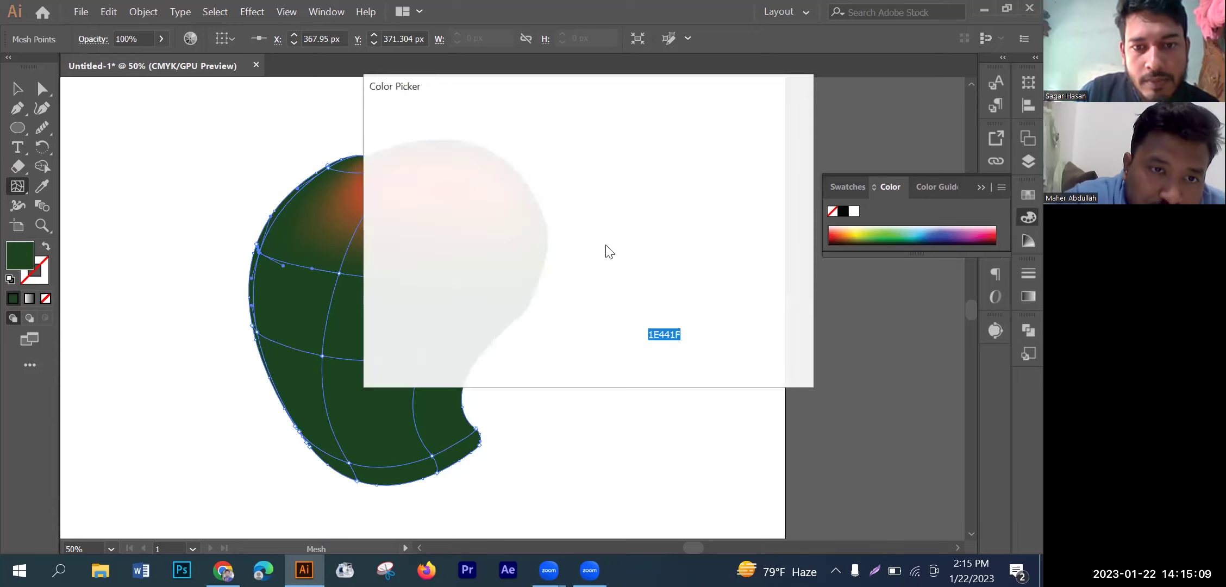
pyautogui.click(620, 276)
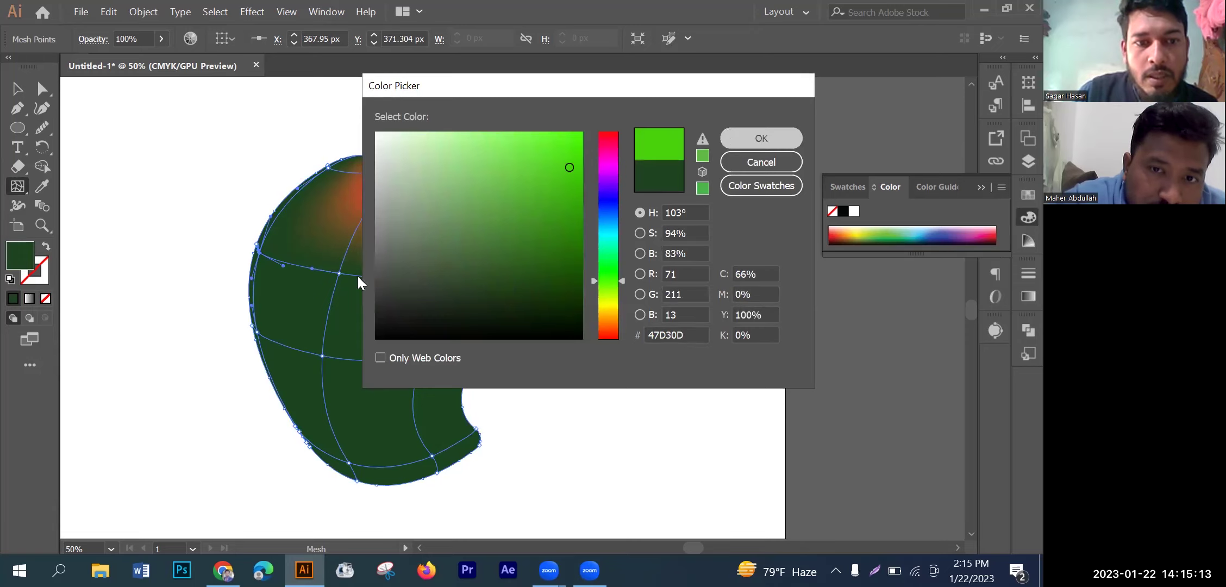
pyautogui.press('Escape')
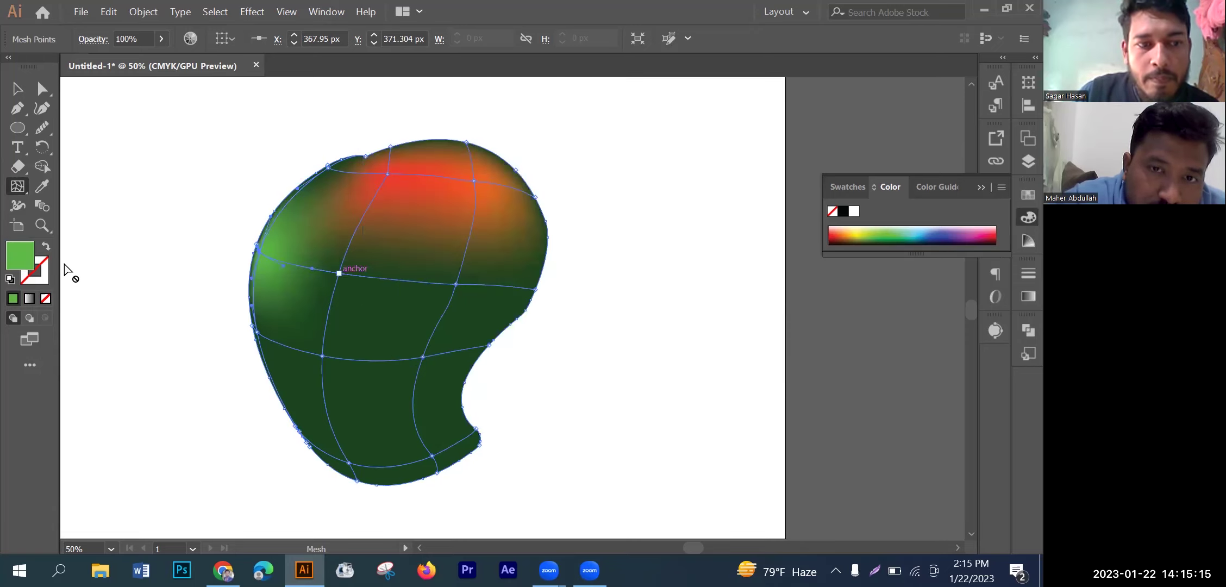
pyautogui.doubleClick(19, 256)
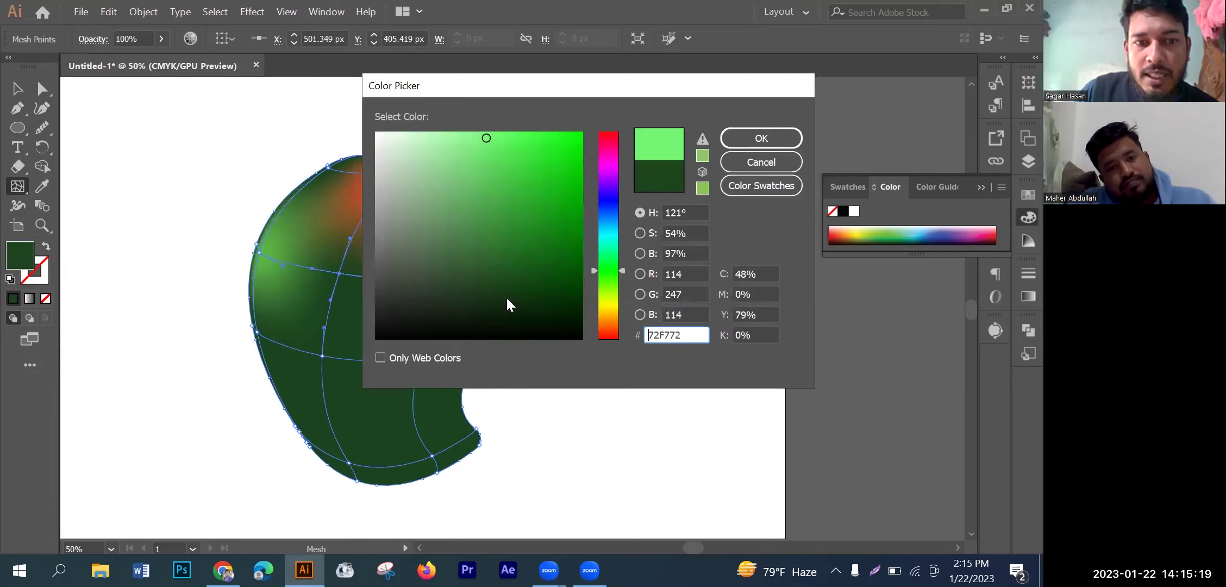
pyautogui.press('Escape')
# Step: Colour a new central mesh point green and a lower-left point bright yellow
pyautogui.click(456, 284)
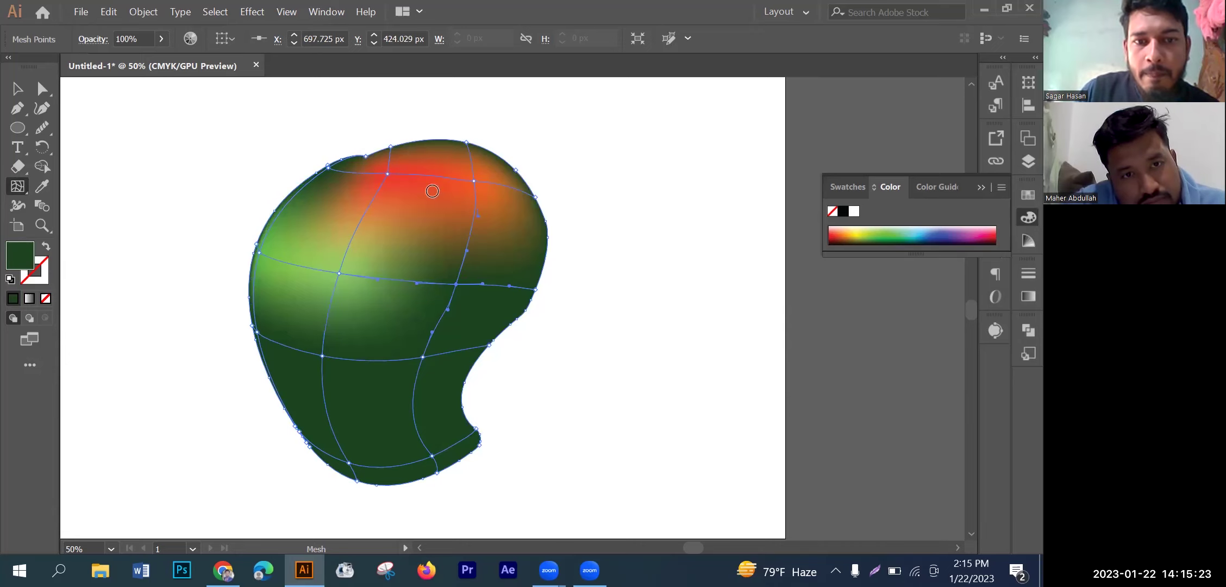
pyautogui.doubleClick(19, 255)
pyautogui.click(757, 138)
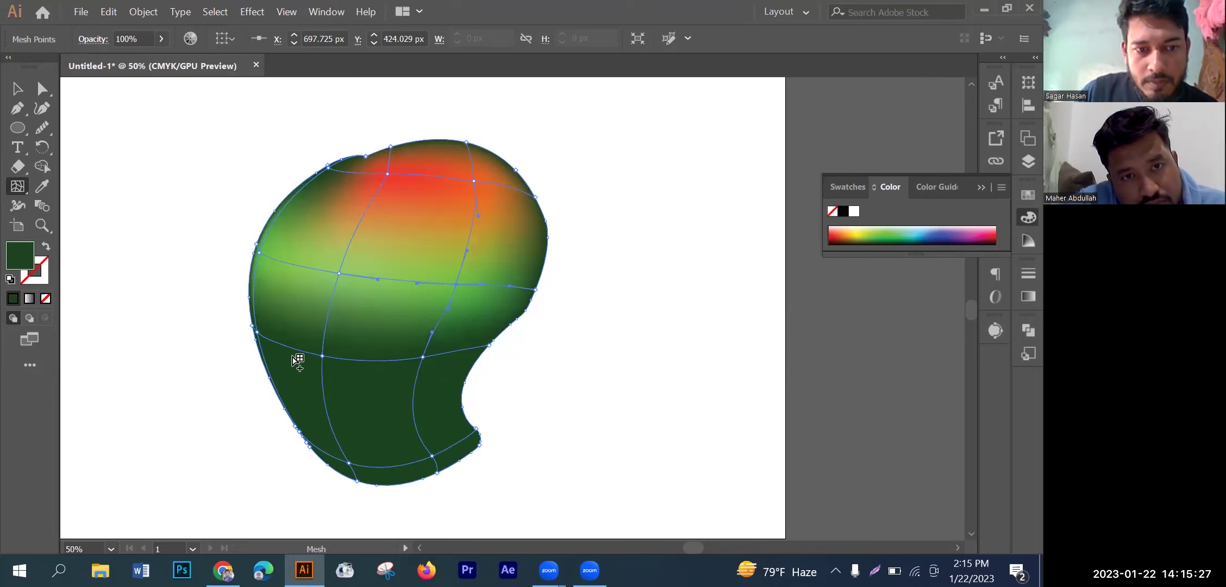
pyautogui.click(323, 358)
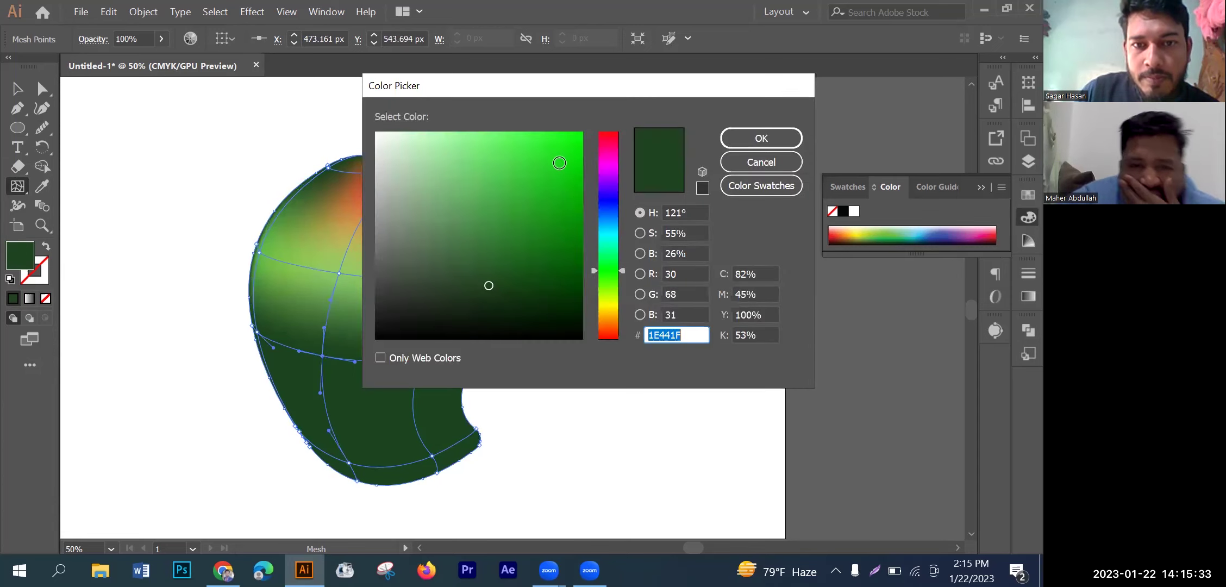
pyautogui.click(603, 308)
pyautogui.click(531, 137)
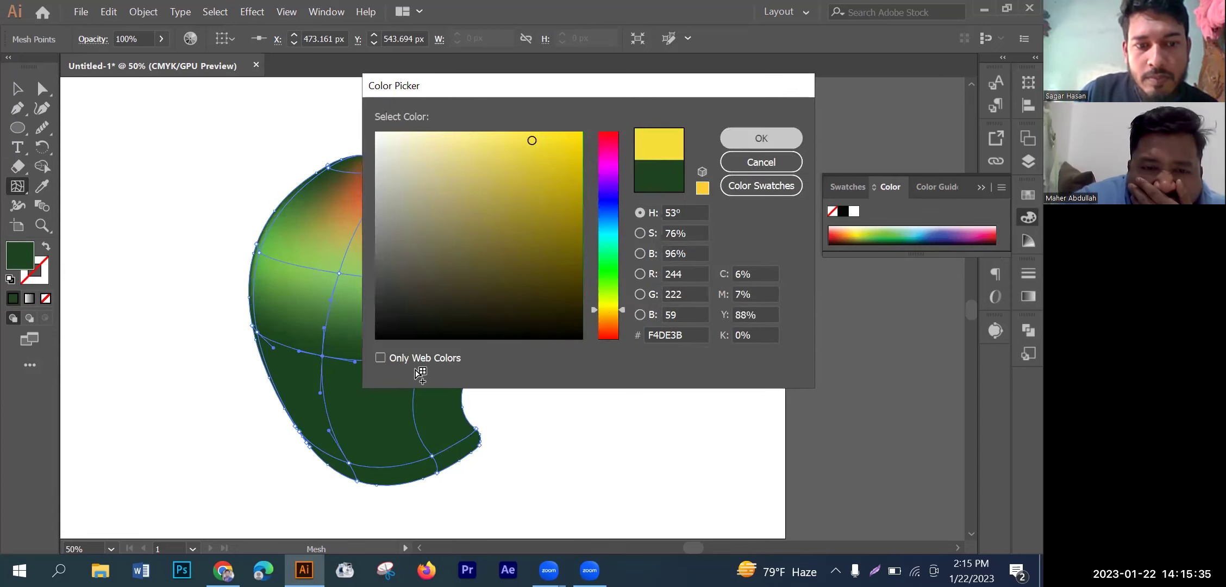
pyautogui.press('Return')
# Step: Add a bright yellow mesh point in the lower right, plus one near the bottom edge
pyautogui.click(422, 357)
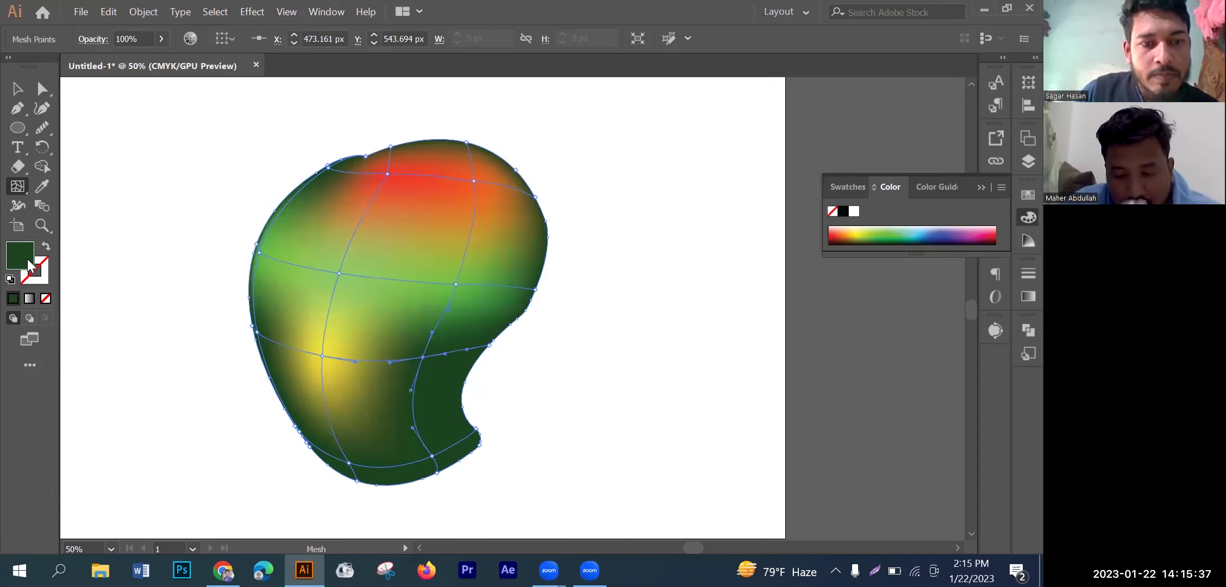
pyautogui.doubleClick(20, 255)
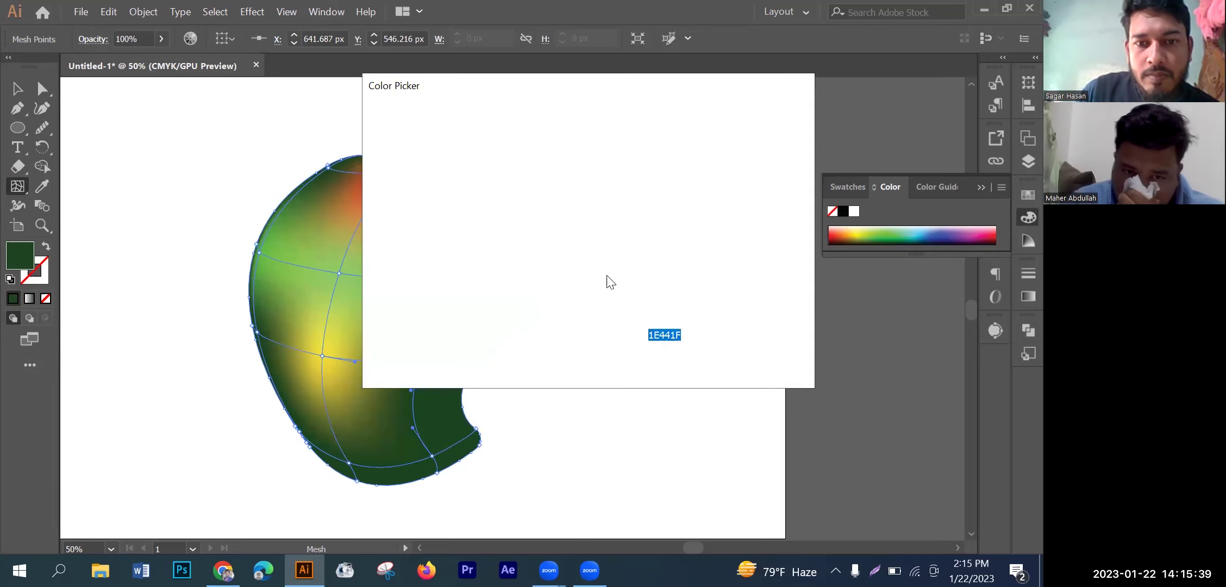
pyautogui.moveTo(605, 263); pyautogui.dragTo(608, 310)
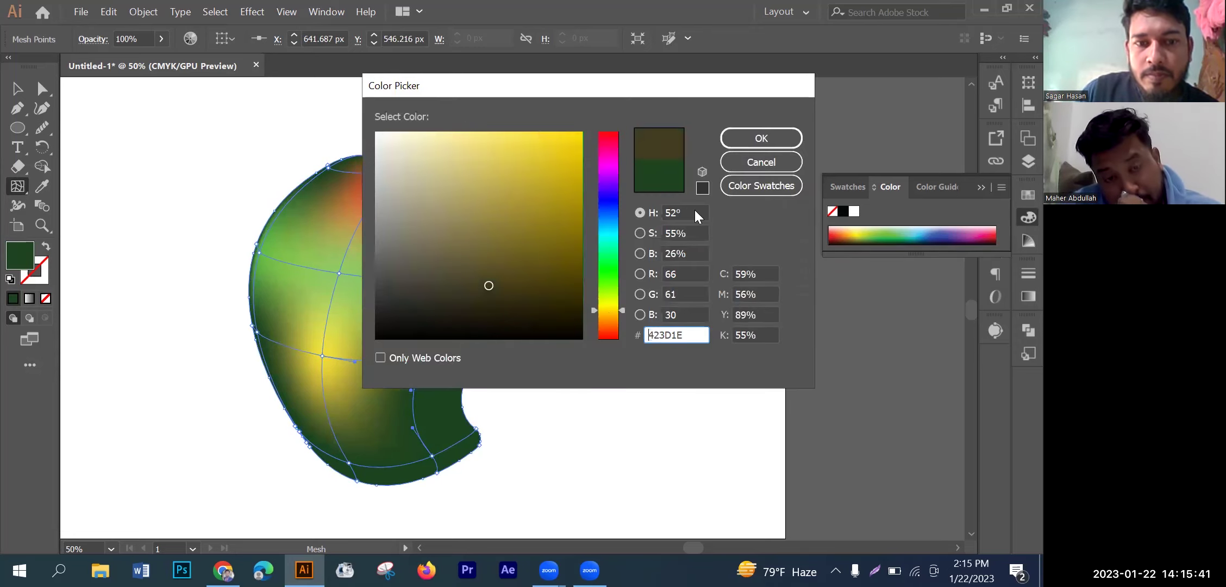
pyautogui.click(535, 140)
pyautogui.press('Return')
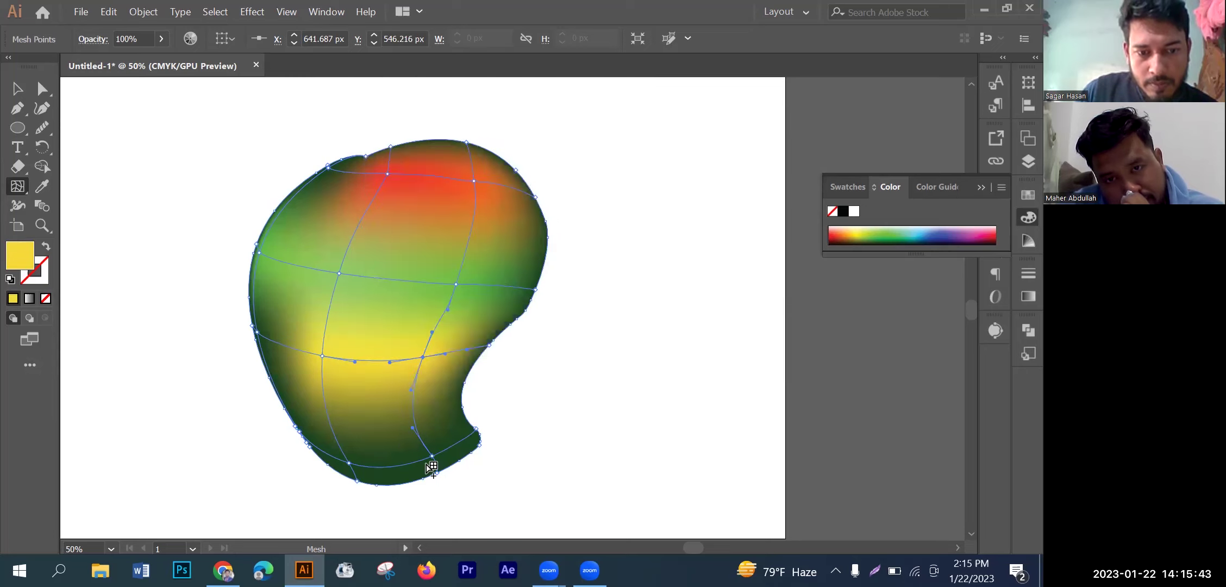
pyautogui.click(431, 456)
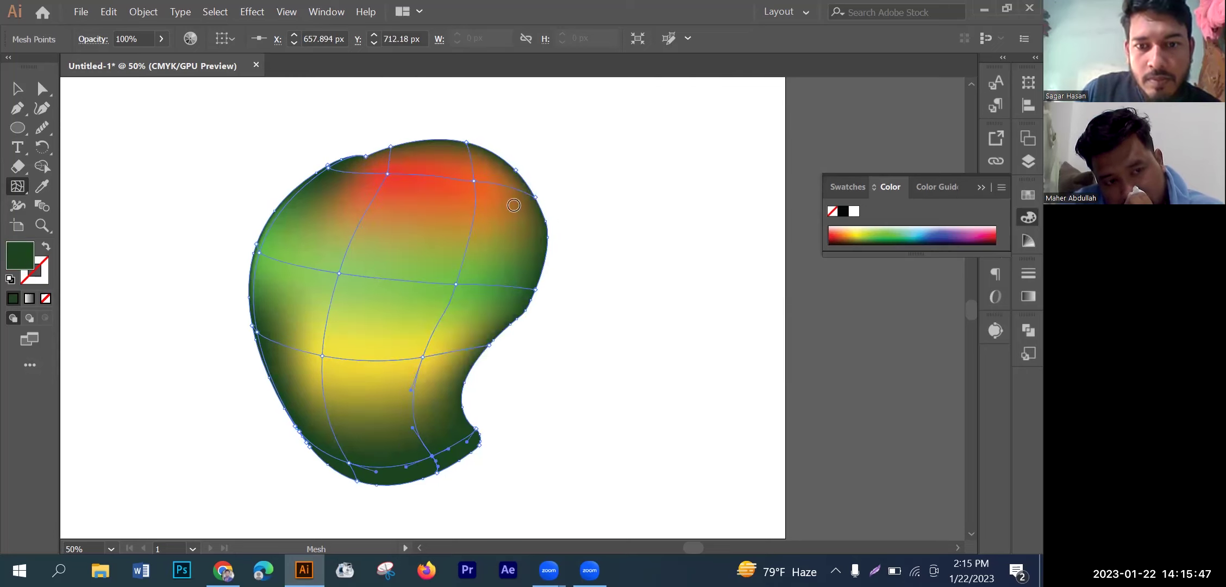
pyautogui.doubleClick(20, 255)
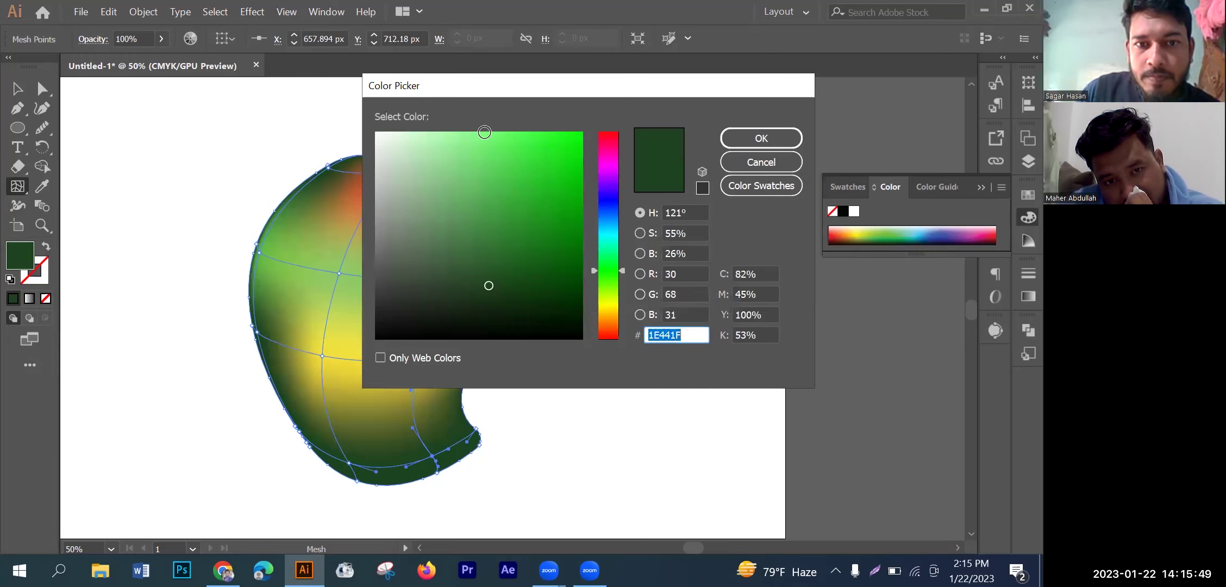
pyautogui.write('FCBE7A')
pyautogui.press('Escape')
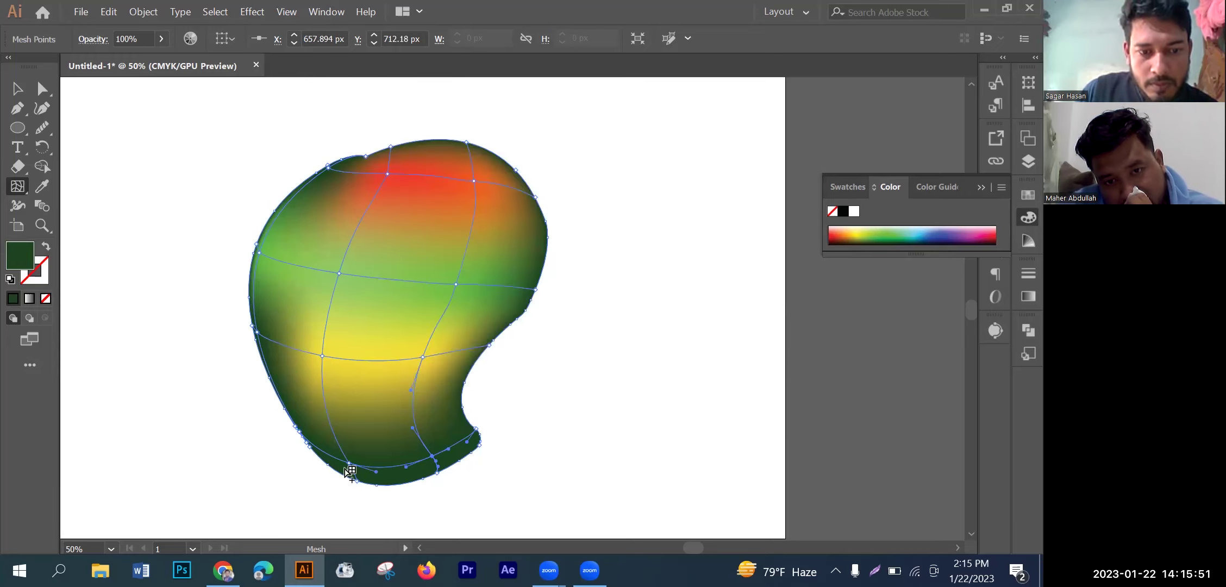
# Step: Set the mesh points along the lower-left edge to bright yellow
pyautogui.click(349, 466)
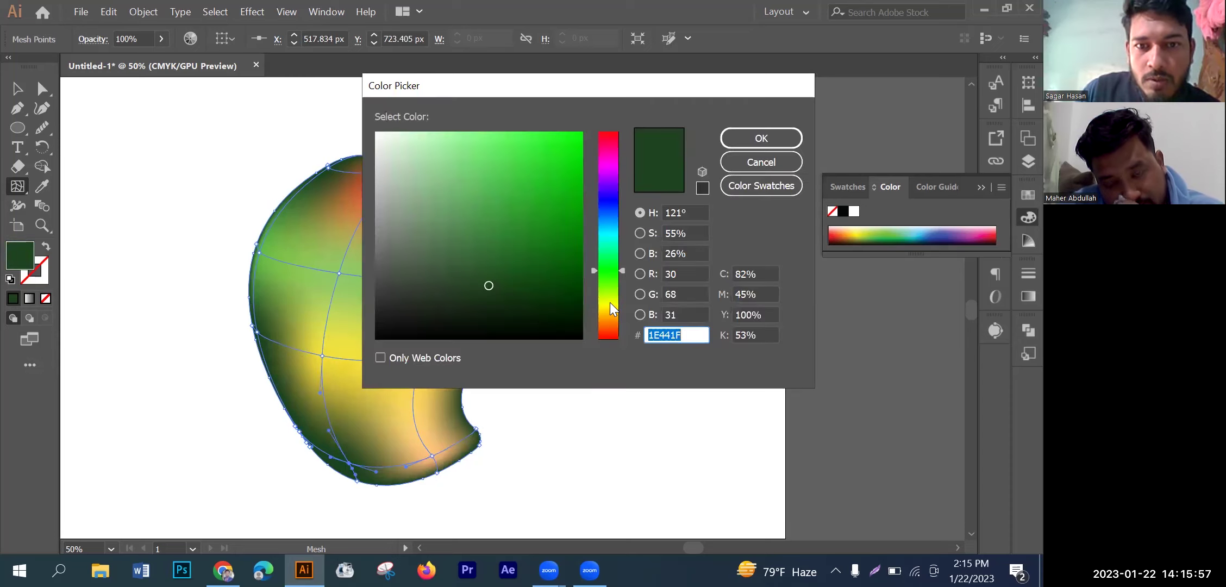
pyautogui.click(610, 304)
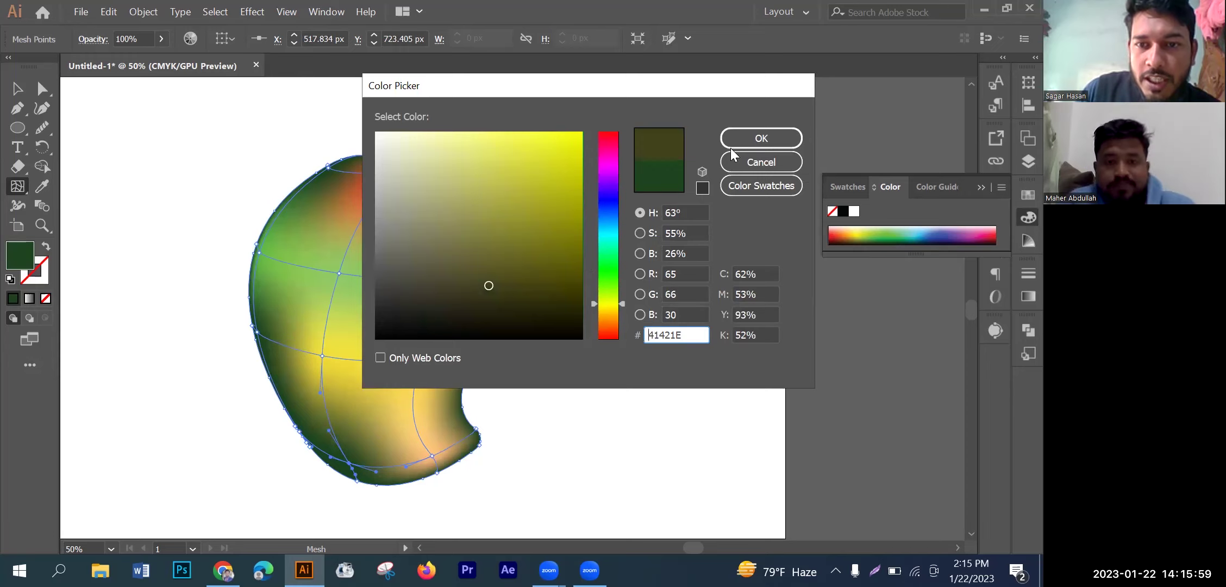
pyautogui.click(554, 140)
pyautogui.press('Escape')
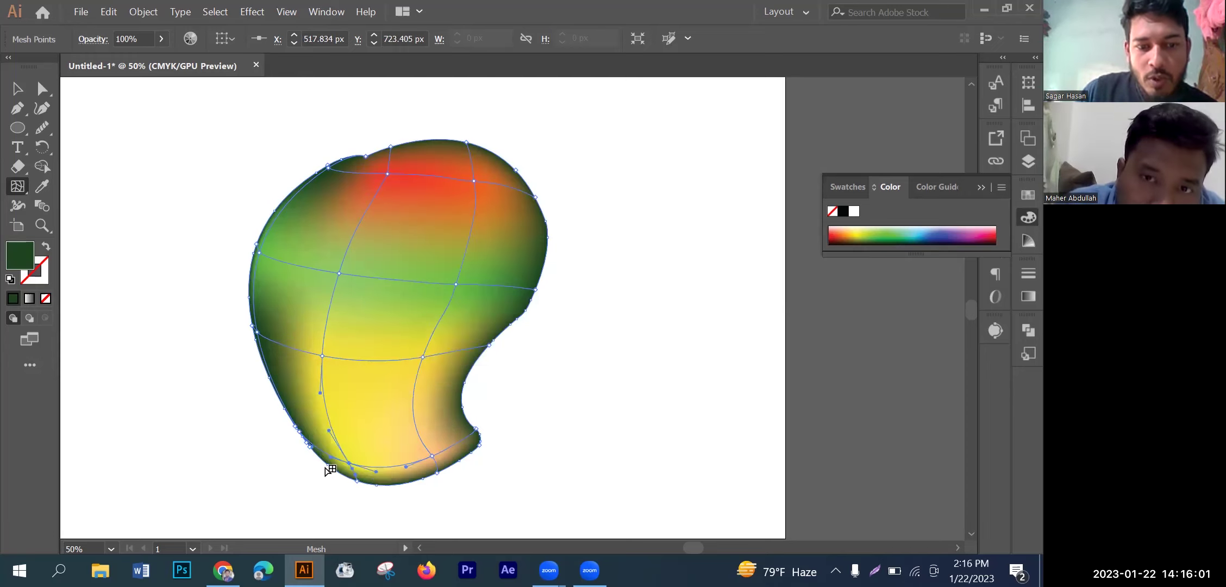
pyautogui.click(322, 466)
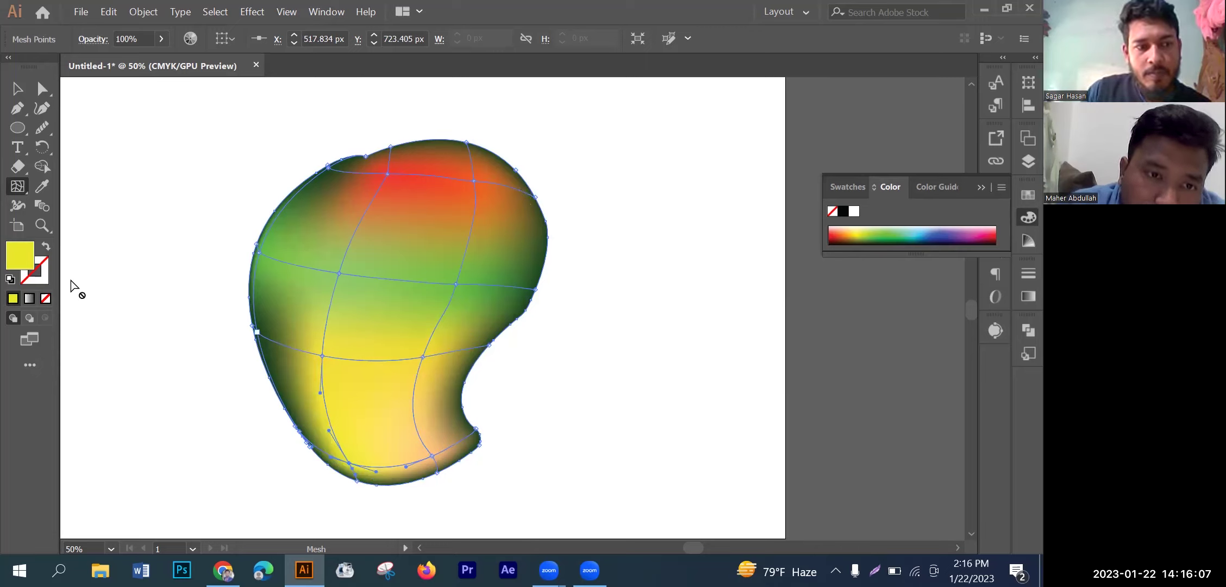
pyautogui.hotkey('ctrl', 'z')
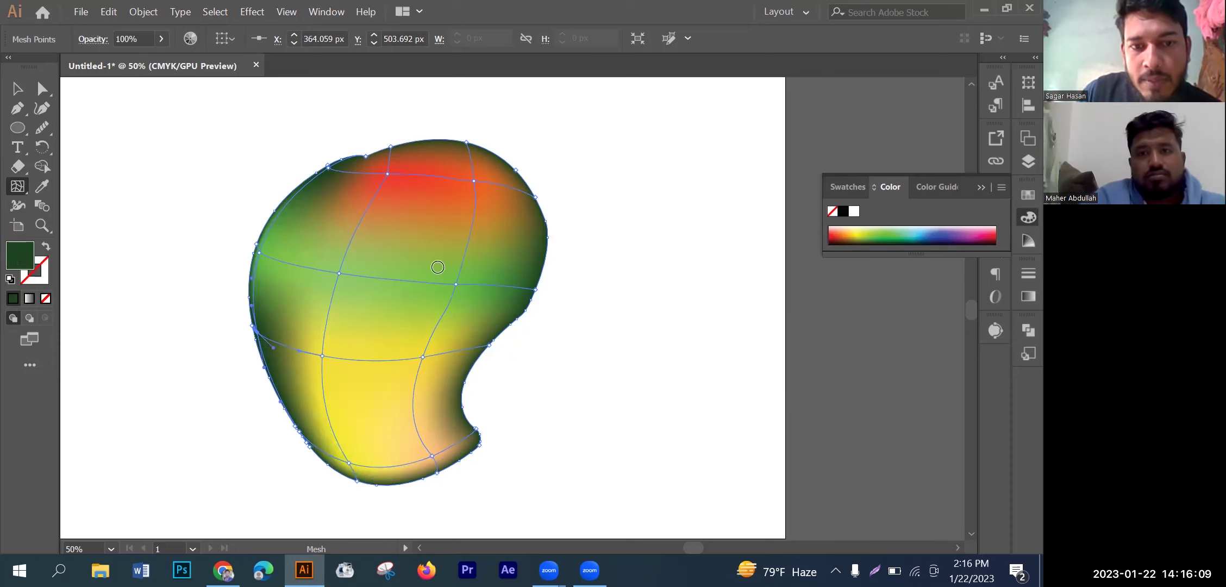
pyautogui.click(613, 306)
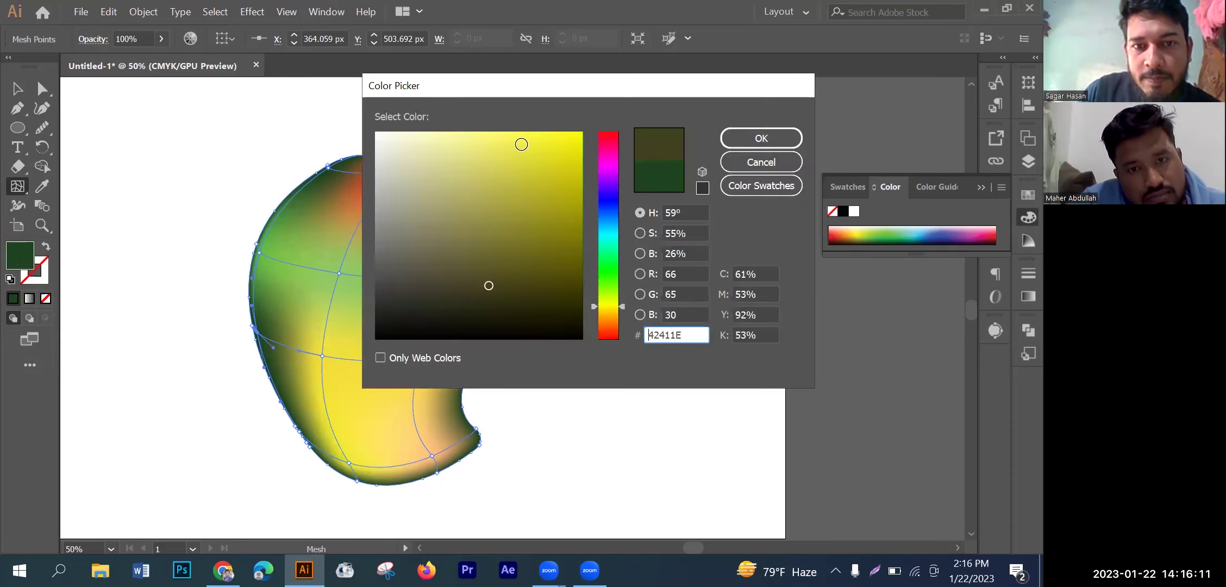
pyautogui.click(528, 137)
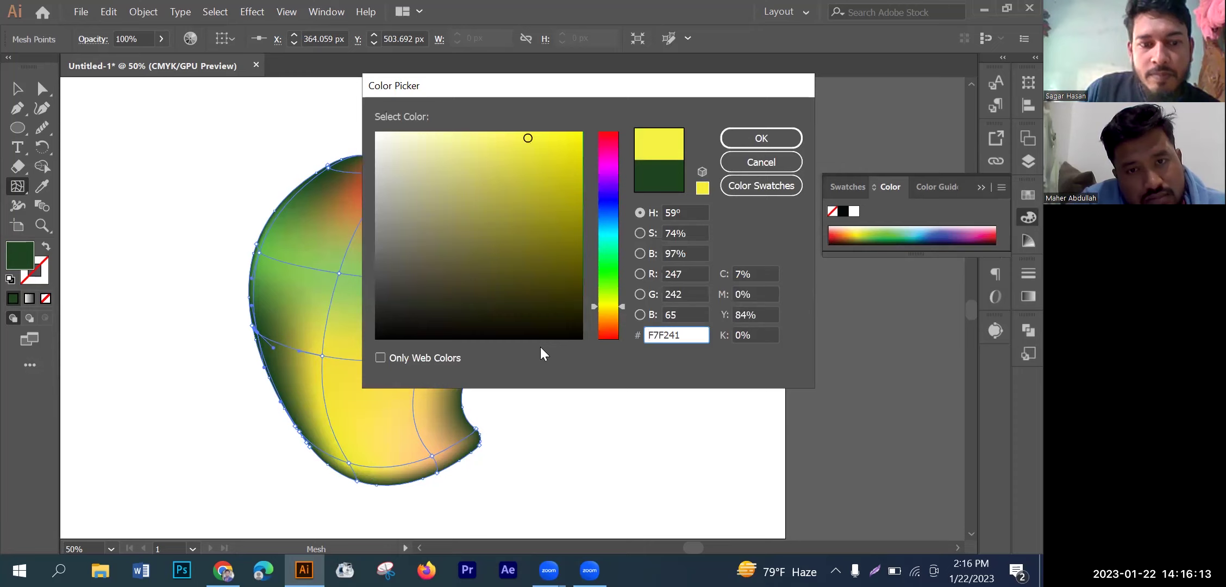
pyautogui.press('Return')
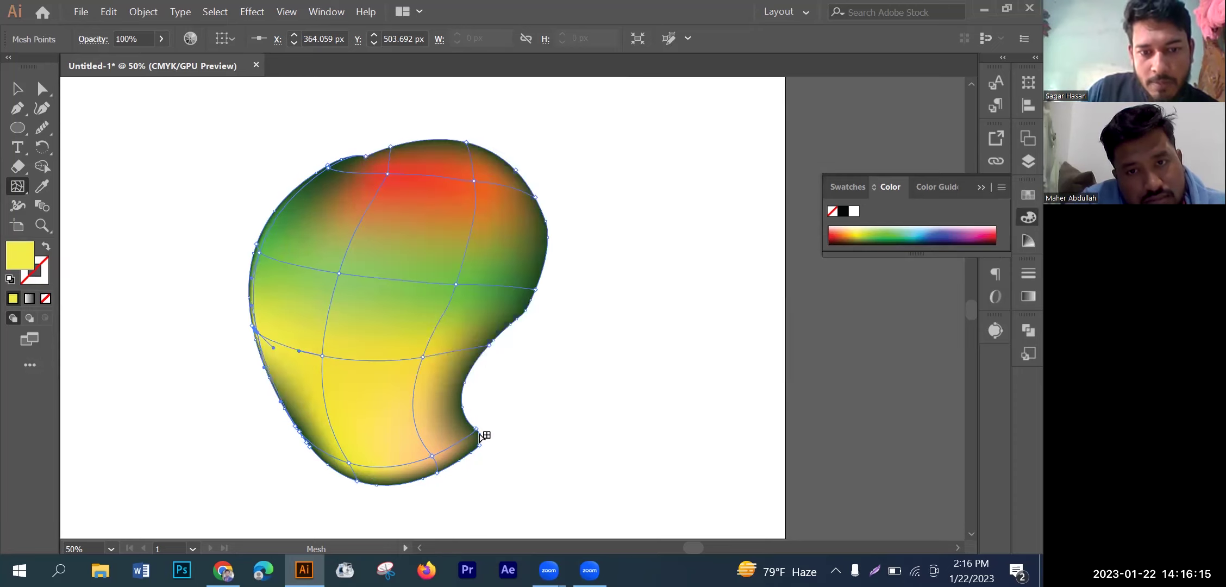
# Step: Colour the lower-right edge mesh point a saturated bright yellow
pyautogui.click(477, 432)
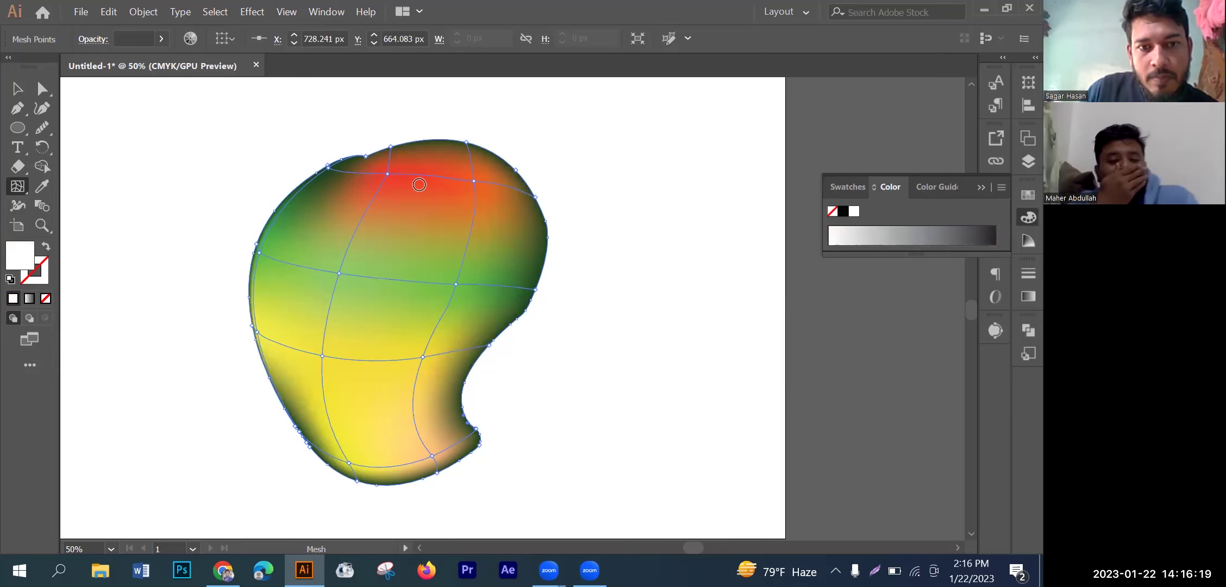
pyautogui.doubleClick(19, 254)
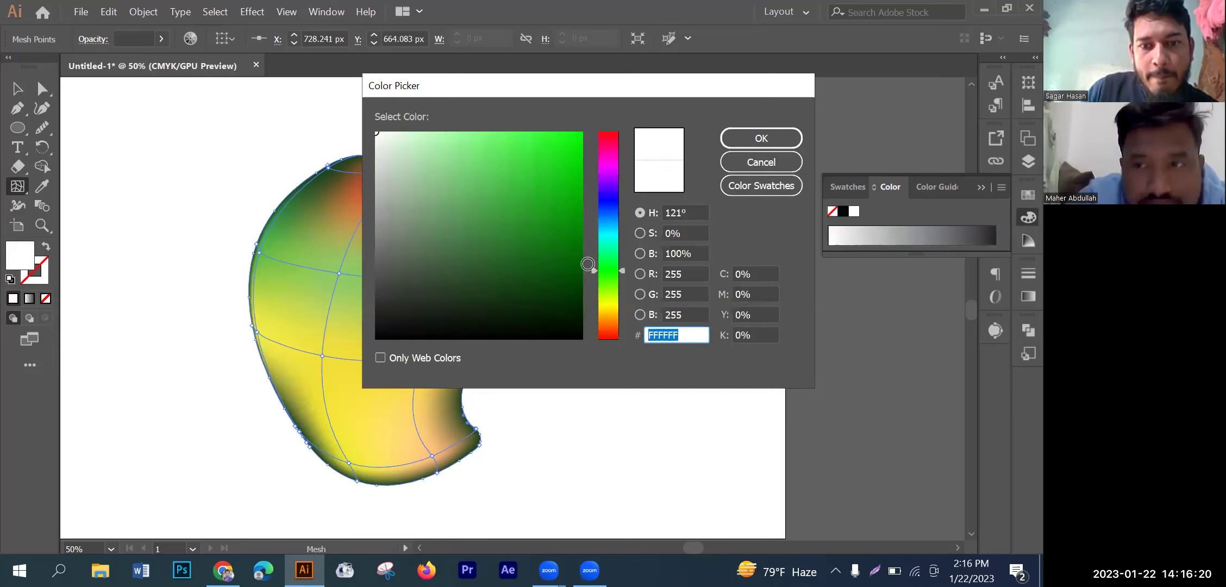
pyautogui.click(608, 310)
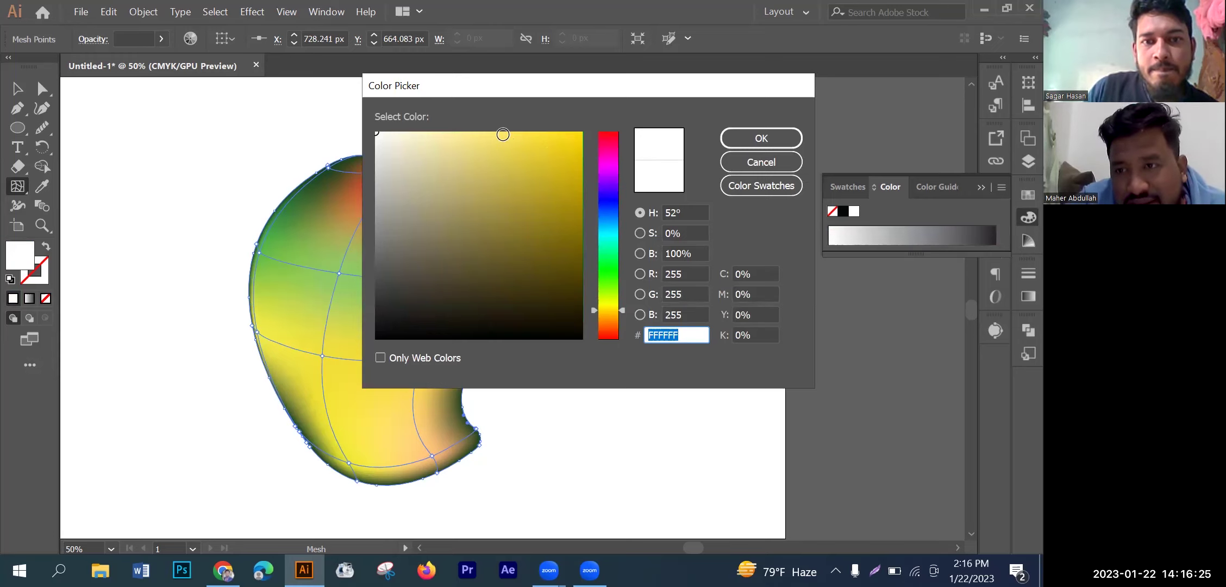
pyautogui.click(504, 135)
pyautogui.click(794, 142)
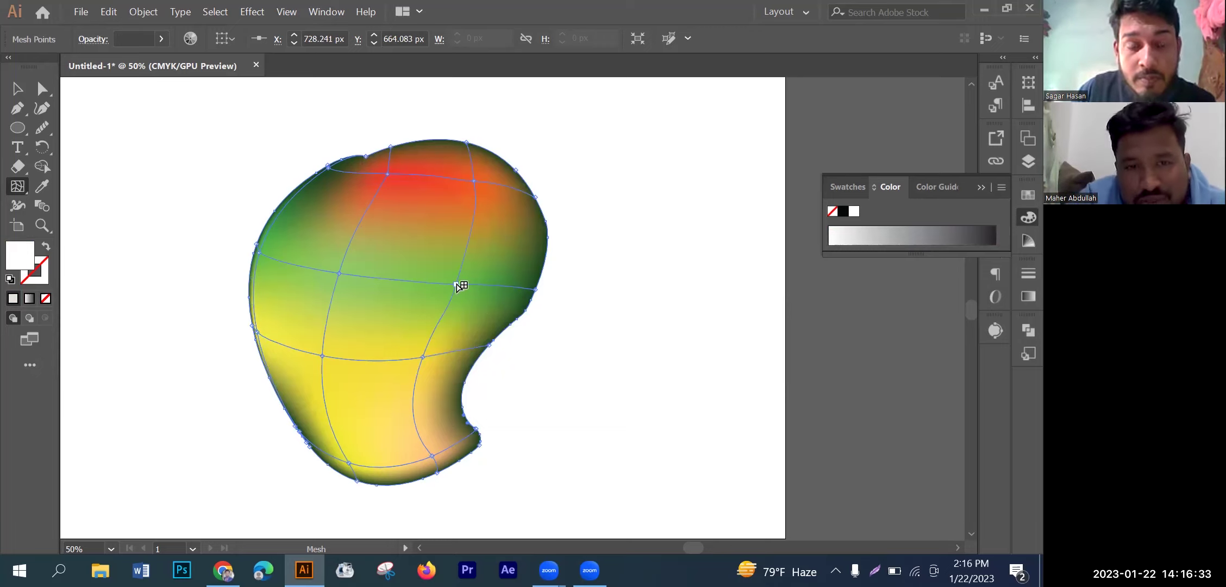
# Step: Add a mesh point at the centre of the middle gridline and colour it vivid yellow
pyautogui.click(457, 283)
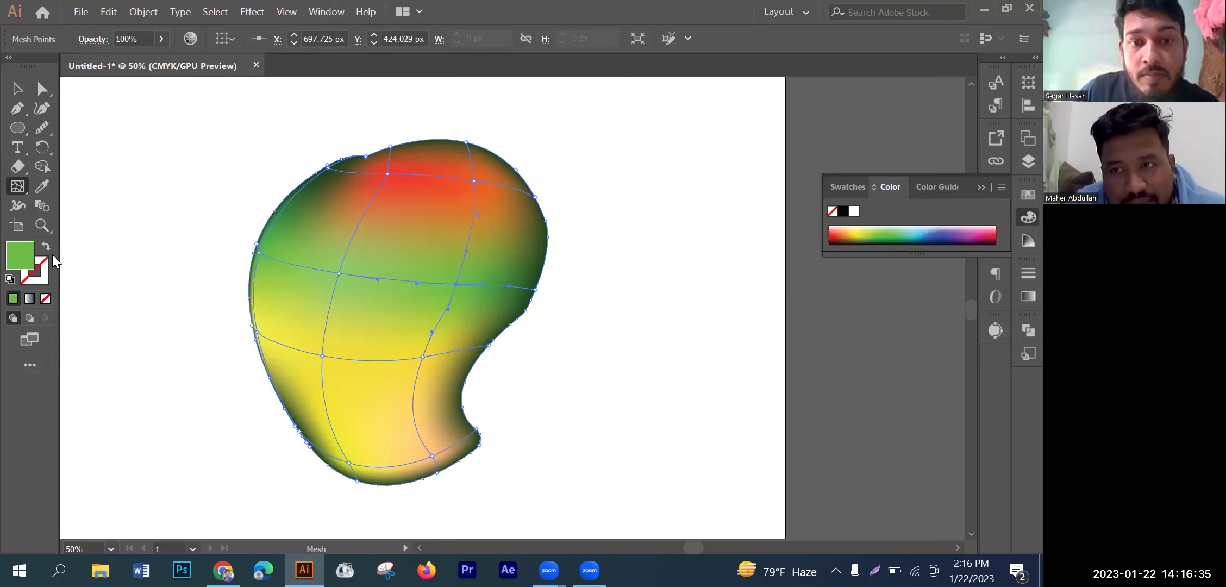
pyautogui.doubleClick(20, 255)
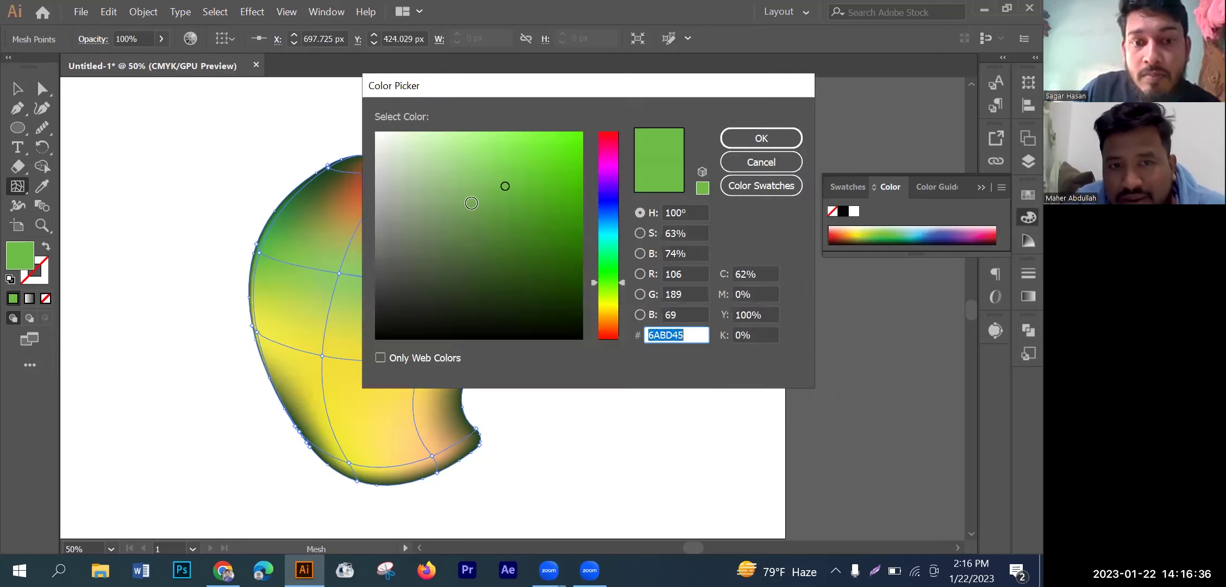
pyautogui.click(612, 315)
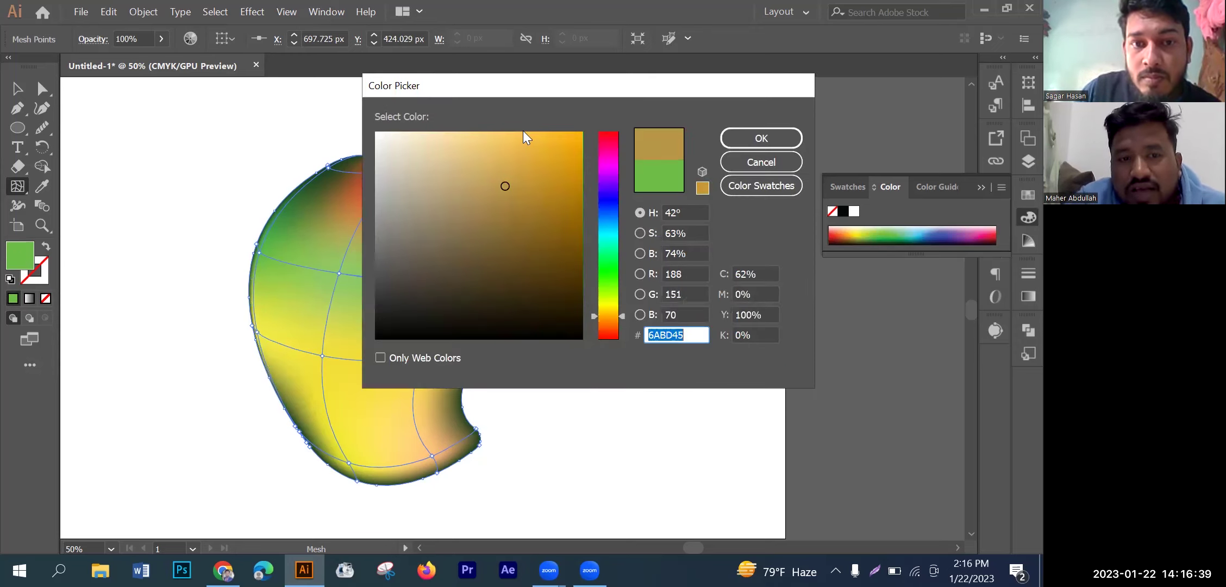
pyautogui.click(610, 301)
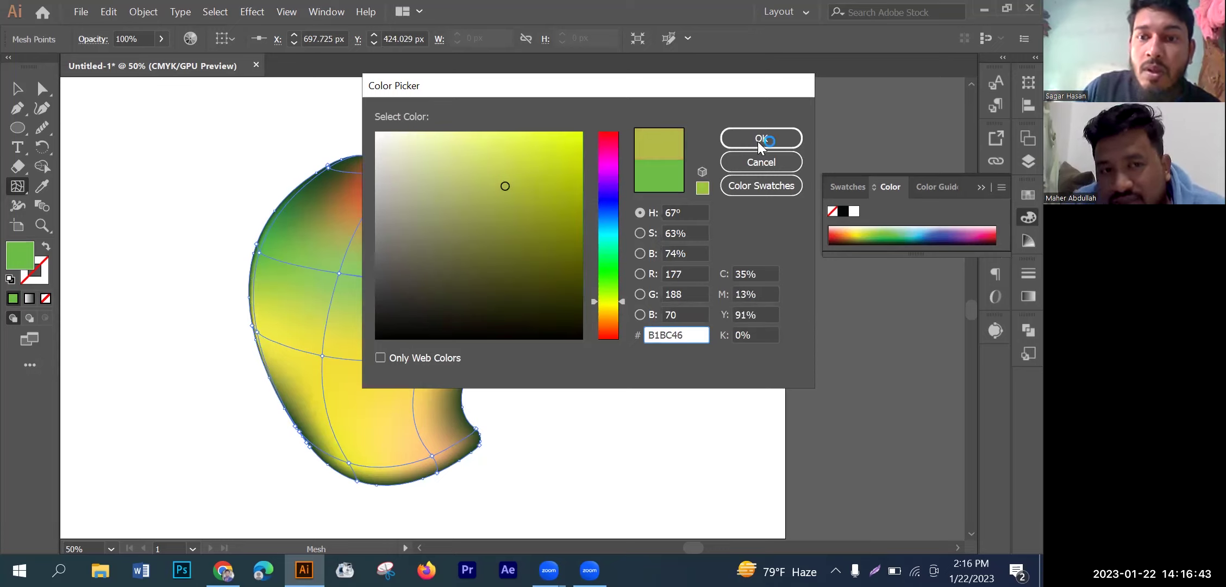
pyautogui.click(511, 140)
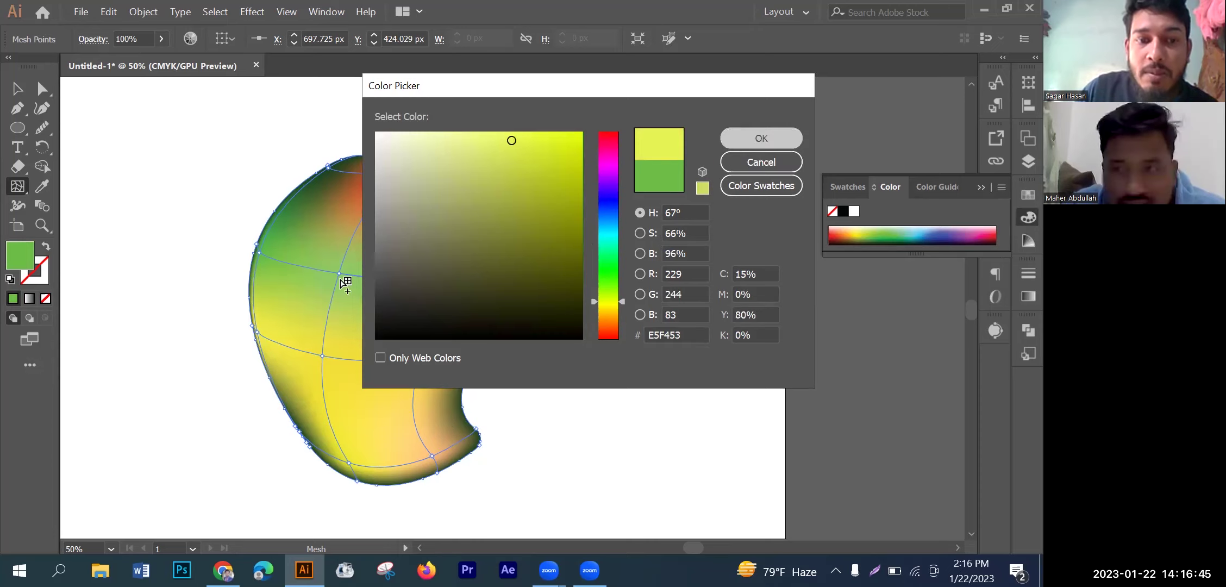
pyautogui.press('Return')
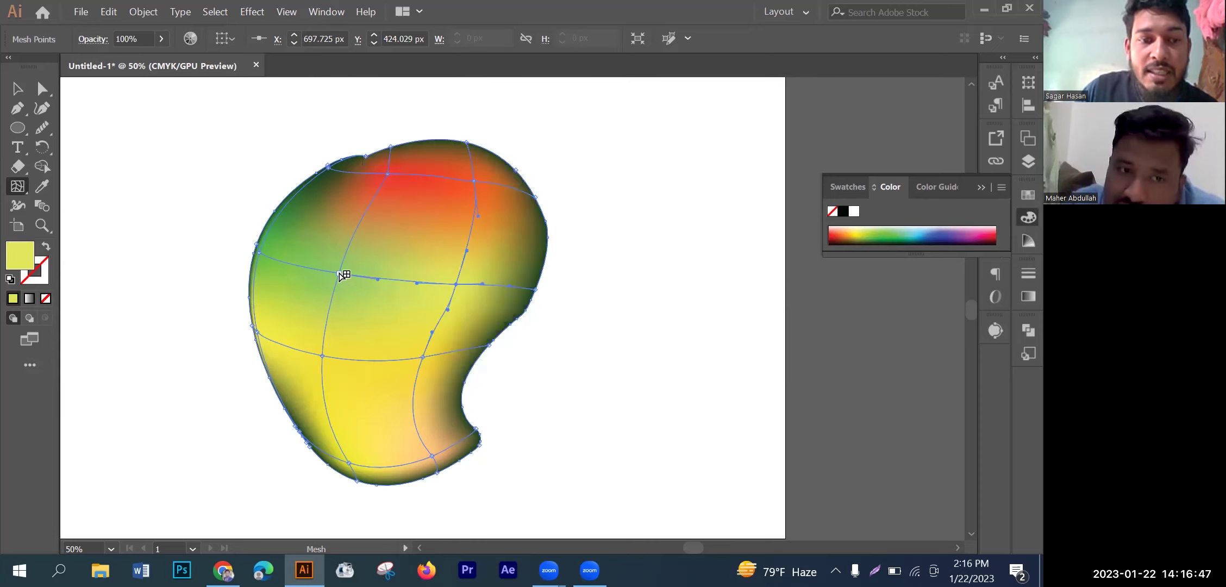
# Step: Add a second mesh point further left on the middle gridline in bright yellow
pyautogui.click(339, 274)
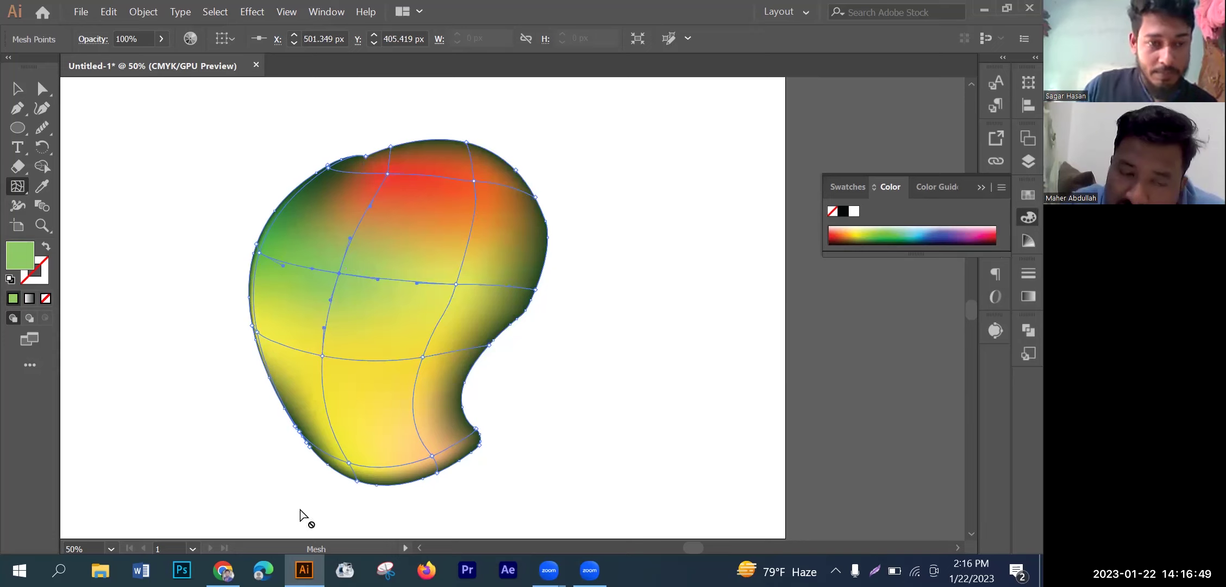
pyautogui.doubleClick(23, 267)
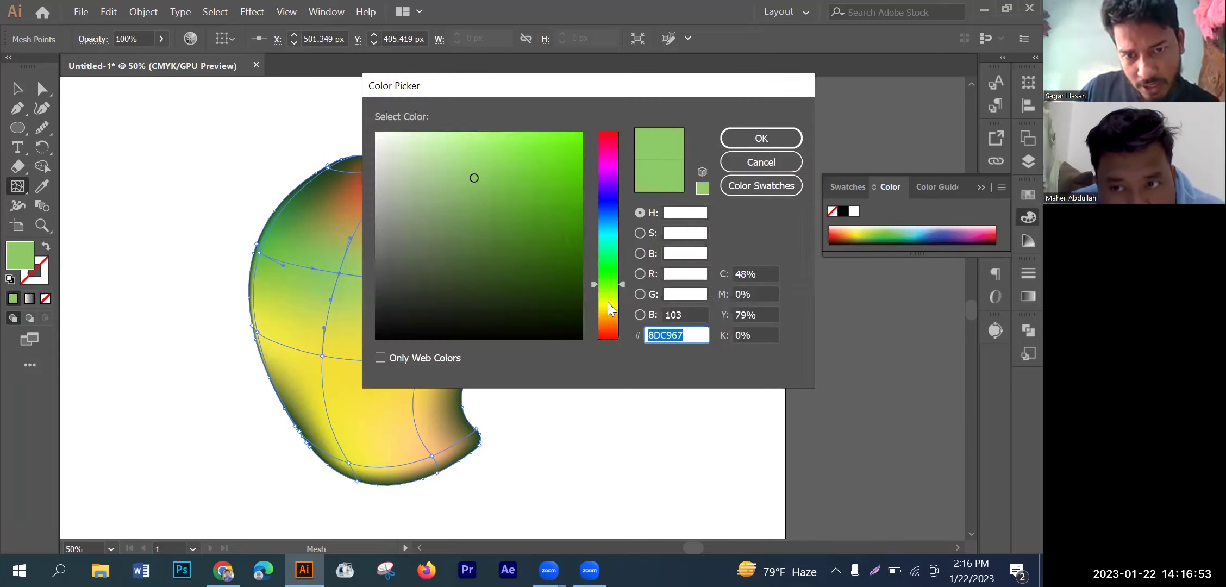
pyautogui.click(607, 306)
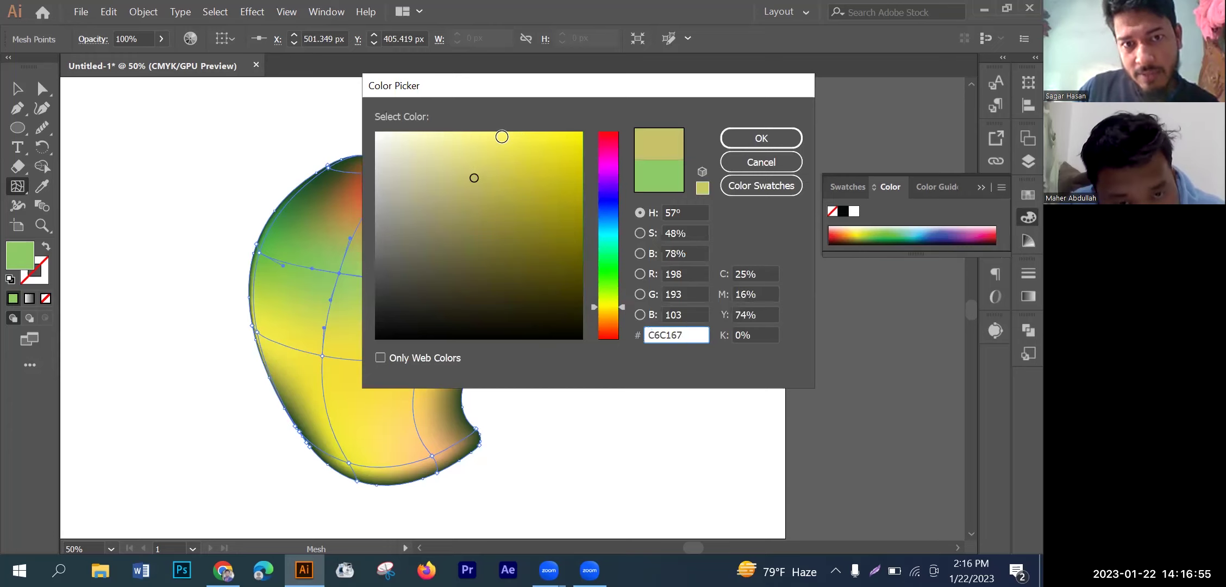
pyautogui.click(501, 137)
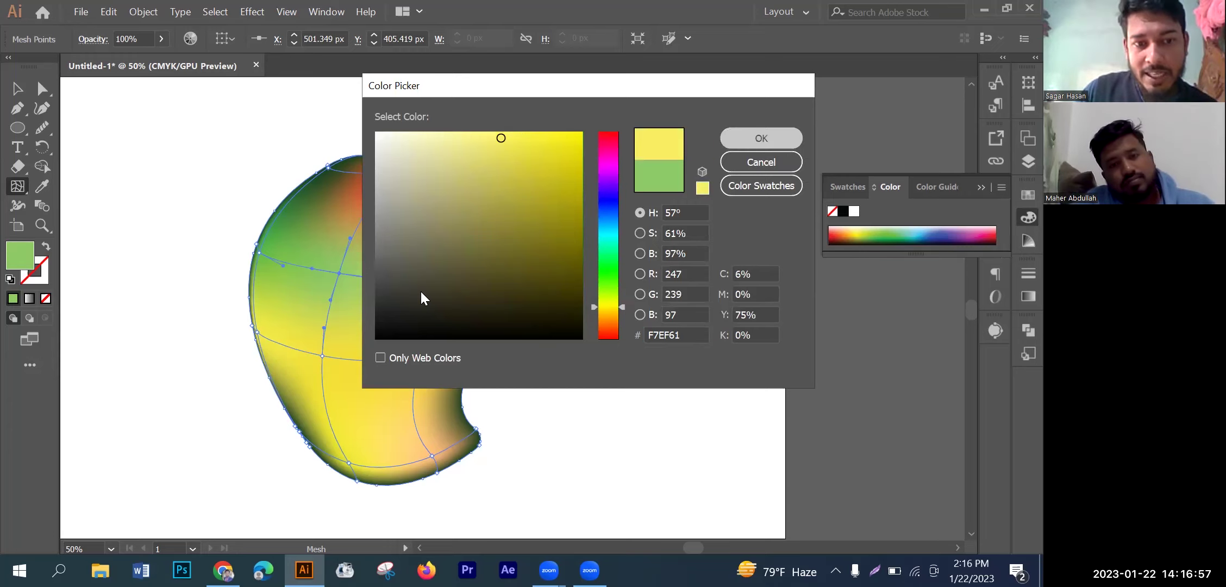
pyautogui.press('Return')
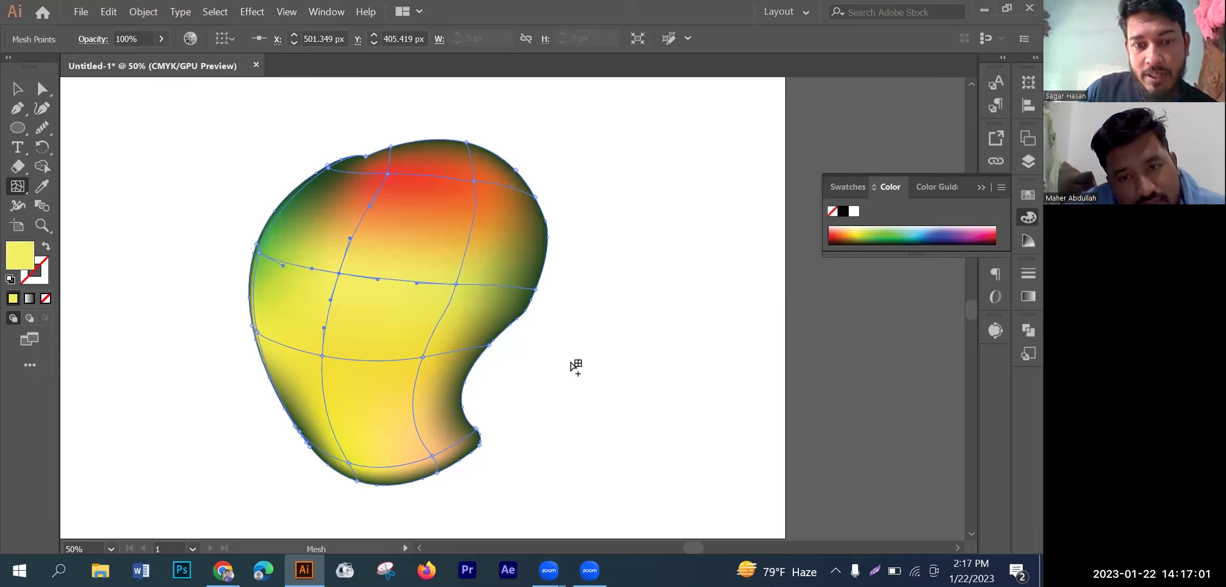
# Step: Set the mesh point on the mango's right edge to bright yellow
pyautogui.click(536, 292)
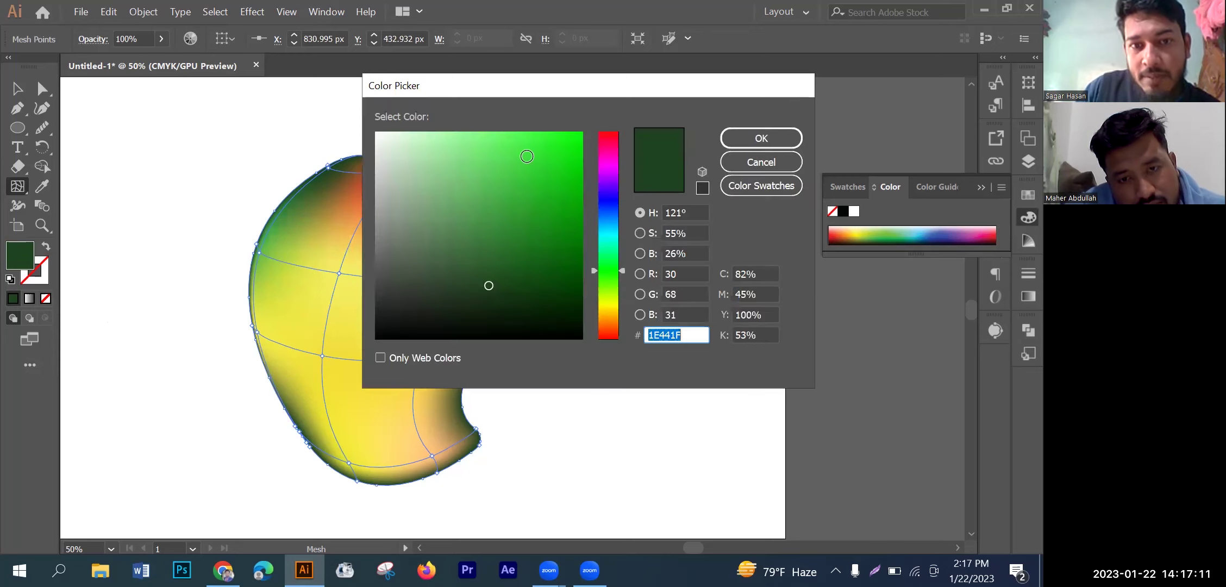
pyautogui.scroll(-5, 527, 156)
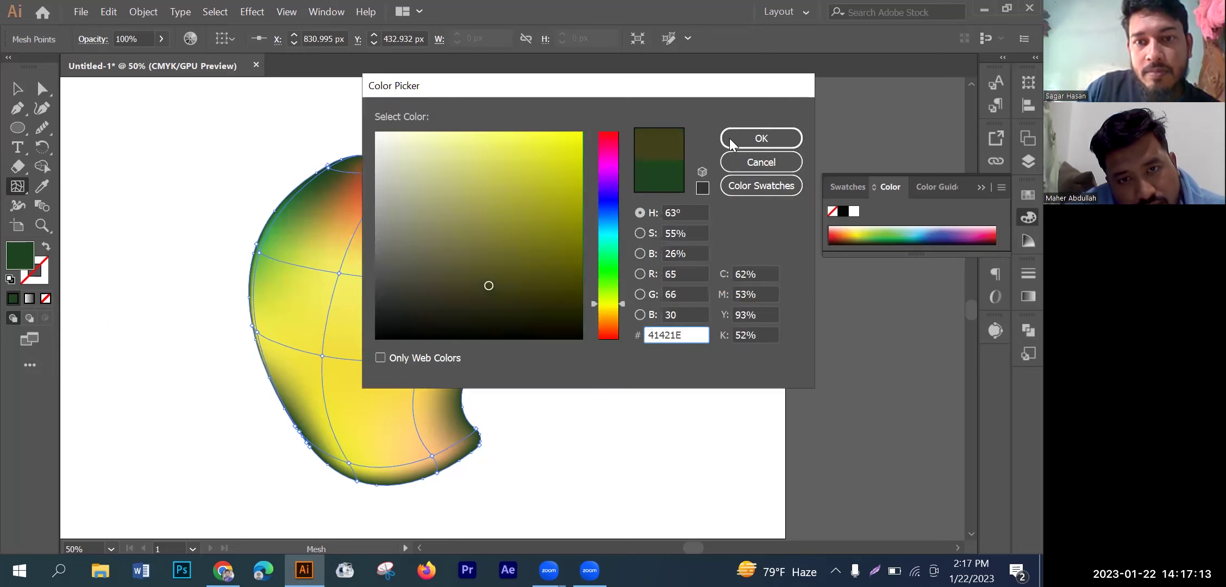
pyautogui.write('F0F44D')
pyautogui.press('Tab')
pyautogui.press('Return')
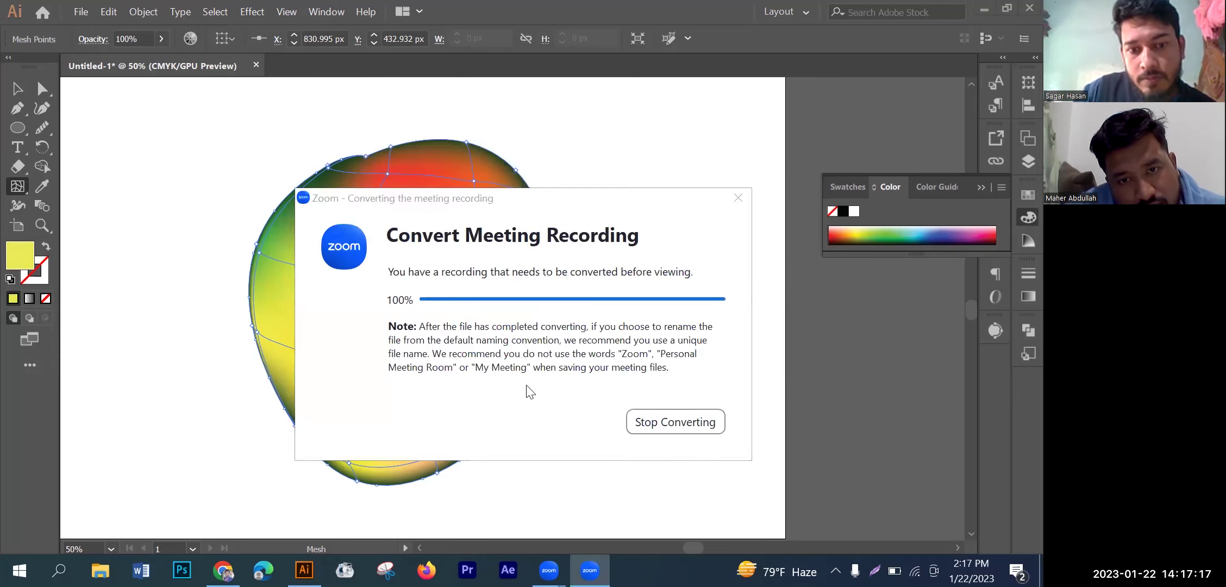
# Step: Colour the top-left mesh point bright yellow
pyautogui.click(527, 385)
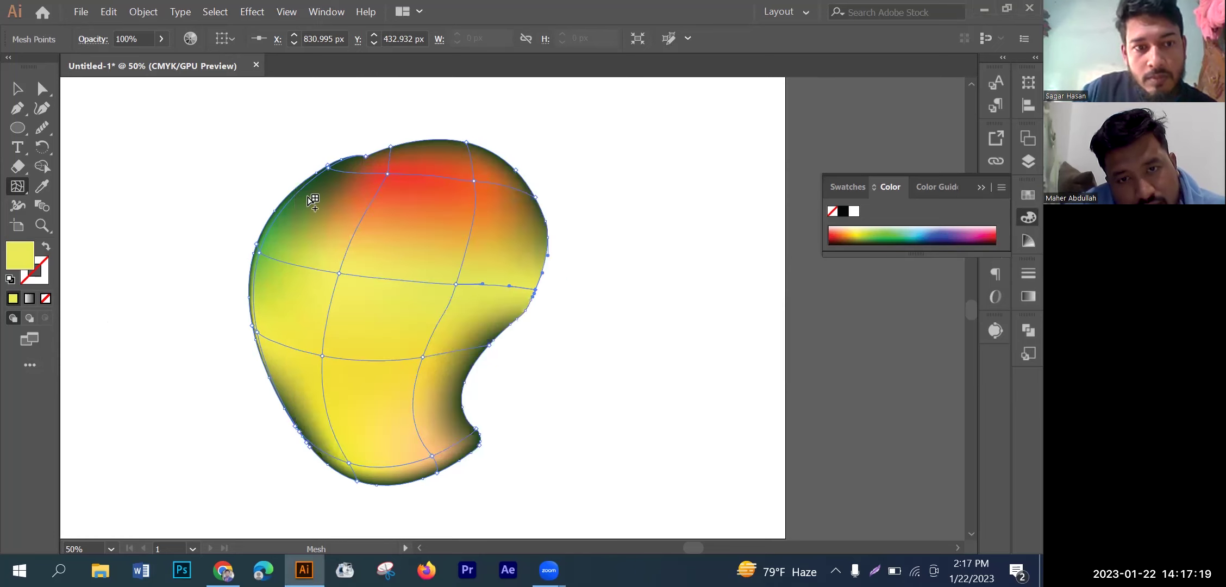
pyautogui.click(329, 168)
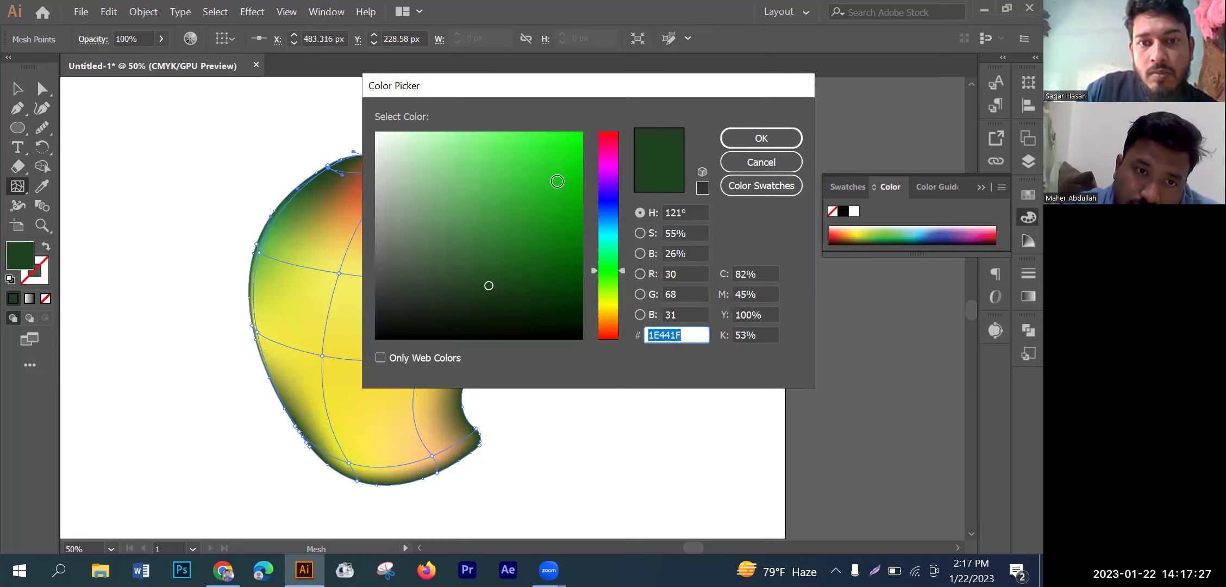
pyautogui.click(613, 308)
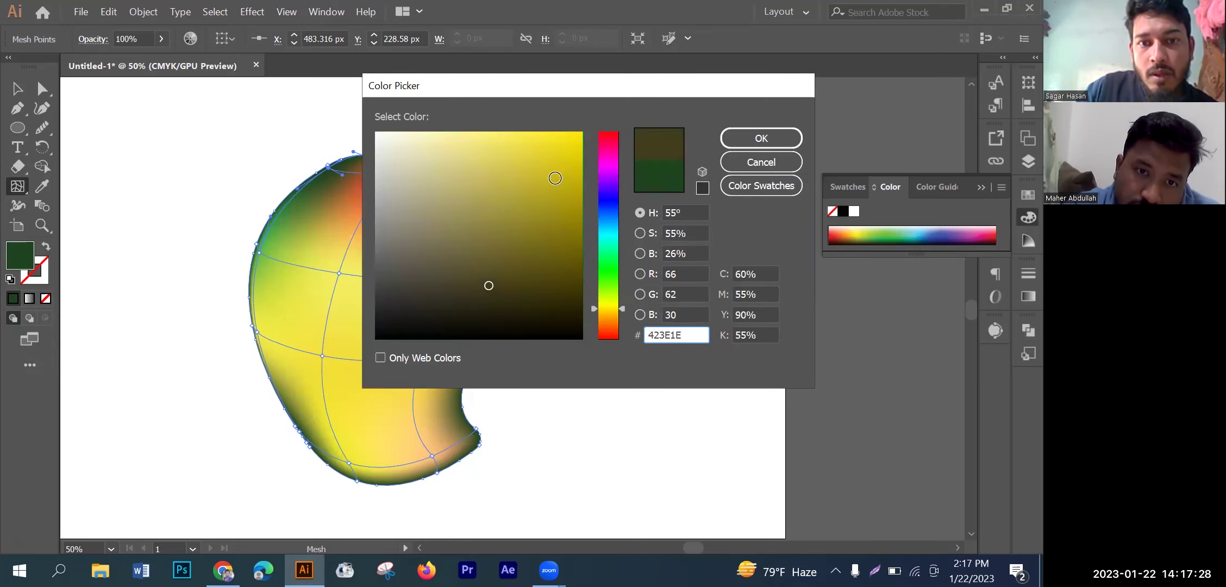
pyautogui.click(527, 137)
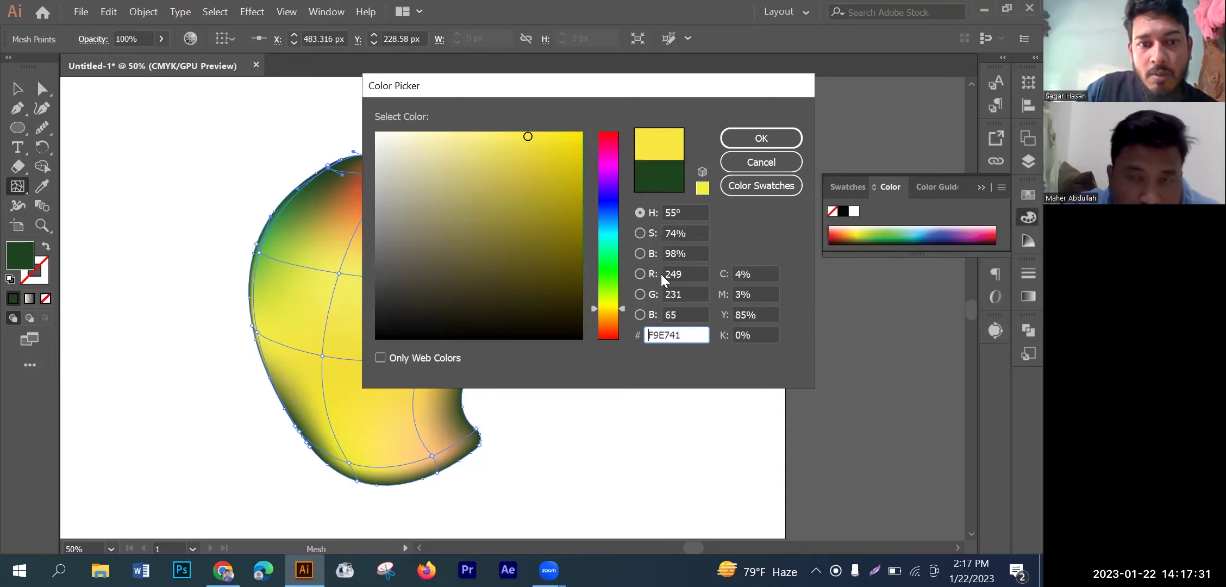
pyautogui.click(761, 138)
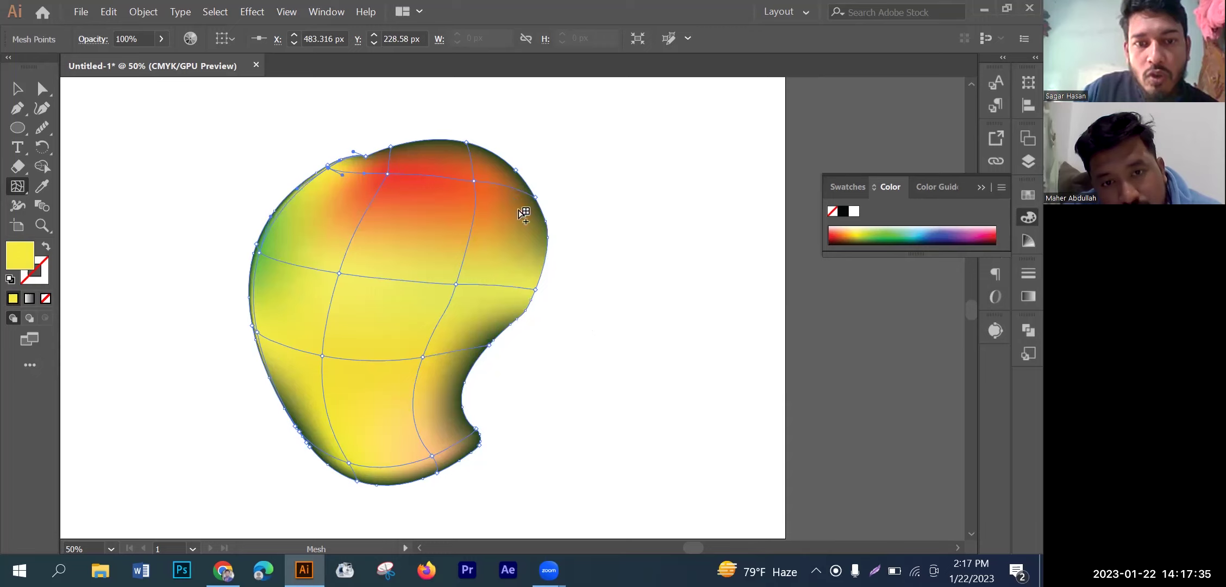
# Step: Tint the top mesh point a strong red and the top-left edge point salmon
pyautogui.click(387, 173)
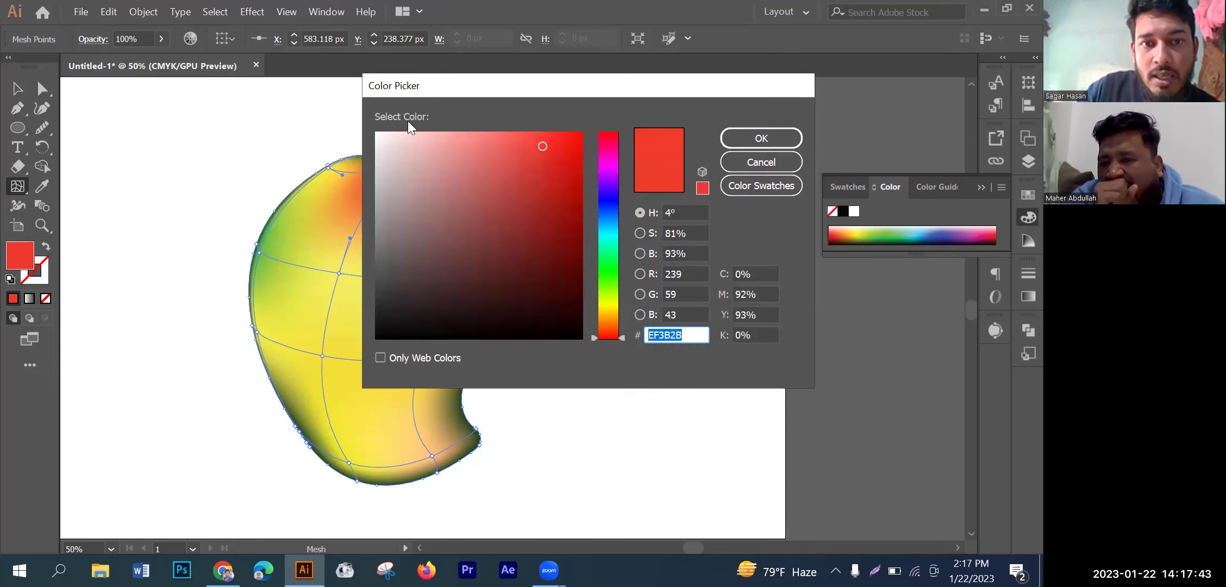
pyautogui.click(478, 140)
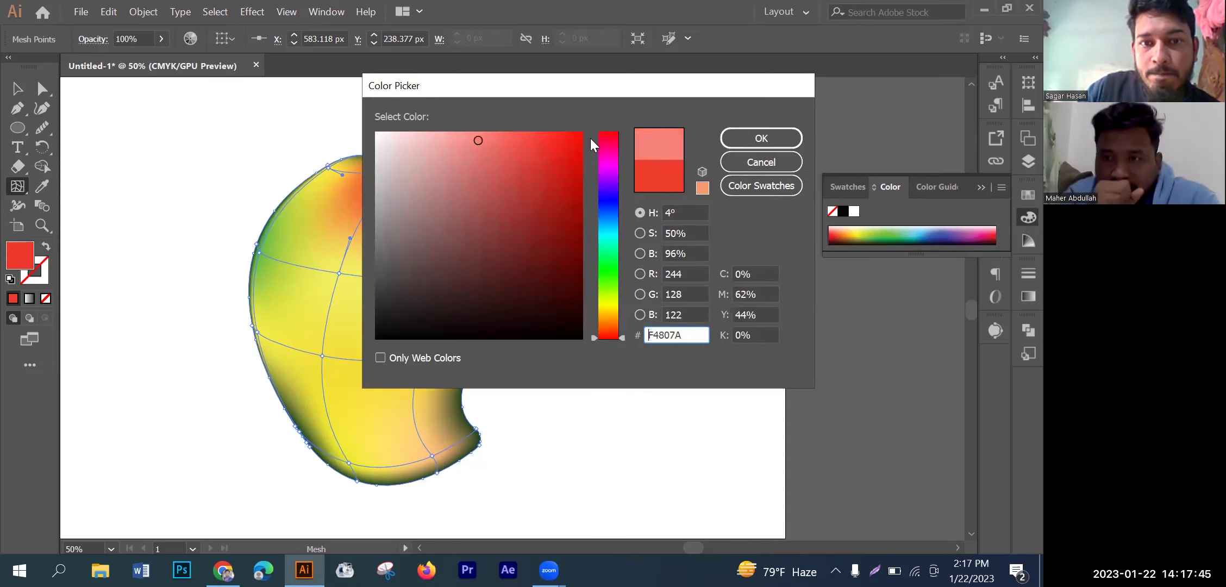
pyautogui.click(513, 138)
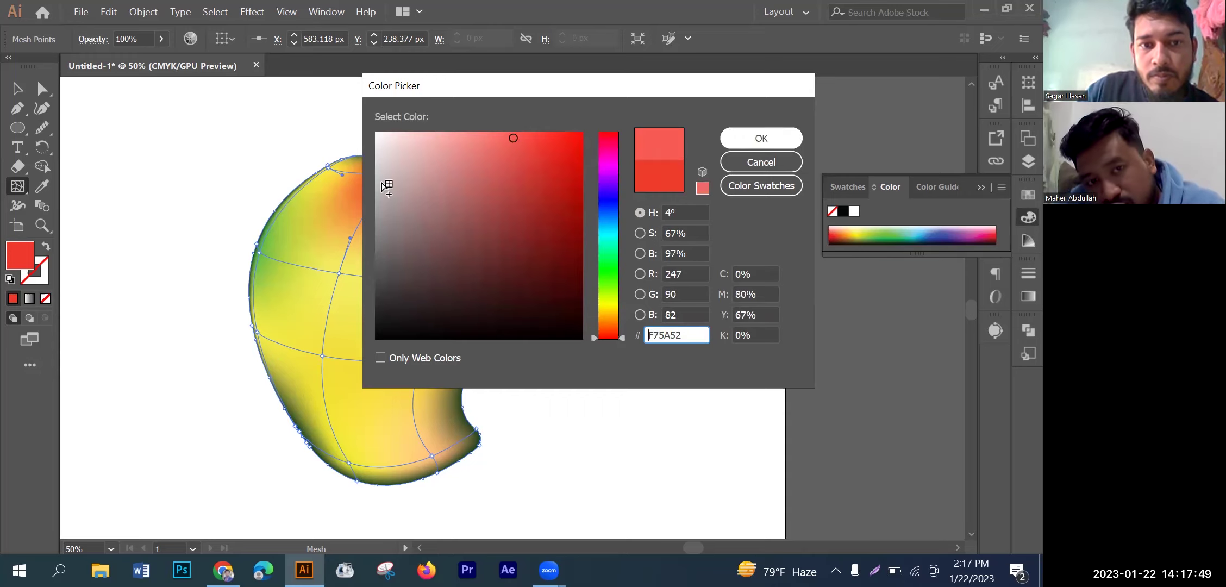
pyautogui.press('Return')
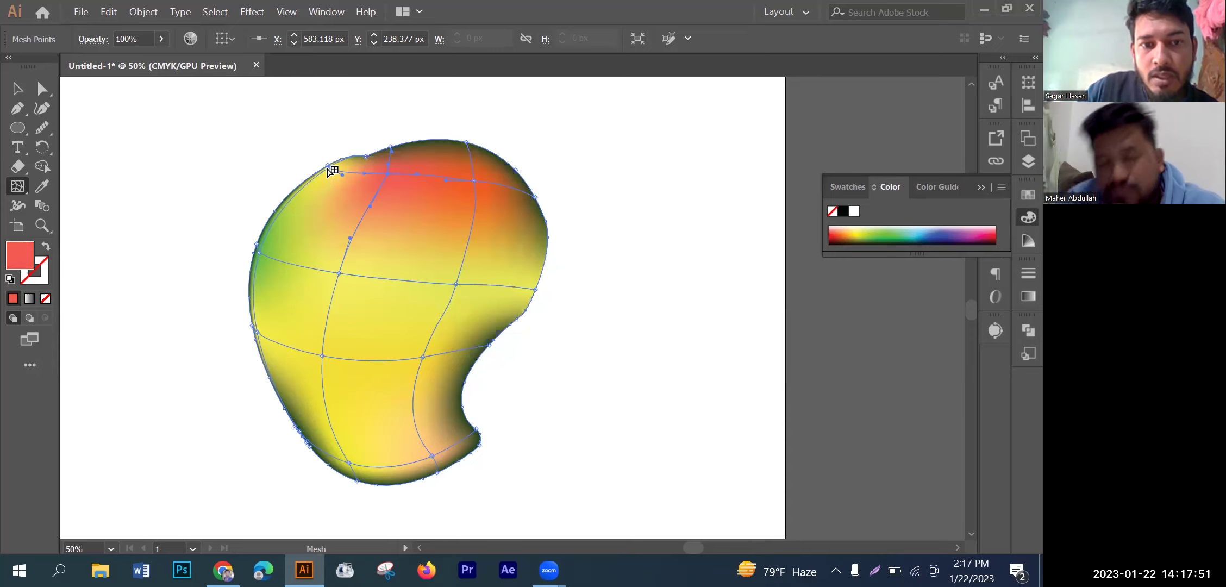
pyautogui.click(328, 164)
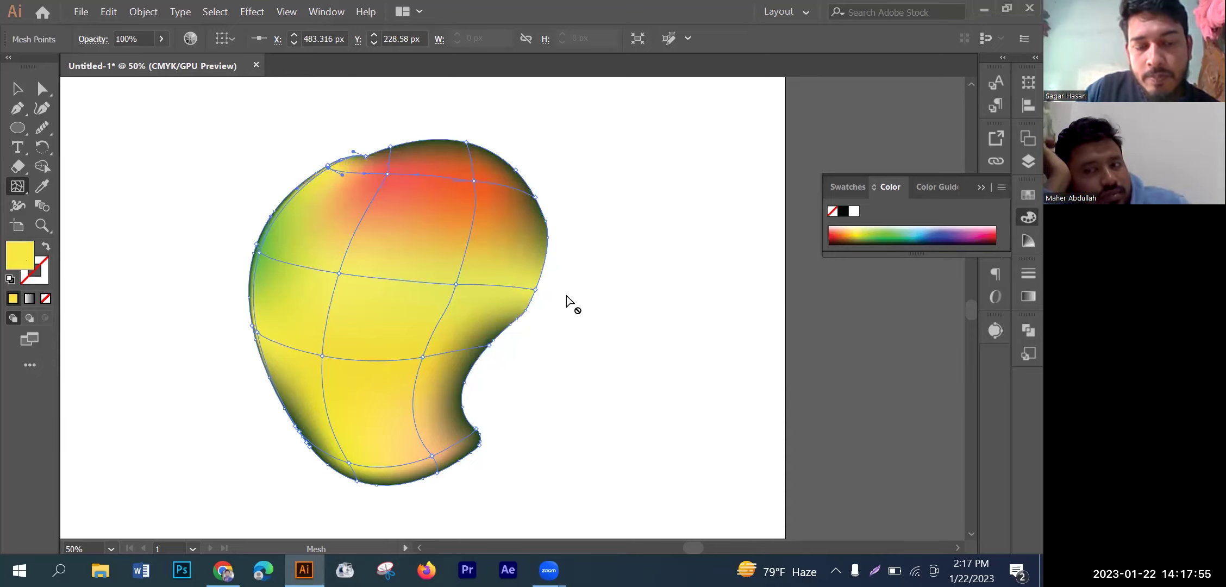
pyautogui.doubleClick(19, 255)
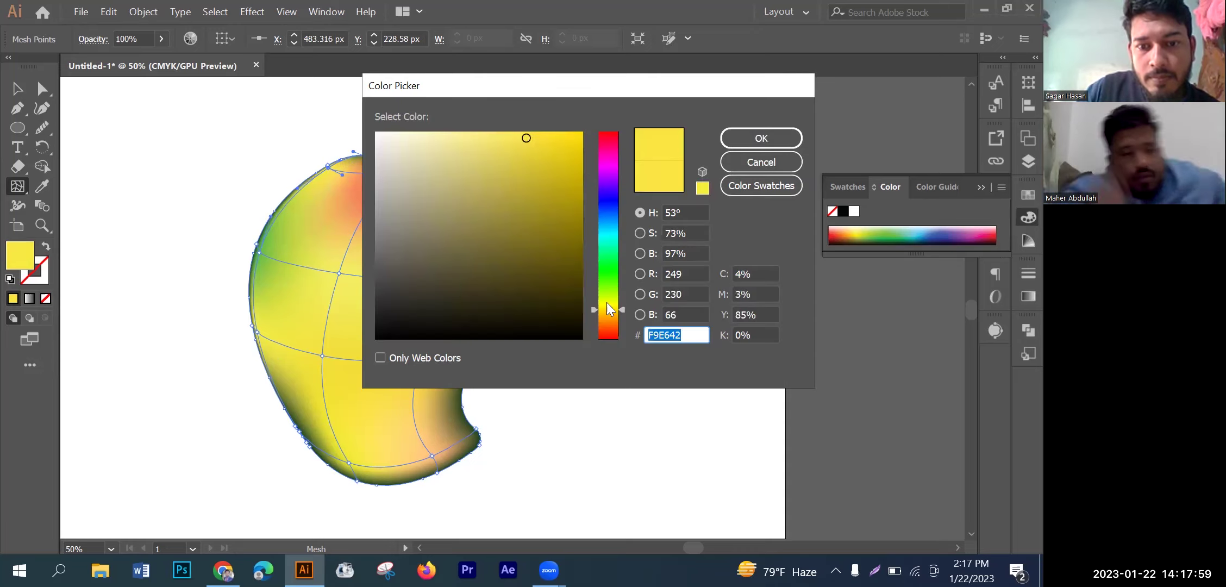
pyautogui.moveTo(605, 313); pyautogui.dragTo(611, 332)
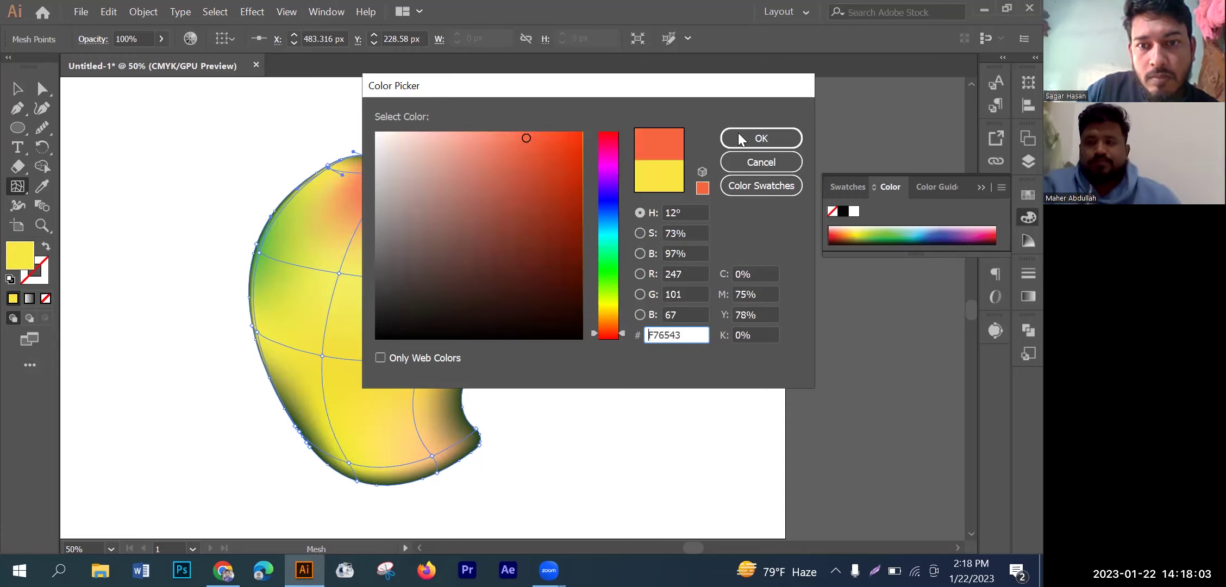
pyautogui.click(494, 138)
pyautogui.press('Return')
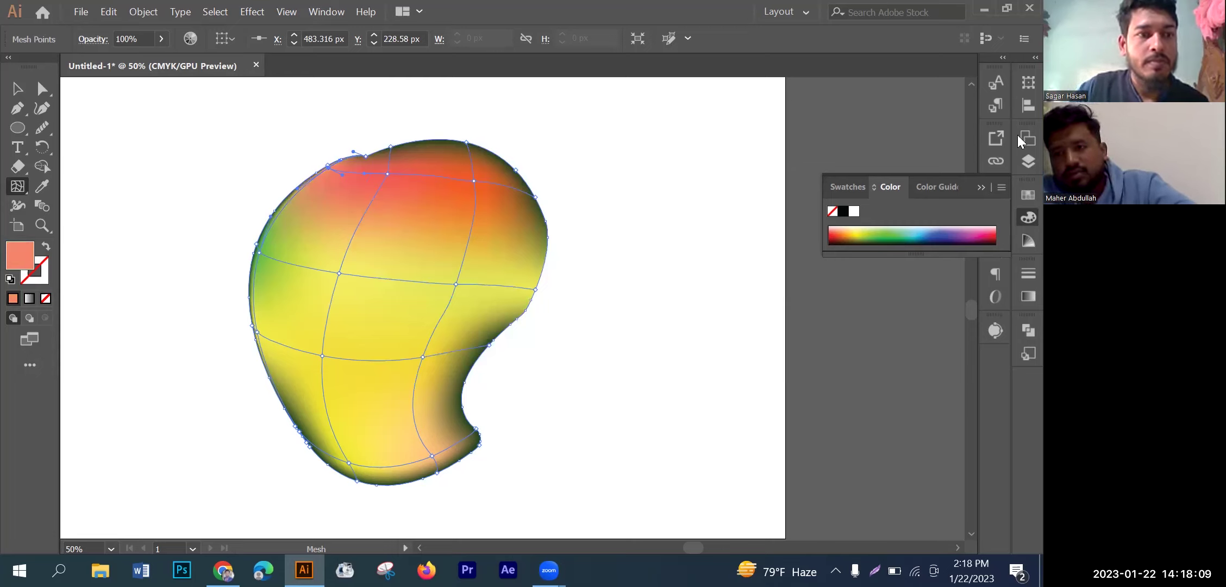
pyautogui.press('v')
pyautogui.click(546, 242)
pyautogui.scroll(-3, 544, 244)
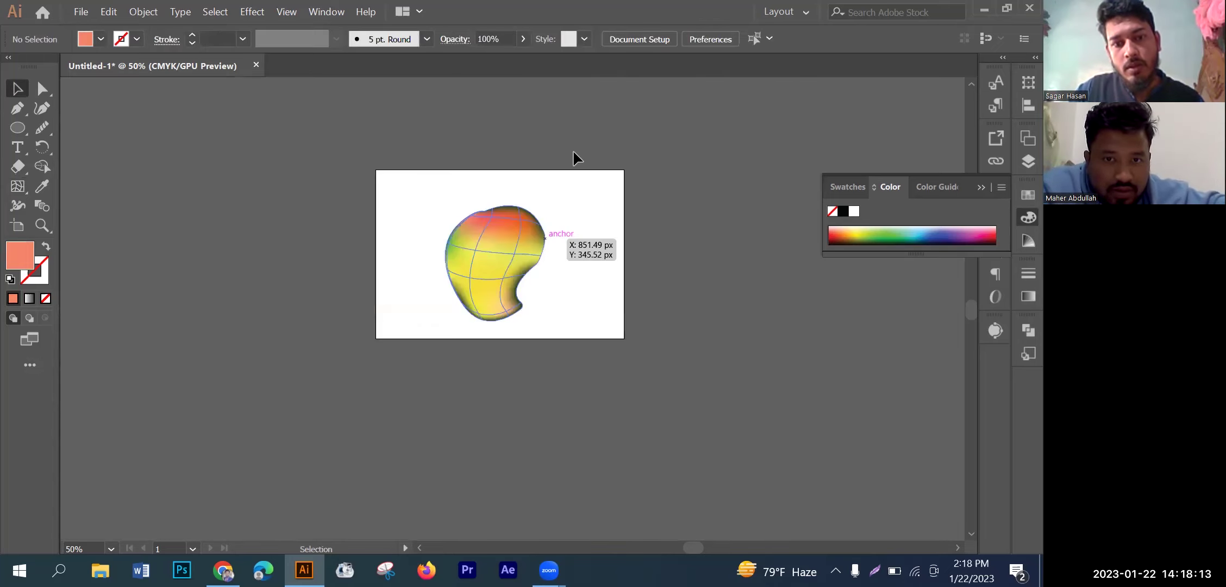
pyautogui.scroll(-2, 505, 212)
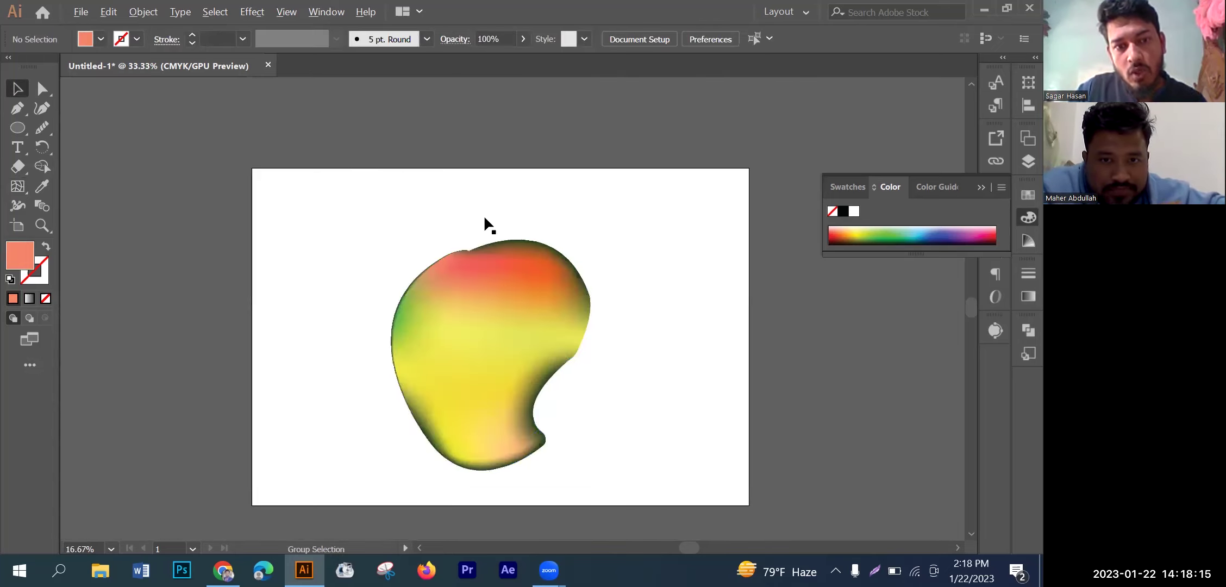
pyautogui.scroll(1, 482, 215)
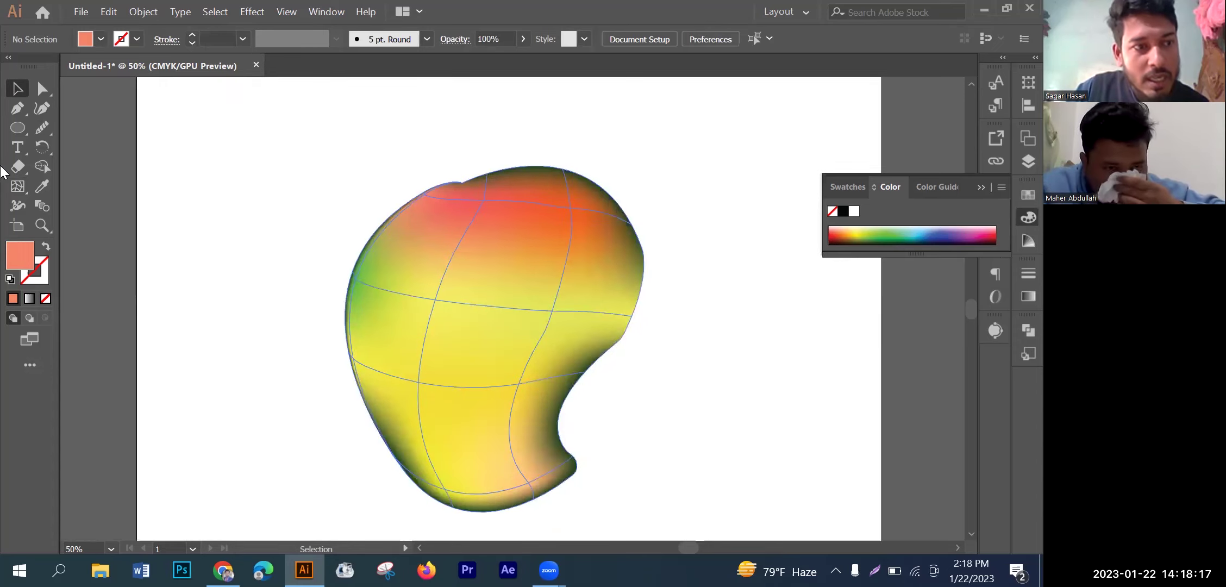
# Step: With the Mesh tool (U), add mesh lines across the mango's upper-right, lower body and top edge
pyautogui.click(598, 258)
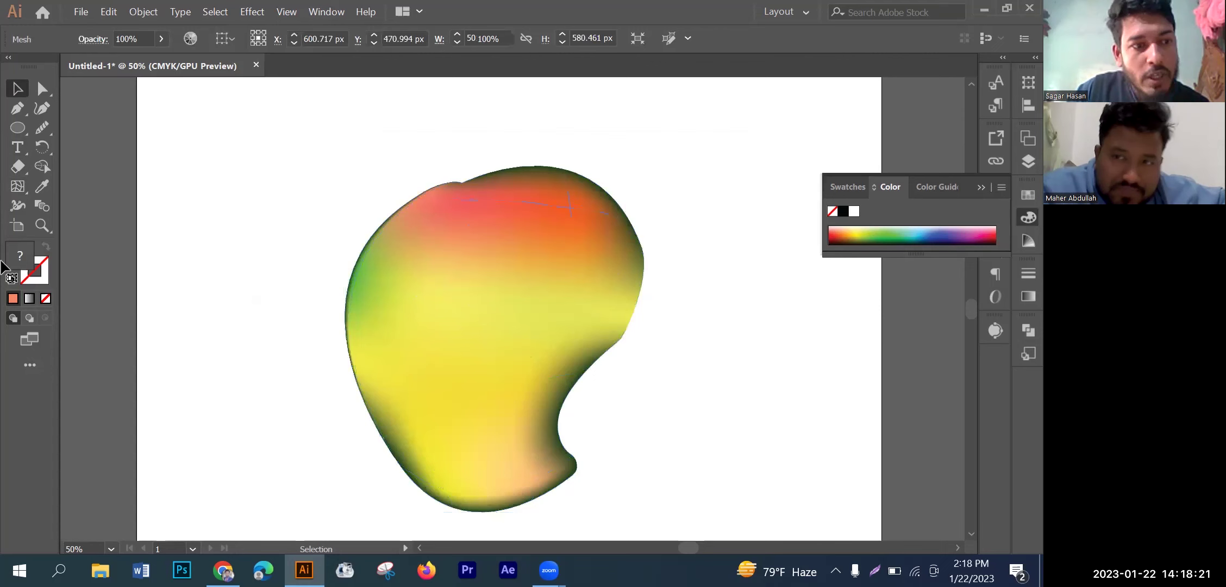
pyautogui.press('u')
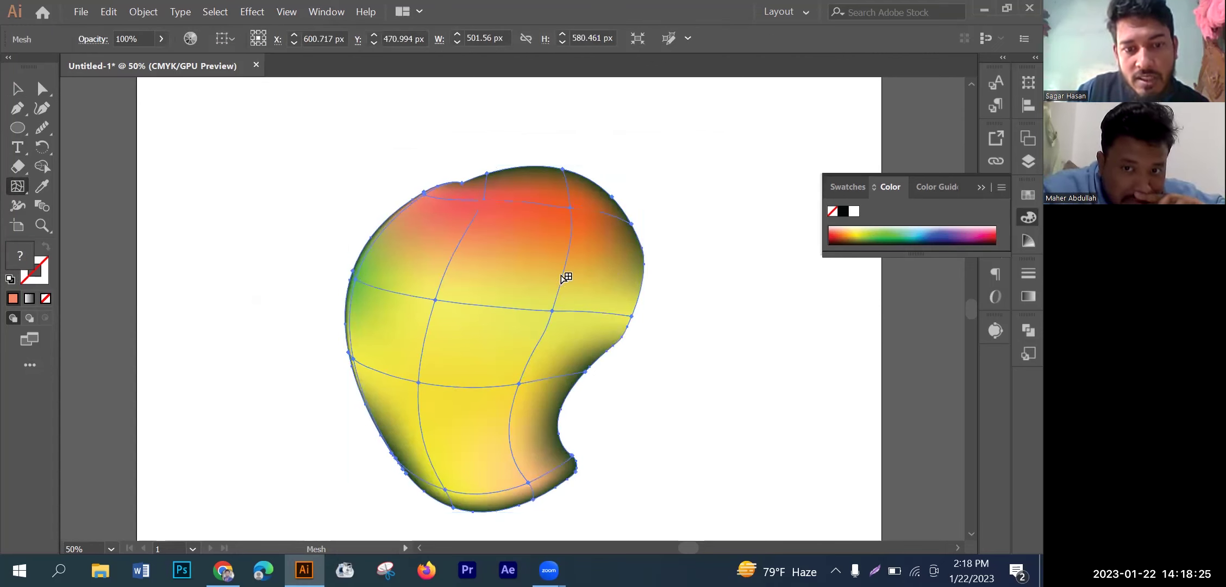
pyautogui.click(562, 275)
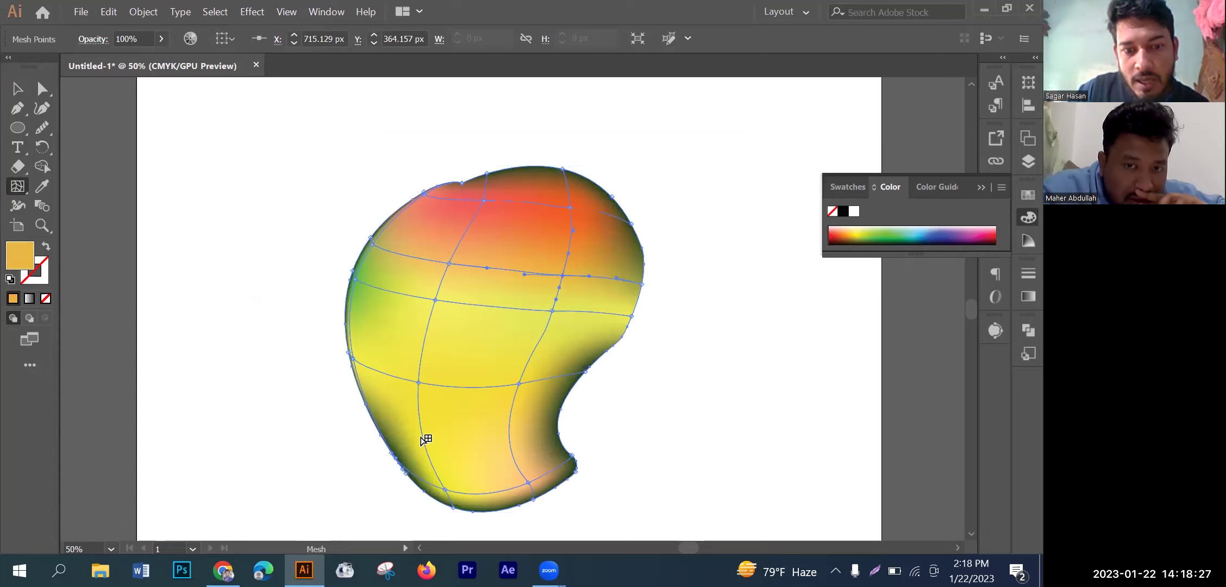
pyautogui.click(422, 437)
pyautogui.click(419, 206)
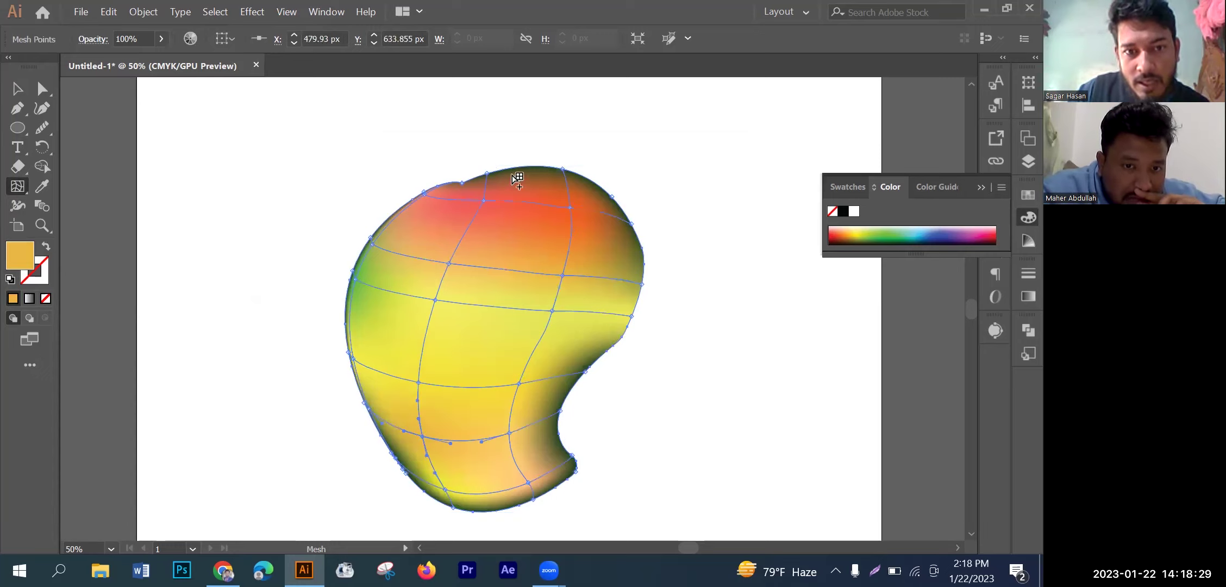
pyautogui.click(528, 170)
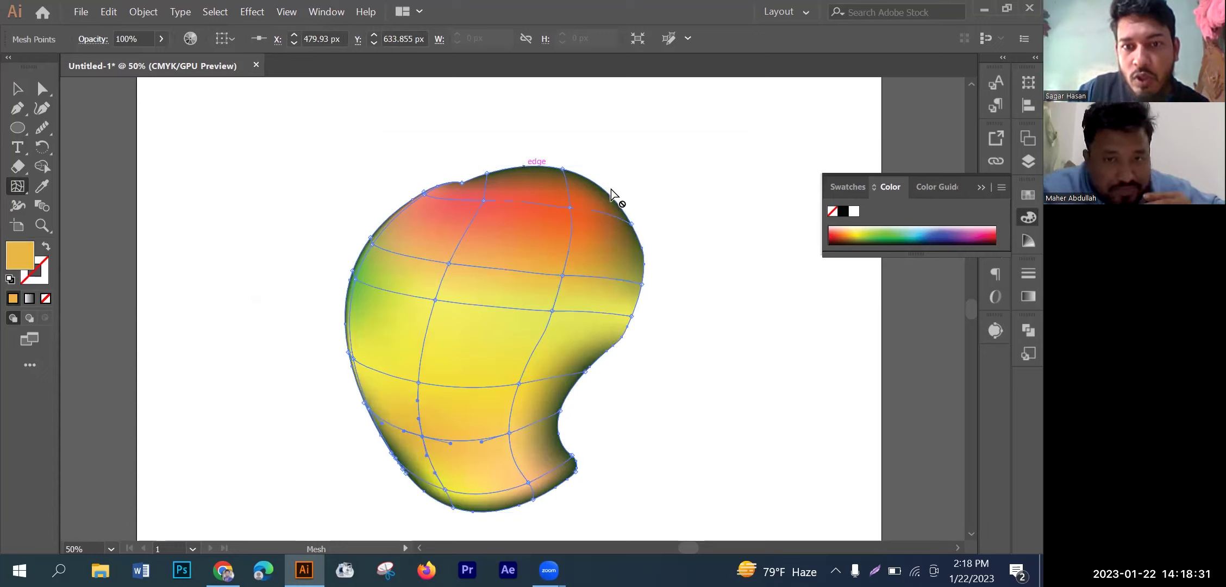
pyautogui.click(621, 208)
pyautogui.click(509, 186)
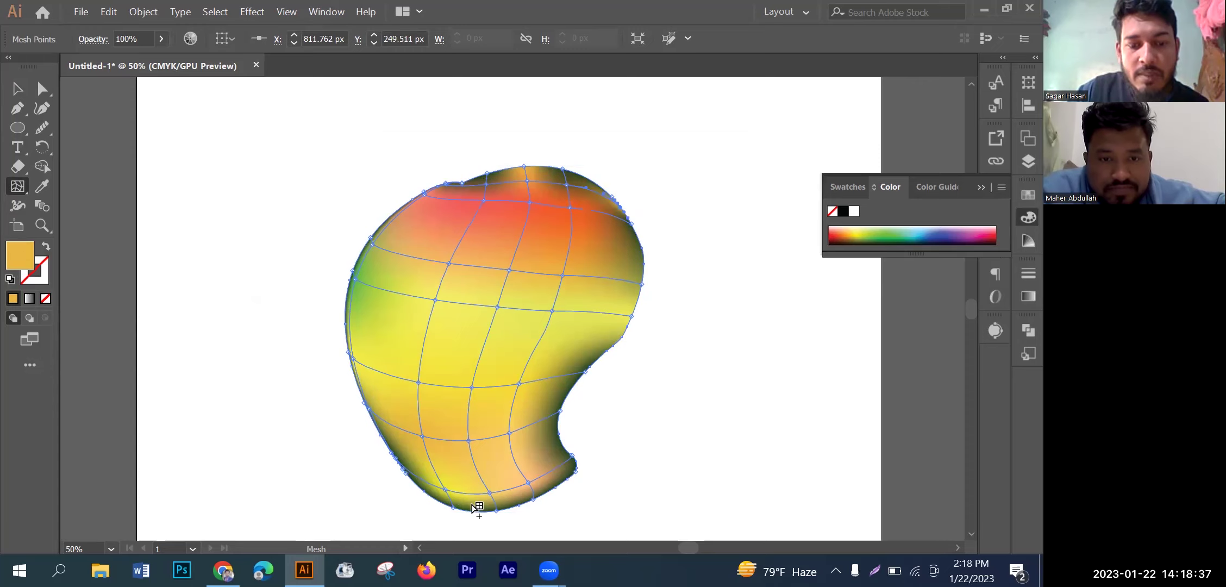
# Step: Select the whole mesh object and try a lighter golden orange fill
pyautogui.hotkey('ctrl', 'shift', 'b')
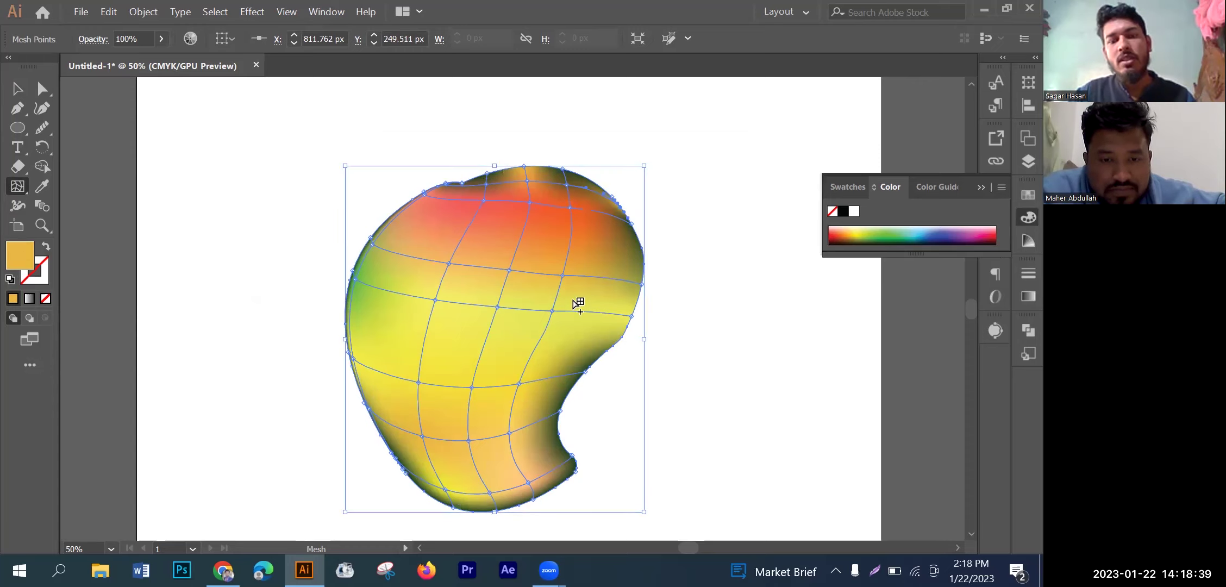
pyautogui.scroll(-3, 576, 304)
pyautogui.scroll(3, 565, 278)
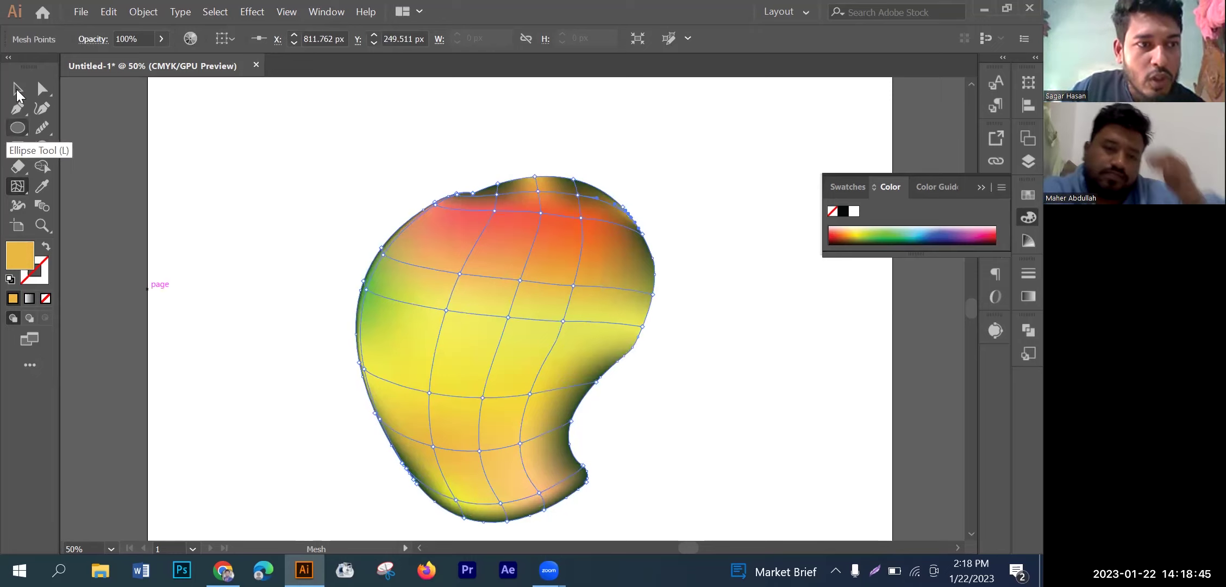
pyautogui.press('v')
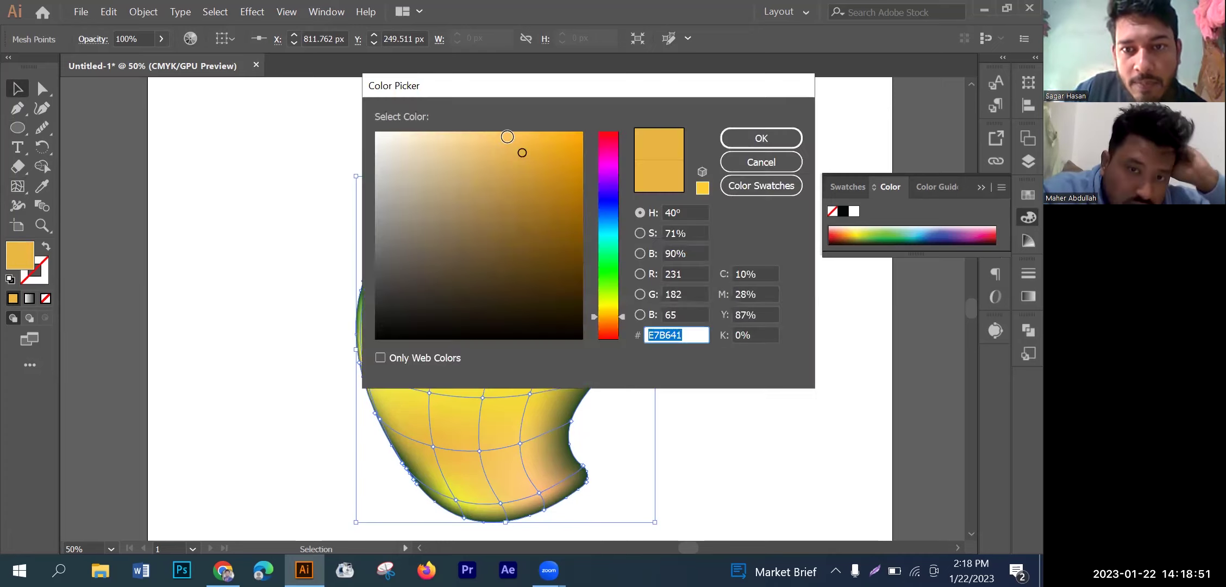
pyautogui.click(506, 137)
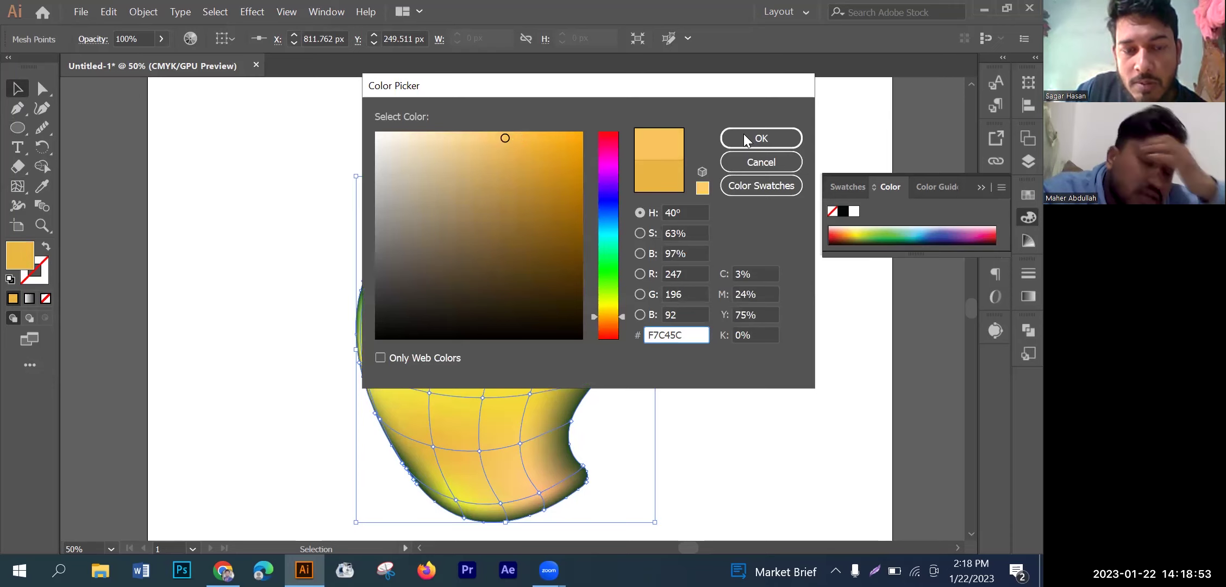
pyautogui.click(755, 137)
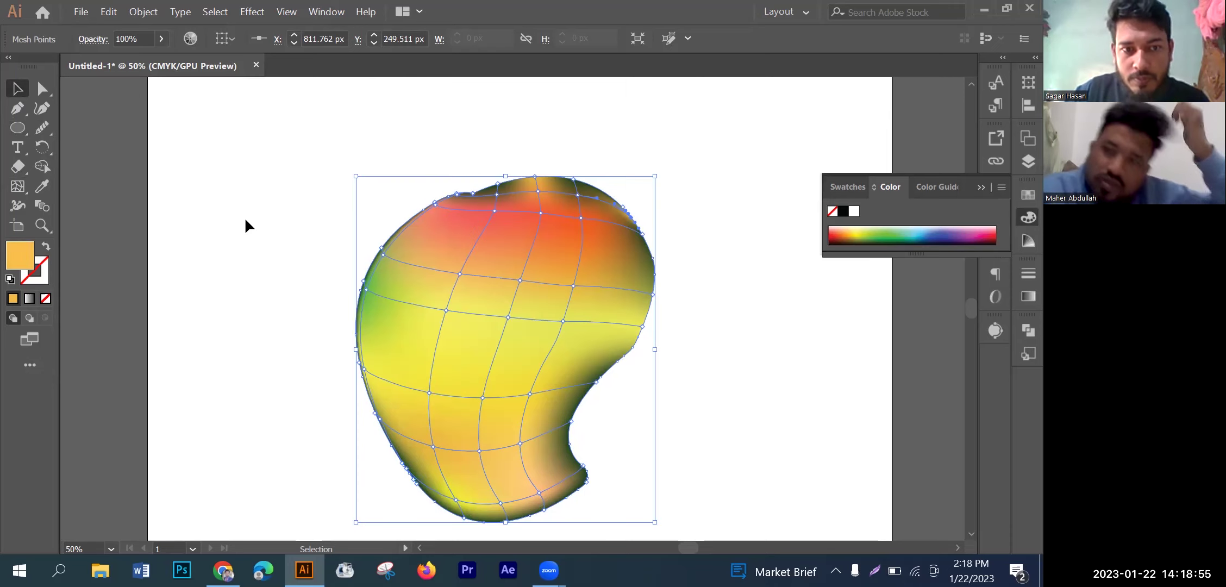
# Step: Refill the entire mango mesh with flat yellow and deselect to check it
pyautogui.click(444, 247)
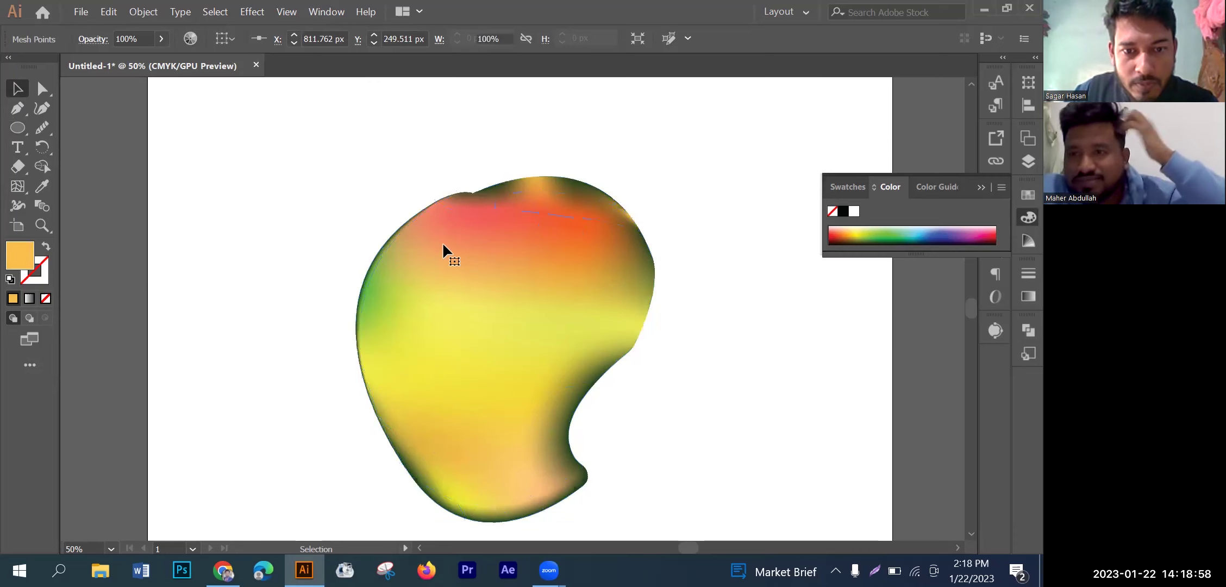
pyautogui.doubleClick(518, 196)
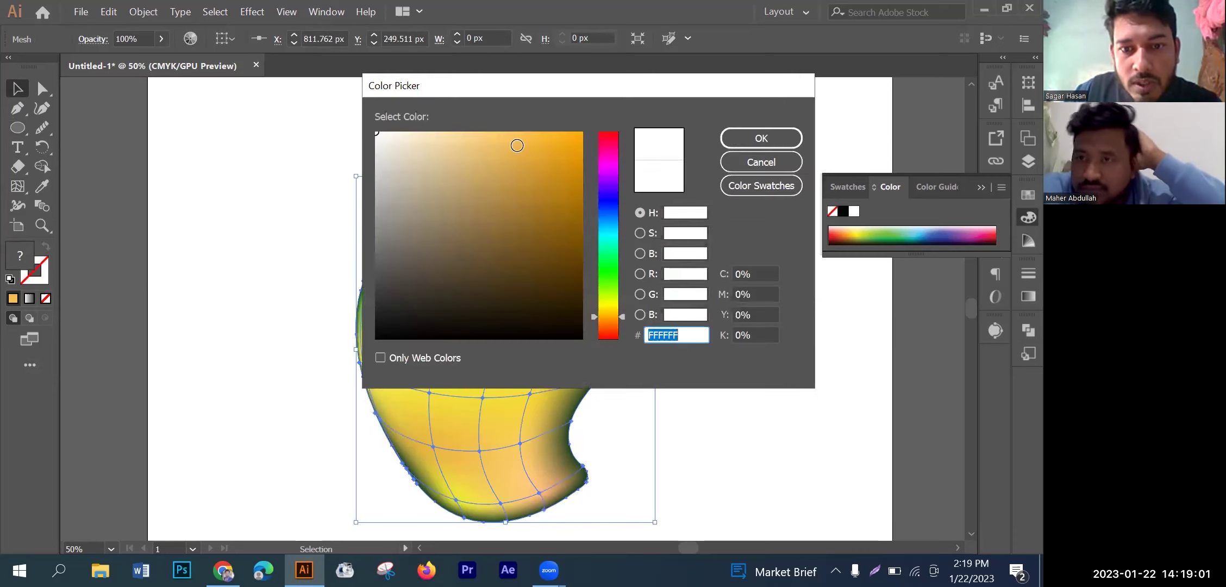
pyautogui.click(623, 308)
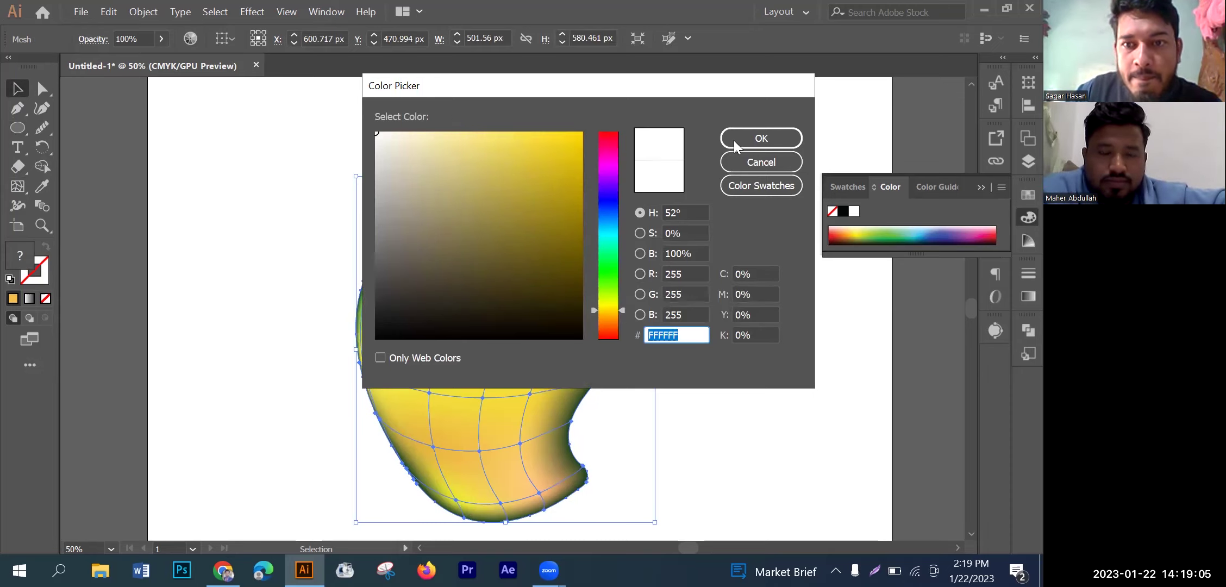
pyautogui.press('Return')
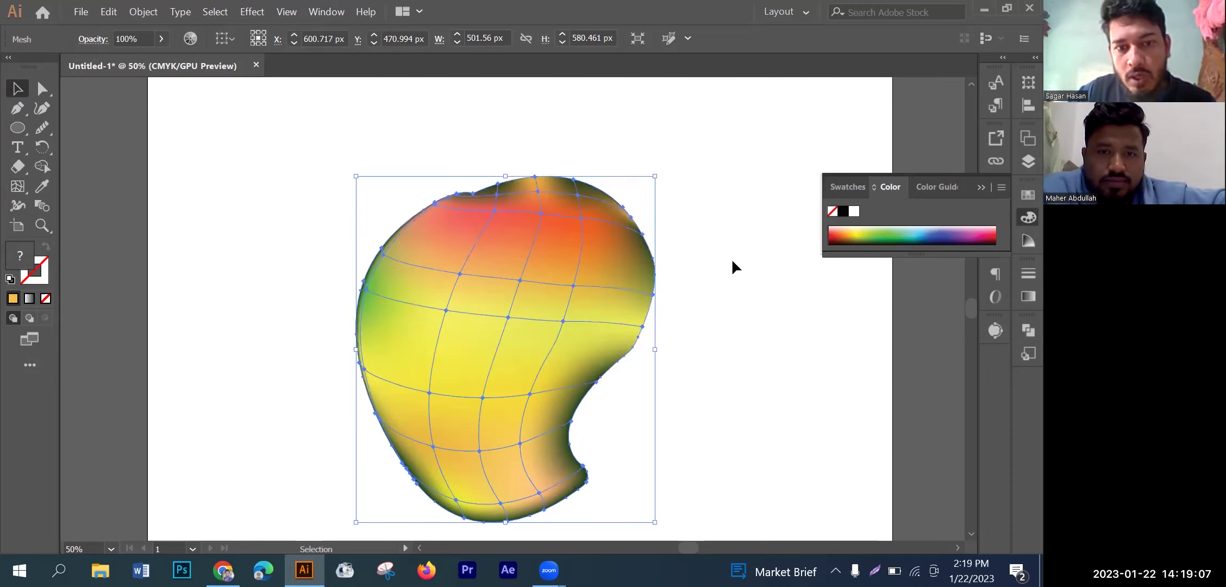
pyautogui.click(732, 261)
pyautogui.scroll(-2, 516, 217)
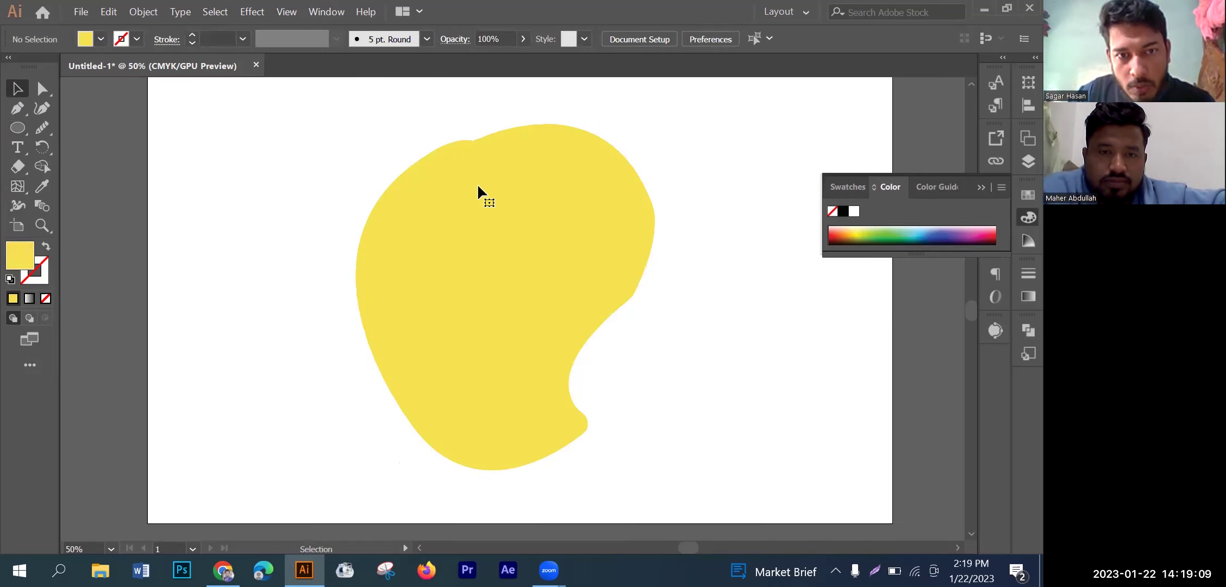
# Step: Try a light orange fill F79674 on the mango mesh, then undo it back to yellow
pyautogui.click(489, 157)
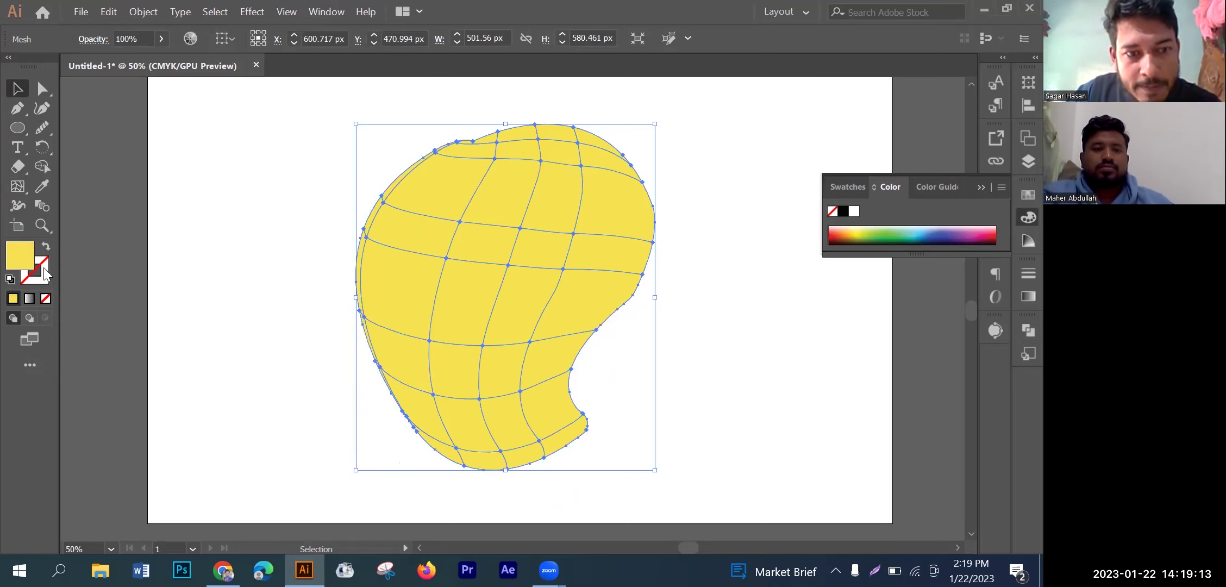
pyautogui.doubleClick(29, 263)
pyautogui.moveTo(623, 313); pyautogui.dragTo(624, 330)
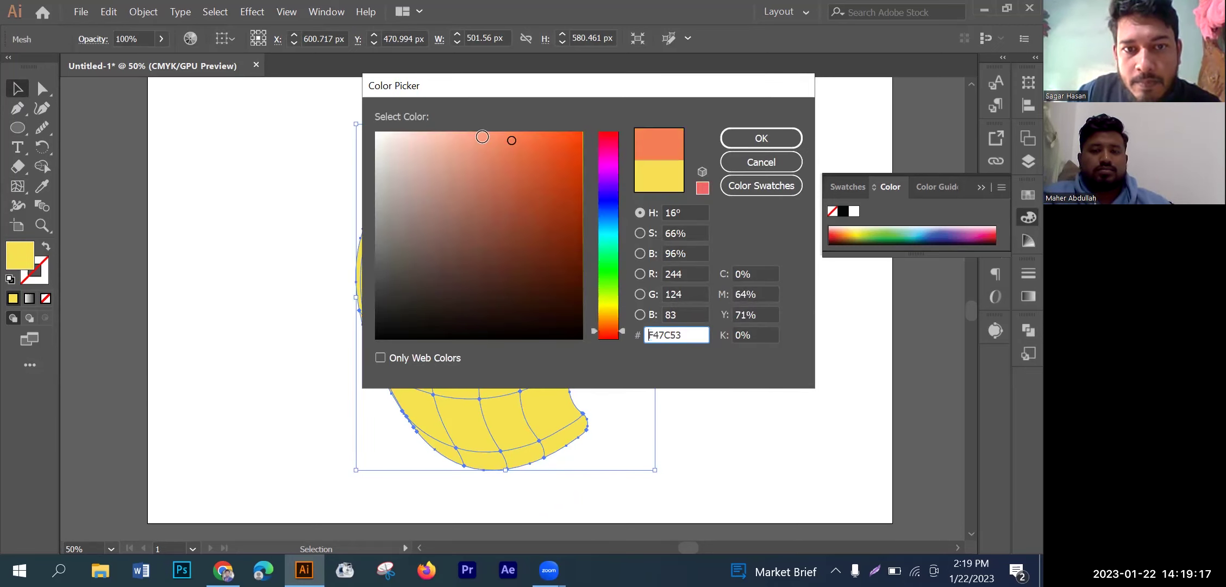
pyautogui.write('F79674')
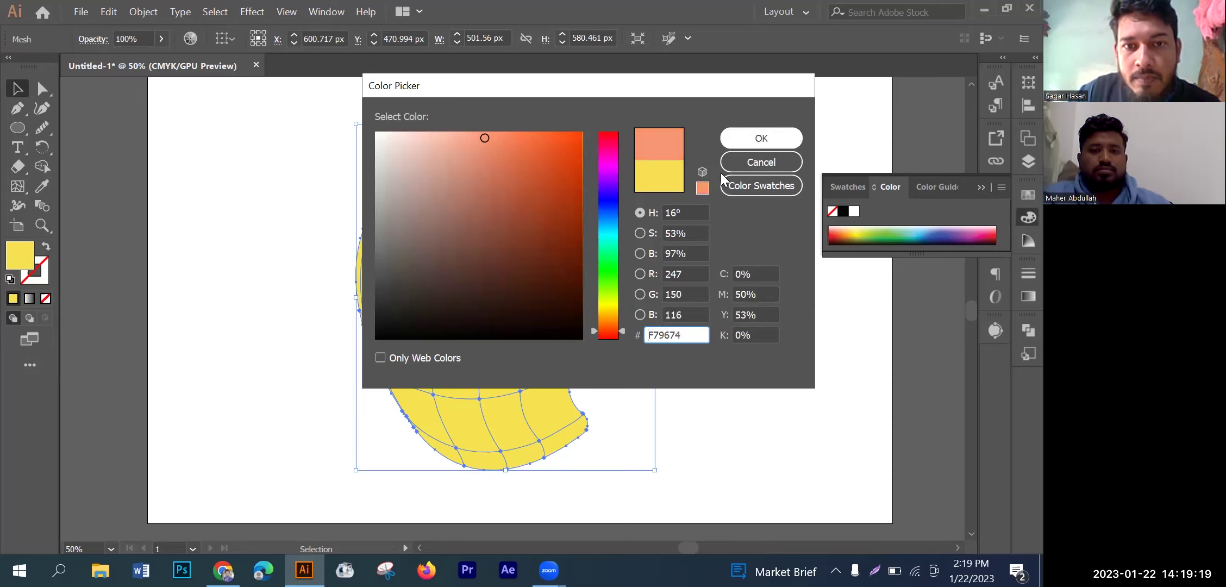
pyautogui.press('Return')
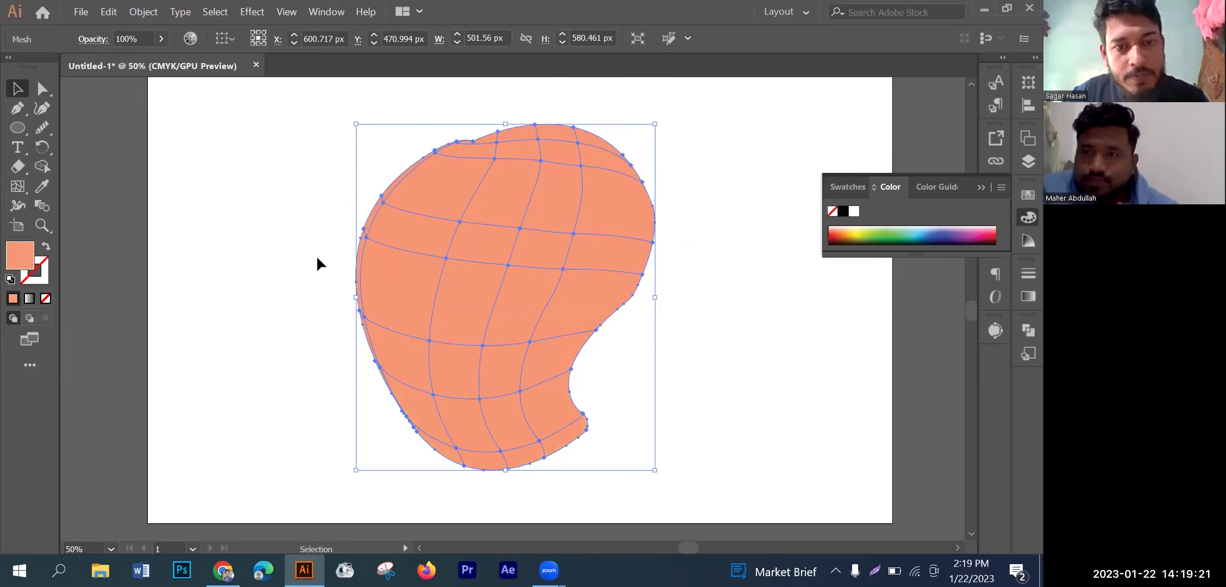
pyautogui.hotkey('ctrl', 'z')
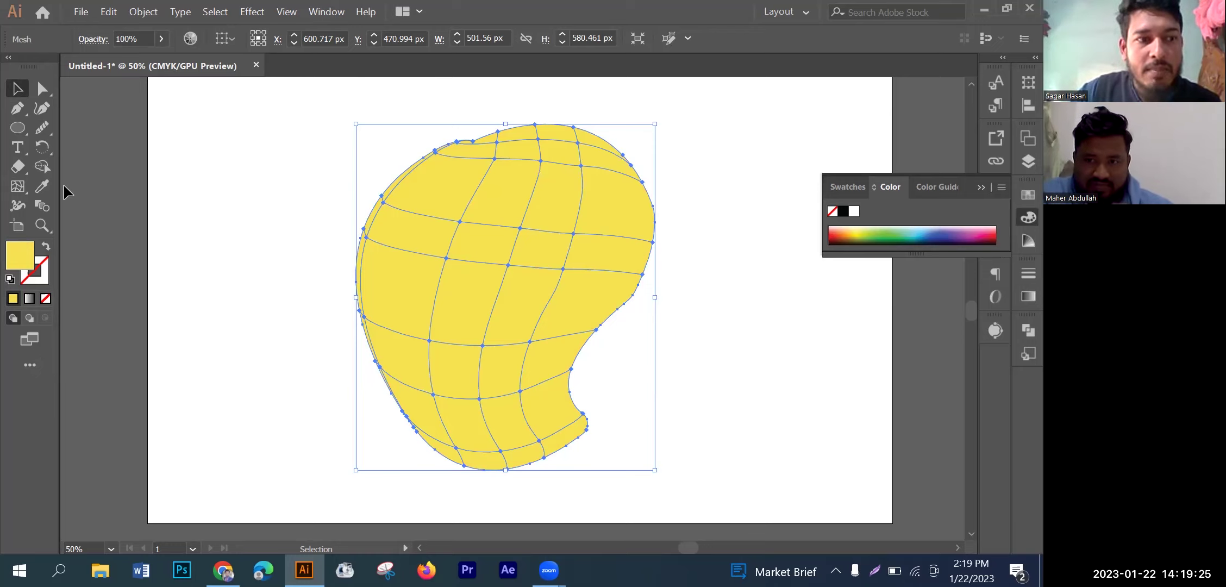
pyautogui.click(18, 191)
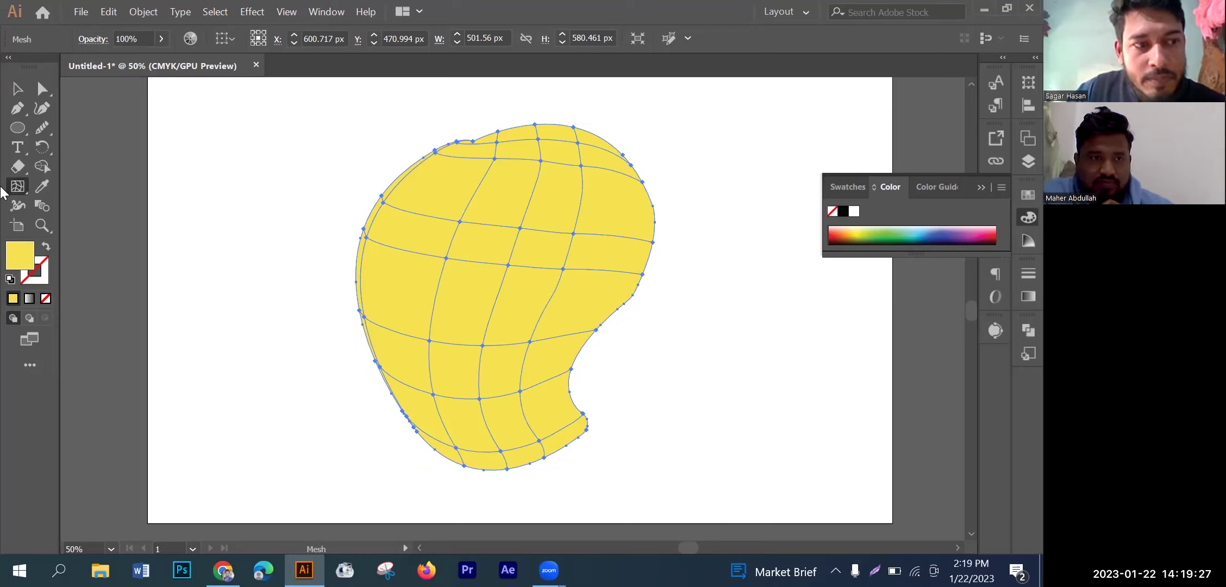
# Step: Tint a mesh point near the mango's top a slightly reddish orange
pyautogui.click(495, 159)
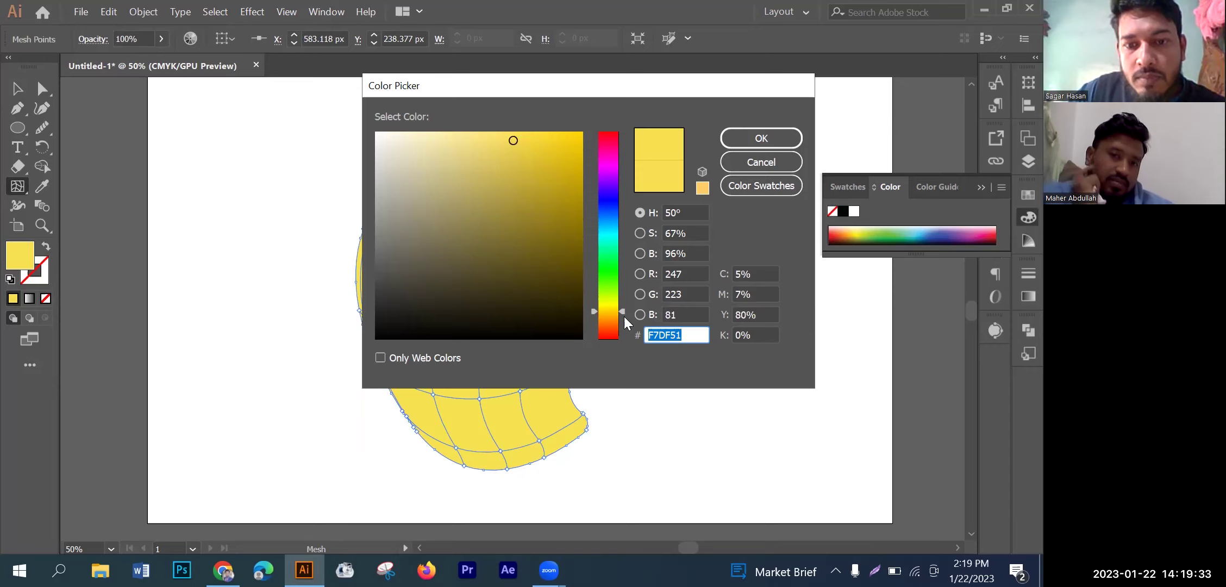
pyautogui.click(622, 323)
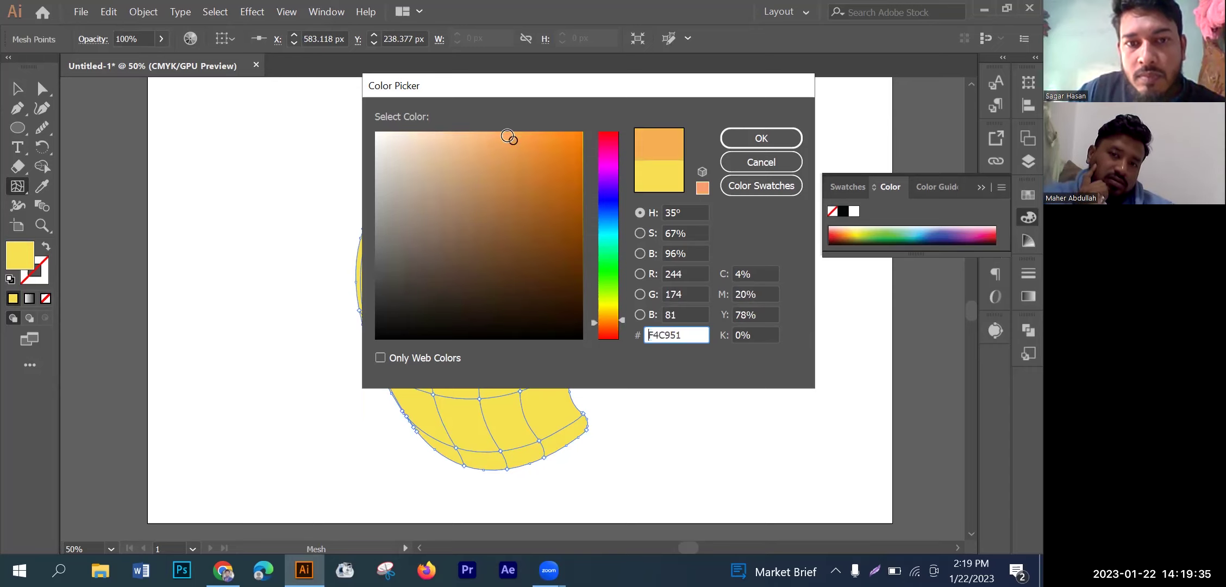
pyautogui.click(609, 327)
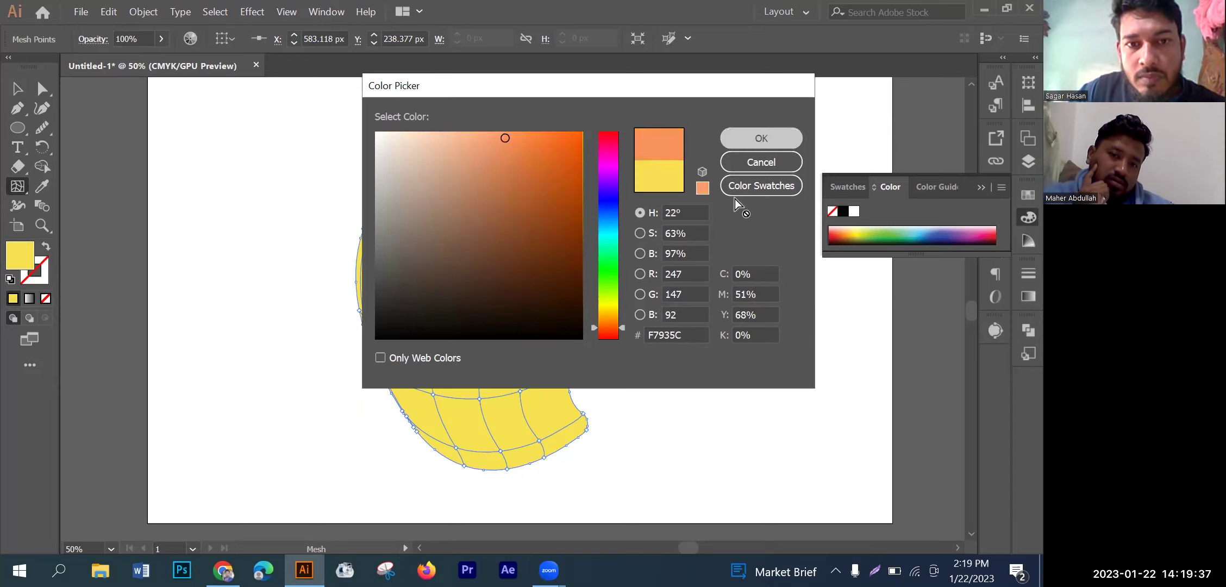
pyautogui.press('Return')
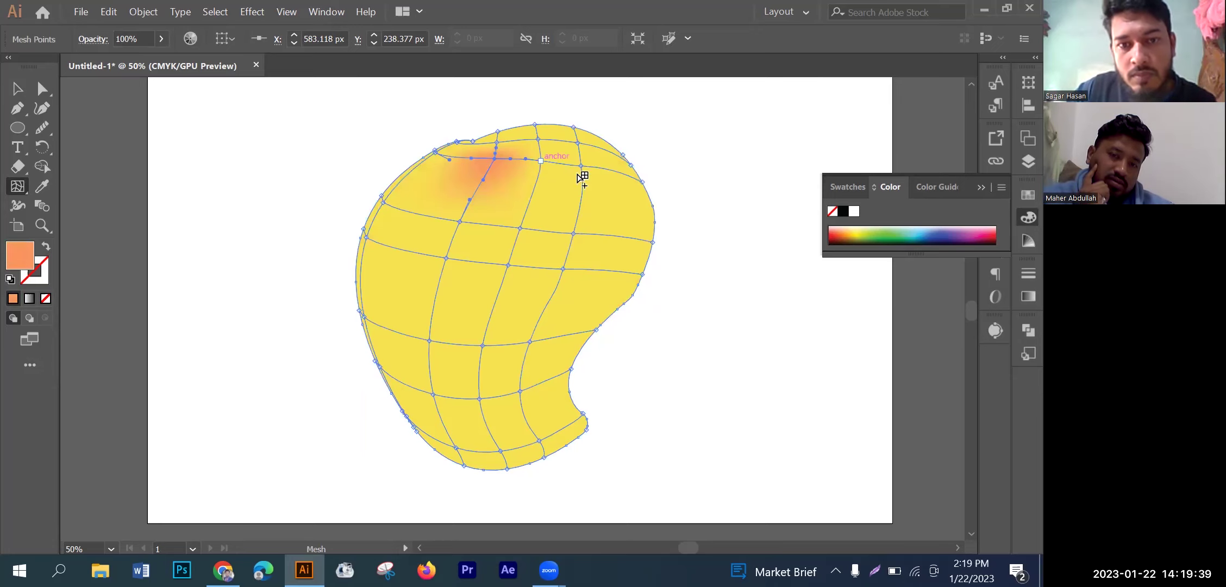
# Step: Colour the next mesh points along the top edge orange
pyautogui.click(582, 165)
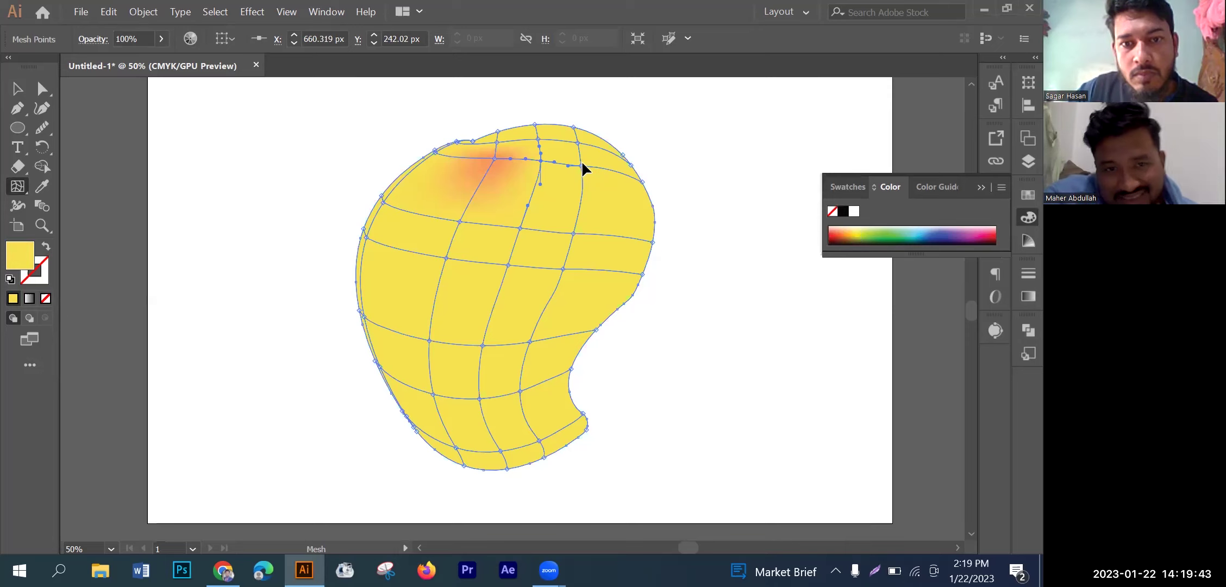
pyautogui.click(542, 170)
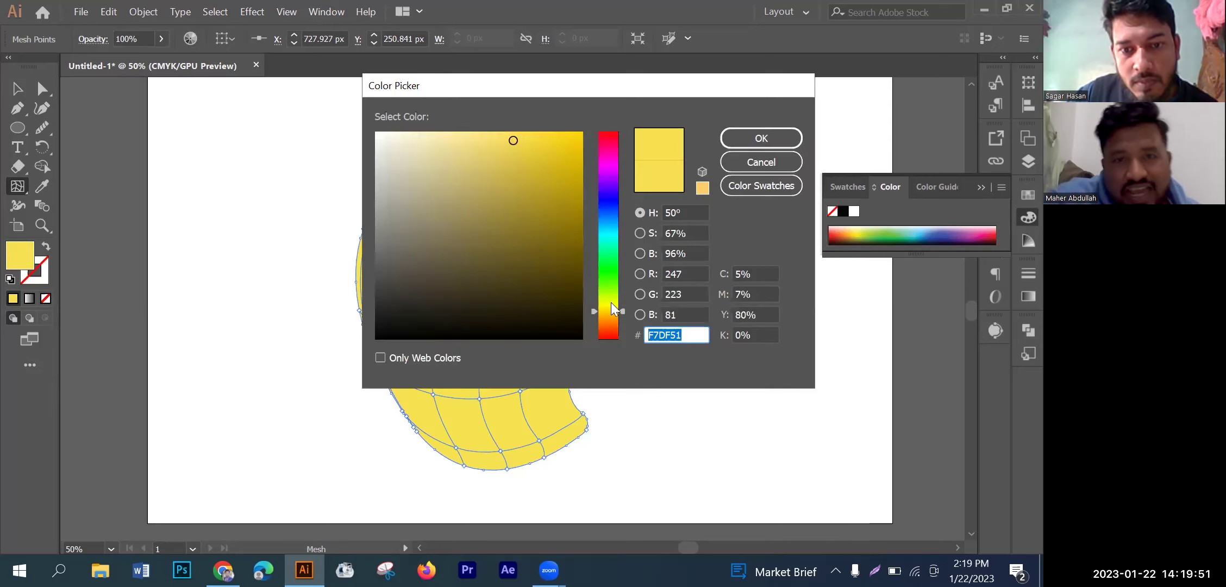
pyautogui.moveTo(622, 321); pyautogui.dragTo(621, 324)
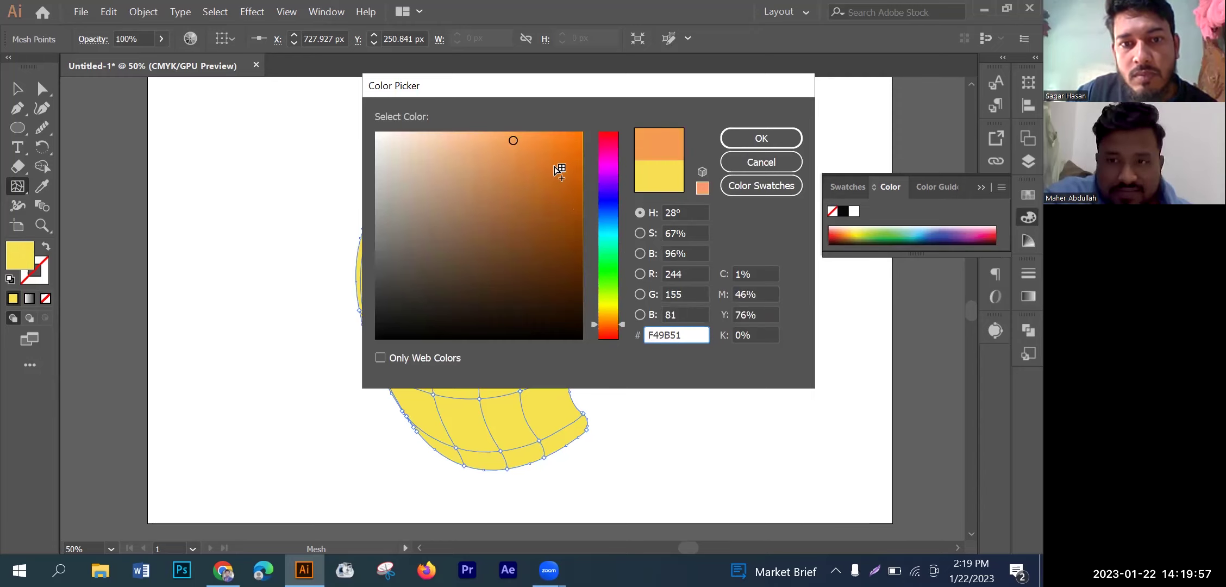
pyautogui.press('Return')
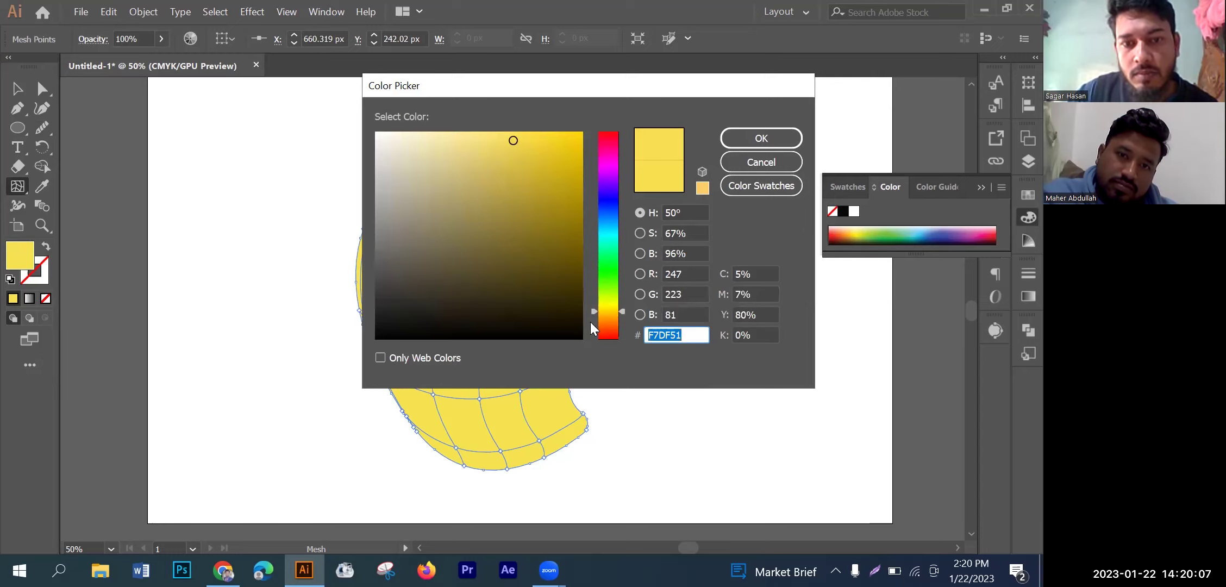
pyautogui.click(592, 326)
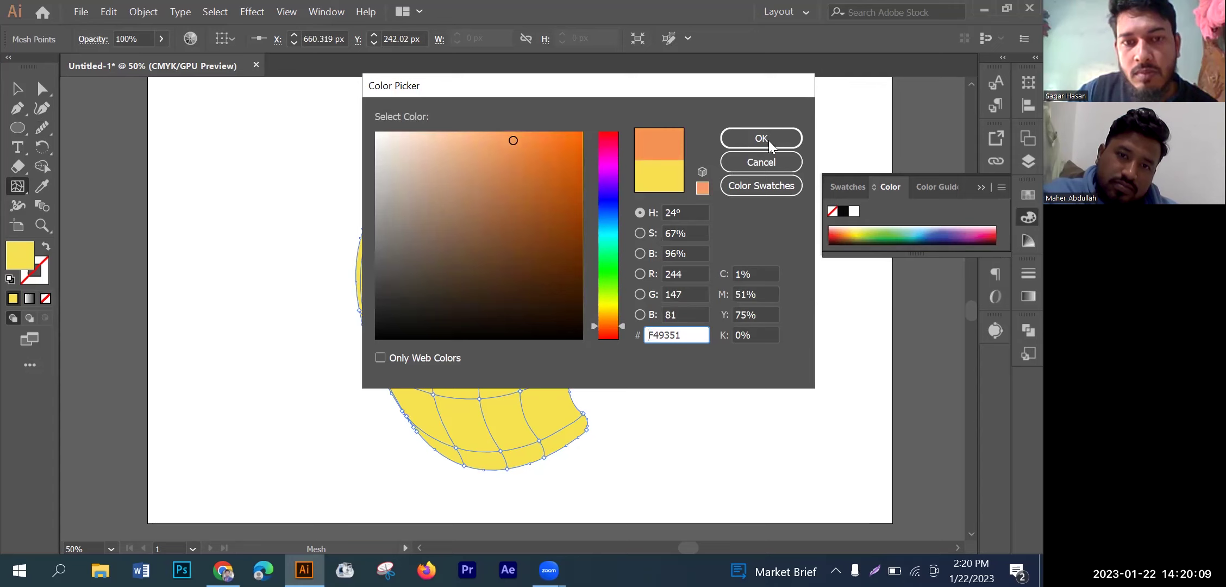
pyautogui.click(769, 140)
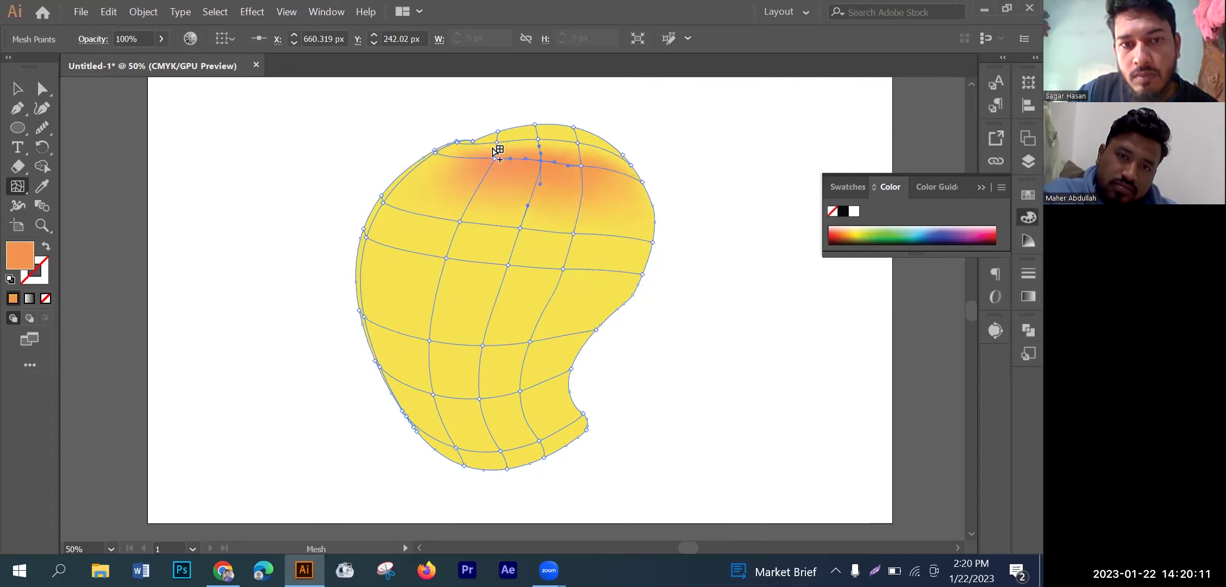
# Step: Add a reddish-orange mesh point at the top-left and deepen another top point to orange
pyautogui.click(436, 152)
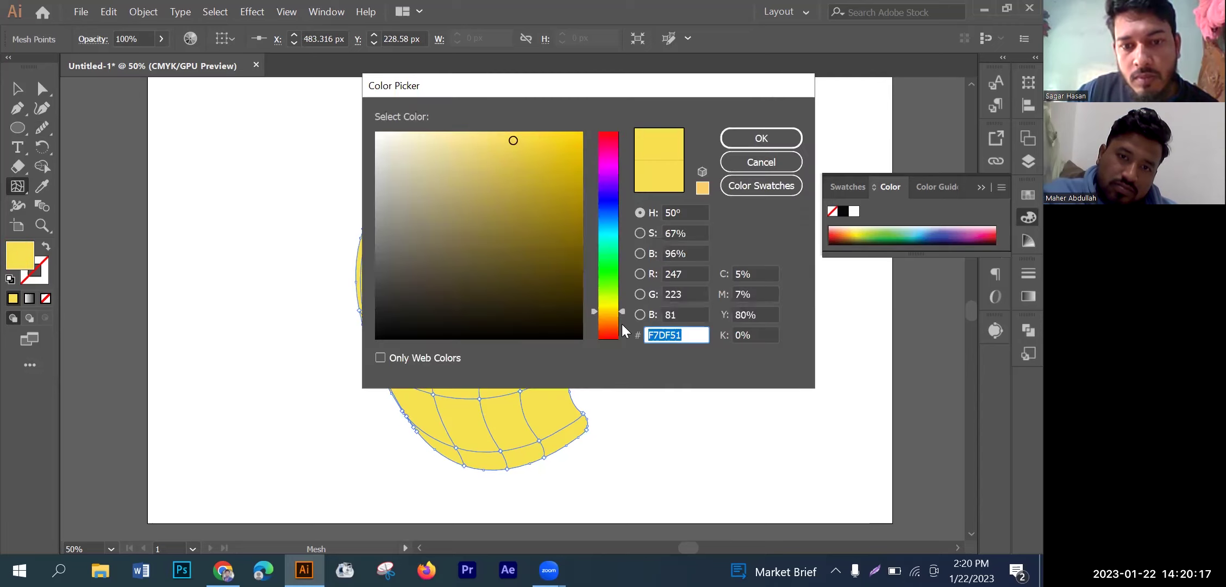
pyautogui.moveTo(622, 324); pyautogui.dragTo(621, 331)
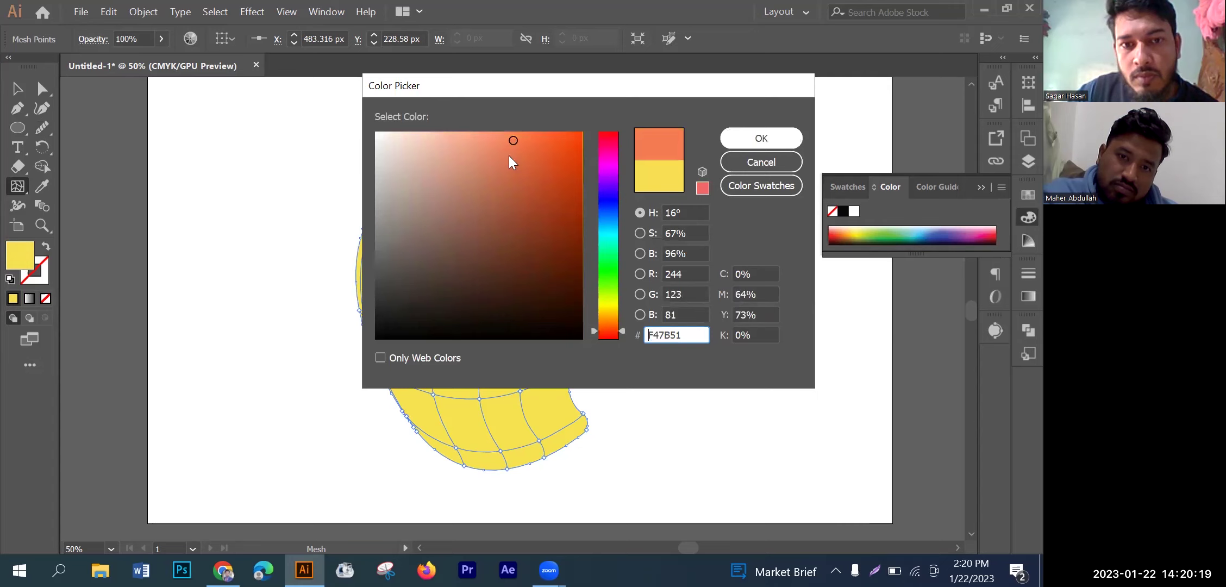
pyautogui.press('Return')
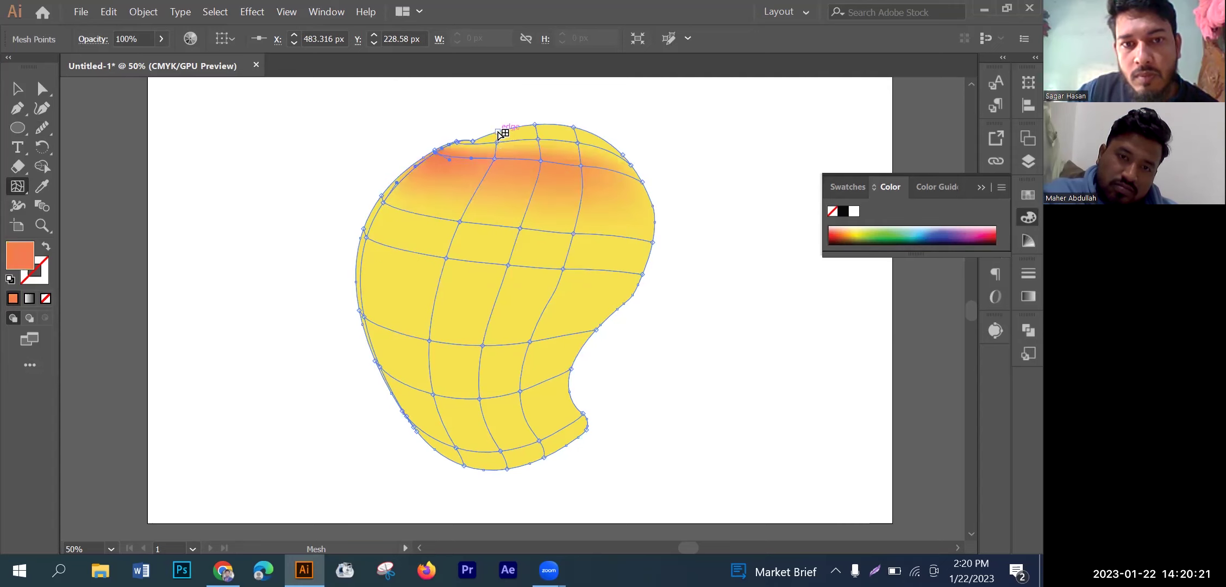
pyautogui.click(500, 135)
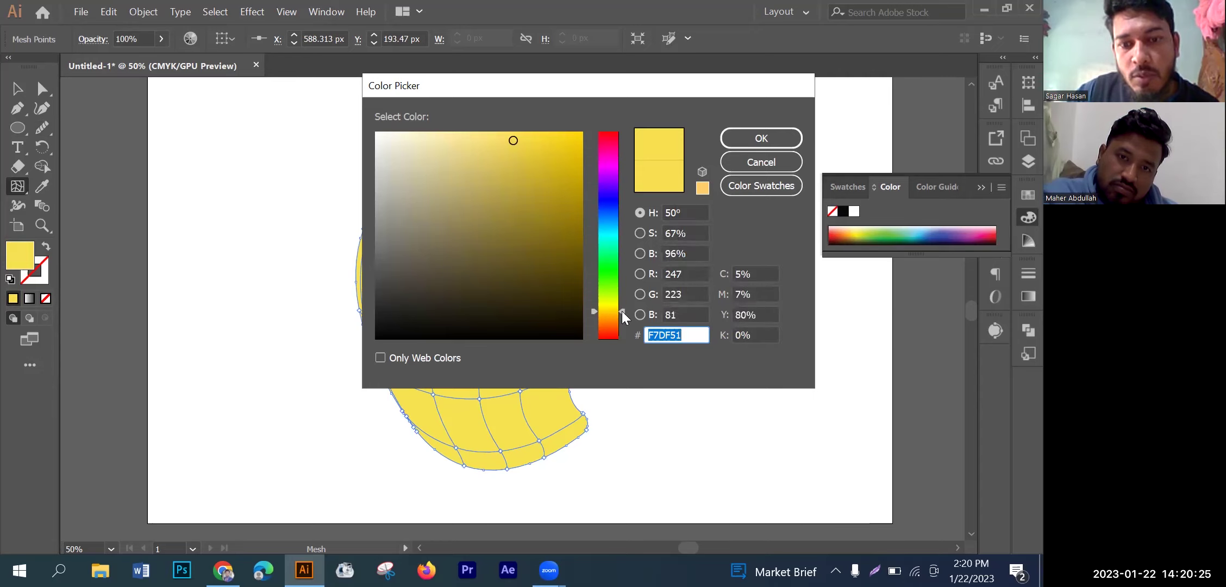
pyautogui.click(624, 322)
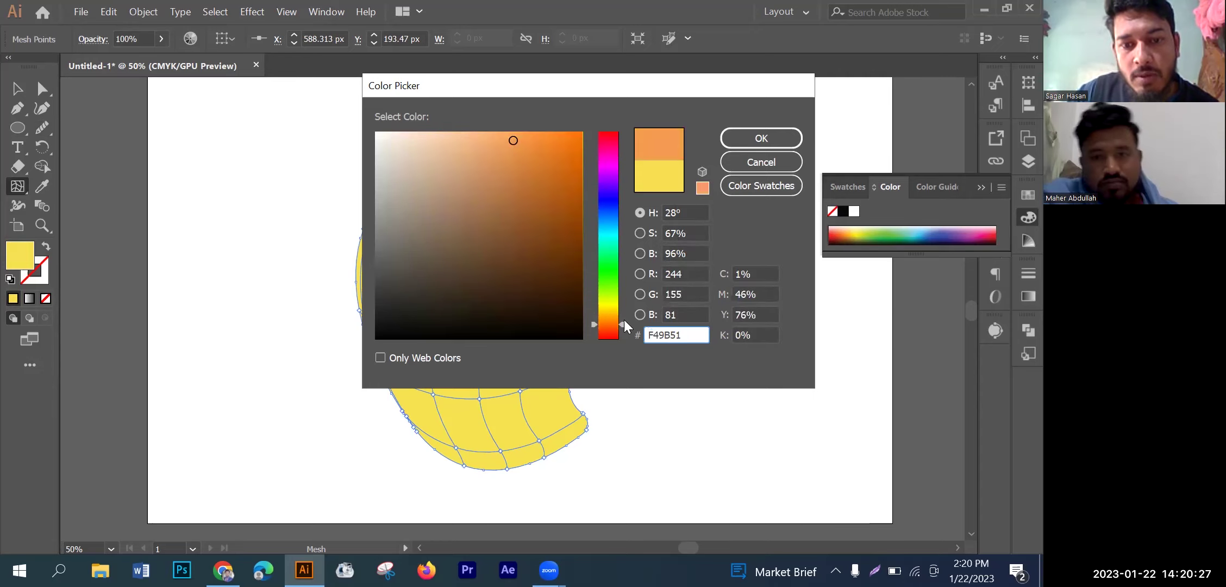
pyautogui.click(625, 327)
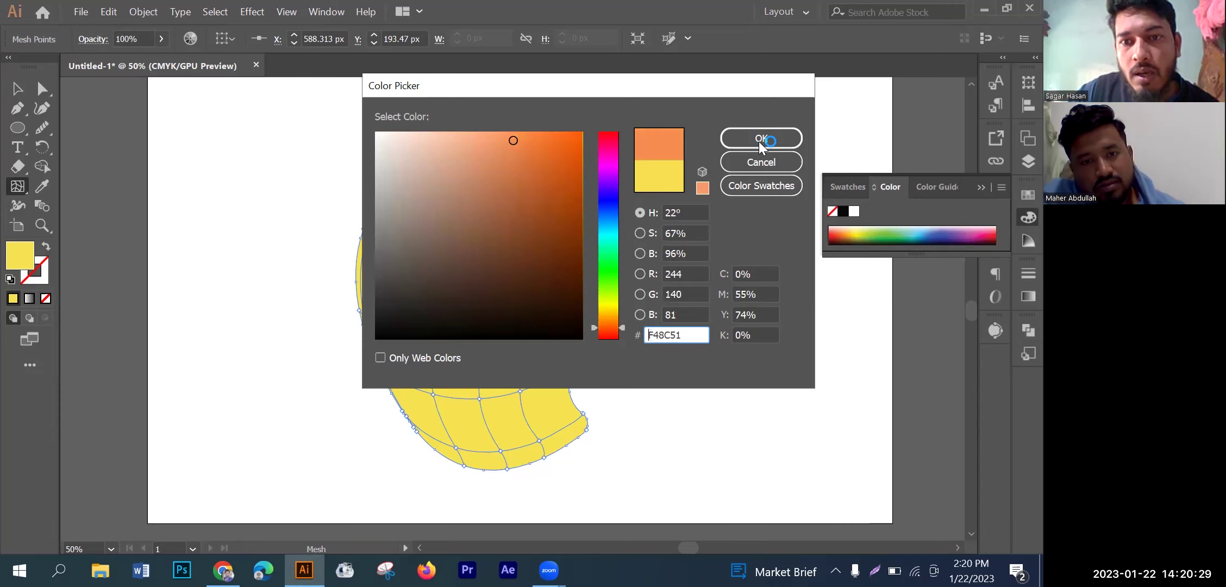
pyautogui.press('Return')
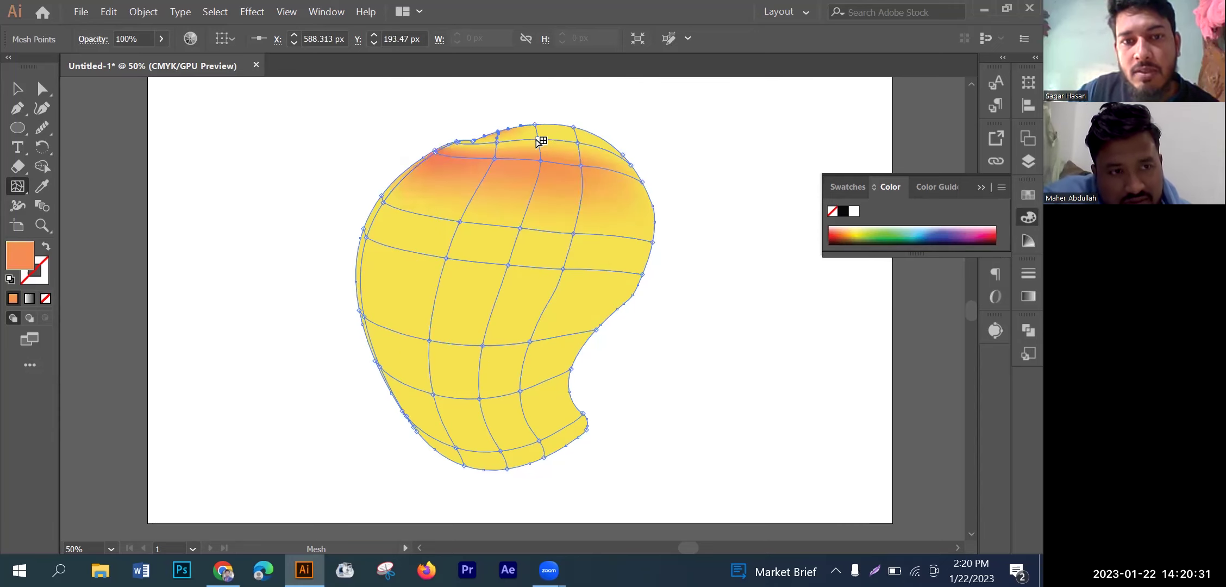
# Step: Set the top mesh point to deep orange and the top-right anchor to F47F51
pyautogui.click(552, 140)
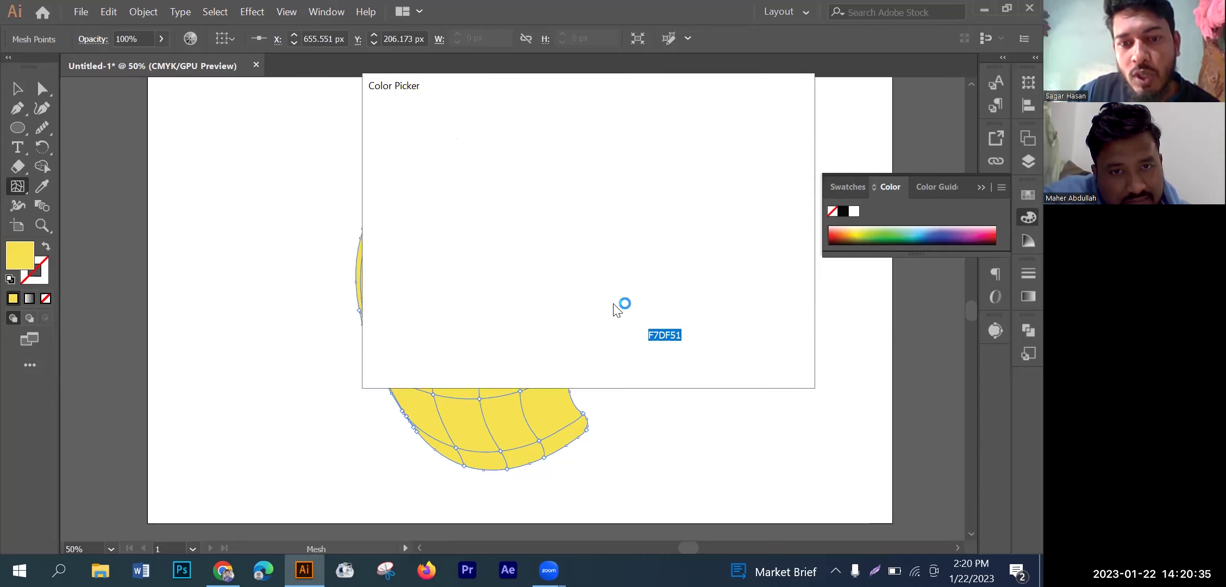
pyautogui.click(623, 322)
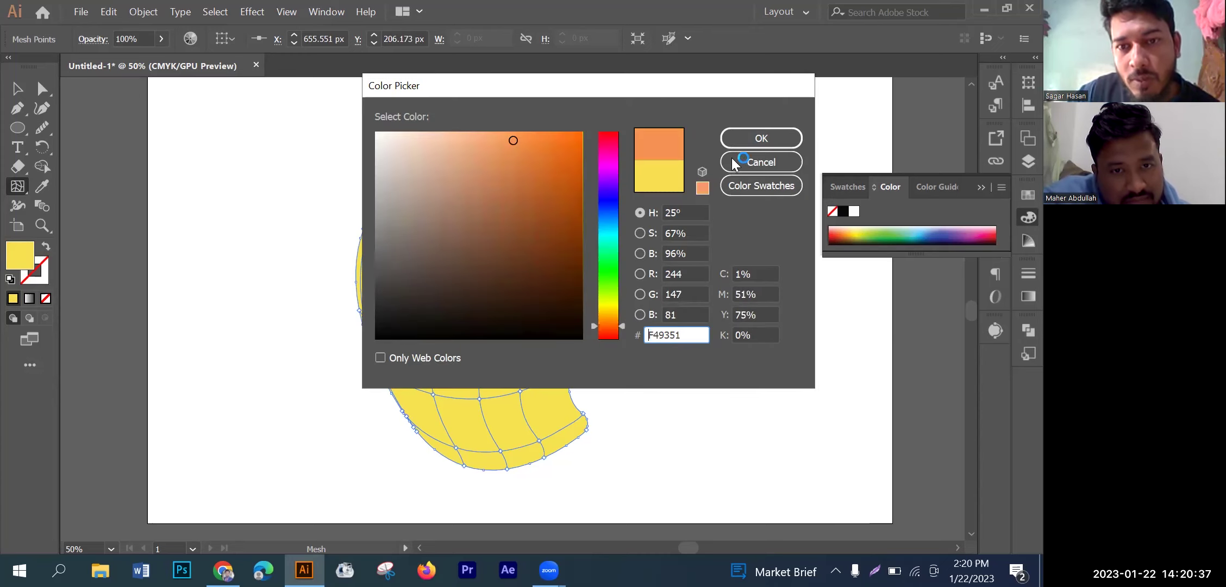
pyautogui.click(733, 142)
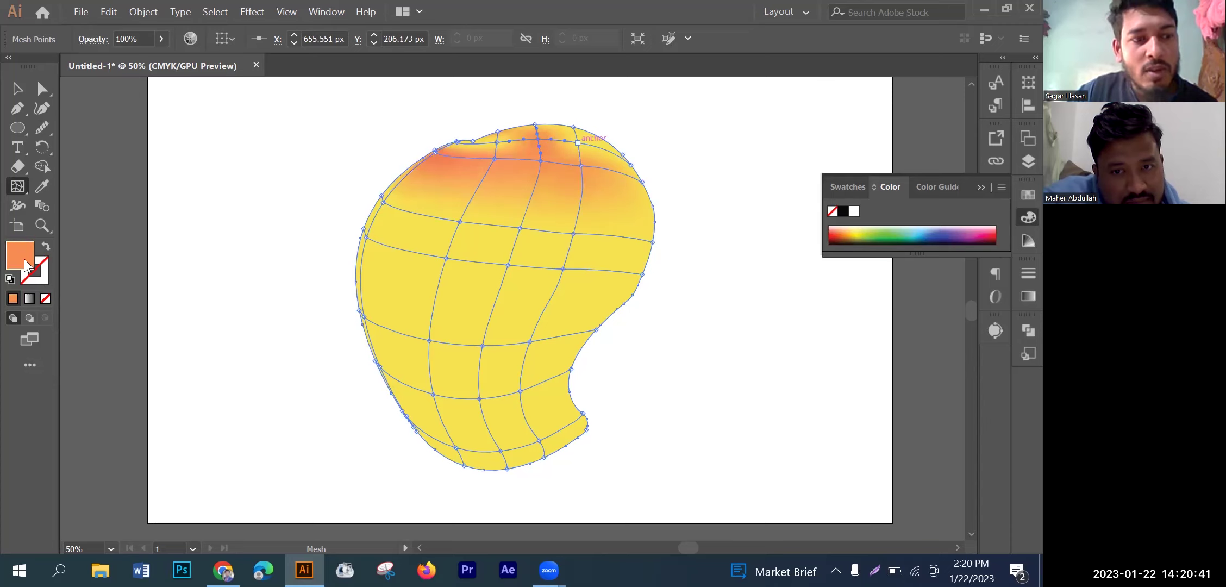
pyautogui.click(577, 142)
pyautogui.doubleClick(23, 266)
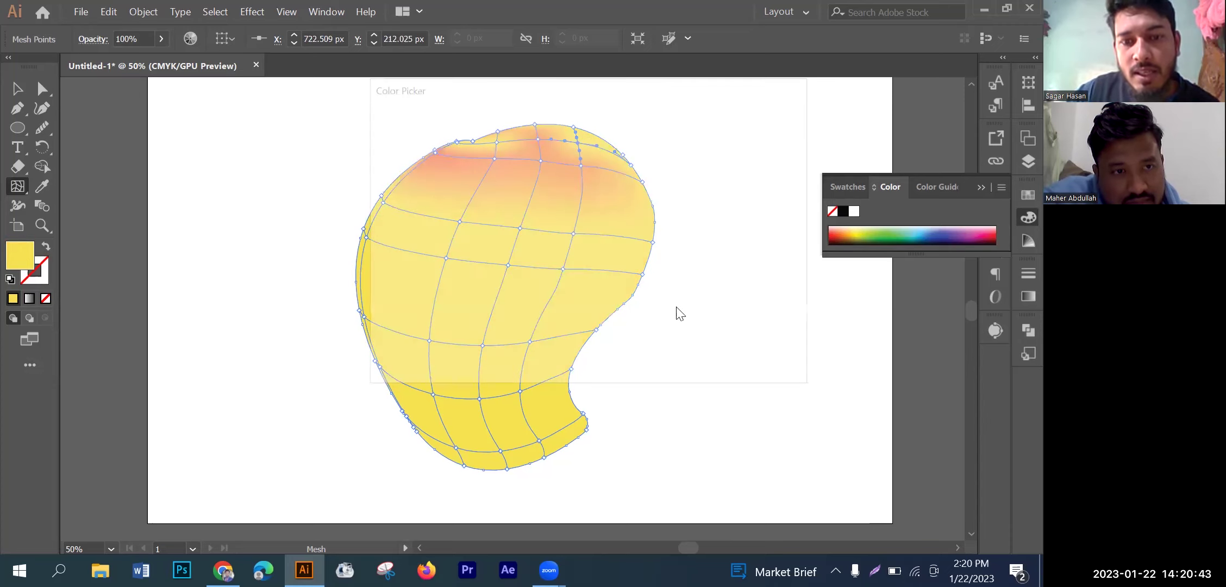
pyautogui.click(621, 316)
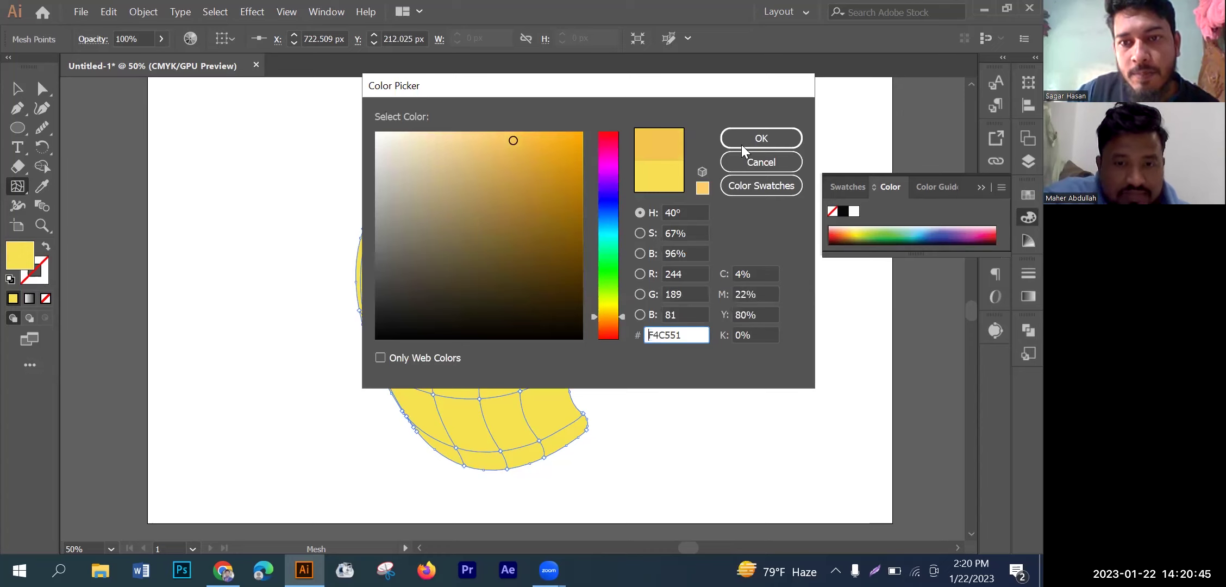
pyautogui.write('F47F51')
pyautogui.press('Return')
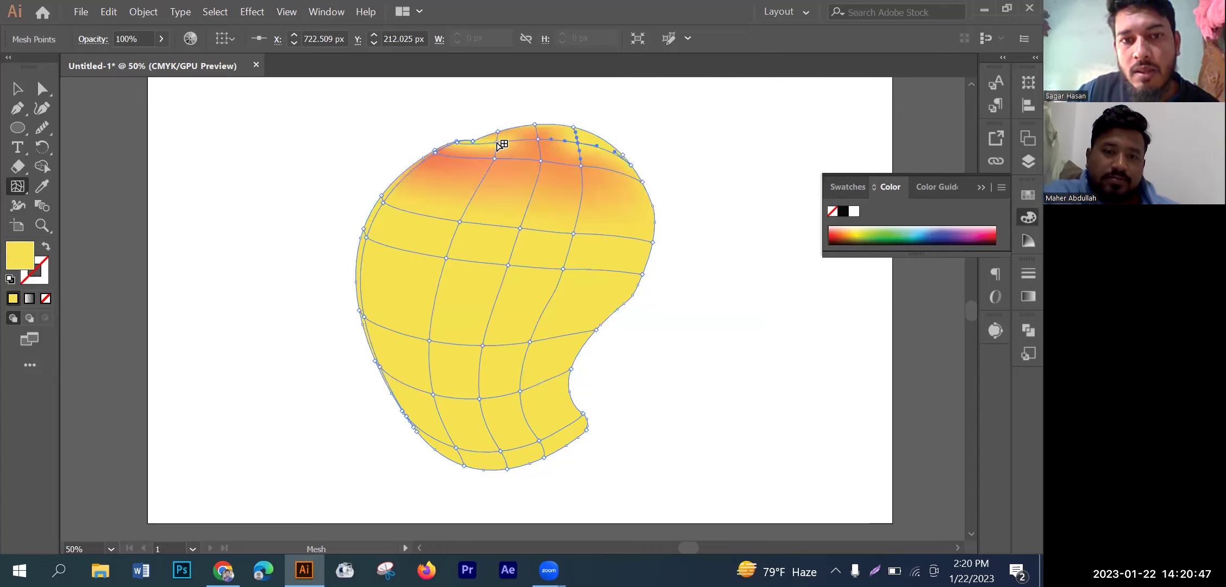
# Step: Warm two more top-left mesh points orange, then deselect the mango to view the blush
pyautogui.click(499, 143)
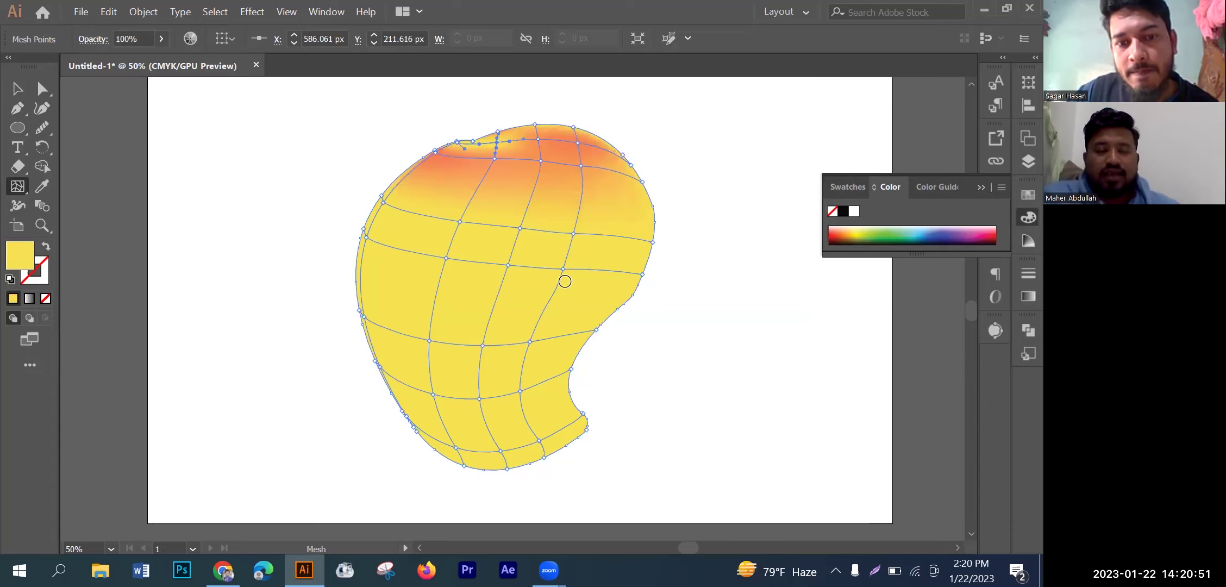
pyautogui.doubleClick(19, 255)
pyautogui.moveTo(623, 313); pyautogui.dragTo(624, 326)
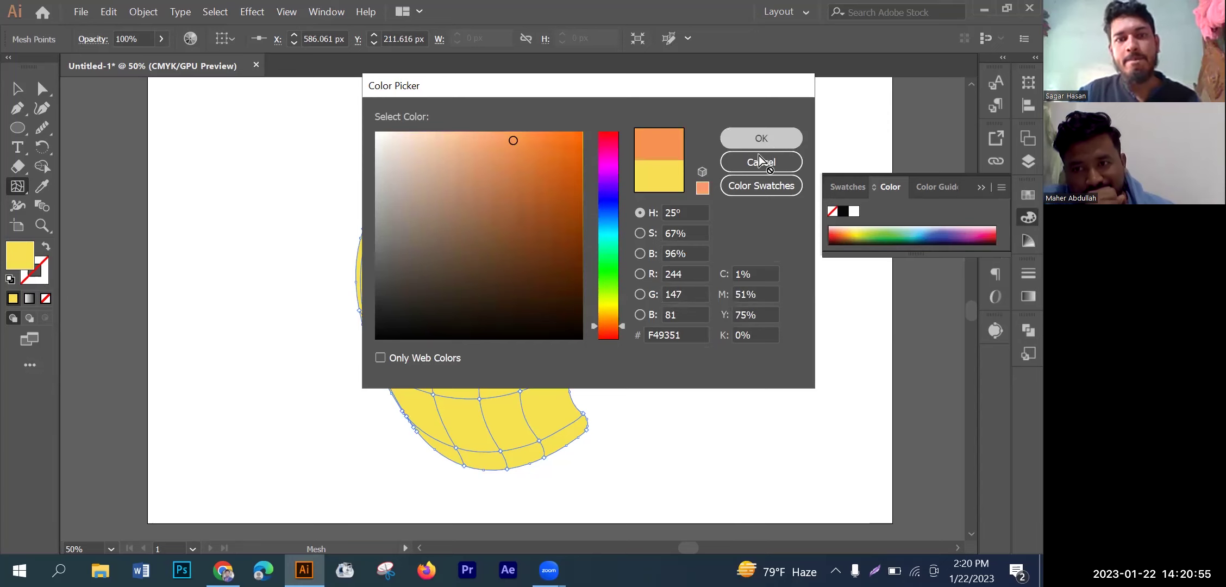
pyautogui.press('Return')
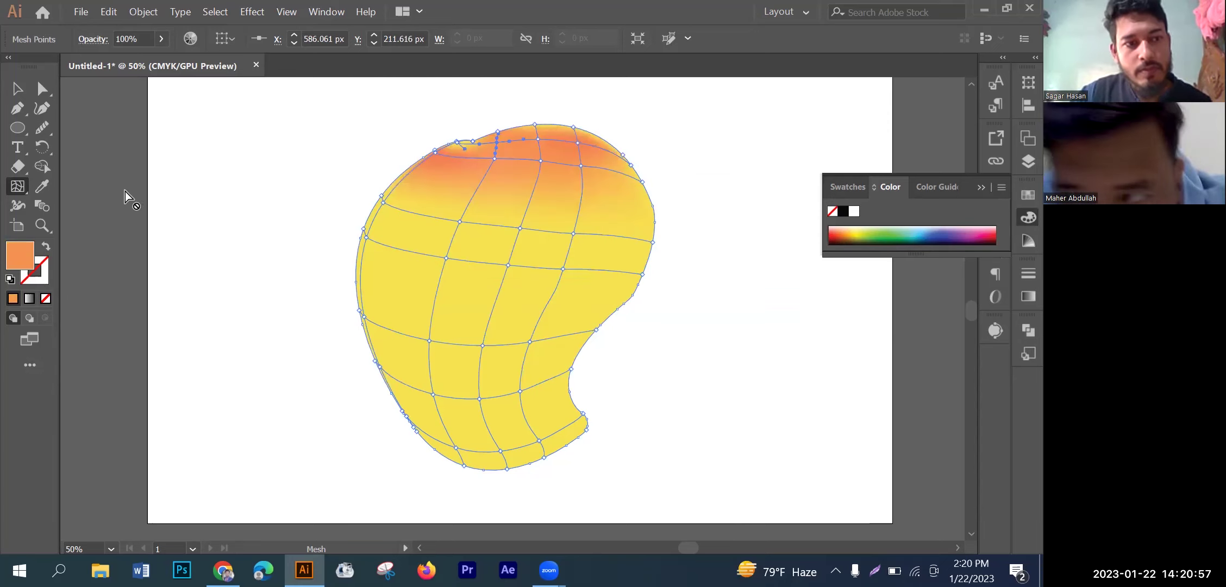
pyautogui.click(464, 141)
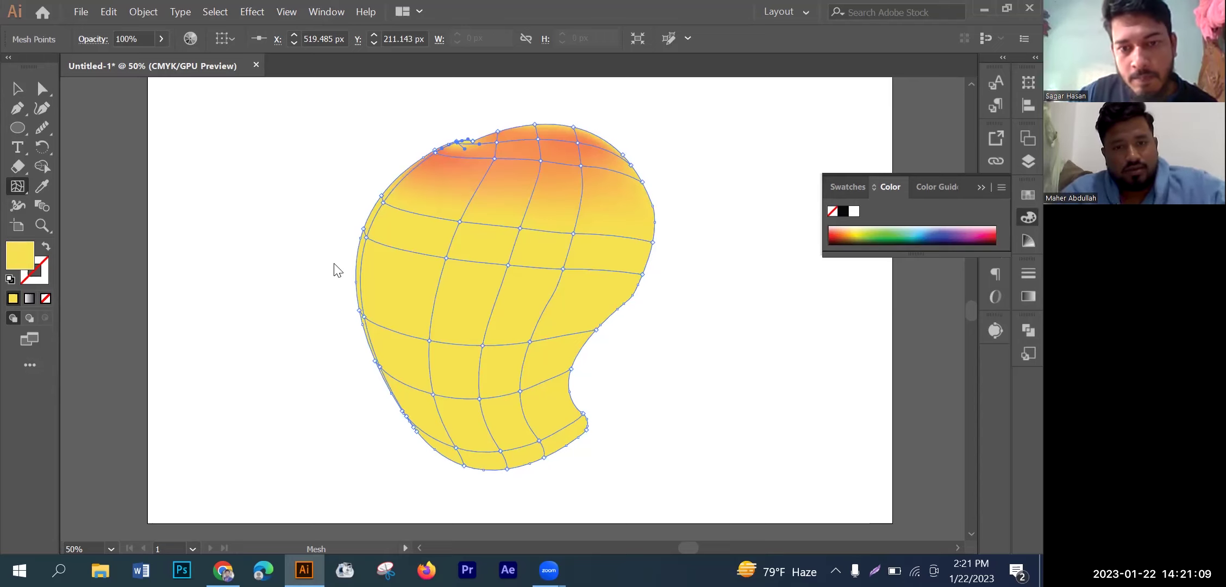
pyautogui.moveTo(622, 311); pyautogui.dragTo(619, 328)
pyautogui.click(739, 139)
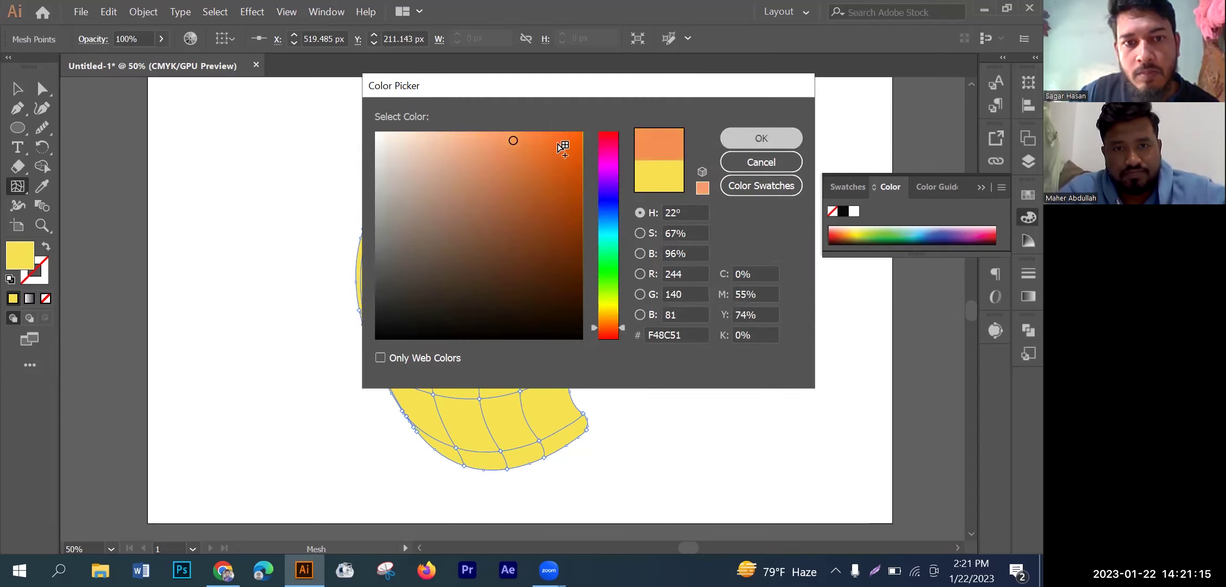
pyautogui.click(17, 92)
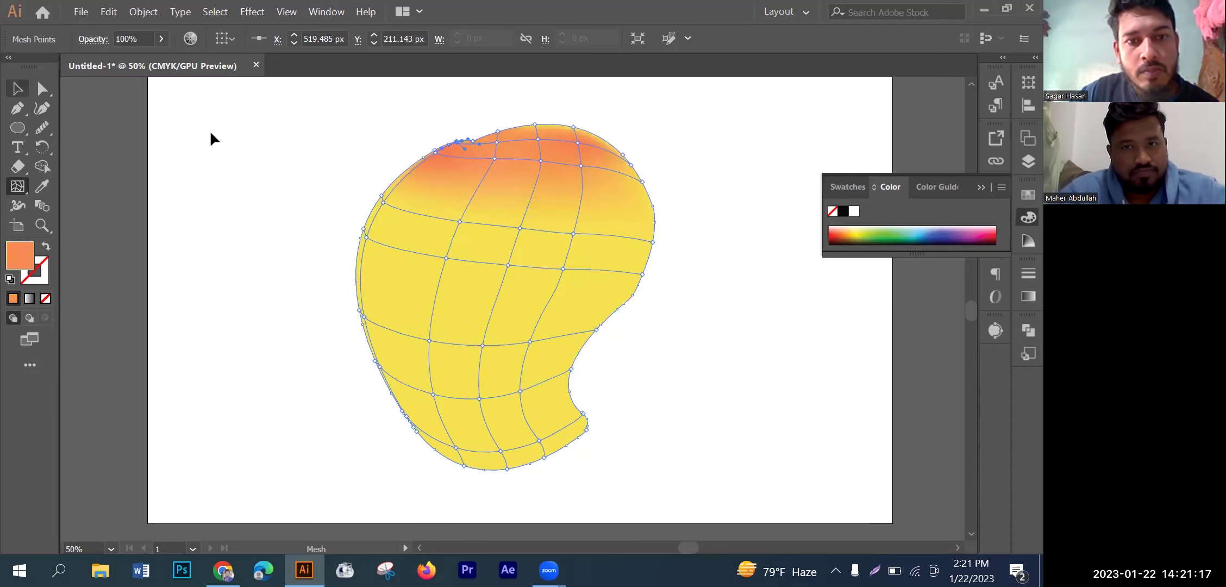
pyautogui.click(210, 132)
pyautogui.click(21, 127)
# Step: Draw a curved stem outline with the Pen at the mango's top edge
pyautogui.press('p')
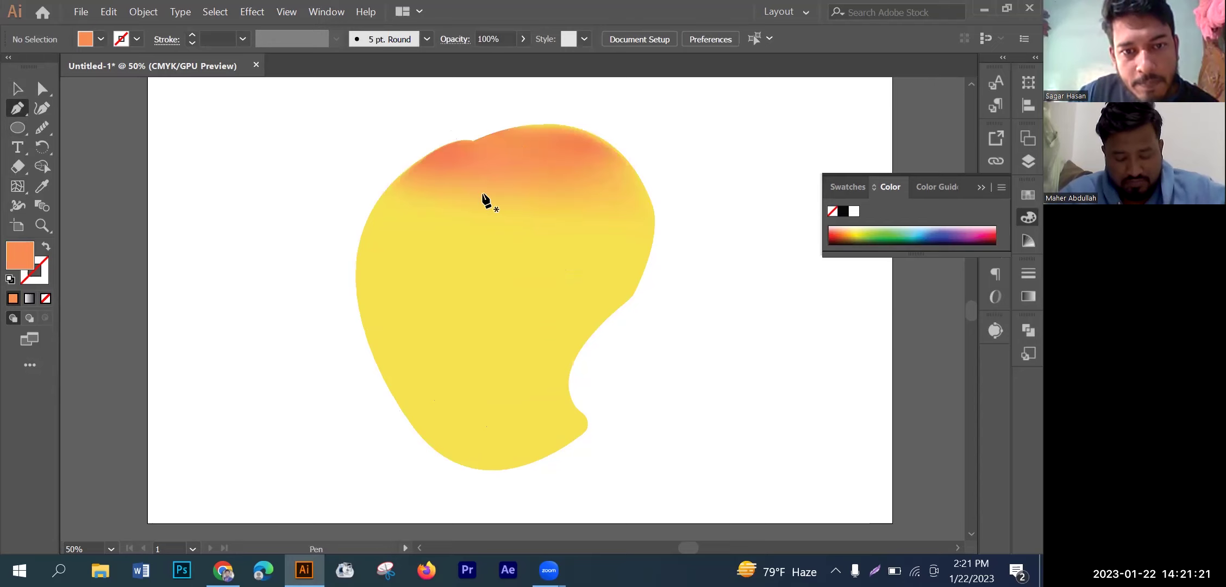
pyautogui.scroll(2, 482, 193)
pyautogui.click(481, 190)
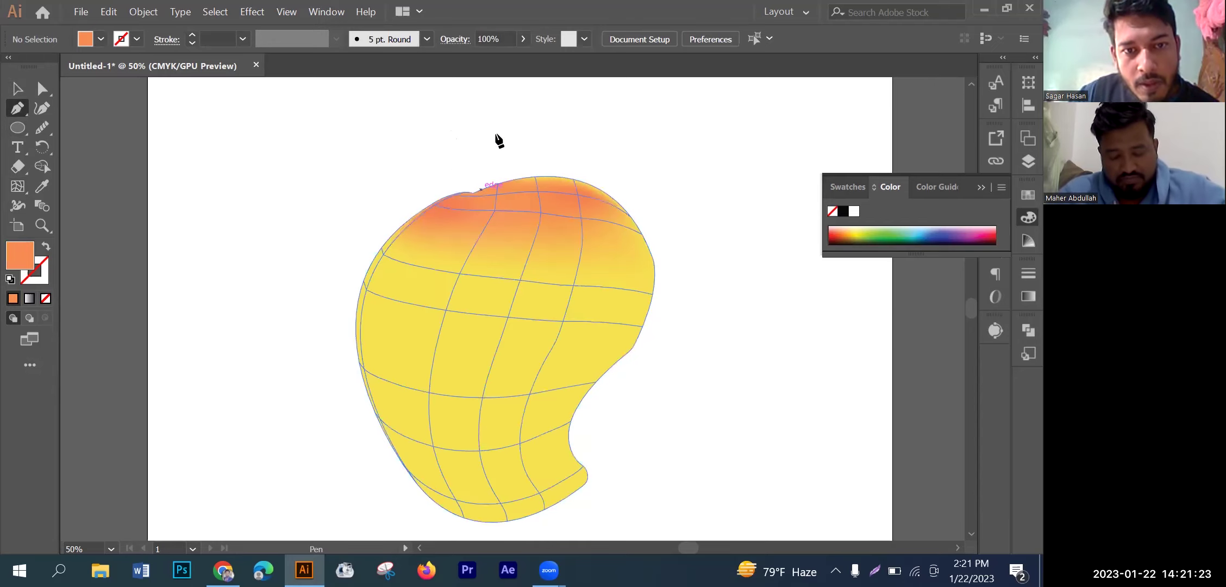
pyautogui.moveTo(491, 147)
pyautogui.mouseDown()
pyautogui.moveTo(513, 135)
pyautogui.moveTo(460, 160)
pyautogui.moveTo(466, 193)
pyautogui.moveTo(481, 198)
pyautogui.moveTo(478, 184)
pyautogui.mouseUp()
pyautogui.click(469, 153)
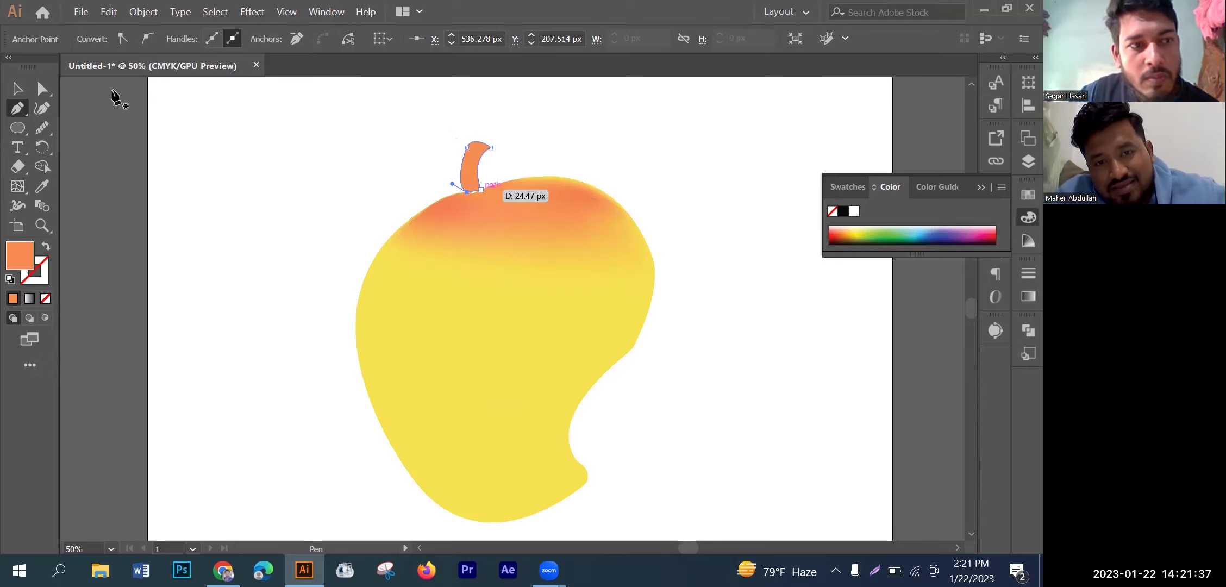
pyautogui.click(9, 92)
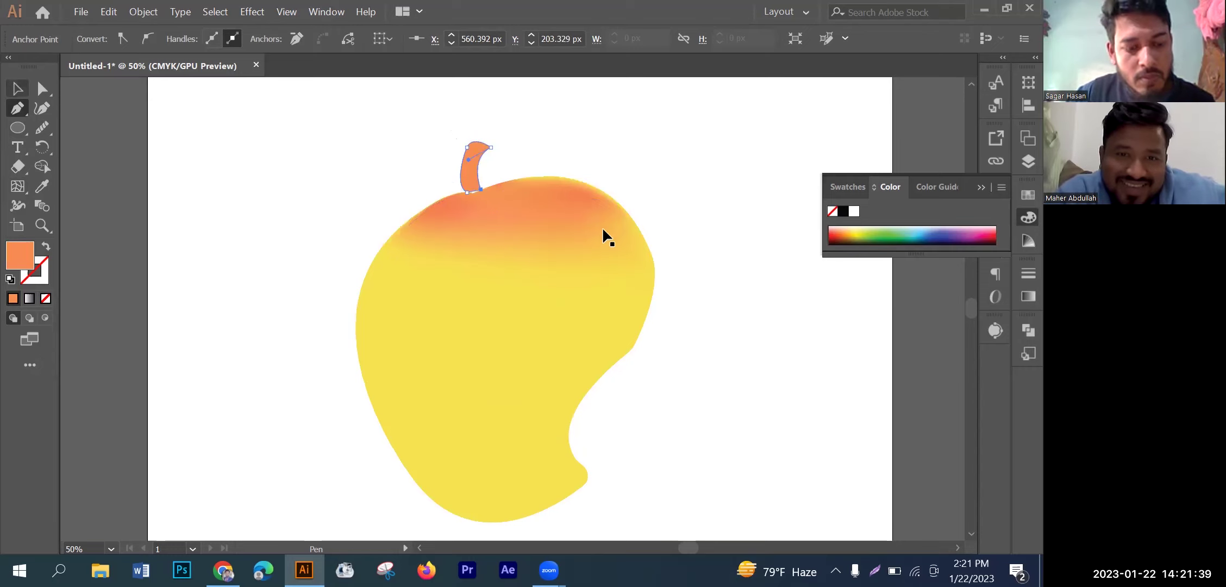
# Step: Scale the stem, then bring the mango body to front so the stem base hides behind it
pyautogui.scroll(1, 560, 224)
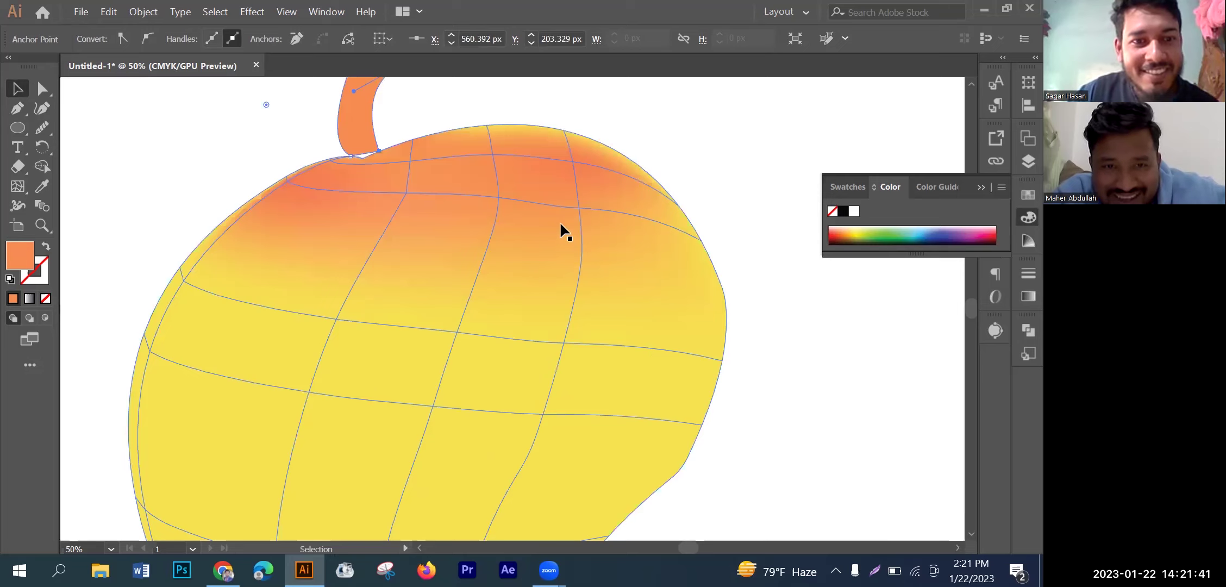
pyautogui.moveTo(362, 152); pyautogui.dragTo(529, 213)
pyautogui.rightClick(531, 215)
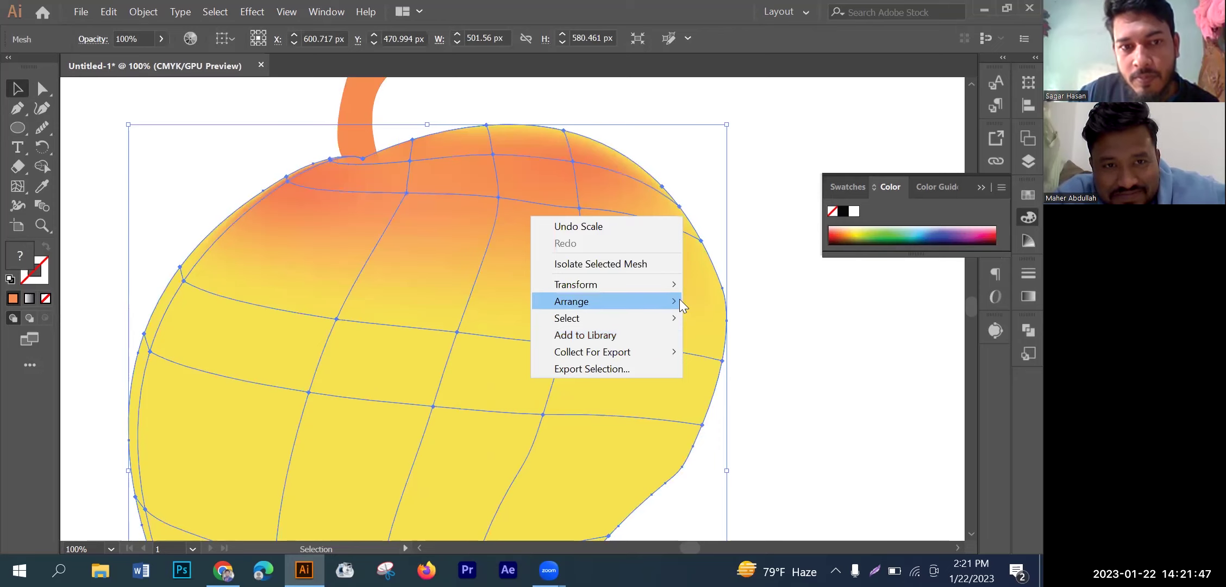
pyautogui.click(706, 301)
# Step: Hide the mesh lines, zoom out to the whole mango, and select all
pyautogui.hotkey('ctrl', 'h')
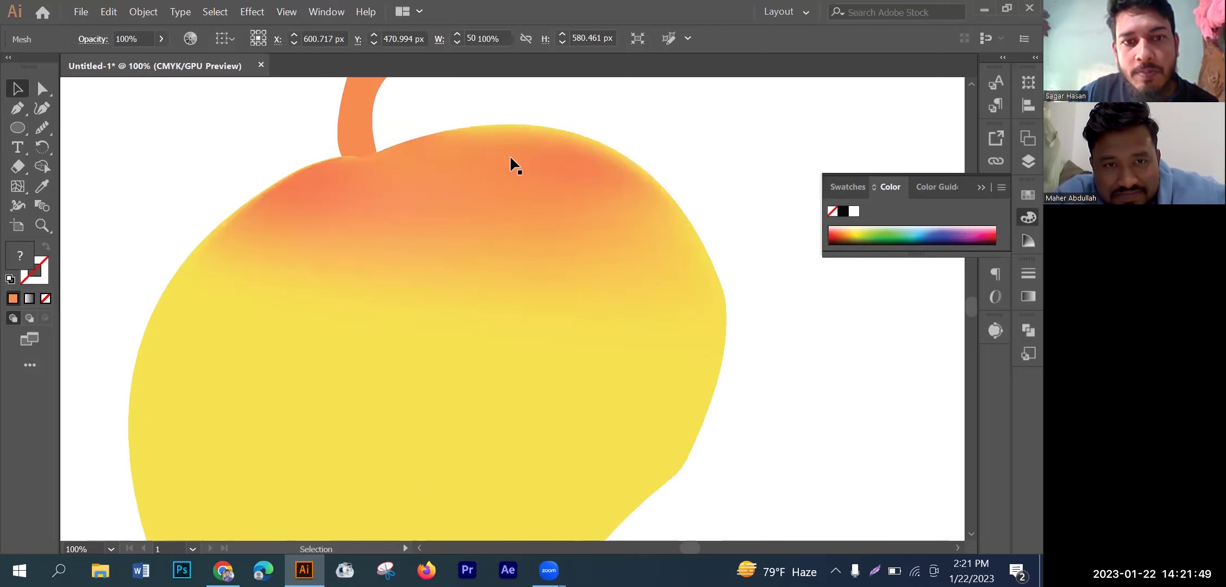
pyautogui.hotkey('ctrl', '-')
pyautogui.hotkey('ctrl', '-')
pyautogui.hotkey('ctrl', '-')
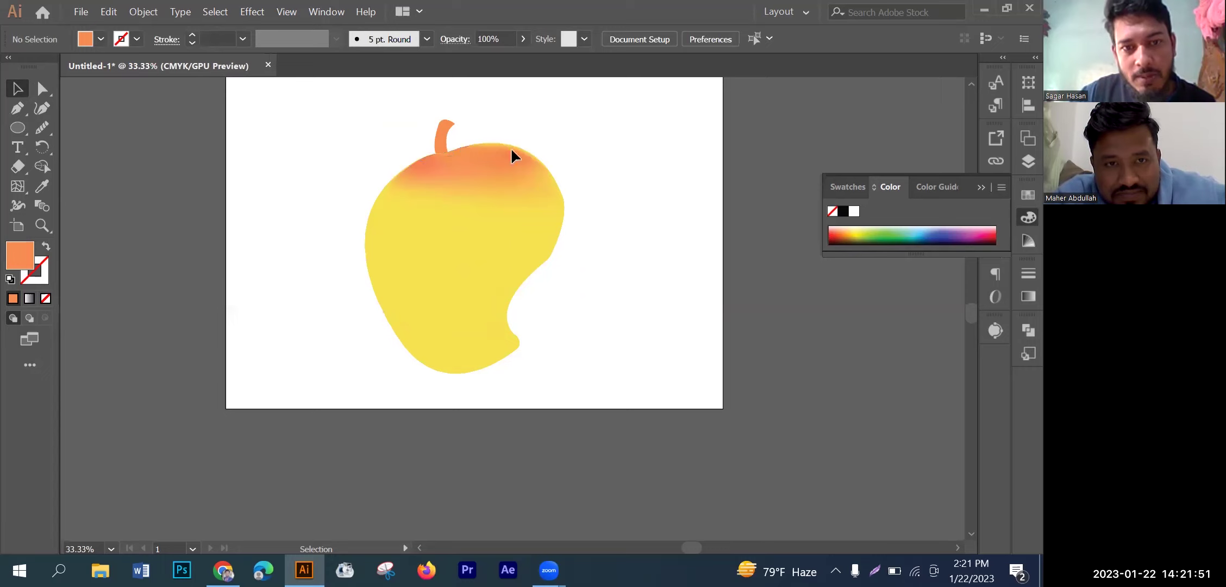
pyautogui.scroll(1, 505, 162)
pyautogui.scroll(1, 465, 153)
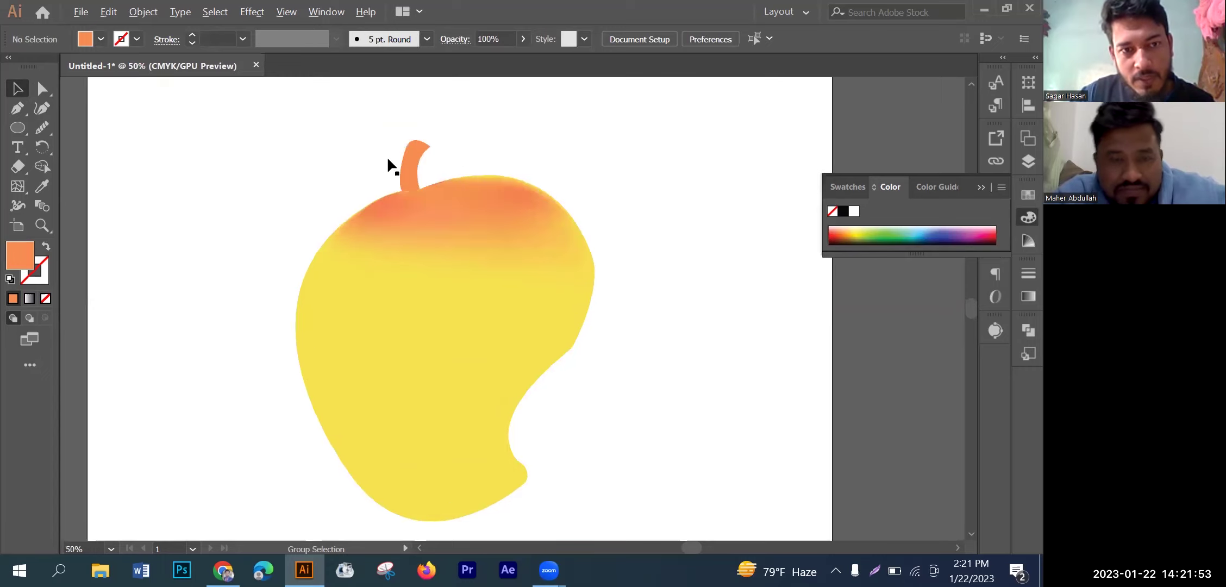
pyautogui.scroll(1, 387, 156)
pyautogui.hotkey('ctrl', 'a')
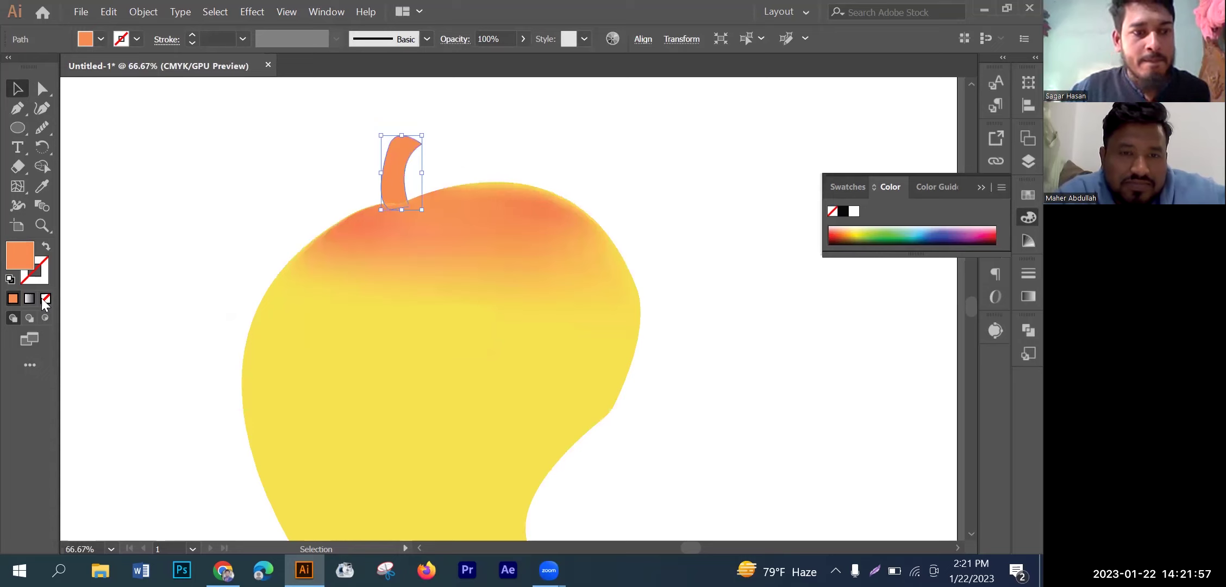
# Step: Set the stem's fill to dark olive green 384919 in the Color Picker
pyautogui.doubleClick(17, 265)
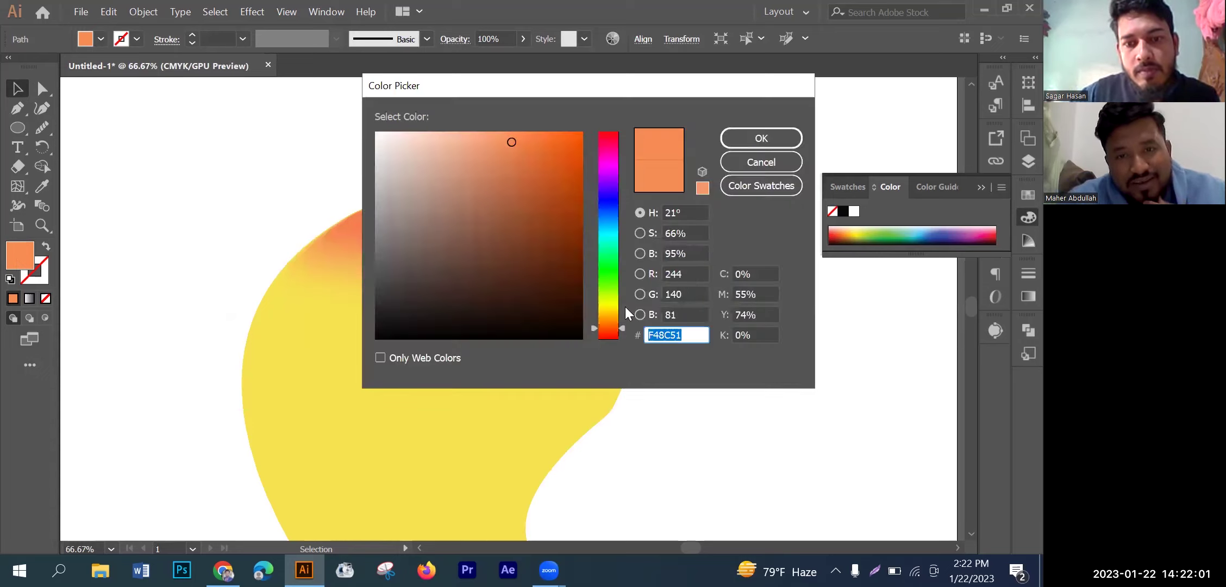
pyautogui.click(624, 308)
pyautogui.click(623, 293)
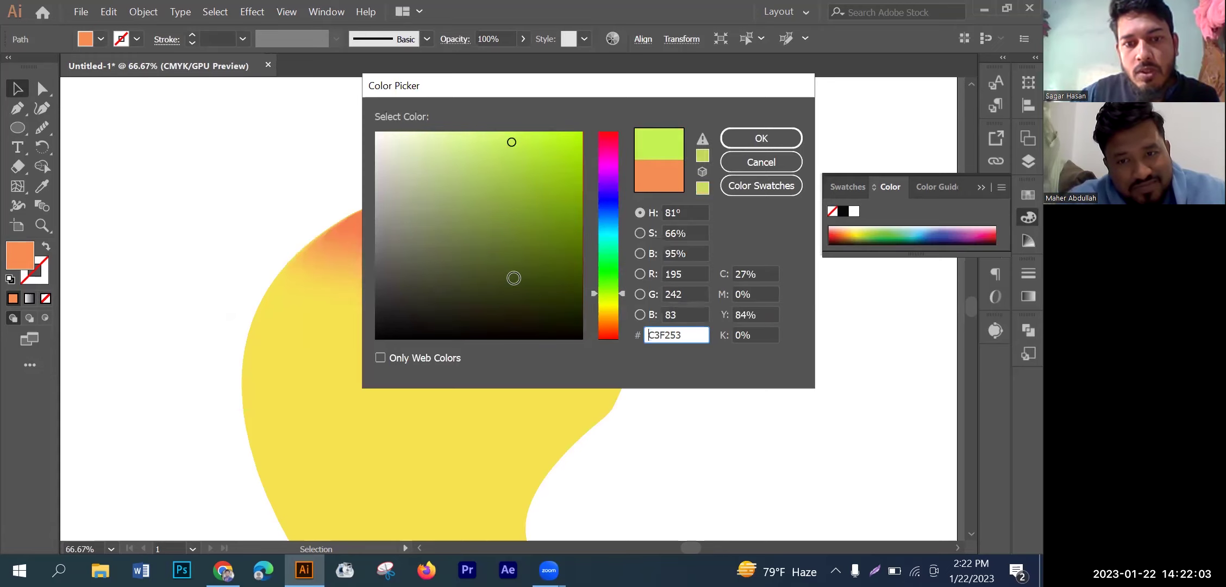
pyautogui.click(514, 278)
pyautogui.click(725, 143)
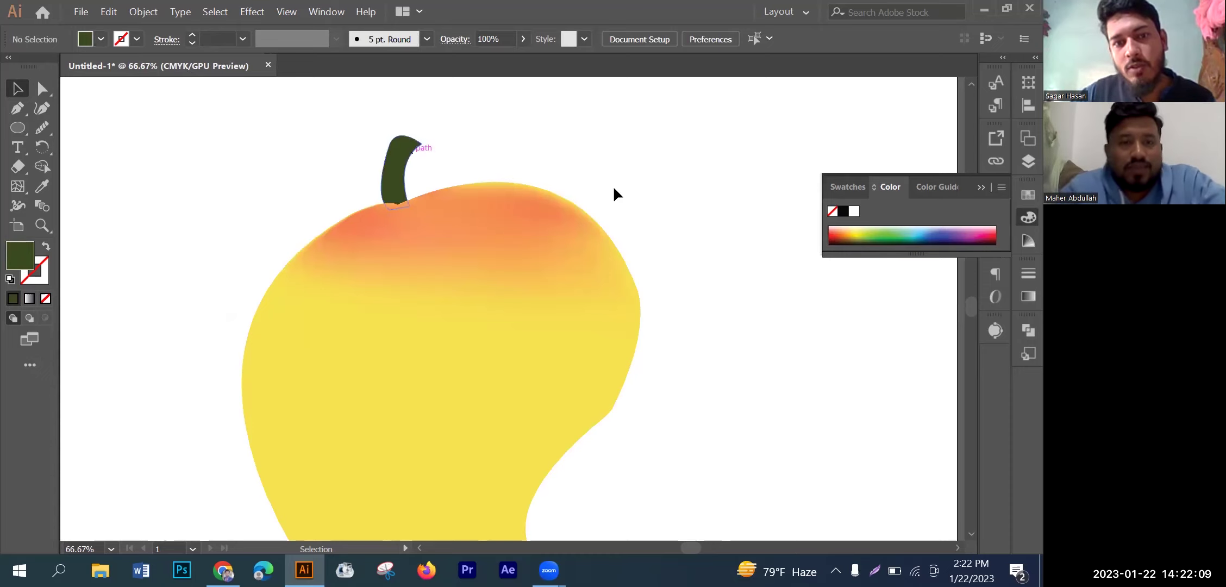
# Step: Draw a closed curved leaf outline with the Pen, from the stem base out to a pointed tip
pyautogui.click(17, 109)
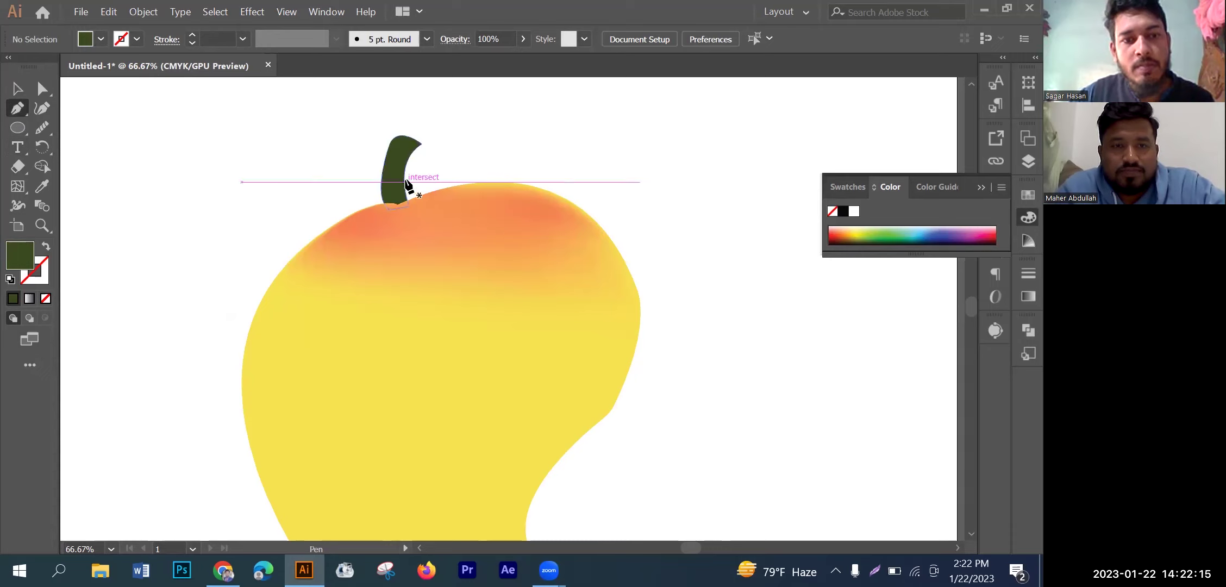
pyautogui.moveTo(408, 181)
pyautogui.mouseDown()
pyautogui.moveTo(499, 148)
pyautogui.moveTo(732, 146)
pyautogui.moveTo(831, 252)
pyautogui.mouseUp()
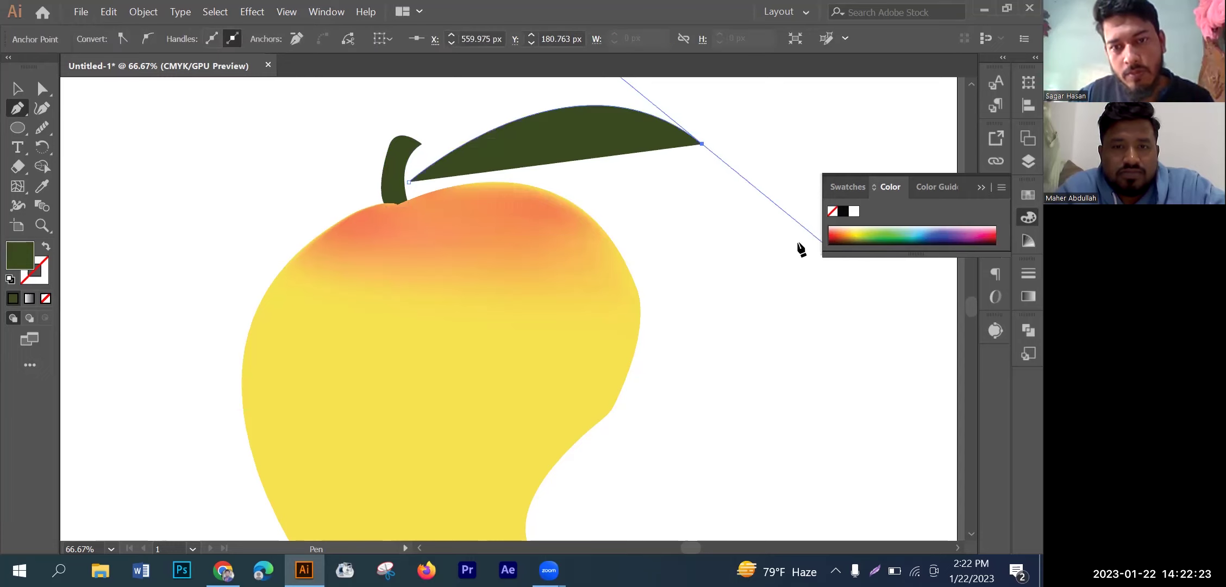
pyautogui.hotkey('ctrl', 'z')
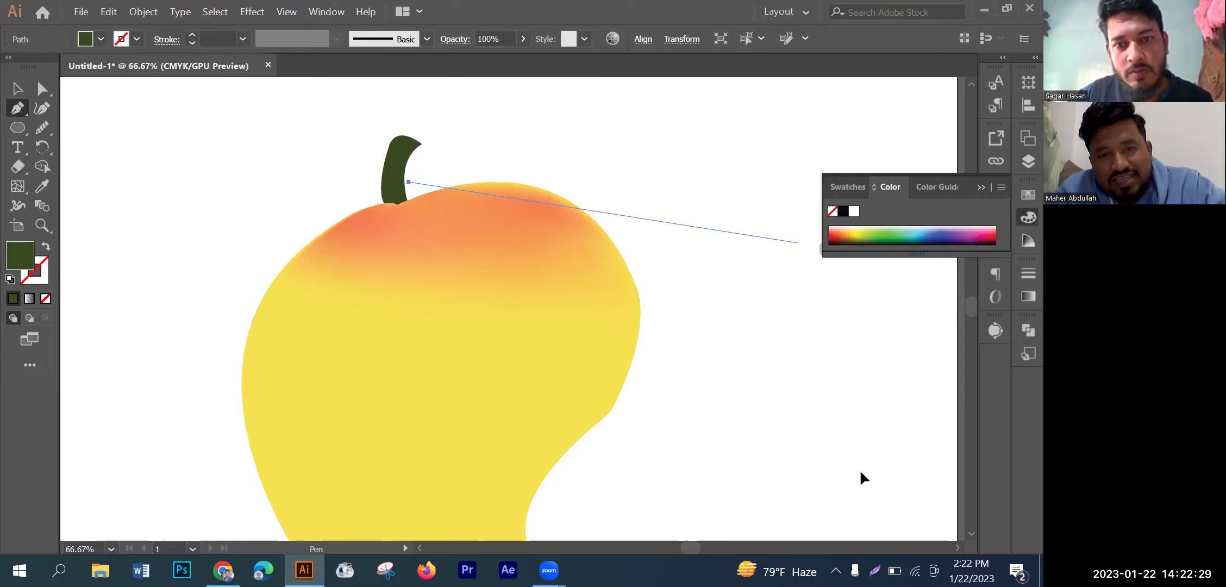
pyautogui.moveTo(729, 273); pyautogui.dragTo(860, 472)
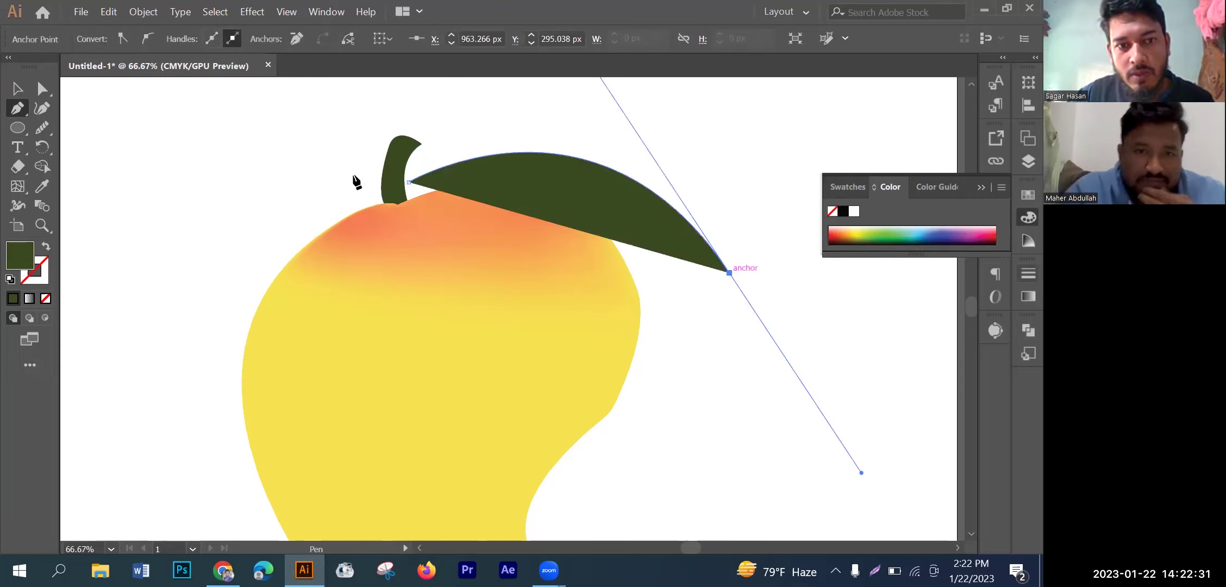
pyautogui.click(407, 183)
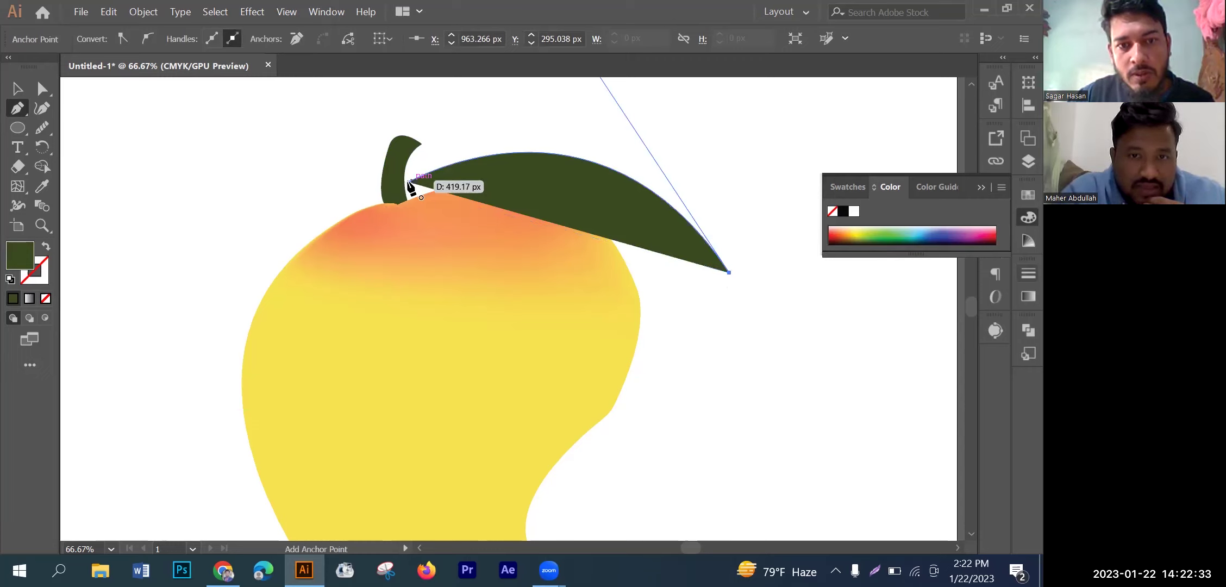
pyautogui.click(307, 100)
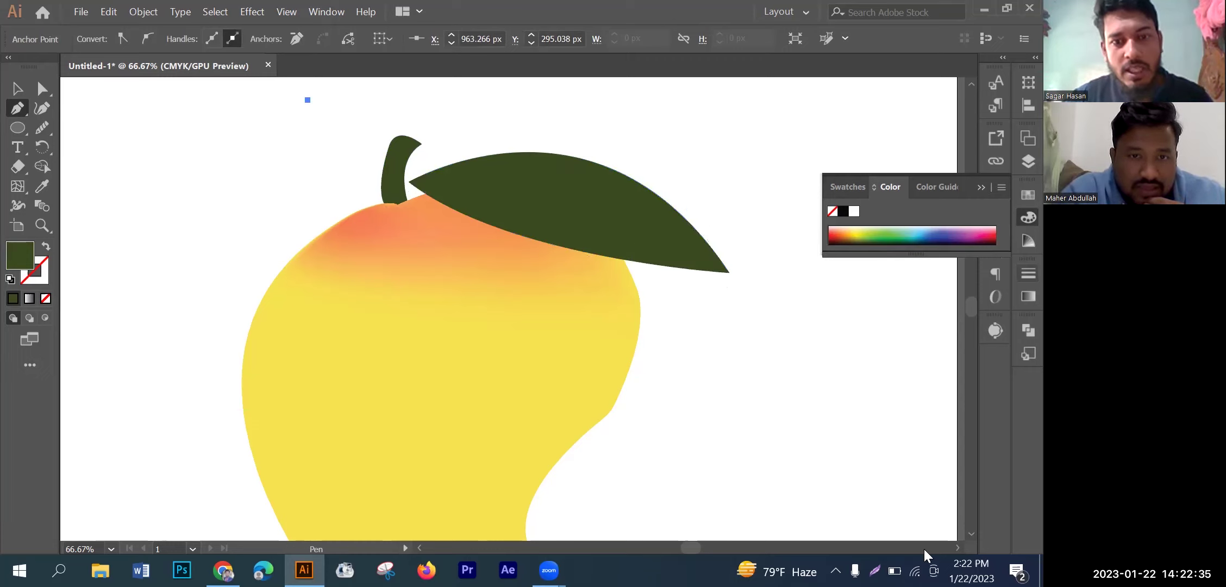
pyautogui.keyDown('ctrl'); pyautogui.click(426, 201); pyautogui.keyUp('ctrl')
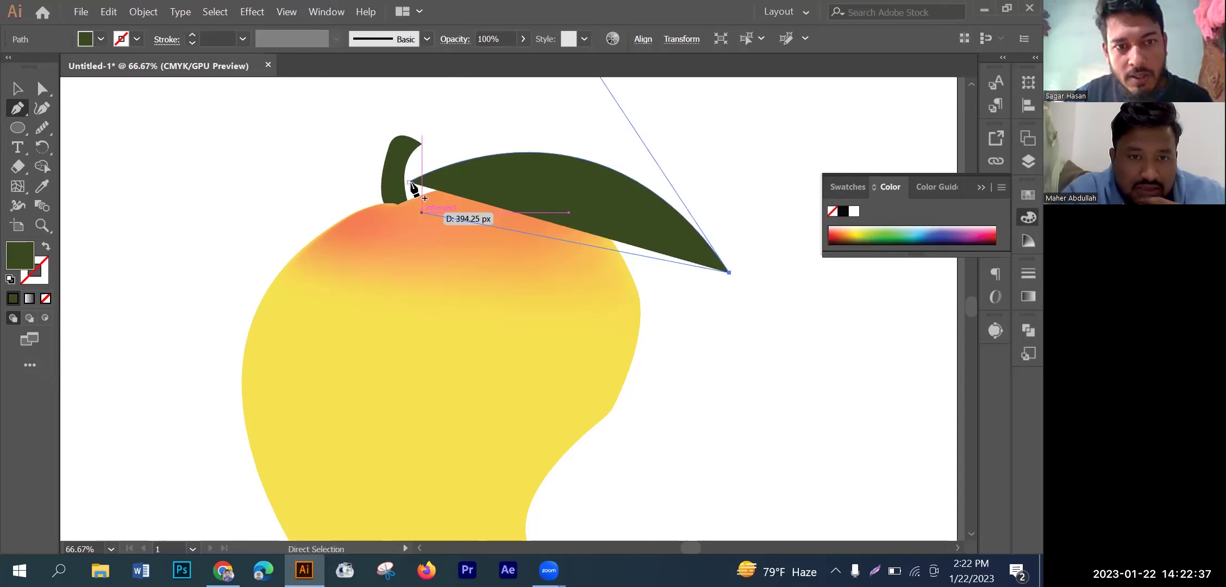
pyautogui.moveTo(408, 183); pyautogui.dragTo(341, 89)
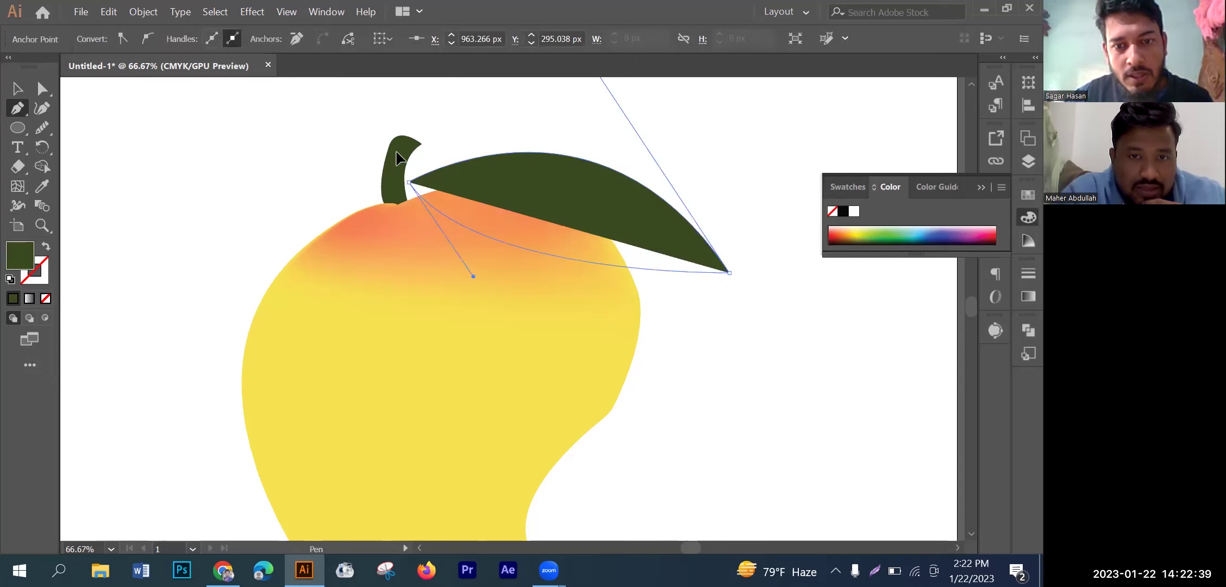
# Step: Reshape the leaf's bottom curve by adjusting its handles
pyautogui.scroll(3, 380, 147)
pyautogui.moveTo(632, 377); pyautogui.dragTo(692, 389)
pyautogui.moveTo(87, 109); pyautogui.dragTo(87, 103)
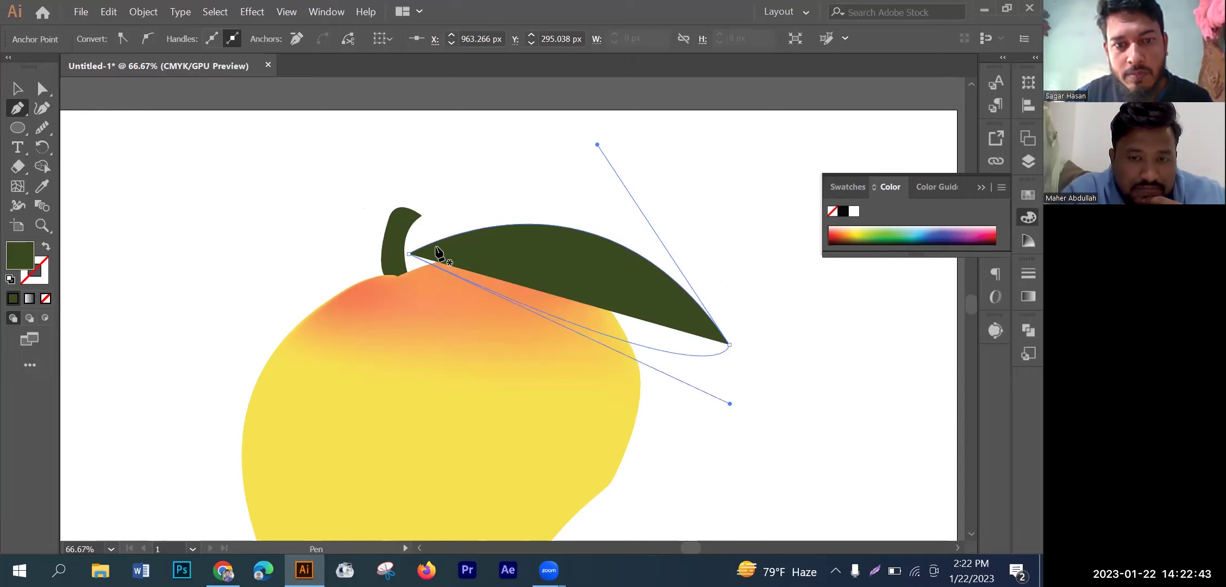
pyautogui.click(17, 88)
# Step: Move the leaf slightly left so it meets the stem
pyautogui.click(519, 210)
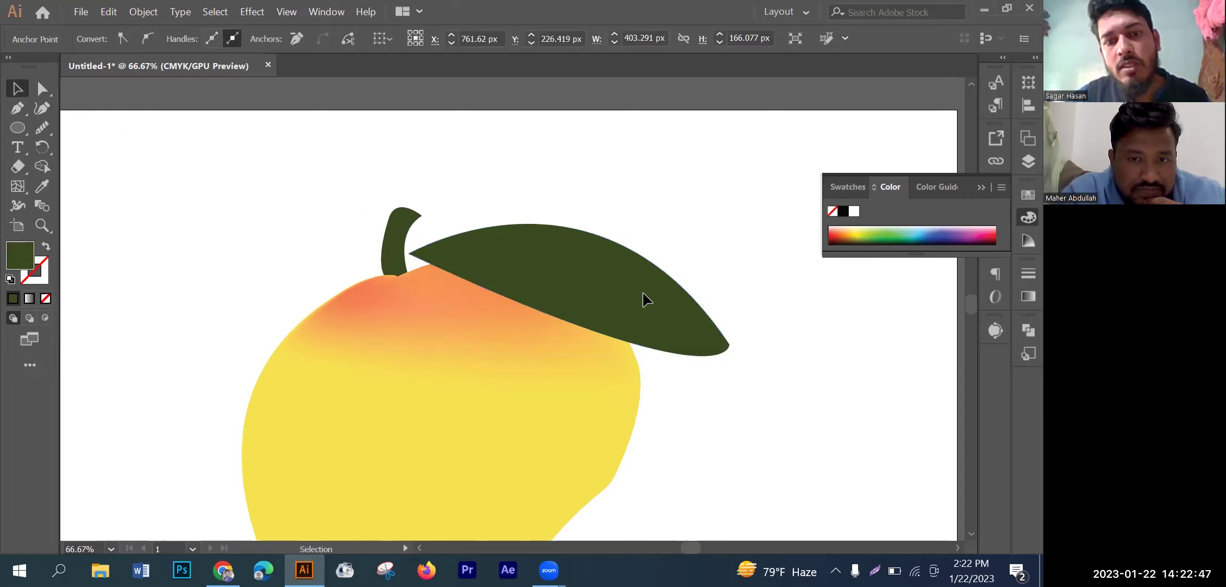
pyautogui.scroll(-2, 519, 208)
pyautogui.keyDown('alt'); pyautogui.scroll(1, 450, 235); pyautogui.keyUp('alt')
pyautogui.moveTo(450, 228); pyautogui.dragTo(427, 235)
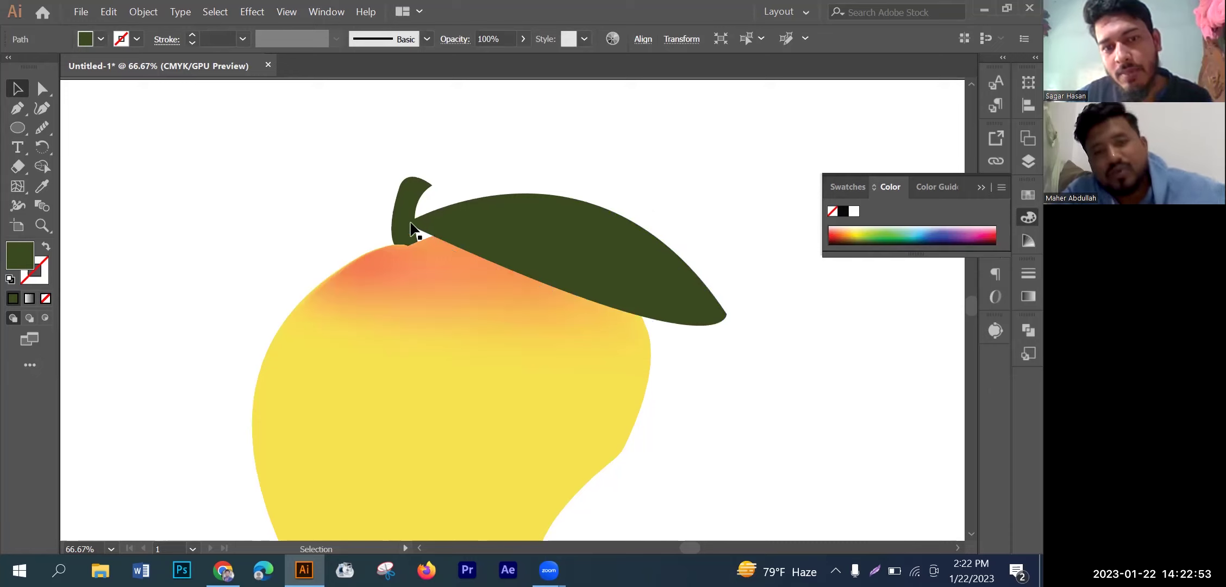
pyautogui.hotkey('ctrl', 'shift', 'a')
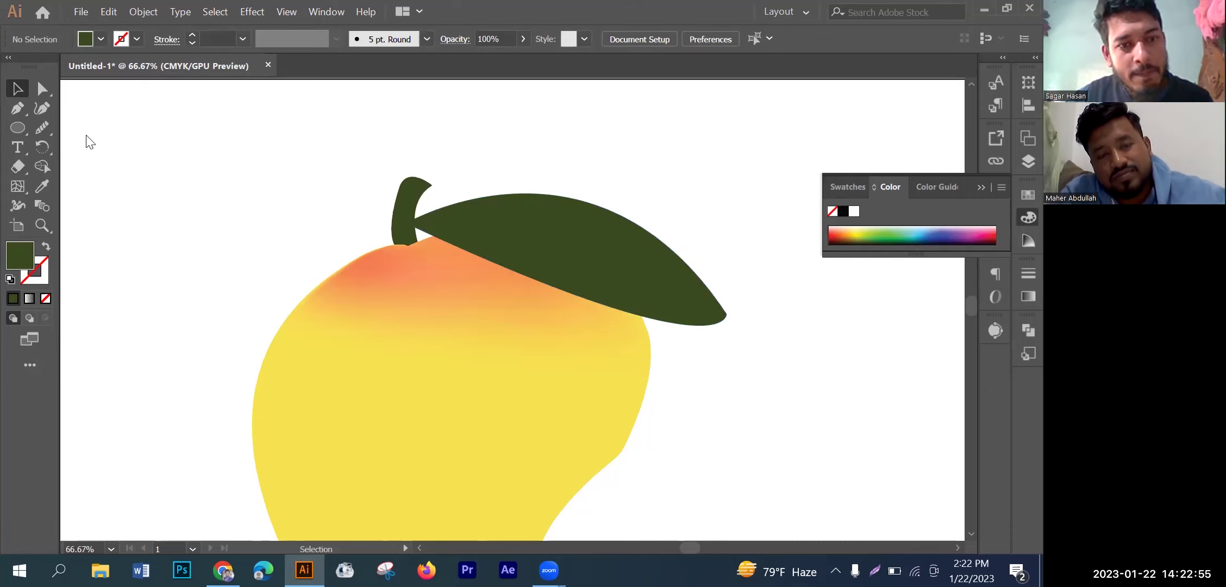
# Step: Draw a curved vein line along the leaf from the stem end to the tip
pyautogui.press('p')
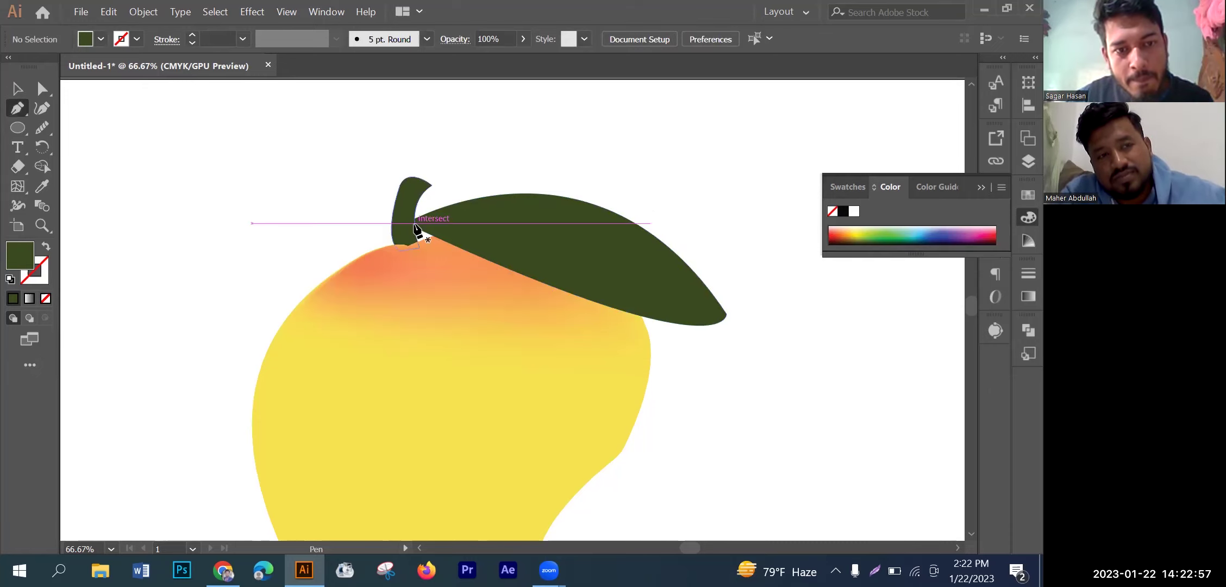
pyautogui.click(406, 223)
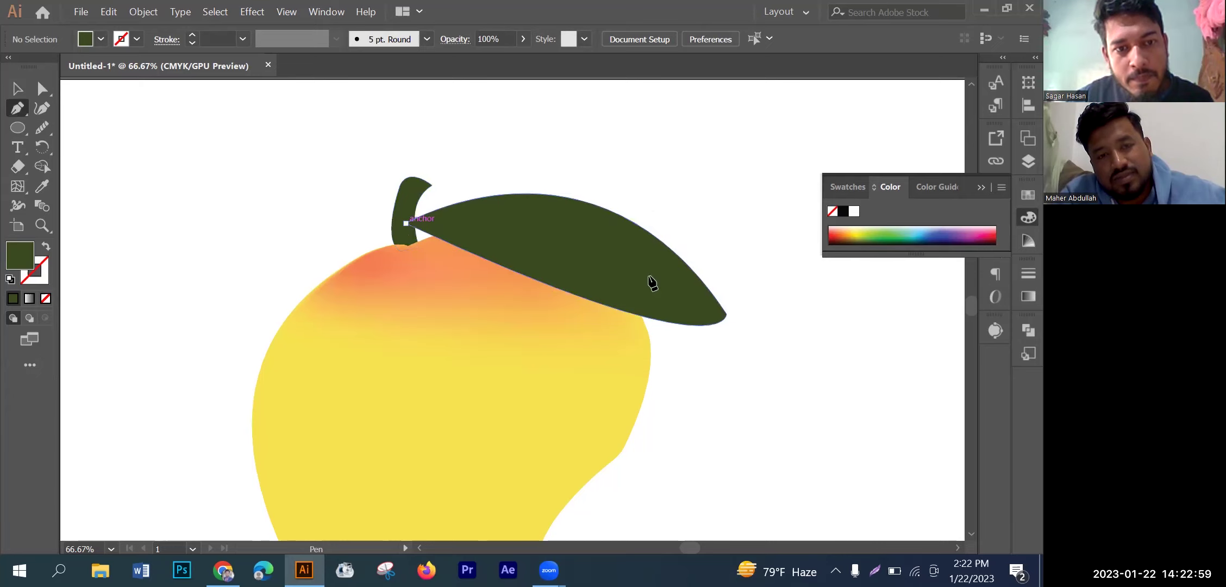
pyautogui.click(726, 313)
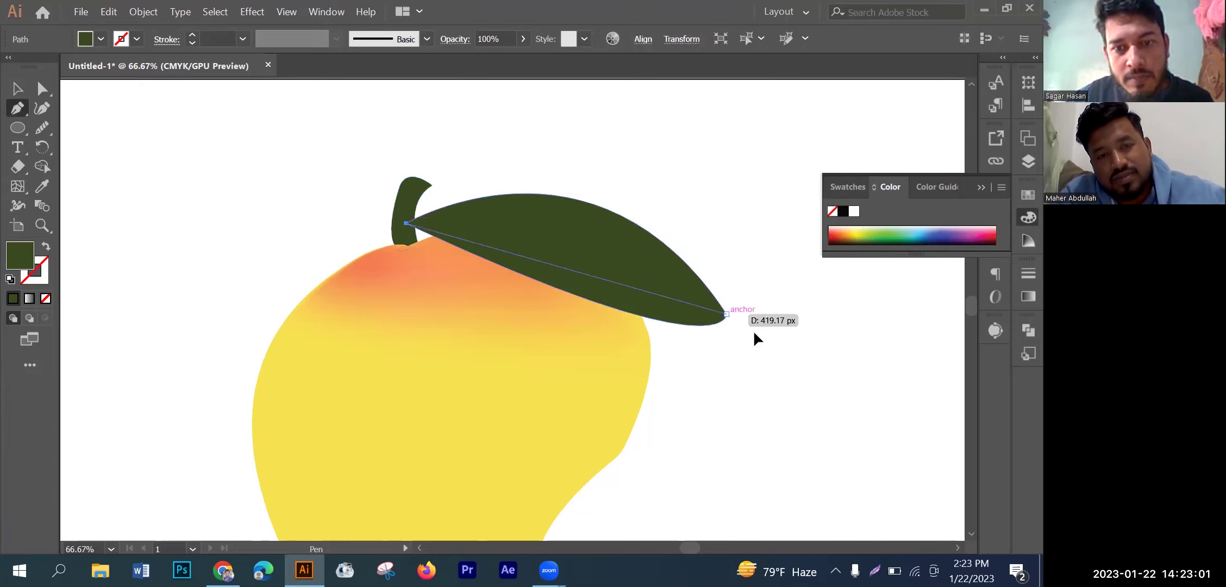
pyautogui.moveTo(754, 337); pyautogui.dragTo(823, 381)
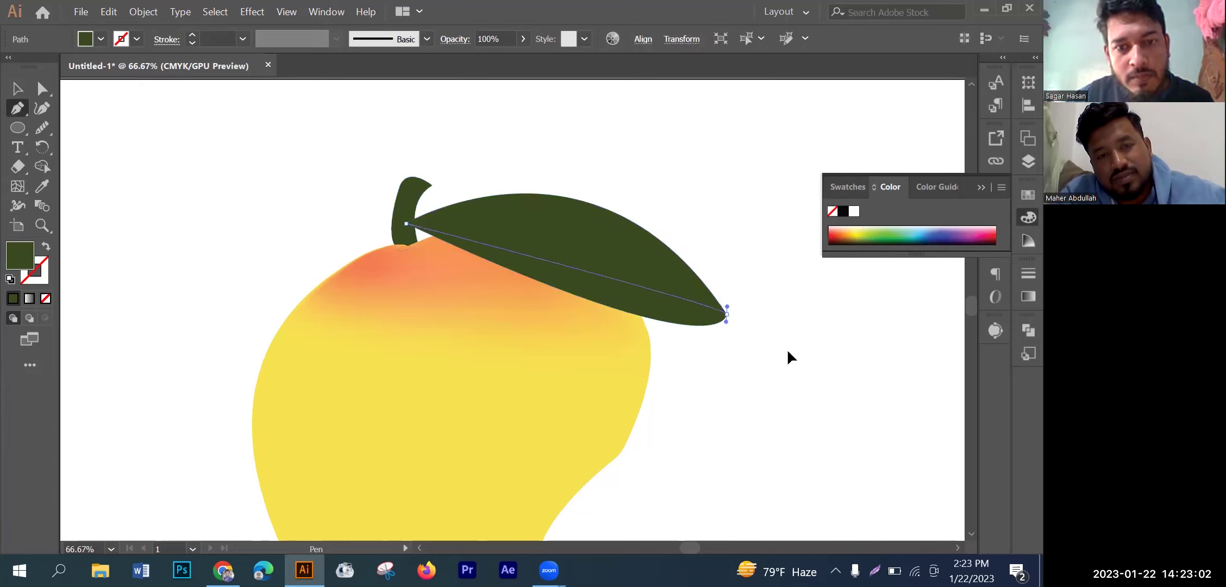
pyautogui.click(727, 313)
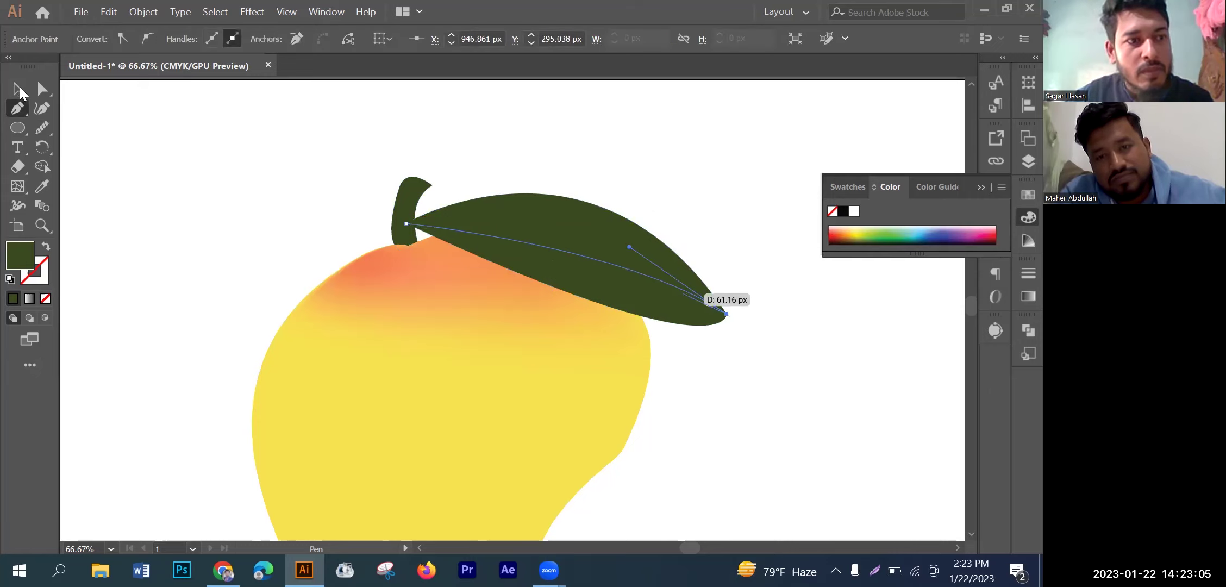
pyautogui.press('v')
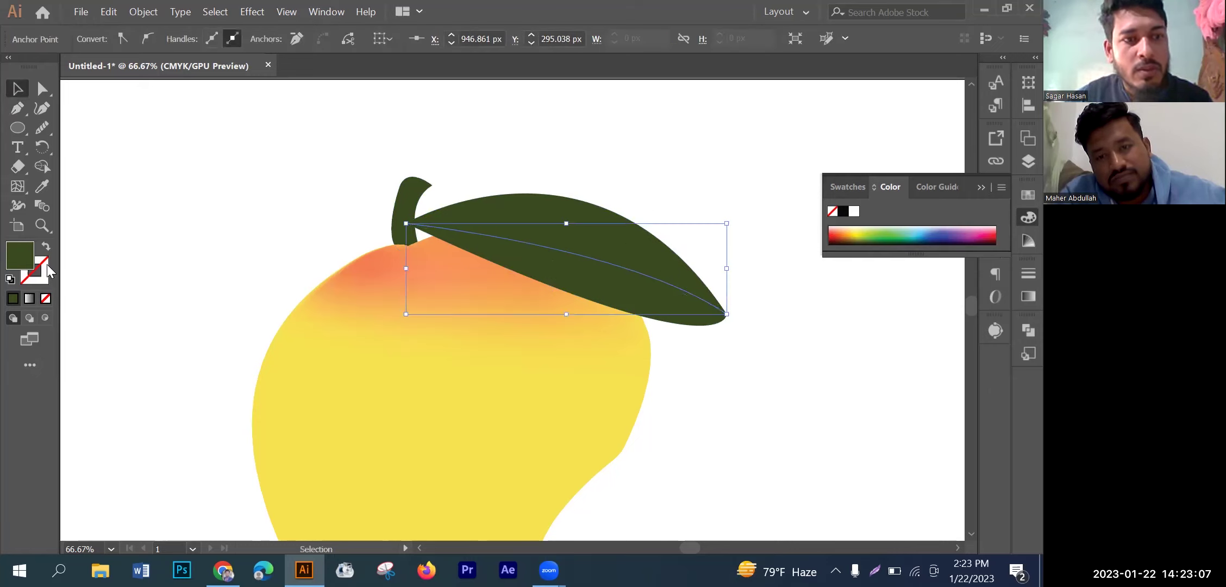
# Step: Make the vein a stroke-only line coloured FCFCFC, then deselect
pyautogui.hotkey('shift', 'x')
pyautogui.press('x')
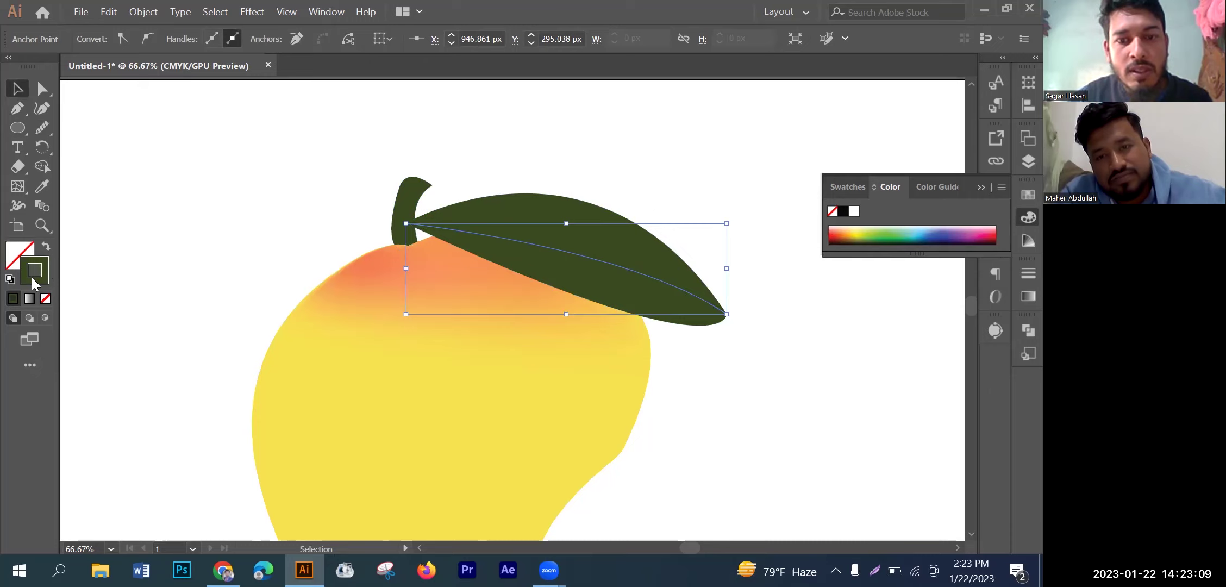
pyautogui.doubleClick(32, 279)
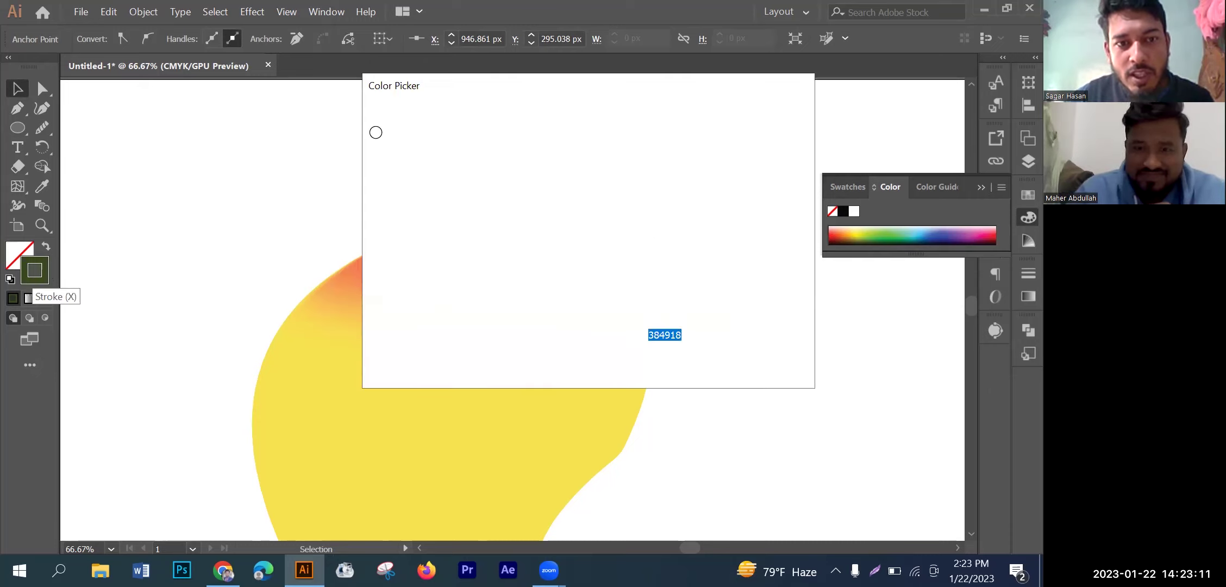
pyautogui.write('fcfcfc')
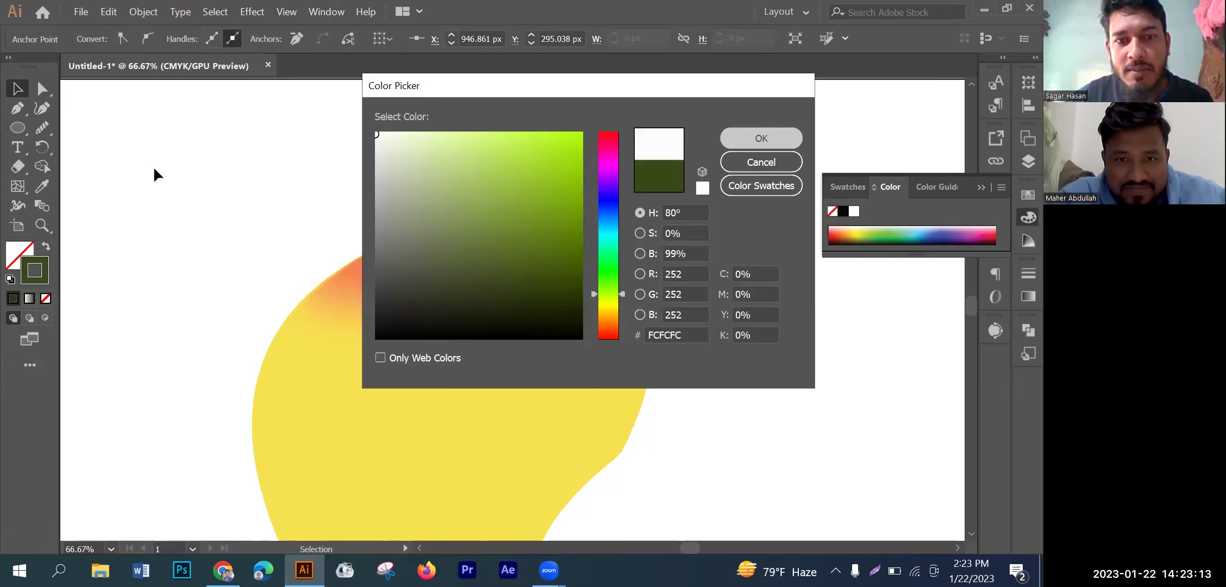
pyautogui.press('Return')
pyautogui.click(734, 246)
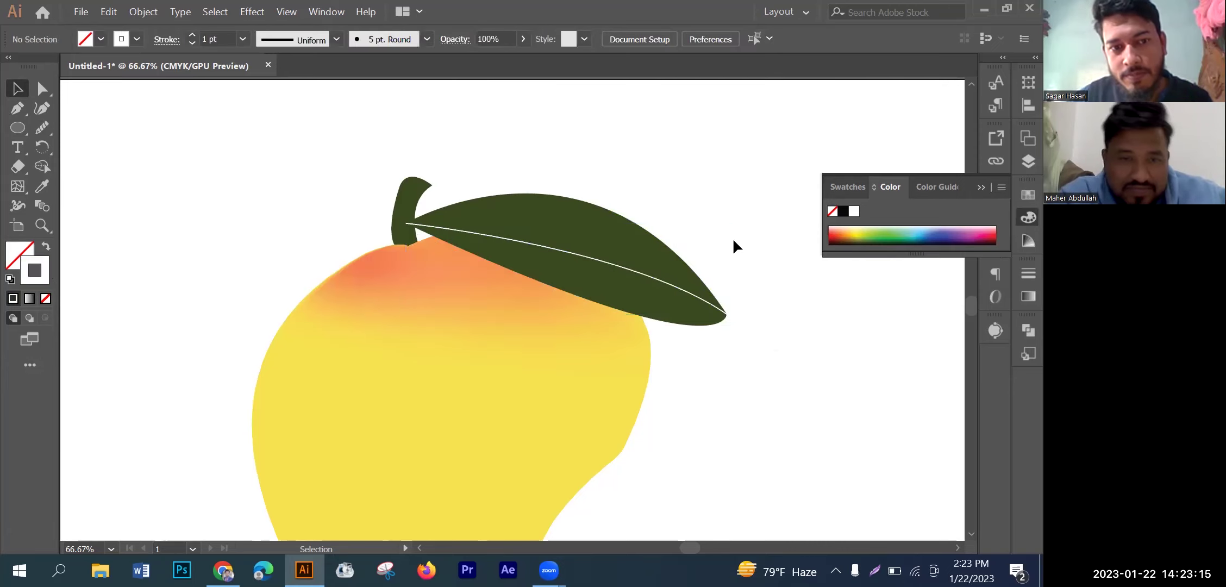
# Step: Bring the mango body to front so the leaf base tucks behind it
pyautogui.moveTo(324, 188); pyautogui.dragTo(401, 288)
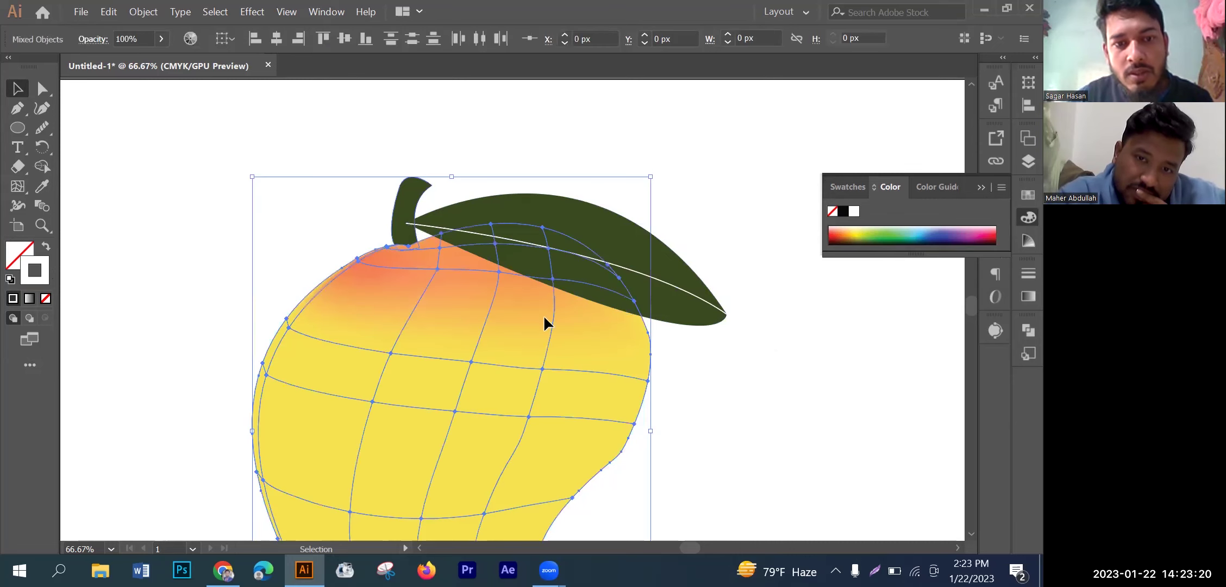
pyautogui.rightClick(523, 397)
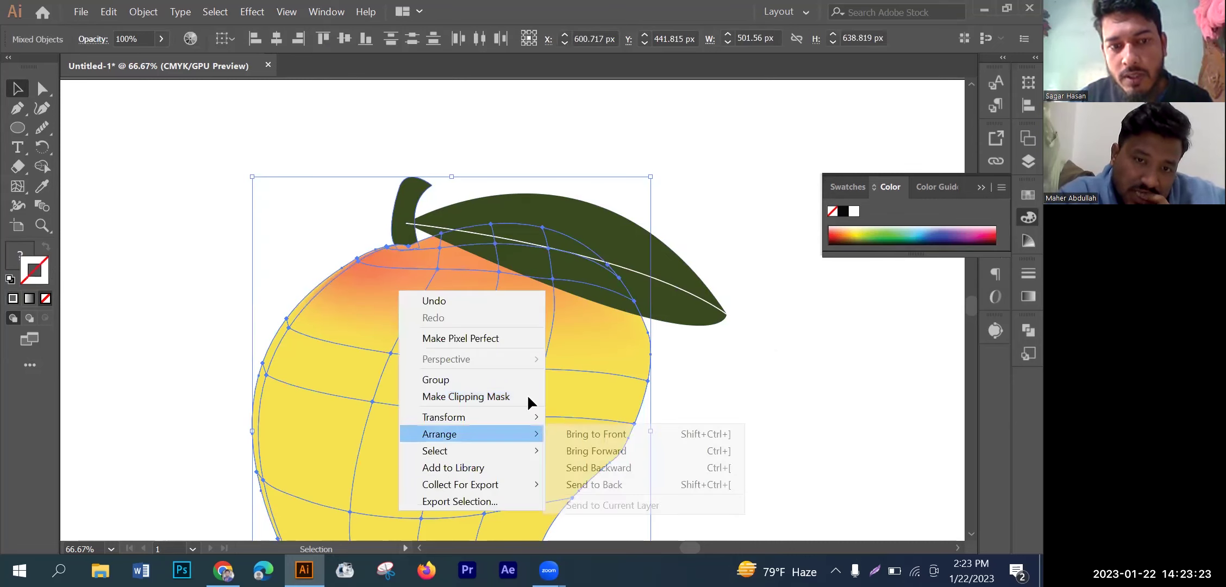
pyautogui.click(199, 163)
pyautogui.click(199, 163)
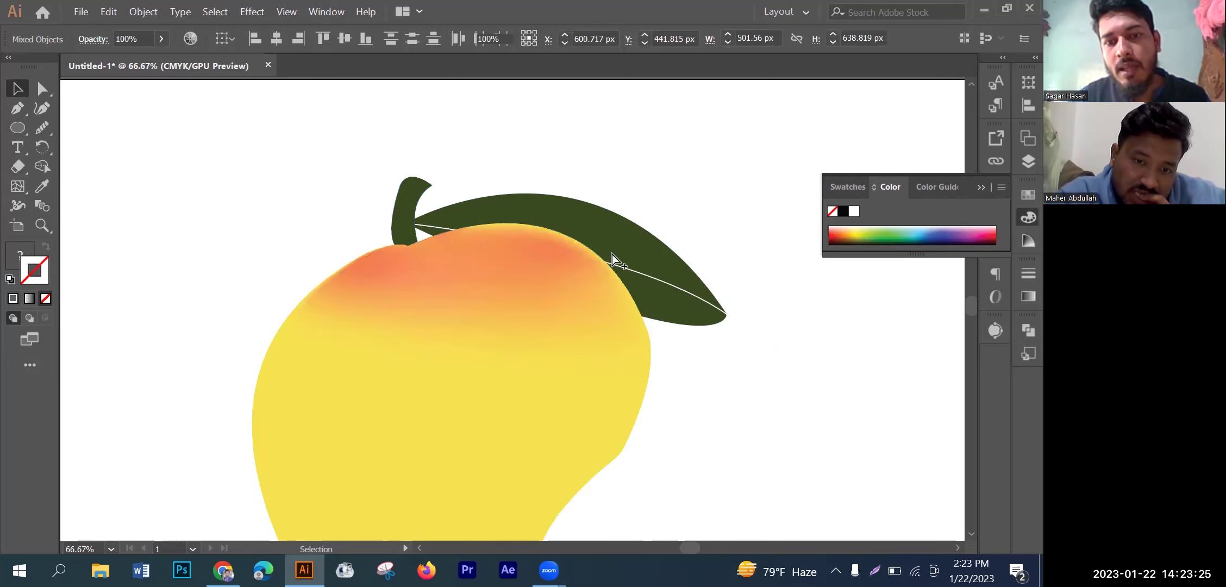
# Step: Check the new stacking by selecting and deselecting the mango
pyautogui.scroll(3, 612, 255)
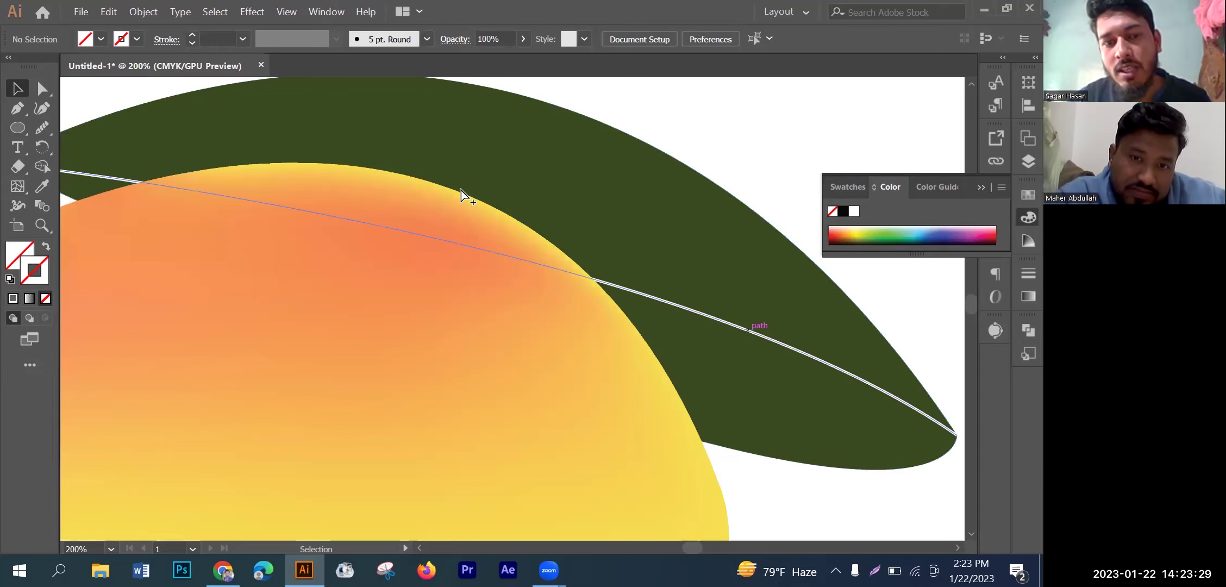
pyautogui.scroll(-3, 461, 191)
pyautogui.scroll(-2, 424, 315)
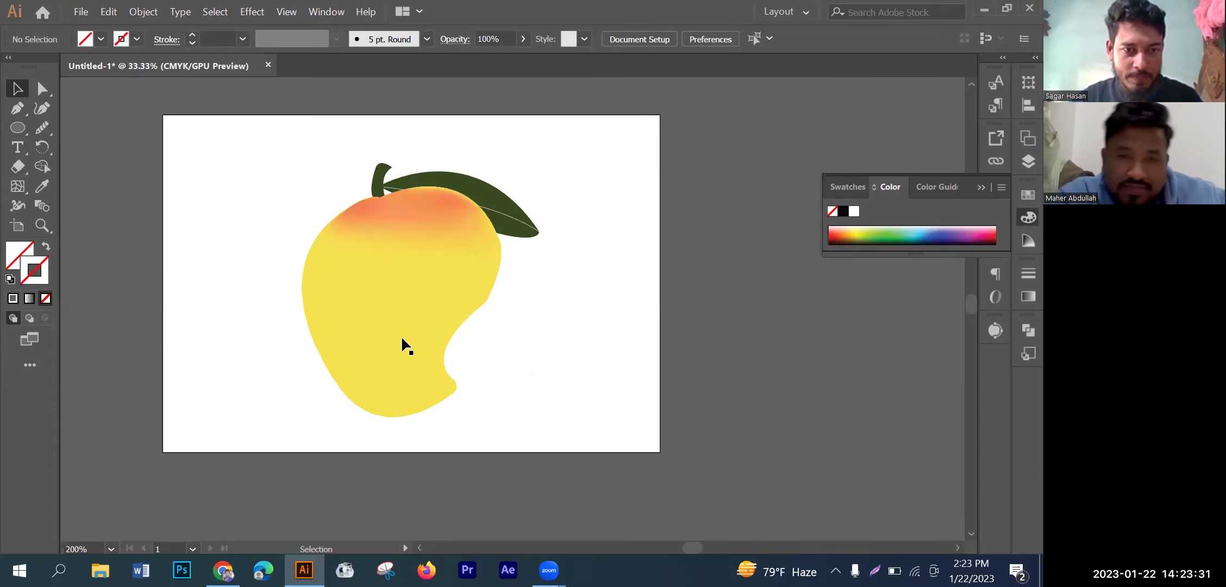
pyautogui.click(401, 336)
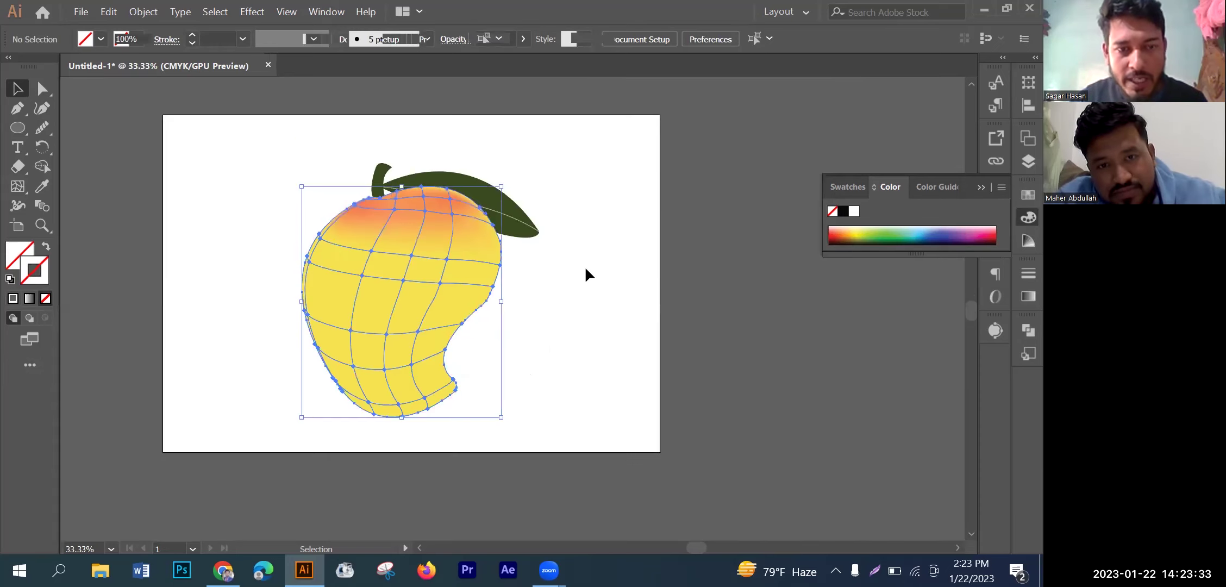
pyautogui.click(585, 272)
pyautogui.scroll(-1, 446, 228)
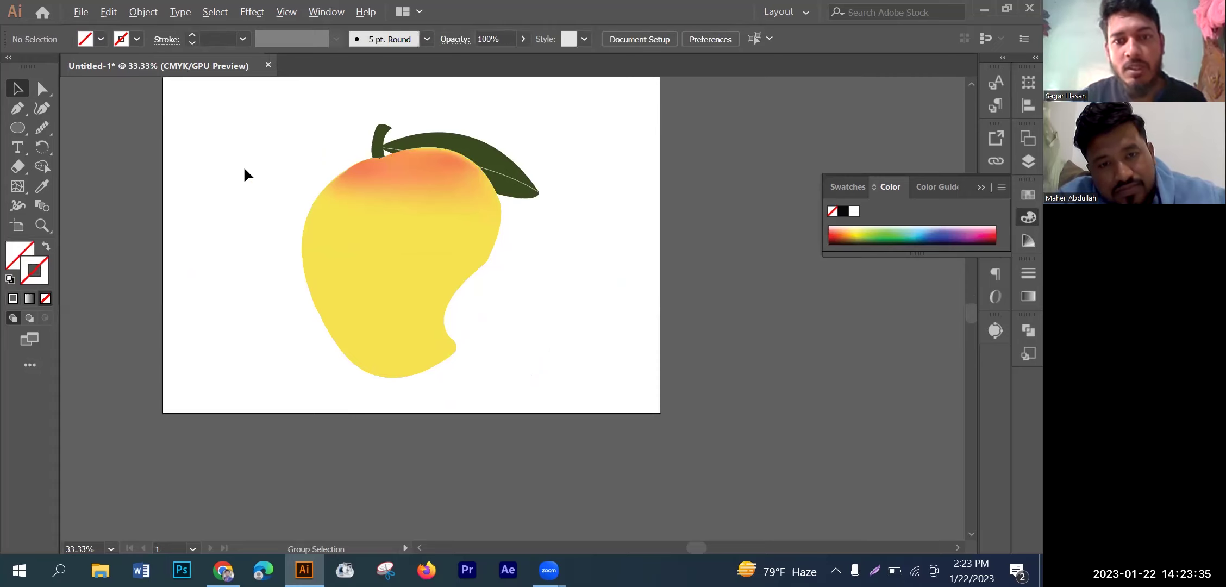
pyautogui.scroll(1, 244, 173)
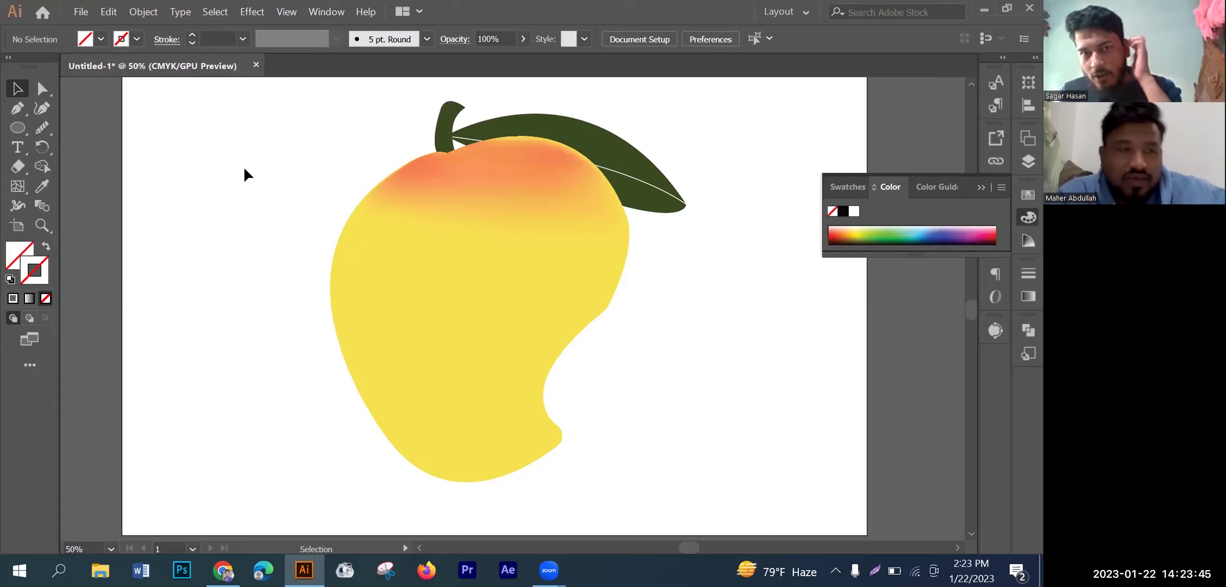
# Step: Reselect the mango mesh object and switch to the Mesh tool
pyautogui.click(388, 243)
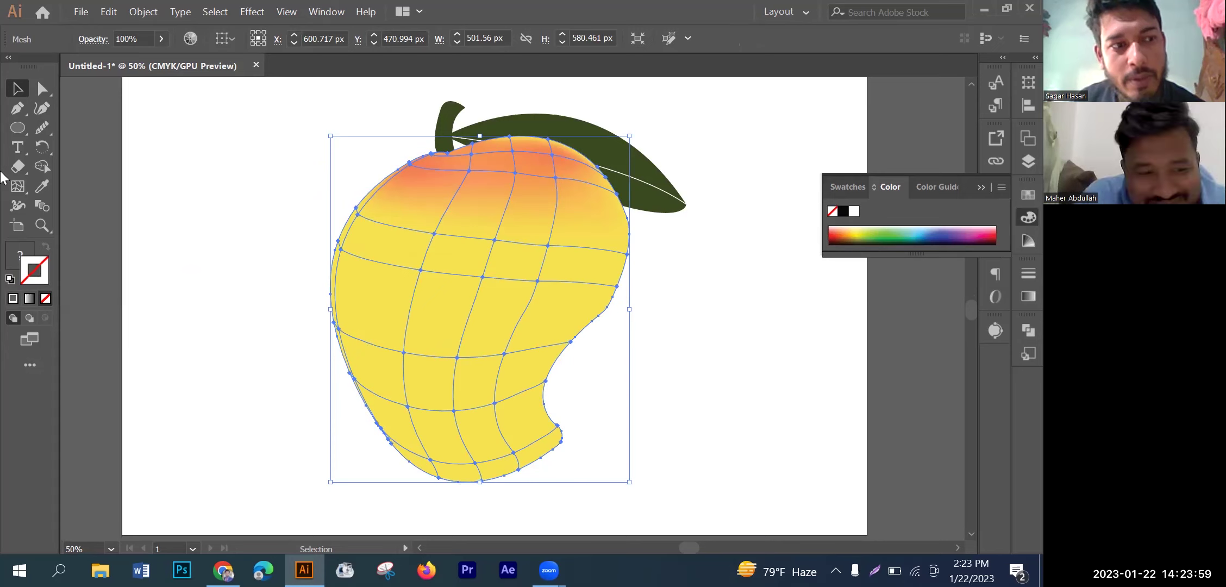
pyautogui.click(190, 176)
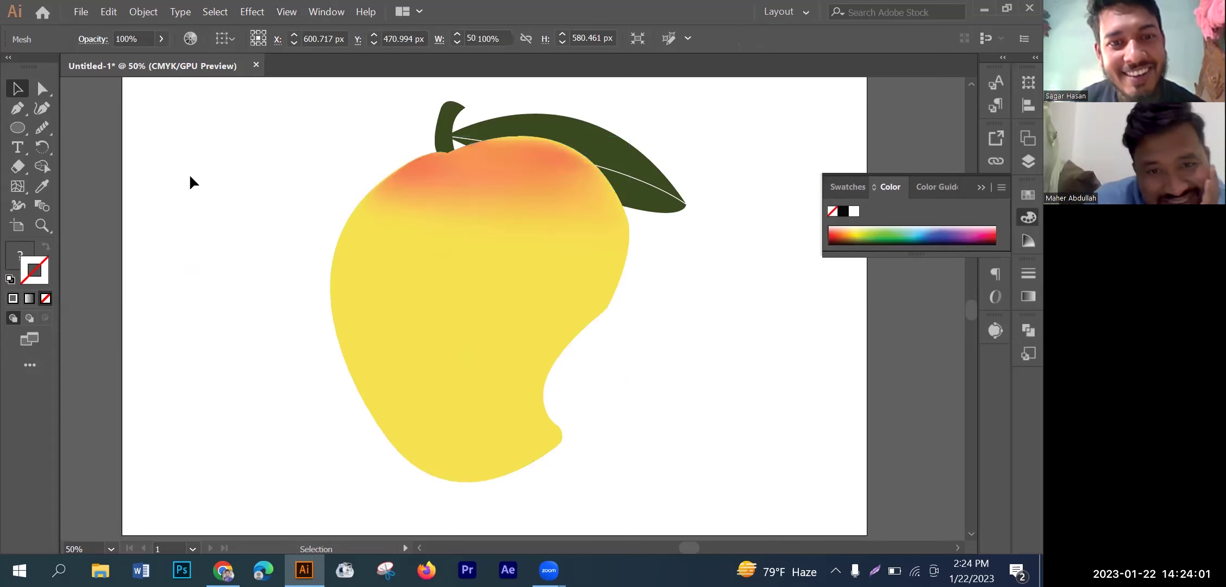
pyautogui.click(433, 182)
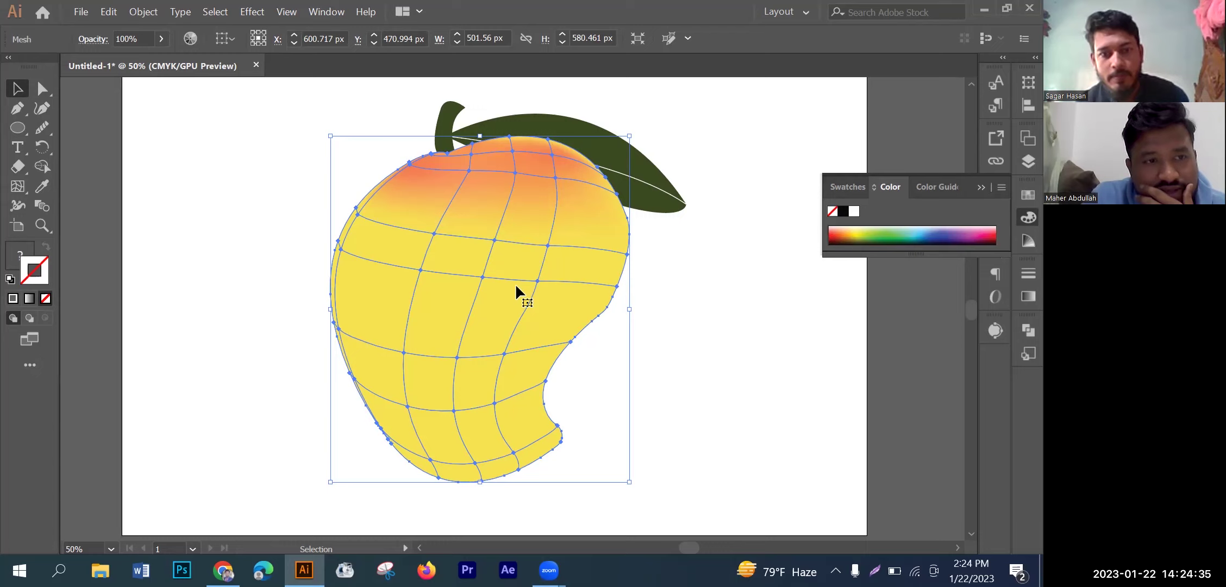
pyautogui.click(18, 187)
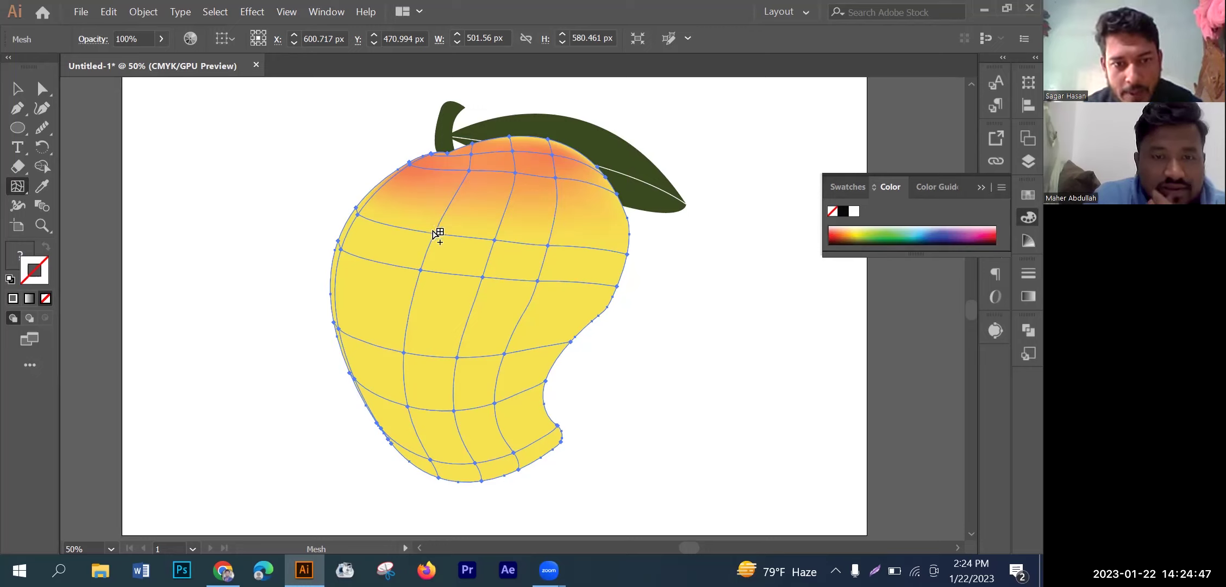
# Step: Add a mesh point on the mango's upper left below the blush and select that point
pyautogui.click(436, 232)
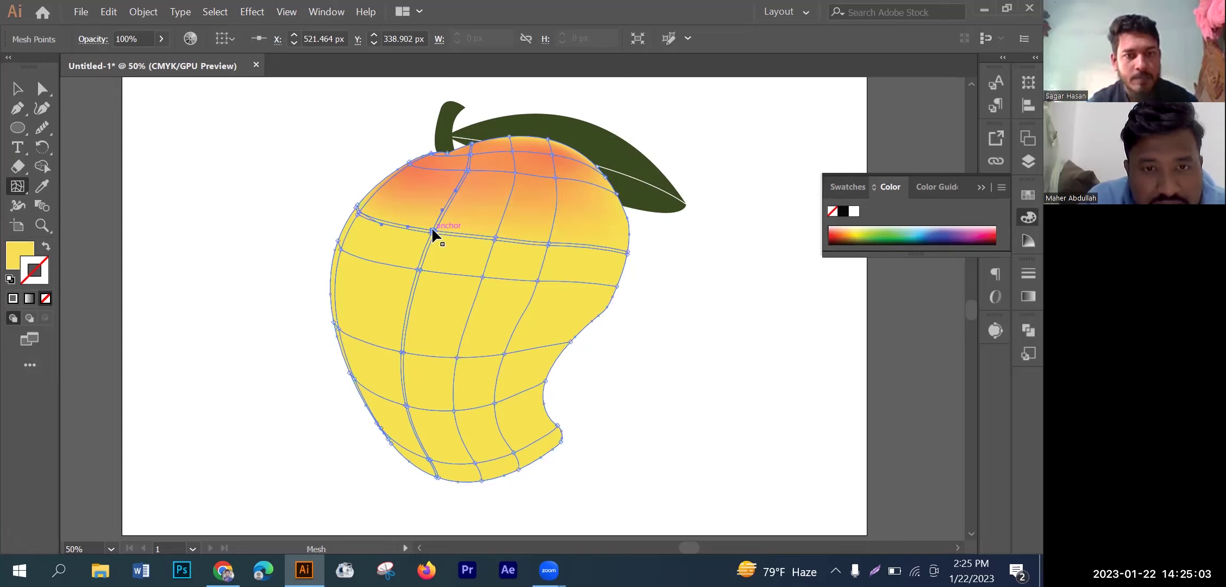
pyautogui.press('ctrl')
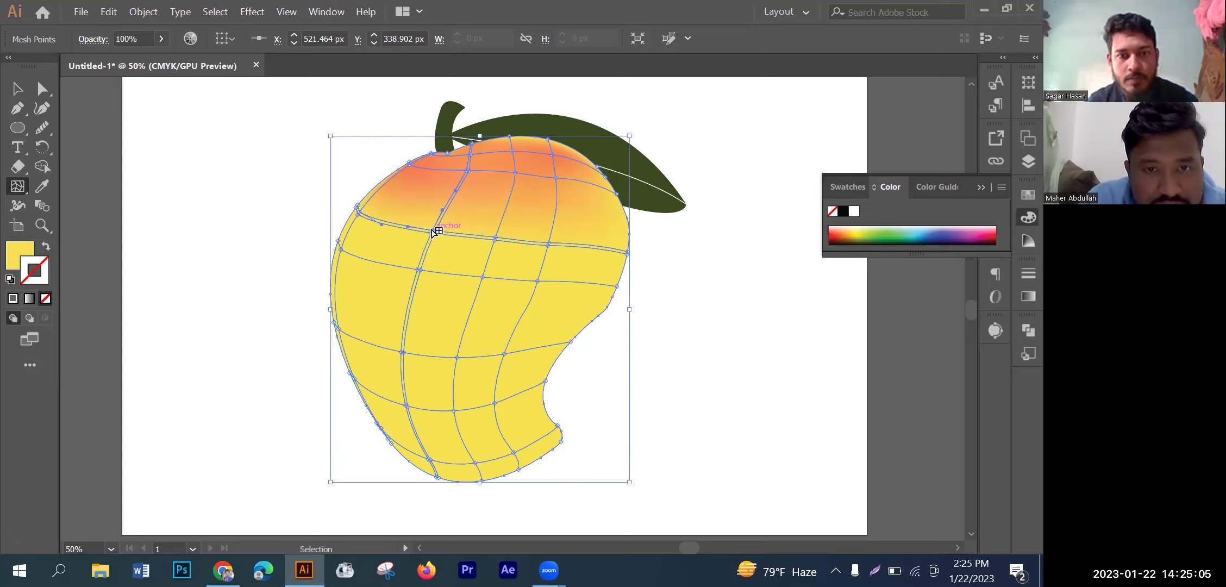
pyautogui.click(433, 231)
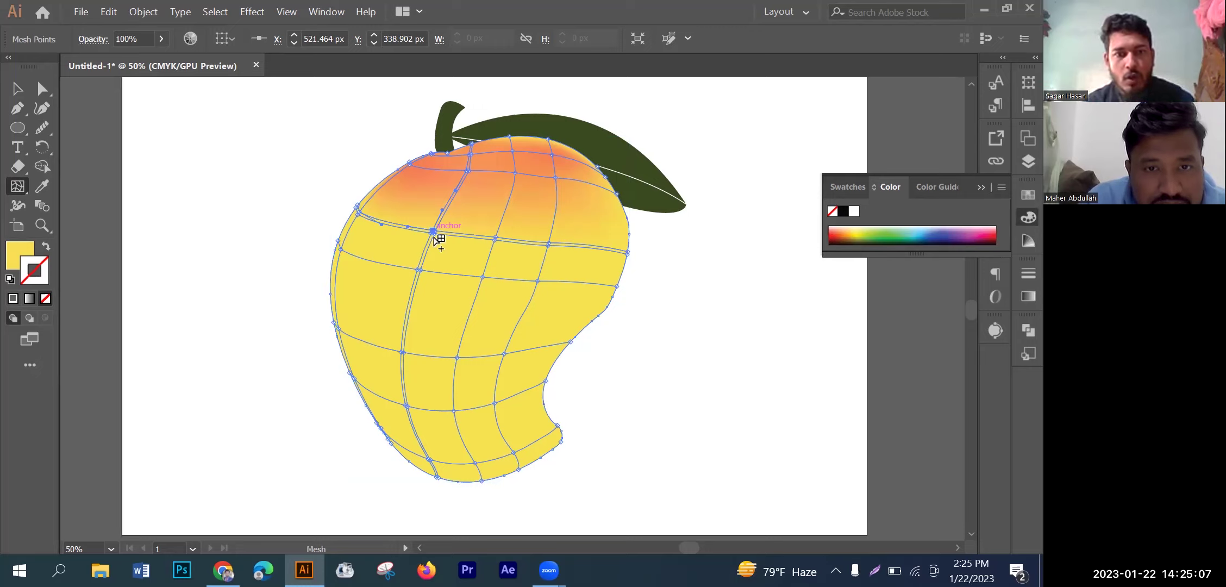
pyautogui.press('ctrl')
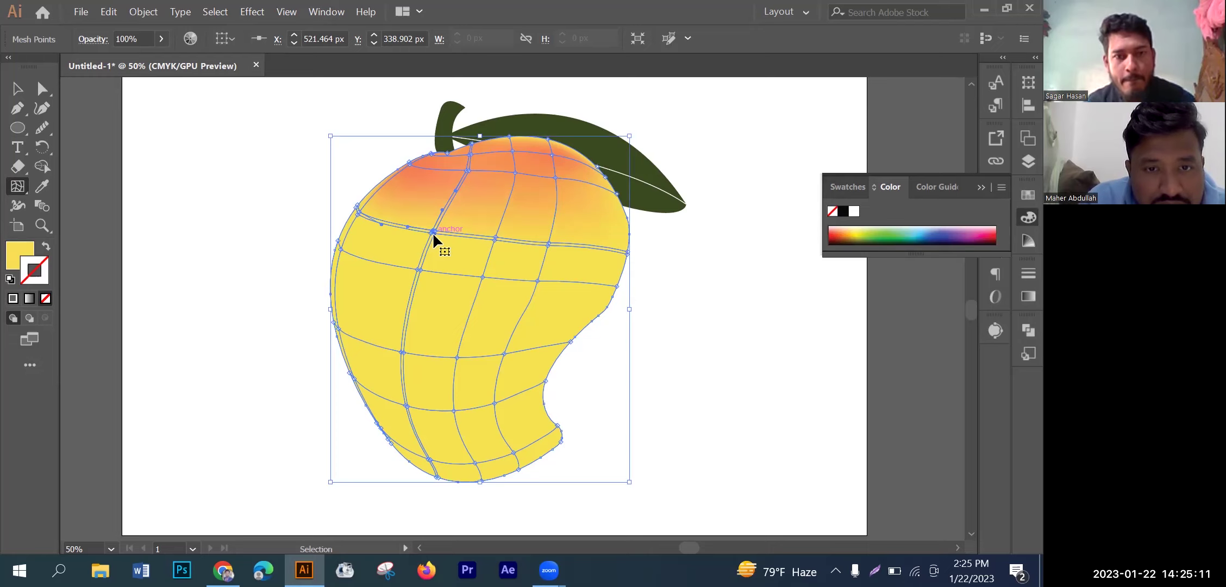
pyautogui.keyDown('ctrl'); pyautogui.click(433, 233); pyautogui.keyUp('ctrl')
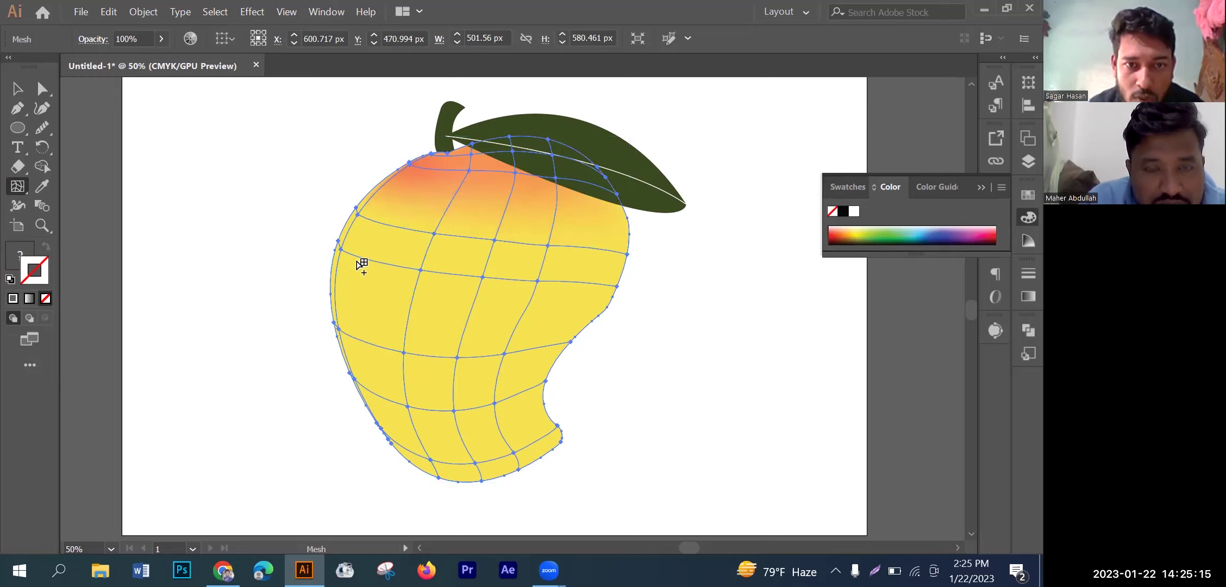
pyautogui.keyDown('ctrl'); pyautogui.click(337, 270); pyautogui.keyUp('ctrl')
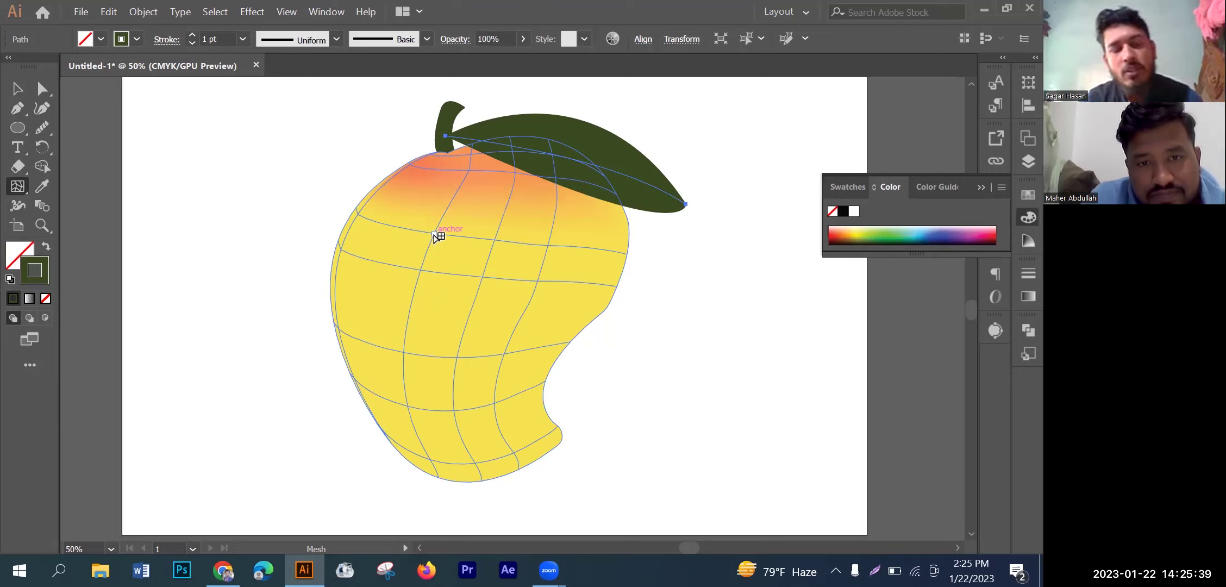
pyautogui.click(437, 236)
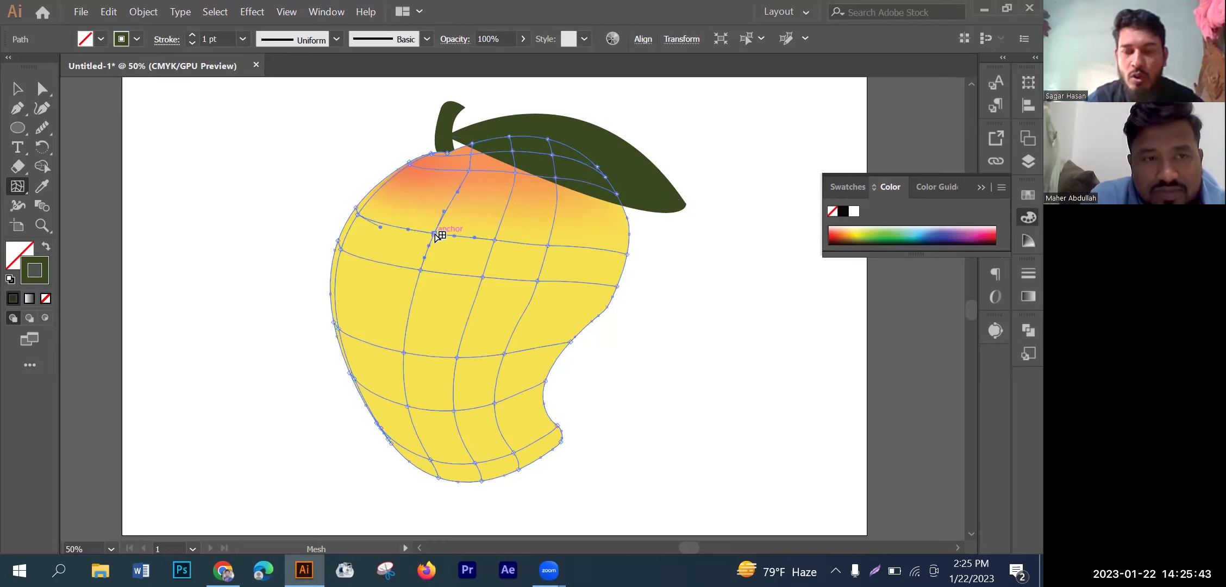
pyautogui.click(438, 236)
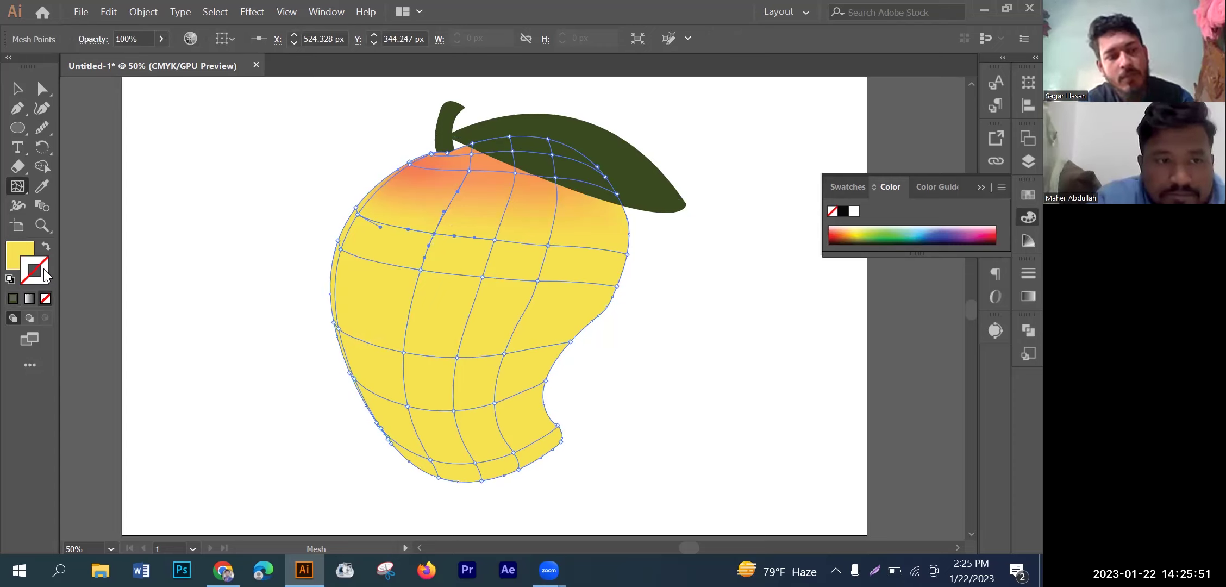
# Step: Colour the selected top mesh point a deep red through the Fill Color Picker
pyautogui.click(30, 254)
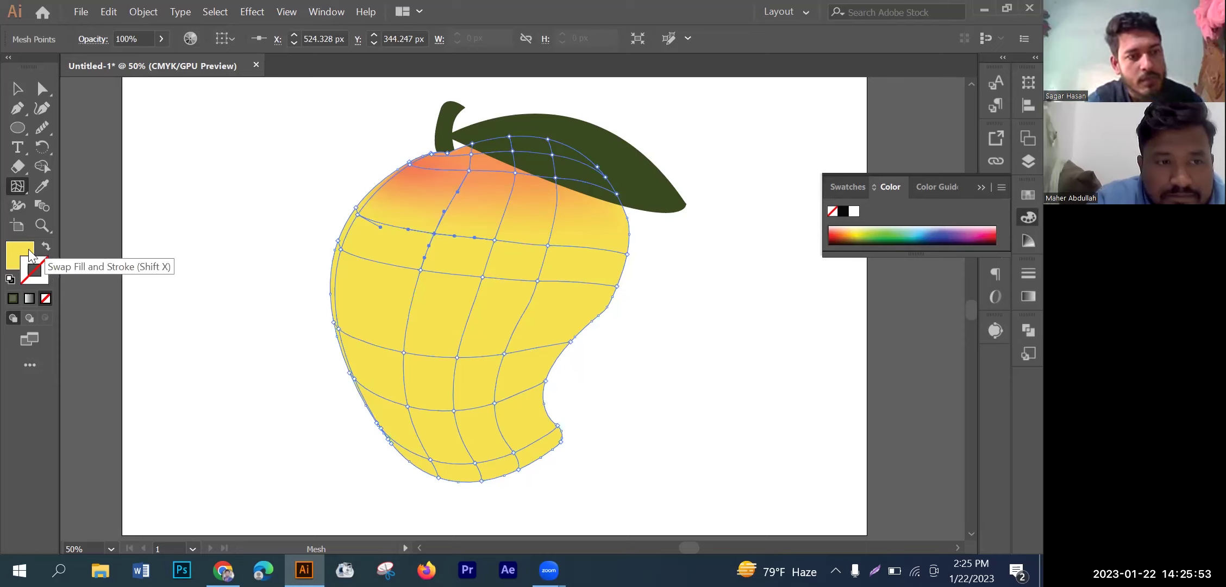
pyautogui.click(23, 254)
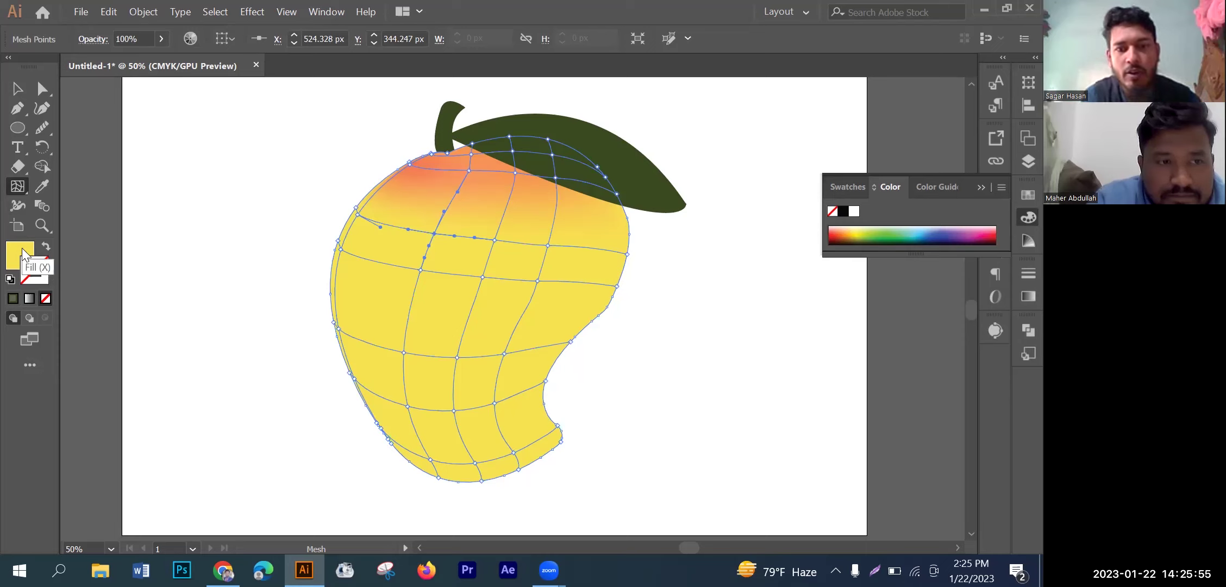
pyautogui.doubleClick(23, 254)
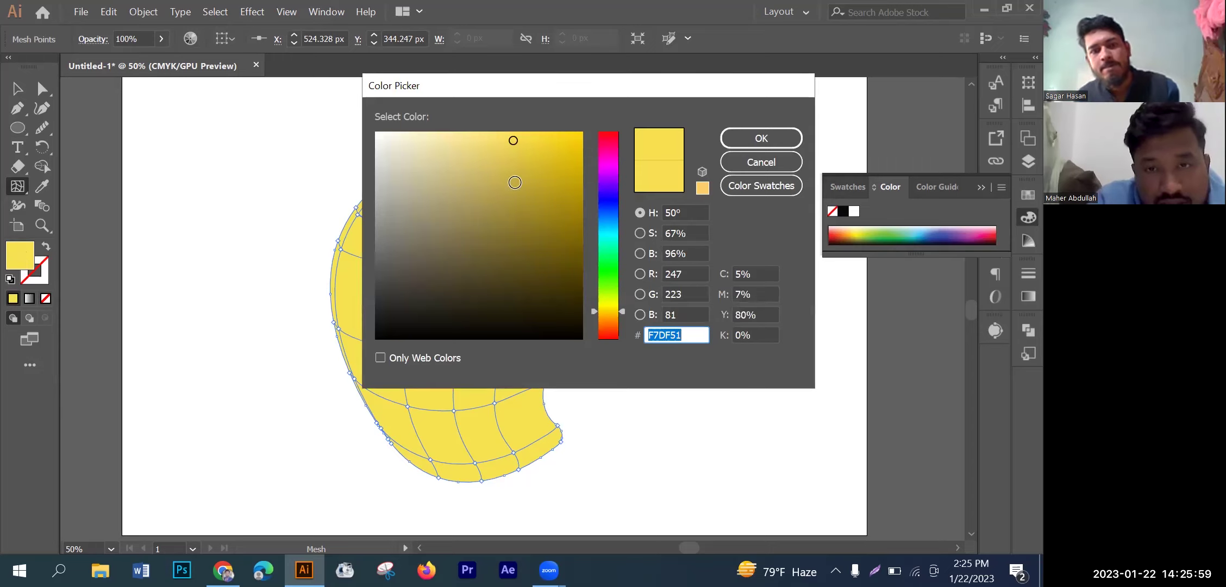
pyautogui.click(623, 309)
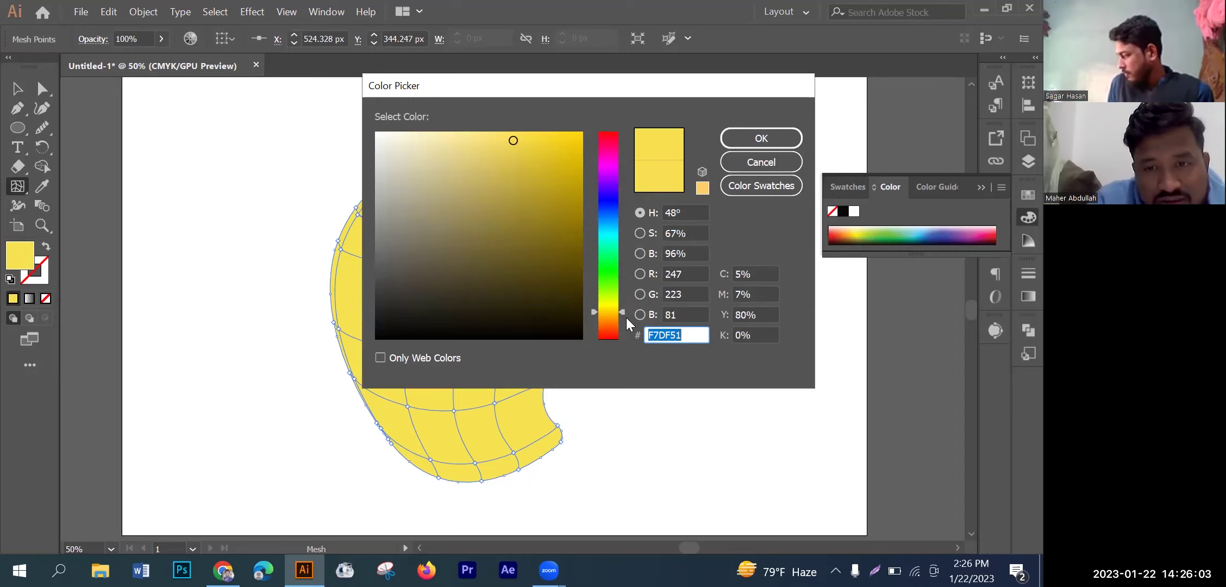
pyautogui.click(623, 313)
pyautogui.moveTo(627, 344); pyautogui.dragTo(622, 319)
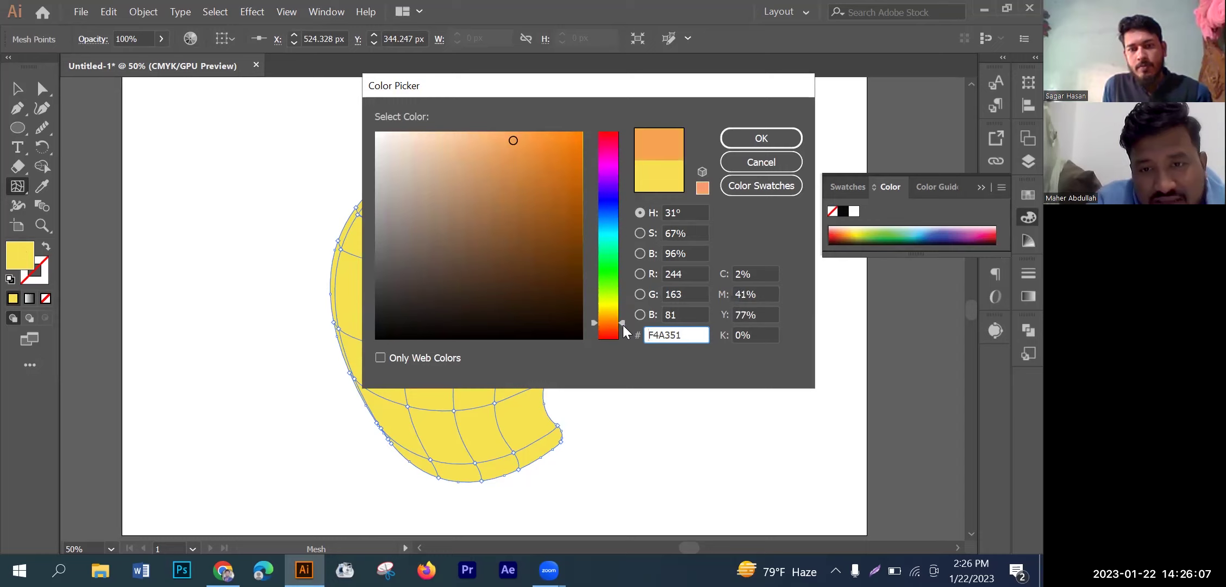
pyautogui.click(622, 324)
pyautogui.moveTo(625, 331); pyautogui.dragTo(626, 340)
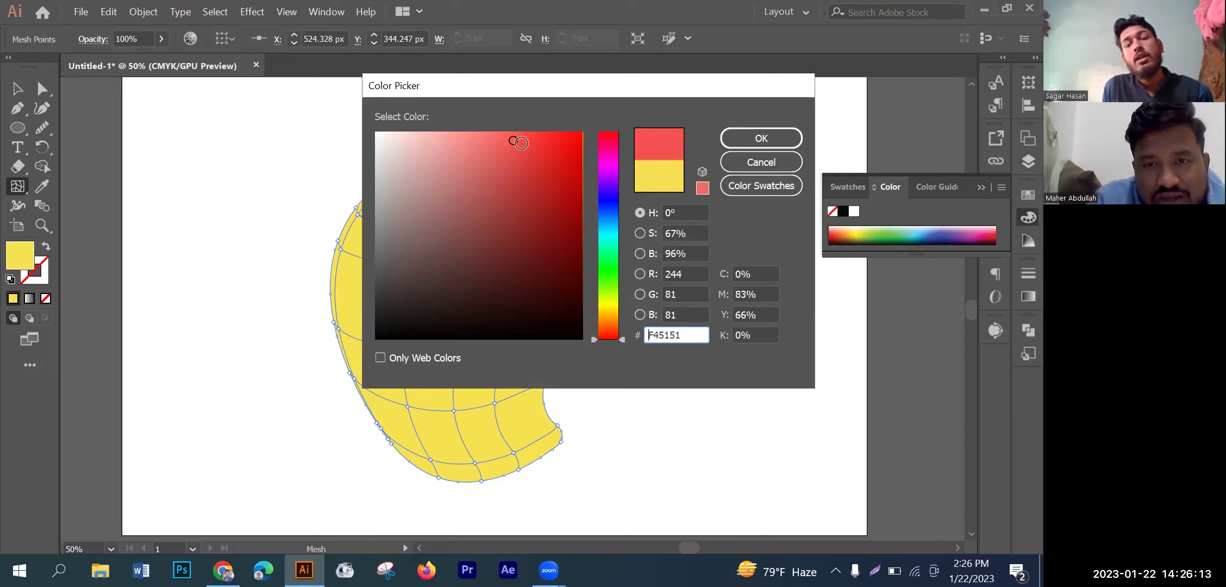
pyautogui.moveTo(536, 160); pyautogui.dragTo(545, 165)
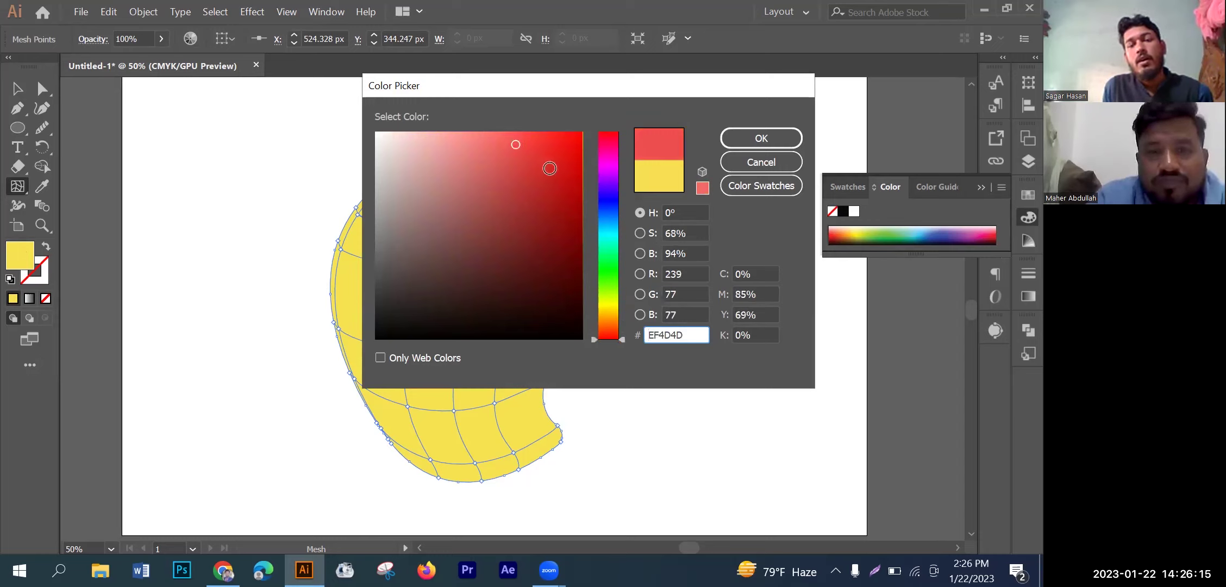
pyautogui.click(549, 168)
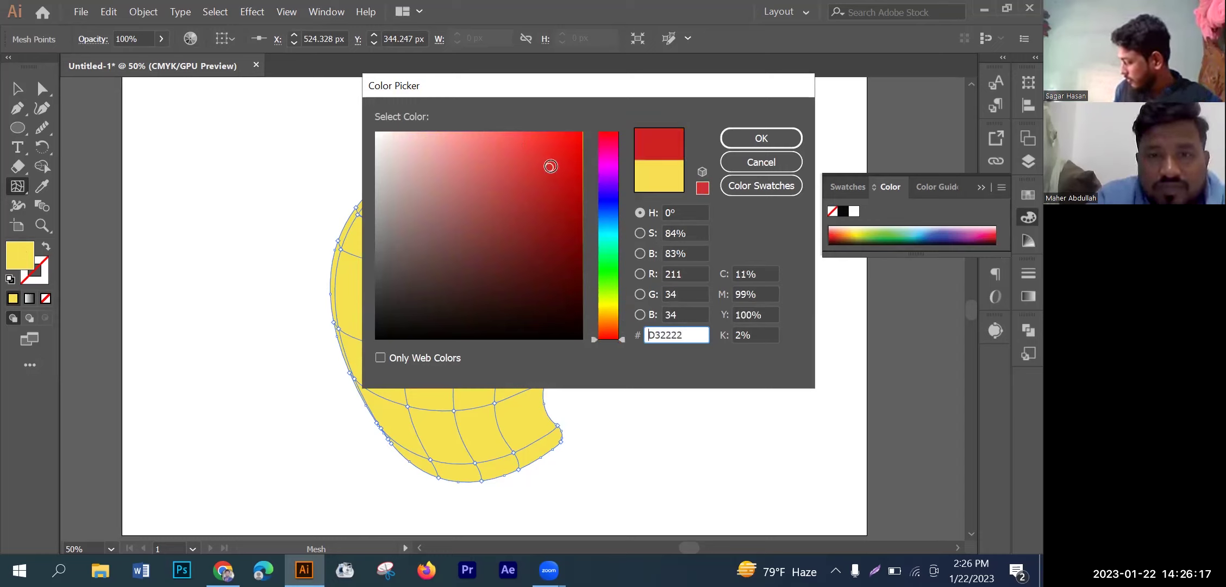
pyautogui.click(555, 171)
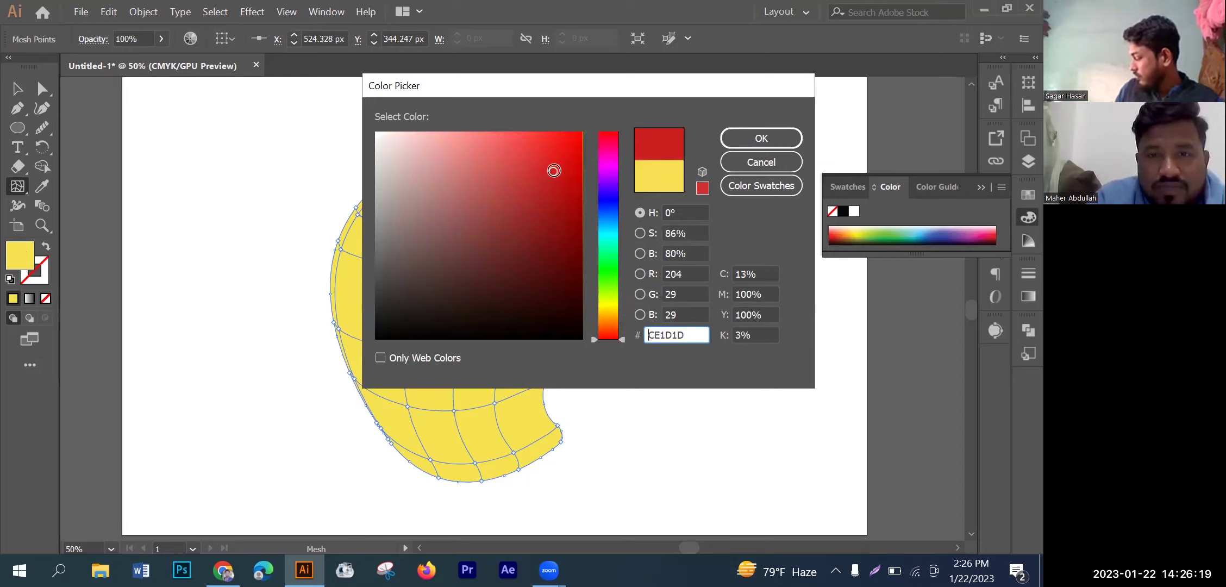
pyautogui.click(754, 140)
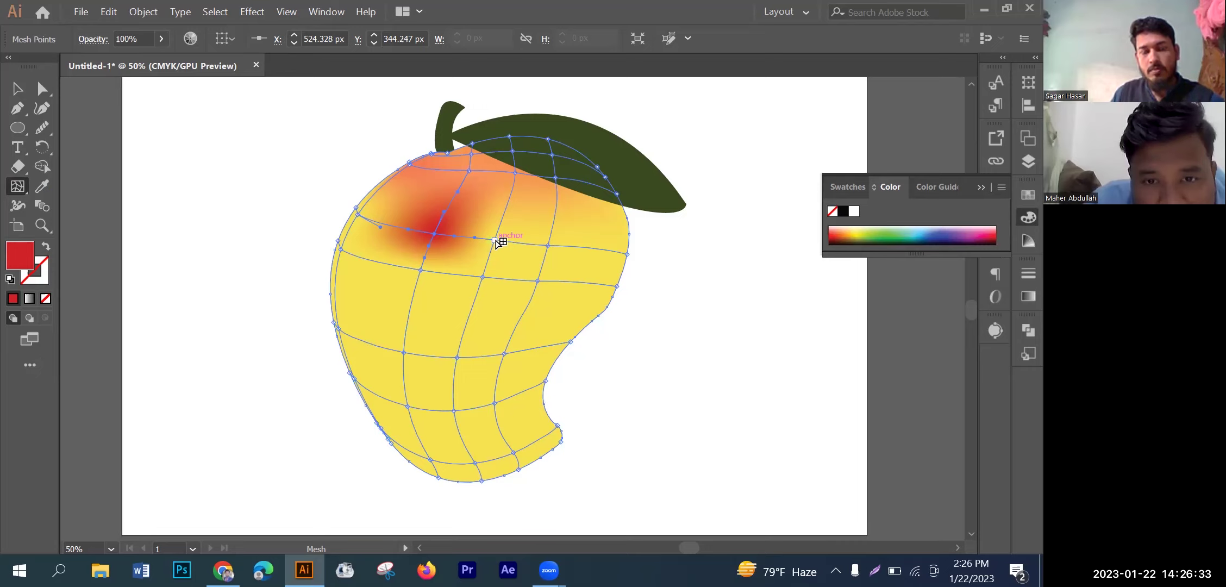
# Step: Add a mesh point beside the top blush and start picking an orange-red for it
pyautogui.click(496, 241)
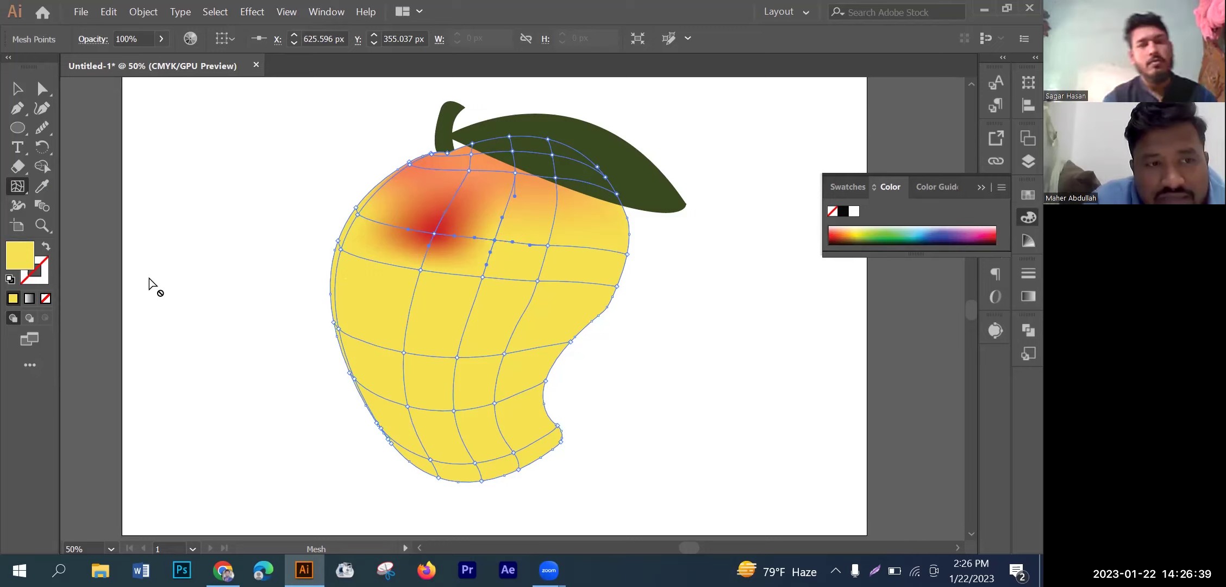
pyautogui.click(494, 240)
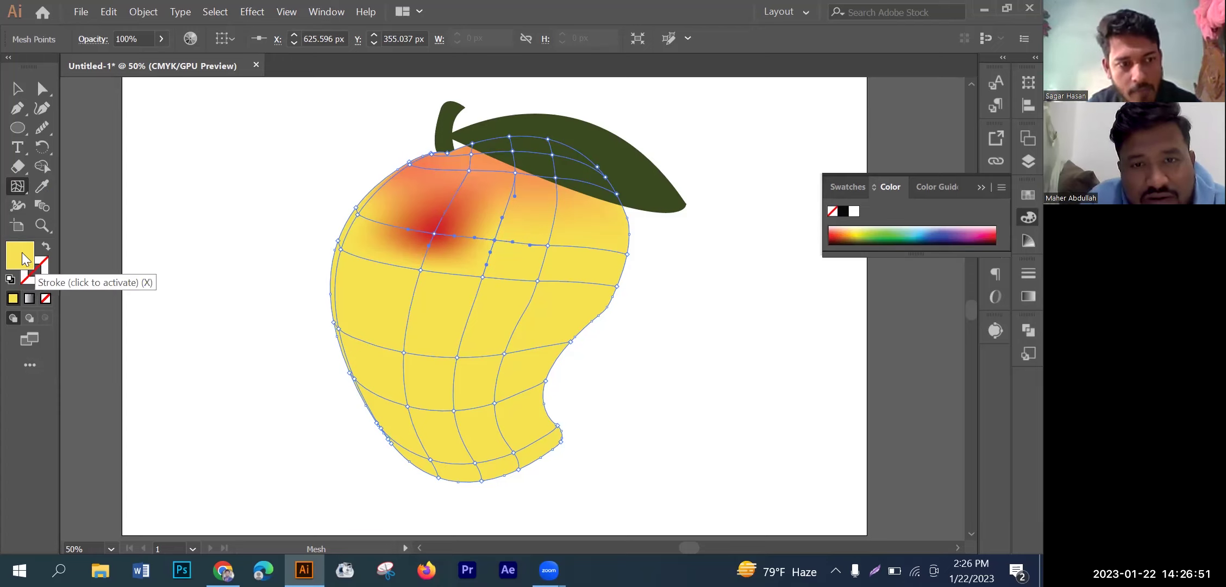
pyautogui.doubleClick(20, 256)
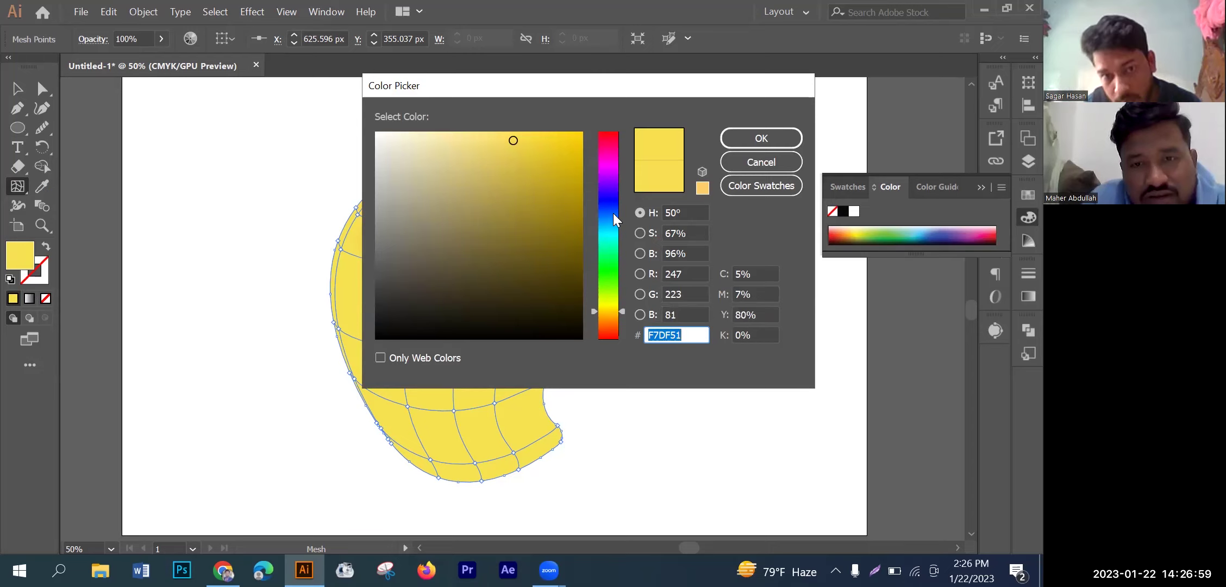
pyautogui.click(614, 235)
pyautogui.moveTo(620, 309); pyautogui.dragTo(619, 322)
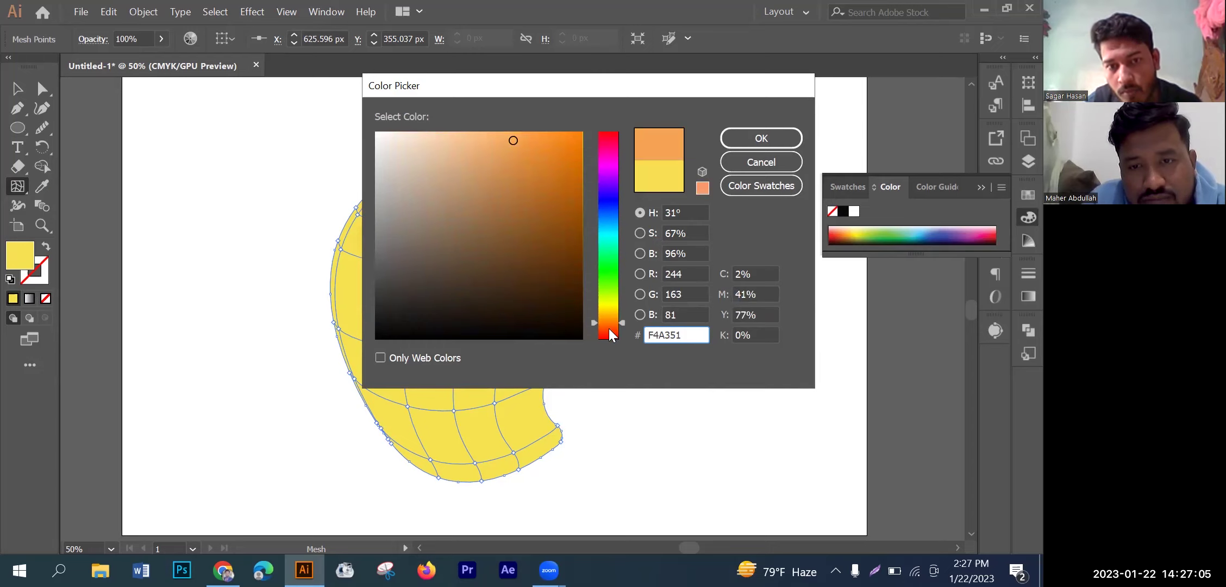
pyautogui.click(609, 329)
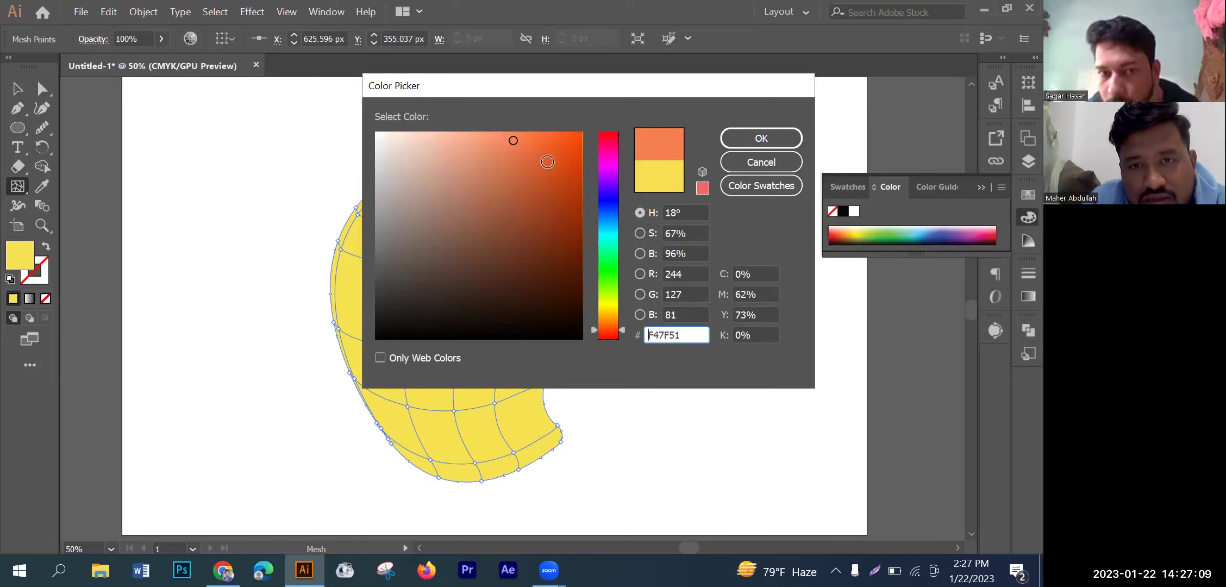
pyautogui.click(576, 175)
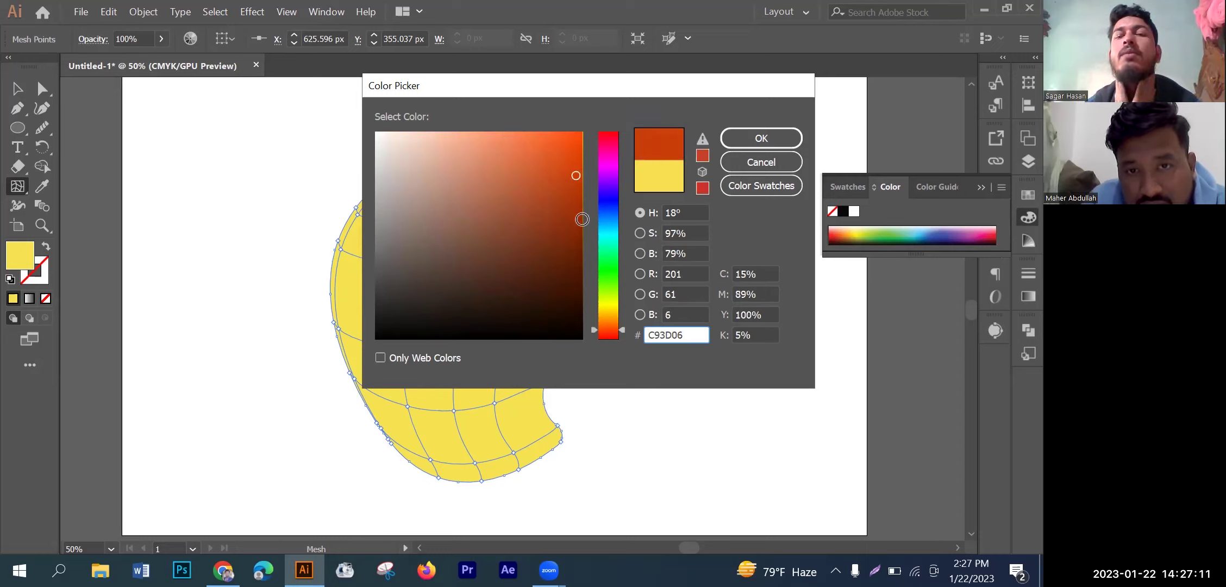
pyautogui.click(565, 183)
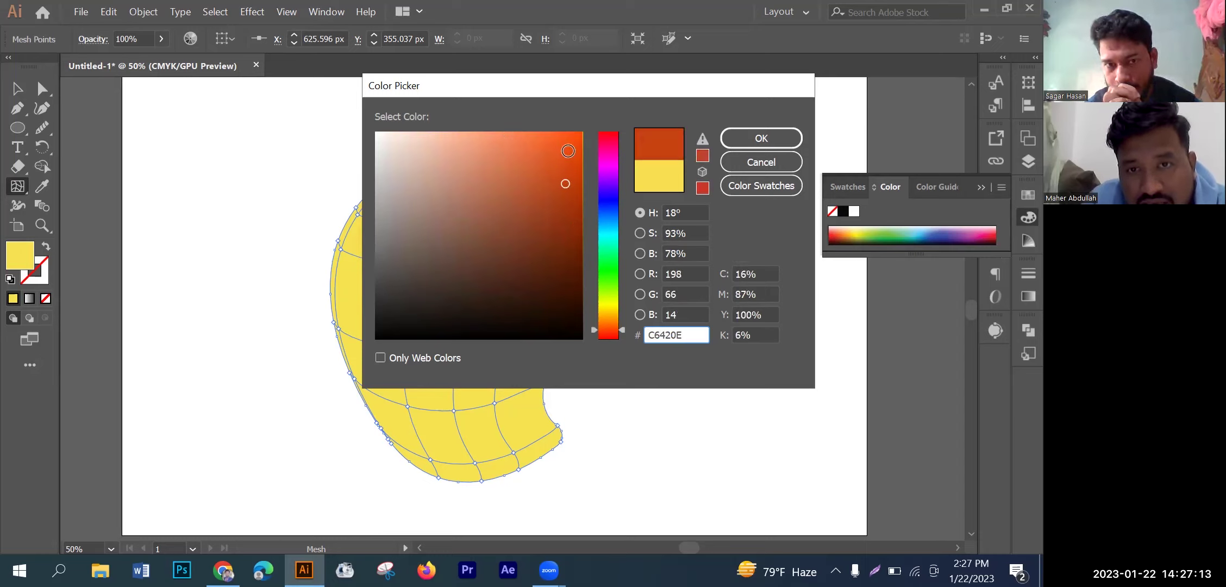
# Step: After trying browns, settle on vivid red F43737 and apply it to the point
pyautogui.click(563, 136)
pyautogui.click(512, 213)
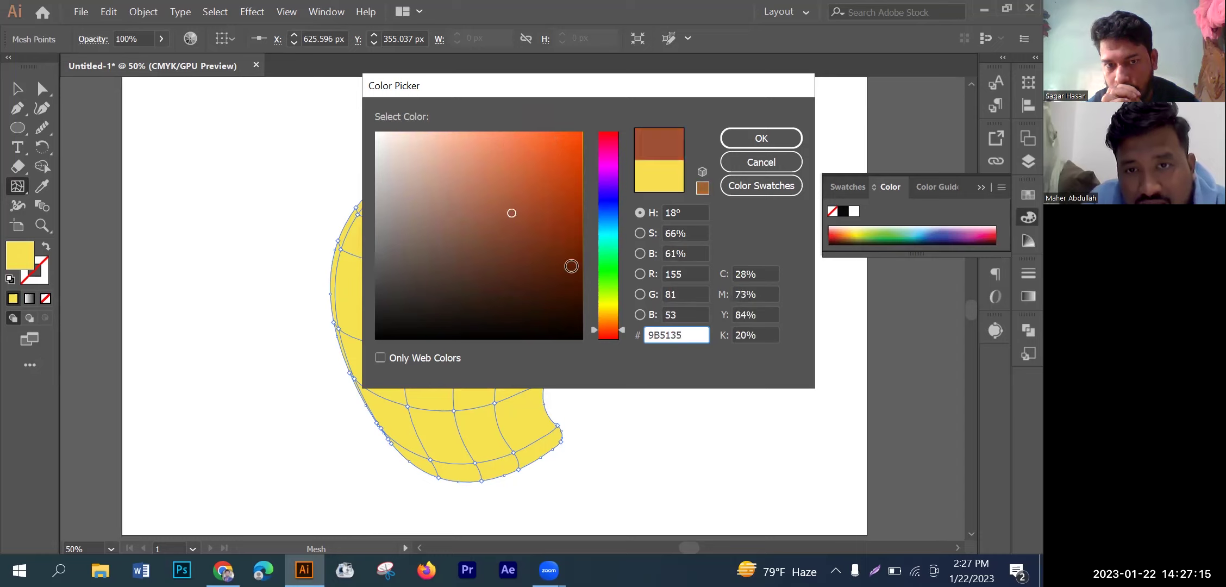
pyautogui.click(570, 269)
pyautogui.moveTo(580, 234)
pyautogui.mouseDown()
pyautogui.moveTo(574, 195)
pyautogui.moveTo(574, 228)
pyautogui.mouseUp()
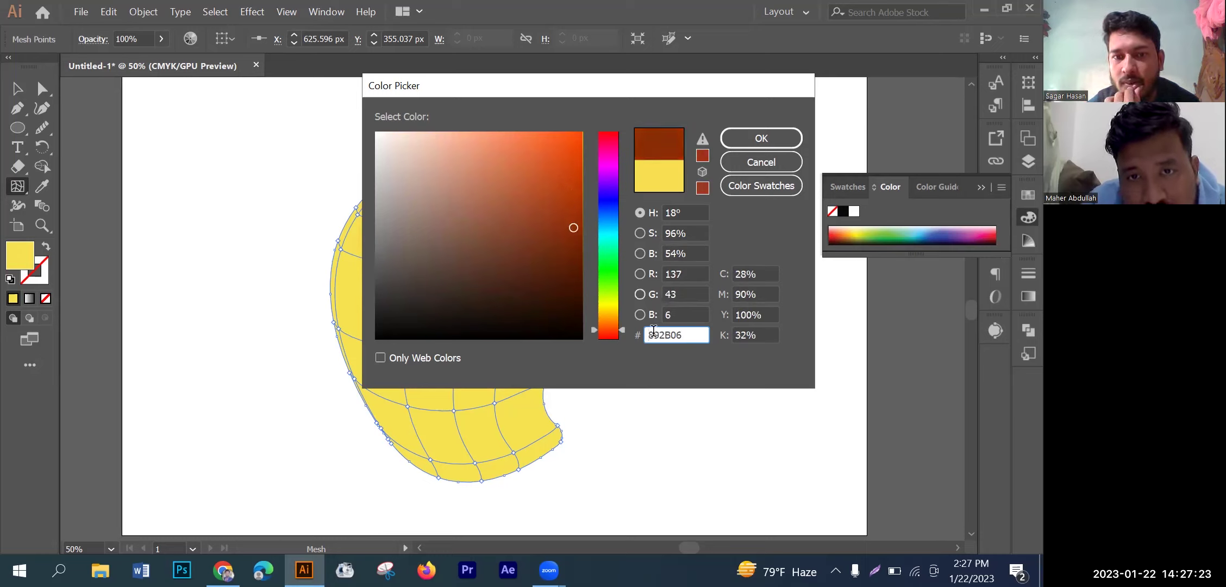
pyautogui.moveTo(620, 326); pyautogui.dragTo(623, 338)
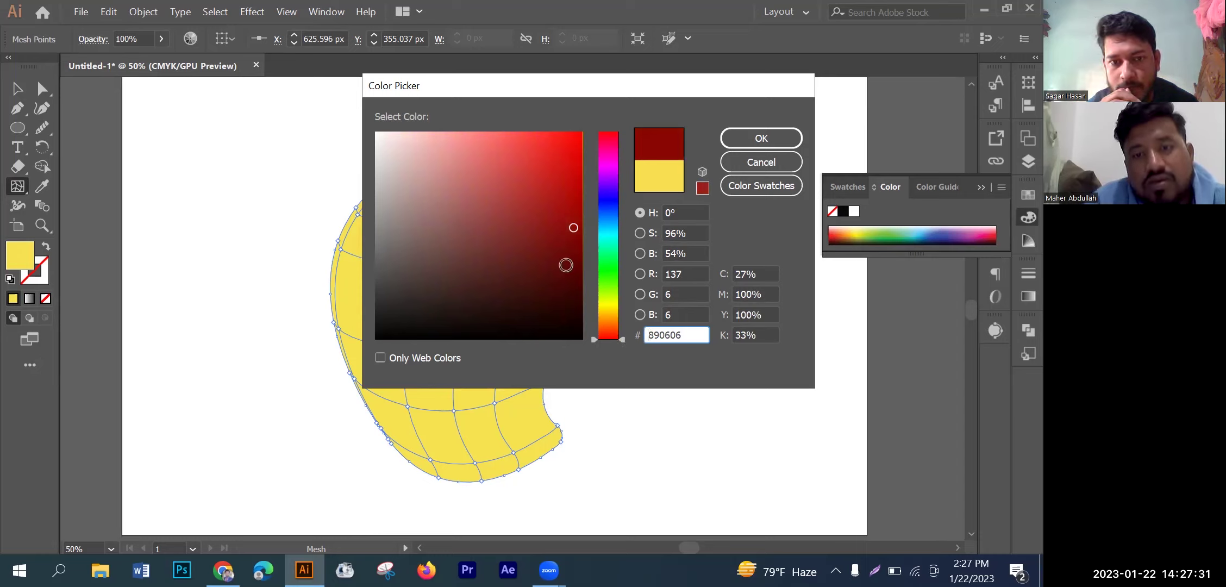
pyautogui.click(571, 206)
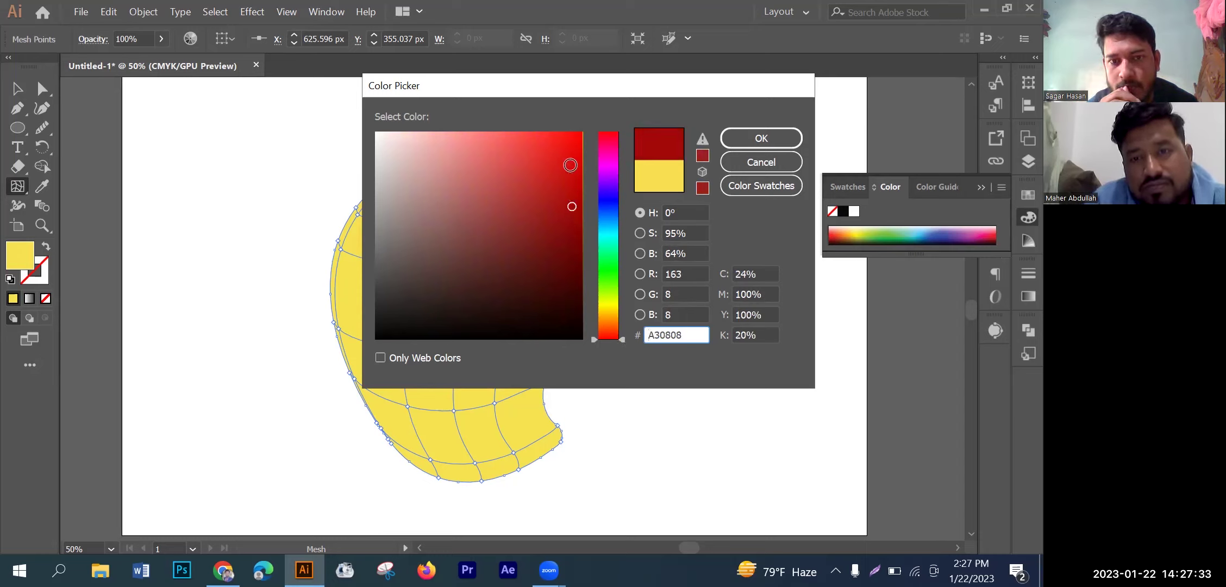
pyautogui.click(569, 177)
pyautogui.click(562, 137)
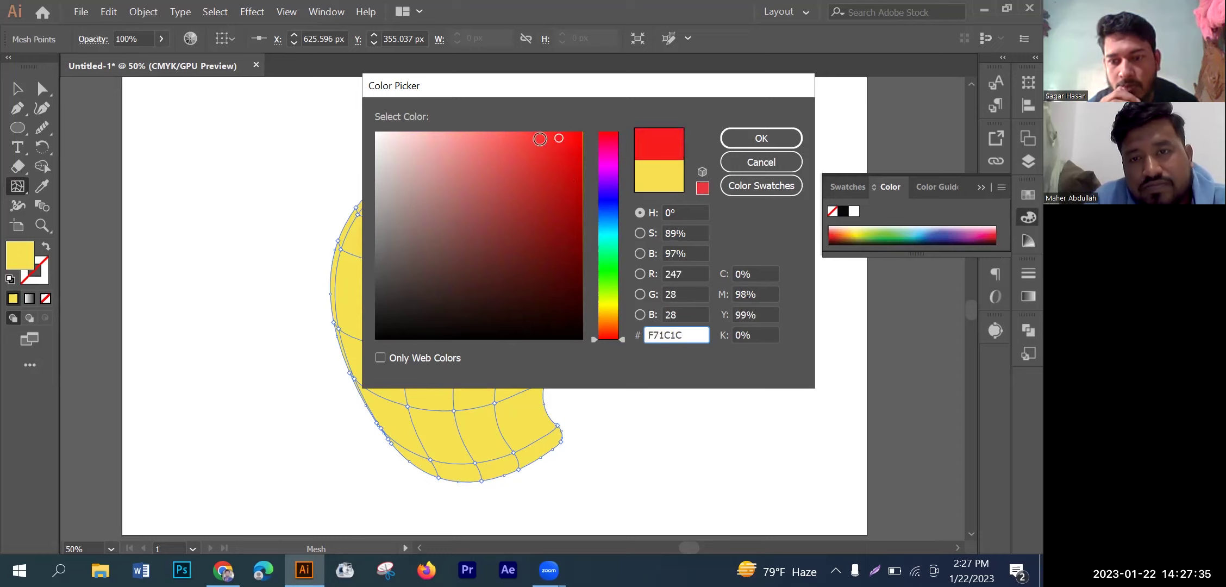
pyautogui.click(536, 141)
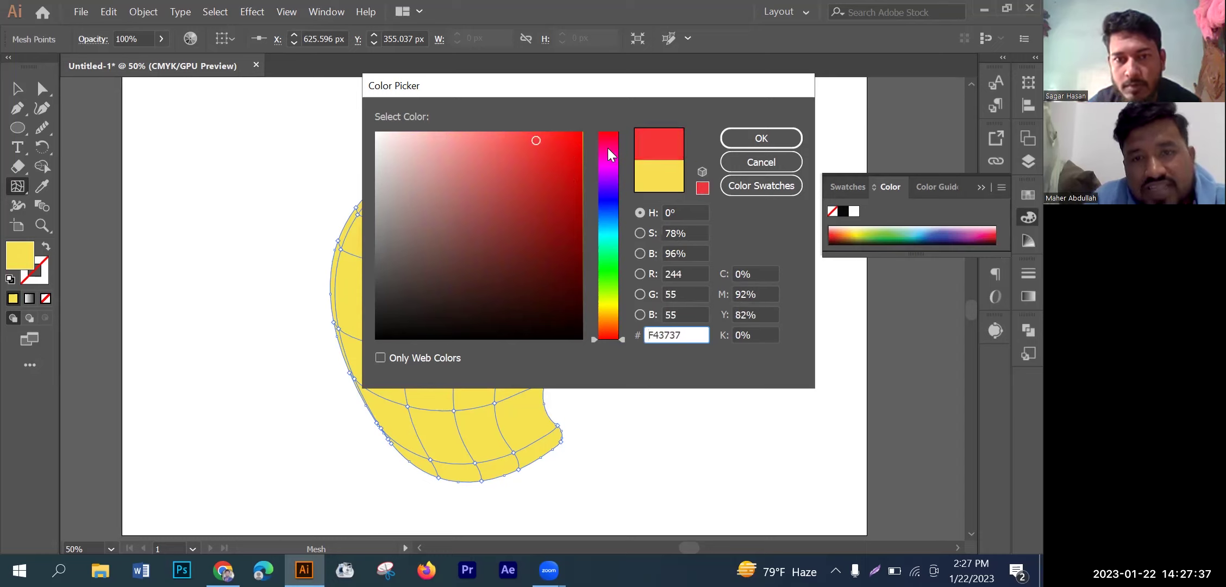
pyautogui.click(757, 139)
pyautogui.click(756, 139)
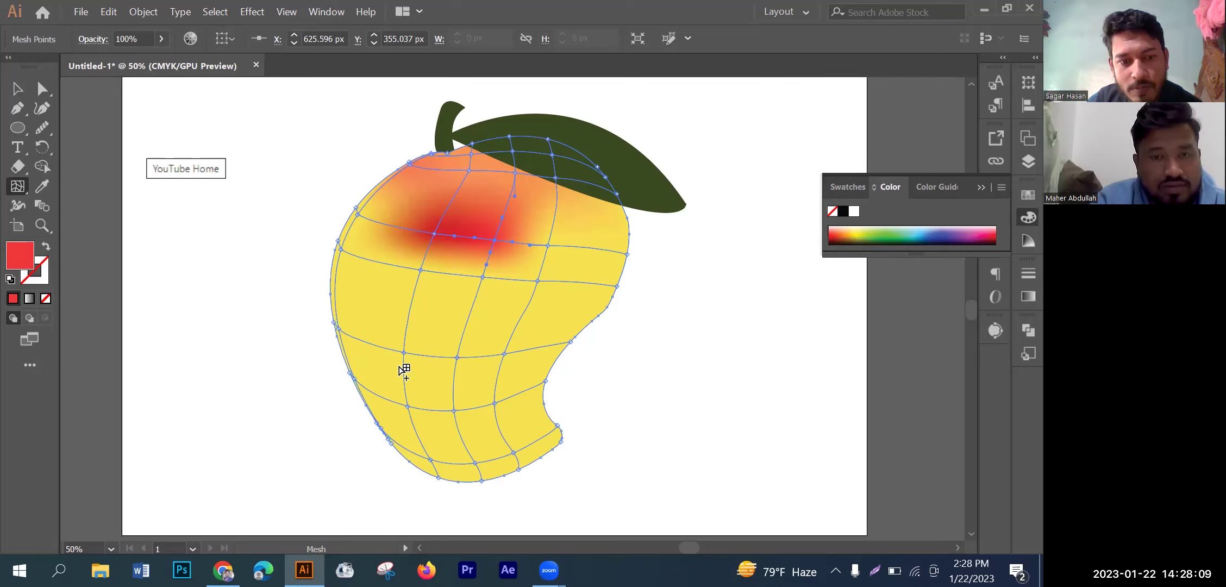
# Step: Undo the extra mesh edits and add a horizontal mesh line from the mango's left edge
pyautogui.click(333, 282)
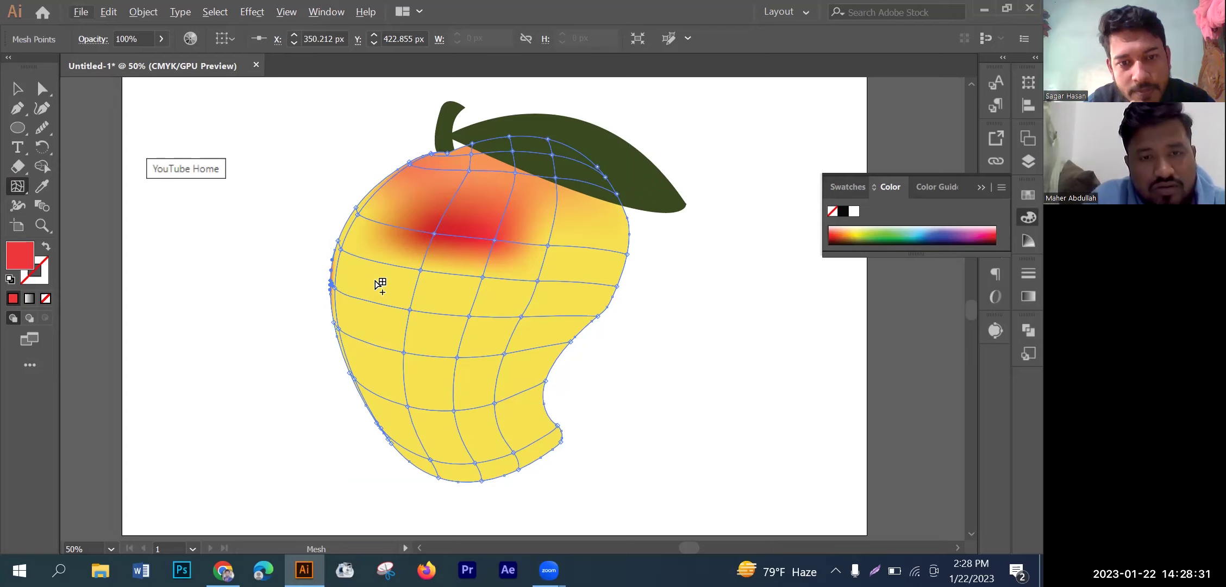
pyautogui.hotkey('ctrl', 'z')
pyautogui.hotkey('ctrl', 'z')
pyautogui.hotkey('ctrl', 'z')
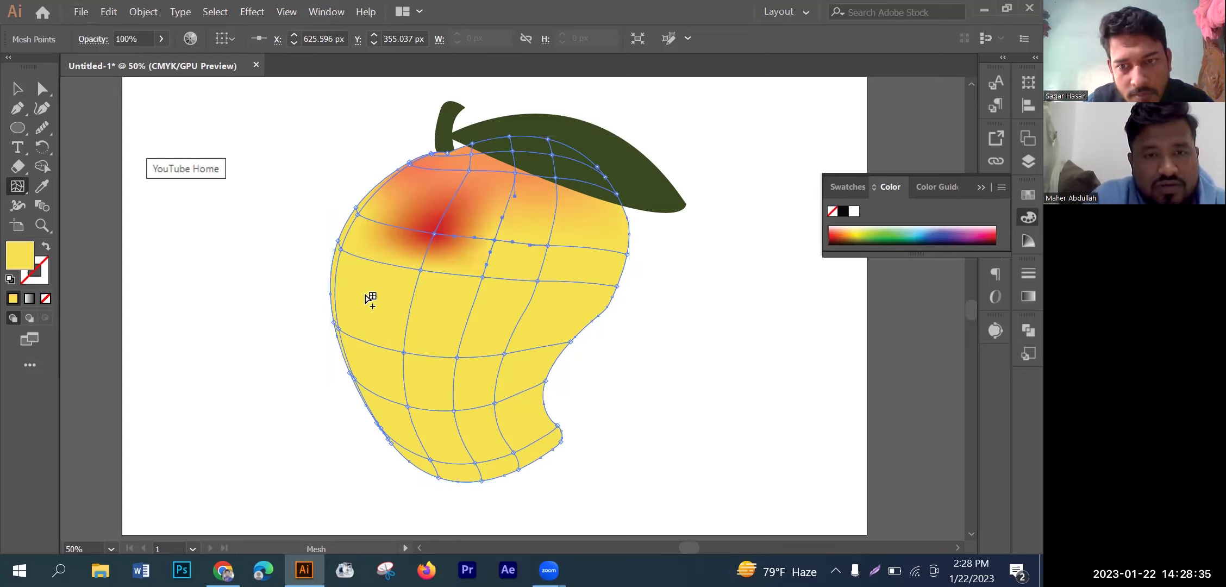
pyautogui.click(334, 283)
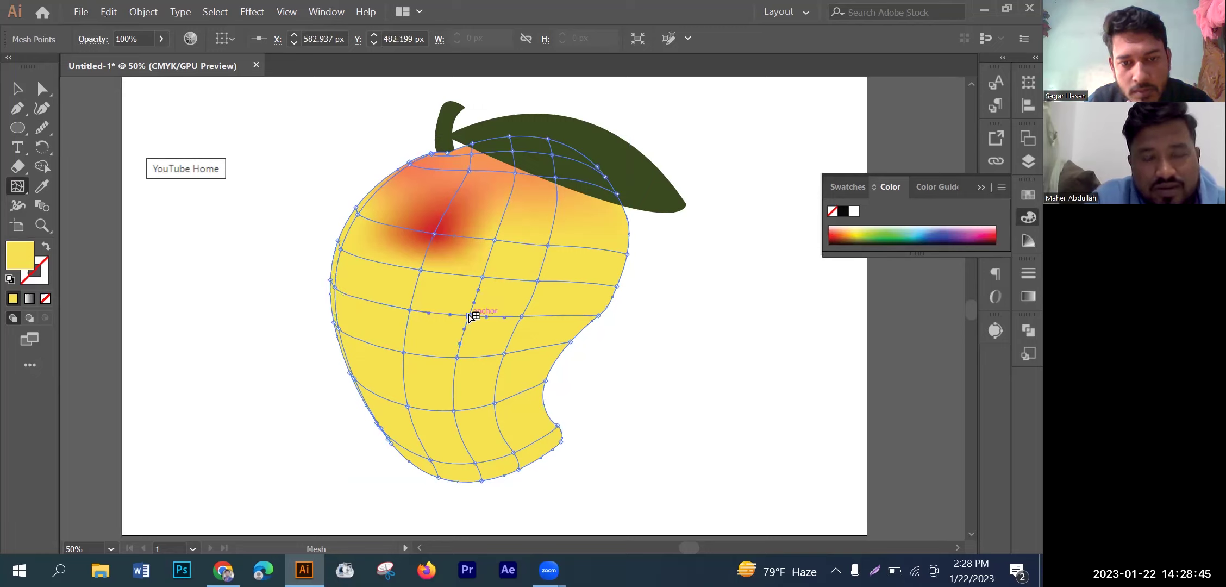
# Step: Fill the new middle mesh point with orange-red E03E24
pyautogui.doubleClick(23, 255)
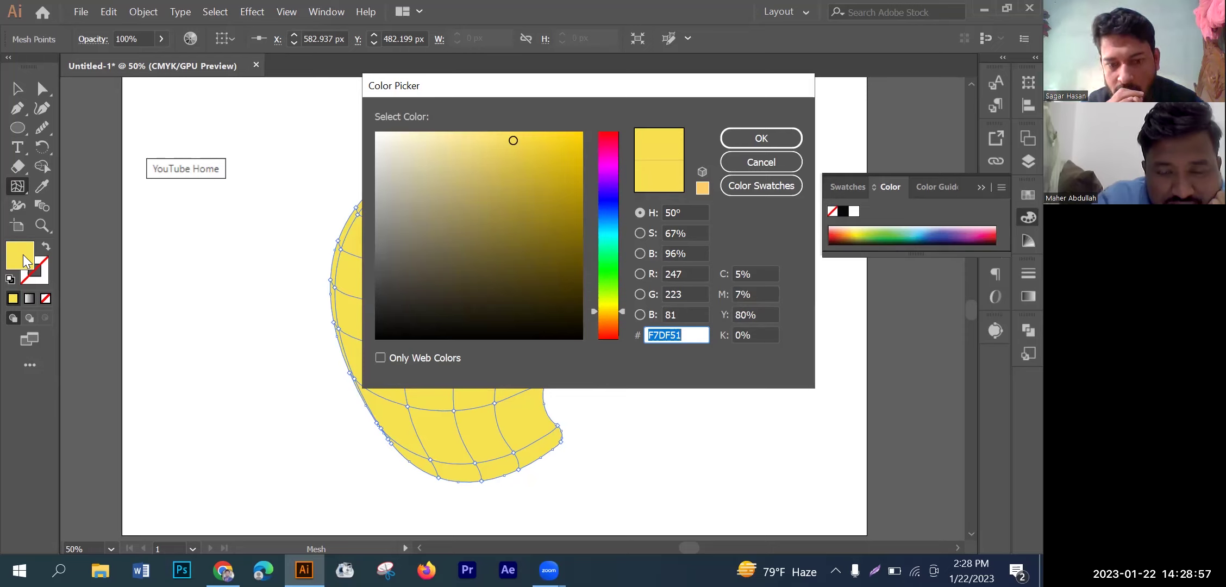
pyautogui.click(621, 333)
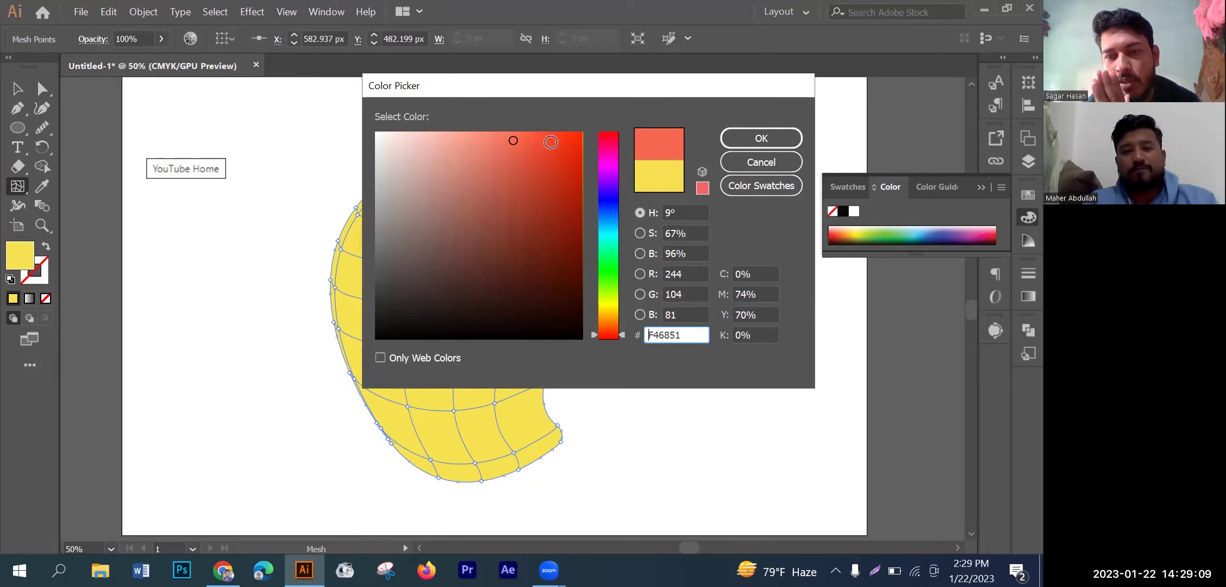
pyautogui.moveTo(551, 144)
pyautogui.mouseDown()
pyautogui.moveTo(531, 139)
pyautogui.moveTo(547, 162)
pyautogui.mouseUp()
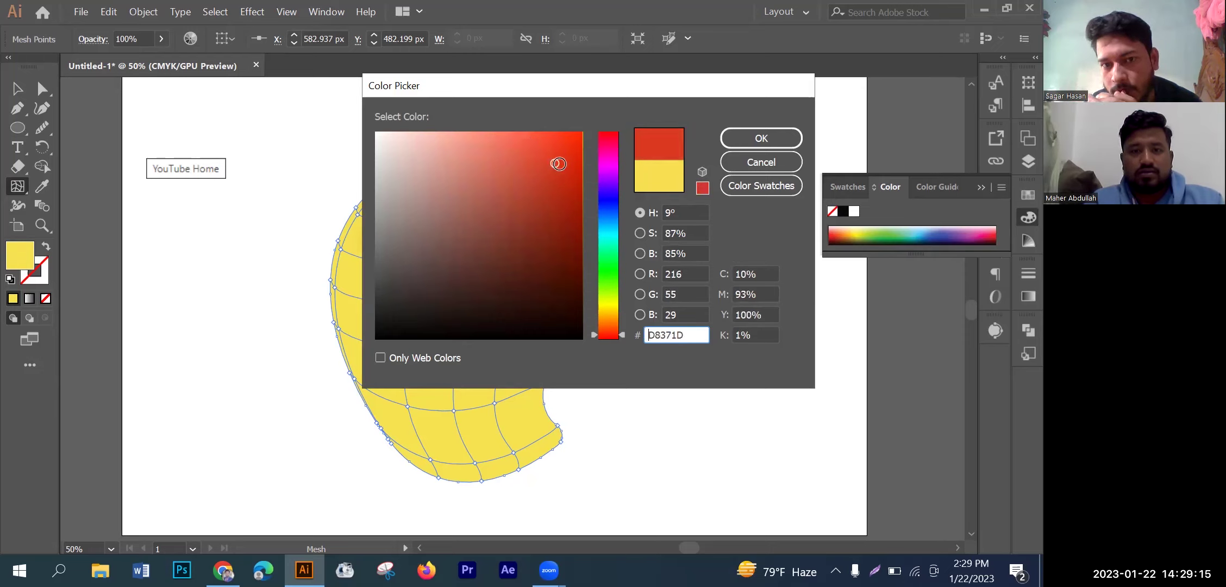
pyautogui.moveTo(547, 162); pyautogui.dragTo(549, 225)
pyautogui.moveTo(509, 194)
pyautogui.mouseDown()
pyautogui.moveTo(551, 186)
pyautogui.moveTo(549, 157)
pyautogui.mouseUp()
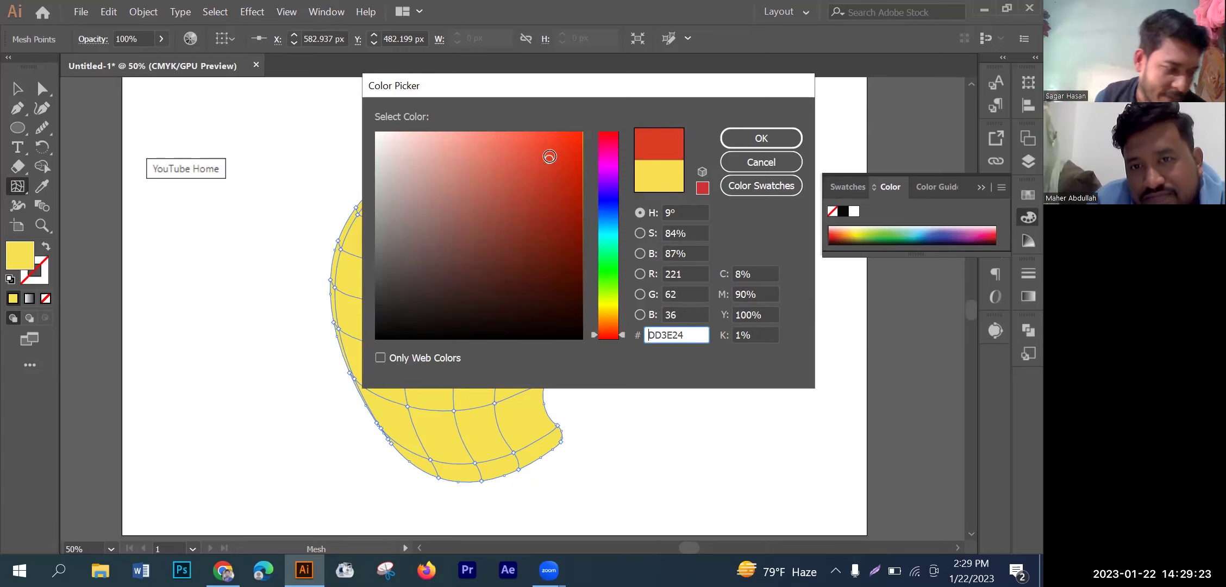
pyautogui.moveTo(550, 157); pyautogui.dragTo(548, 156)
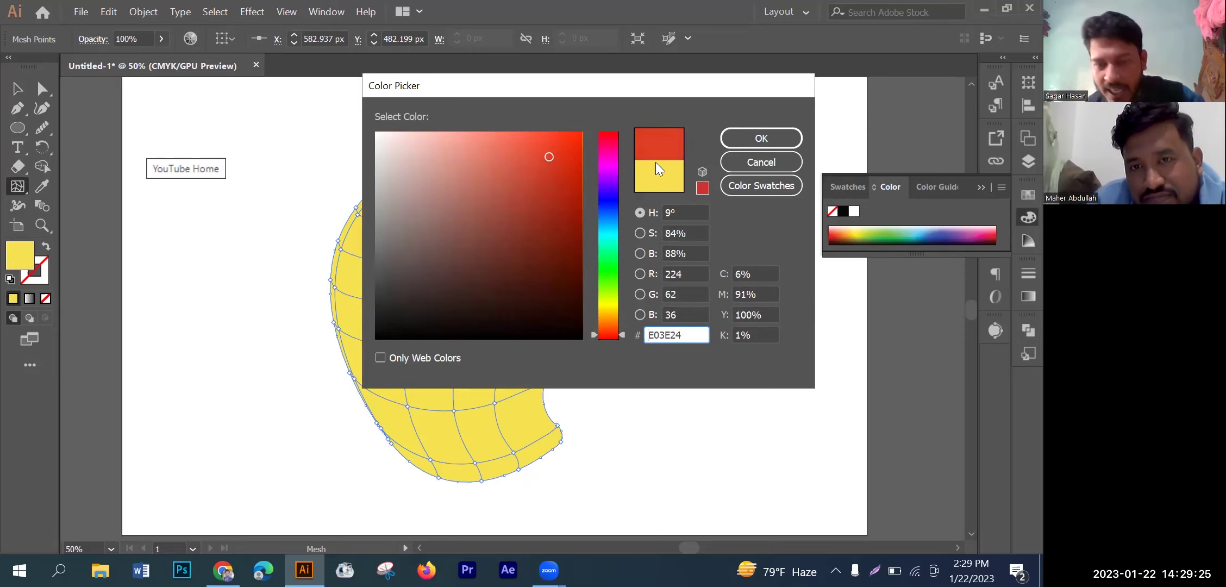
pyautogui.click(772, 138)
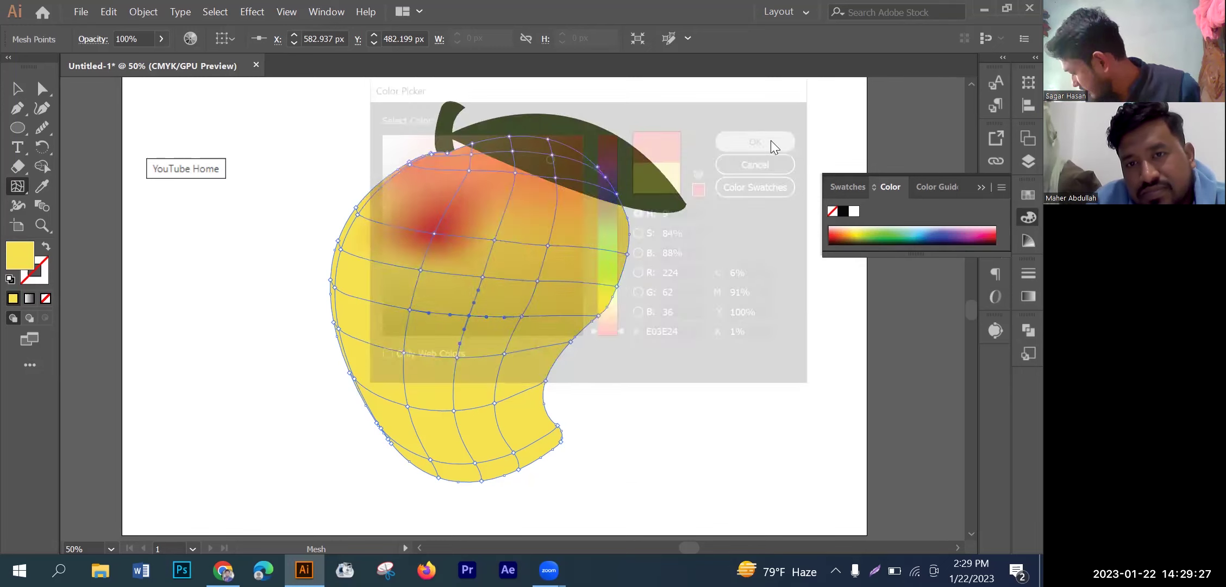
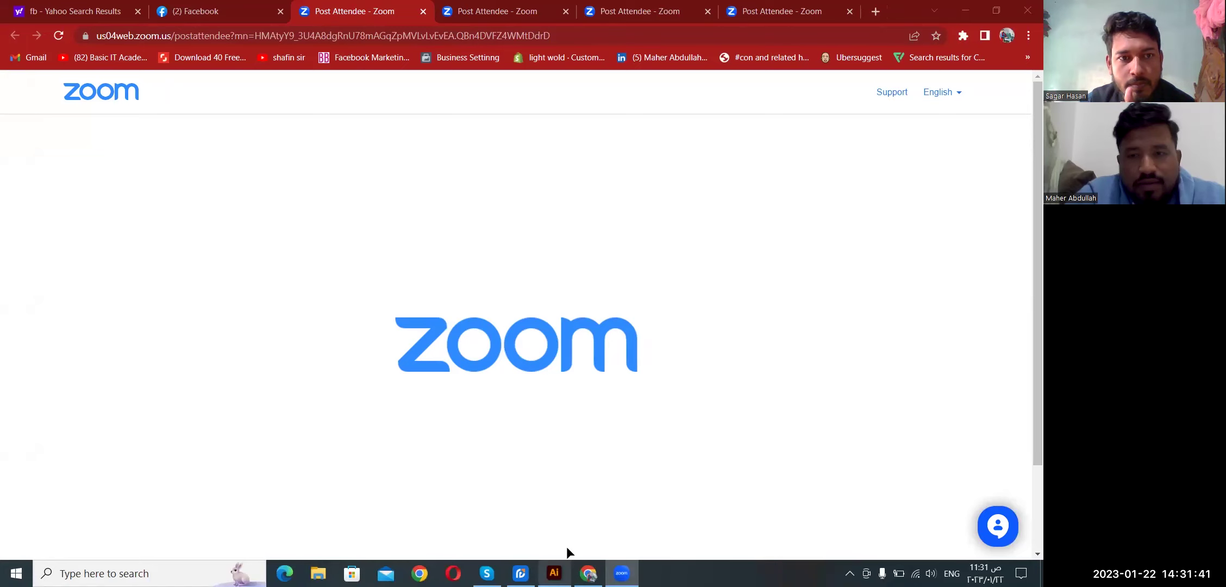
# Step: Switch from Chrome's Zoom page to the Illustrator window with the kingfisher artwork
pyautogui.click(555, 572)
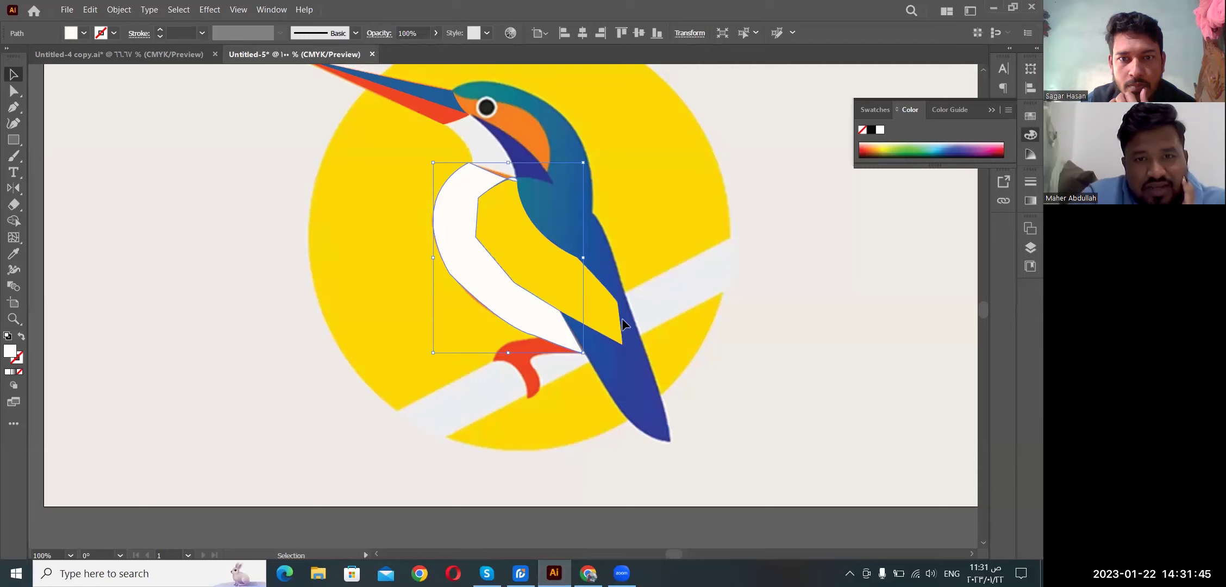
# Step: Scroll the canvas so the full kingfisher image and surrounding artboards are visible
pyautogui.scroll(1, 560, 272)
pyautogui.scroll(1, 514, 299)
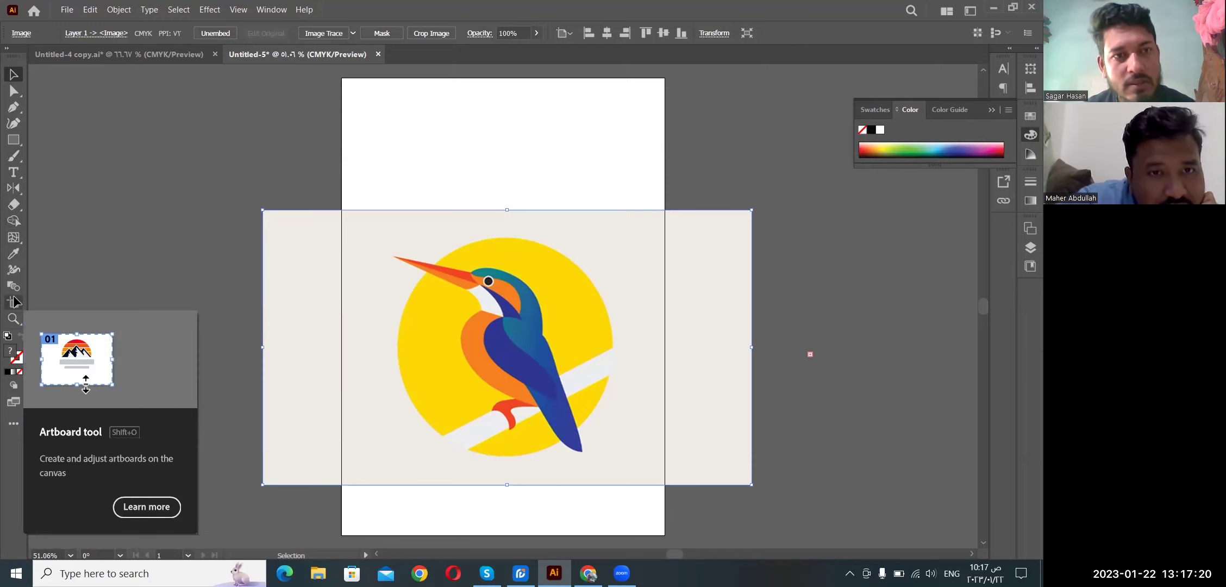
# Step: With the Artboard tool, try turning the landscape second artboard portrait, then undo it
pyautogui.click(15, 302)
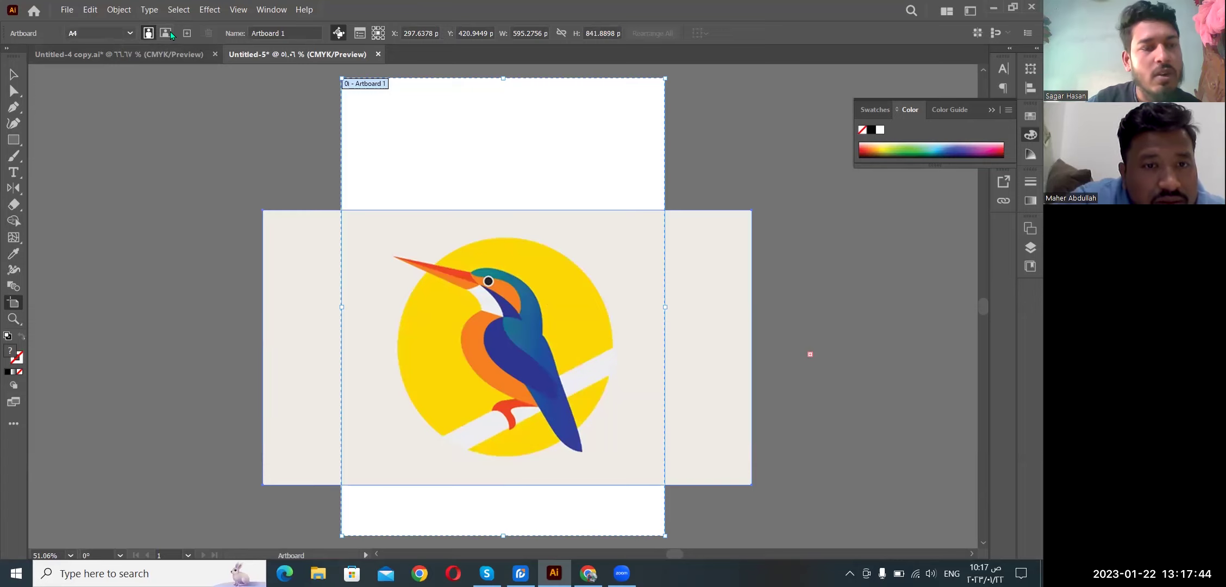
pyautogui.click(322, 230)
pyautogui.click(147, 33)
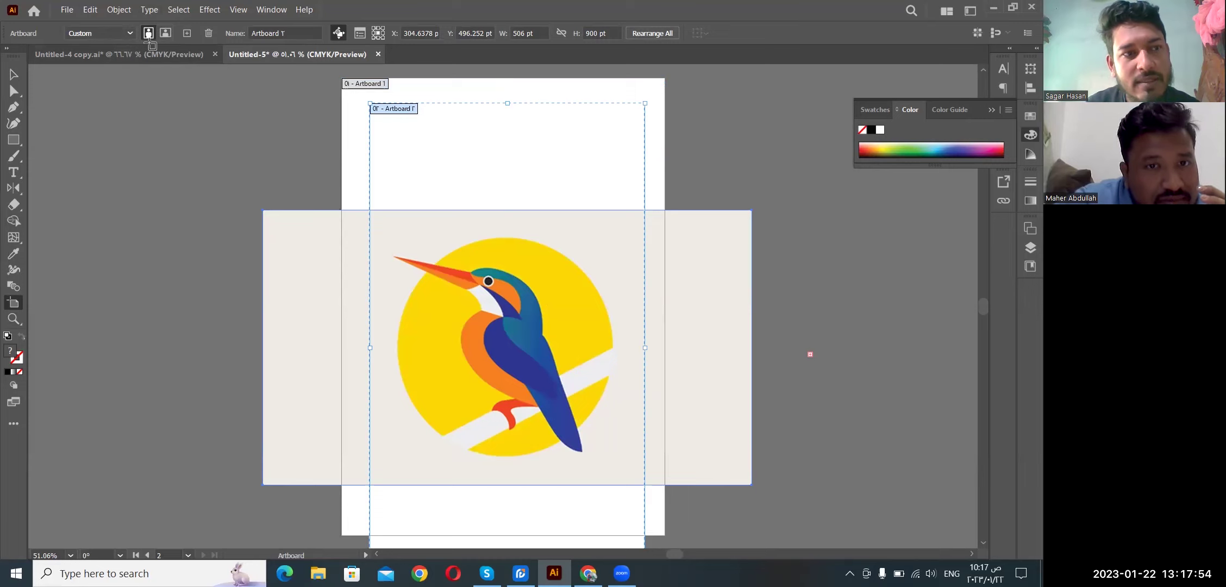
pyautogui.moveTo(449, 195); pyautogui.dragTo(443, 186)
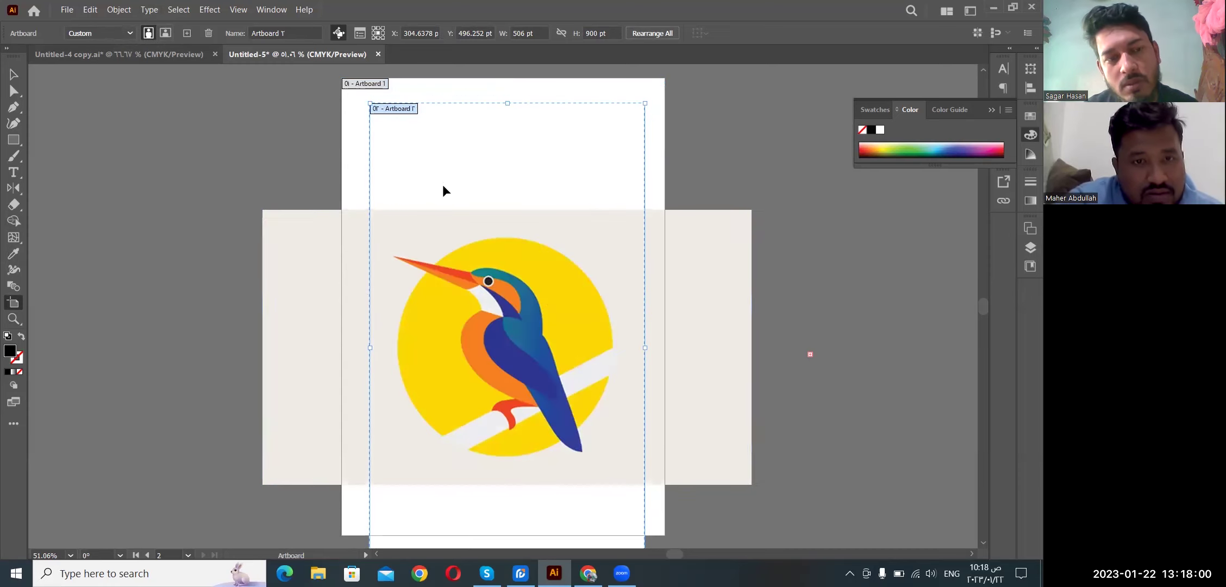
pyautogui.hotkey('ctrl', 'z')
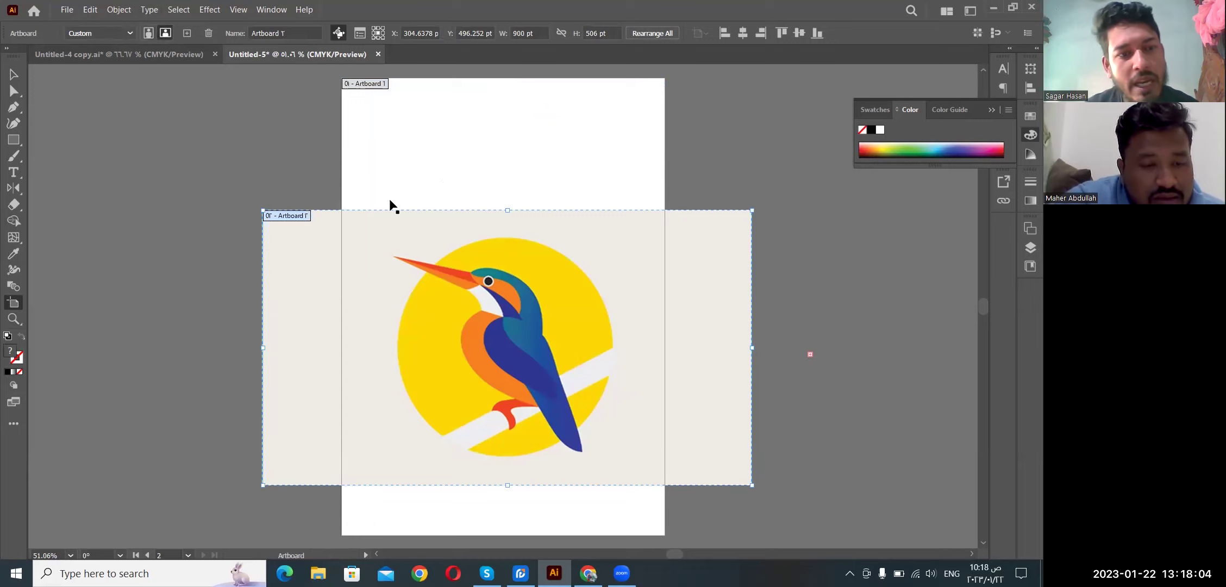
# Step: Apply the Fit to Artwork Bounds preset to A4 Artboard 1, making it 900 × 586 pt
pyautogui.click(366, 178)
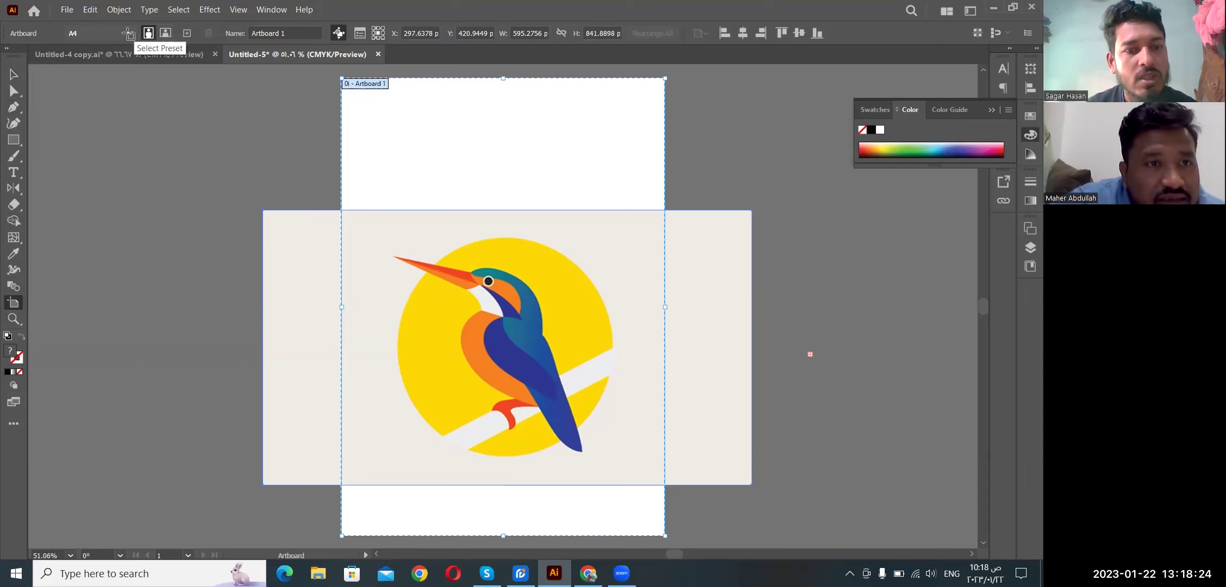
pyautogui.click(128, 35)
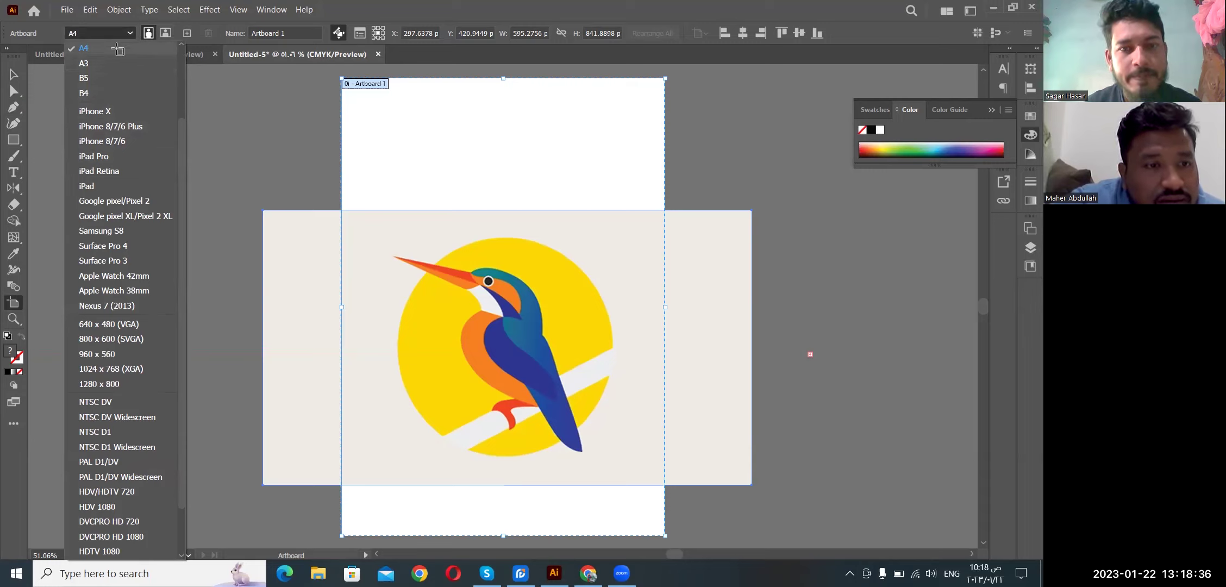
pyautogui.scroll(-2, 114, 76)
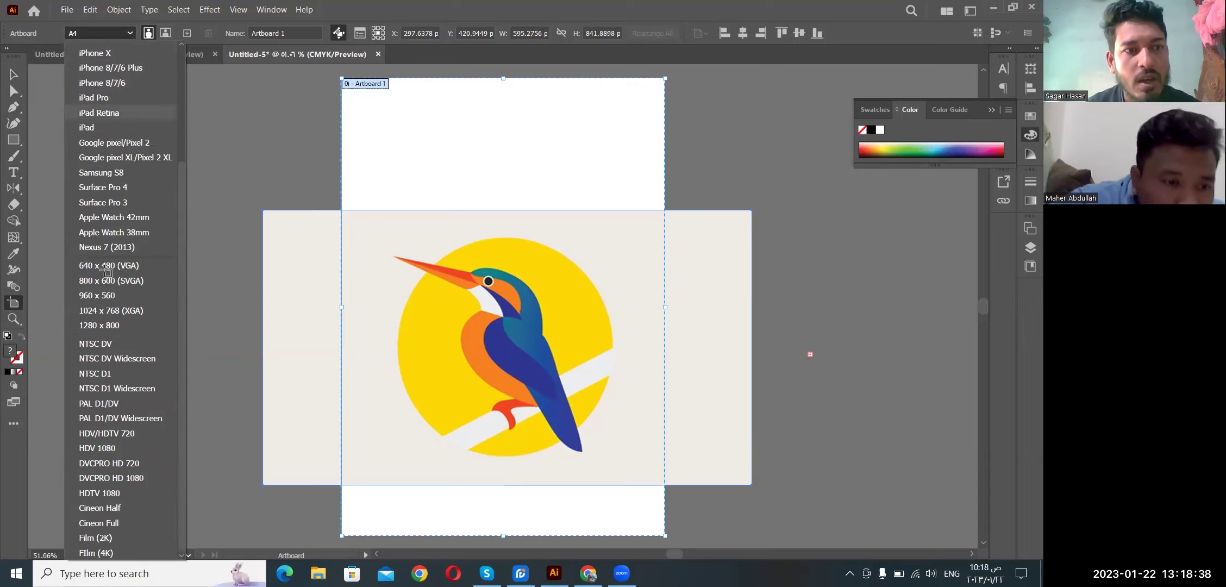
pyautogui.scroll(3, 108, 353)
pyautogui.scroll(-3, 130, 434)
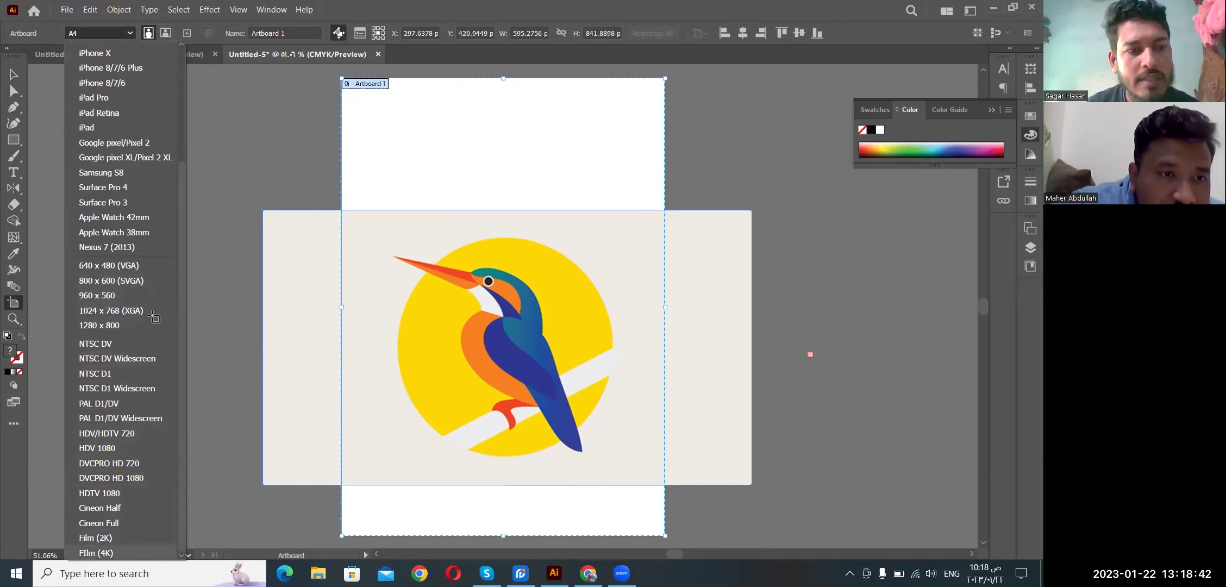
pyautogui.scroll(3, 154, 317)
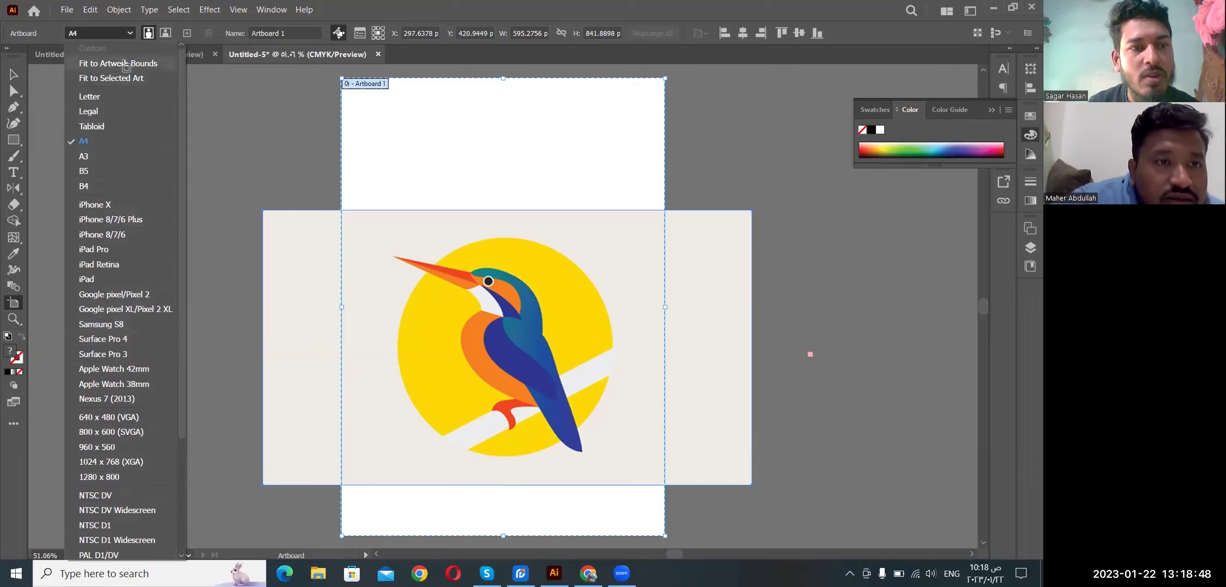
pyautogui.click(121, 67)
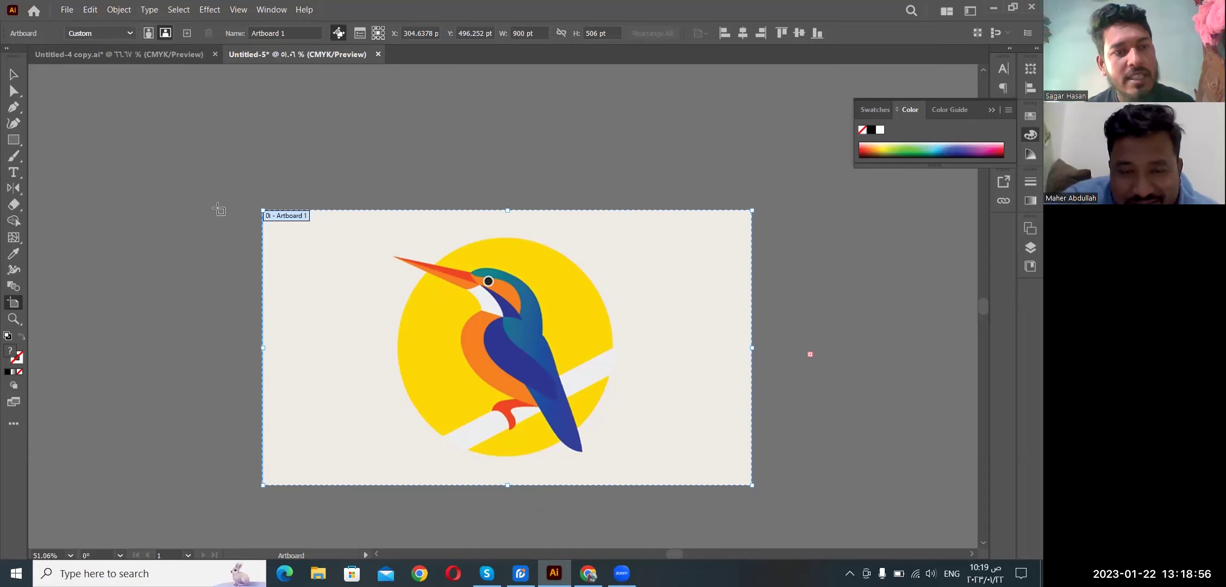
pyautogui.click(15, 107)
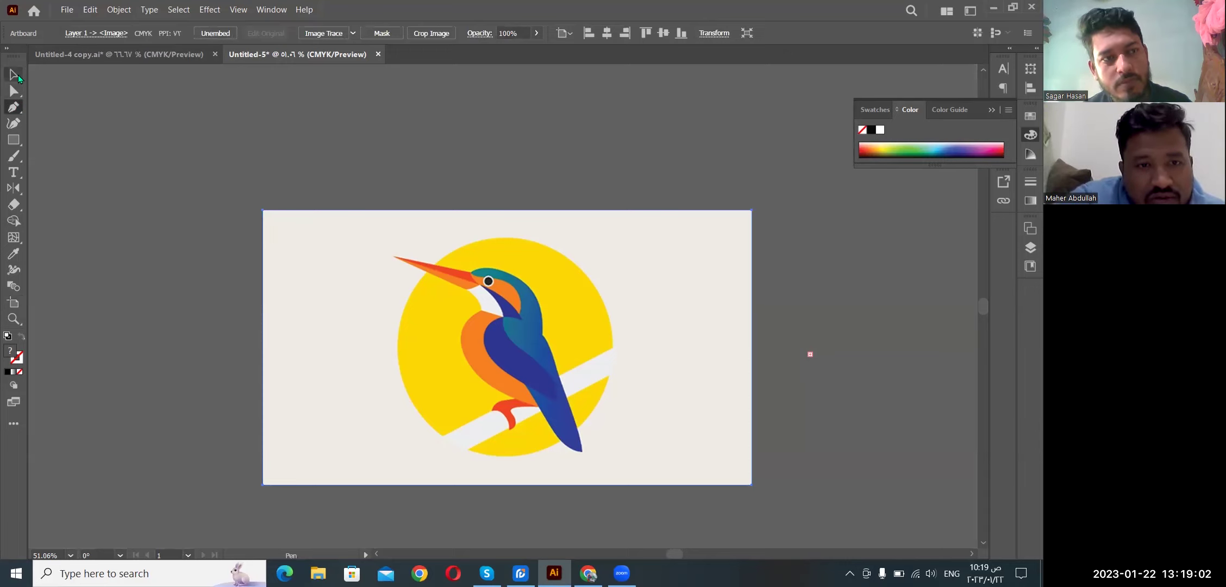
pyautogui.click(14, 74)
pyautogui.moveTo(508, 337)
pyautogui.mouseDown()
pyautogui.moveTo(508, 320)
pyautogui.moveTo(503, 342)
pyautogui.mouseUp()
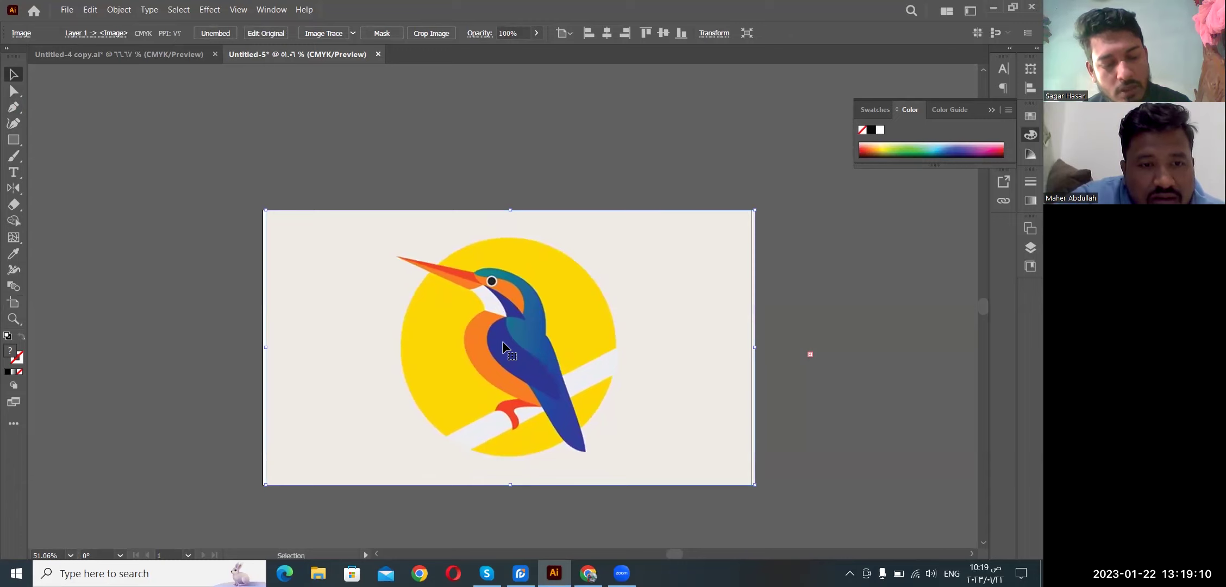
pyautogui.click(248, 236)
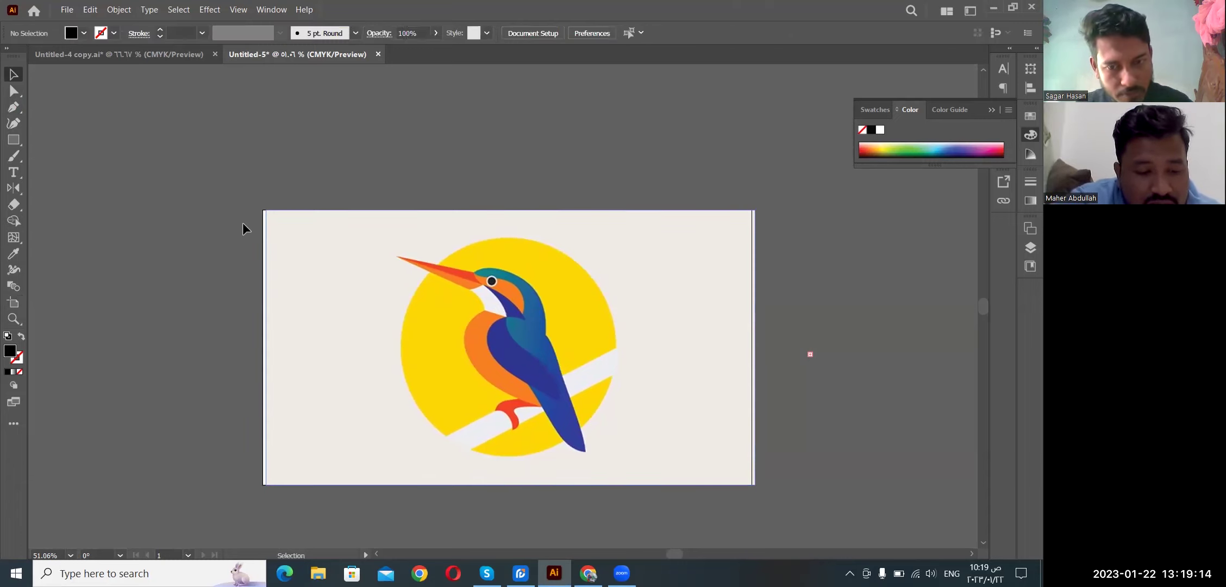
pyautogui.press('a')
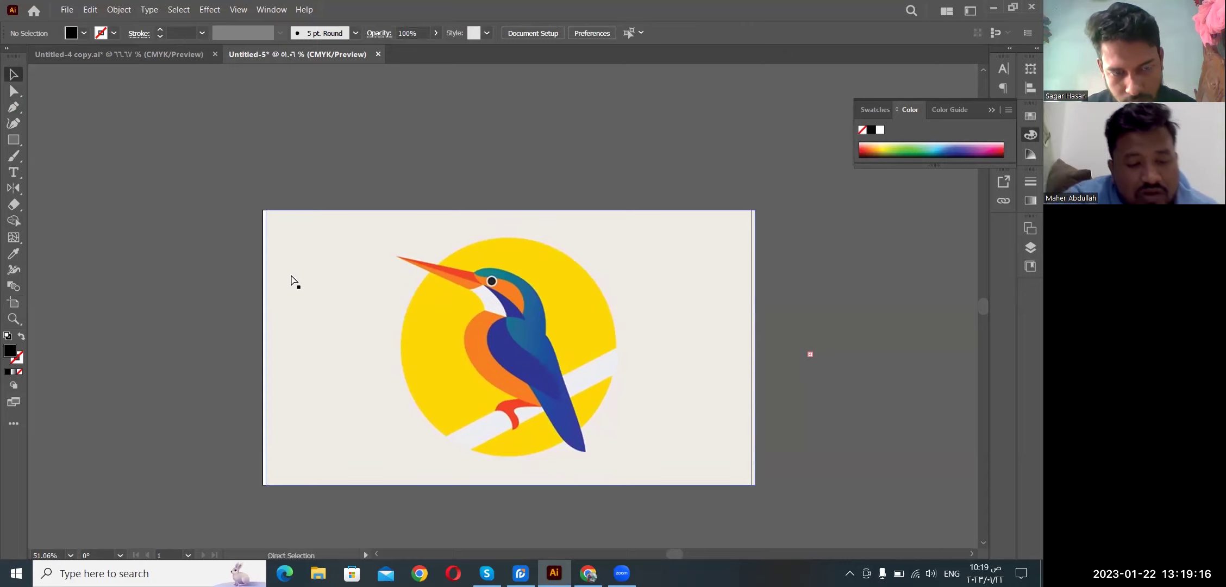
pyautogui.press('v')
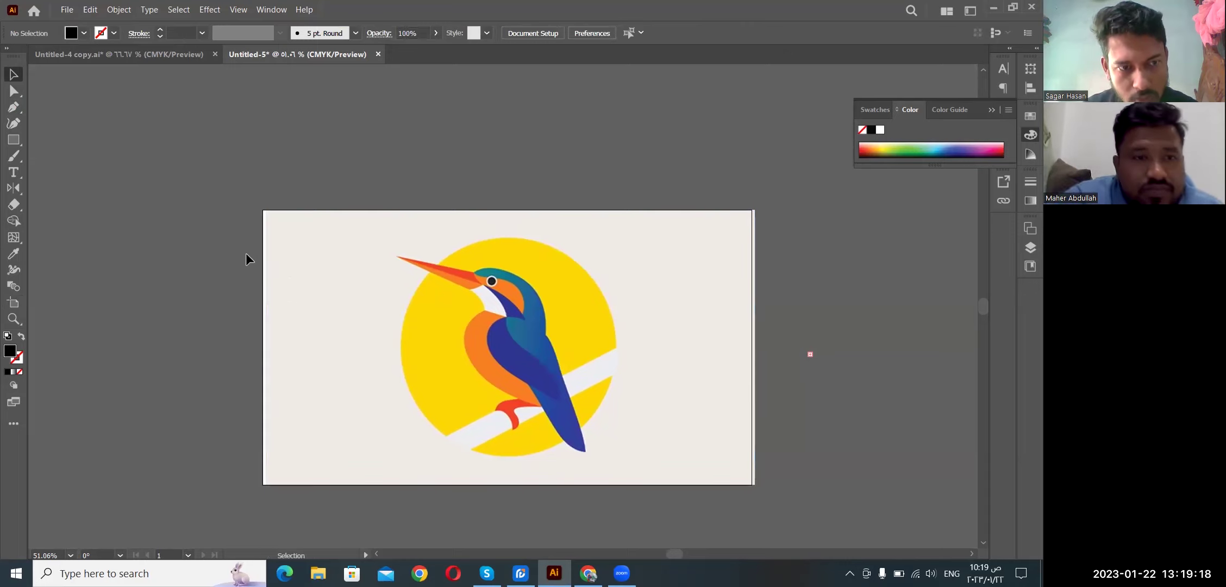
pyautogui.moveTo(410, 280); pyautogui.dragTo(407, 280)
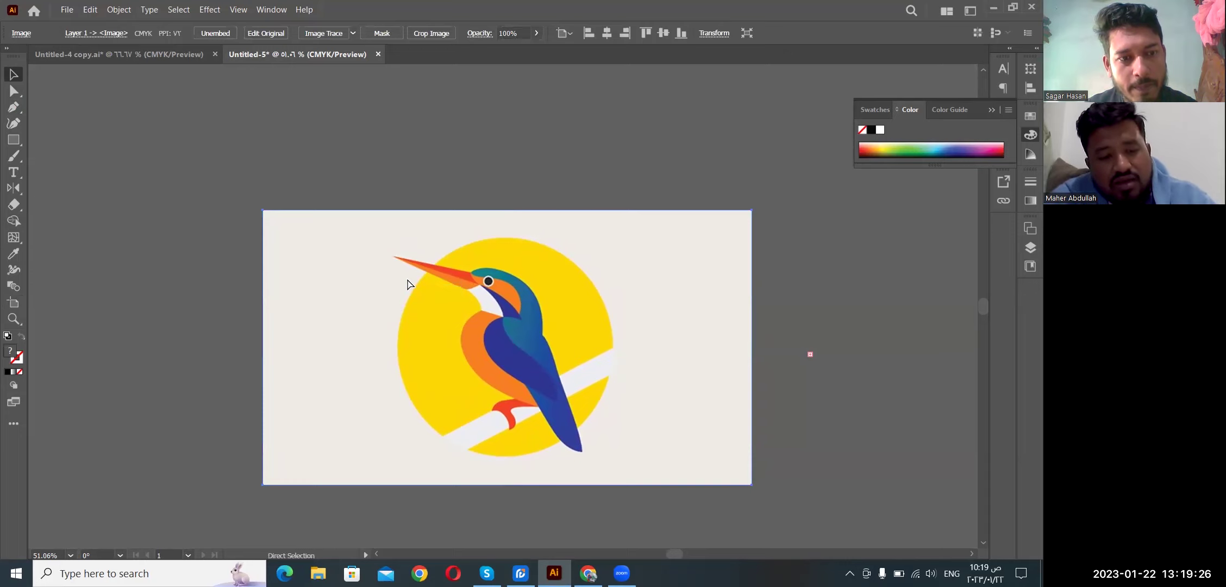
pyautogui.press('alt')
pyautogui.press('v')
pyautogui.moveTo(432, 274); pyautogui.dragTo(434, 274)
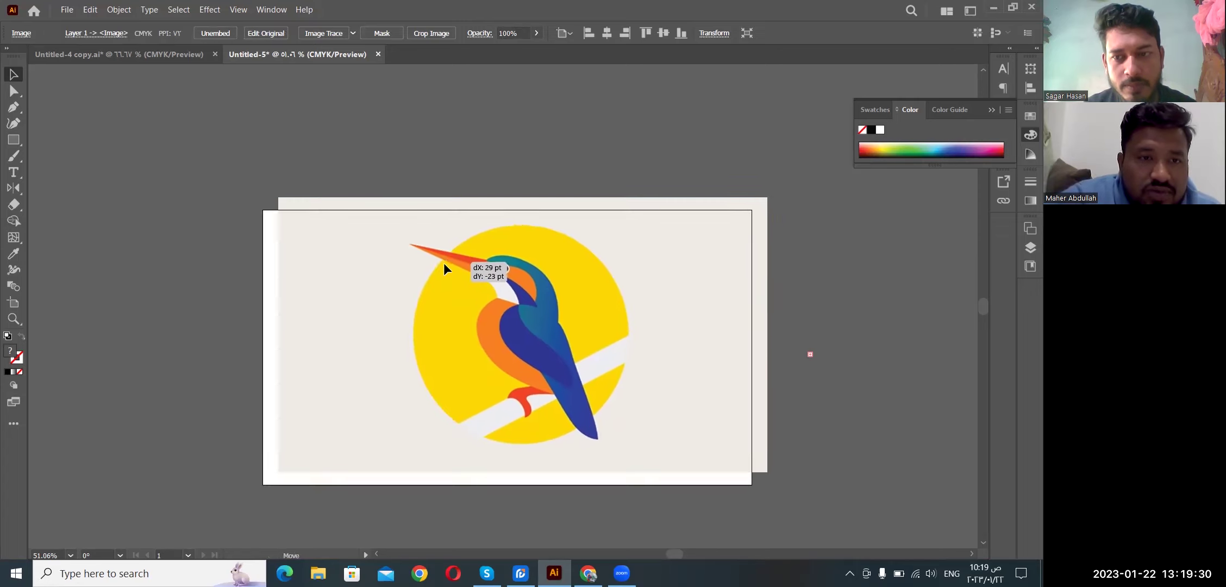
pyautogui.hotkey('ctrl', 'z')
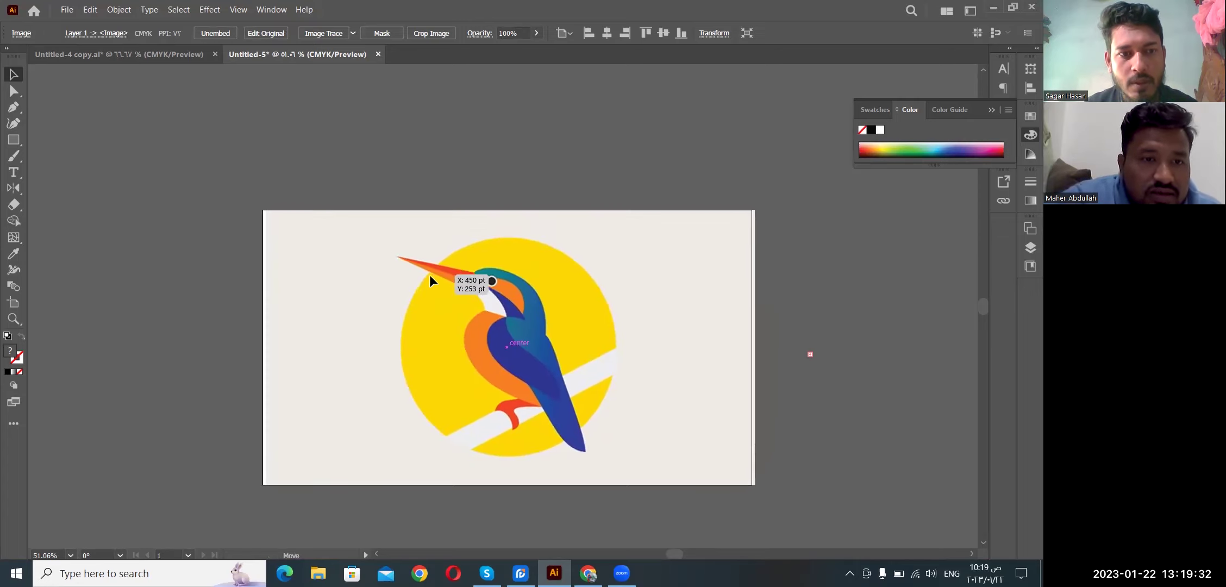
pyautogui.moveTo(433, 276); pyautogui.dragTo(435, 268)
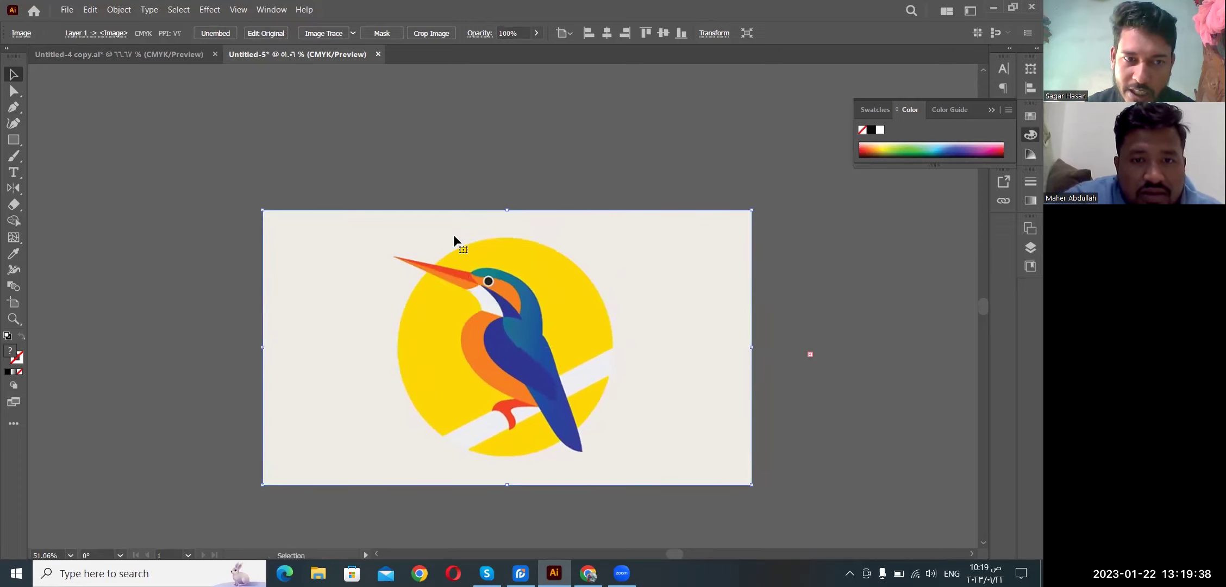
pyautogui.press('a')
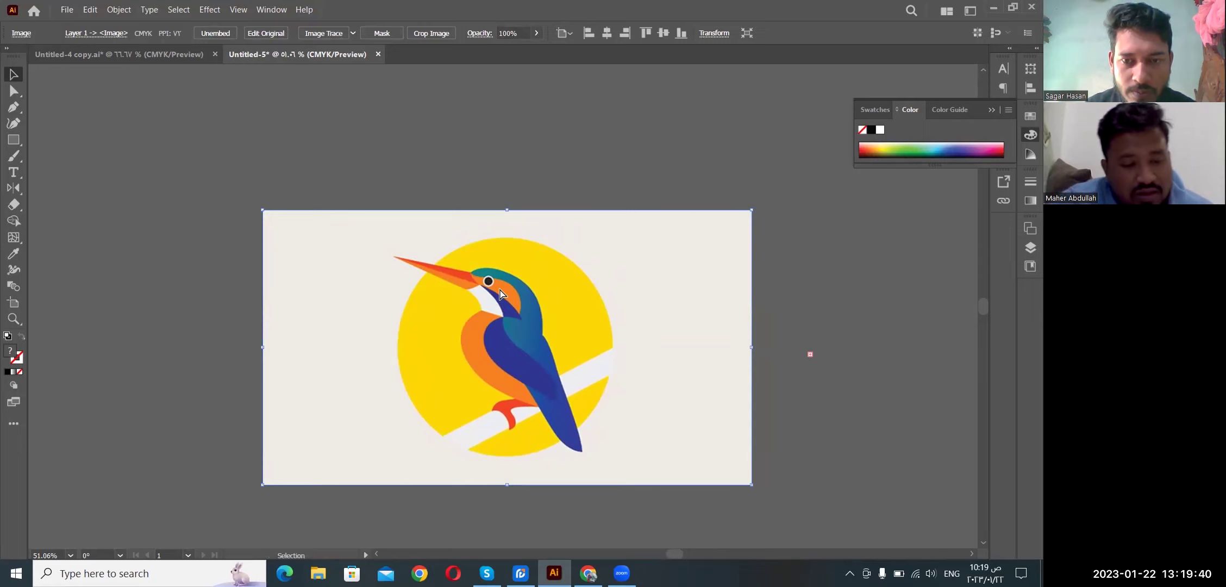
pyautogui.press('v')
pyautogui.moveTo(492, 252); pyautogui.dragTo(492, 256)
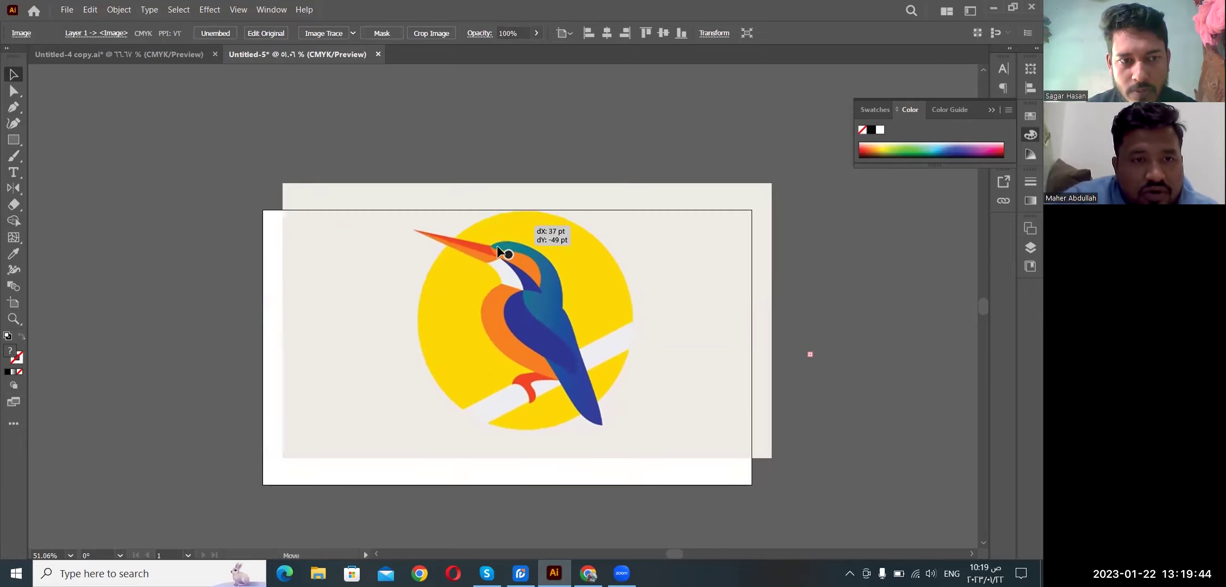
pyautogui.hotkey('ctrl', 'z')
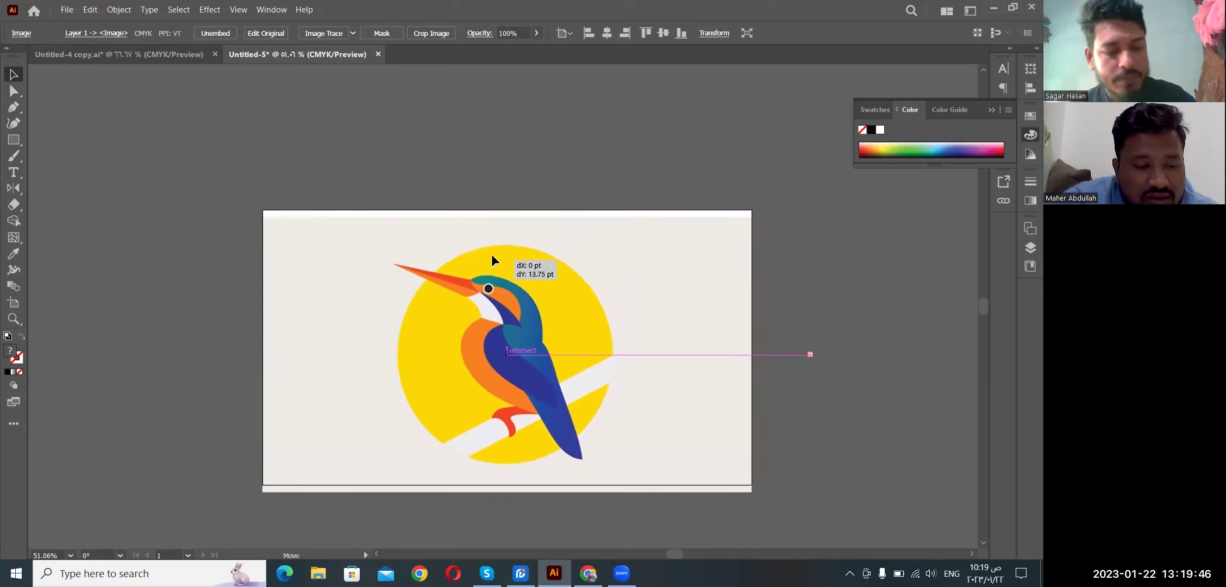
pyautogui.moveTo(493, 251); pyautogui.dragTo(493, 251)
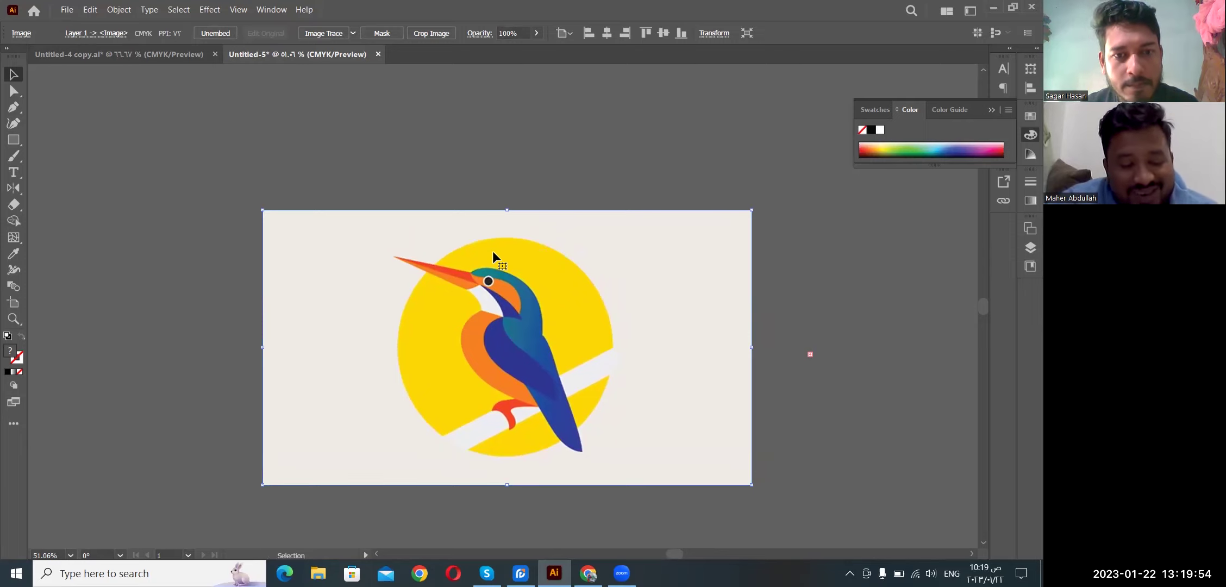
pyautogui.press('a')
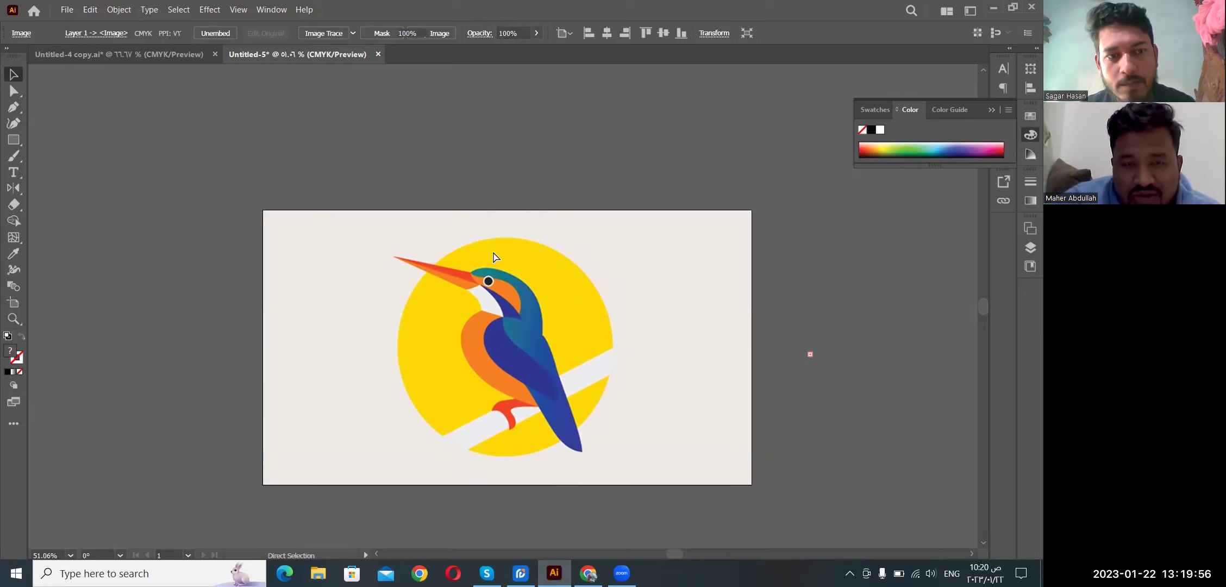
pyautogui.hotkey('ctrl', 'shift', 'a')
pyautogui.press('v')
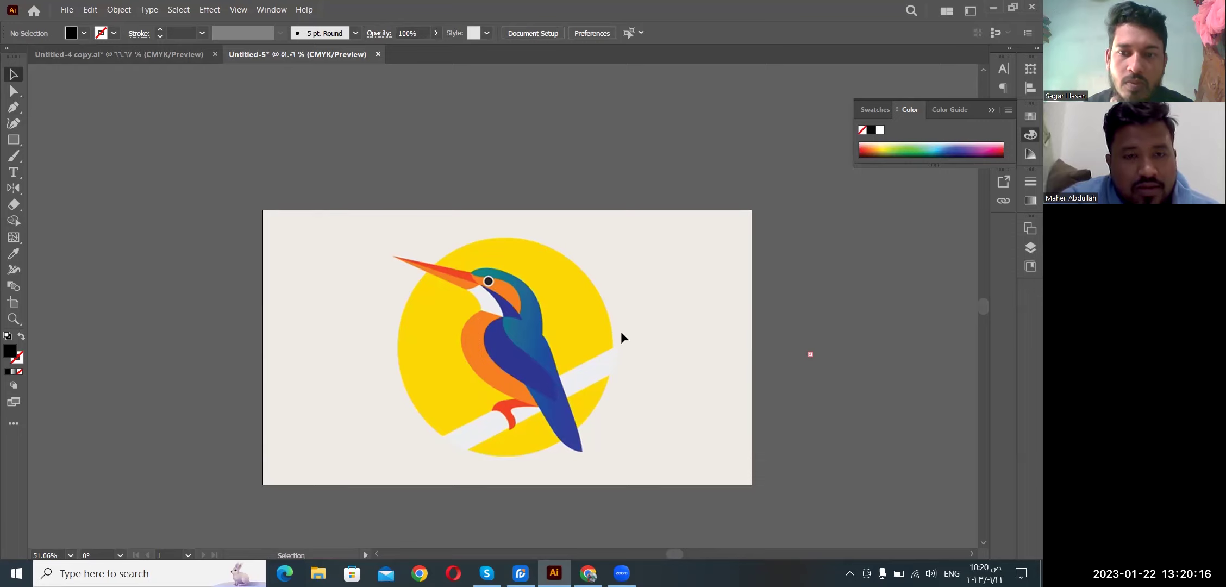
# Step: Start a Pen path on the beak, then discard the stray anchors with Escape
pyautogui.scroll(1, 621, 332)
pyautogui.scroll(-1, 621, 337)
pyautogui.scroll(-2, 631, 332)
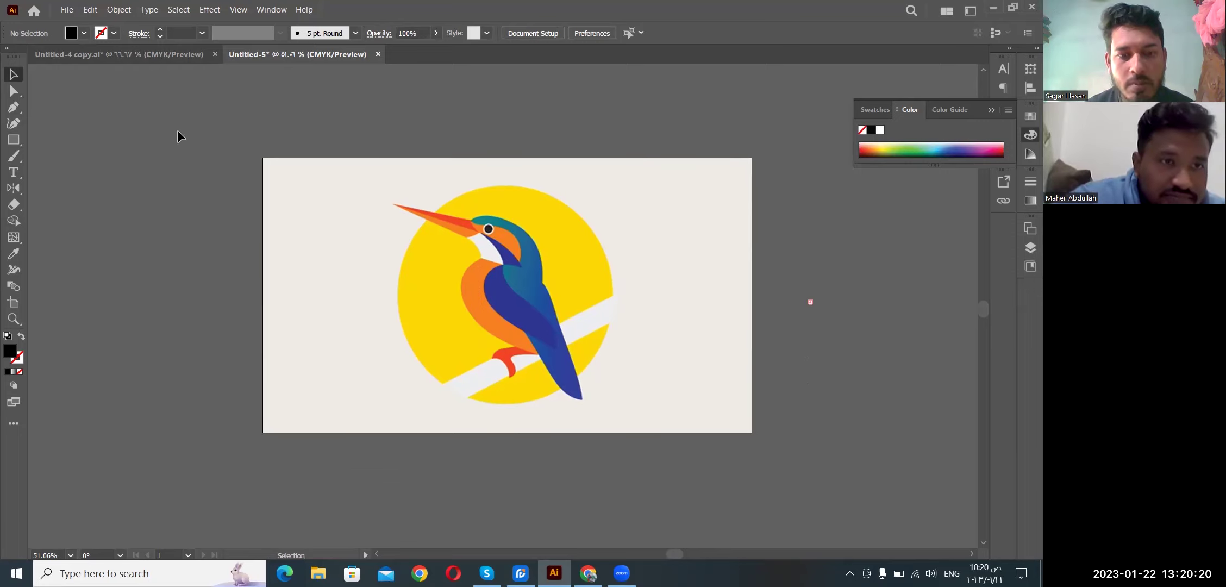
pyautogui.click(14, 108)
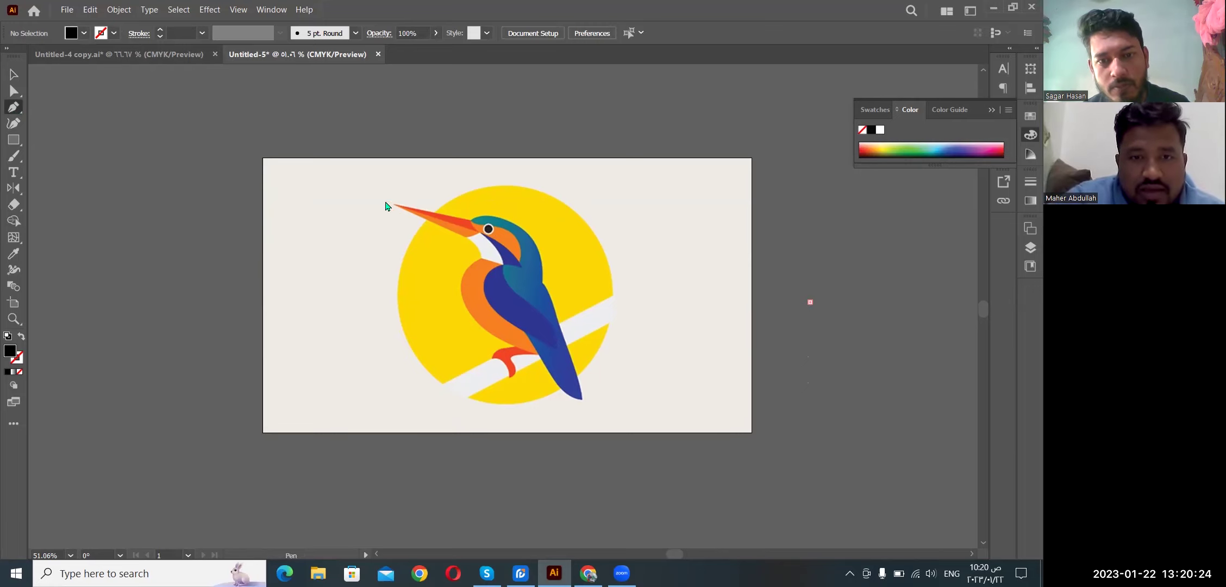
pyautogui.moveTo(439, 207); pyautogui.dragTo(471, 190)
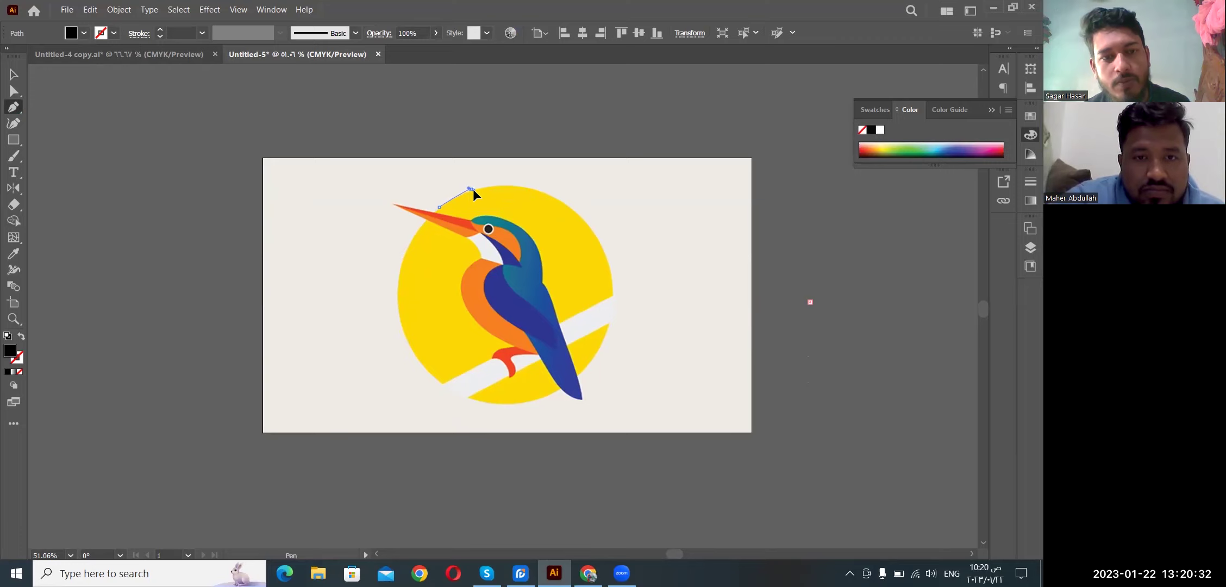
pyautogui.moveTo(474, 189); pyautogui.dragTo(475, 192)
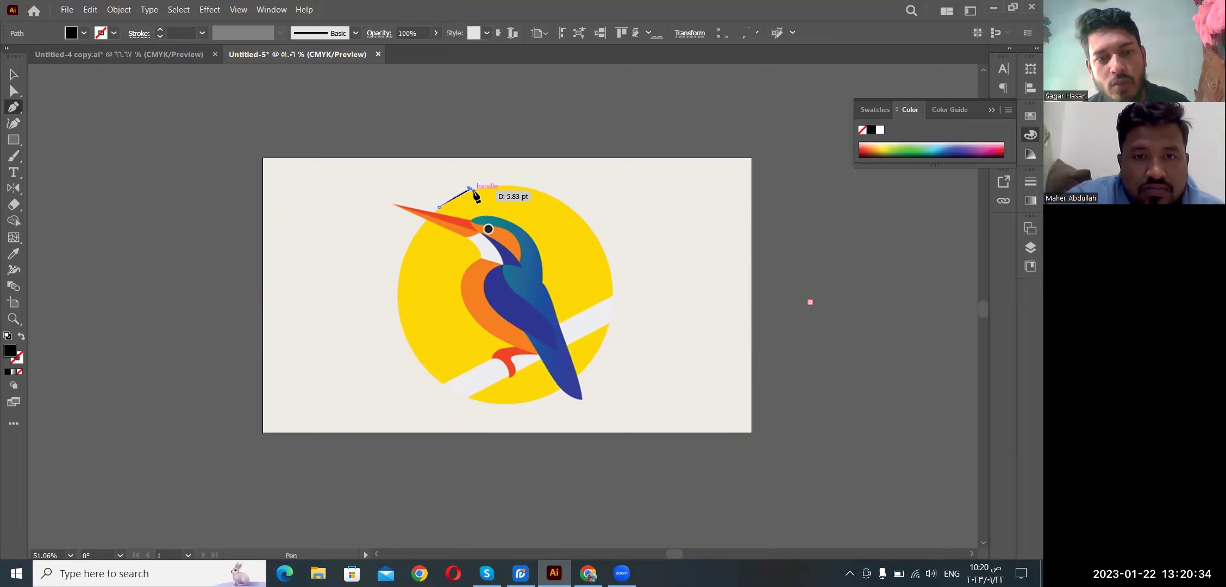
pyautogui.press('Escape')
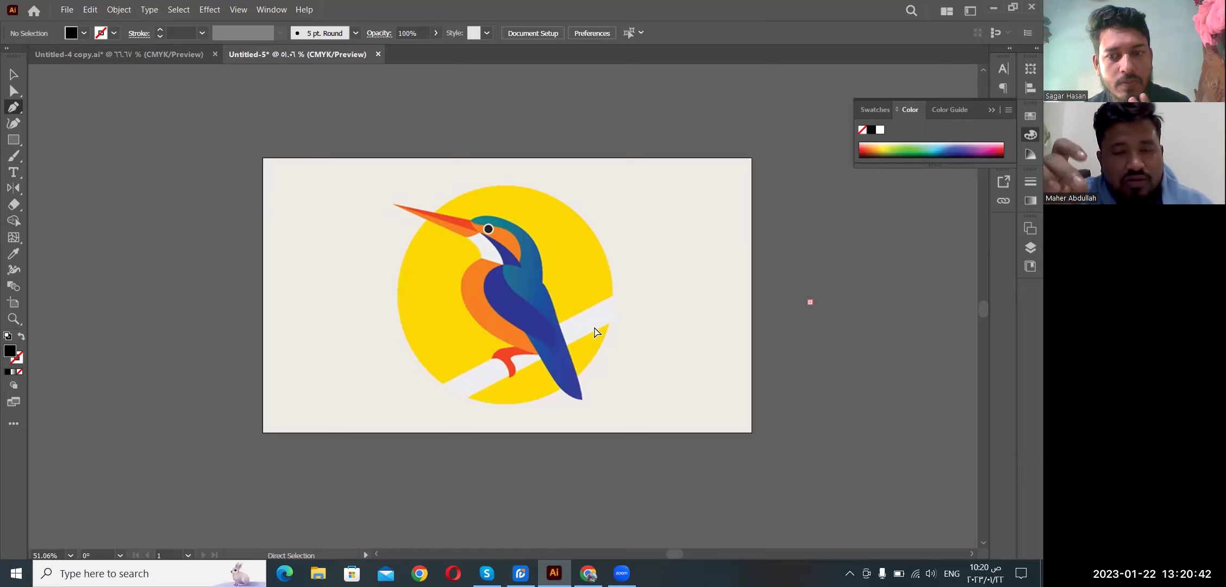
# Step: Zoom in to 100% and scroll to centre the kingfisher
pyautogui.press('ctrl')
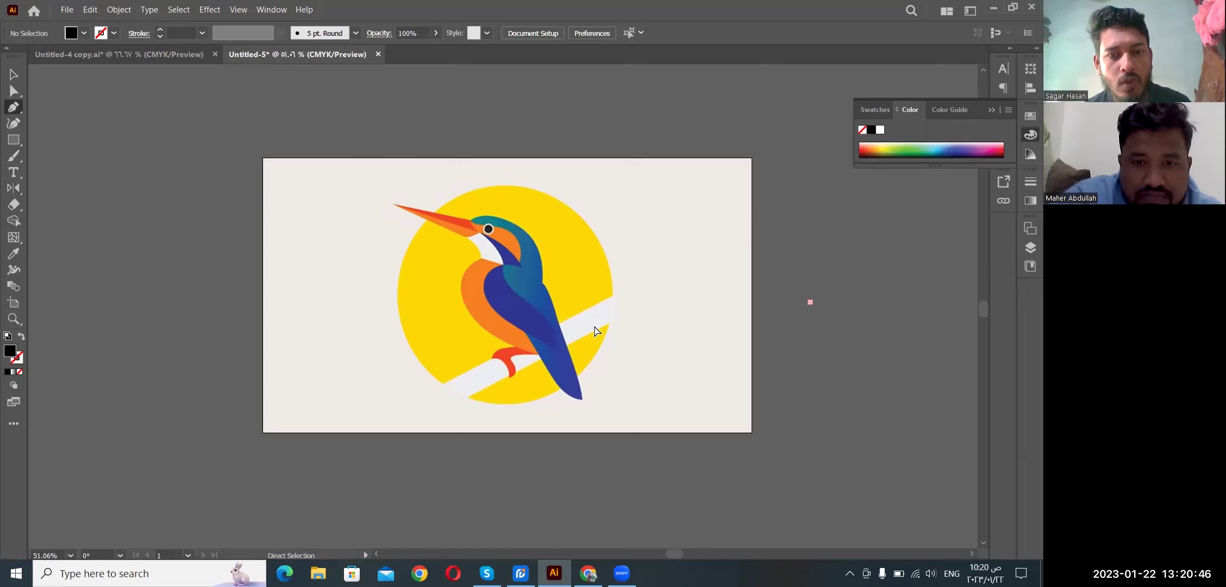
pyautogui.hotkey('ctrl', '+')
pyautogui.hotkey('ctrl', '+')
pyautogui.scroll(-1, 666, 333)
pyautogui.scroll(2, 666, 332)
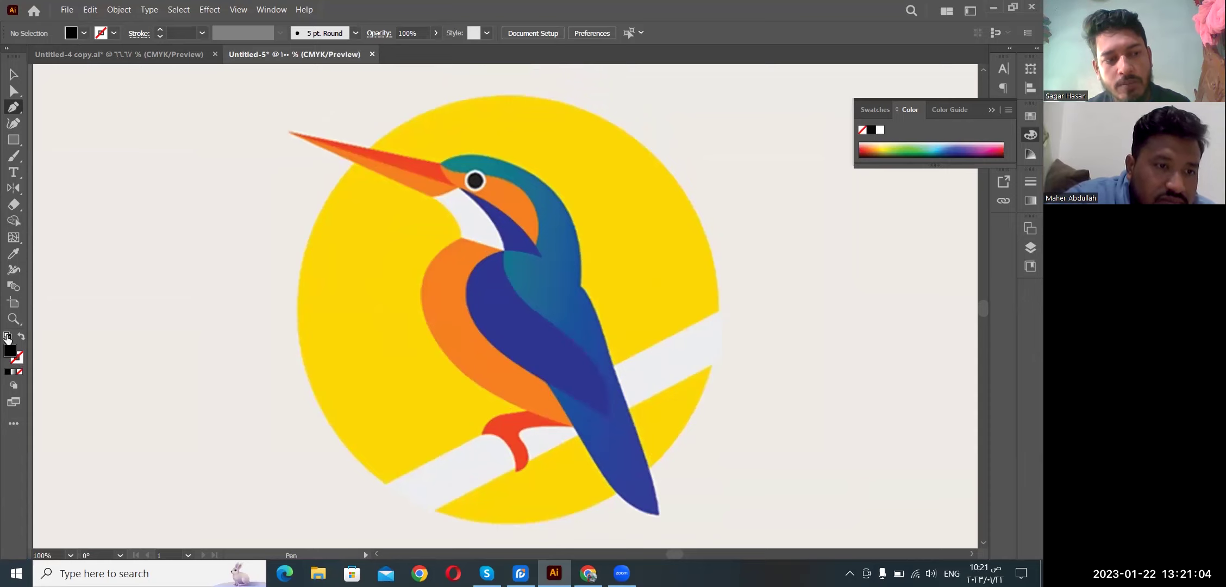
# Step: Reset default fill and stroke colours and swap them, leaving the colour chooser unchanged
pyautogui.click(7, 337)
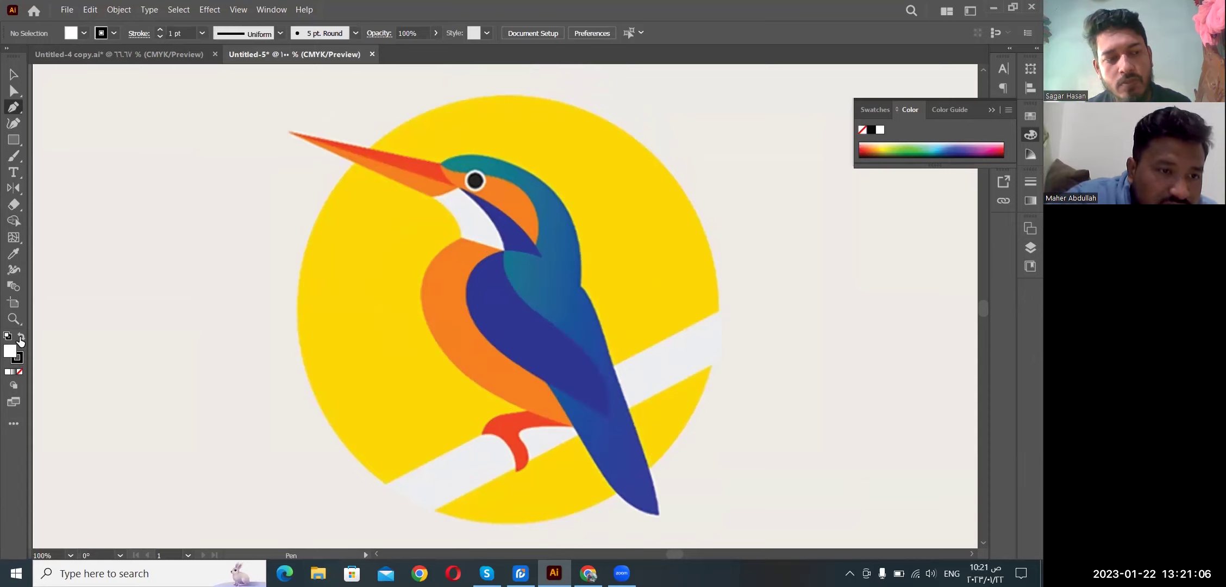
pyautogui.click(21, 337)
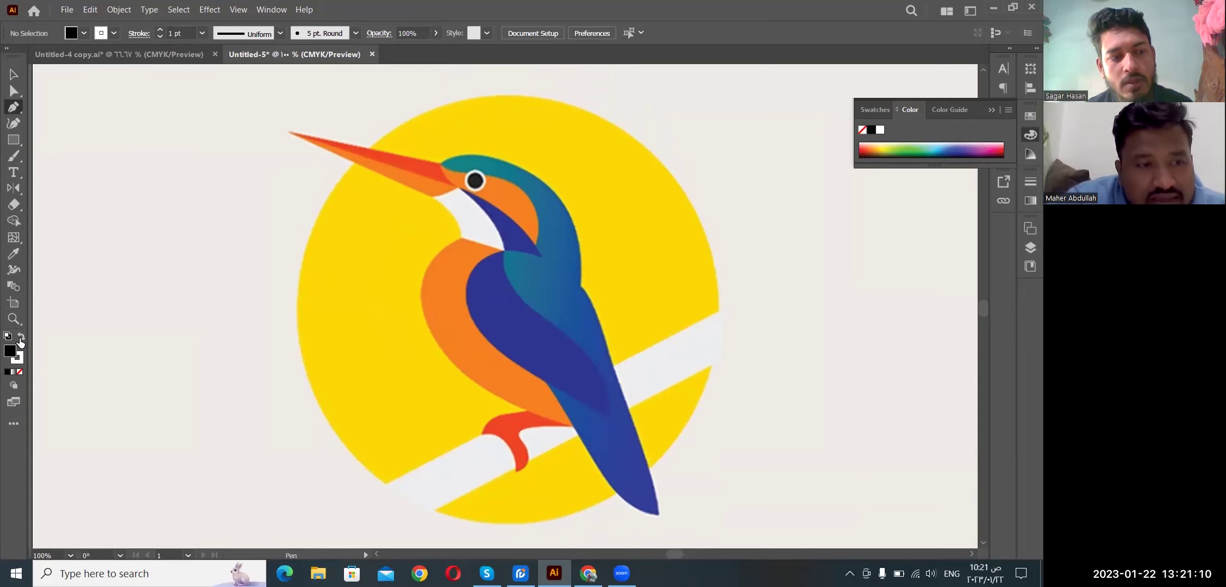
pyautogui.click(20, 341)
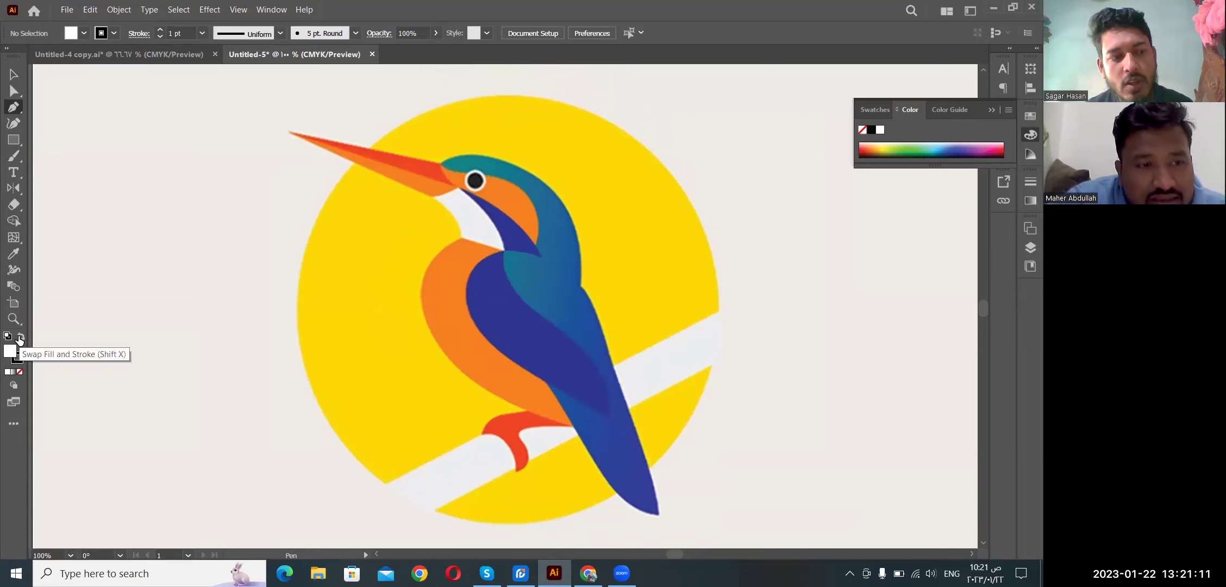
pyautogui.click(22, 338)
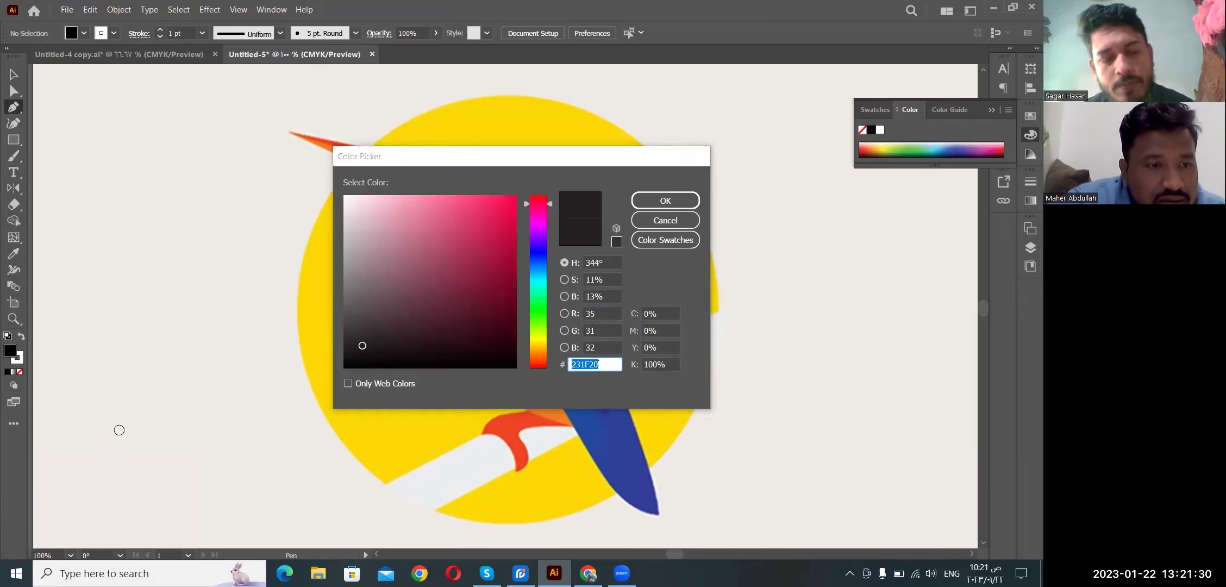
pyautogui.click(684, 218)
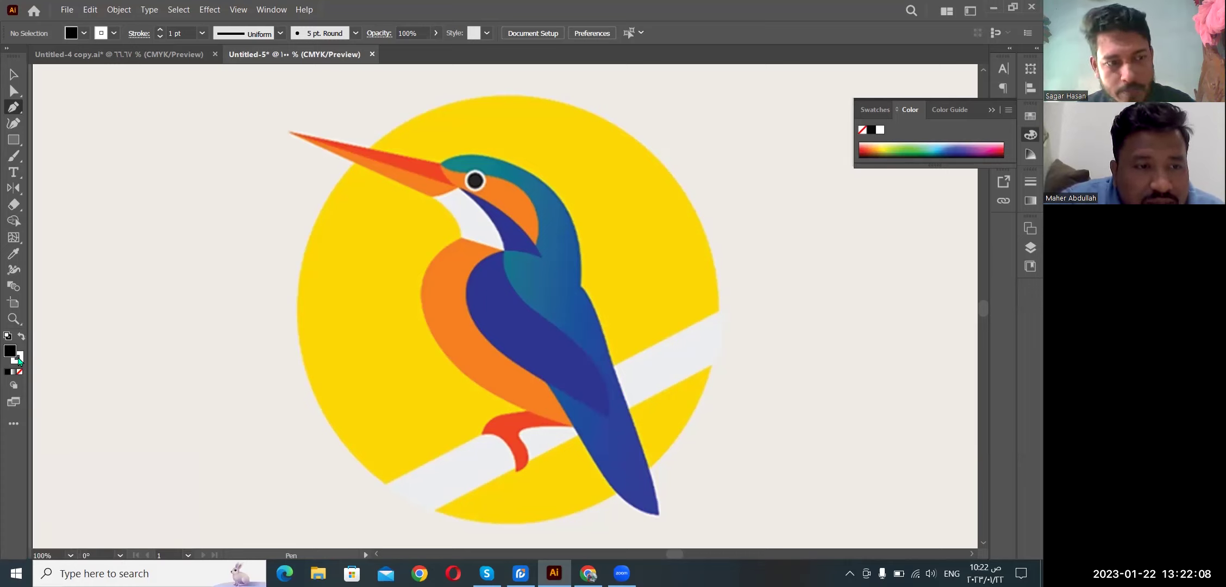
# Step: Set the fill to None for new paths and review the stroke colour, keeping stroke active
pyautogui.hotkey('shift', 'x')
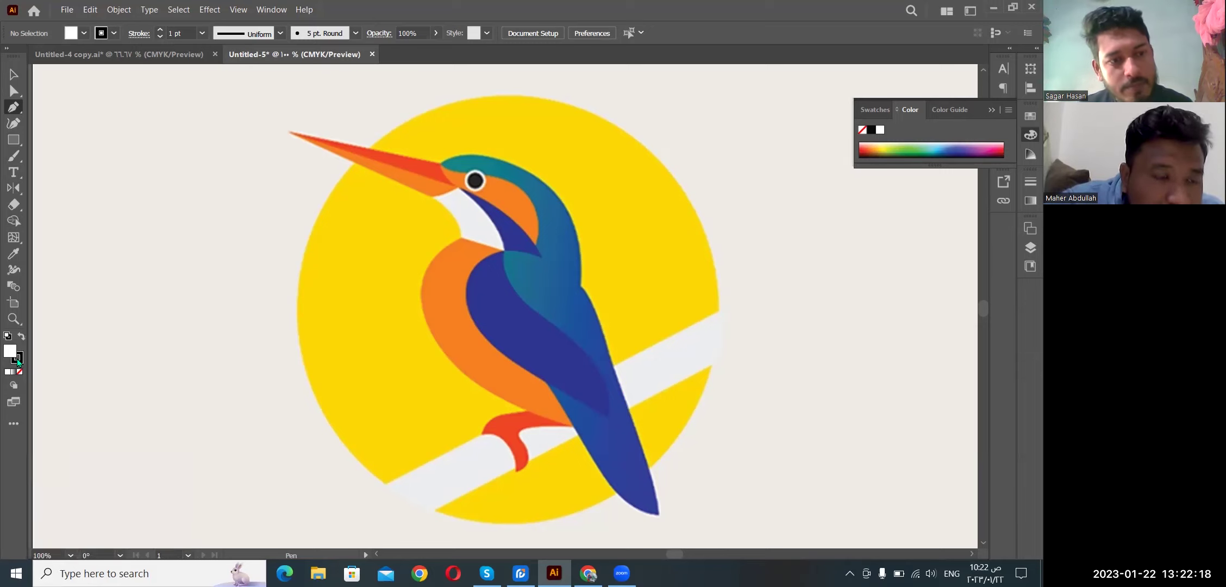
pyautogui.click(18, 361)
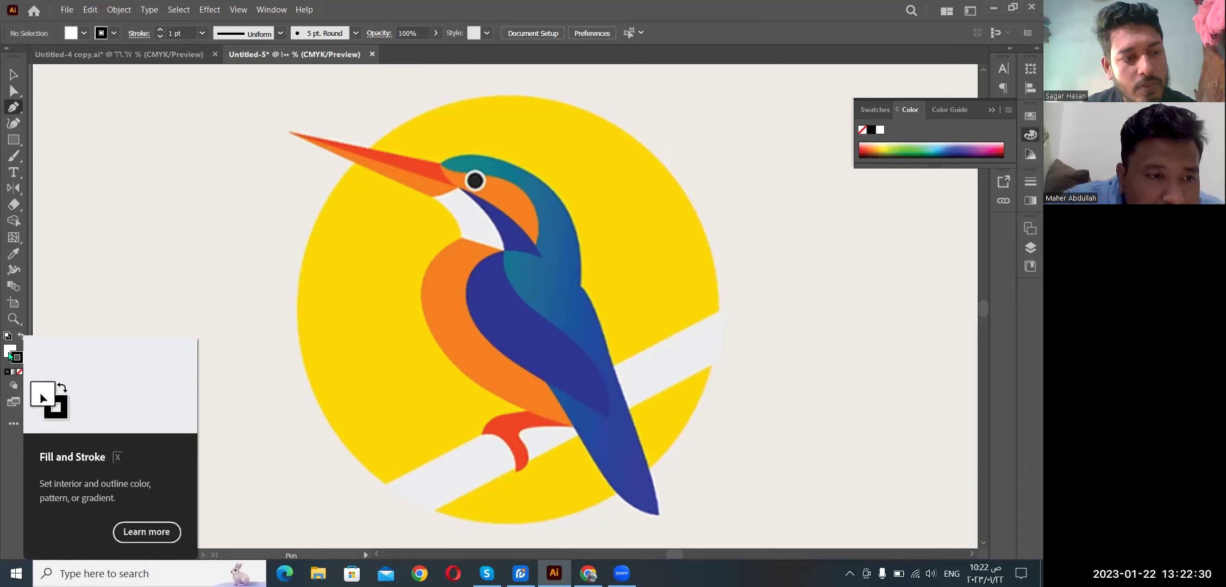
pyautogui.click(10, 352)
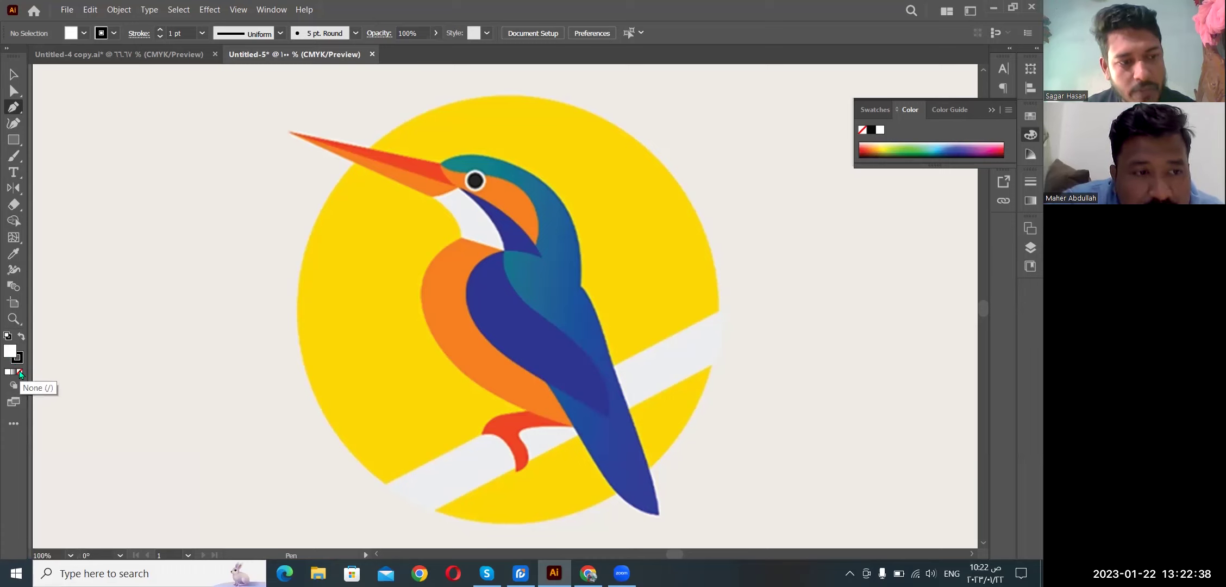
pyautogui.click(20, 372)
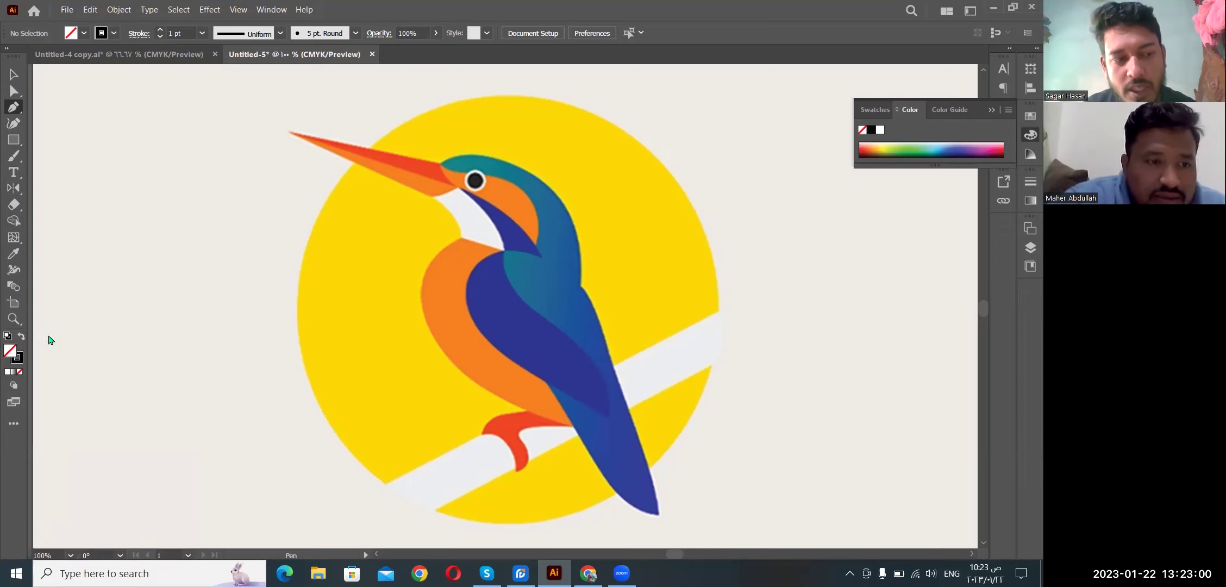
pyautogui.click(16, 359)
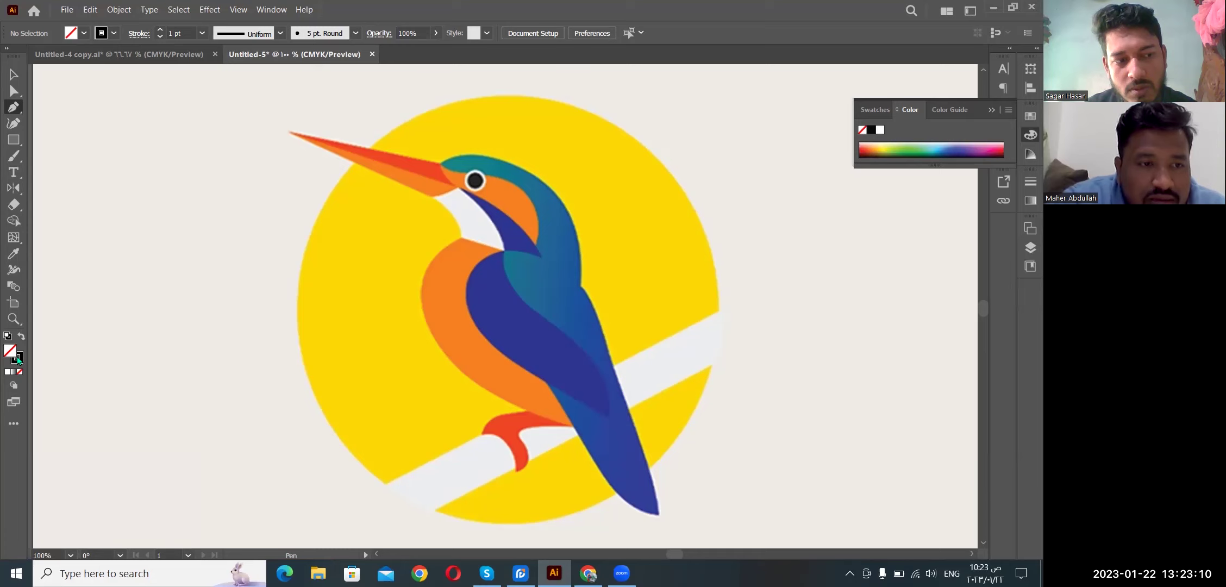
pyautogui.doubleClick(17, 358)
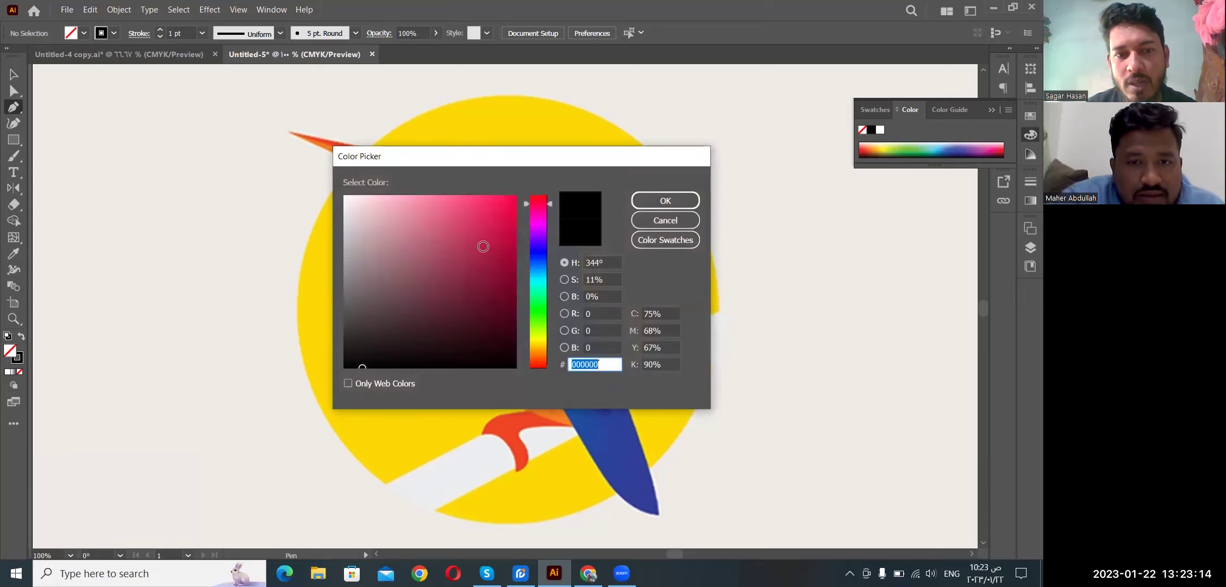
pyautogui.click(489, 239)
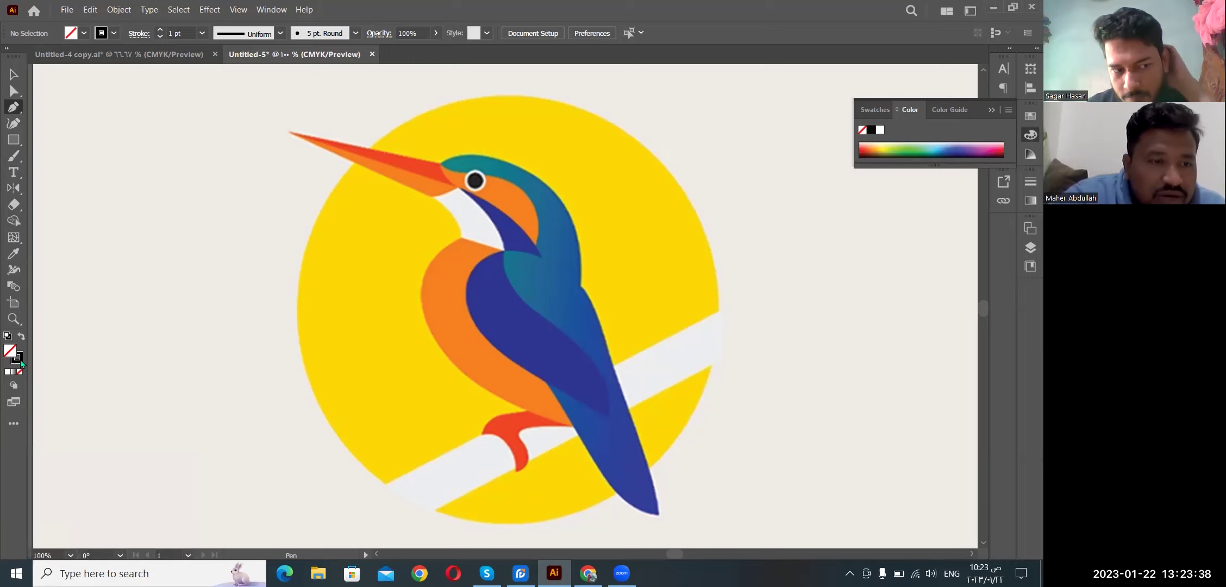
pyautogui.click(20, 360)
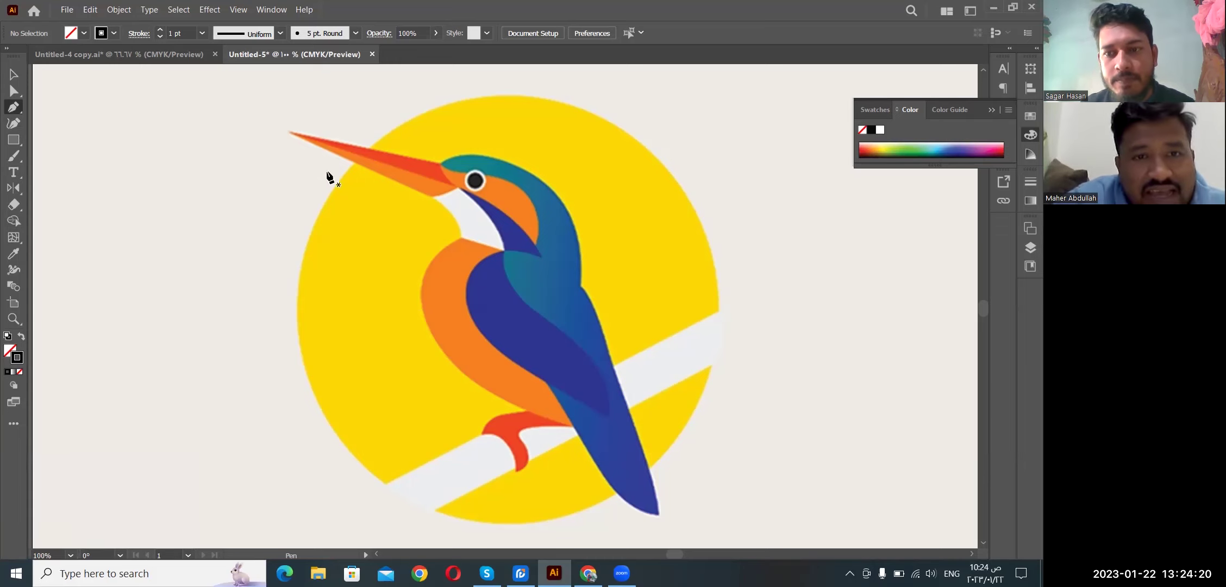
# Step: Trace the beak's top edge with Pen anchors from the tip, curving toward the head
pyautogui.click(291, 131)
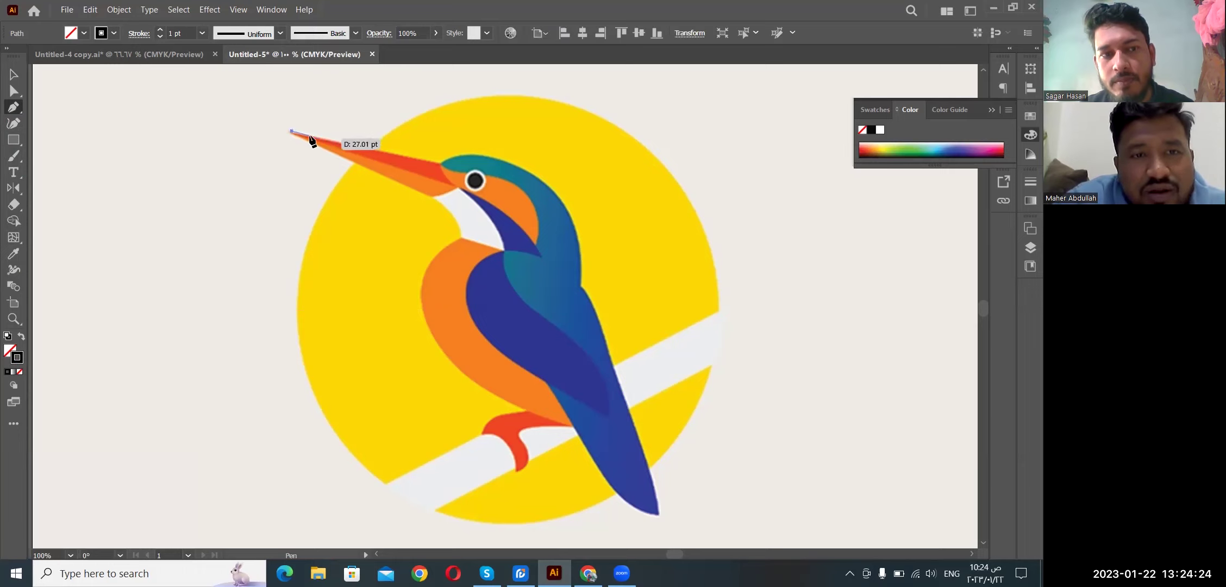
pyautogui.click(437, 159)
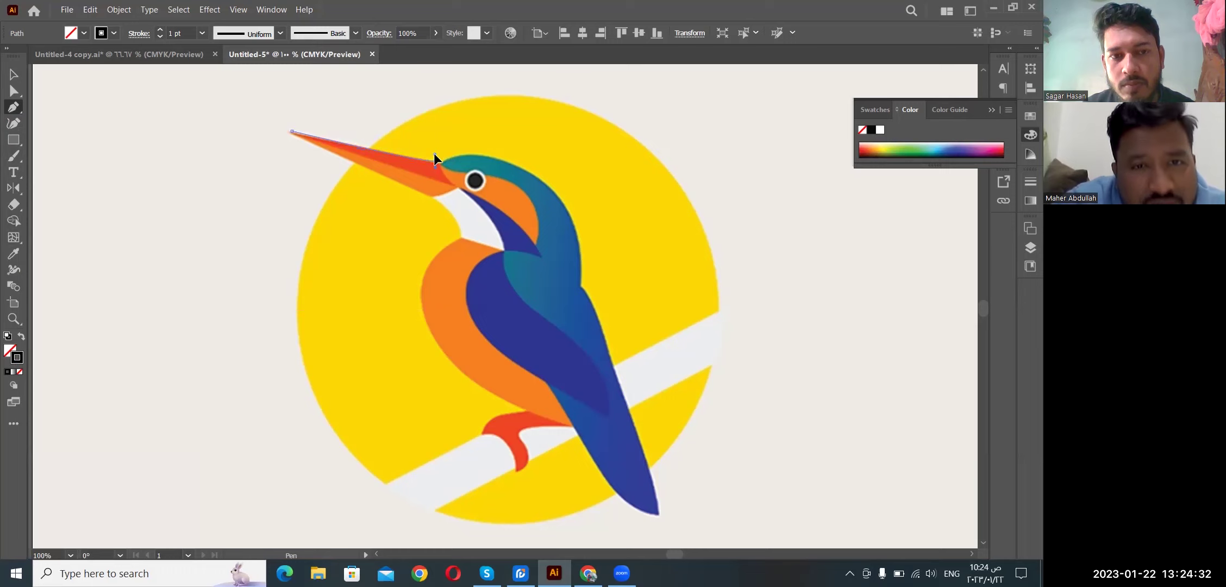
pyautogui.moveTo(434, 154); pyautogui.dragTo(435, 157)
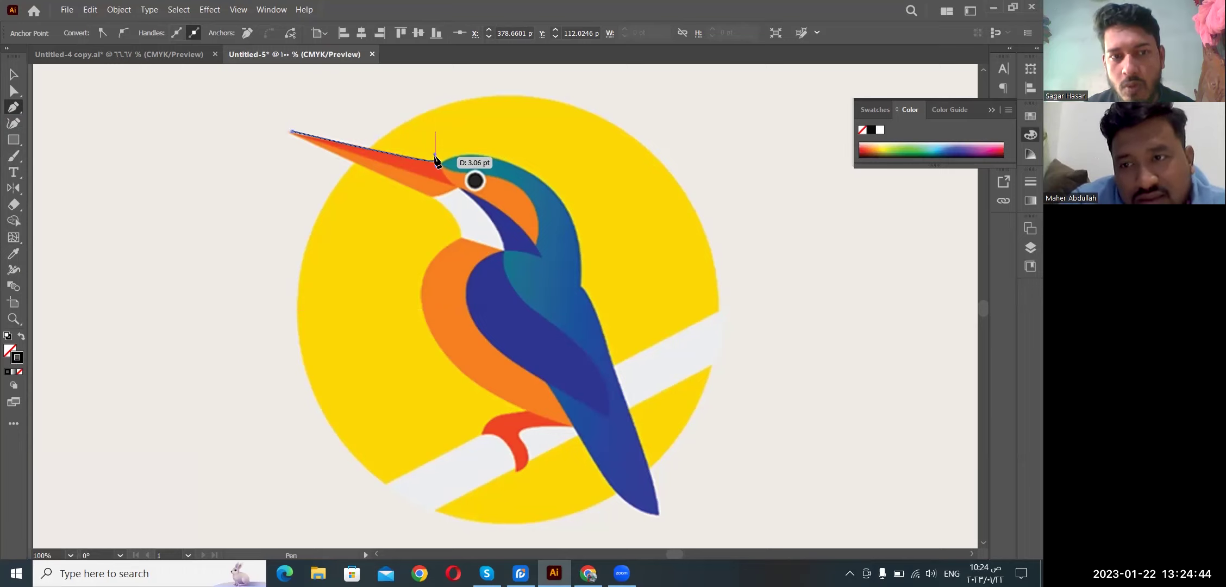
pyautogui.click(436, 158)
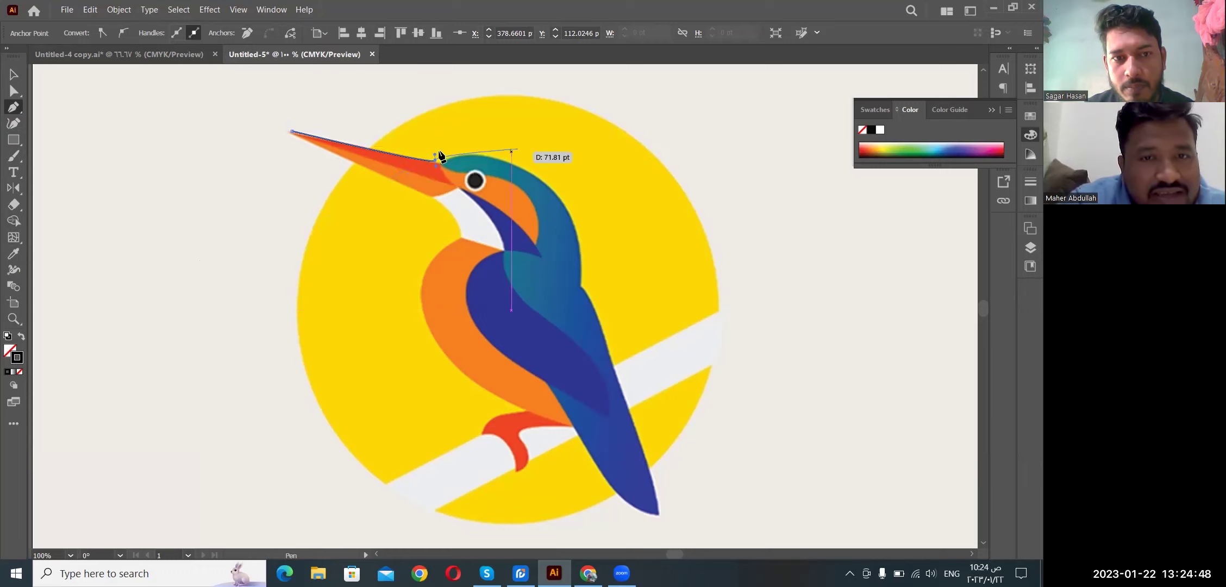
pyautogui.moveTo(435, 159)
pyautogui.mouseDown()
pyautogui.moveTo(458, 155)
pyautogui.moveTo(454, 141)
pyautogui.mouseUp()
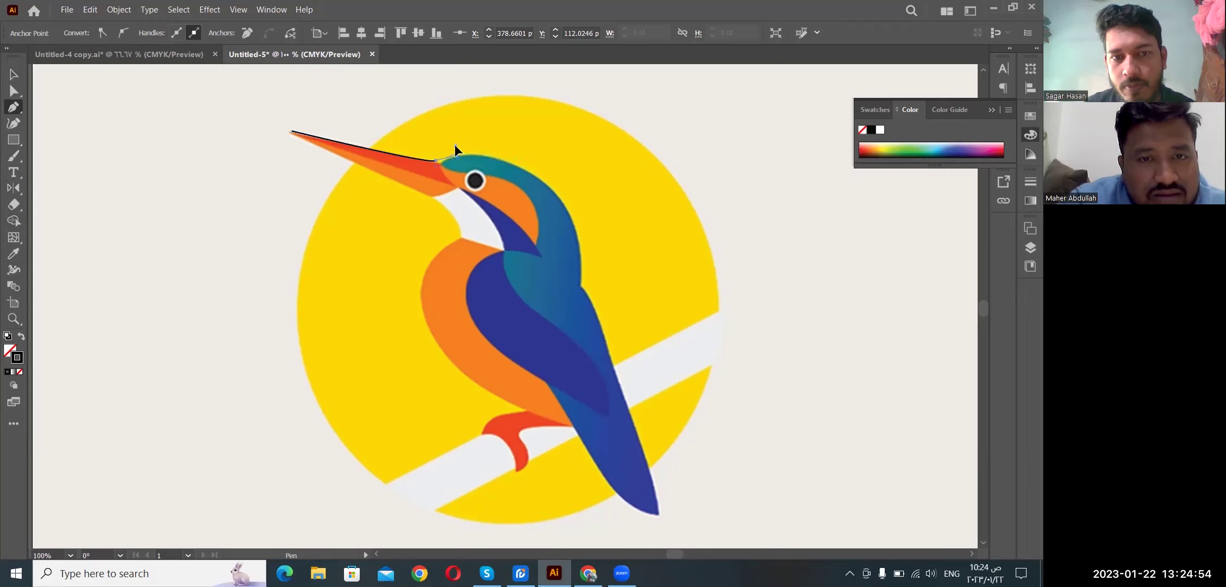
pyautogui.moveTo(455, 146)
pyautogui.mouseDown()
pyautogui.moveTo(411, 149)
pyautogui.moveTo(484, 159)
pyautogui.mouseUp()
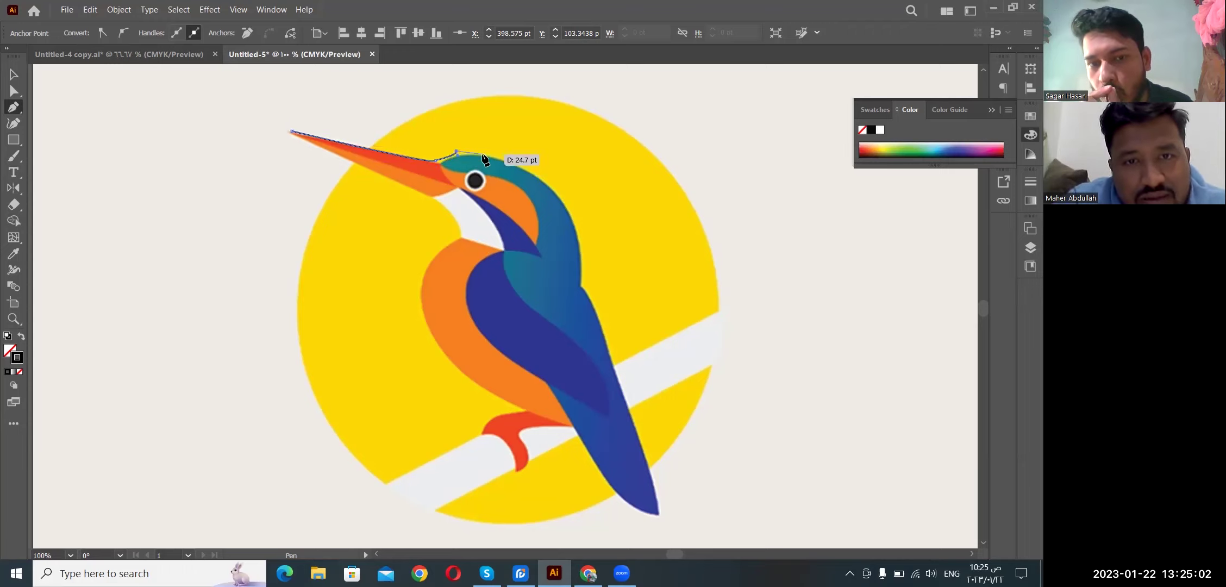
pyautogui.moveTo(484, 159); pyautogui.dragTo(485, 156)
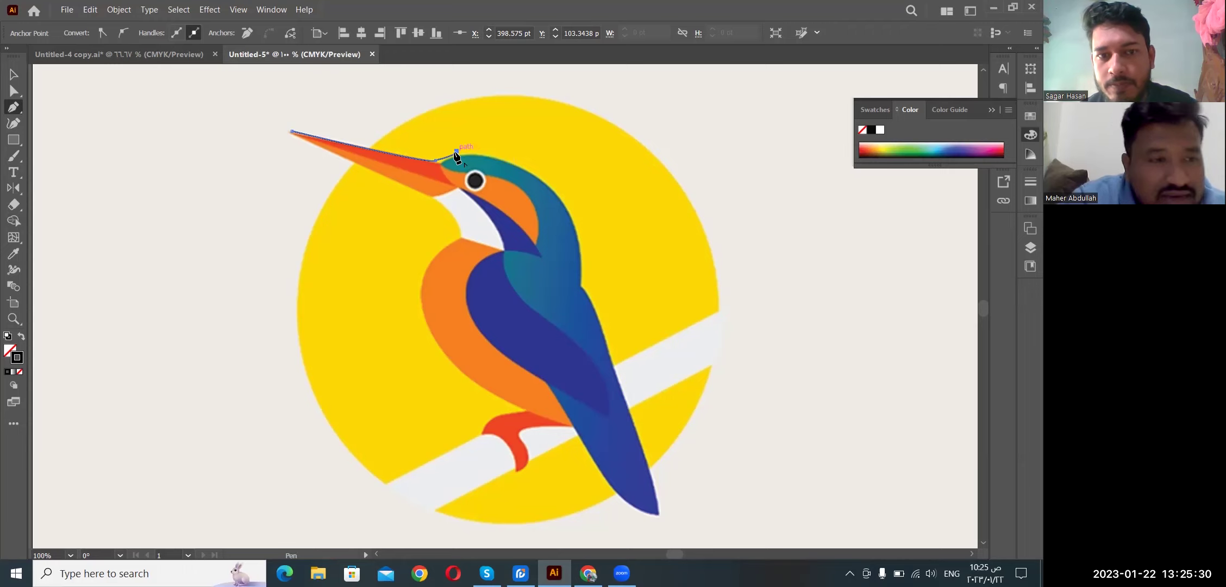
pyautogui.click(456, 154)
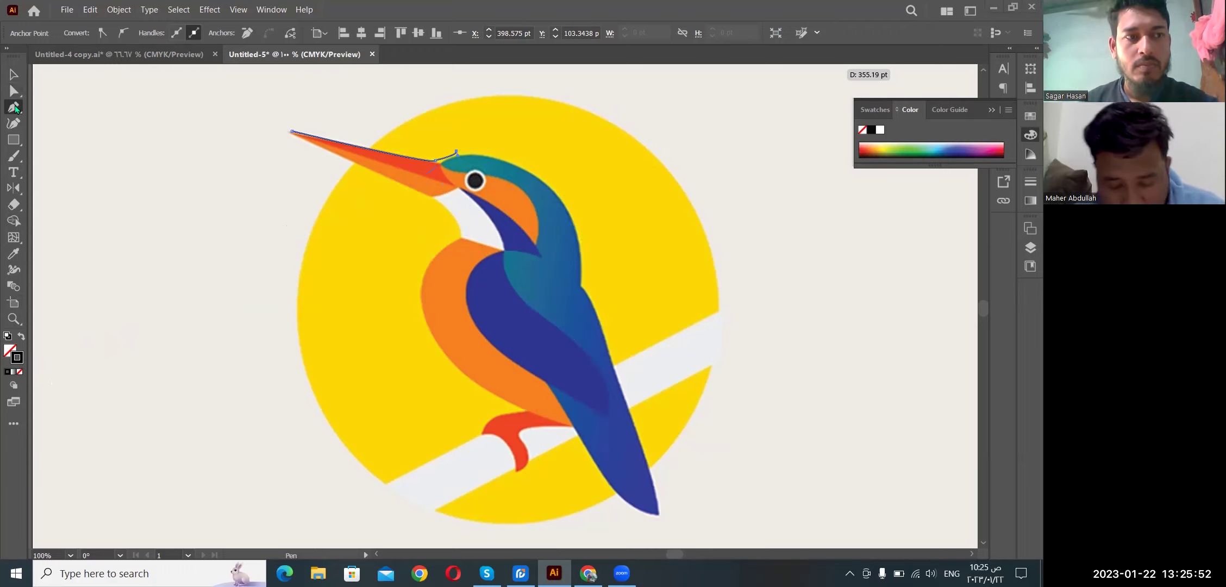
pyautogui.moveTo(14, 107)
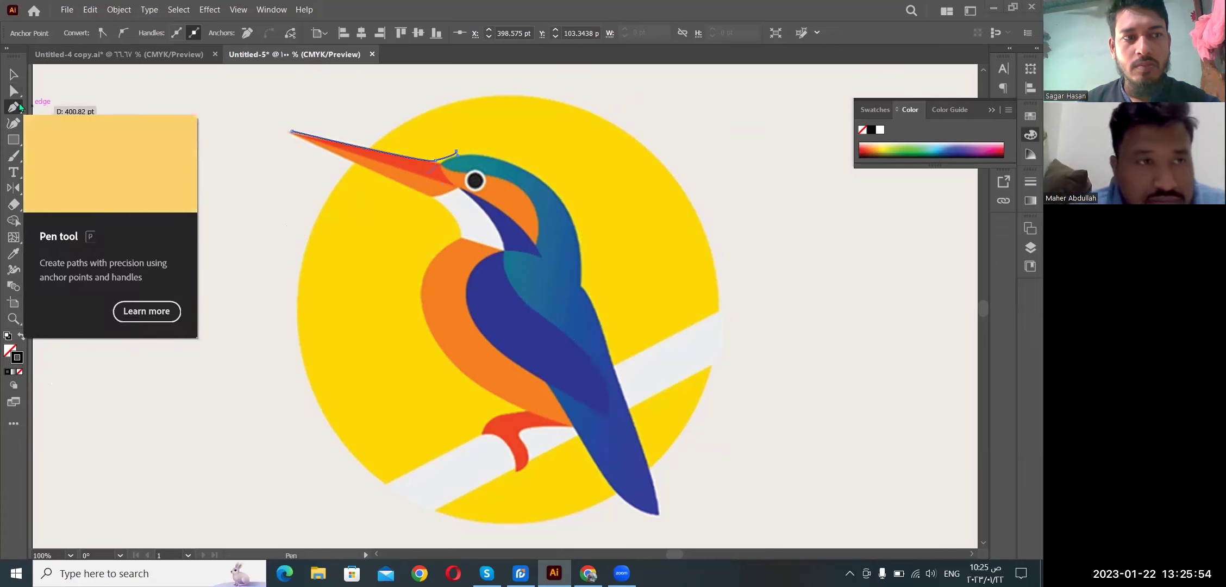
# Step: Delete the traced beak-top path and return to the Pen tool
pyautogui.press('v')
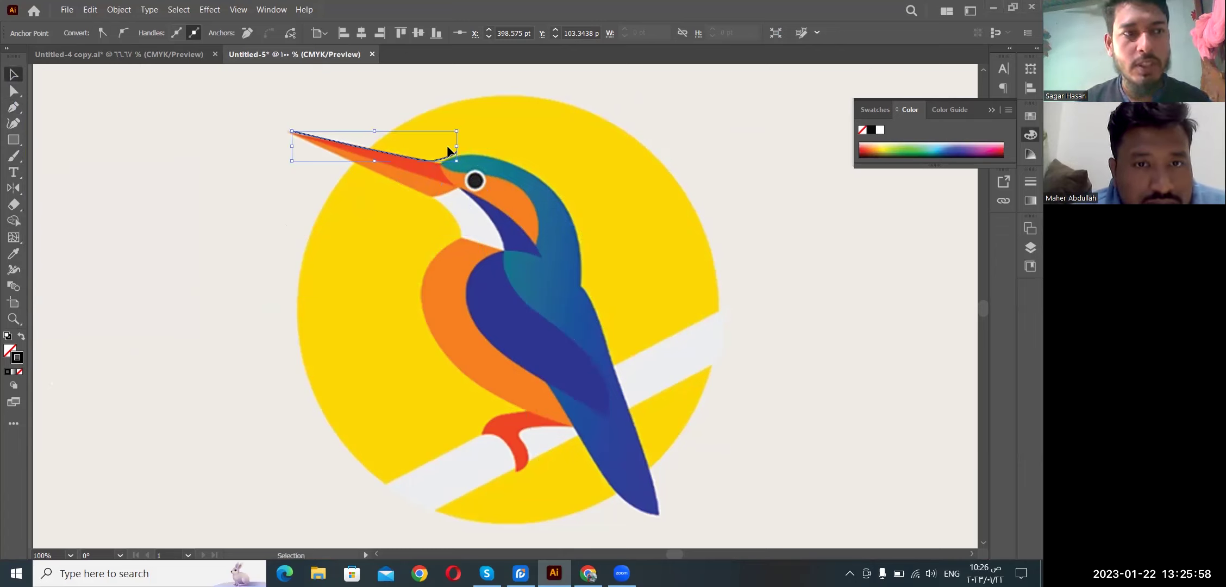
pyautogui.press('Delete')
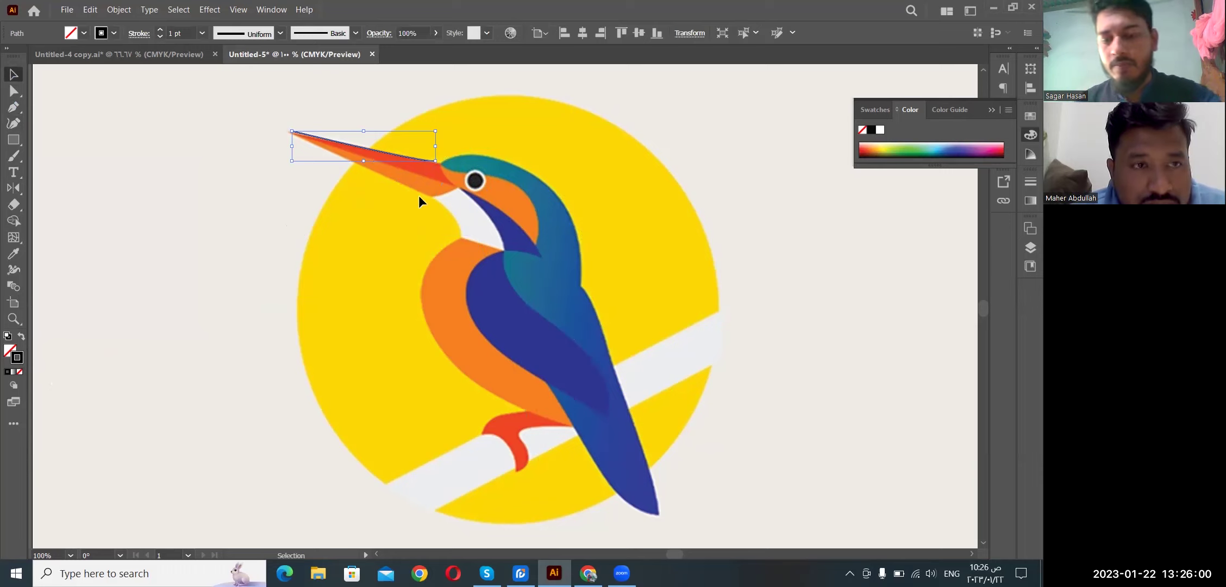
pyautogui.click(410, 186)
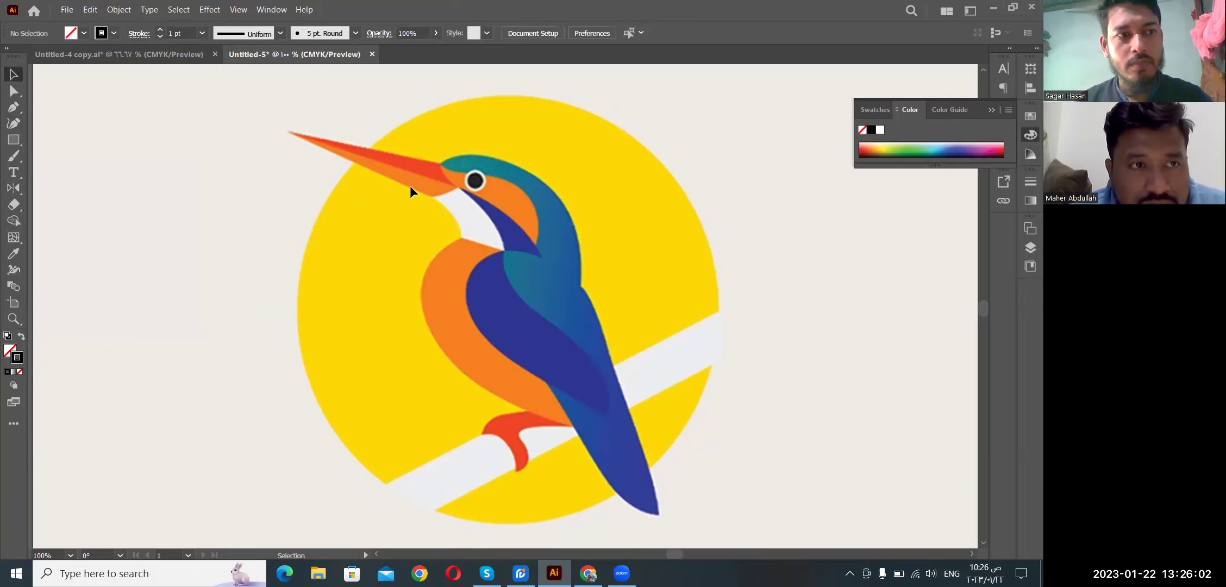
pyautogui.click(14, 107)
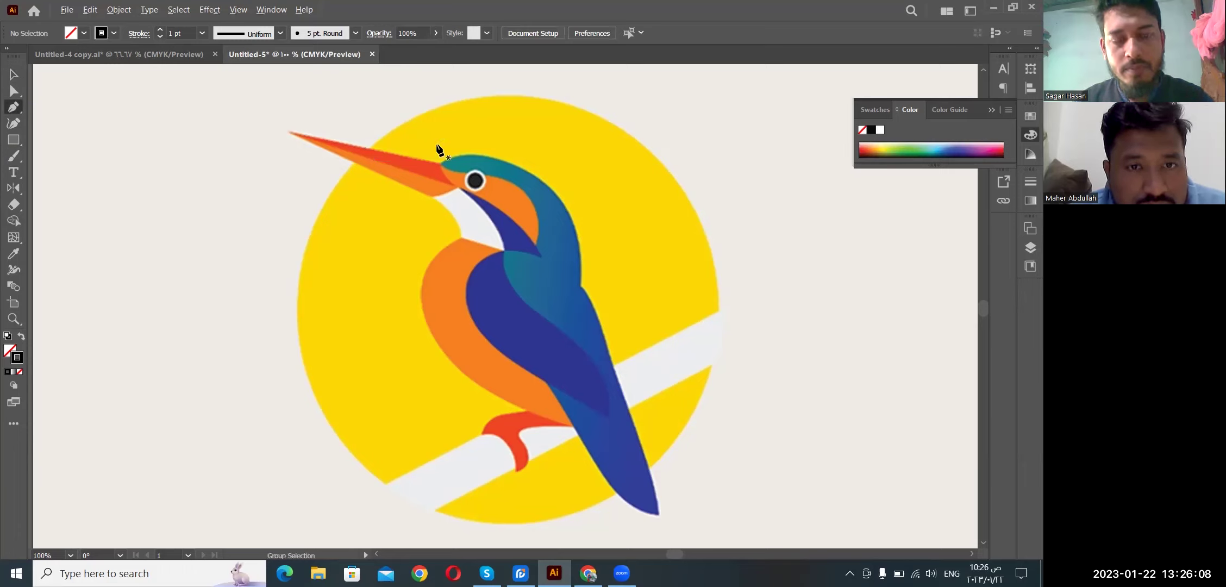
# Step: Trace a closed upper-beak outline from the tip to the head, curving near the eye
pyautogui.scroll(1, 439, 150)
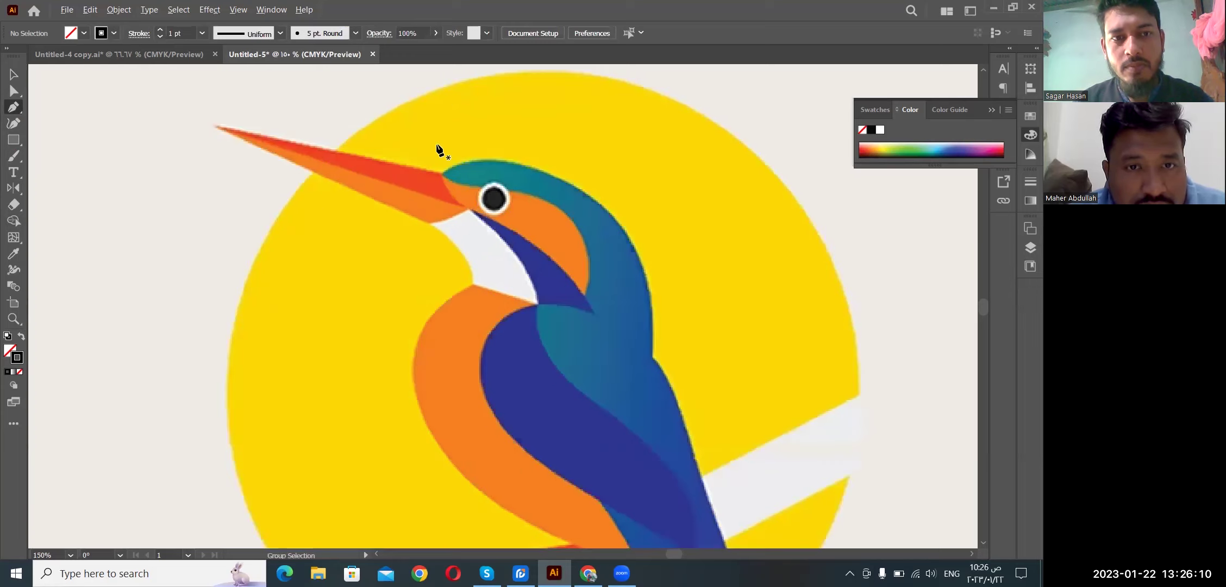
pyautogui.scroll(1, 437, 150)
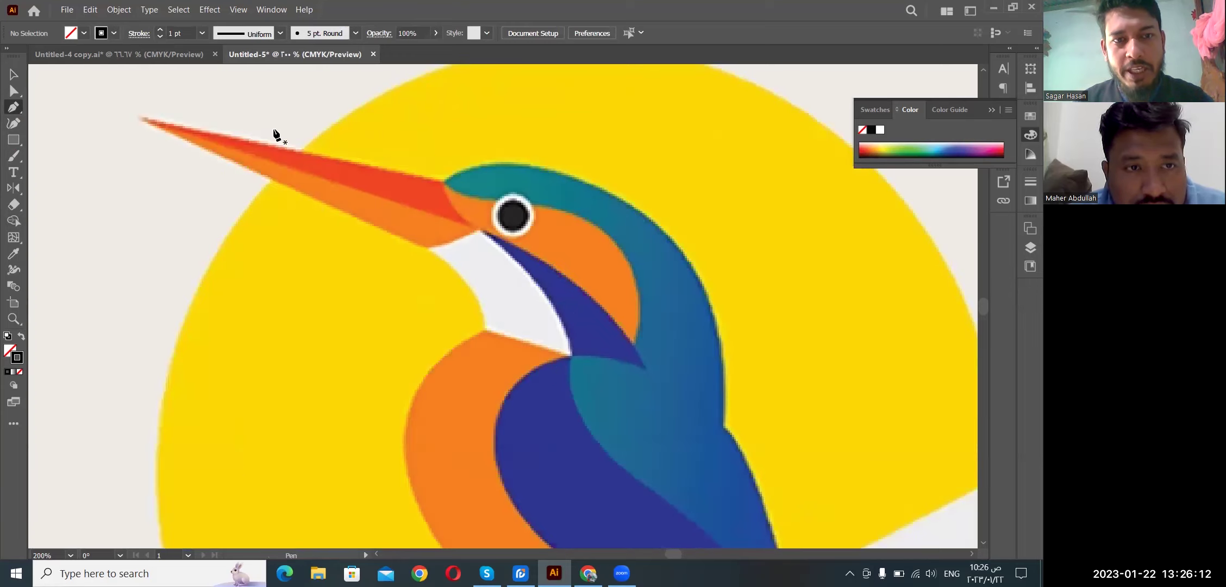
pyautogui.click(216, 126)
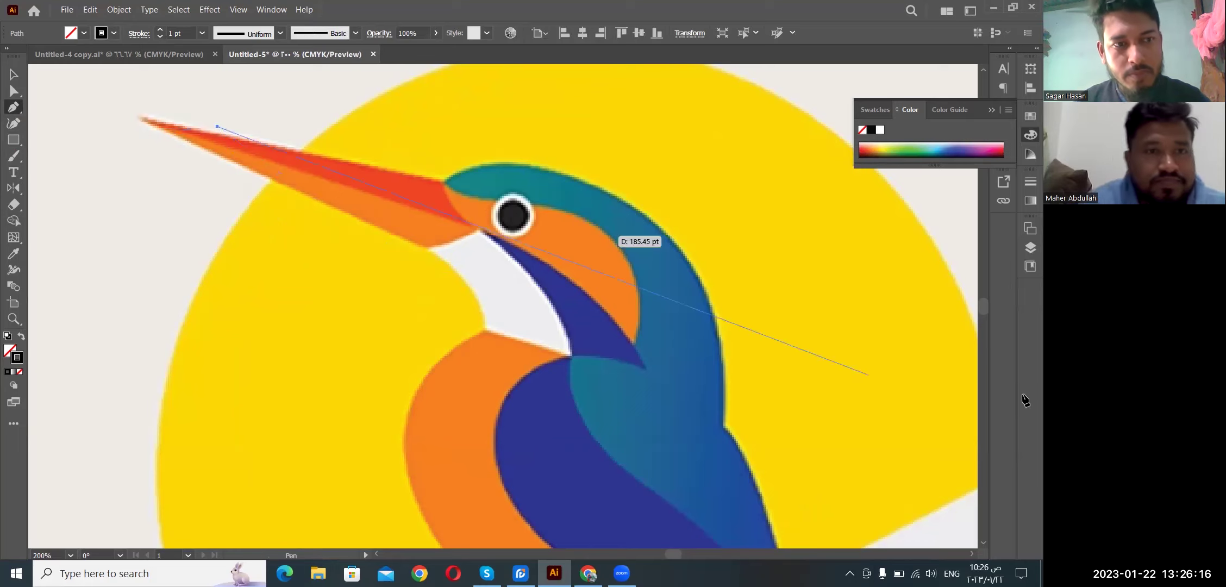
pyautogui.press('Escape')
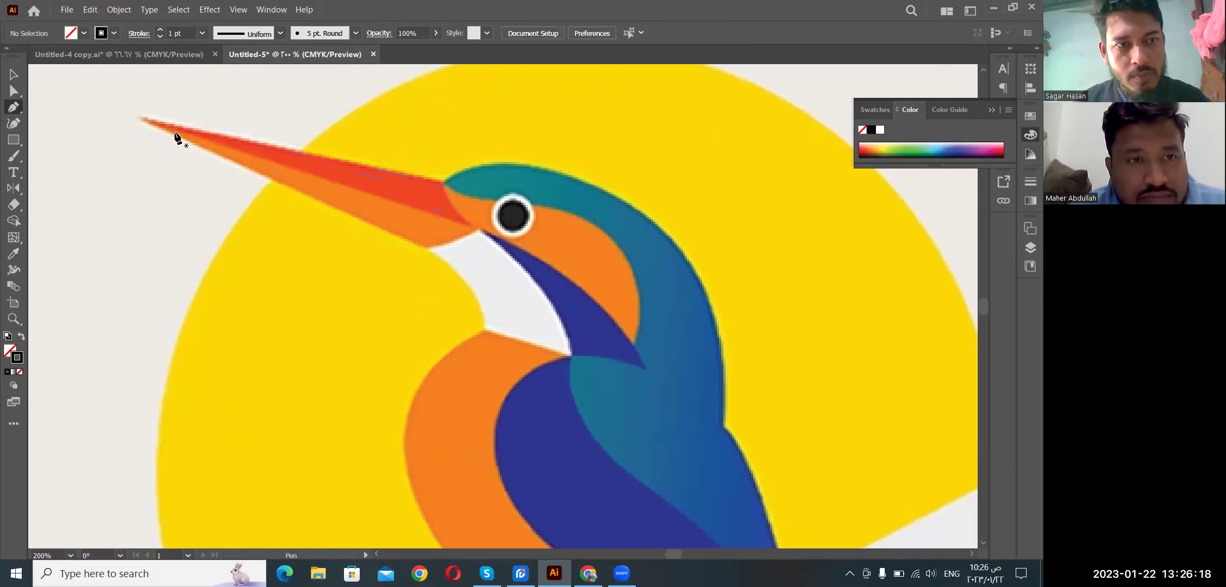
pyautogui.click(144, 119)
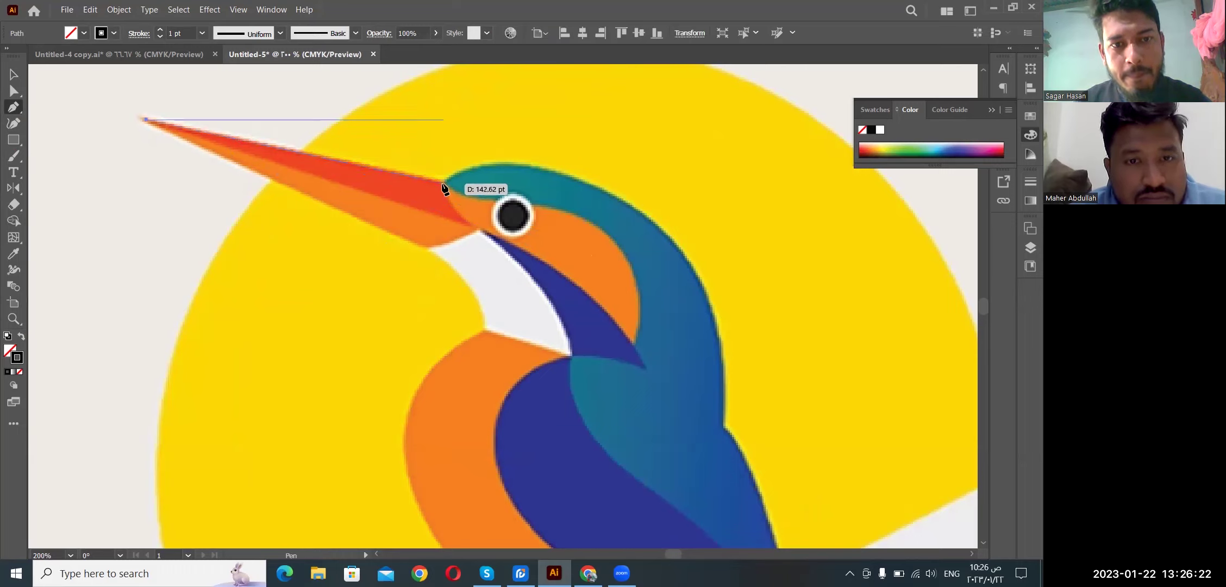
pyautogui.keyDown('shift'); pyautogui.click(445, 188); pyautogui.keyUp('shift')
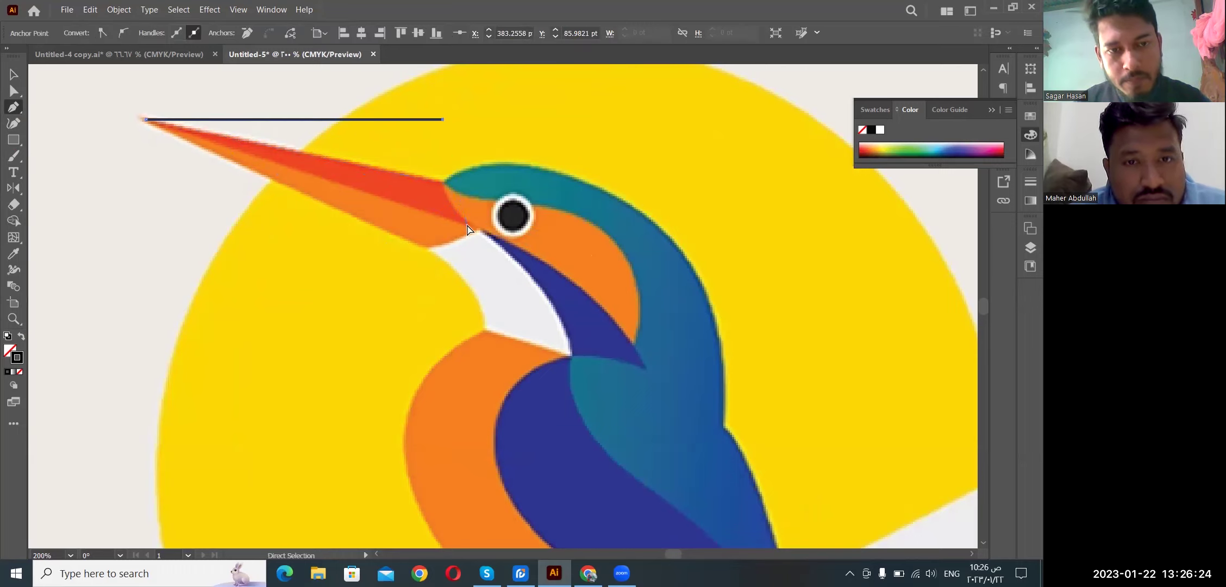
pyautogui.hotkey('ctrl', 'z')
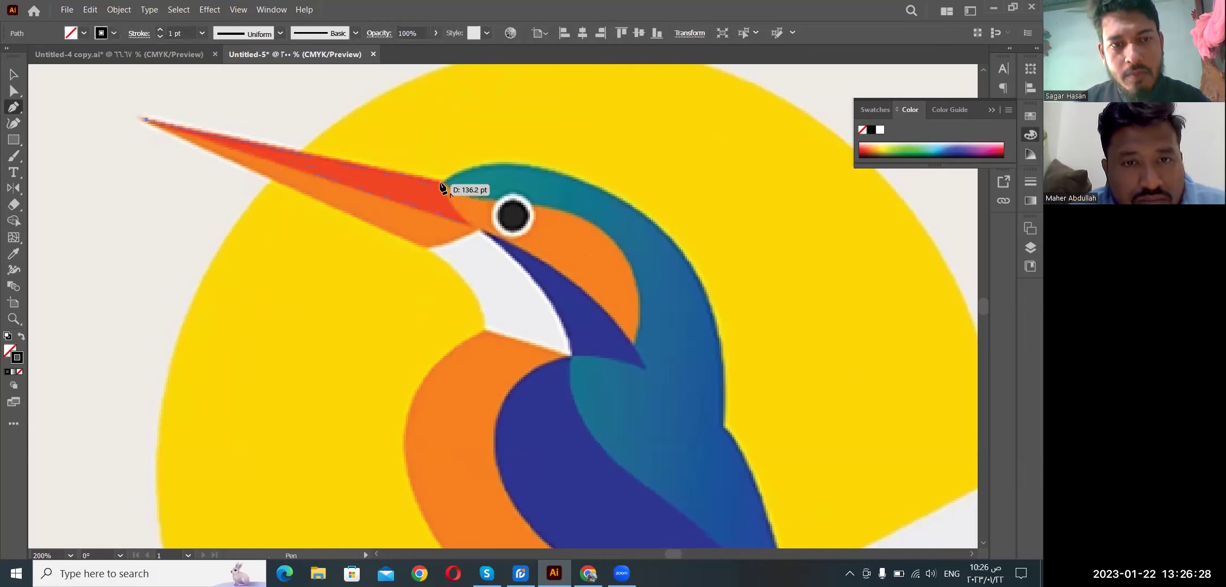
pyautogui.click(441, 181)
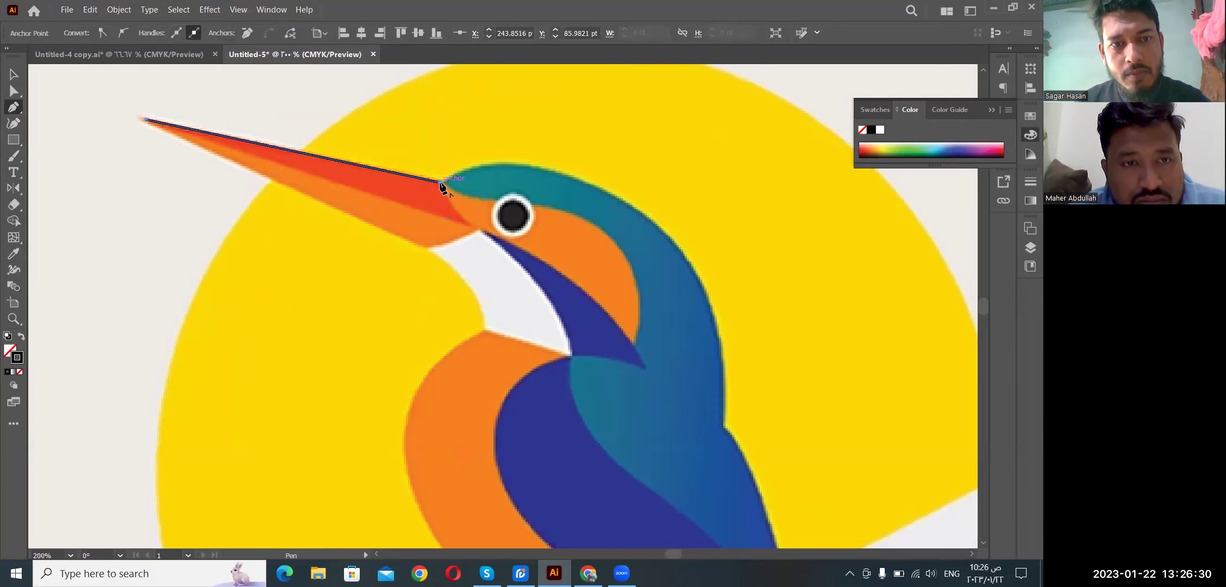
pyautogui.moveTo(467, 227); pyautogui.dragTo(526, 259)
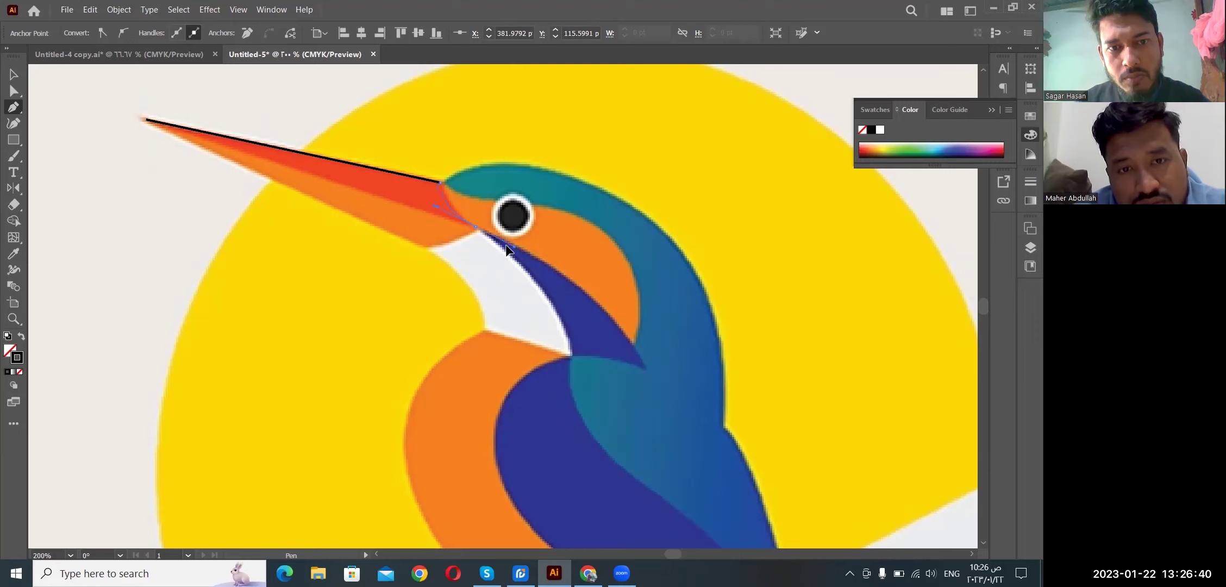
pyautogui.moveTo(505, 243); pyautogui.dragTo(504, 243)
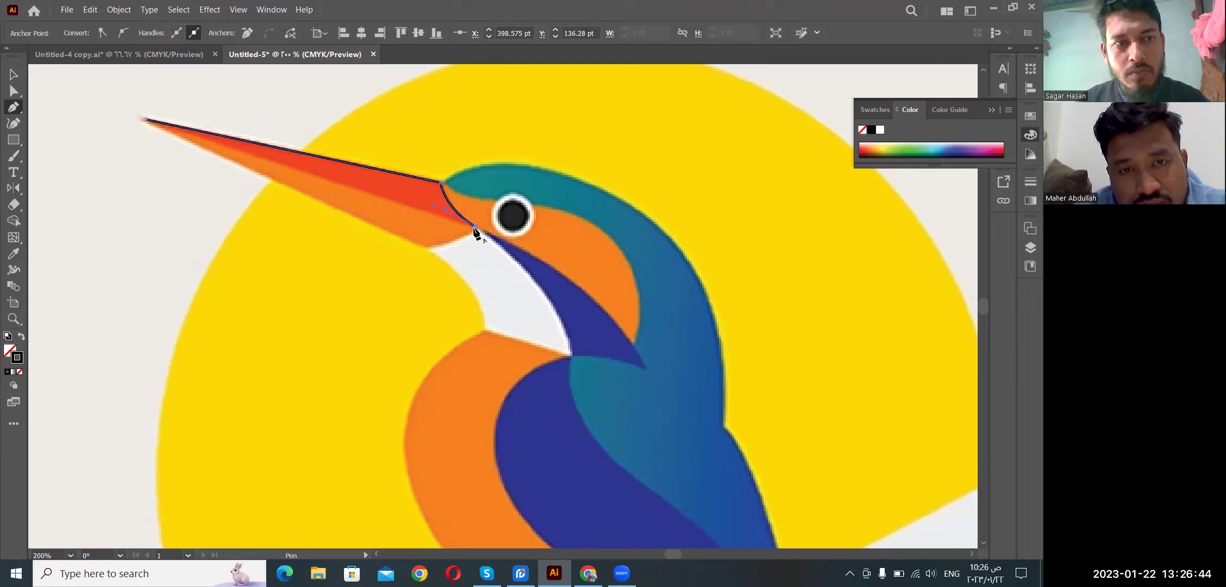
pyautogui.click(146, 119)
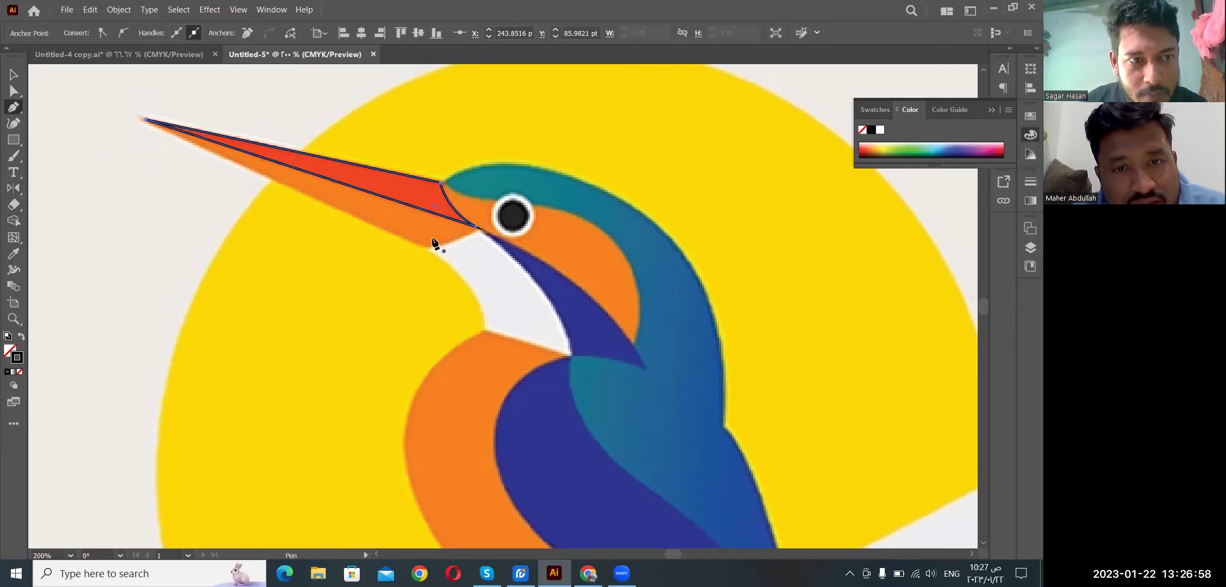
# Step: Trace a closed lower-beak outline from the tip via its bottom corner up to the eye
pyautogui.click(146, 121)
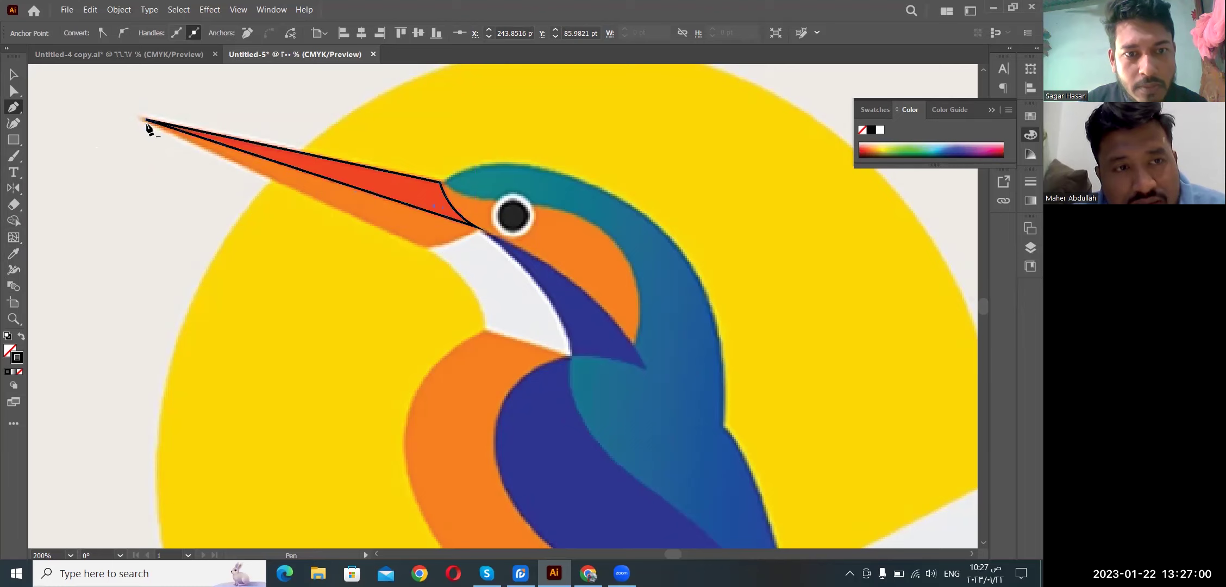
pyautogui.click(423, 248)
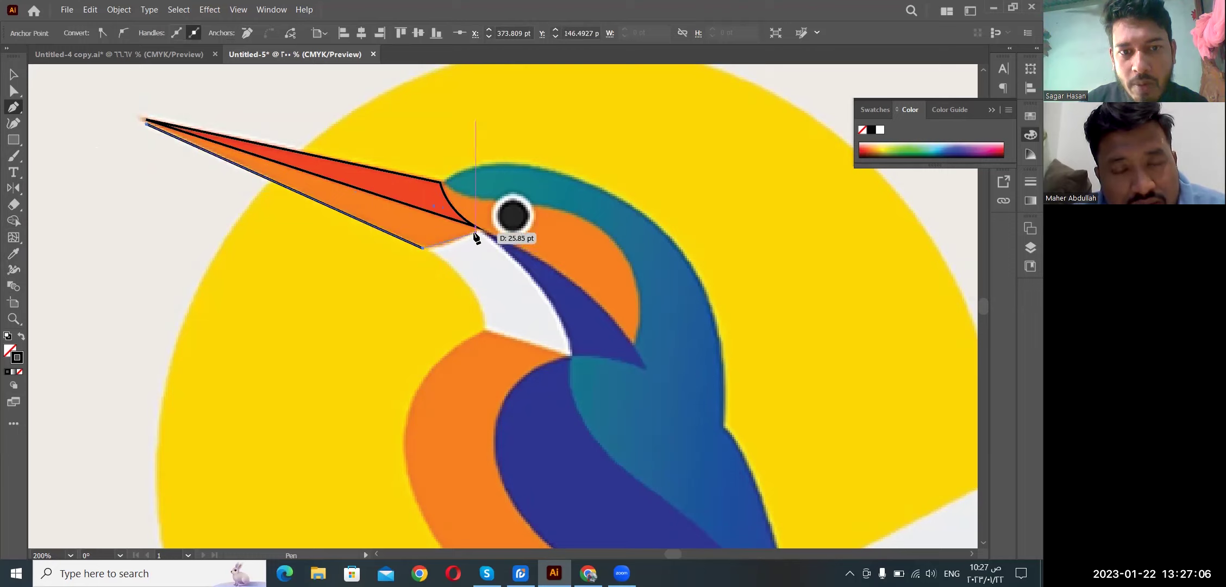
pyautogui.moveTo(475, 229); pyautogui.dragTo(483, 218)
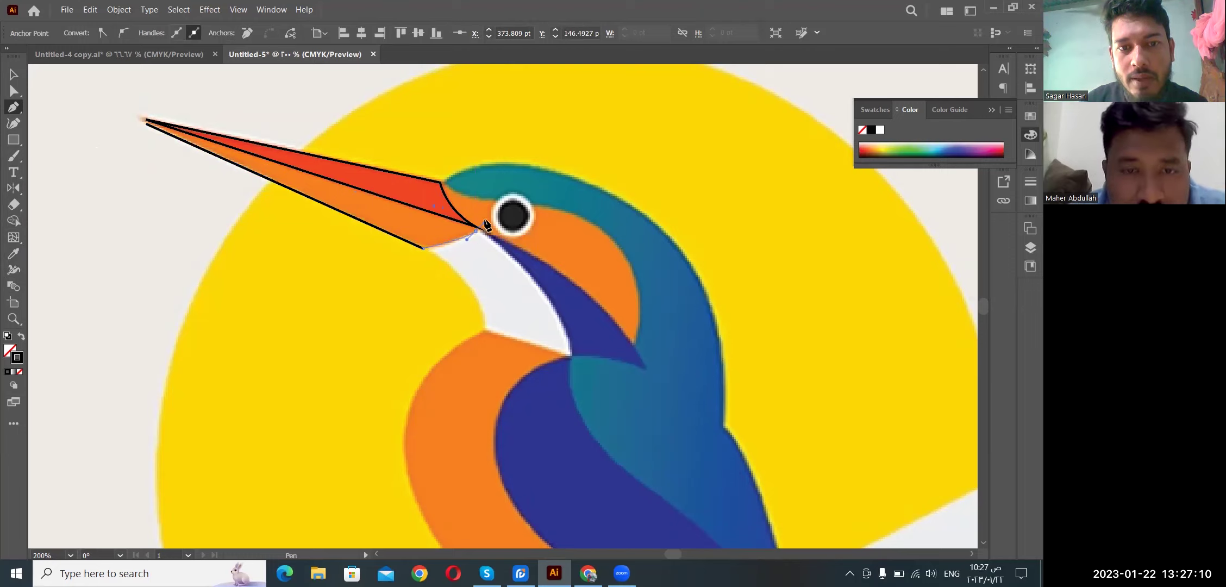
pyautogui.moveTo(483, 219)
pyautogui.mouseDown()
pyautogui.moveTo(156, 141)
pyautogui.moveTo(147, 128)
pyautogui.mouseUp()
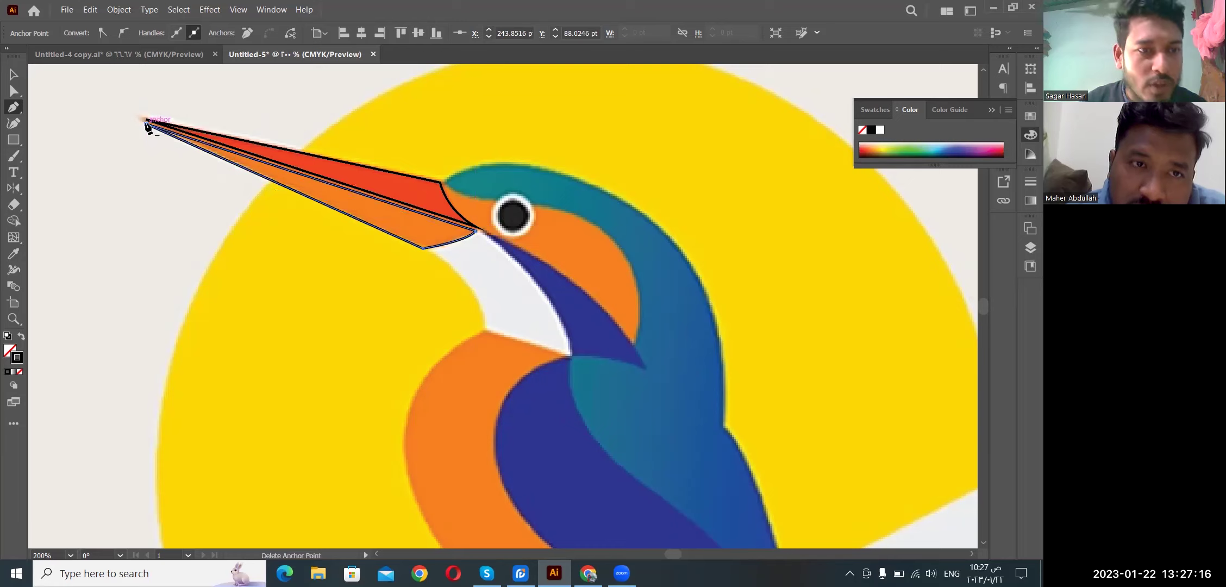
# Step: Zoom in on the beak and switch to Direct Selection with nothing selected
pyautogui.click(12, 74)
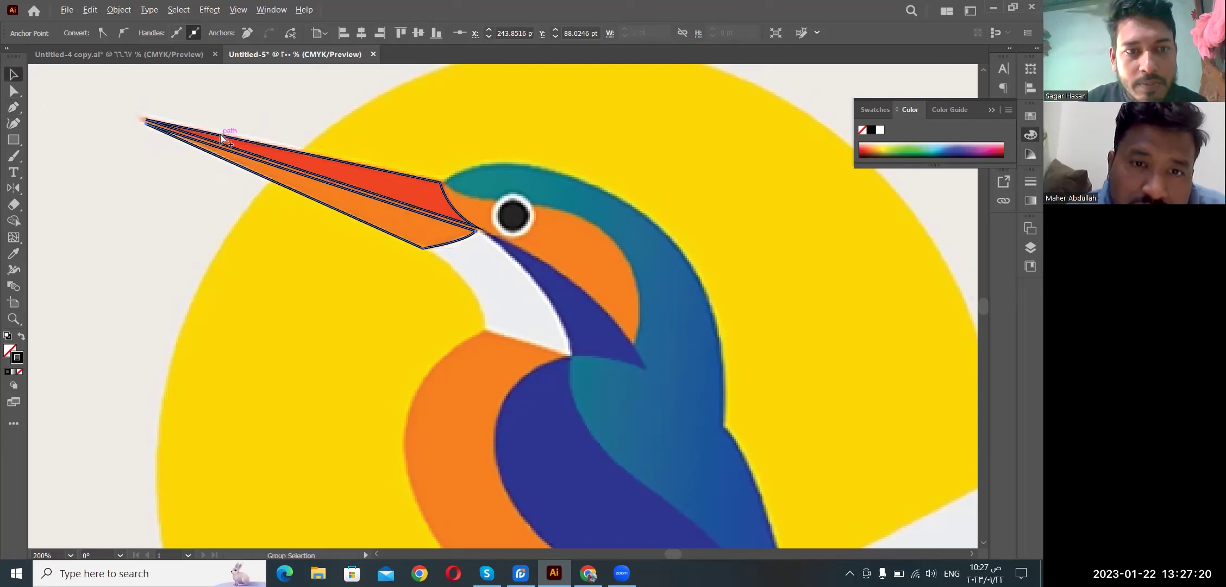
pyautogui.scroll(1, 237, 145)
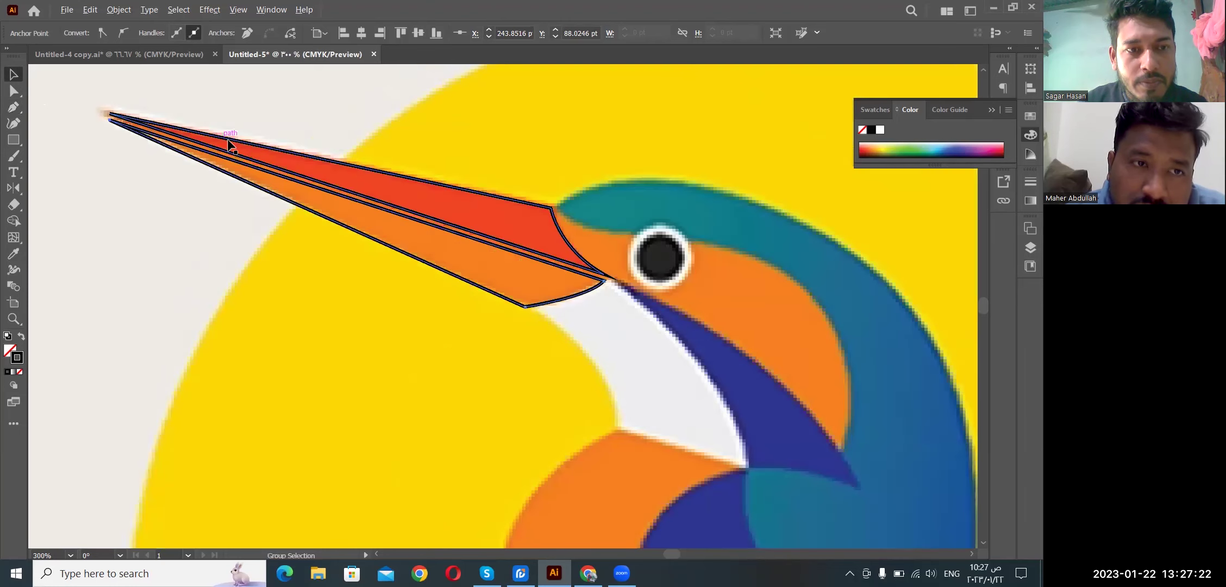
pyautogui.scroll(2, 147, 136)
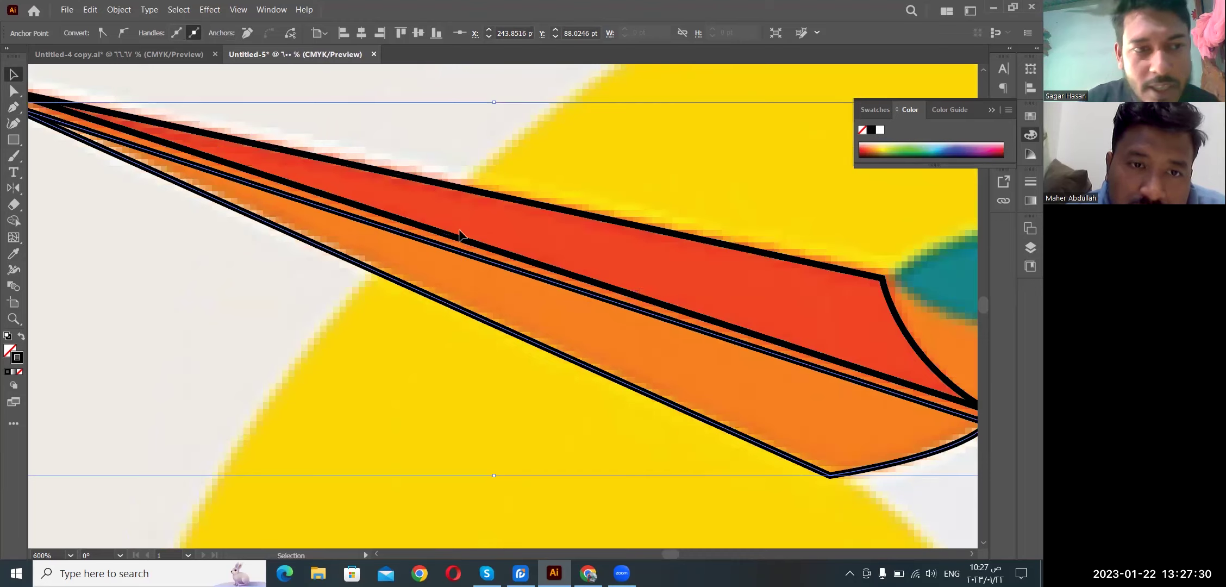
pyautogui.scroll(-1, 331, 156)
pyautogui.scroll(-1, 330, 156)
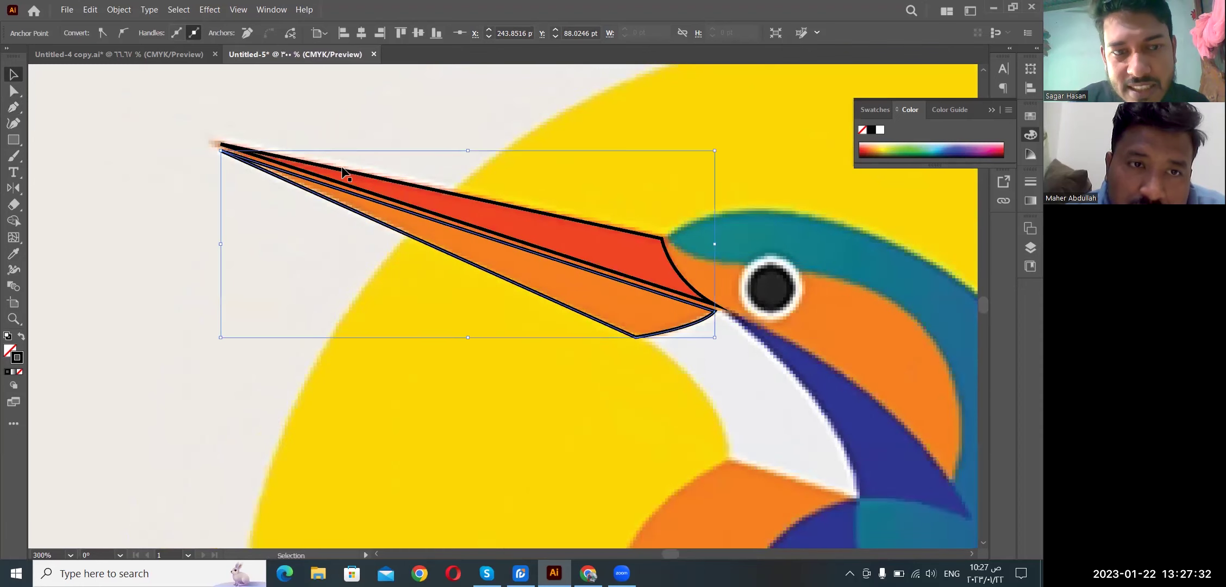
pyautogui.scroll(-1, 329, 153)
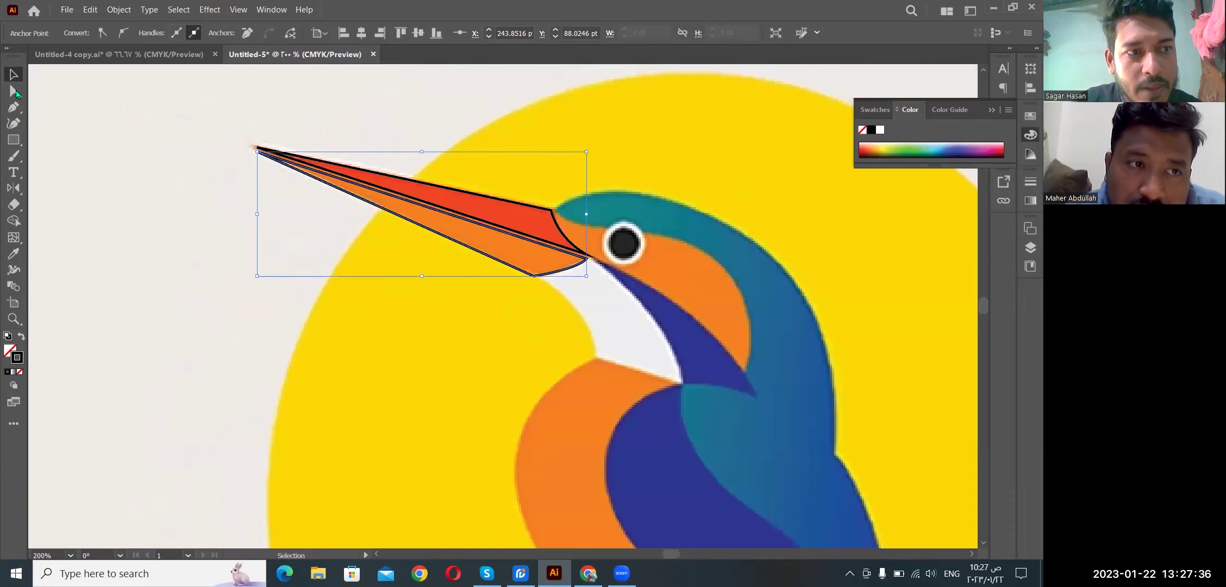
pyautogui.hotkey('ctrl', '=')
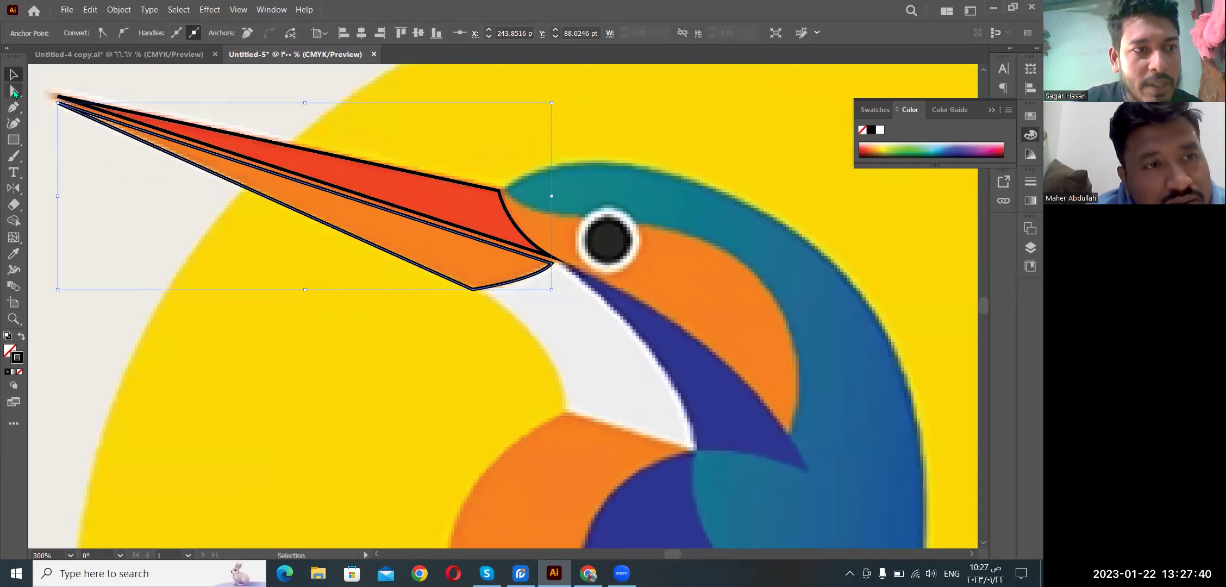
pyautogui.click(66, 106)
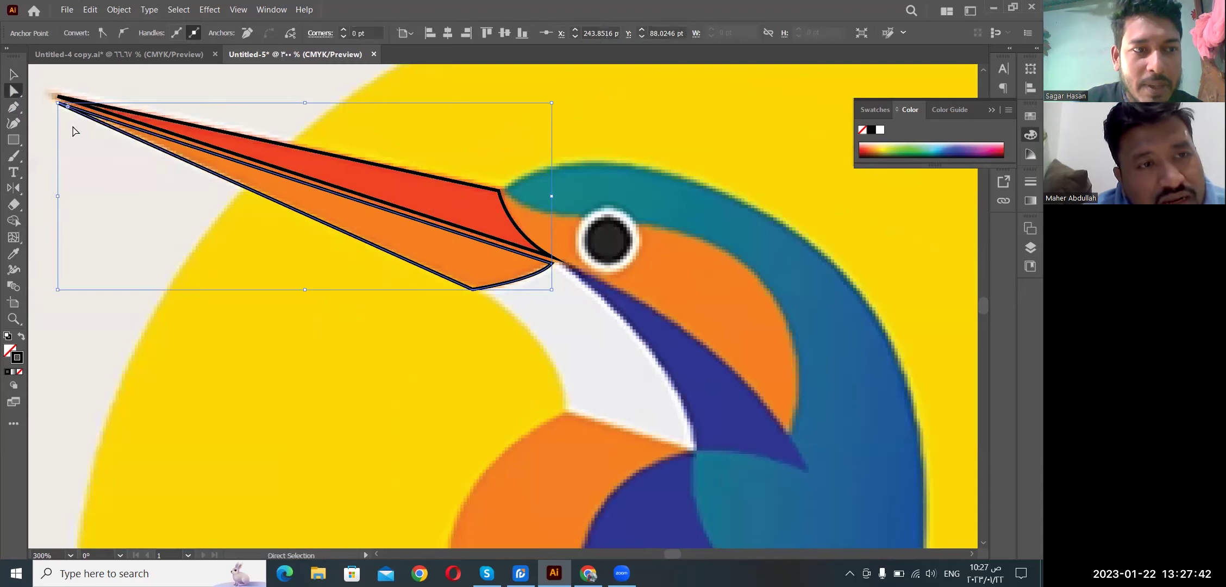
pyautogui.rightClick(14, 90)
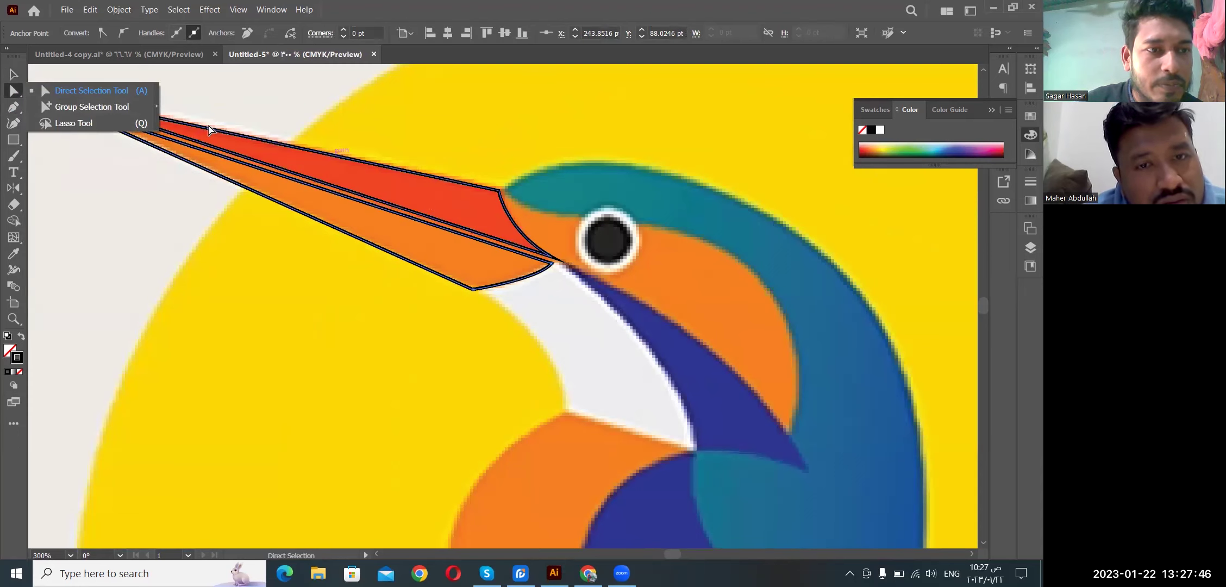
pyautogui.click(80, 157)
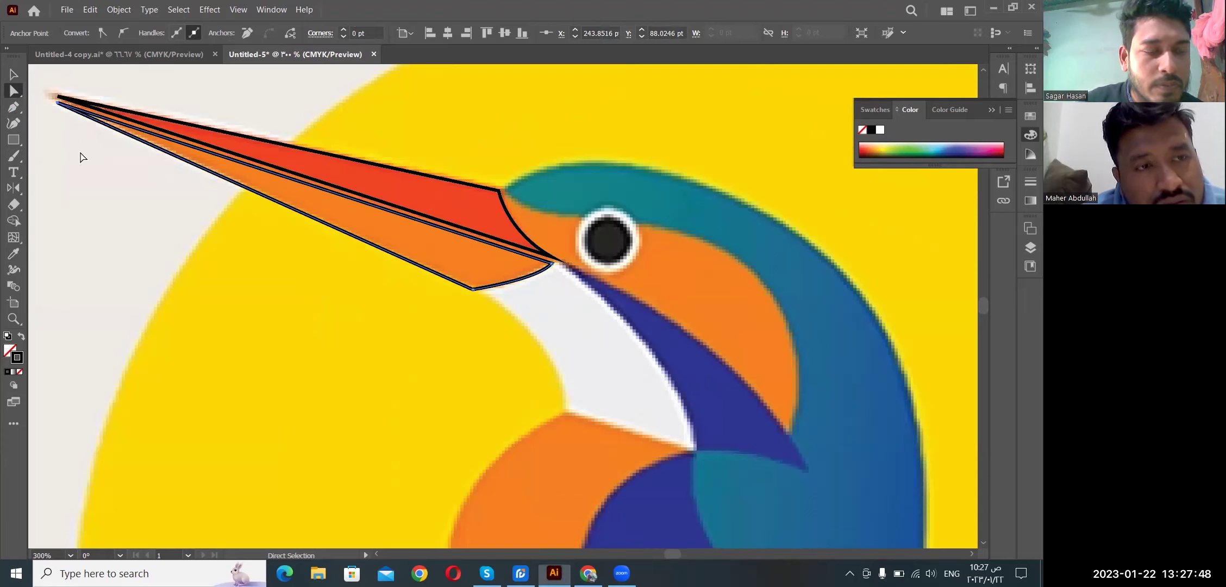
pyautogui.click(95, 155)
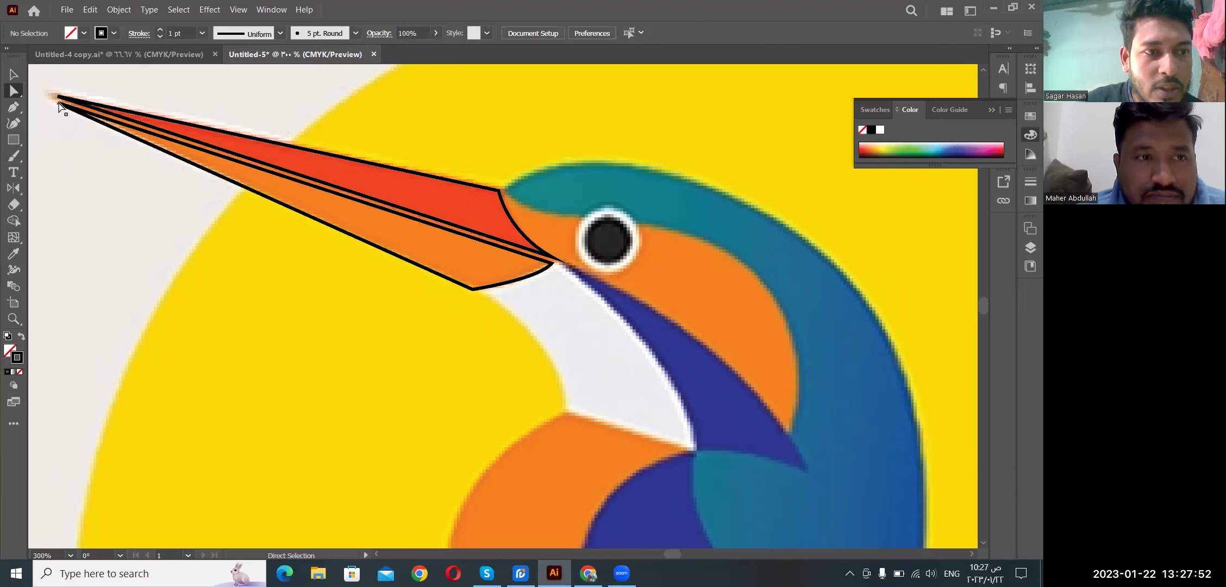
# Step: Drag the traced beak-tip anchor onto the original beak's tip
pyautogui.click(59, 103)
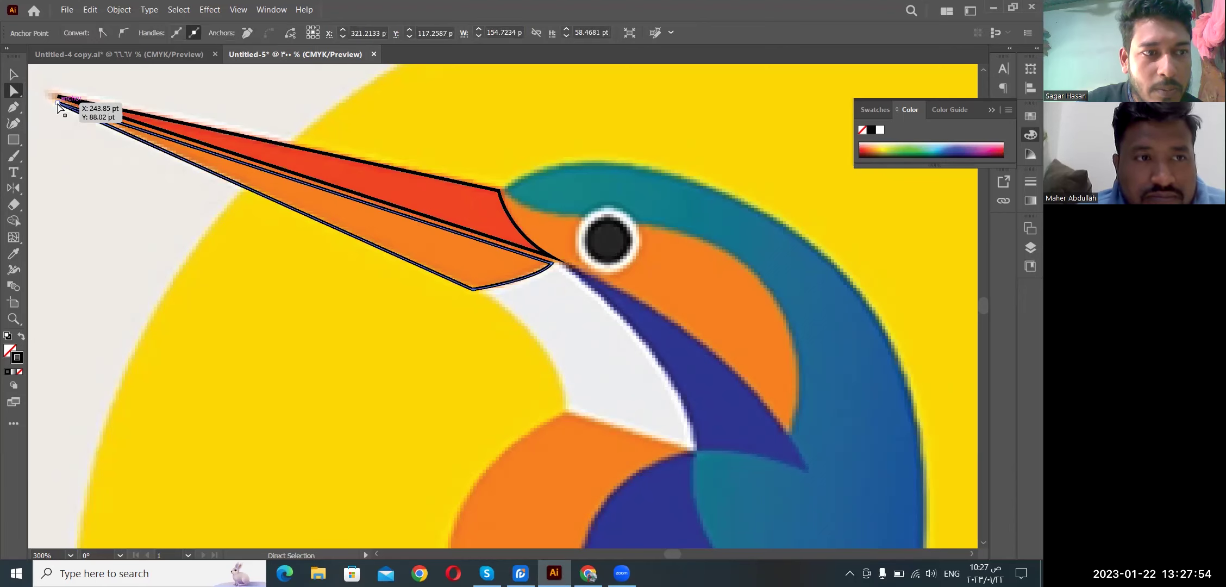
pyautogui.click(58, 105)
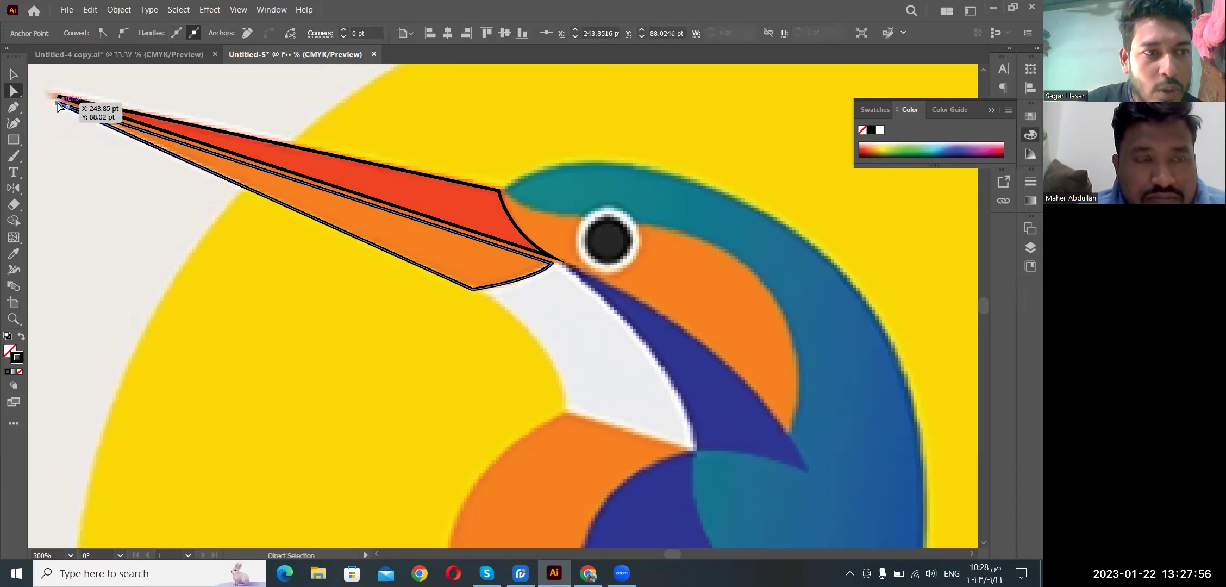
pyautogui.moveTo(57, 96); pyautogui.dragTo(58, 98)
pyautogui.moveTo(58, 96); pyautogui.dragTo(58, 93)
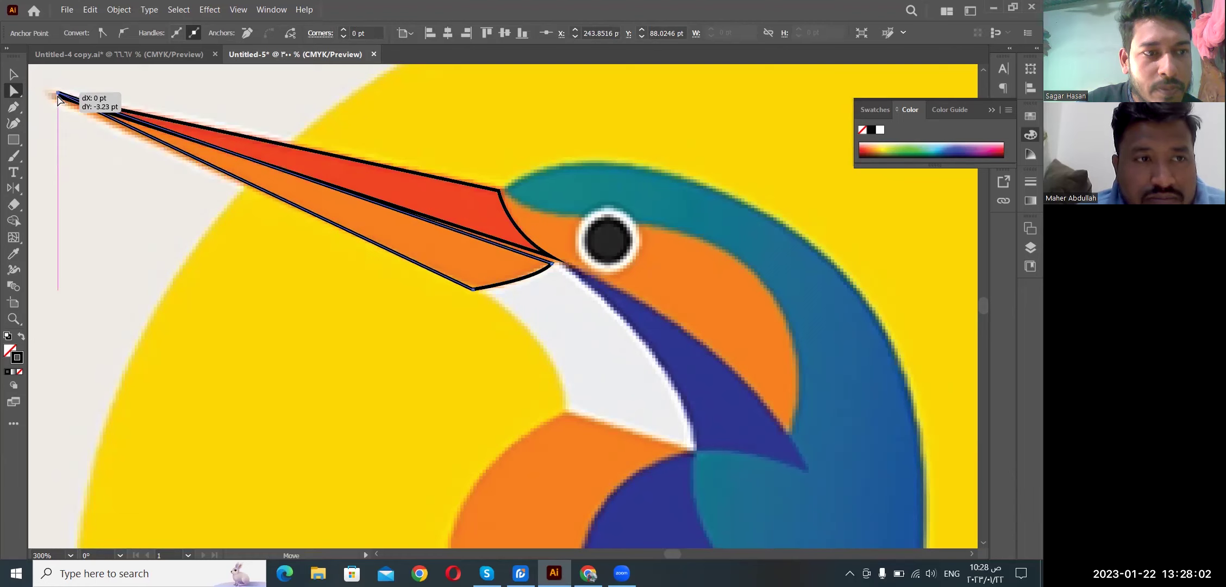
pyautogui.moveTo(58, 94); pyautogui.dragTo(67, 101)
pyautogui.moveTo(234, 125); pyautogui.dragTo(235, 125)
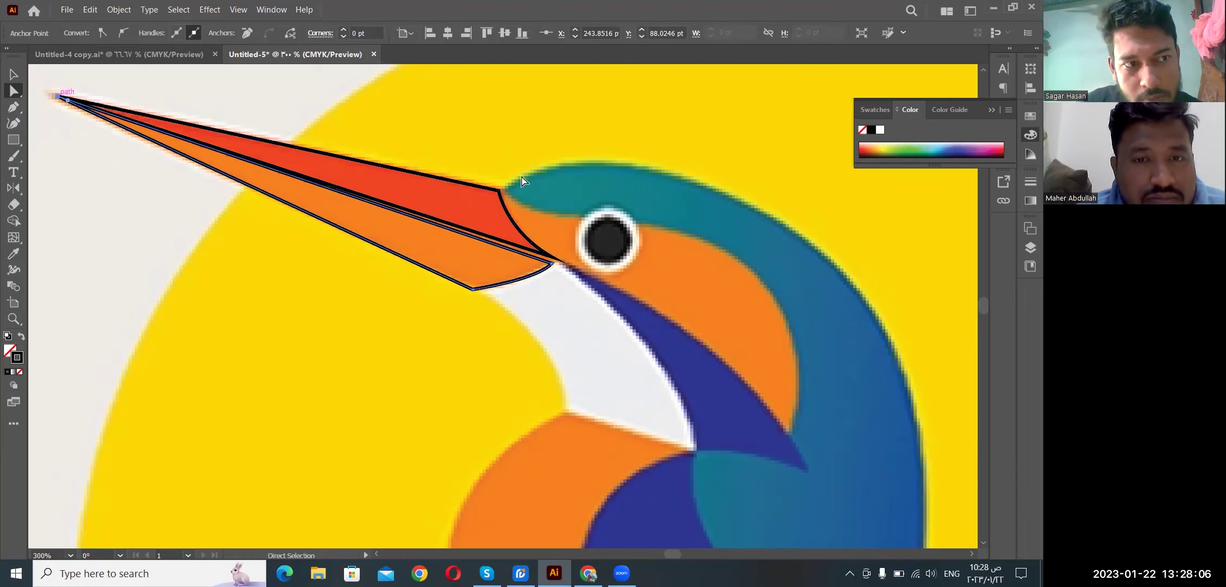
# Step: Move the lower beak's corner anchor near the eye onto the original beak edge
pyautogui.click(550, 265)
pyautogui.moveTo(550, 266); pyautogui.dragTo(560, 263)
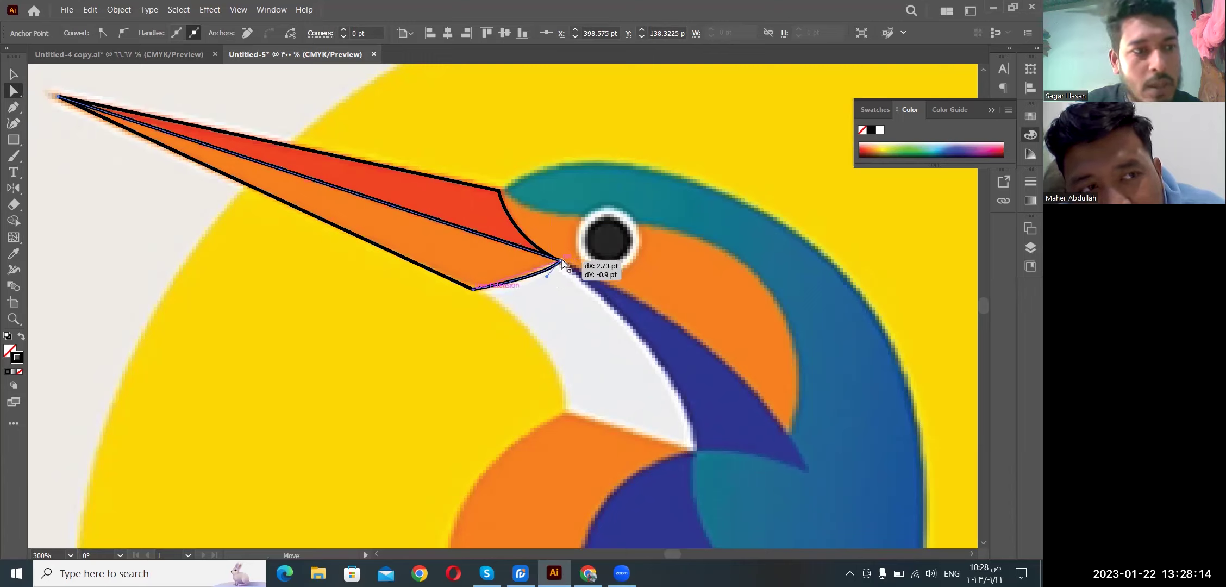
pyautogui.moveTo(563, 262); pyautogui.dragTo(562, 262)
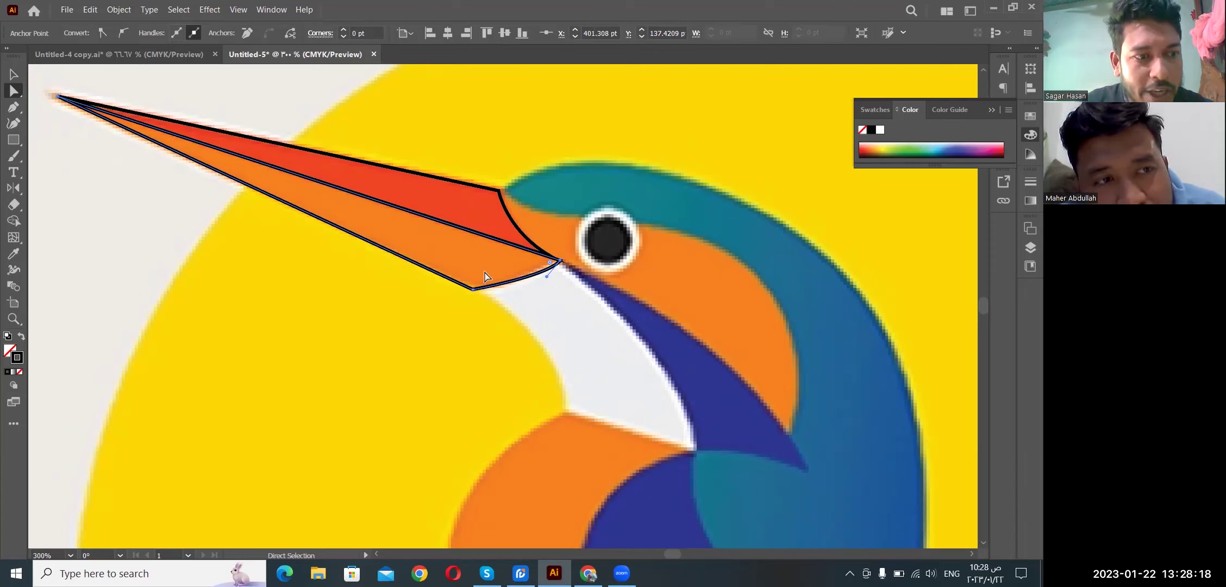
pyautogui.click(14, 253)
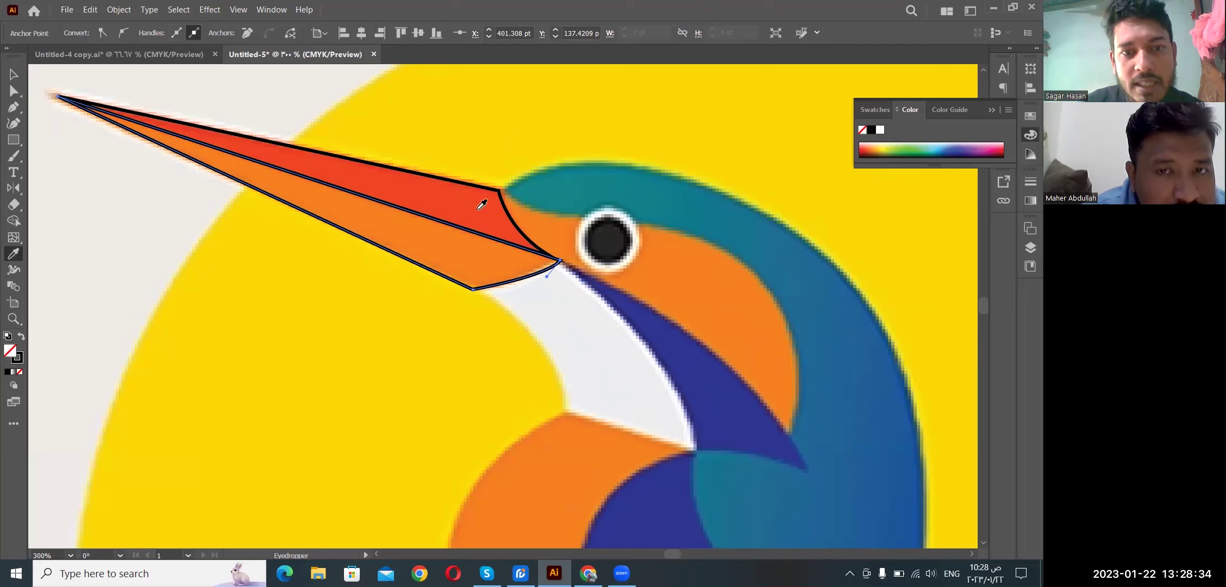
# Step: Fill the lower beak half with the sampled orange using the Eyedropper
pyautogui.click(482, 200)
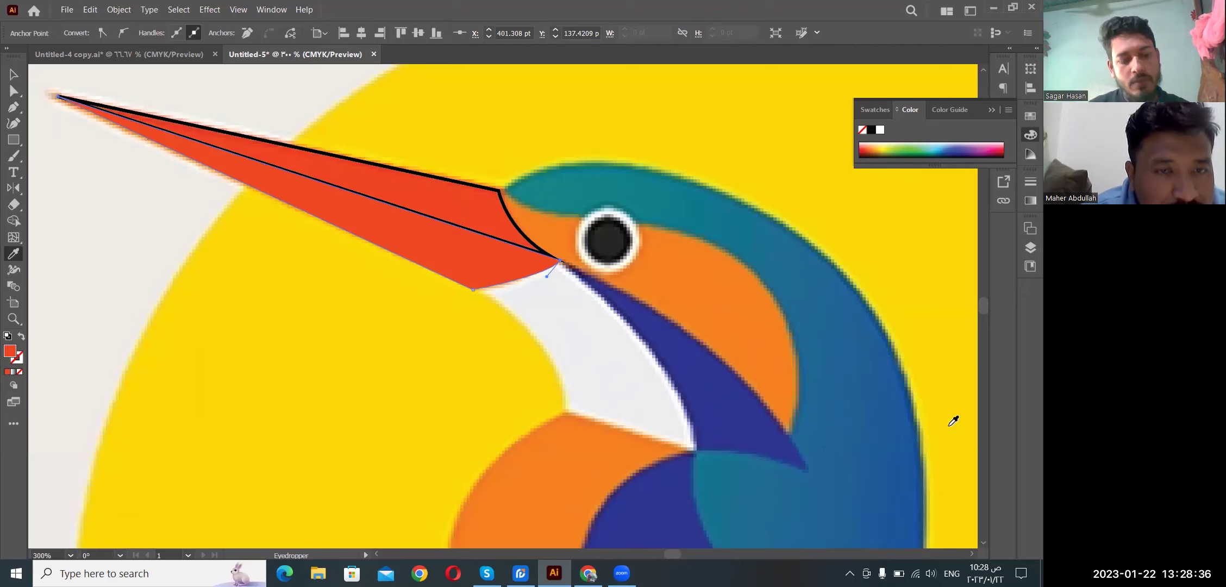
pyautogui.press('ctrl')
pyautogui.click(562, 242)
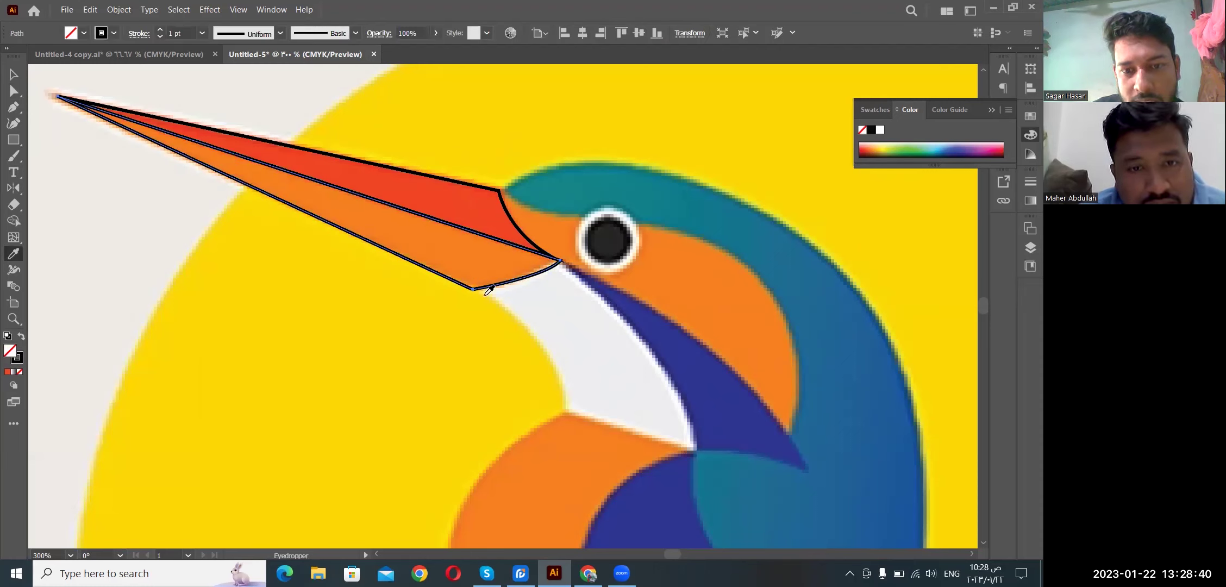
pyautogui.click(748, 302)
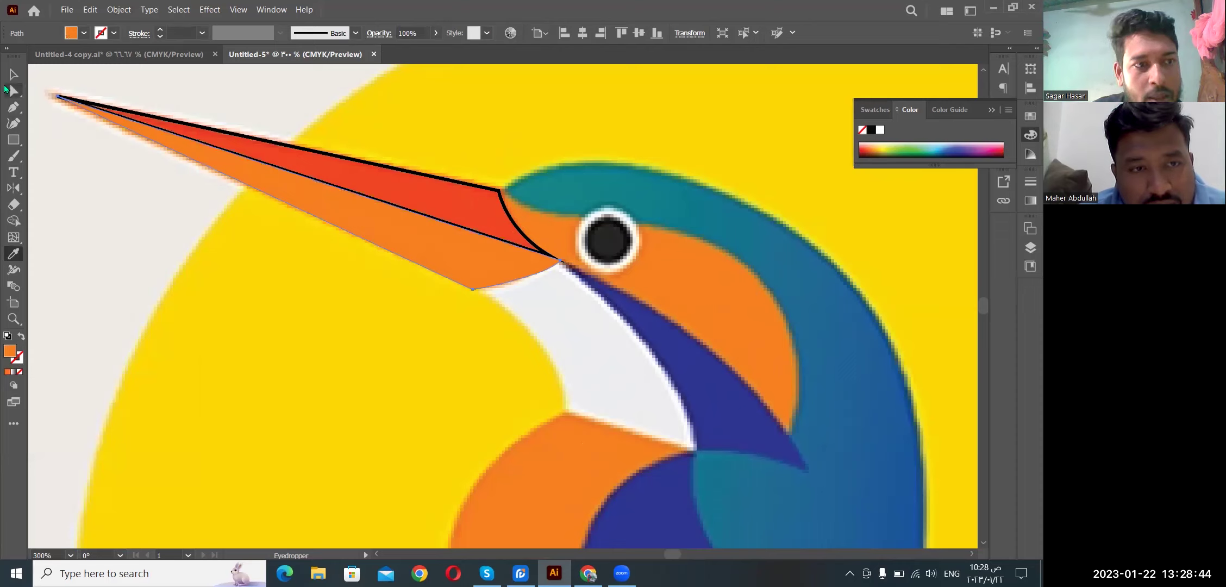
# Step: Select the upper beak half and fill it with the sampled red
pyautogui.click(12, 76)
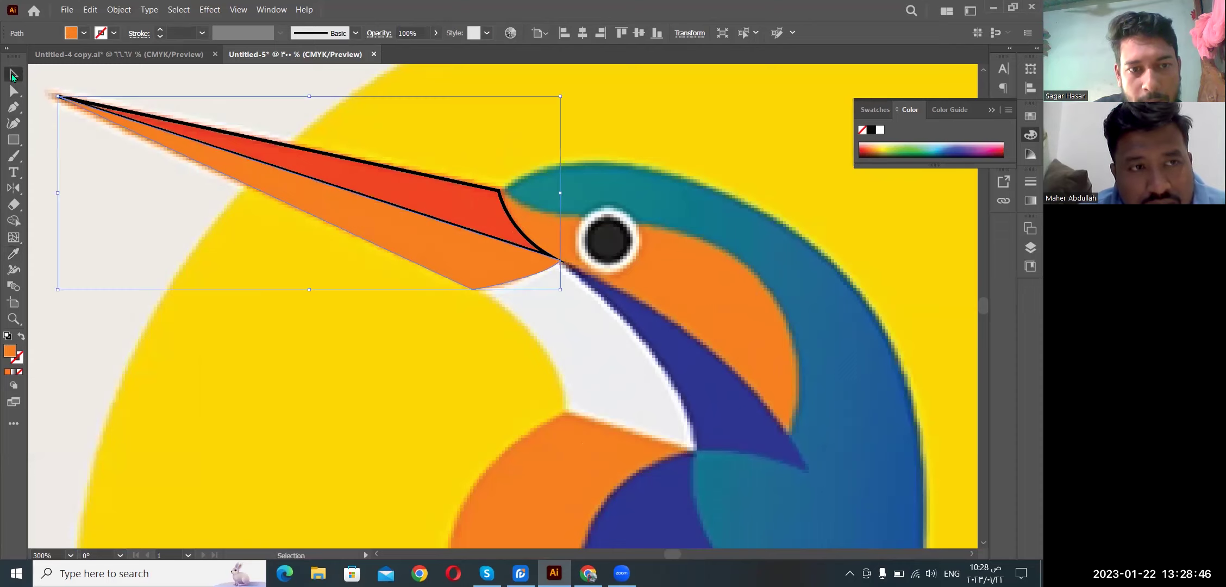
pyautogui.click(354, 157)
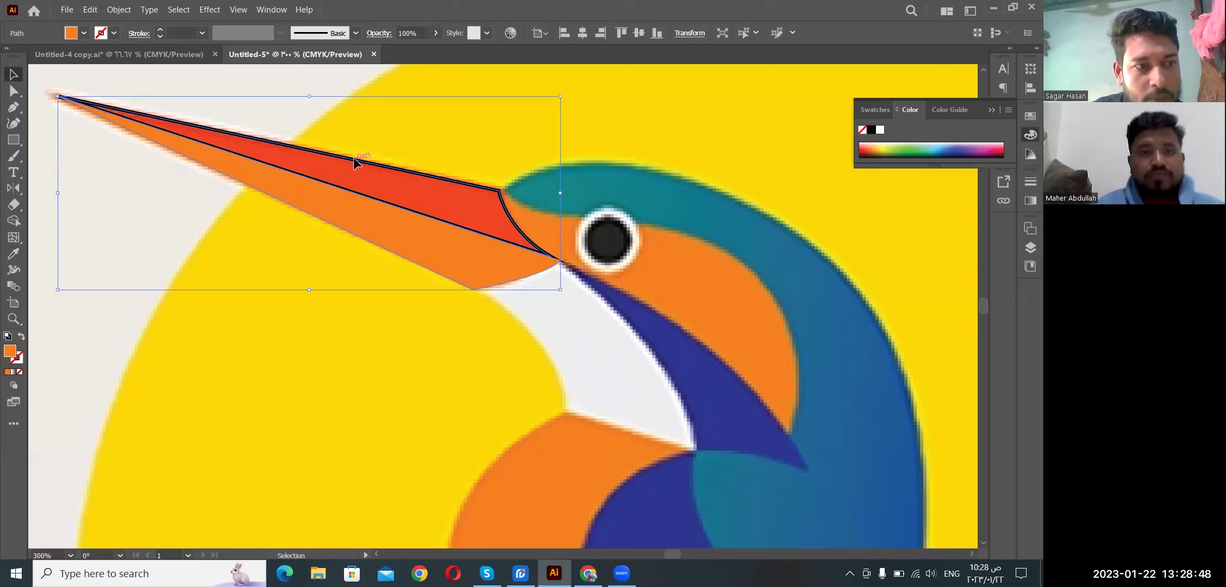
pyautogui.click(14, 254)
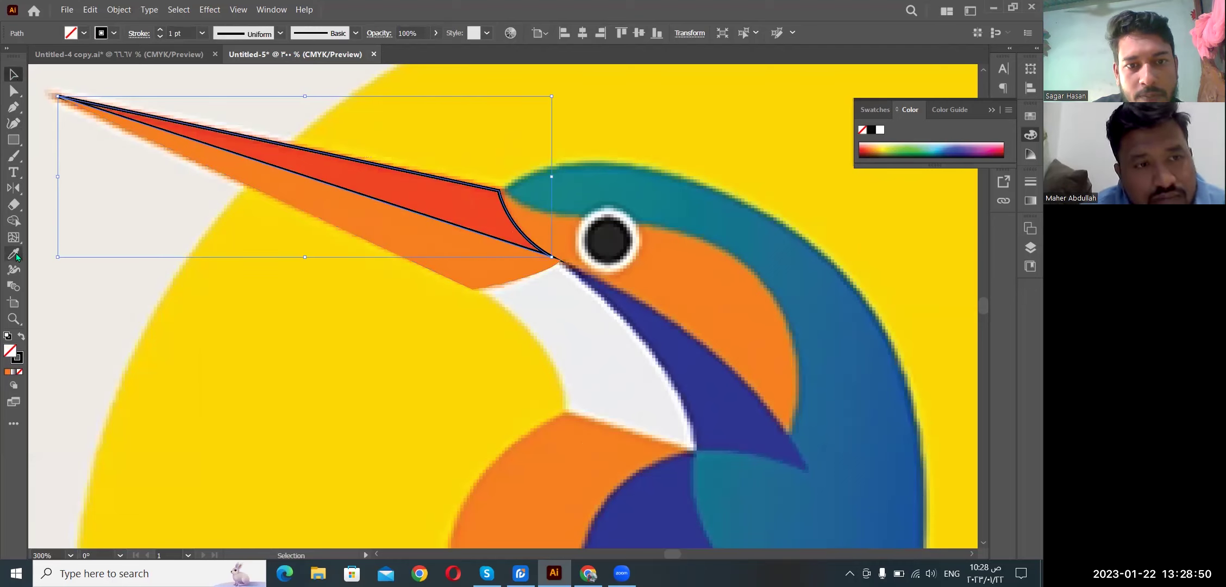
pyautogui.click(431, 187)
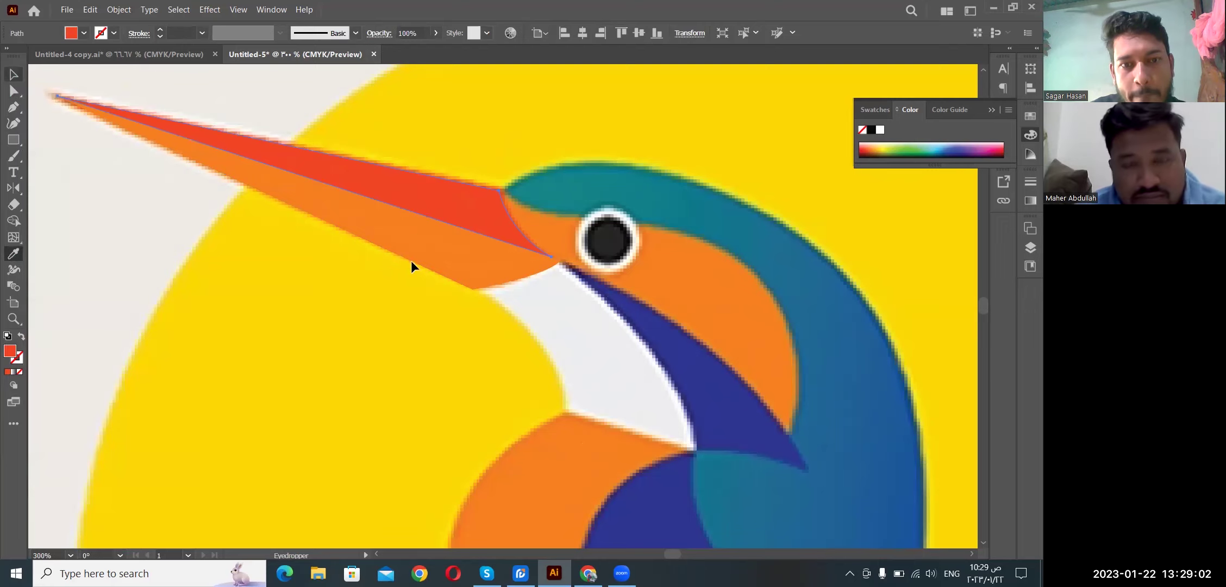
pyautogui.hotkey('ctrl', '-')
pyautogui.hotkey('ctrl', '-')
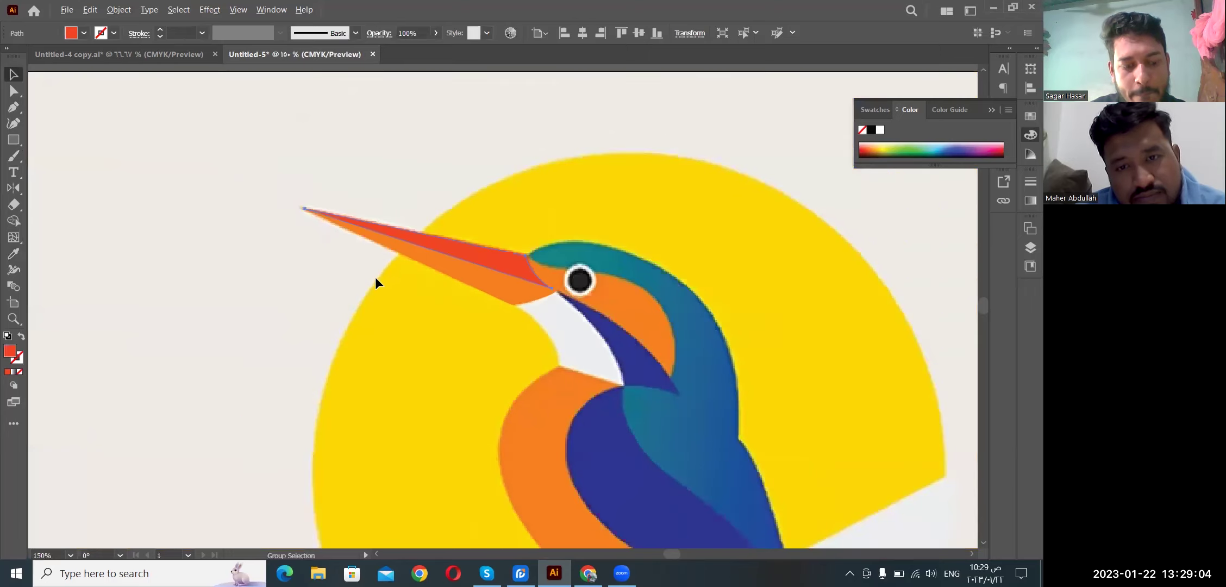
pyautogui.hotkey('ctrl', '-')
pyautogui.hotkey('ctrl', '-')
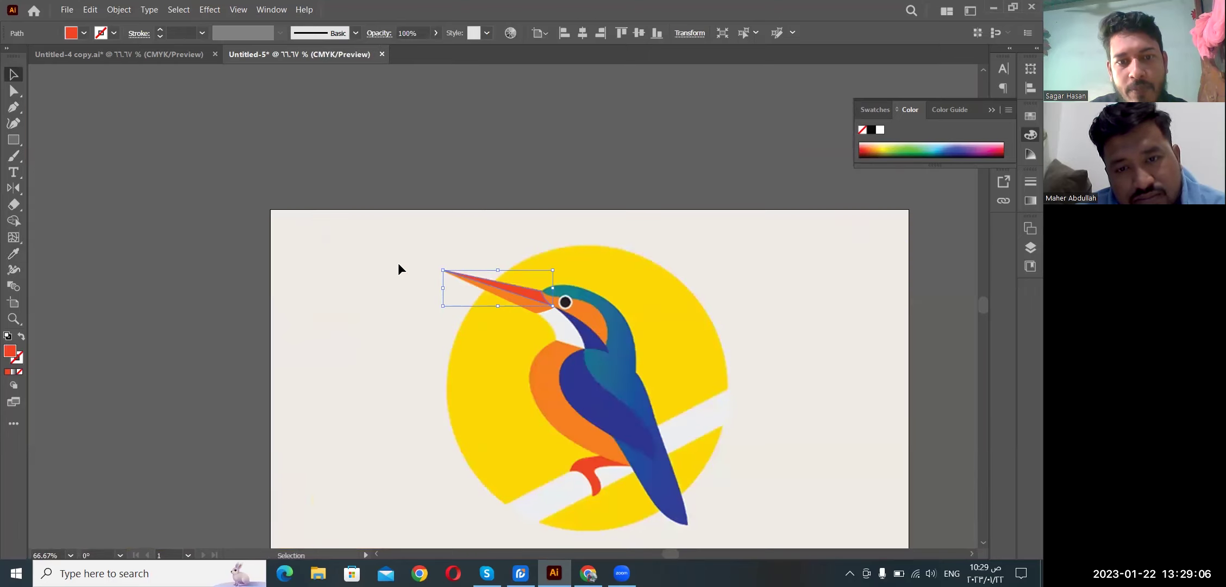
pyautogui.hotkey('ctrl', '-')
pyautogui.hotkey('ctrl', '-')
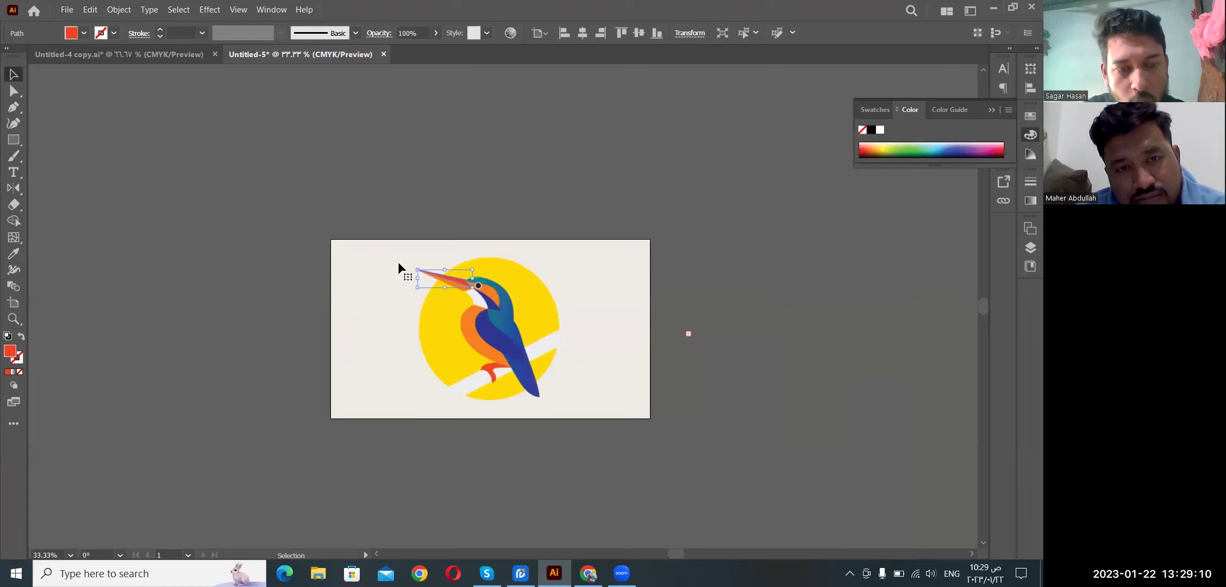
pyautogui.scroll(-1, 380, 255)
pyautogui.click(321, 224)
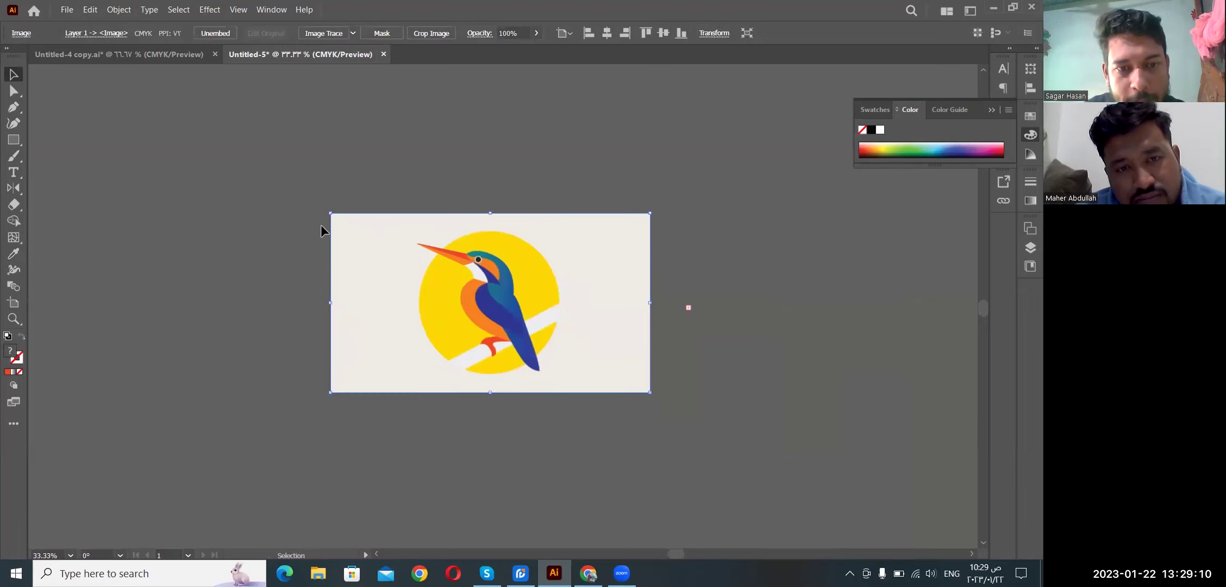
pyautogui.click(600, 296)
pyautogui.press('Delete')
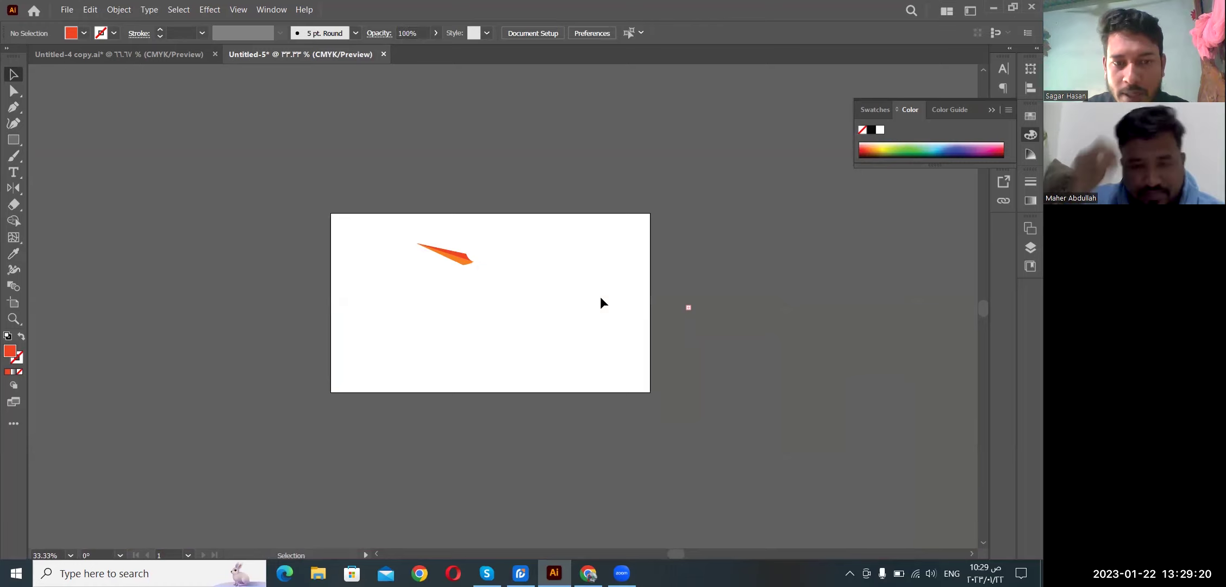
pyautogui.scroll(1, 466, 249)
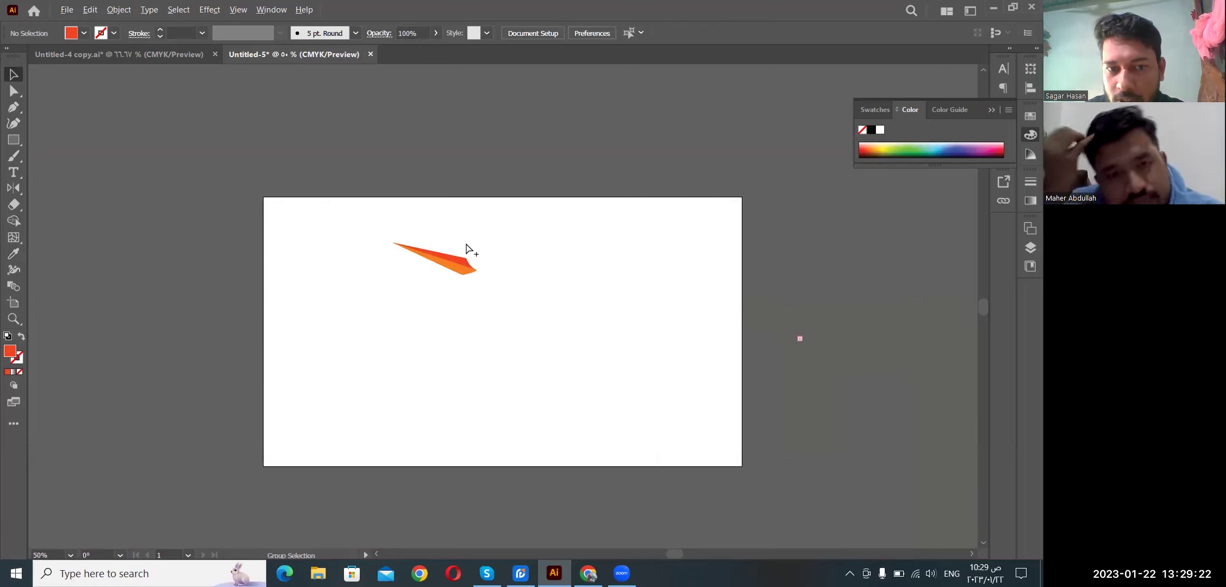
pyautogui.scroll(1, 466, 249)
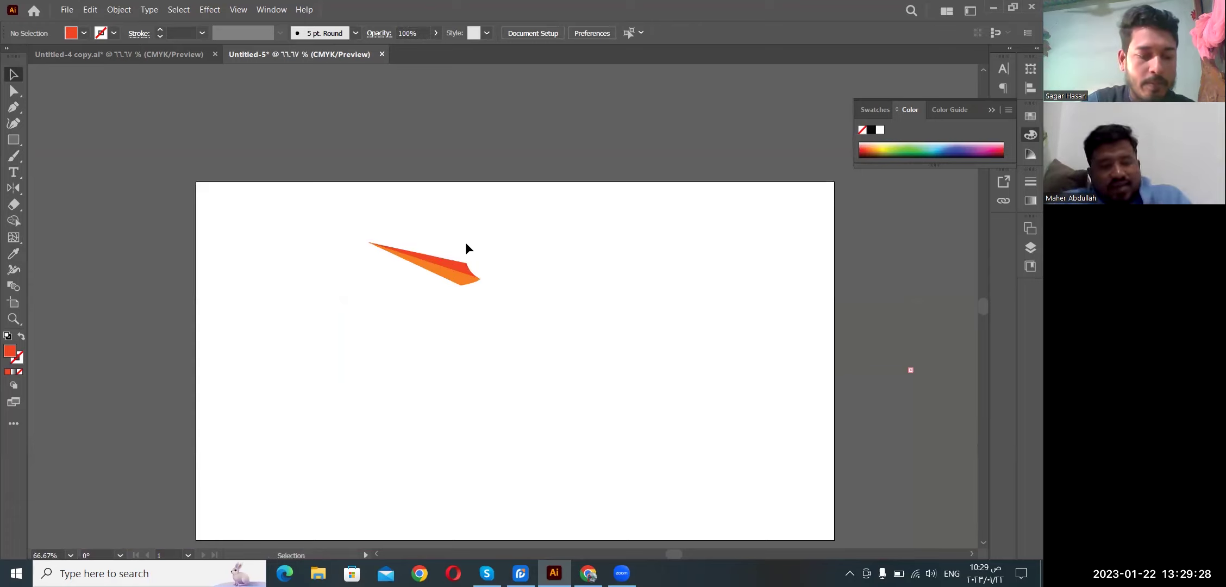
pyautogui.press('ctrl')
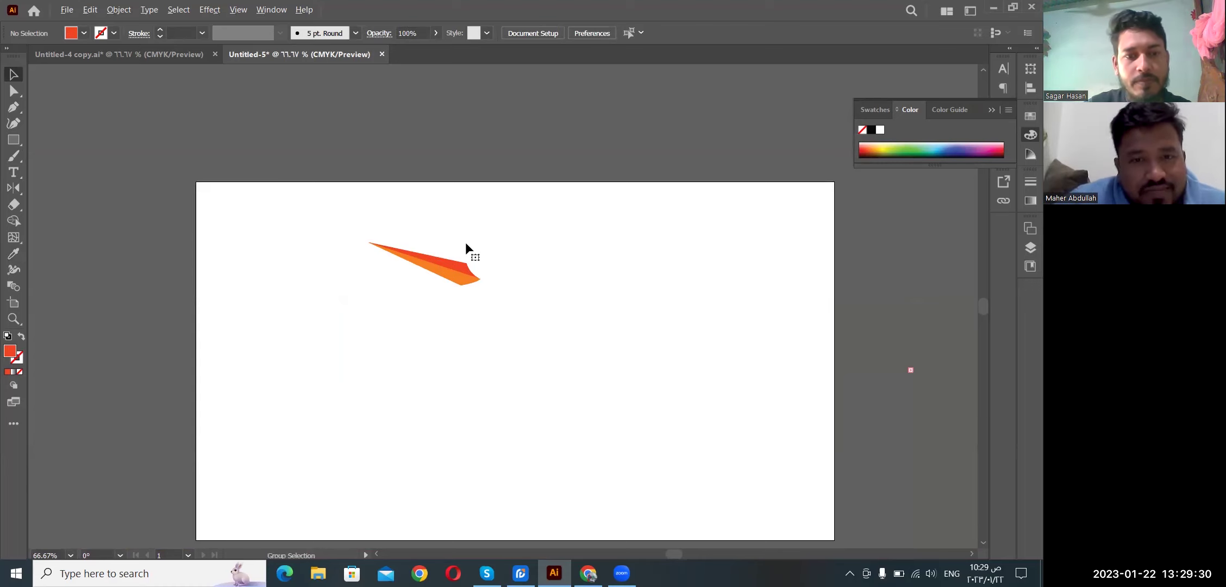
pyautogui.hotkey('ctrl', 'alt', '3')
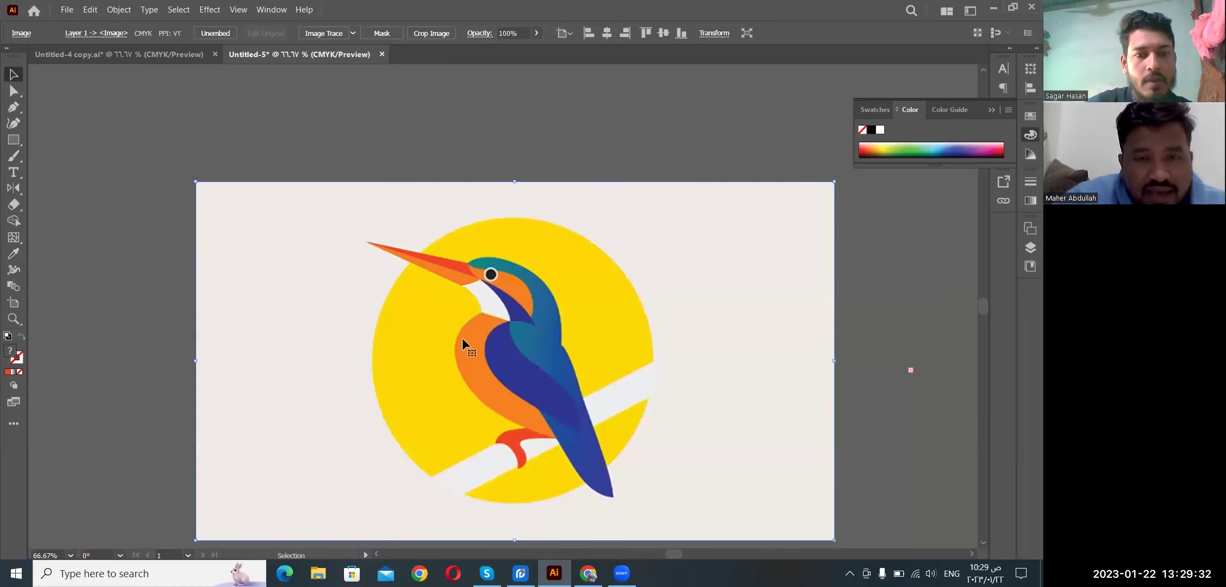
pyautogui.hotkey('ctrl', 'shift', 'a')
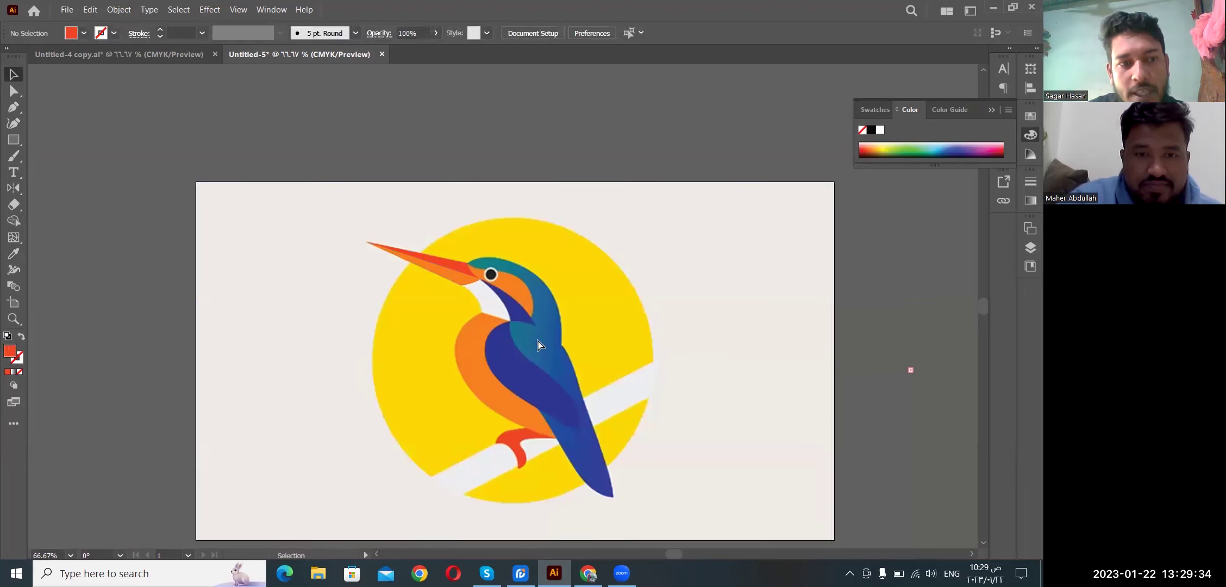
pyautogui.hotkey('ctrl', '+')
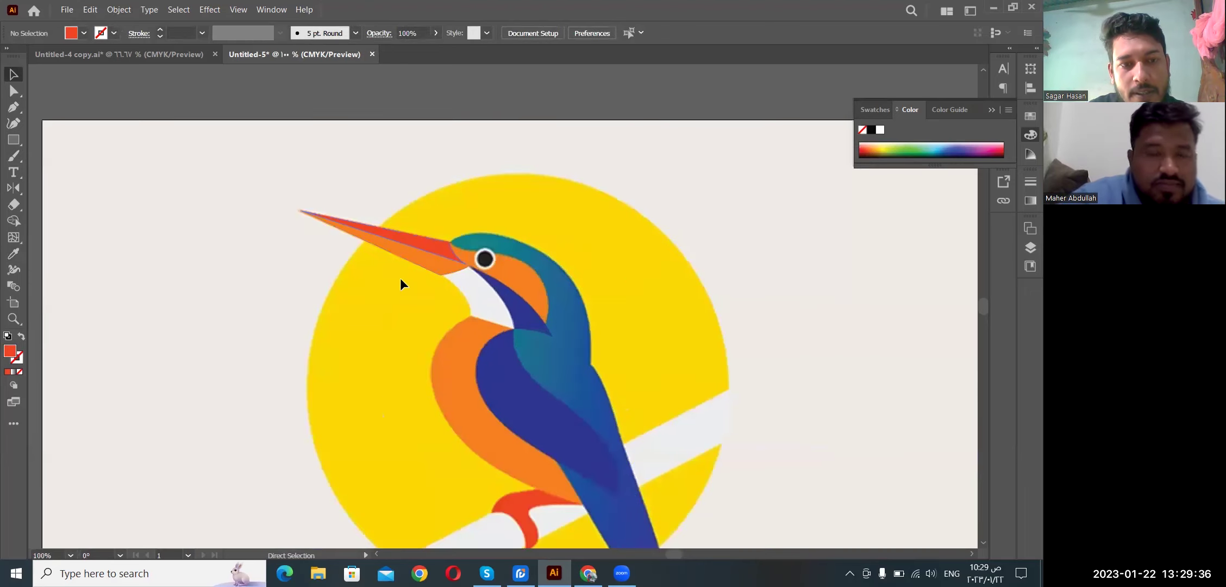
# Step: Zoom in on the beak, try pulling the lower half away, then undo it
pyautogui.hotkey('ctrl', '+')
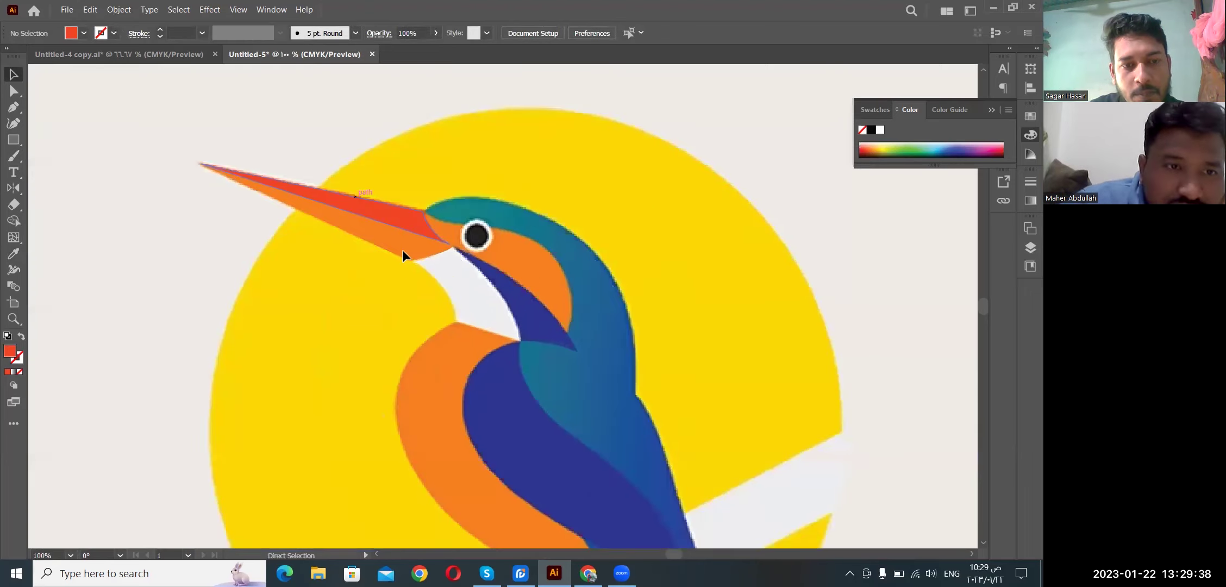
pyautogui.hotkey('ctrl', '+')
pyautogui.moveTo(370, 199); pyautogui.dragTo(375, 204)
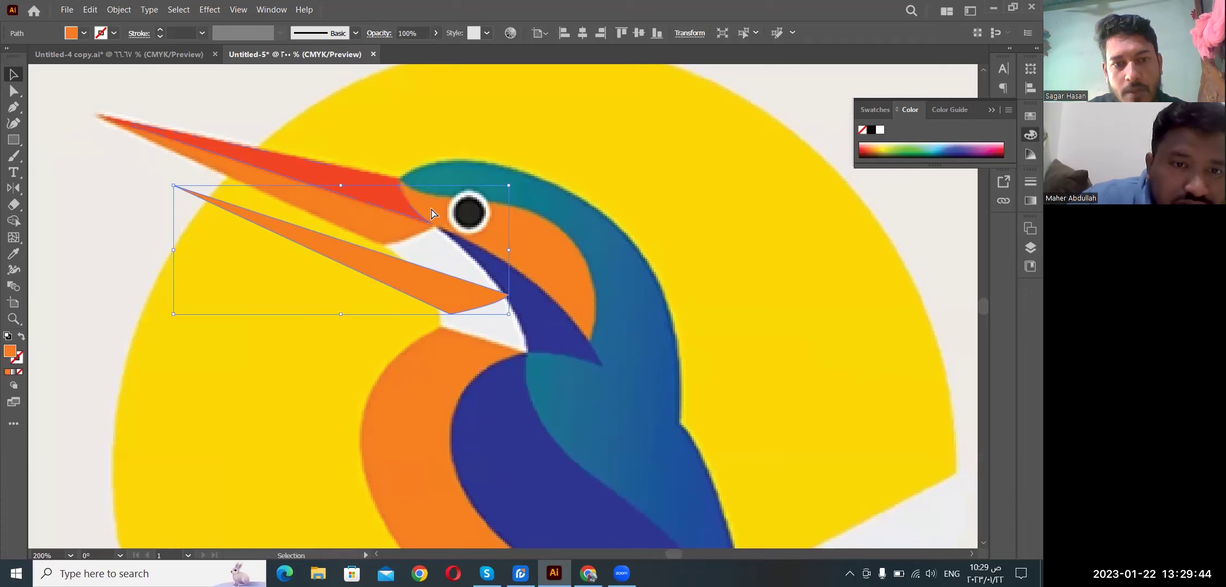
pyautogui.hotkey('ctrl', 'z')
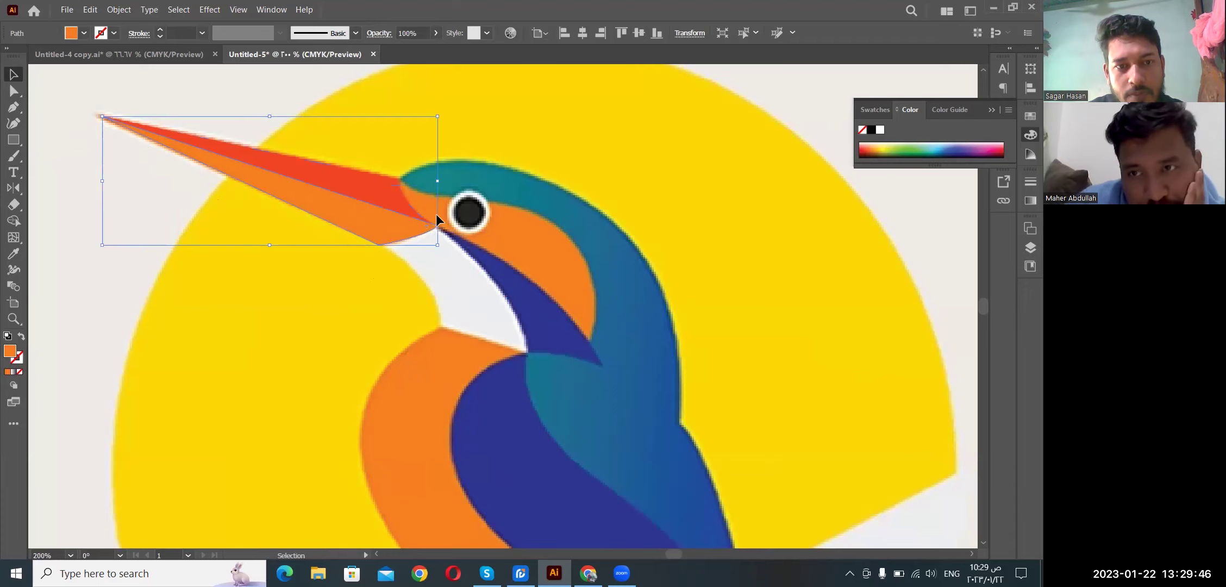
pyautogui.scroll(-1, 437, 220)
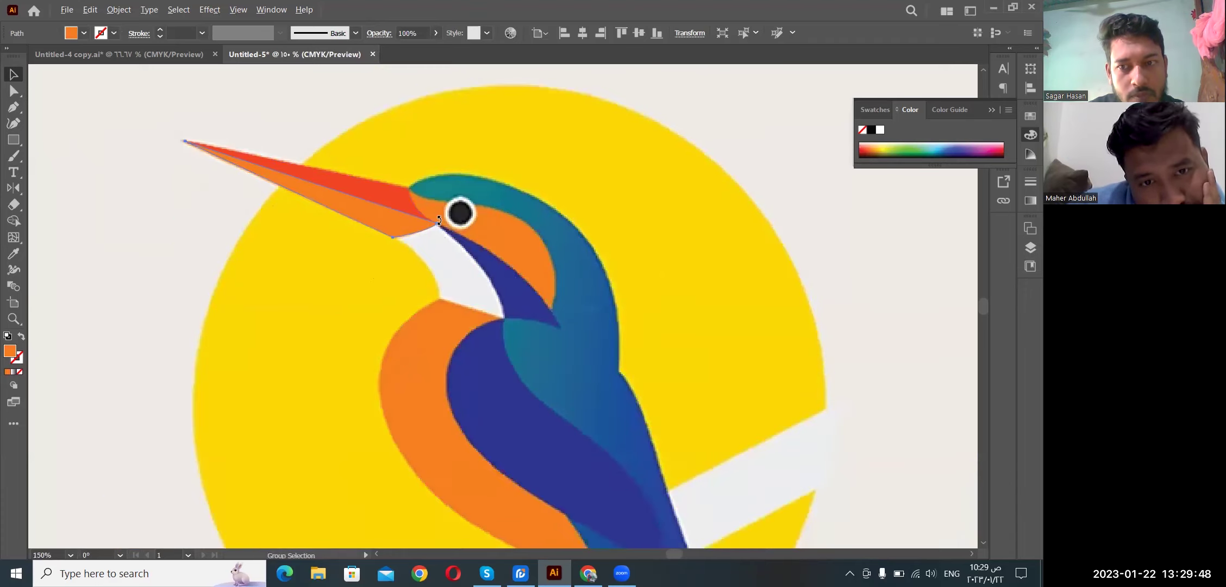
pyautogui.scroll(-1, 440, 219)
pyautogui.scroll(-1, 342, 196)
pyautogui.click(405, 201)
pyautogui.scroll(1, 353, 165)
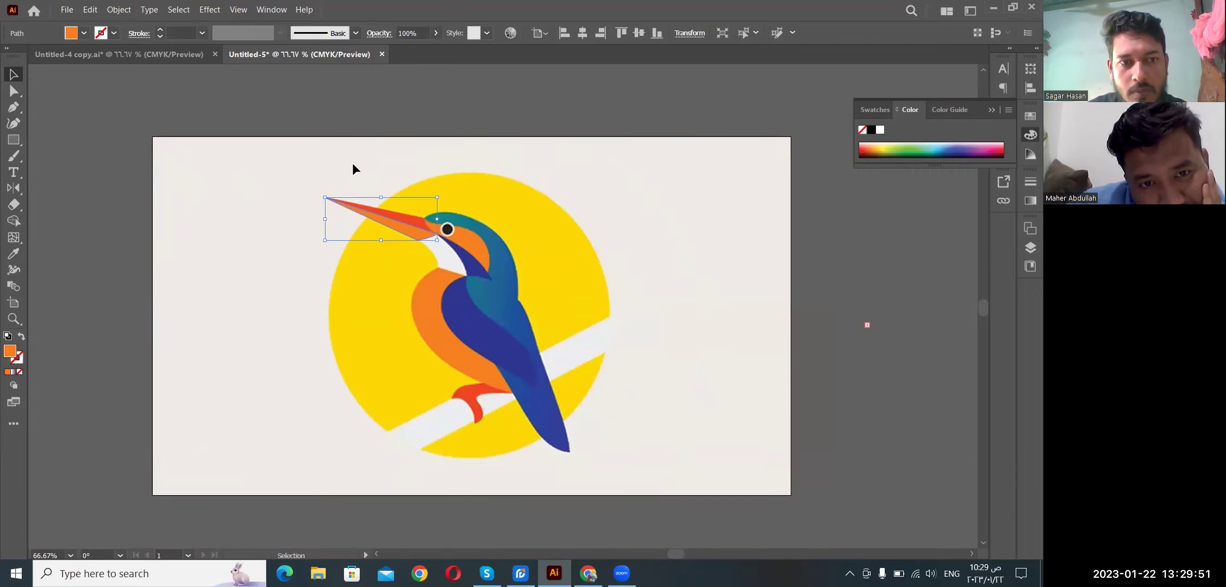
pyautogui.click(311, 153)
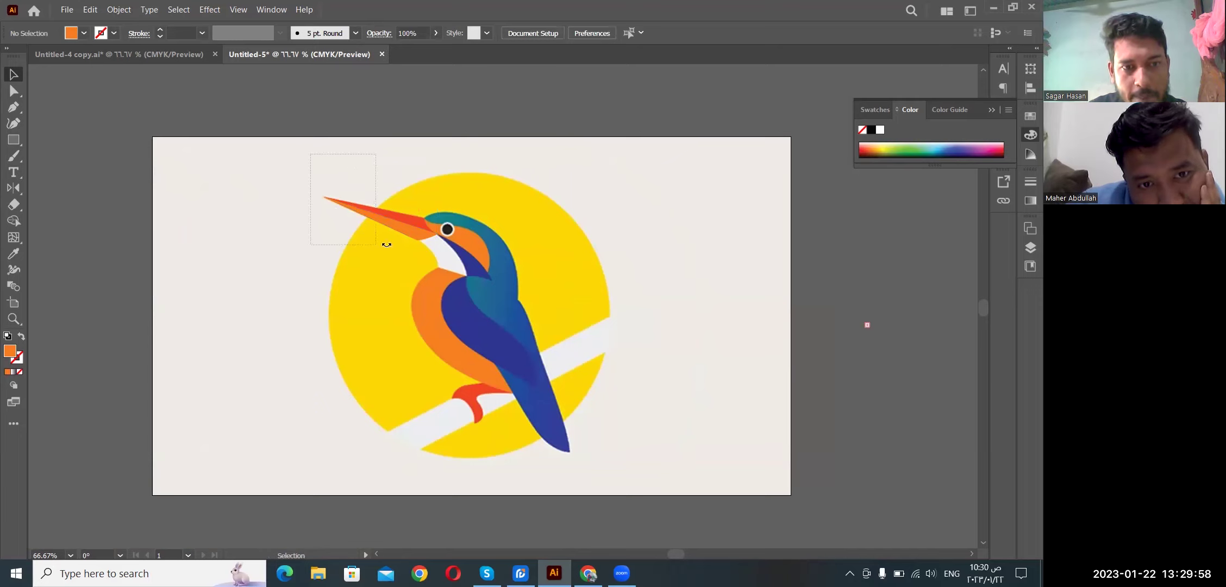
# Step: Marquee-select both beak halves and drag them above the artboard, then deselect
pyautogui.moveTo(387, 245); pyautogui.dragTo(388, 245)
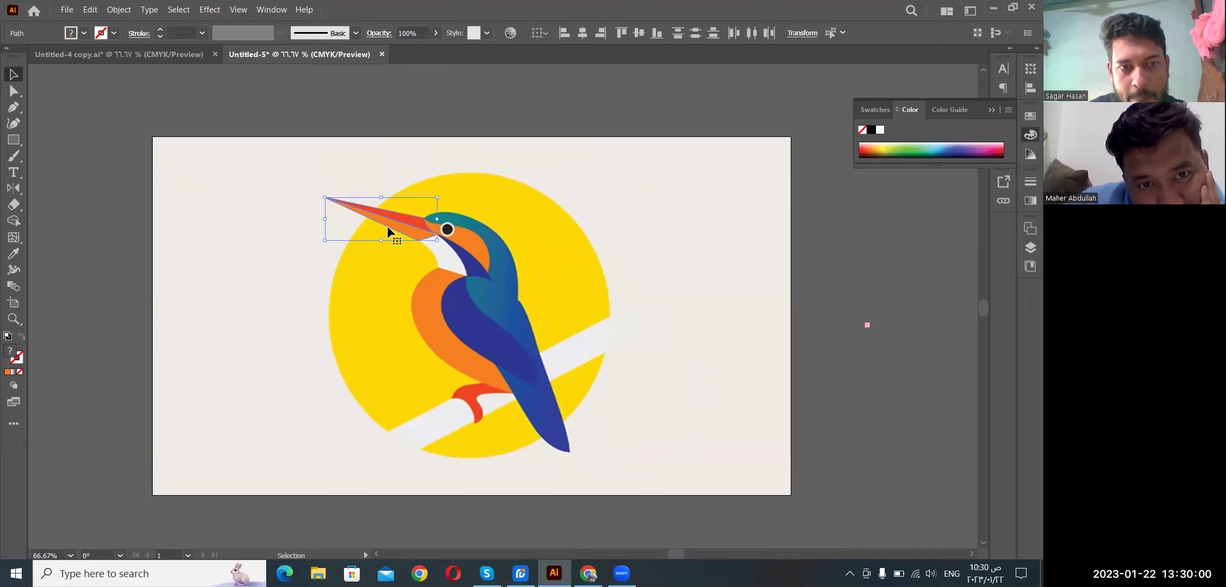
pyautogui.moveTo(389, 224); pyautogui.dragTo(402, 94)
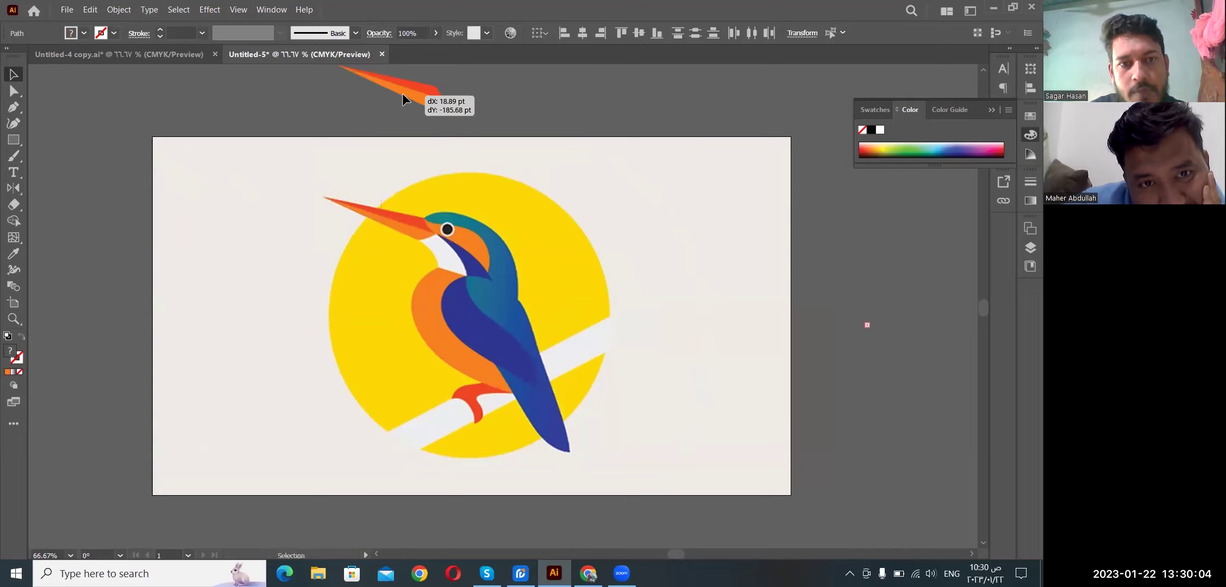
pyautogui.moveTo(402, 94); pyautogui.dragTo(402, 93)
pyautogui.click(573, 219)
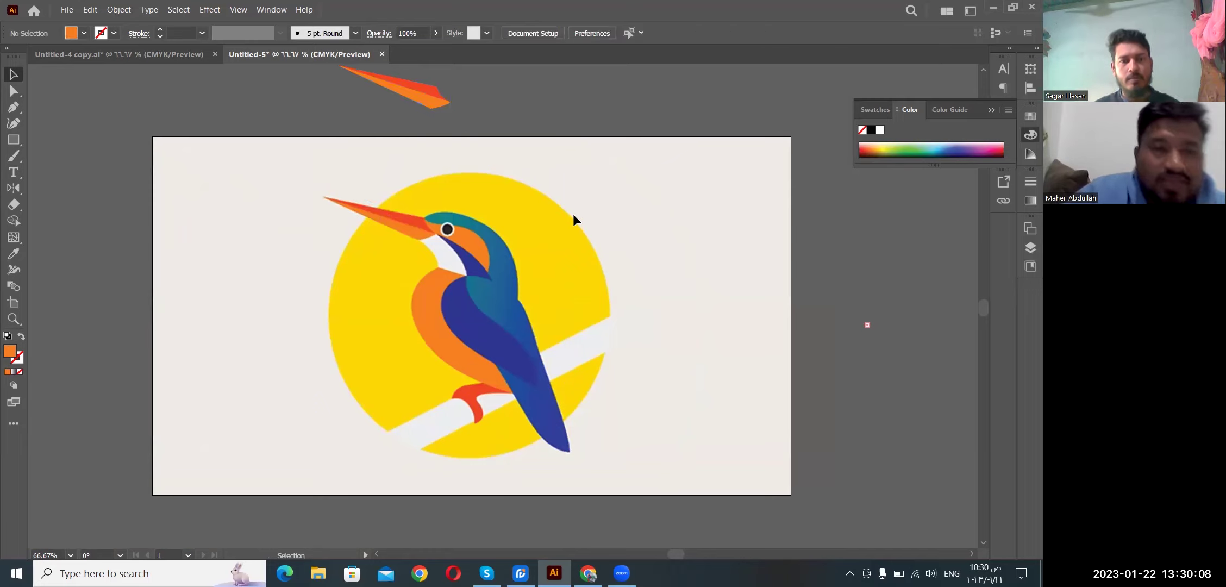
pyautogui.press('a')
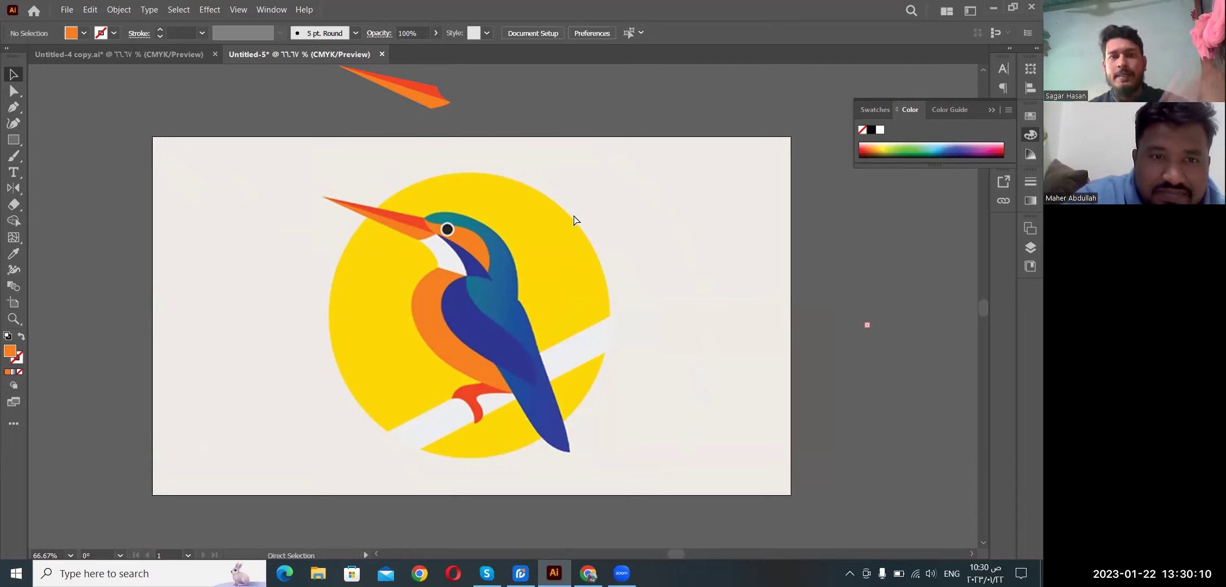
pyautogui.hotkey('ctrl', '+')
pyautogui.hotkey('ctrl', '+')
pyautogui.hotkey('ctrl', '-')
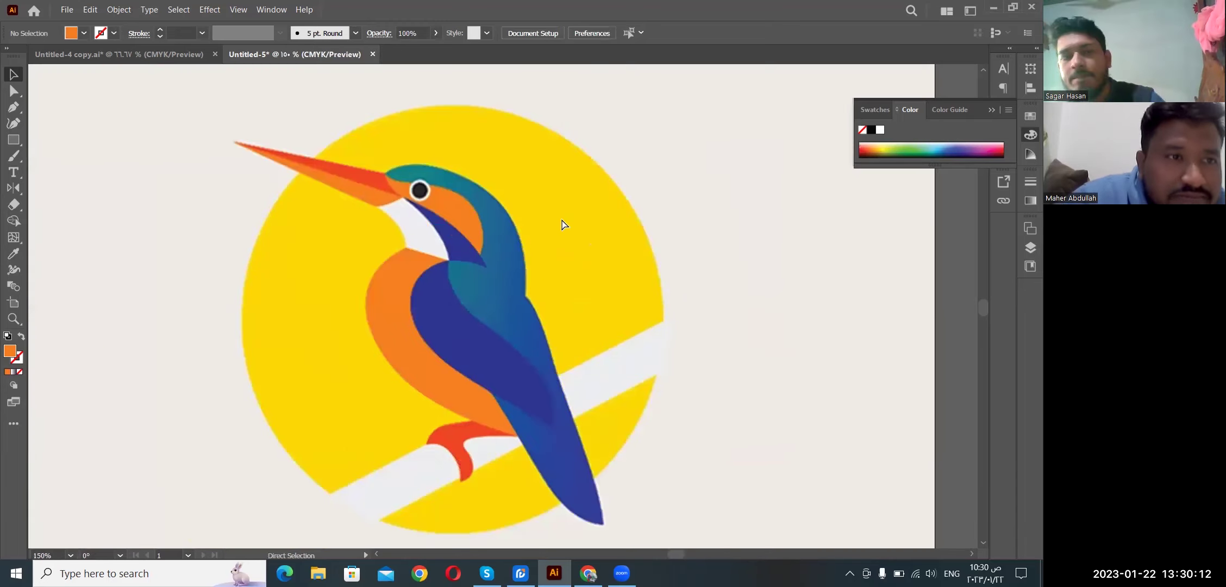
# Step: Draw a curved Pen path from the beak tip along the top edge to the beak base and back to the tip
pyautogui.click(13, 108)
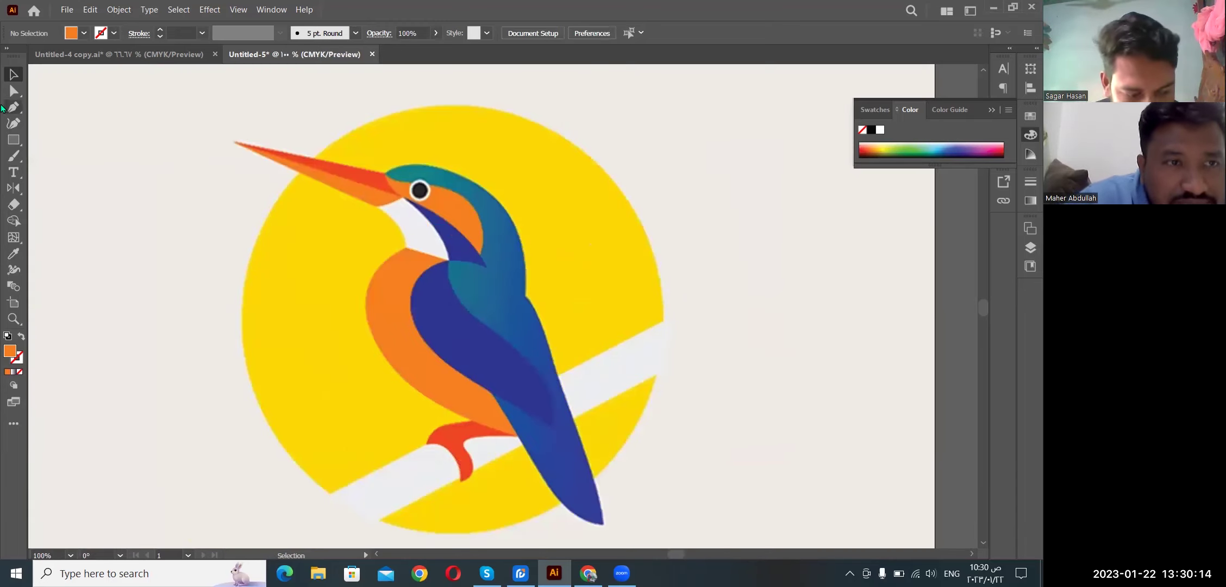
pyautogui.click(235, 142)
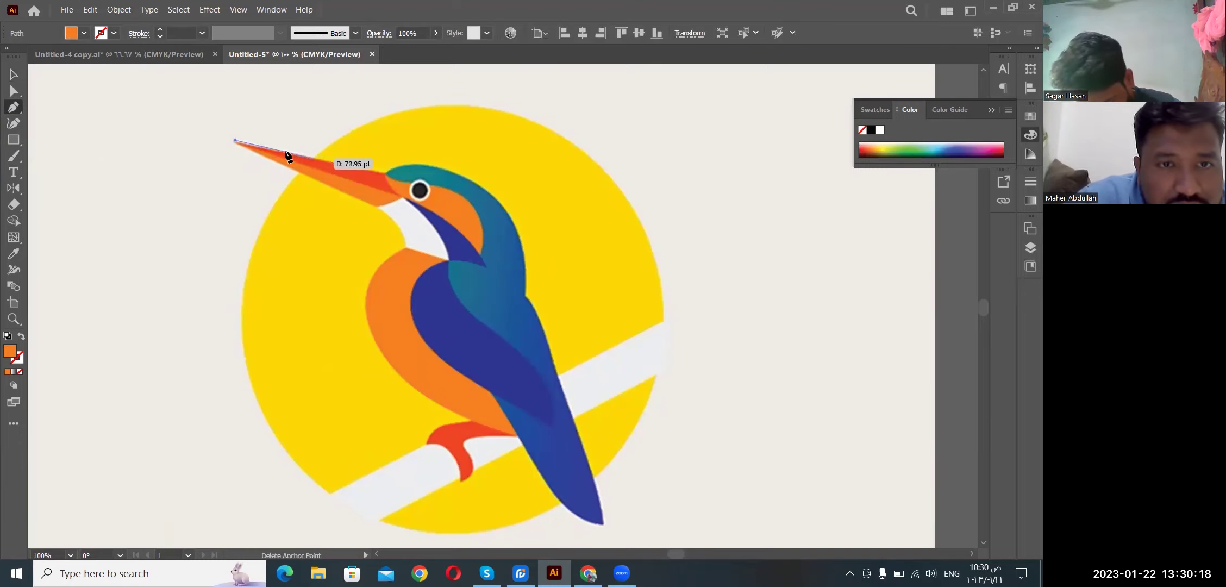
pyautogui.click(382, 173)
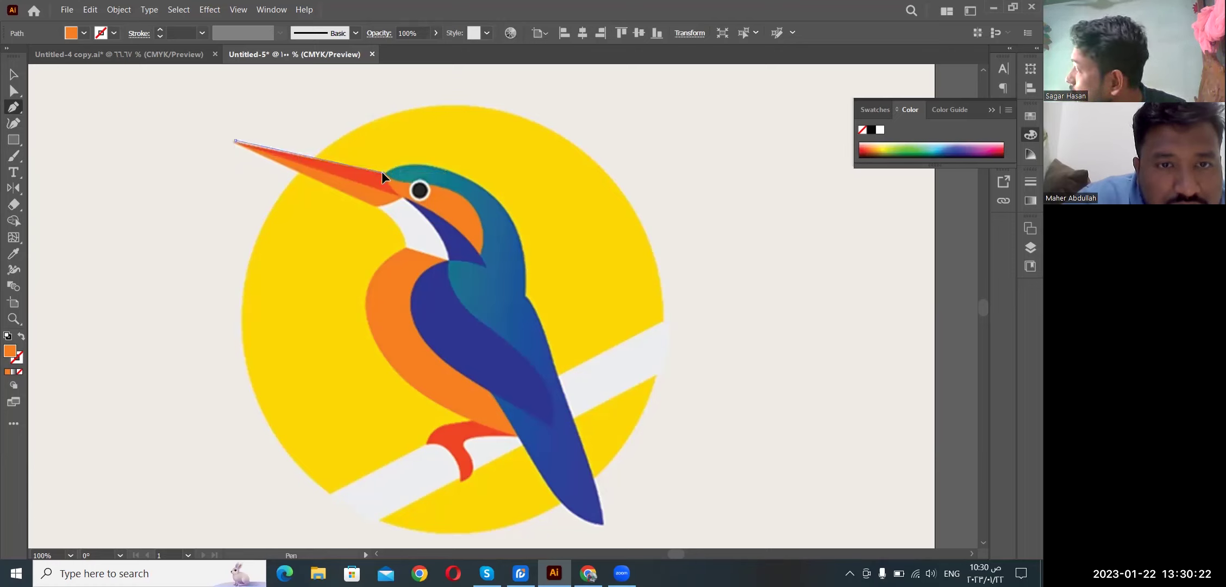
pyautogui.moveTo(382, 168); pyautogui.dragTo(402, 201)
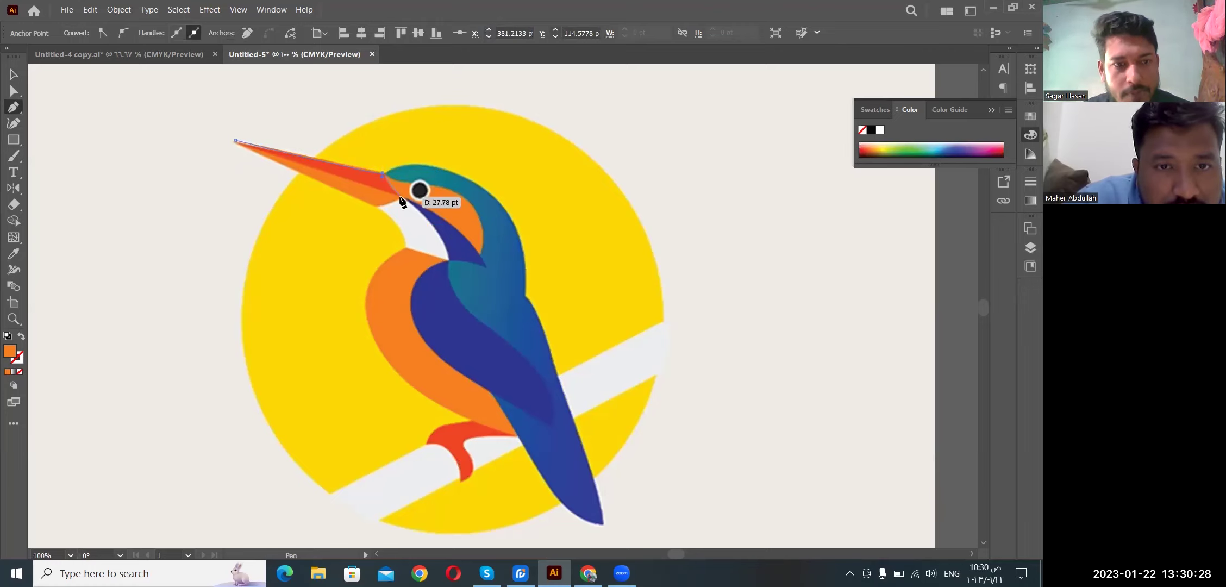
pyautogui.moveTo(401, 200); pyautogui.dragTo(392, 202)
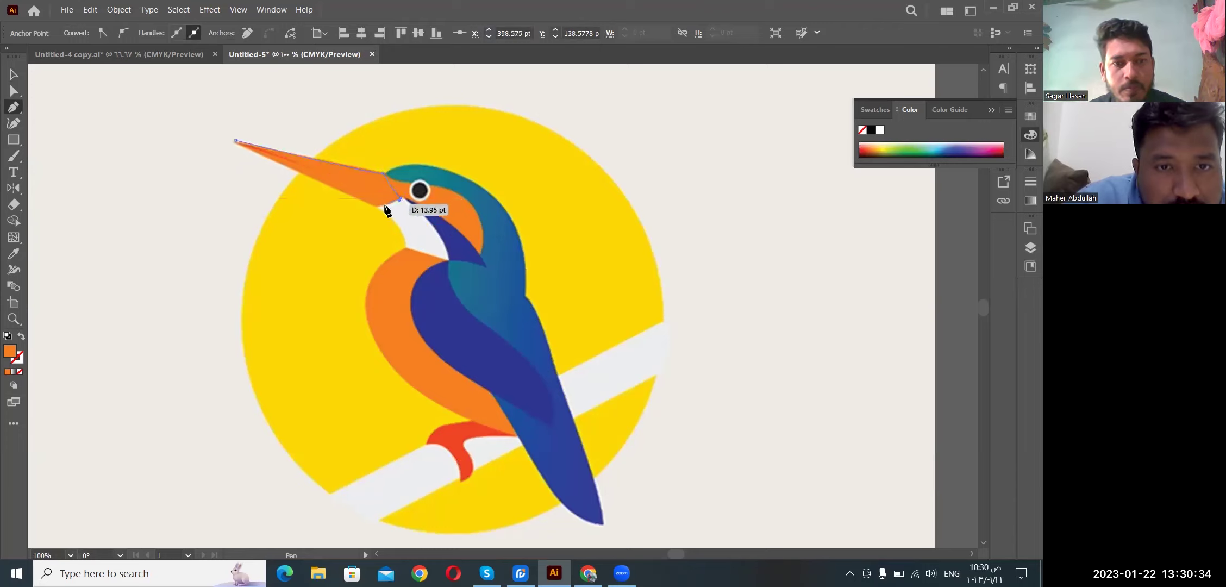
pyautogui.moveTo(393, 202); pyautogui.dragTo(377, 208)
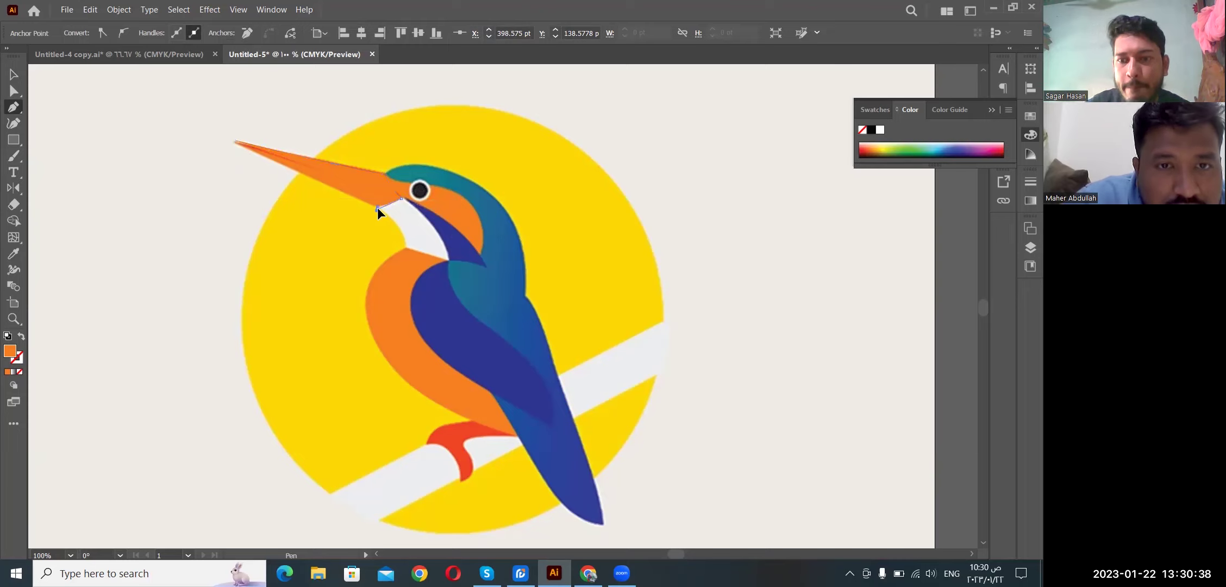
pyautogui.click(377, 208)
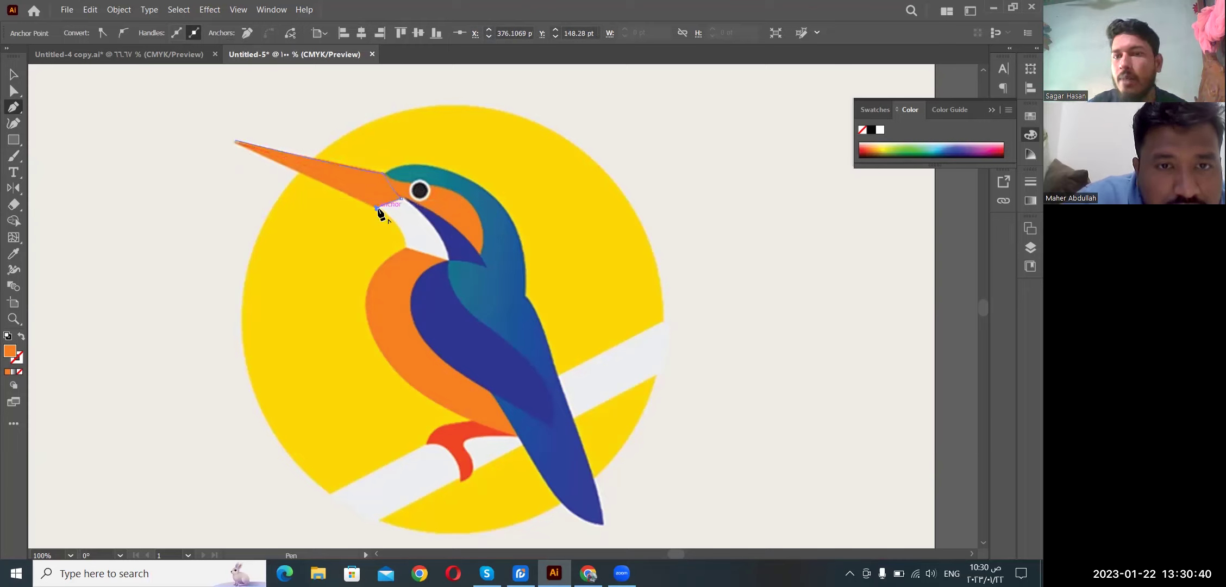
pyautogui.click(234, 142)
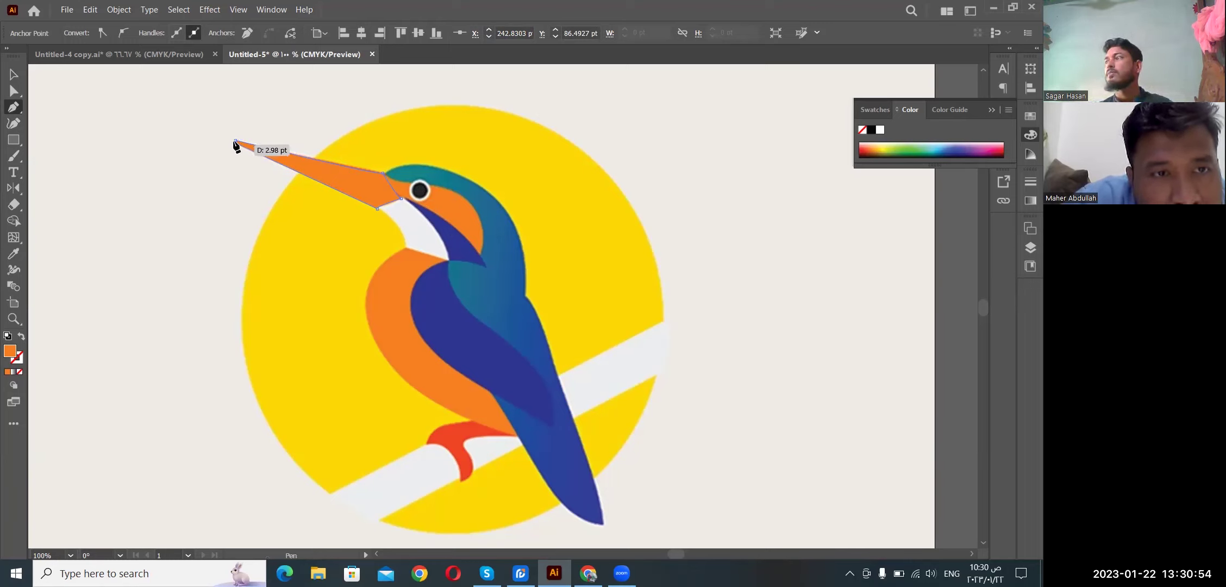
pyautogui.moveTo(235, 142); pyautogui.dragTo(235, 141)
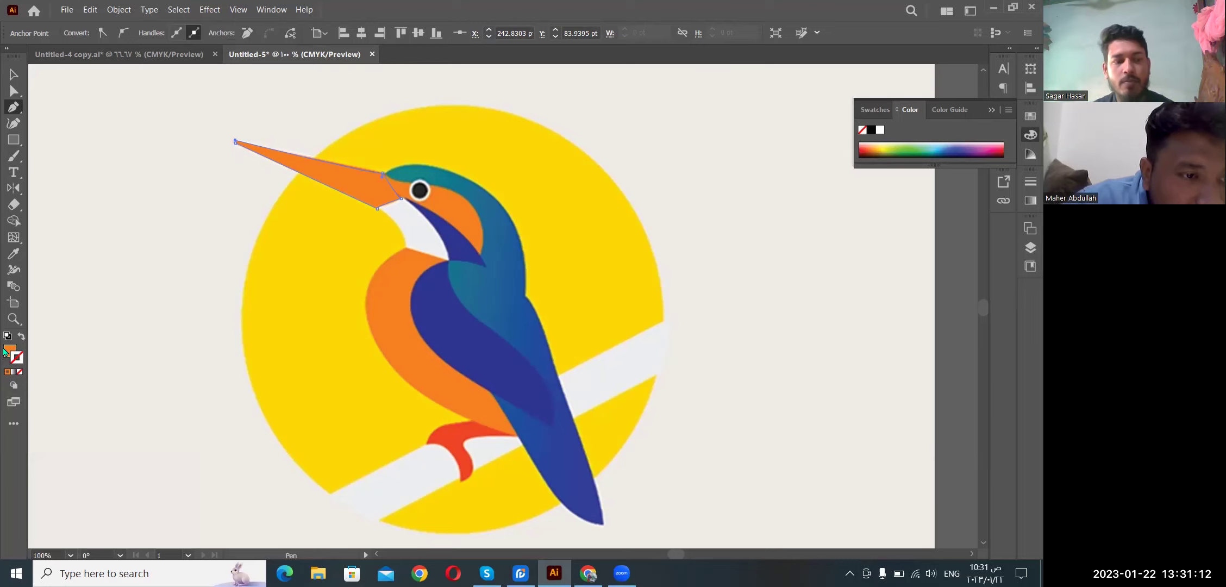
# Step: Leave the fill colour unchanged and swap fill and stroke, making the beak path an unfilled orange outline
pyautogui.doubleClick(8, 351)
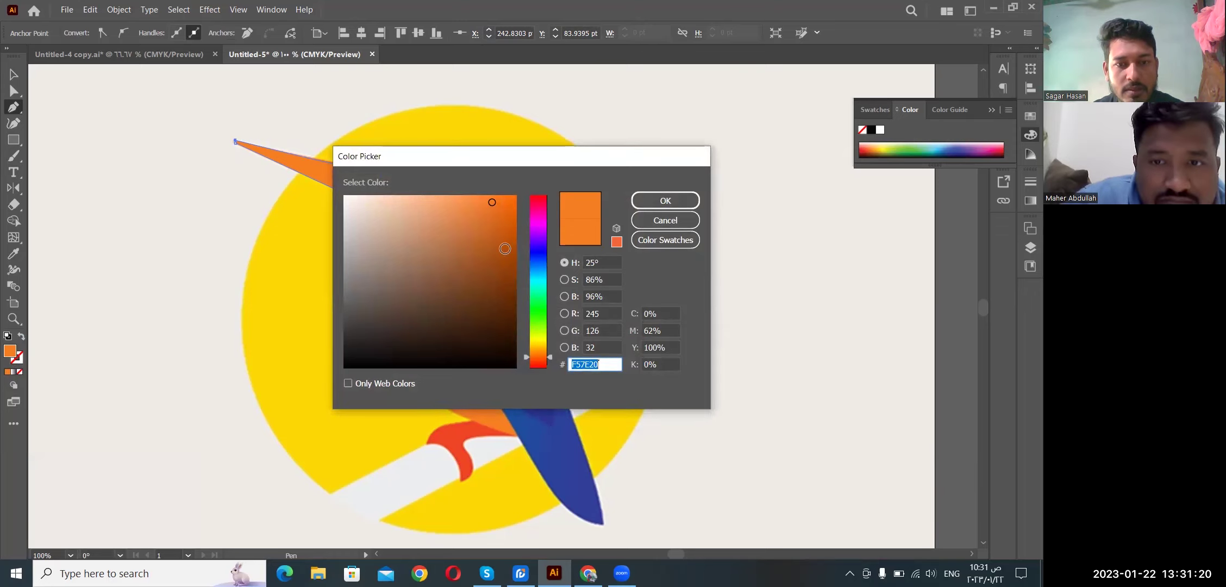
pyautogui.click(665, 220)
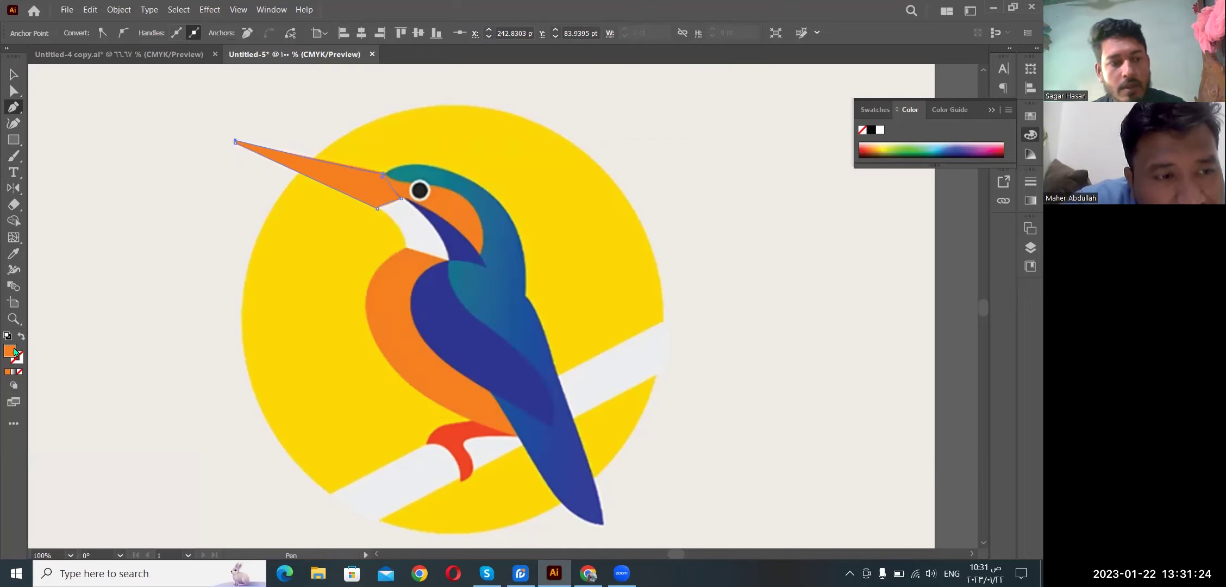
pyautogui.click(20, 338)
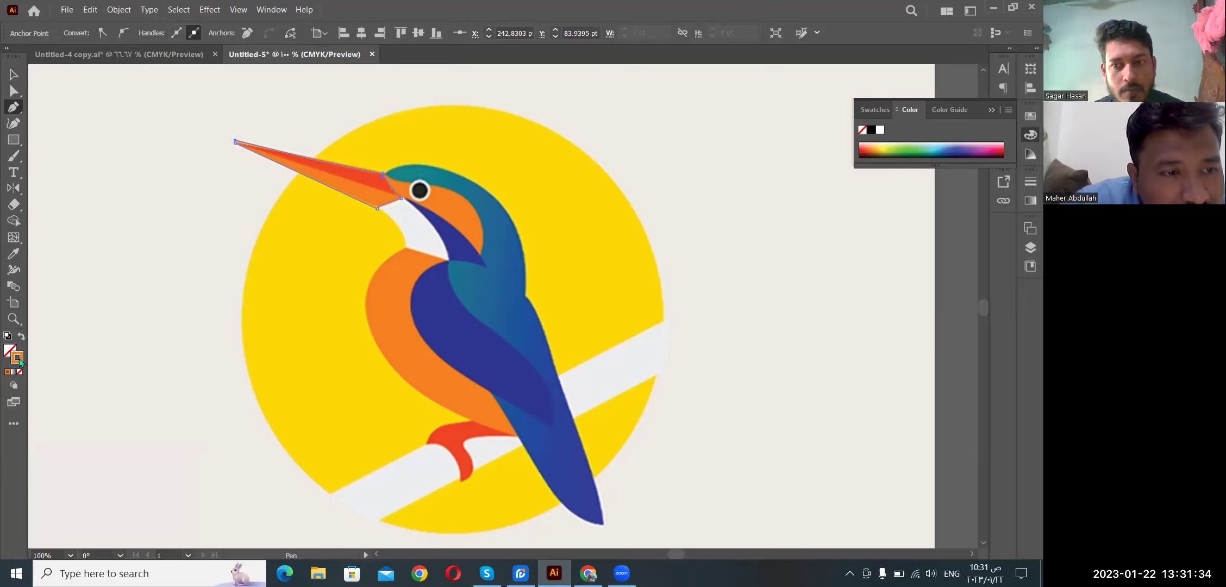
# Step: Give the beak path a dark brown stroke, then darken it to pure black
pyautogui.doubleClick(20, 361)
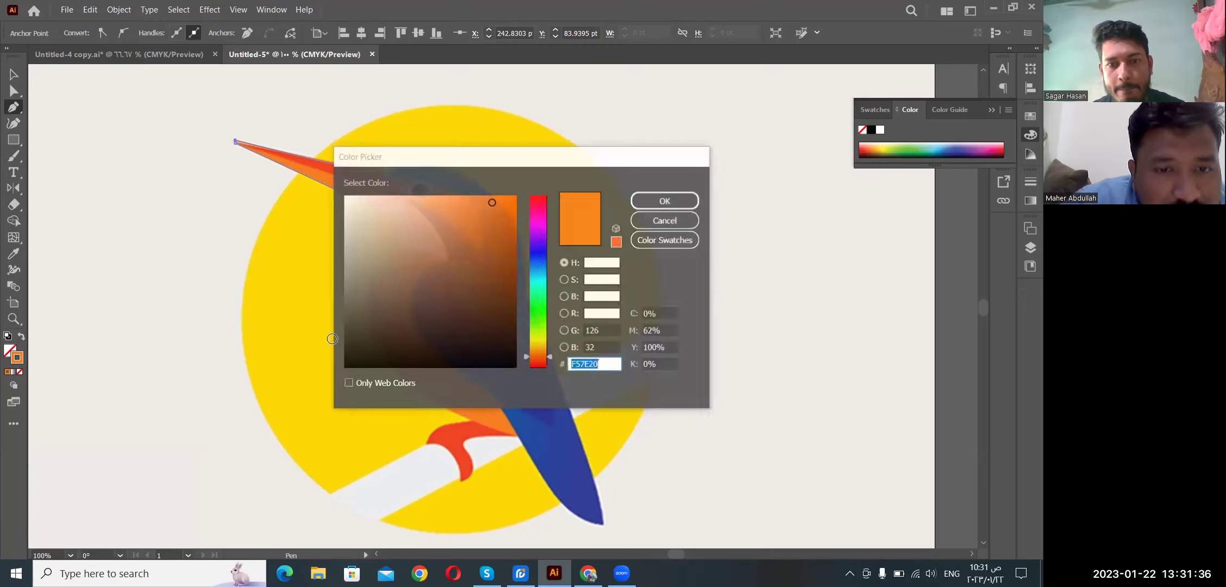
pyautogui.click(372, 344)
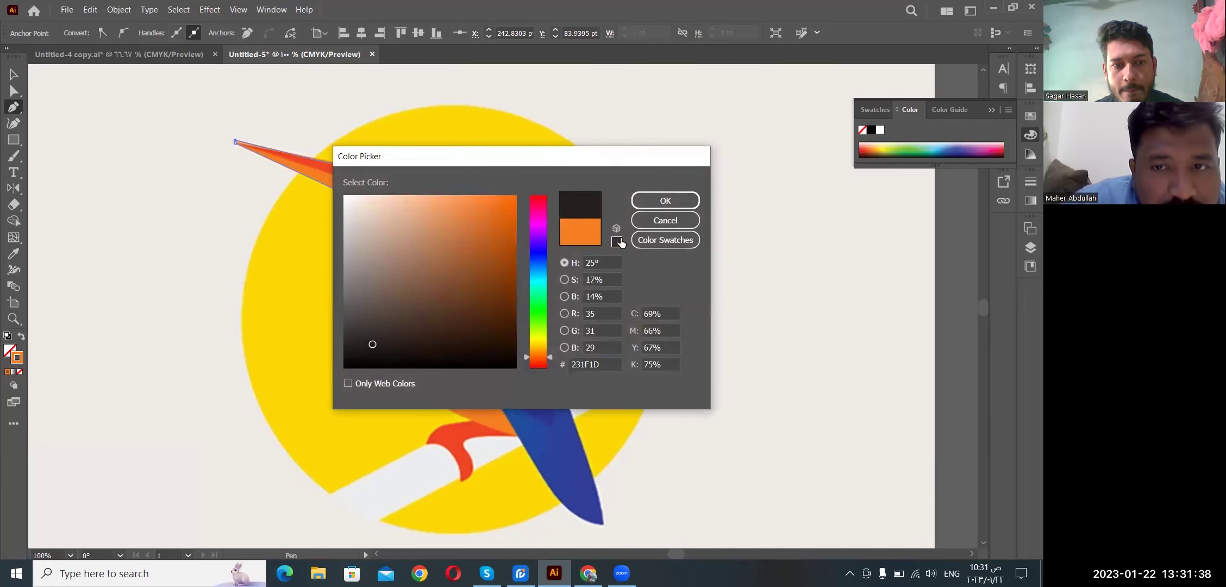
pyautogui.click(659, 206)
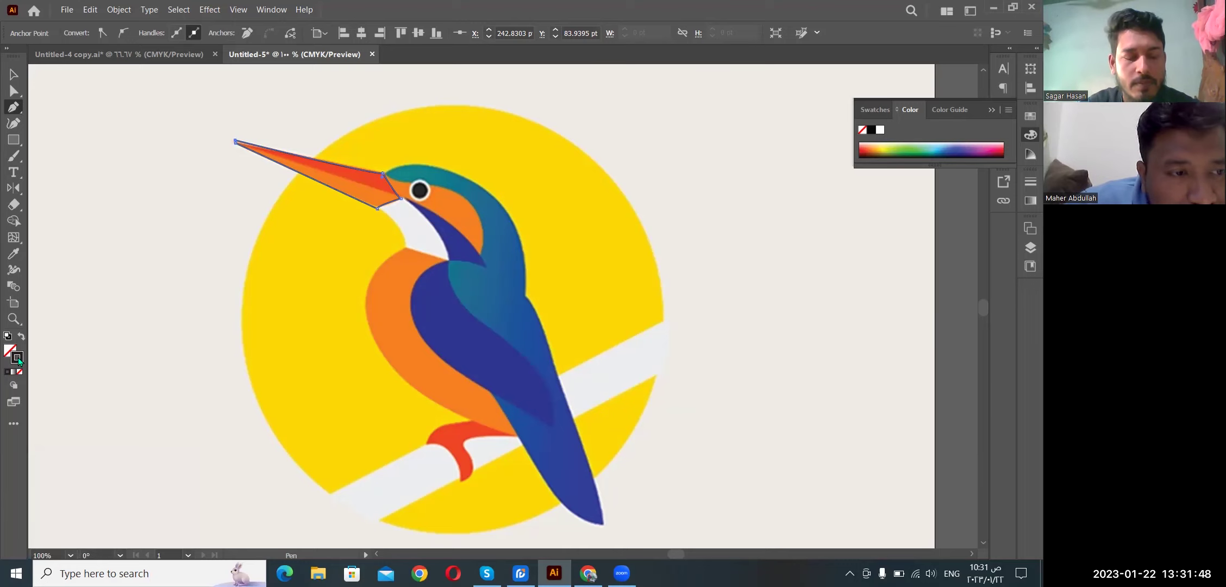
pyautogui.doubleClick(16, 357)
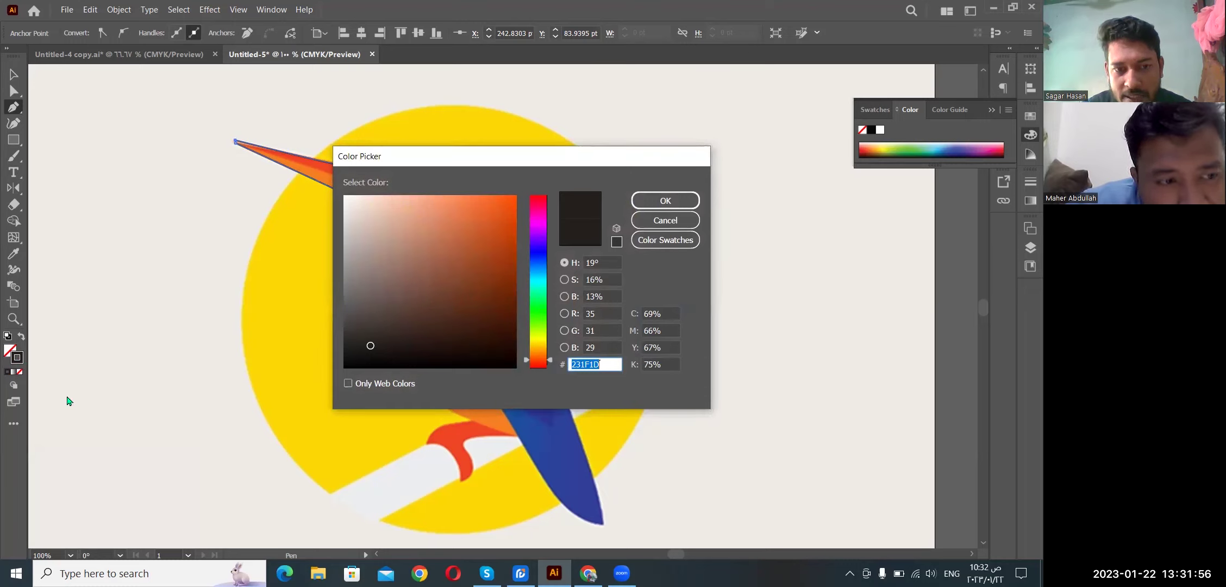
pyautogui.moveTo(370, 345); pyautogui.dragTo(352, 363)
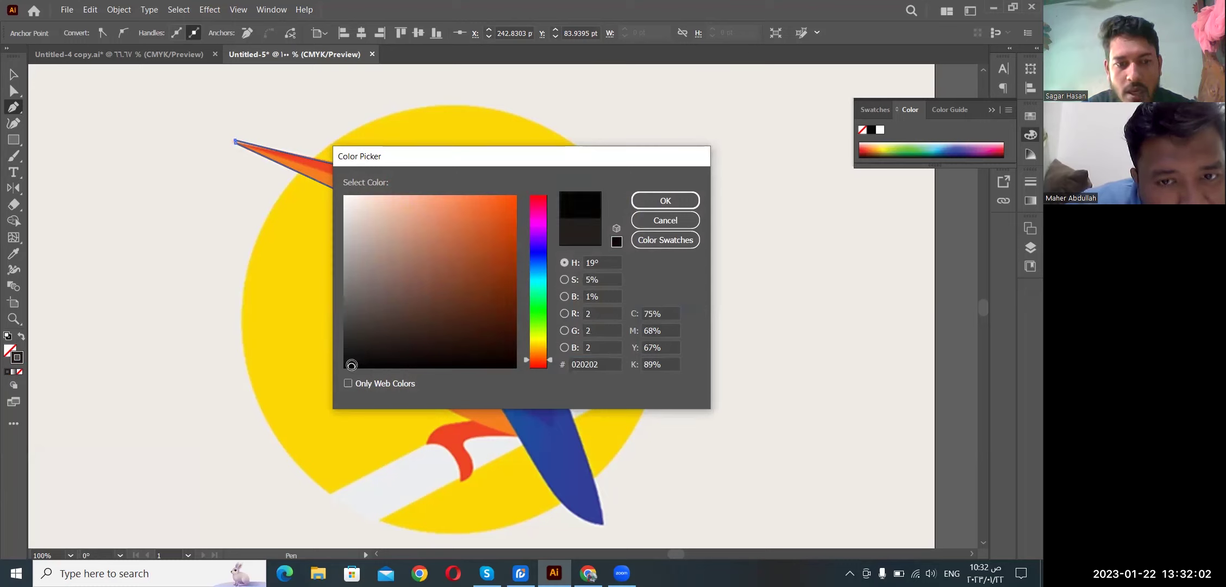
pyautogui.moveTo(350, 366); pyautogui.dragTo(346, 369)
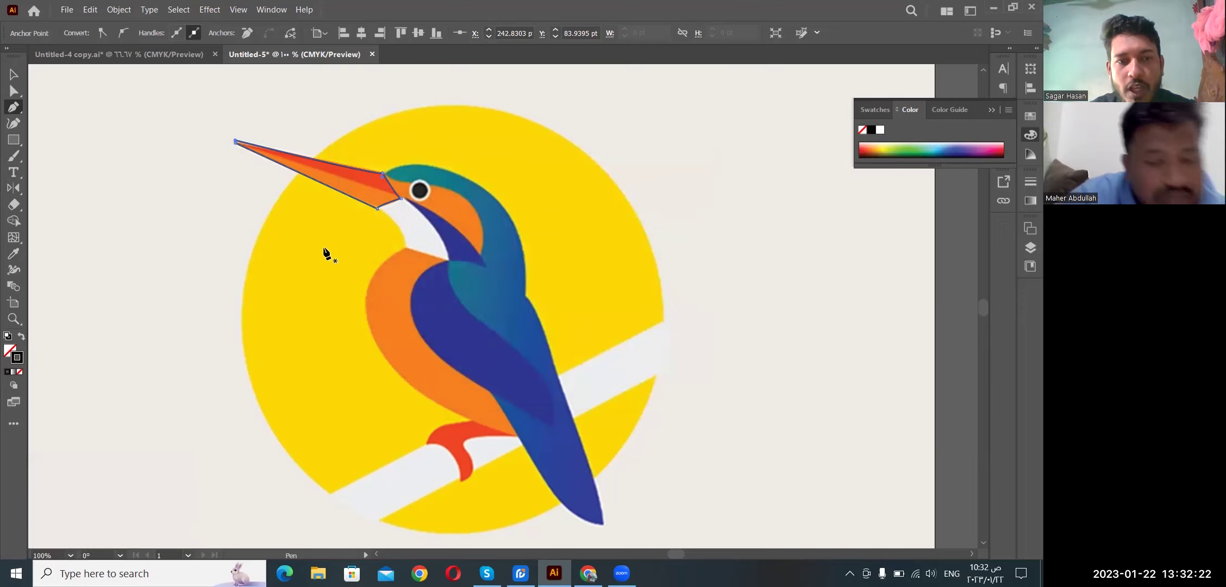
# Step: Undo three times to remove the traced beak path, deselect, and swap fill and stroke
pyautogui.press('ctrl')
pyautogui.hotkey('ctrl', 'z')
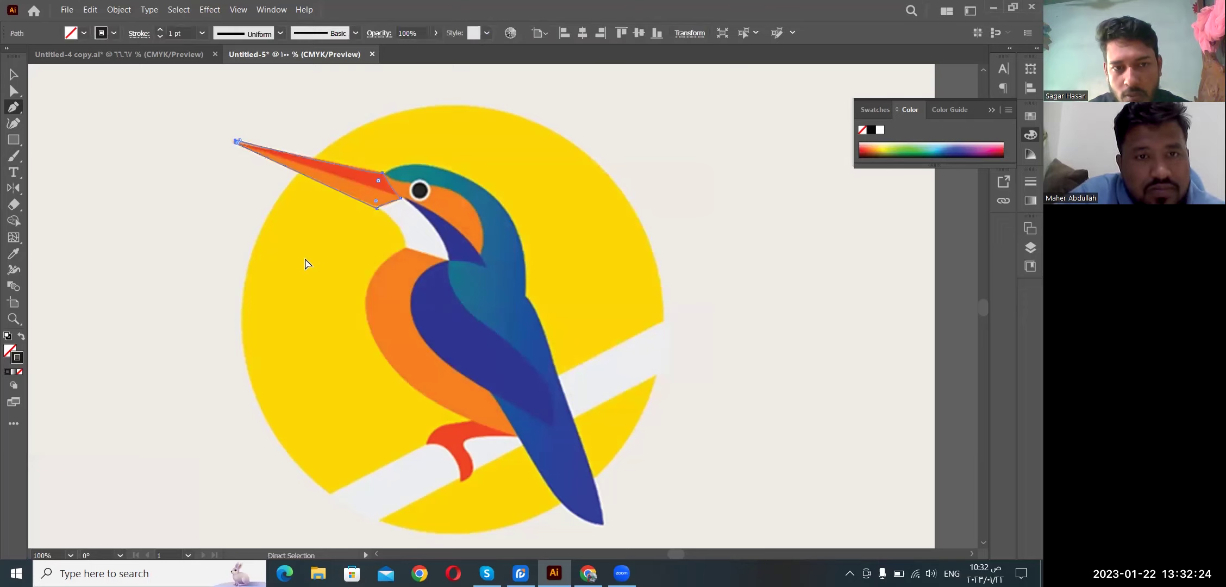
pyautogui.press('ctrl')
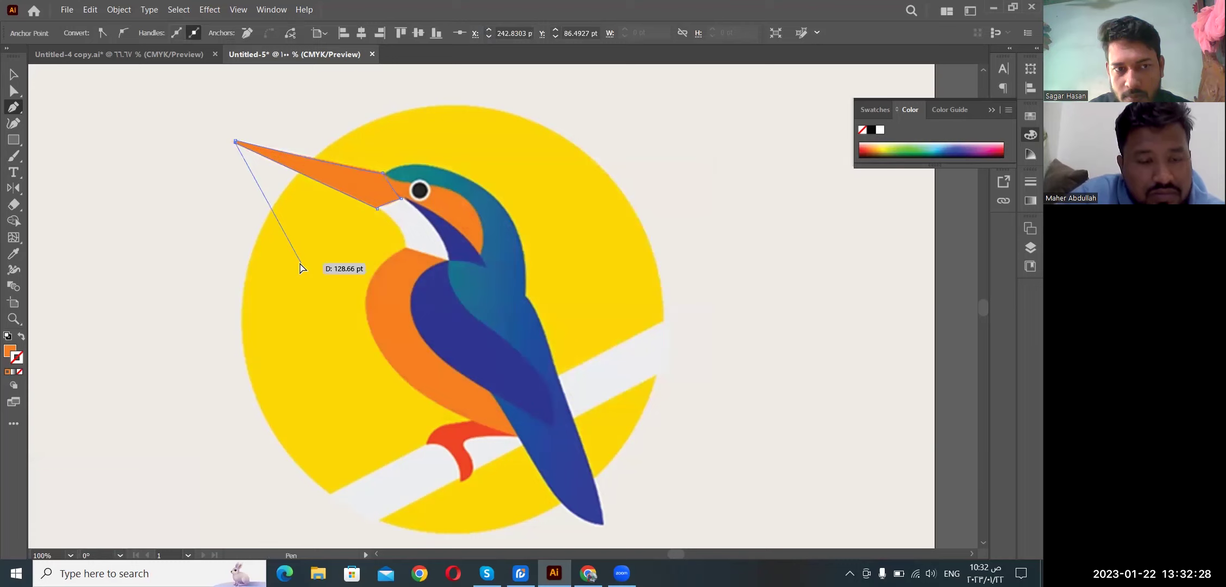
pyautogui.hotkey('ctrl', 'z')
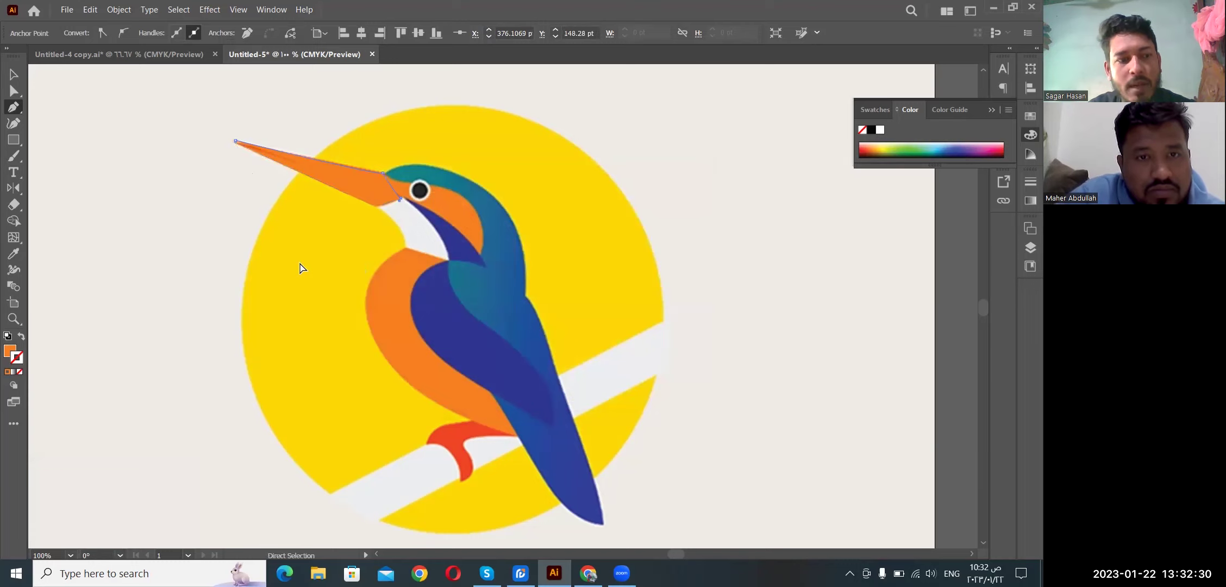
pyautogui.hotkey('ctrl', 'z')
pyautogui.hotkey('ctrl', 'z')
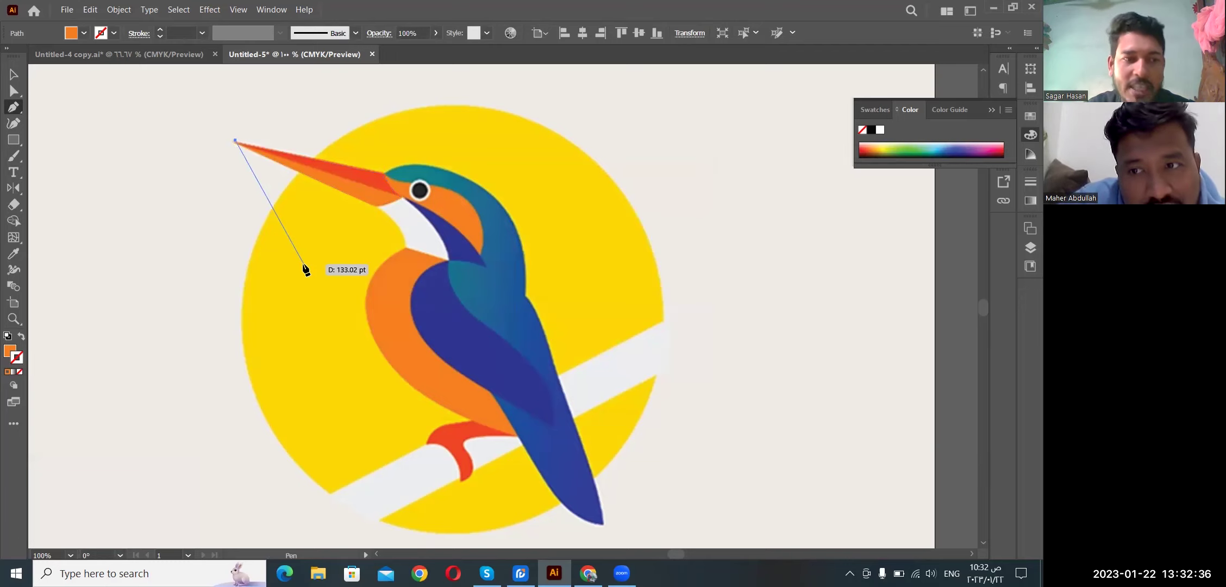
pyautogui.press('ctrl')
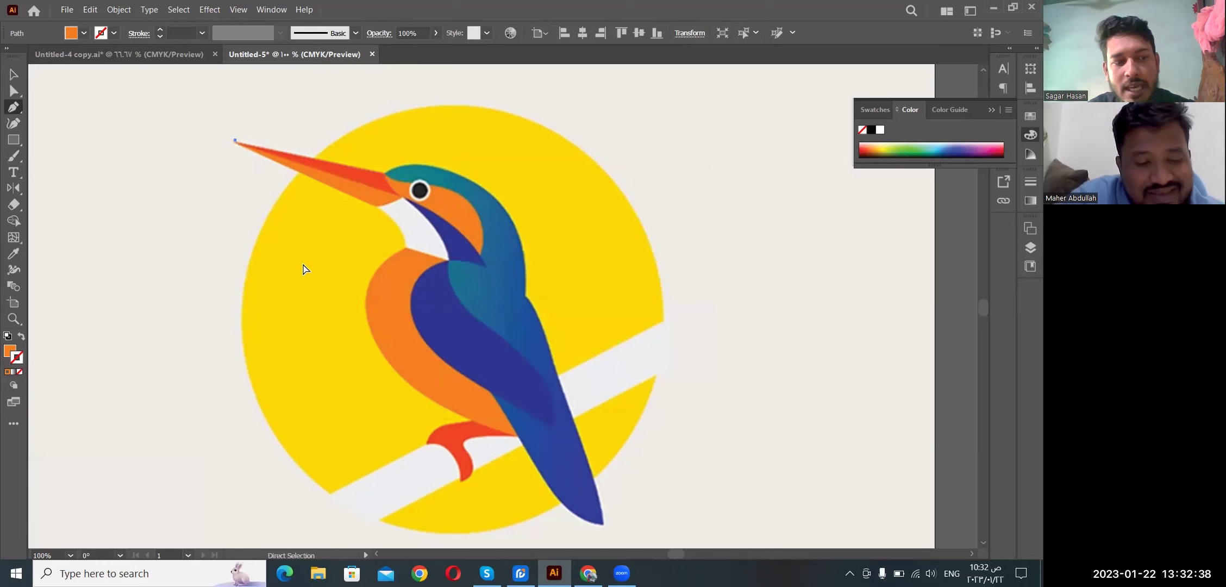
pyautogui.keyDown('ctrl'); pyautogui.click(294, 261); pyautogui.keyUp('ctrl')
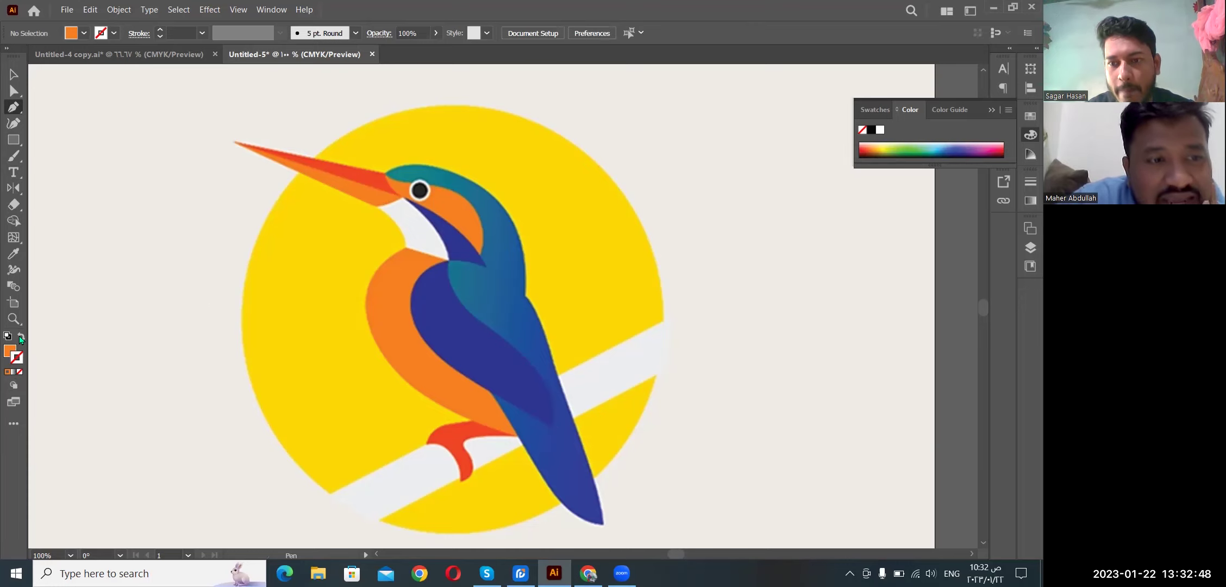
pyautogui.click(20, 337)
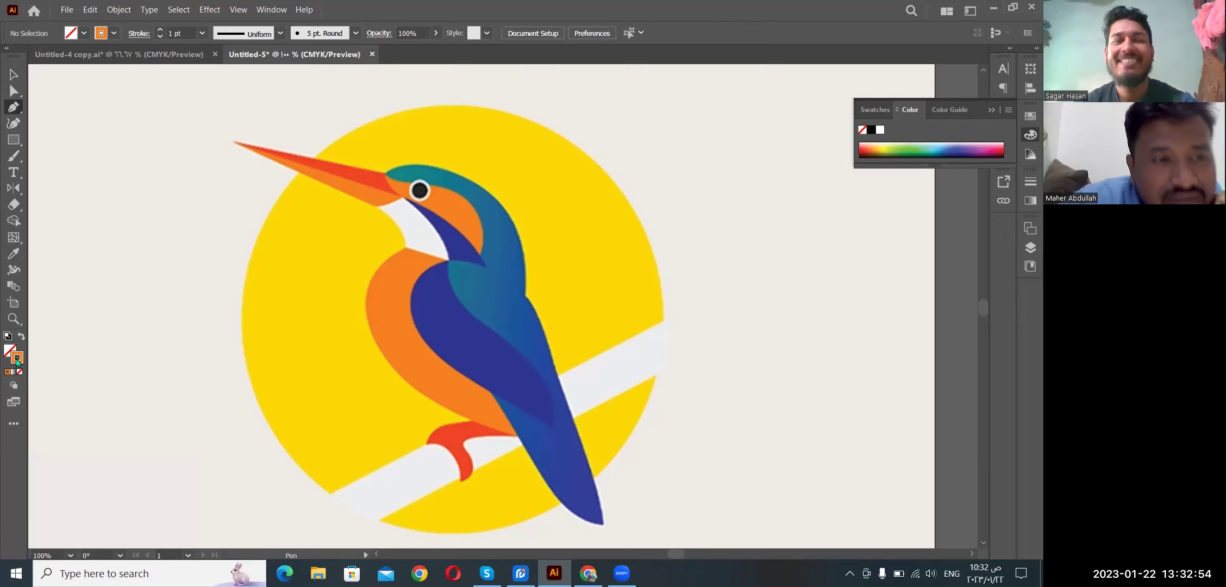
# Step: Set the stroke colour to near-black for new paths
pyautogui.doubleClick(16, 361)
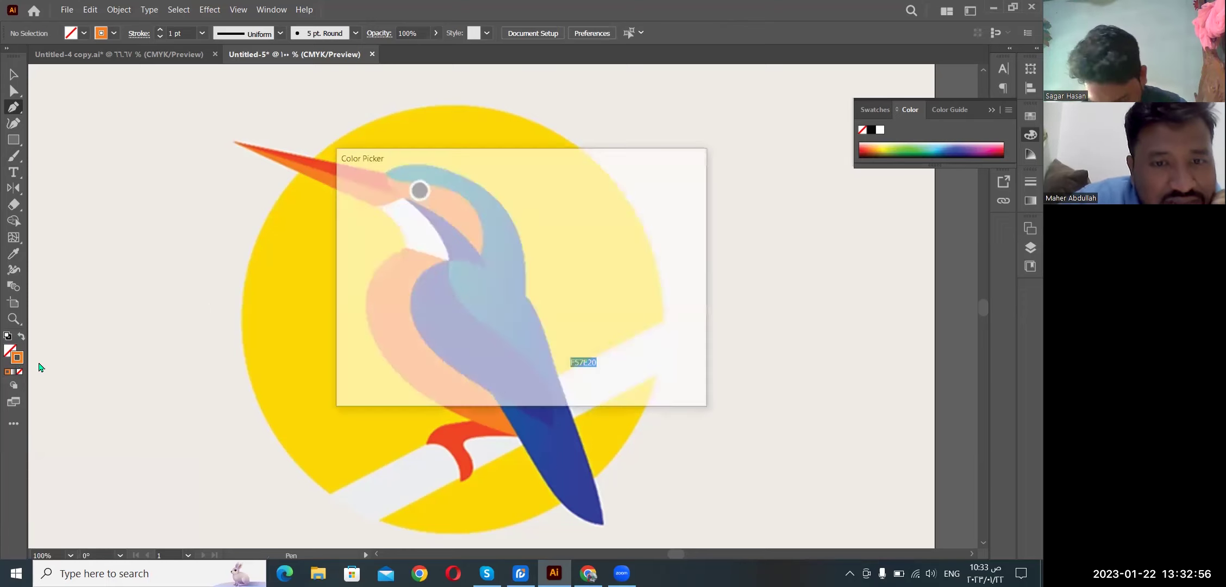
pyautogui.click(405, 337)
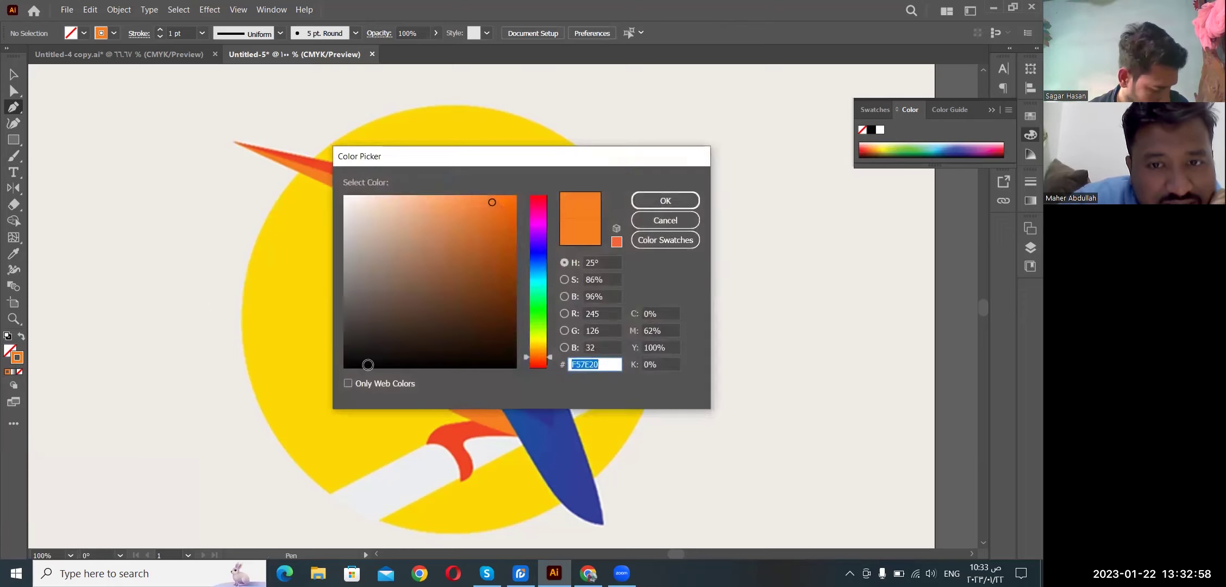
pyautogui.click(367, 363)
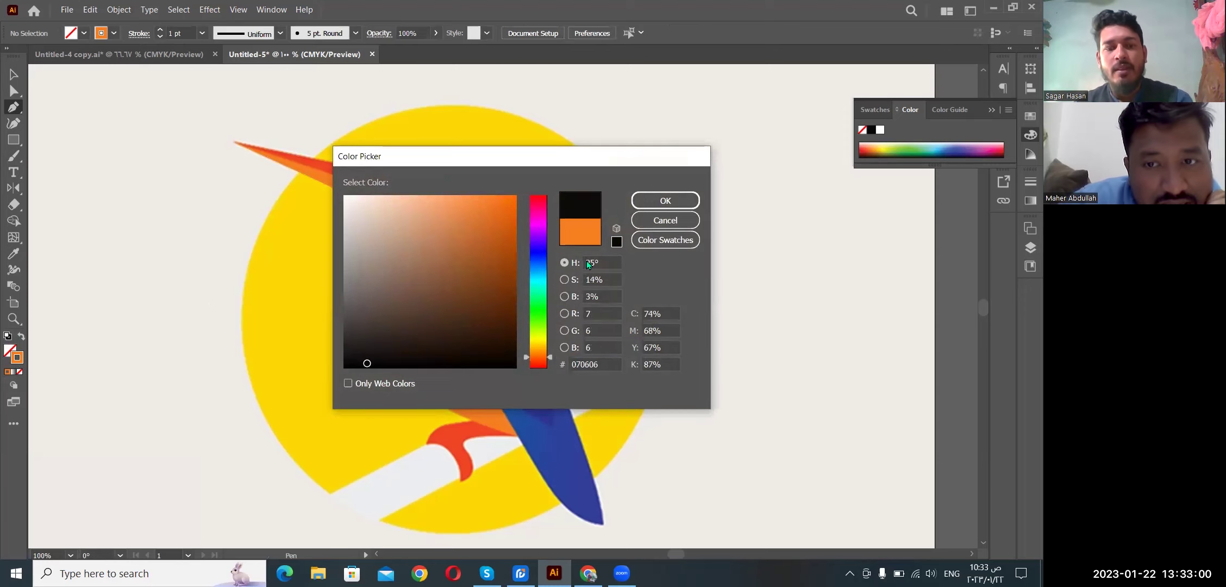
pyautogui.click(673, 206)
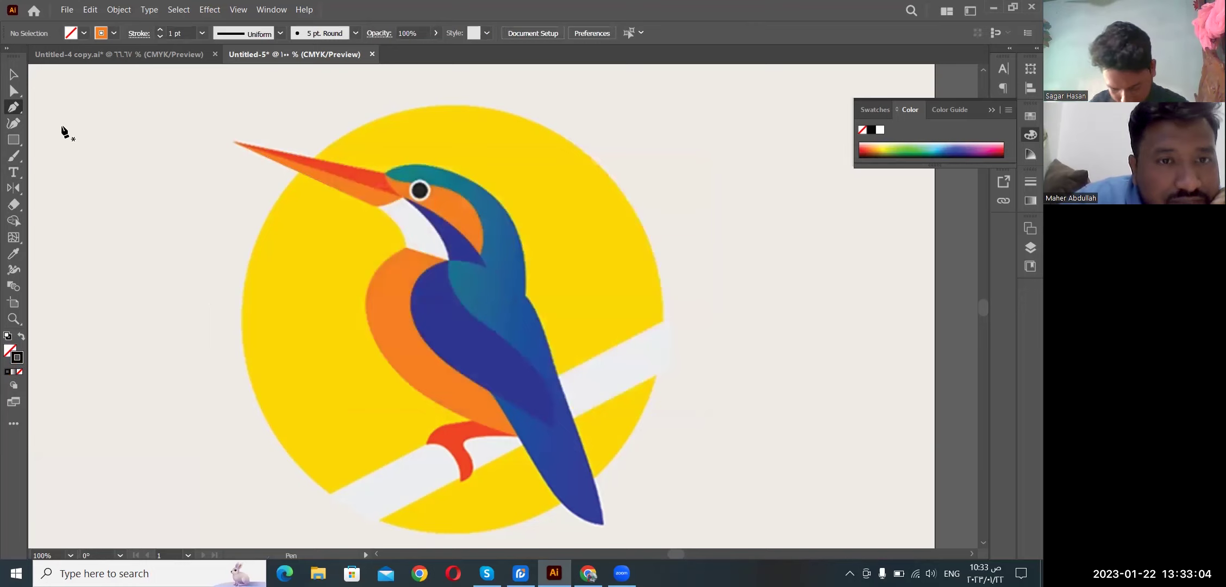
# Step: Start a path at the beak tip and zoom in on the beak, then drop it and deselect
pyautogui.click(236, 141)
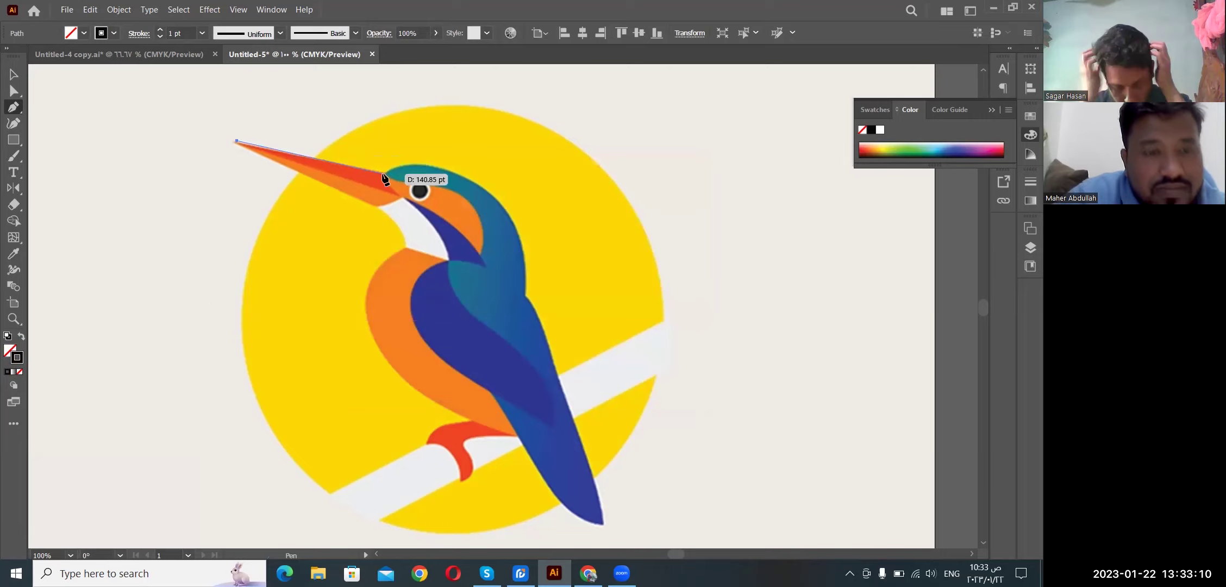
pyautogui.press('ctrl')
pyautogui.hotkey('ctrl', '+')
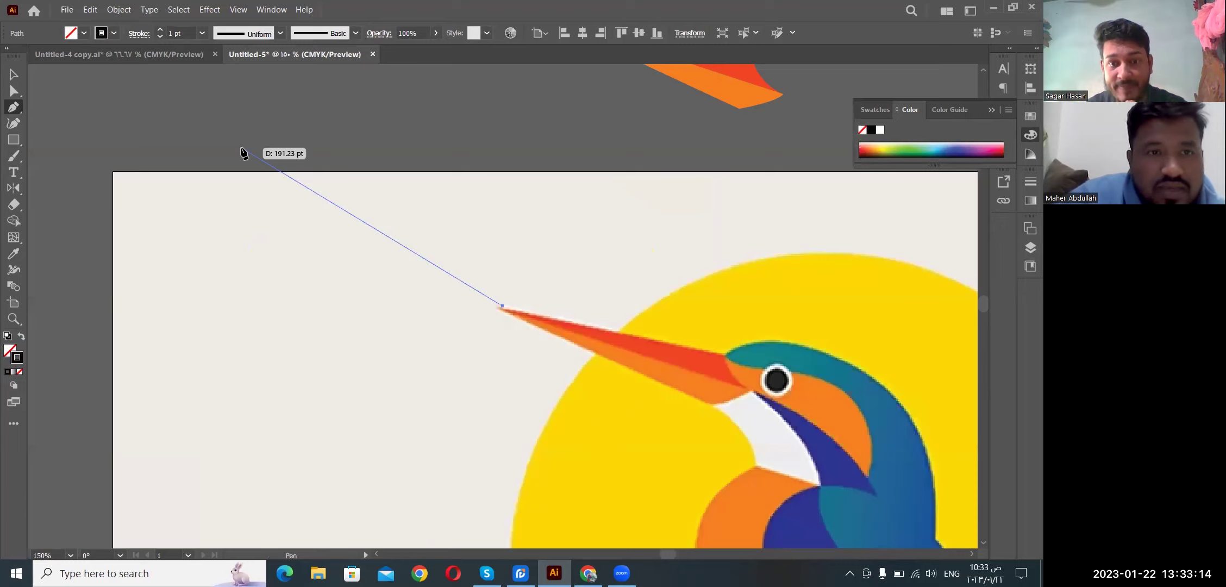
pyautogui.press('v')
pyautogui.click(685, 457)
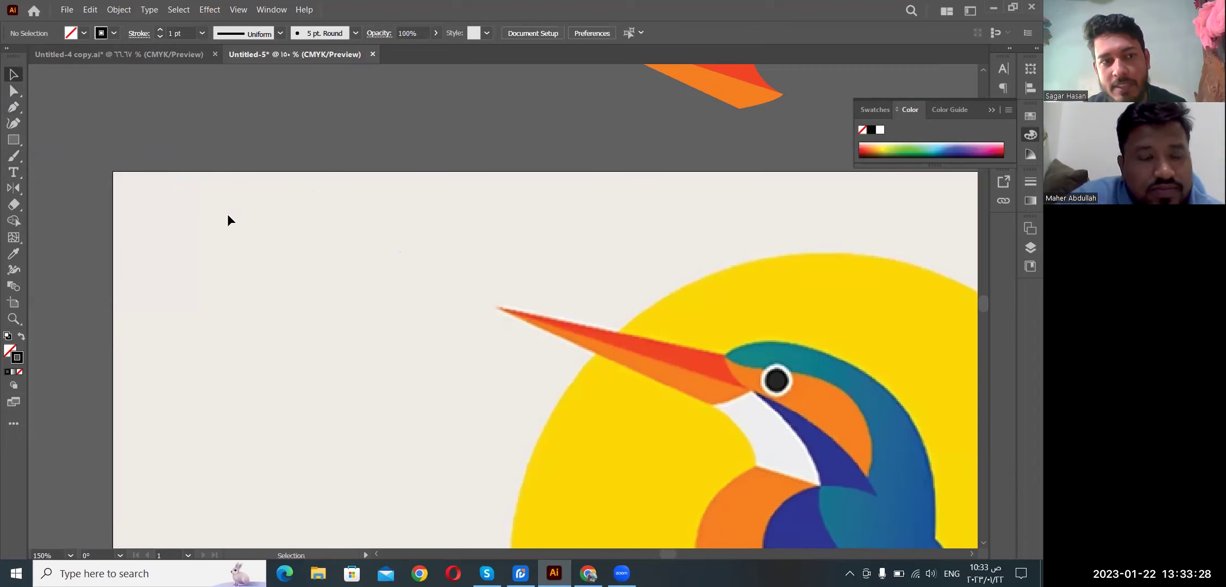
# Step: Pan the view with the Hand tool until the kingfisher's beak tip is centred for tracing
pyautogui.press('space')
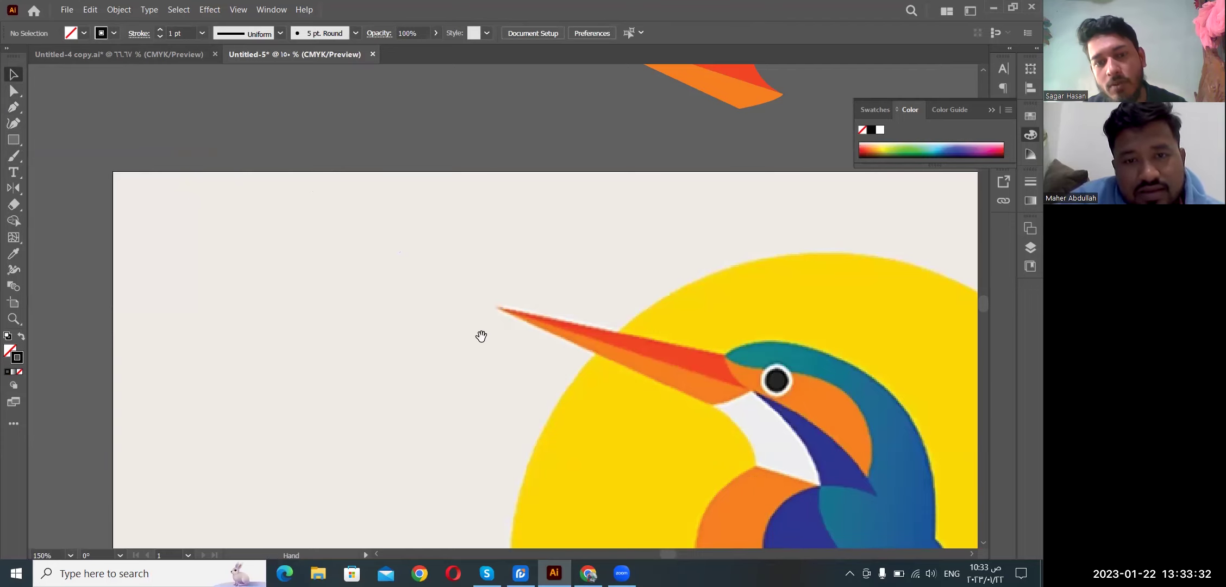
pyautogui.moveTo(455, 287); pyautogui.dragTo(417, 269)
pyautogui.moveTo(499, 354); pyautogui.dragTo(462, 327)
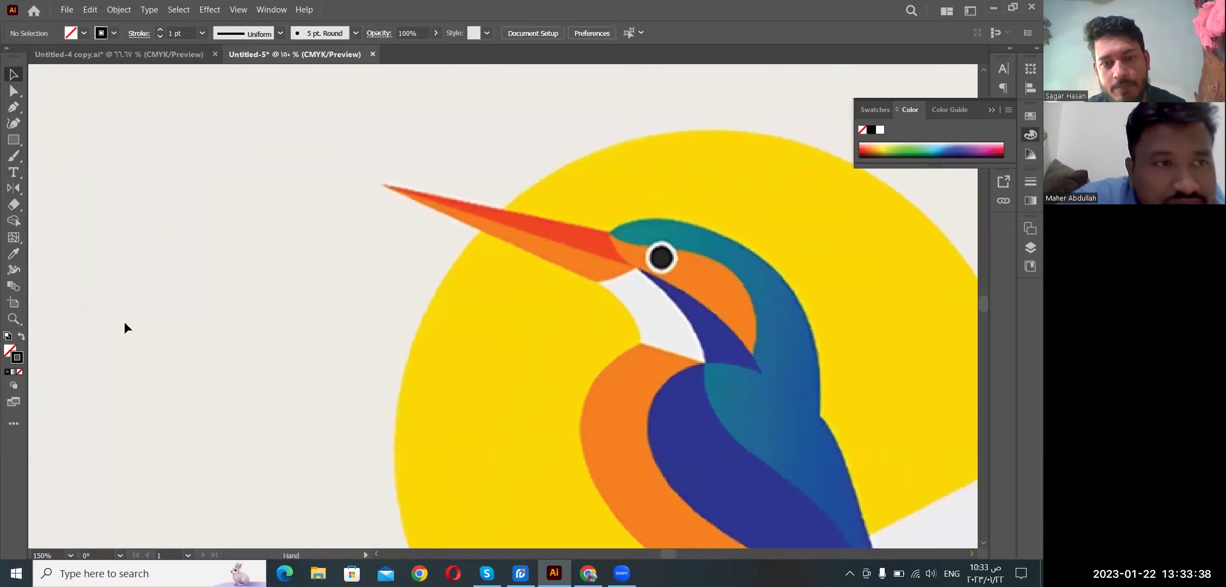
pyautogui.moveTo(124, 321); pyautogui.dragTo(121, 256)
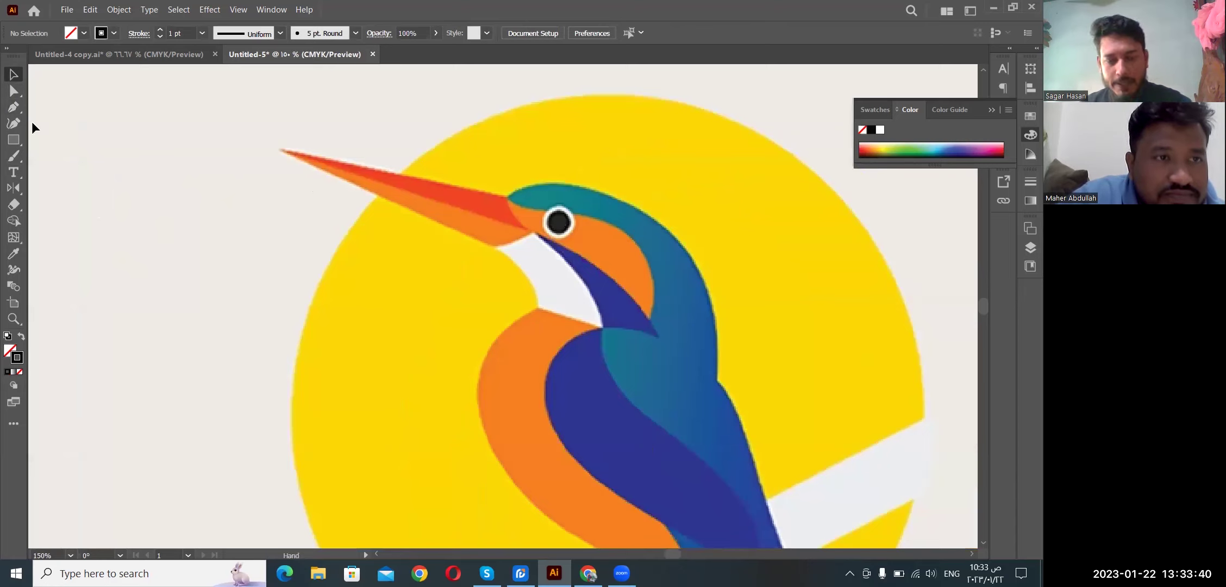
pyautogui.moveTo(32, 127); pyautogui.dragTo(13, 108)
pyautogui.moveTo(391, 323); pyautogui.dragTo(351, 309)
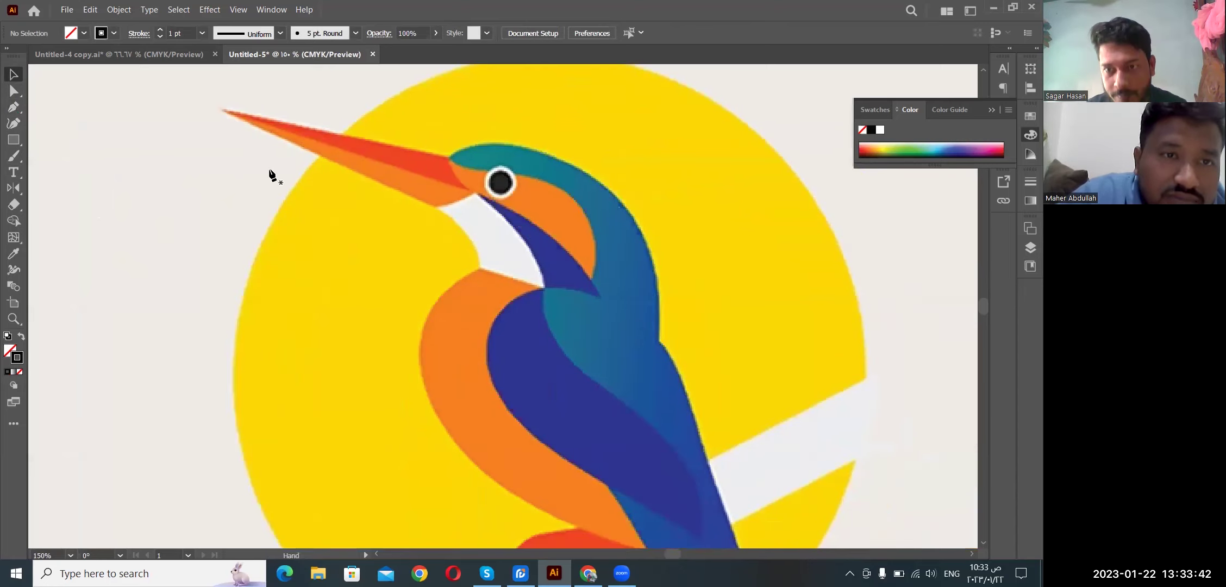
pyautogui.moveTo(213, 109); pyautogui.dragTo(208, 101)
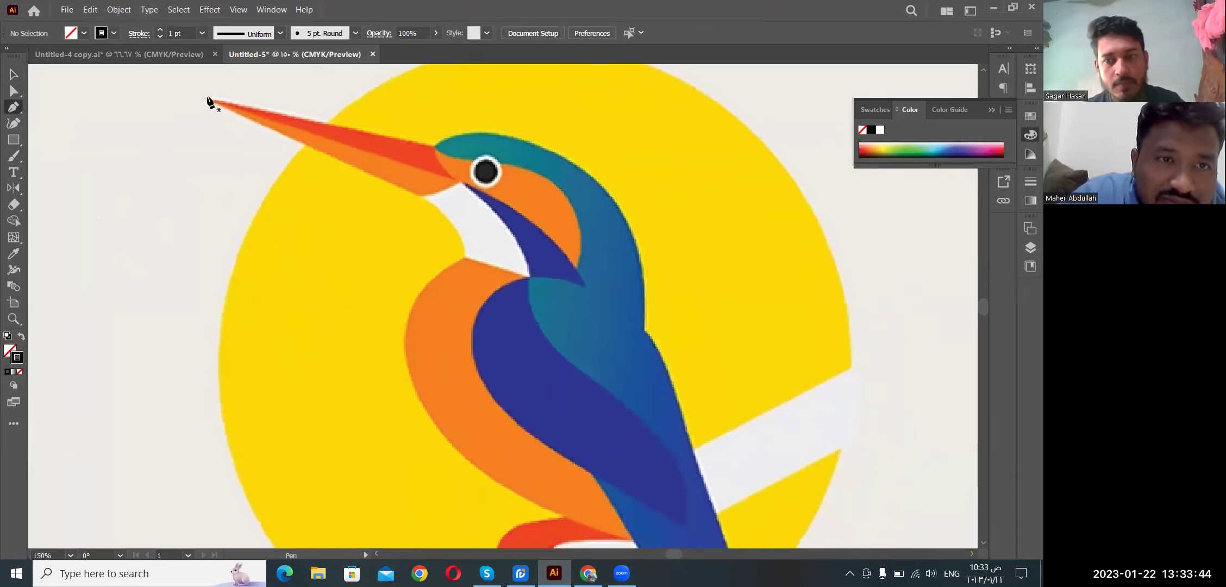
# Step: Place Pen anchors from the beak tip to the upper beak base near the eye and back to the tip
pyautogui.click(208, 98)
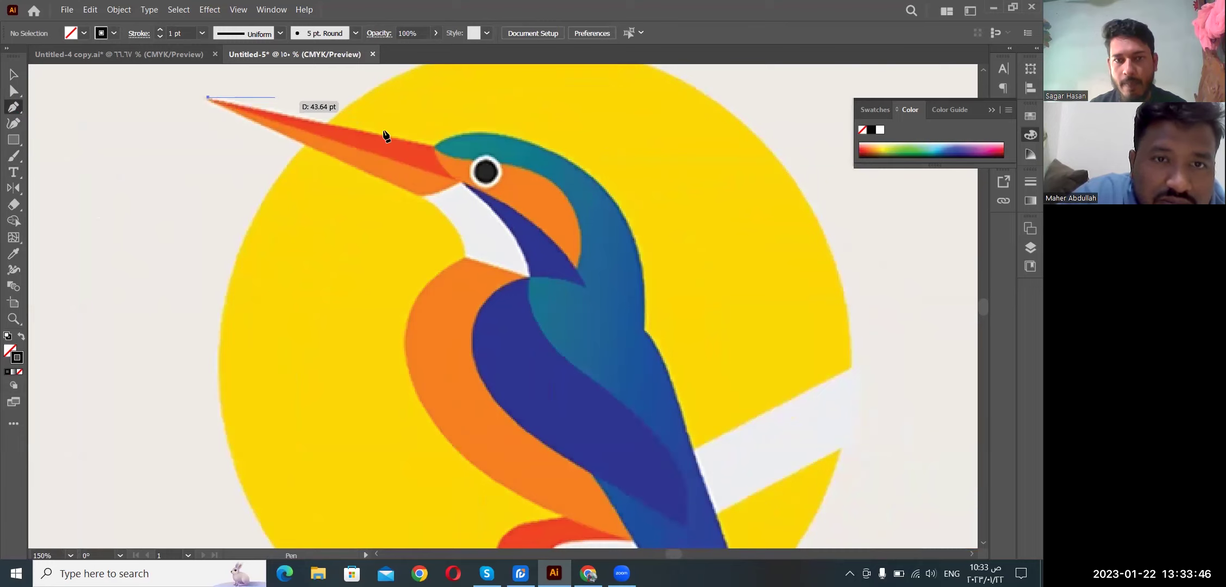
pyautogui.click(433, 145)
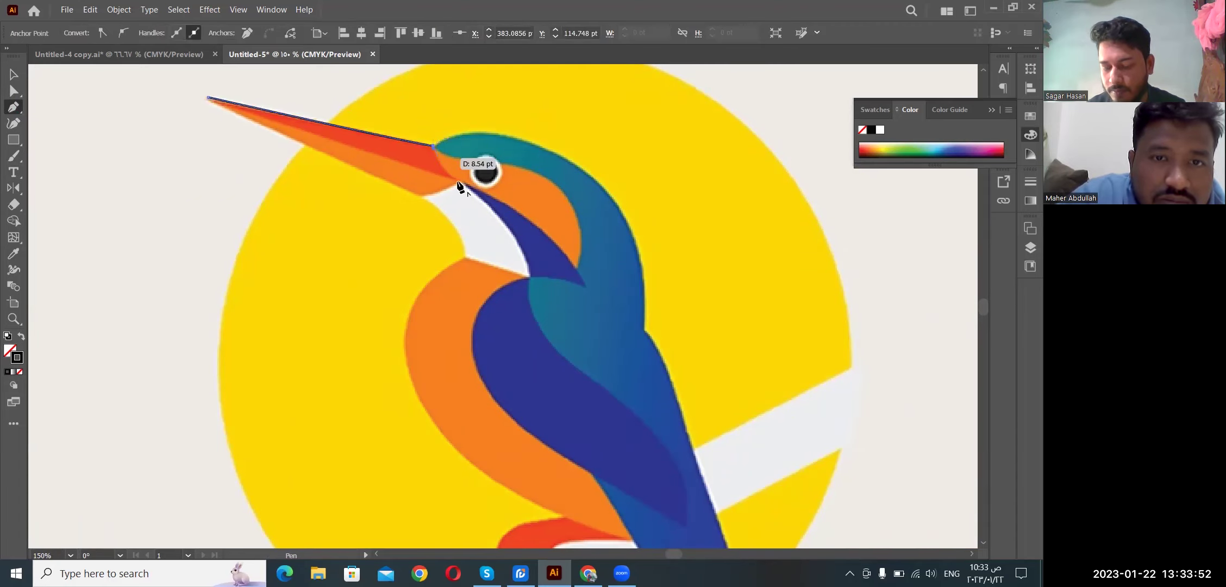
pyautogui.press('Escape')
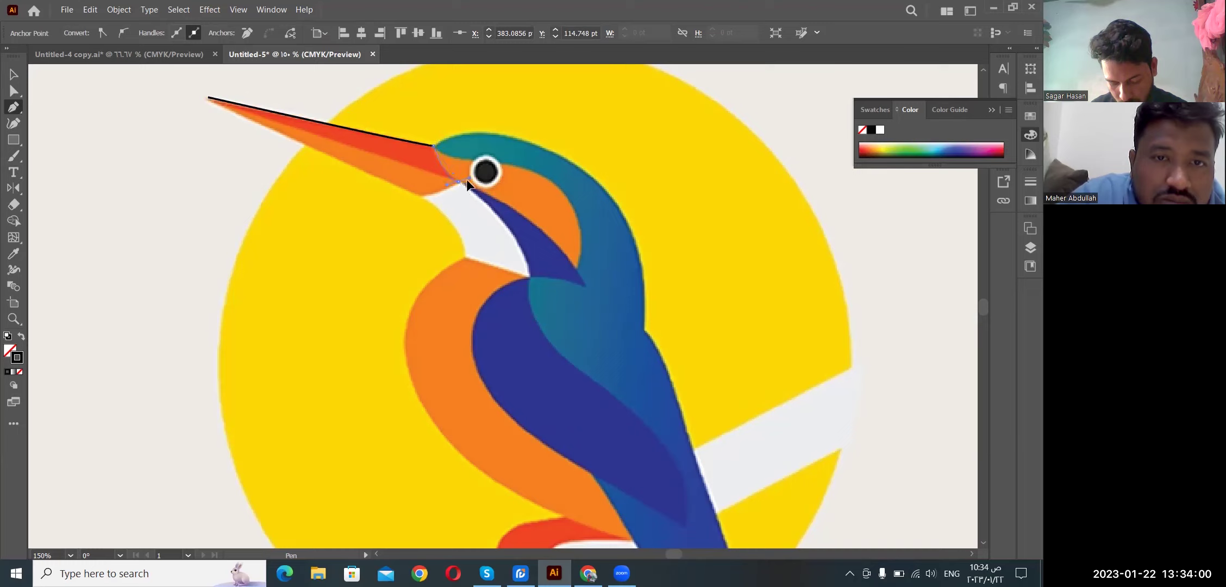
pyautogui.click(458, 183)
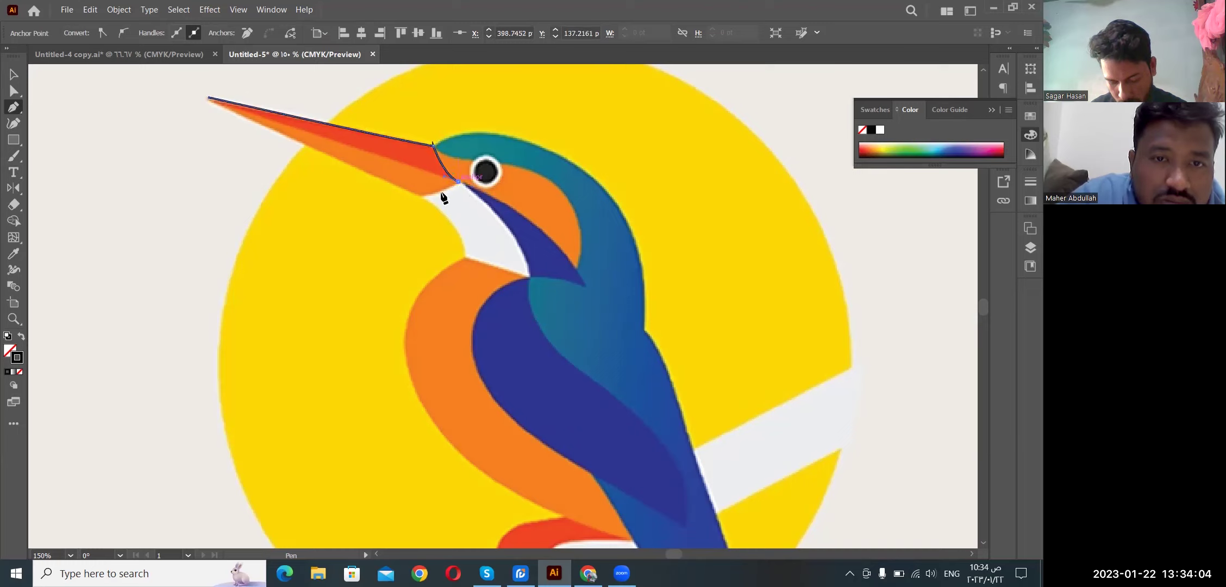
pyautogui.keyDown('ctrl'); pyautogui.click(423, 196); pyautogui.keyUp('ctrl')
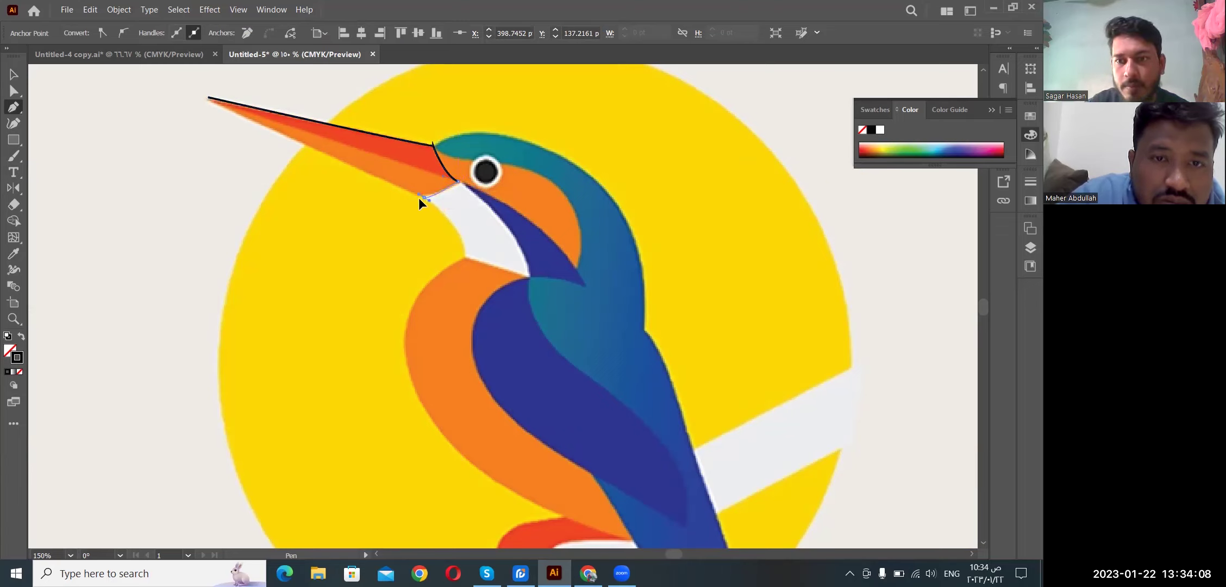
pyautogui.click(422, 196)
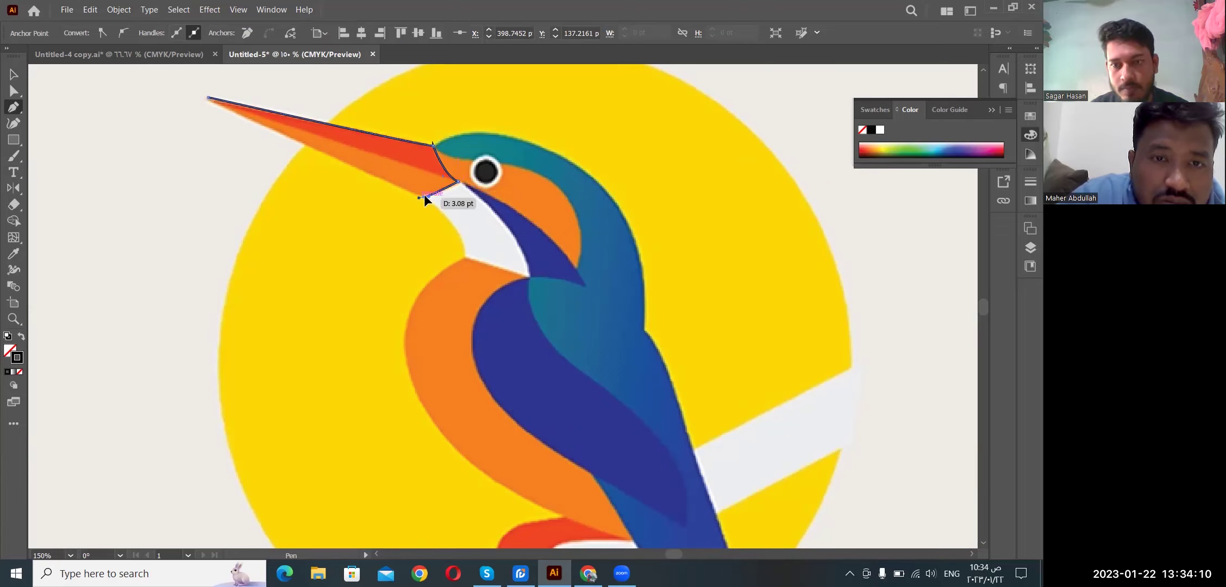
pyautogui.click(208, 99)
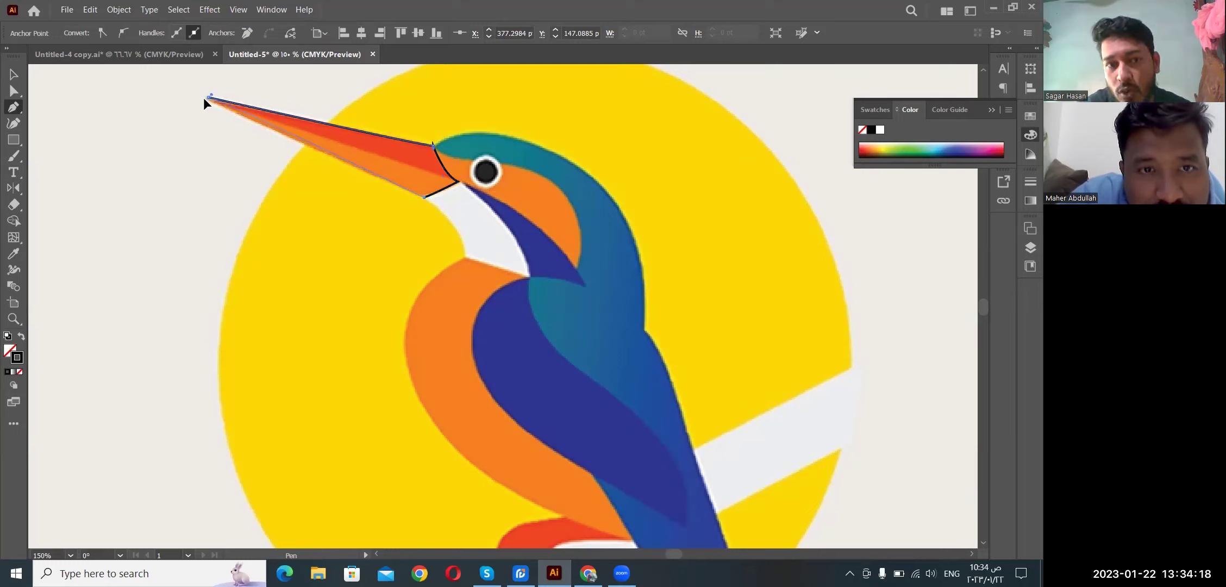
# Step: Undo the accidental loop, reposition the lower beak point, and close the upper beak outline at the tip
pyautogui.moveTo(208, 99); pyautogui.dragTo(246, 132)
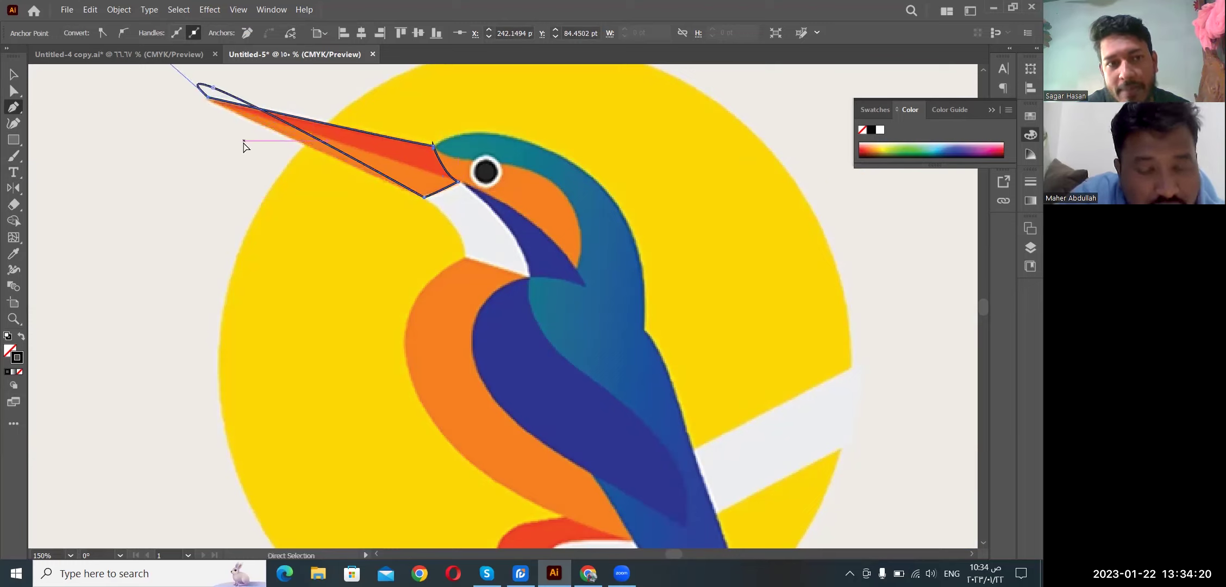
pyautogui.hotkey('ctrl', 'z')
pyautogui.moveTo(424, 196); pyautogui.dragTo(452, 193)
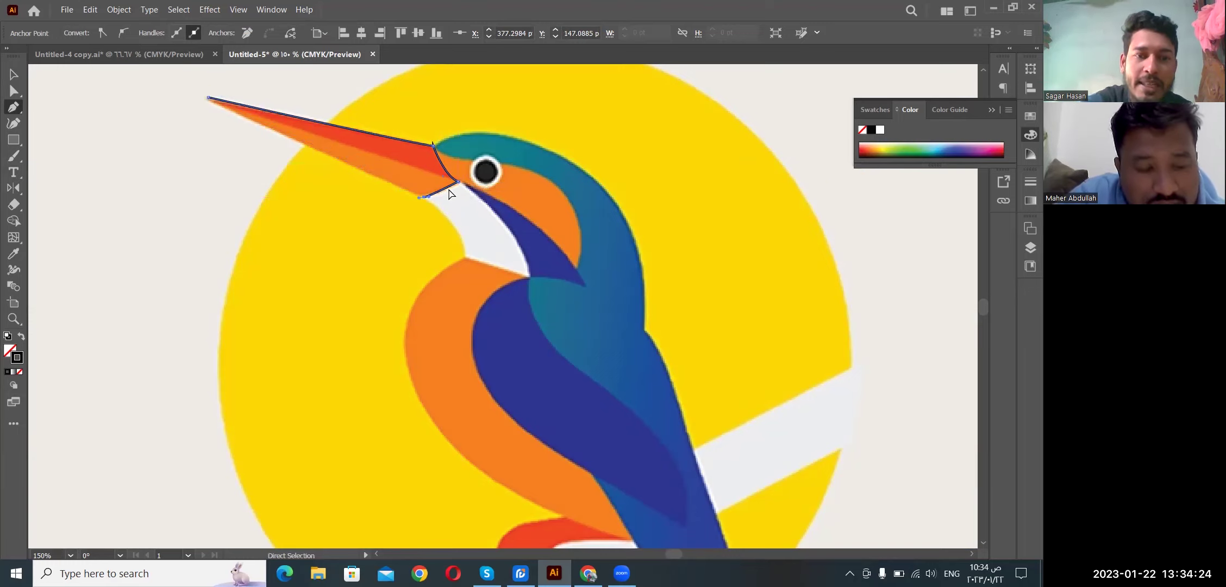
pyautogui.moveTo(452, 193)
pyautogui.mouseDown()
pyautogui.moveTo(458, 185)
pyautogui.moveTo(206, 101)
pyautogui.moveTo(231, 132)
pyautogui.mouseUp()
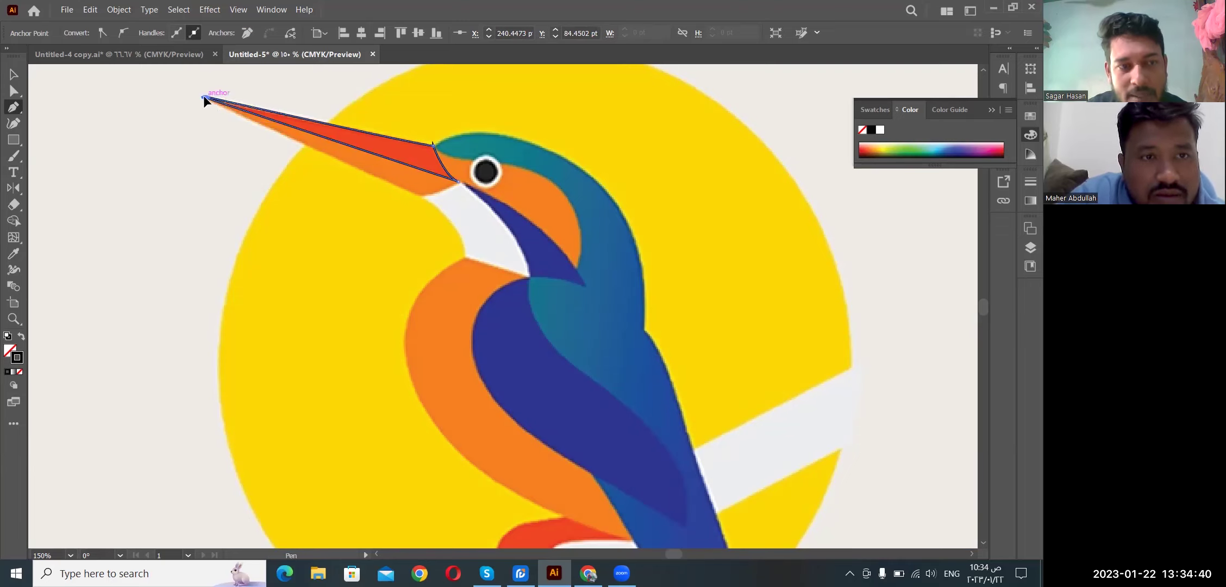
pyautogui.moveTo(203, 97); pyautogui.dragTo(208, 109)
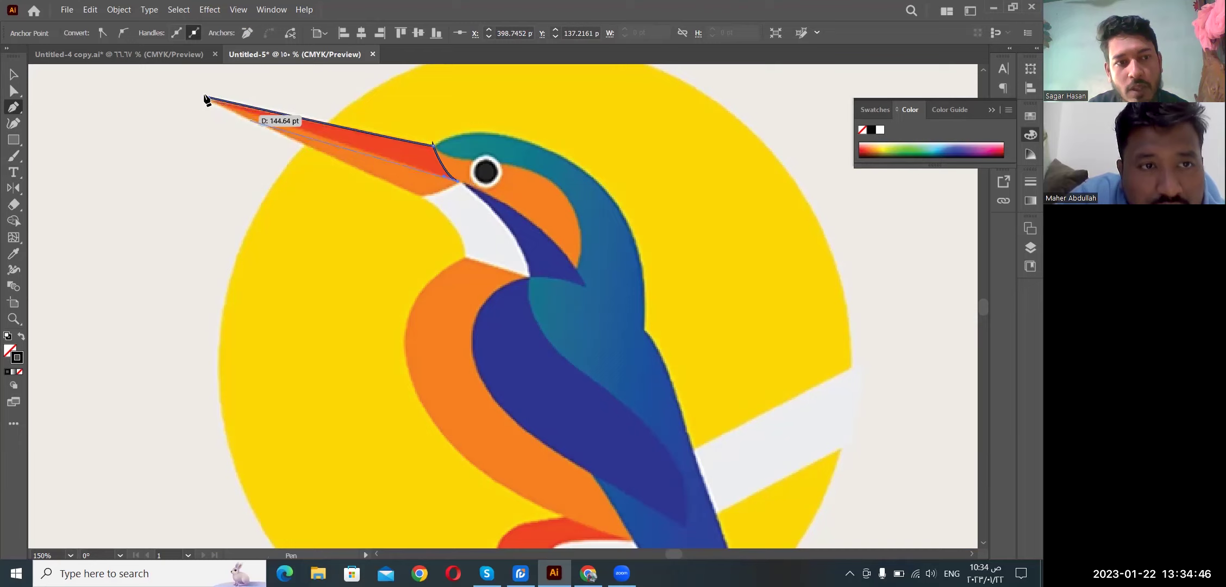
pyautogui.click(207, 98)
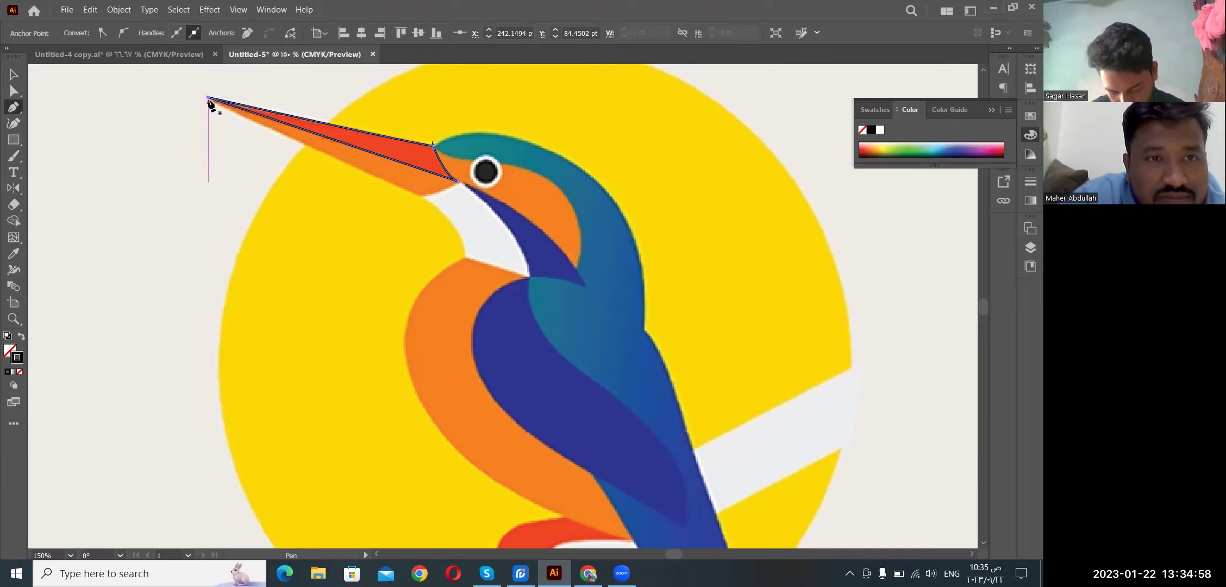
# Step: Trace the lower beak from the tip to the throat-side corner and back, closing it at the tip
pyautogui.moveTo(208, 99)
pyautogui.mouseDown()
pyautogui.moveTo(423, 205)
pyautogui.moveTo(419, 194)
pyautogui.mouseUp()
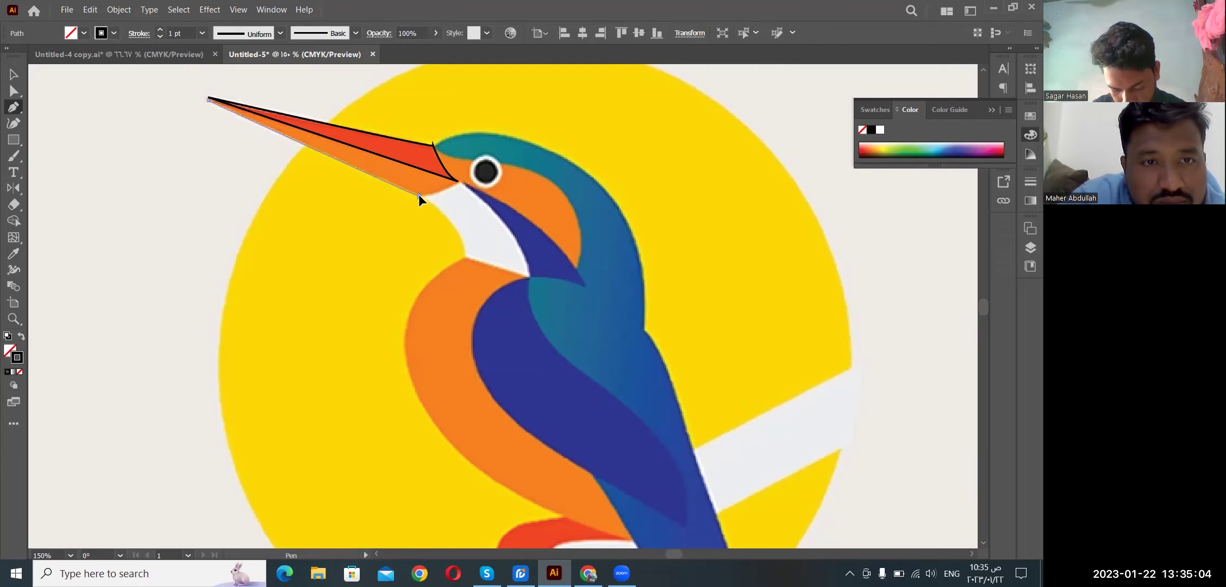
pyautogui.moveTo(419, 195); pyautogui.dragTo(449, 193)
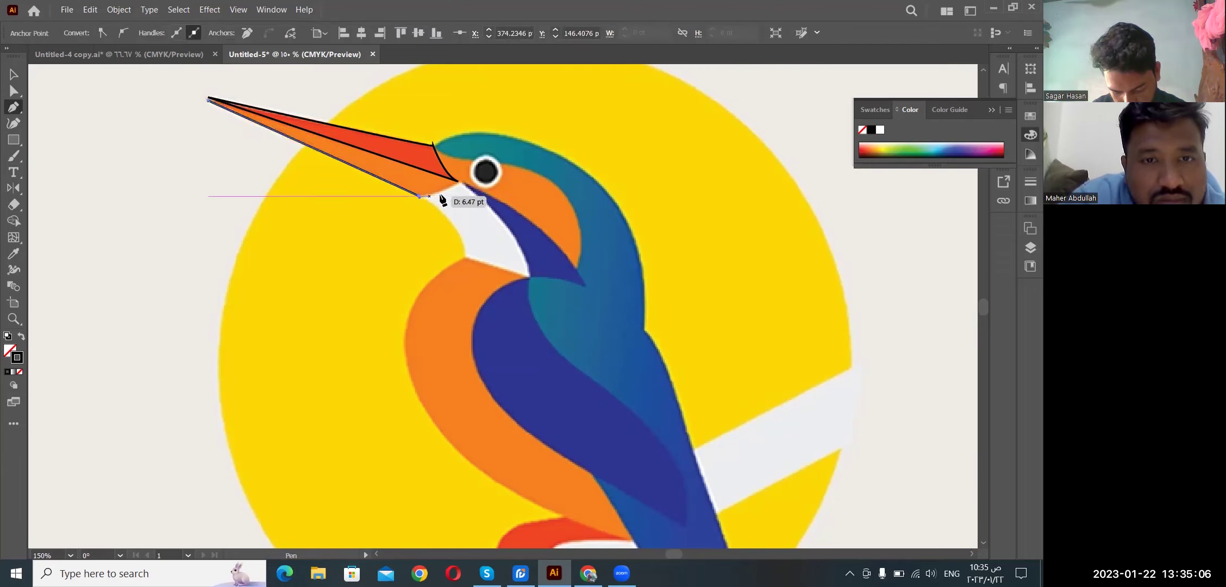
pyautogui.moveTo(449, 193)
pyautogui.mouseDown()
pyautogui.moveTo(457, 185)
pyautogui.moveTo(226, 132)
pyautogui.moveTo(208, 101)
pyautogui.mouseUp()
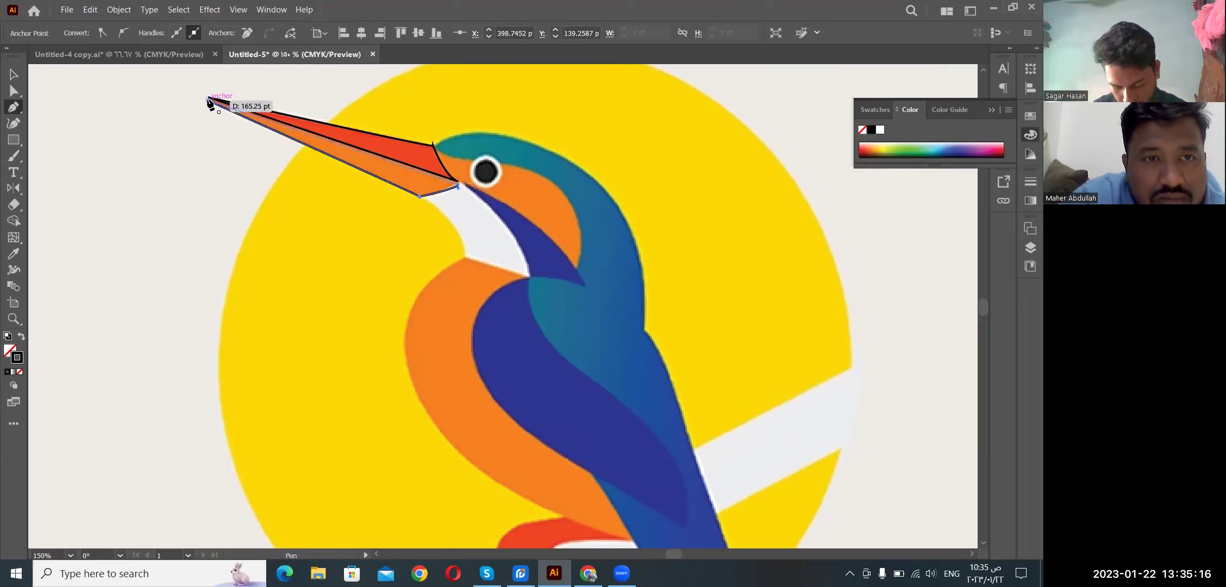
pyautogui.moveTo(209, 102); pyautogui.dragTo(208, 100)
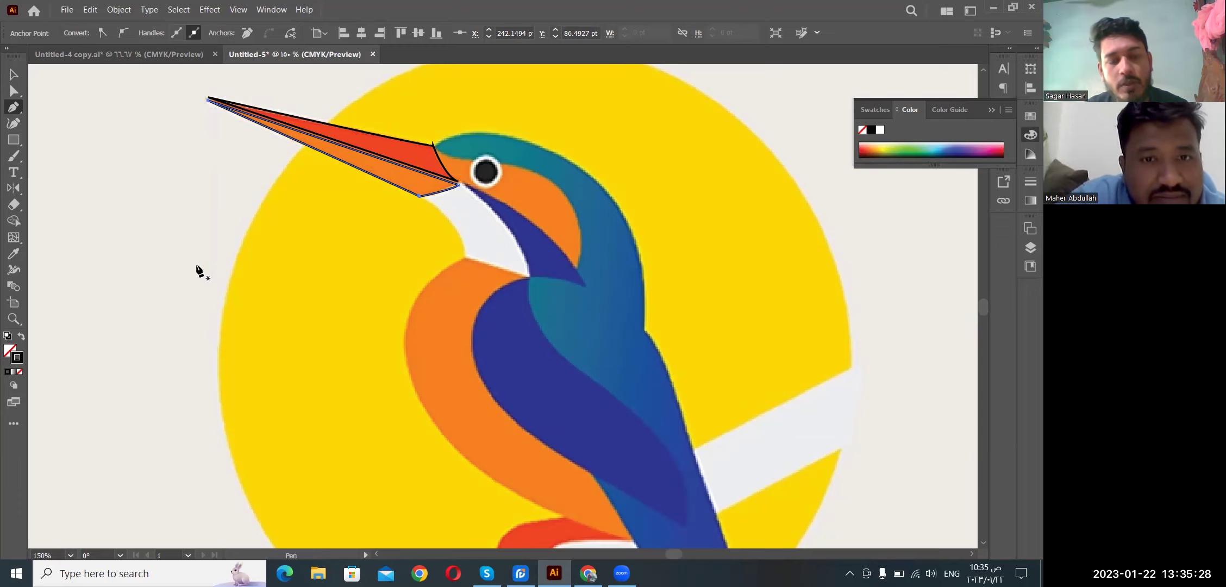
pyautogui.click(172, 427)
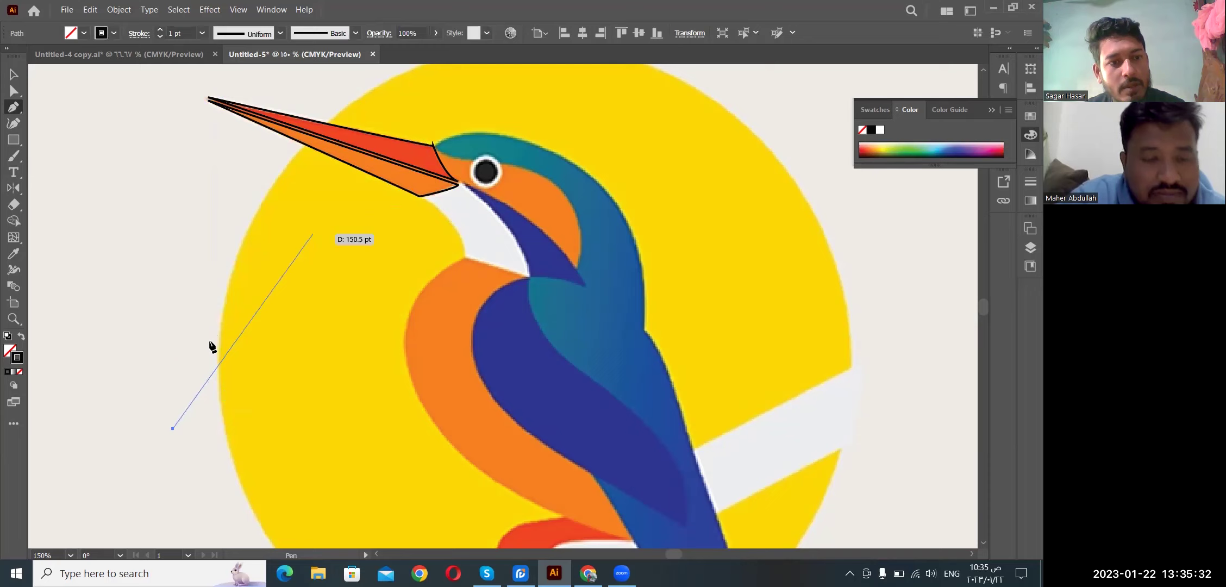
pyautogui.press('space')
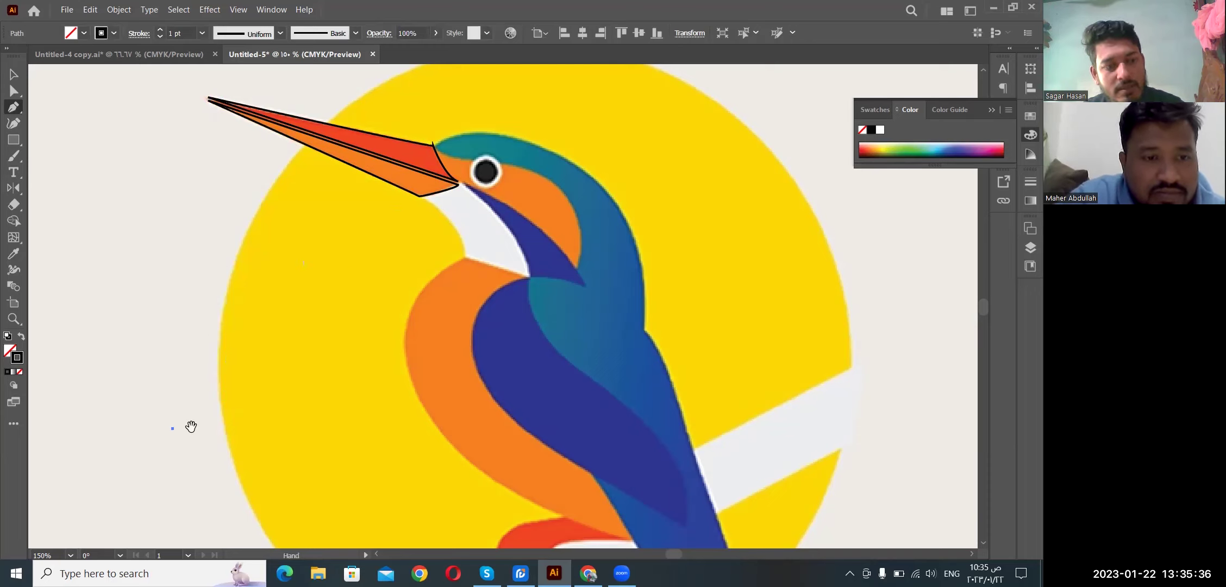
# Step: Deselect the beak paths and swap colours to a black fill with no stroke, leaving the fill unchanged
pyautogui.click(14, 74)
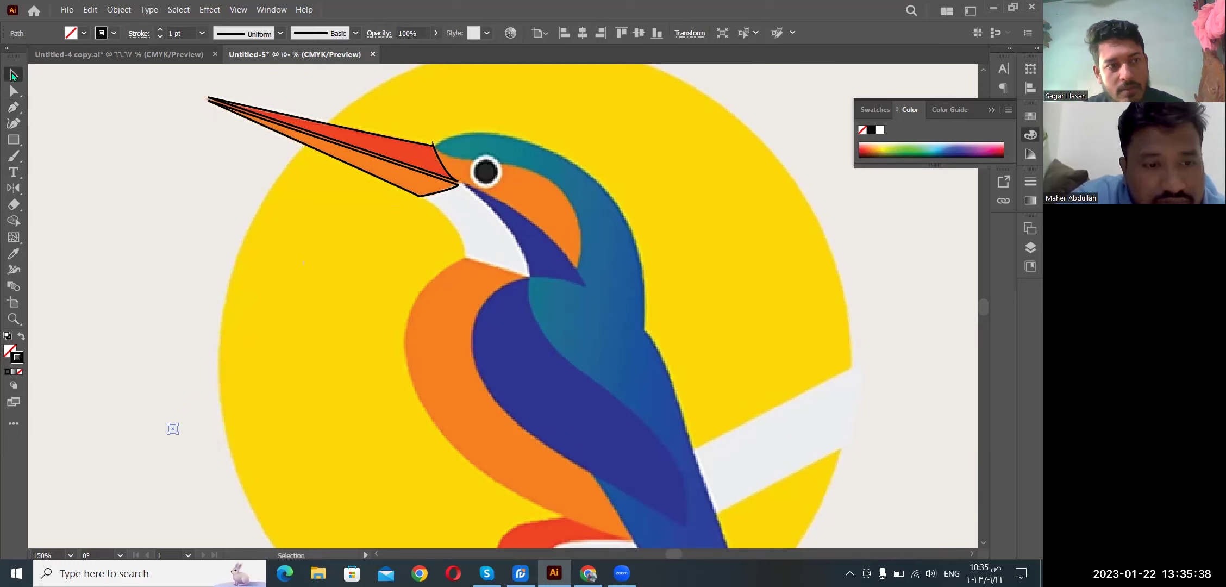
pyautogui.click(71, 192)
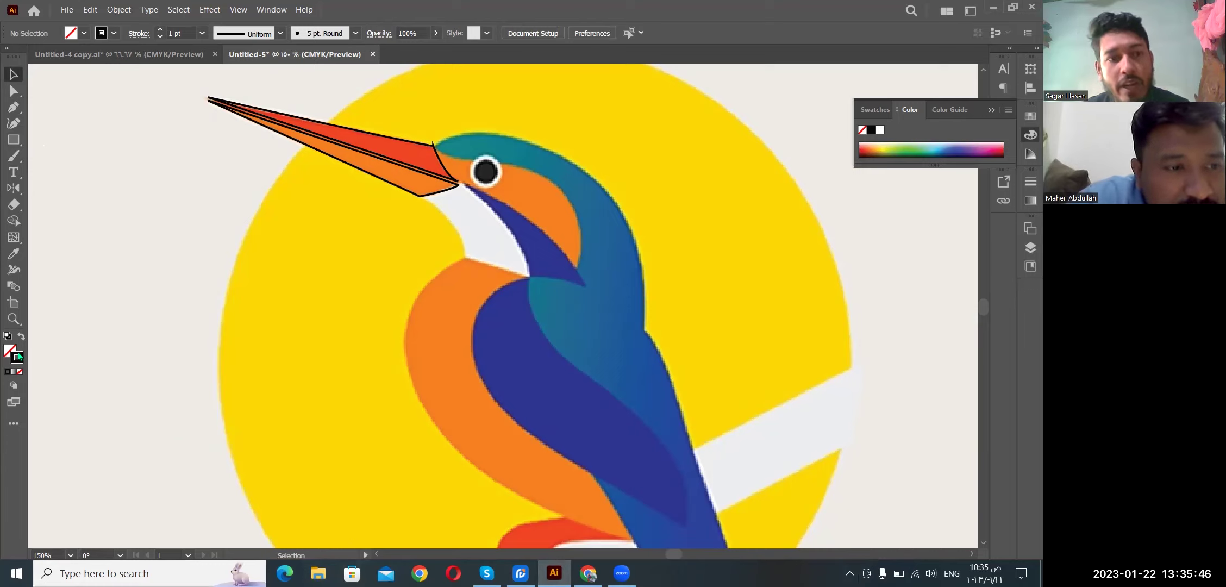
pyautogui.hotkey('shift', 'x')
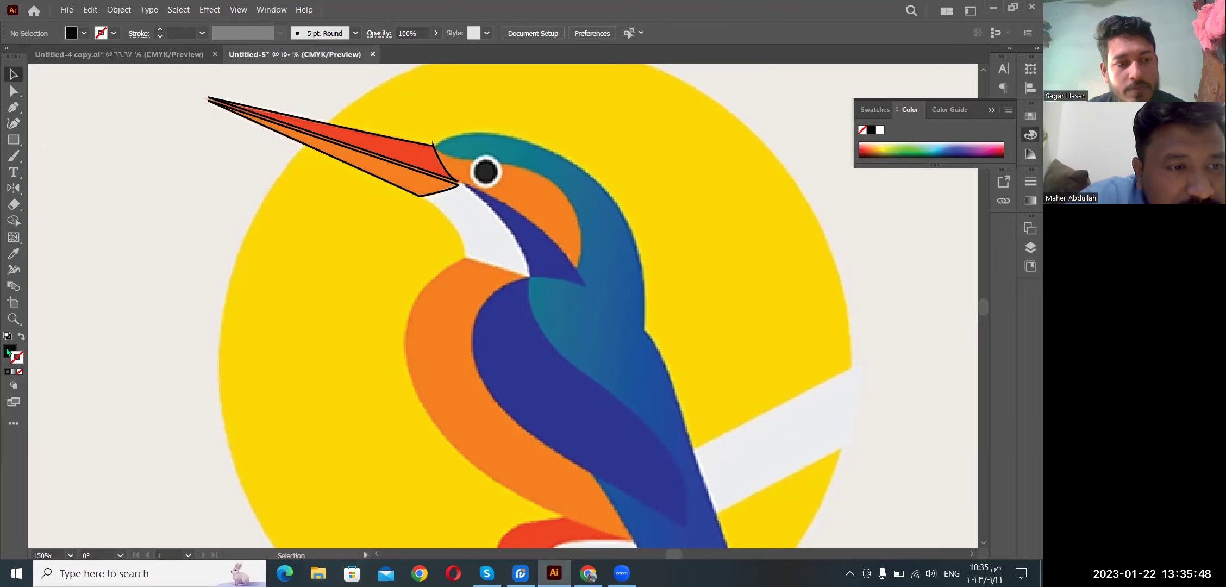
pyautogui.doubleClick(7, 352)
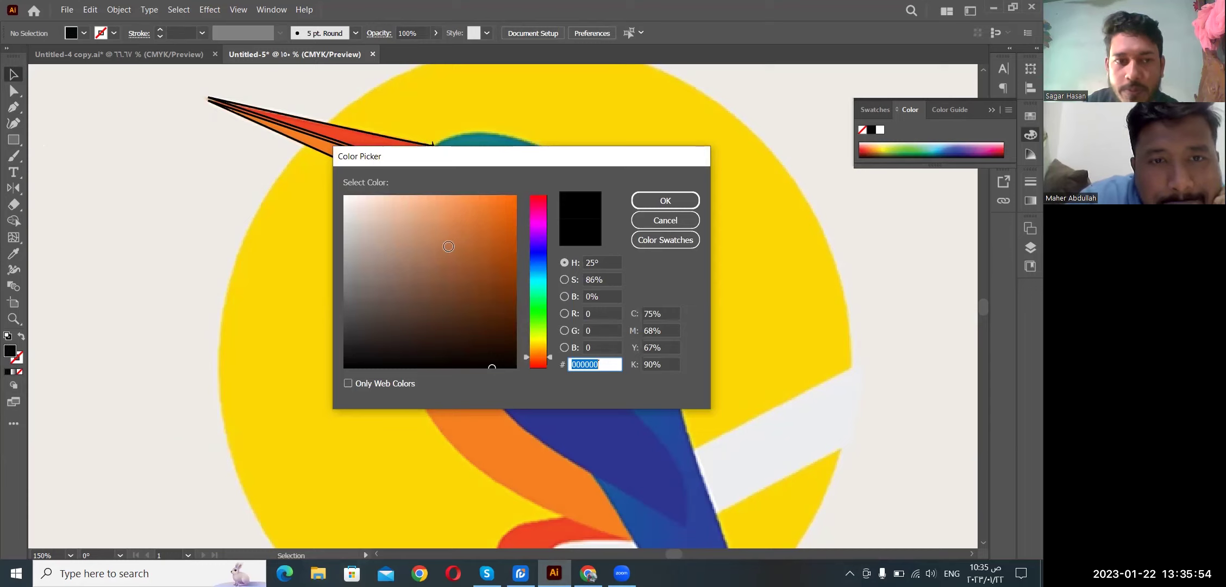
pyautogui.moveTo(389, 241); pyautogui.dragTo(372, 221)
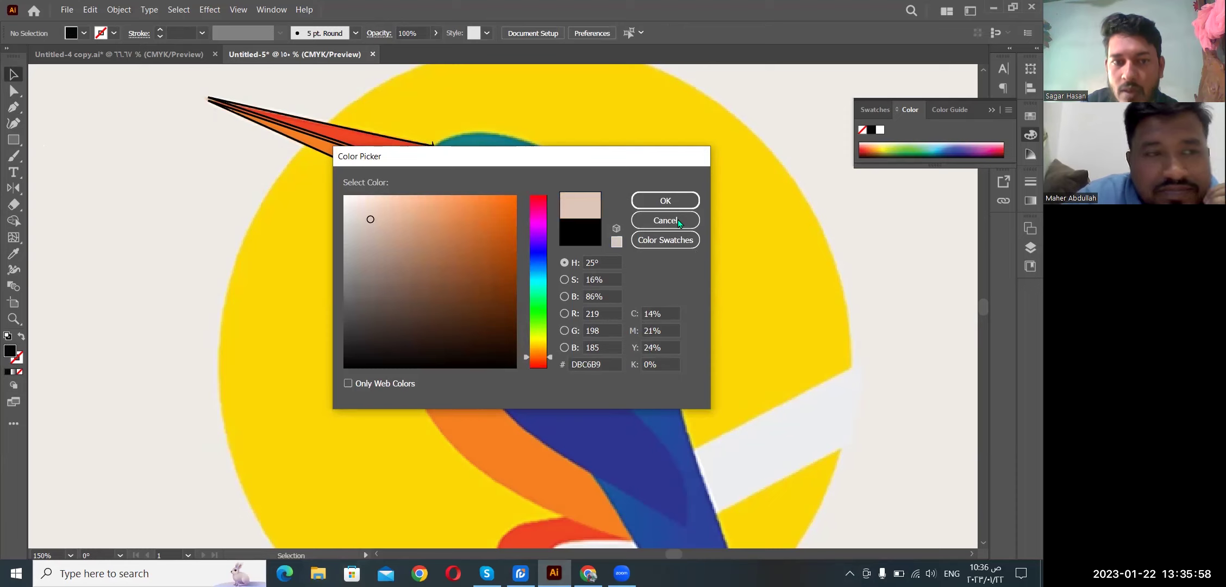
pyautogui.click(370, 219)
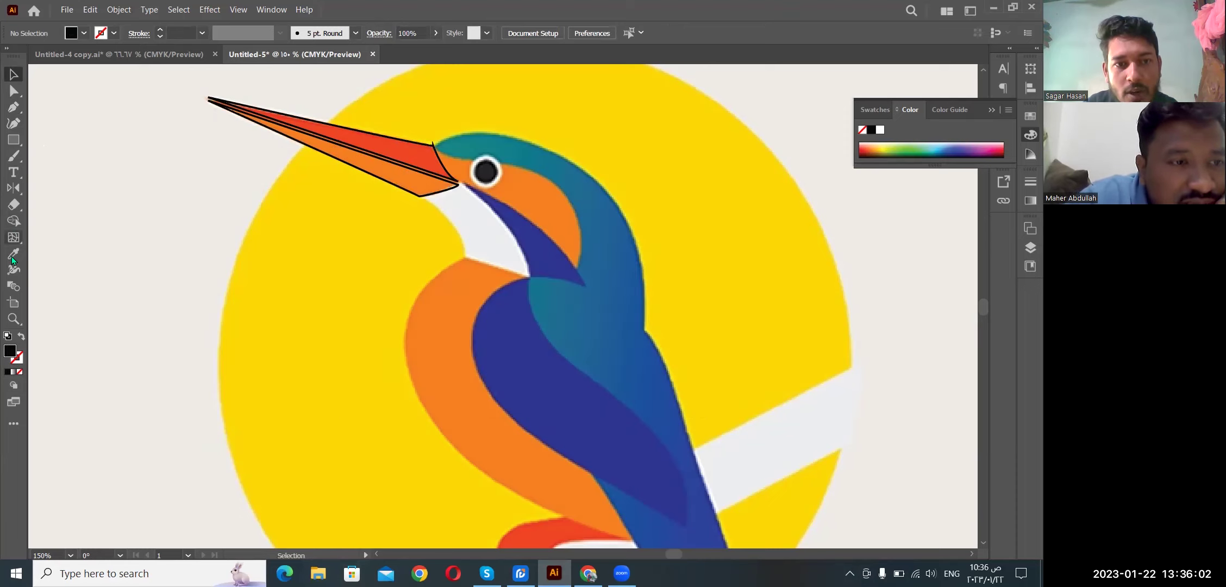
pyautogui.click(12, 260)
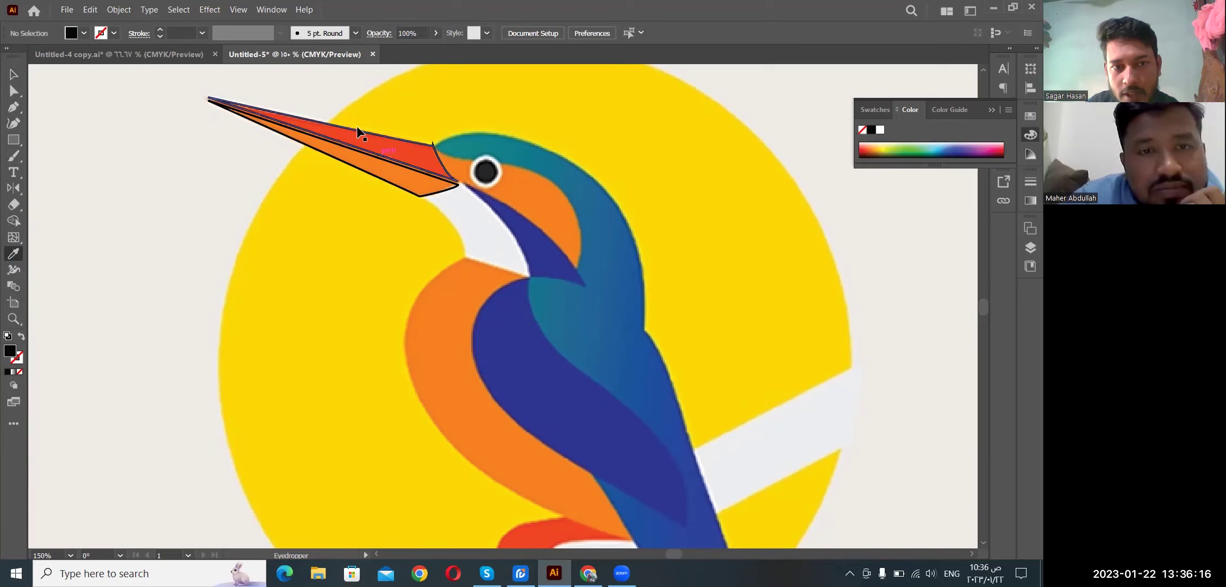
# Step: Fill the selected upper beak outline with the body's blue using the Eyedropper, then deselect everything
pyautogui.press('v')
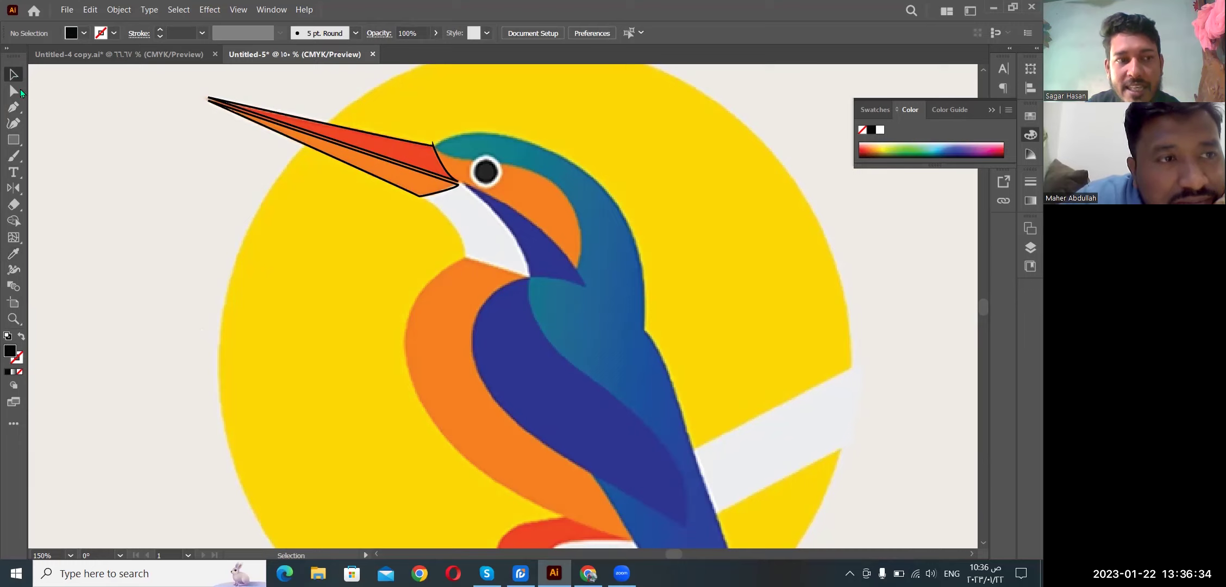
pyautogui.click(429, 166)
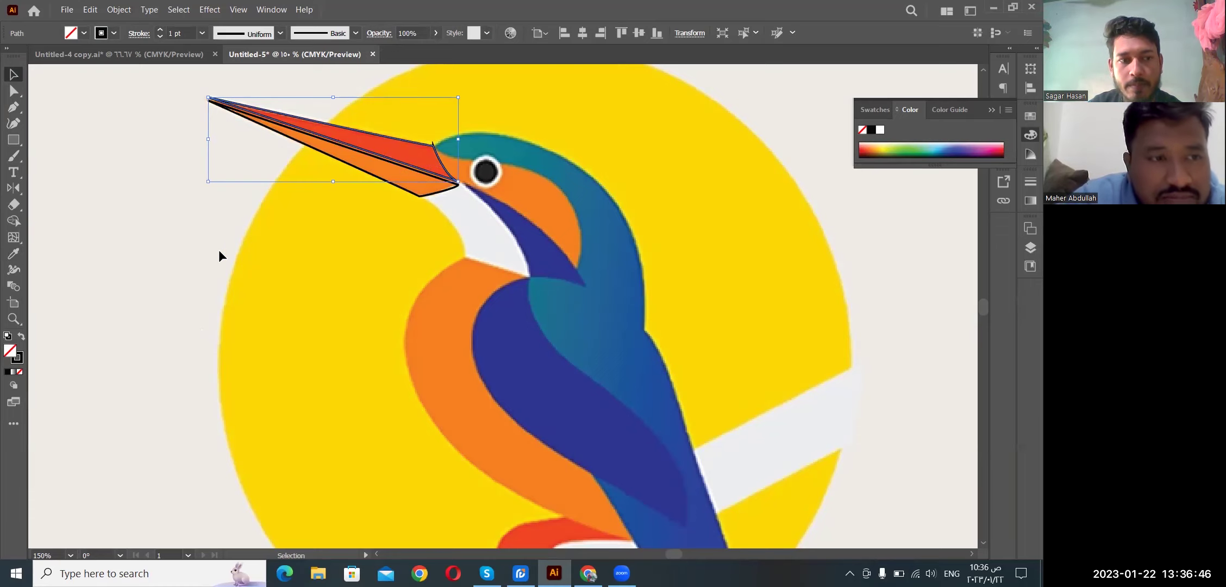
pyautogui.click(14, 254)
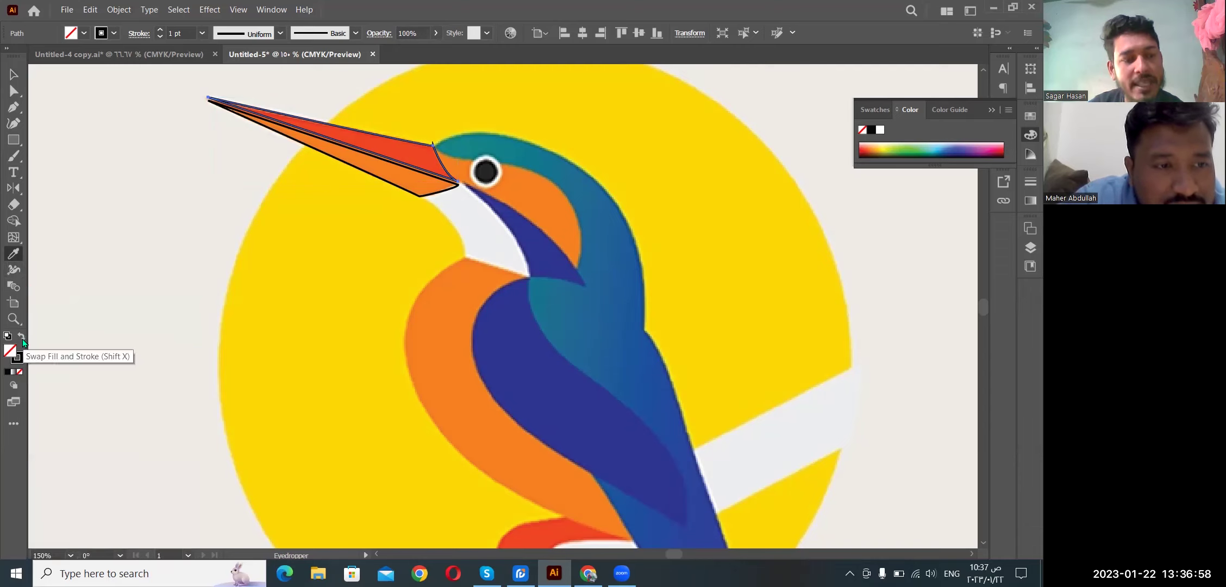
pyautogui.click(21, 337)
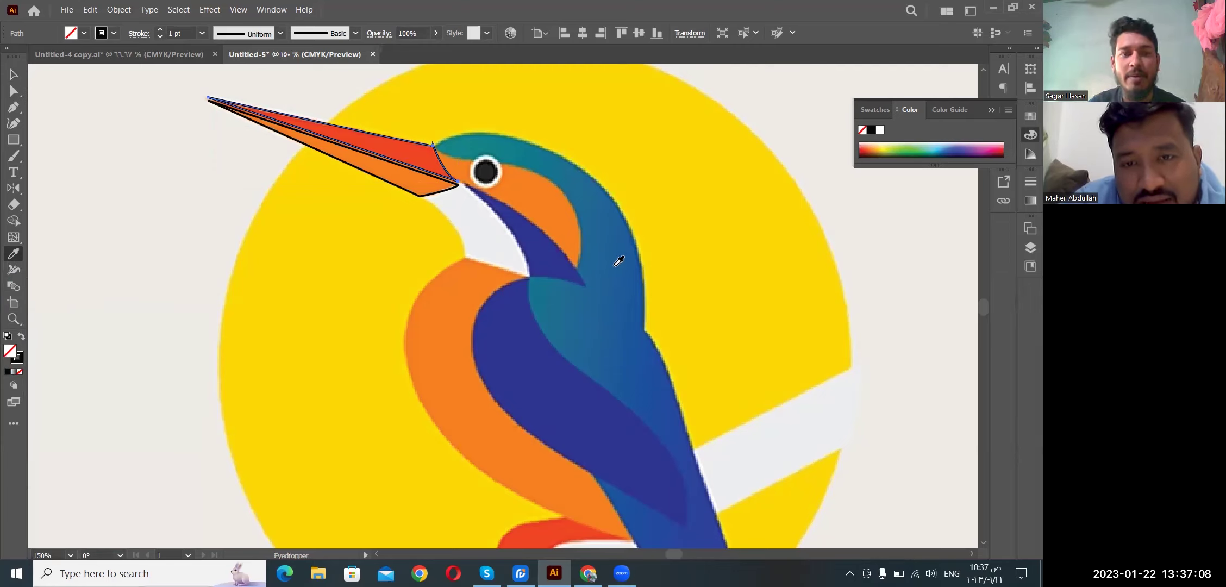
pyautogui.click(562, 224)
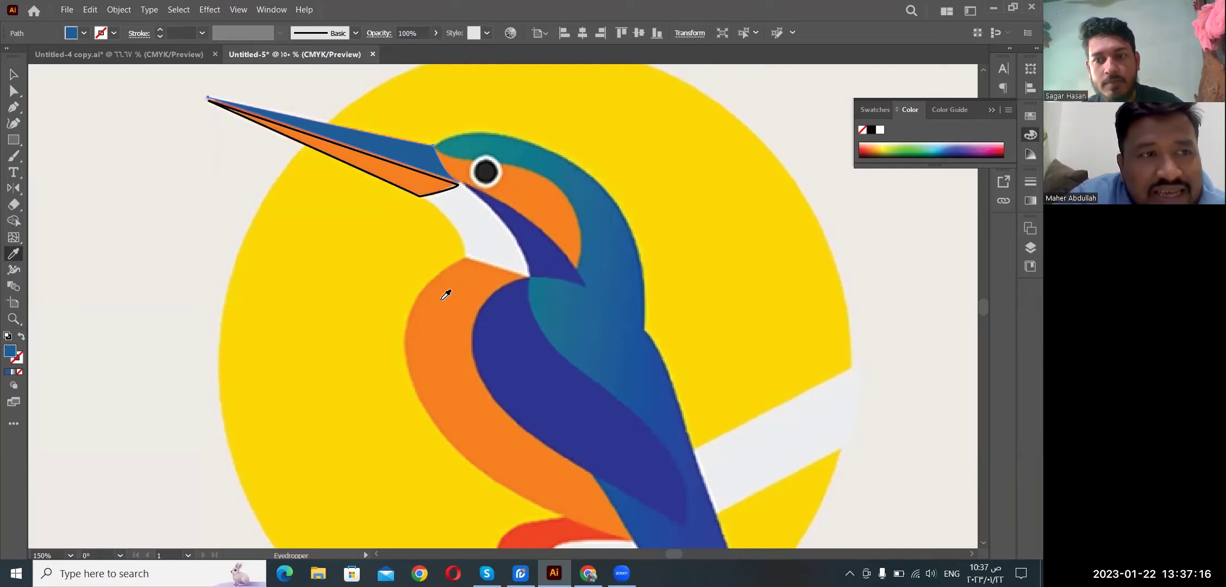
pyautogui.click(414, 189)
pyautogui.click(5, 80)
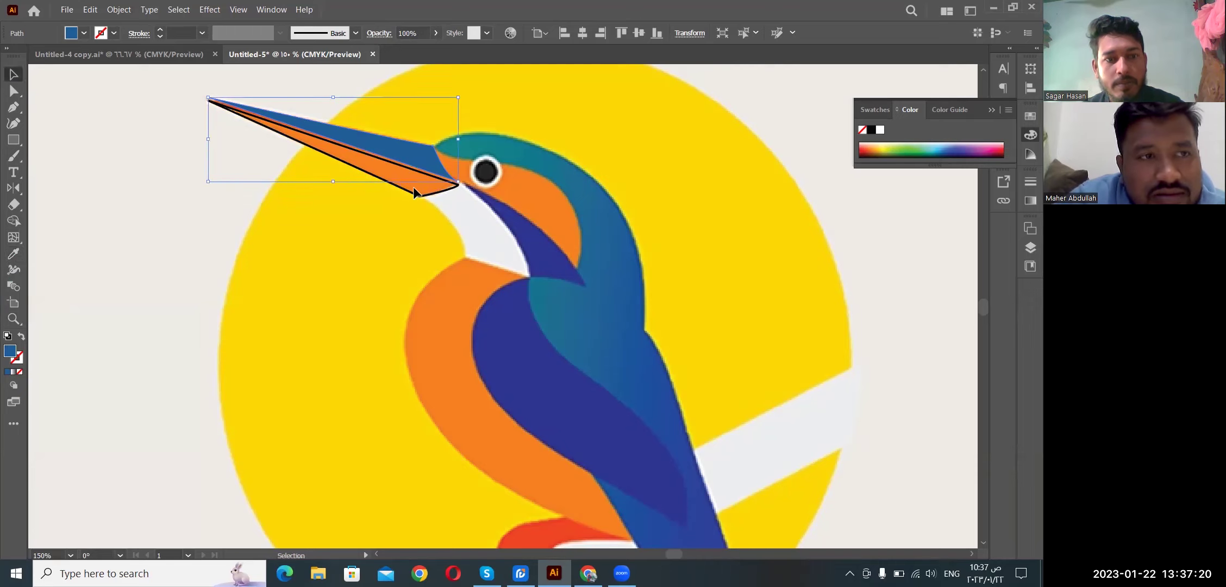
pyautogui.hotkey('ctrl', 'shift', 'a')
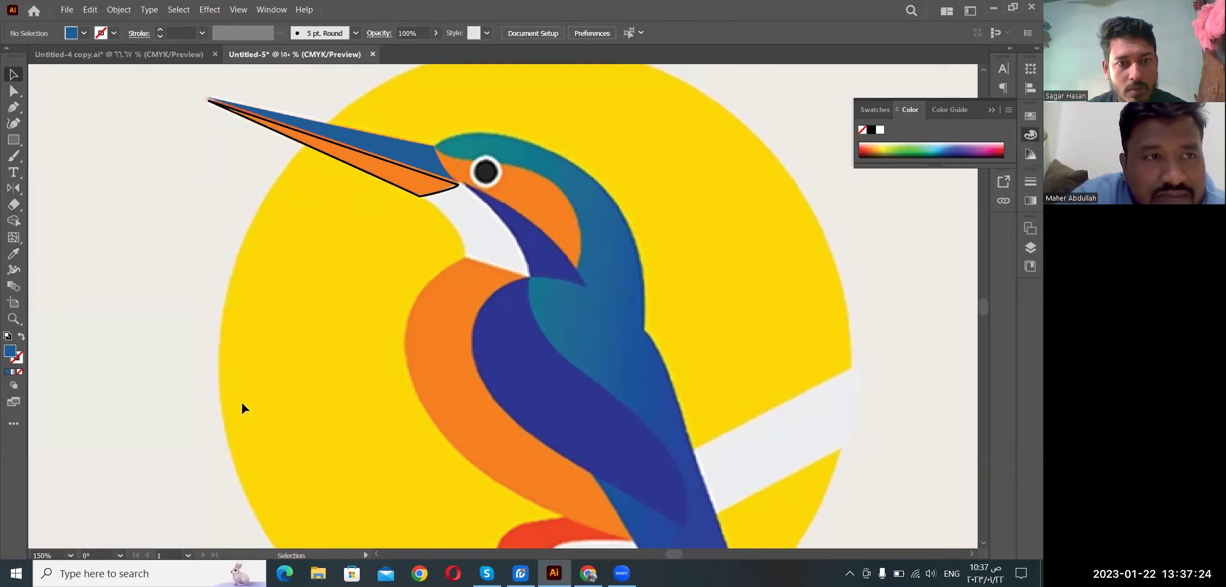
# Step: Paint a small black dot with the Paintbrush to the right of the yellow sun
pyautogui.click(381, 176)
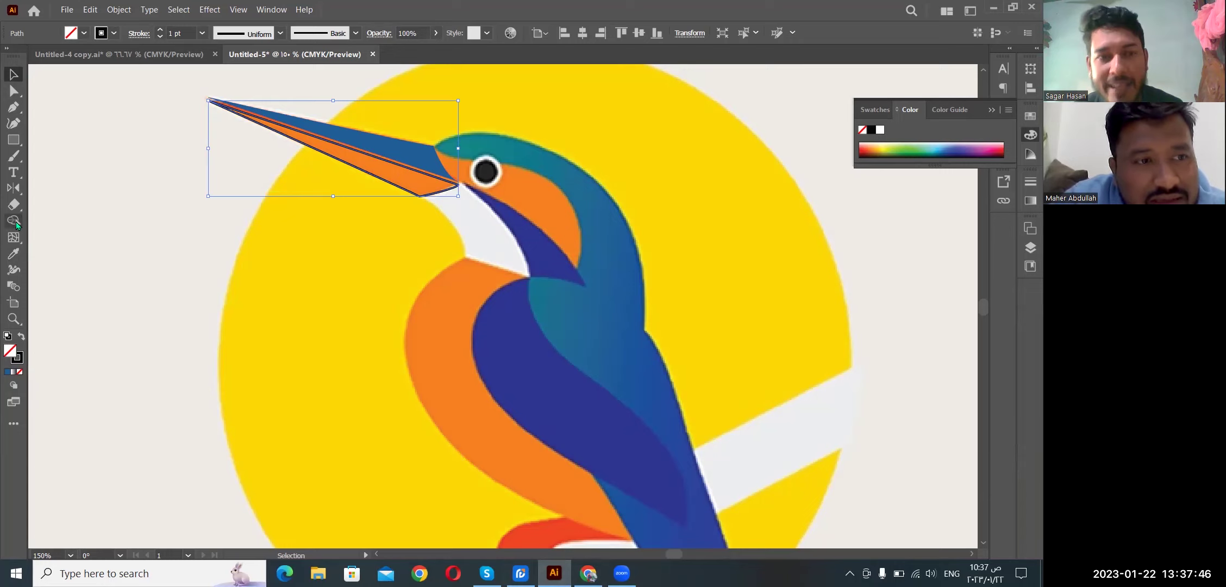
pyautogui.click(13, 156)
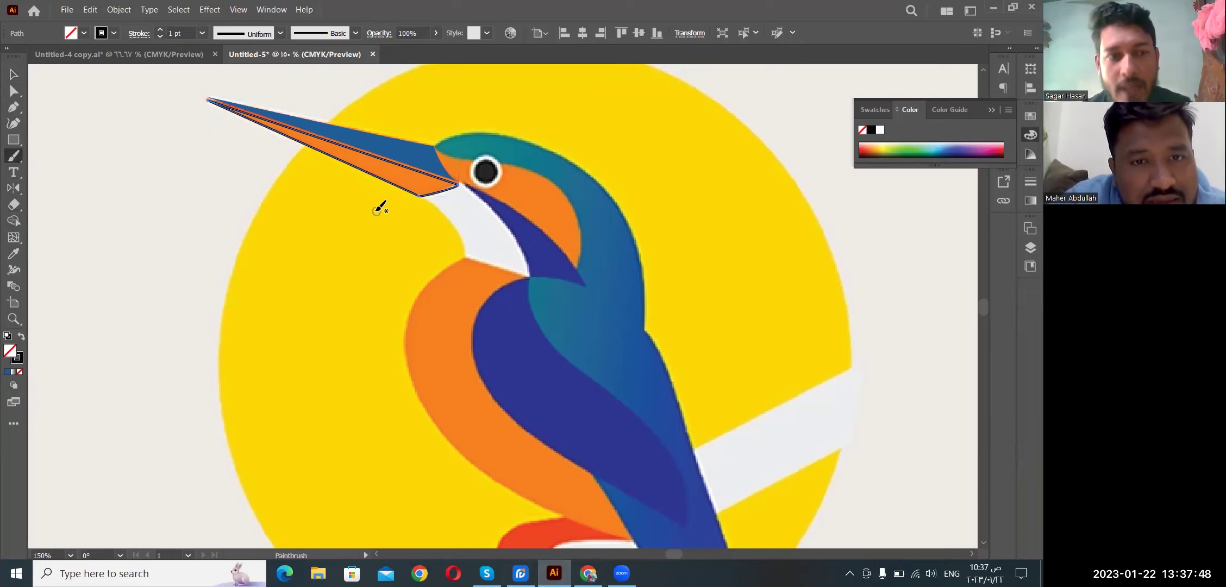
pyautogui.click(913, 408)
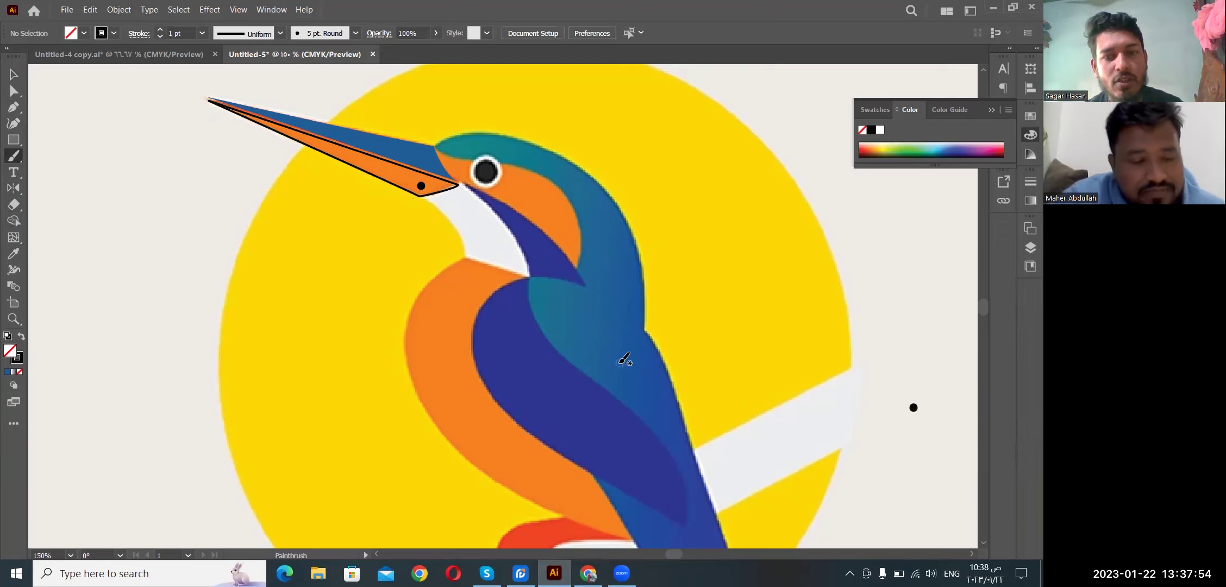
pyautogui.press('v')
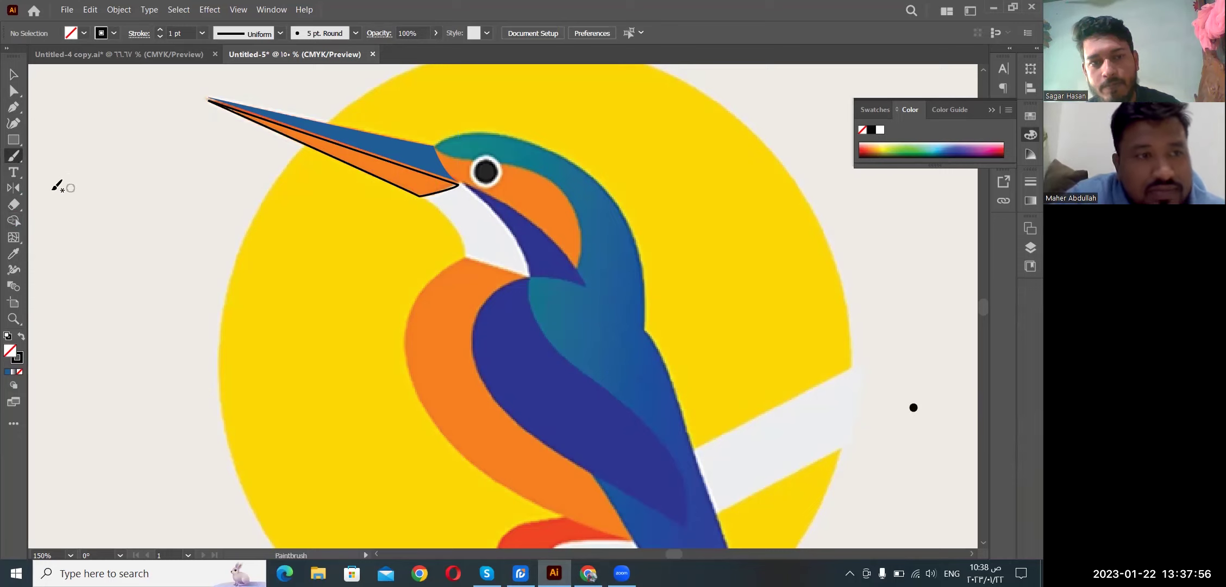
# Step: Reselect the beak path and make the Eyedropper active for colour sampling
pyautogui.click(15, 254)
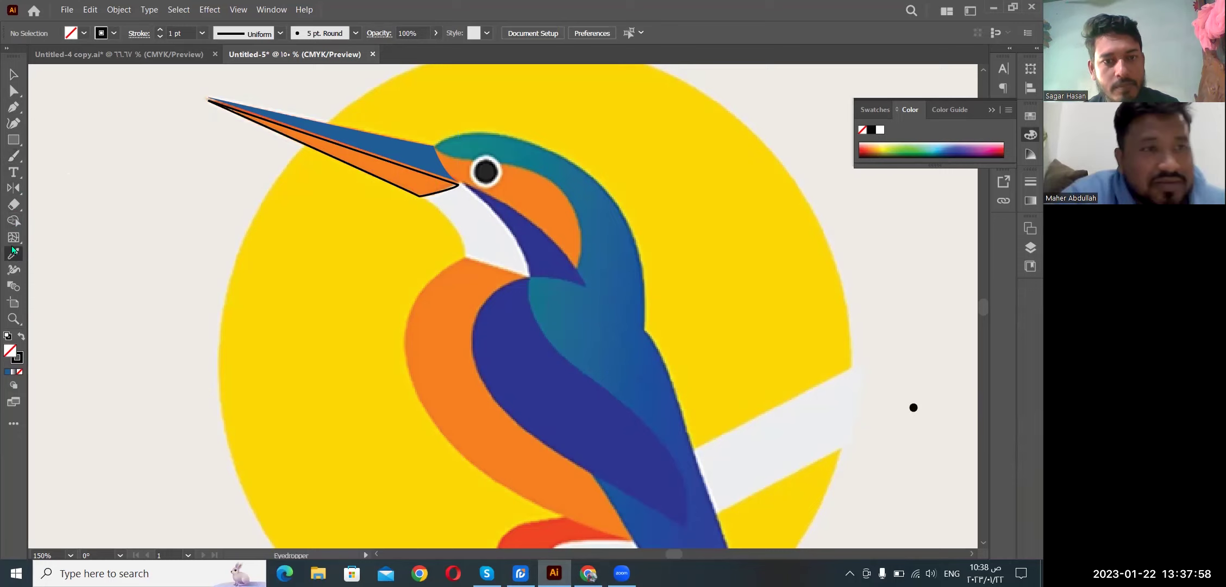
pyautogui.click(14, 75)
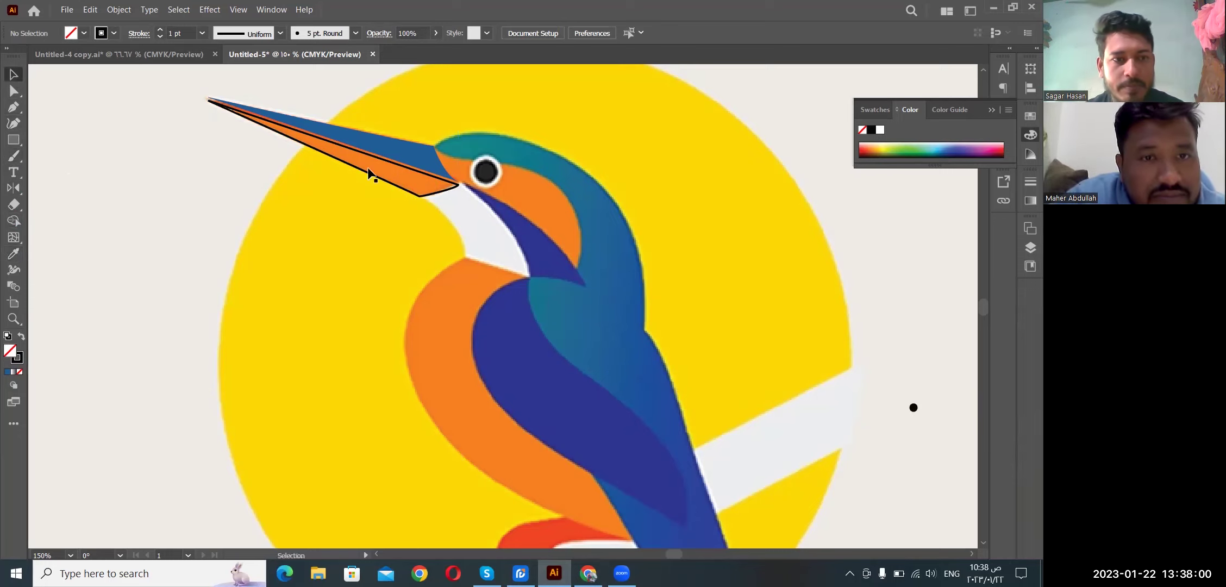
pyautogui.click(417, 197)
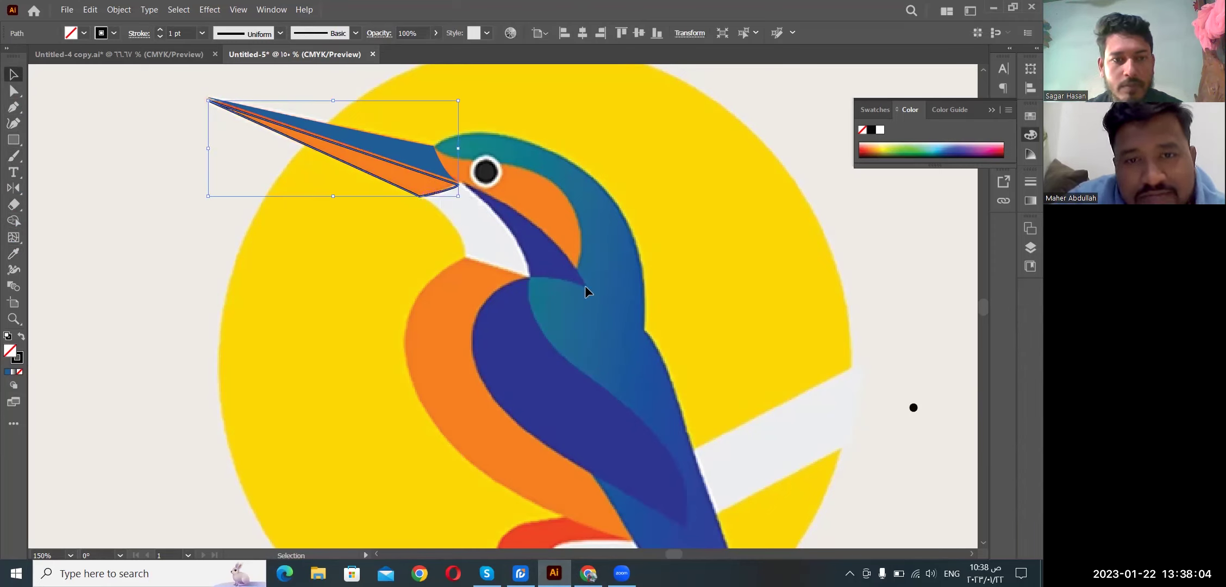
pyautogui.click(861, 368)
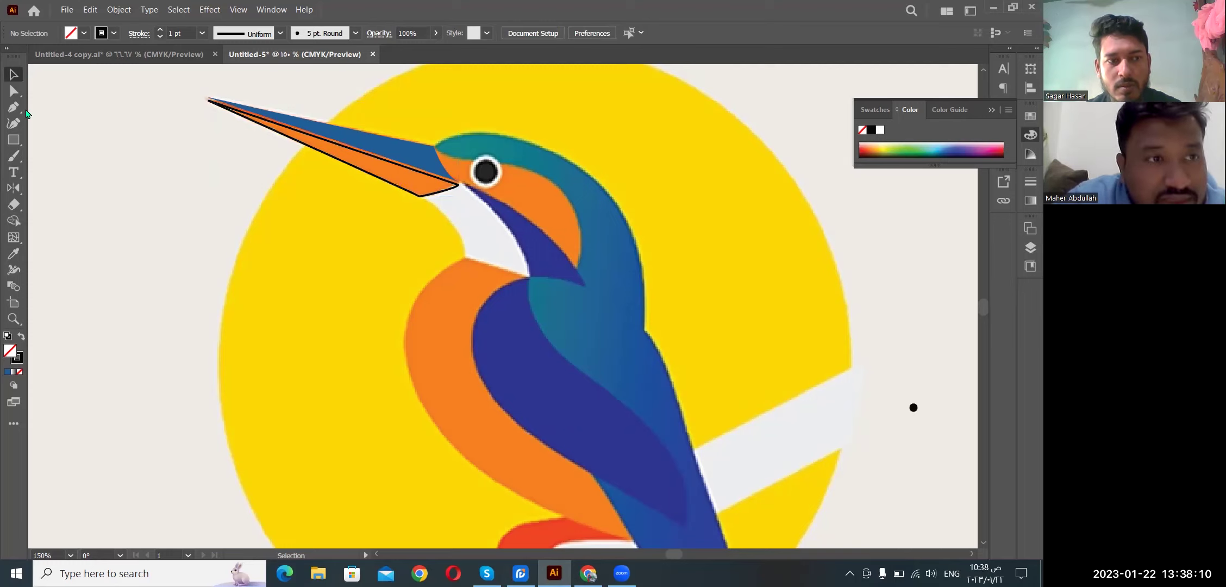
pyautogui.click(415, 194)
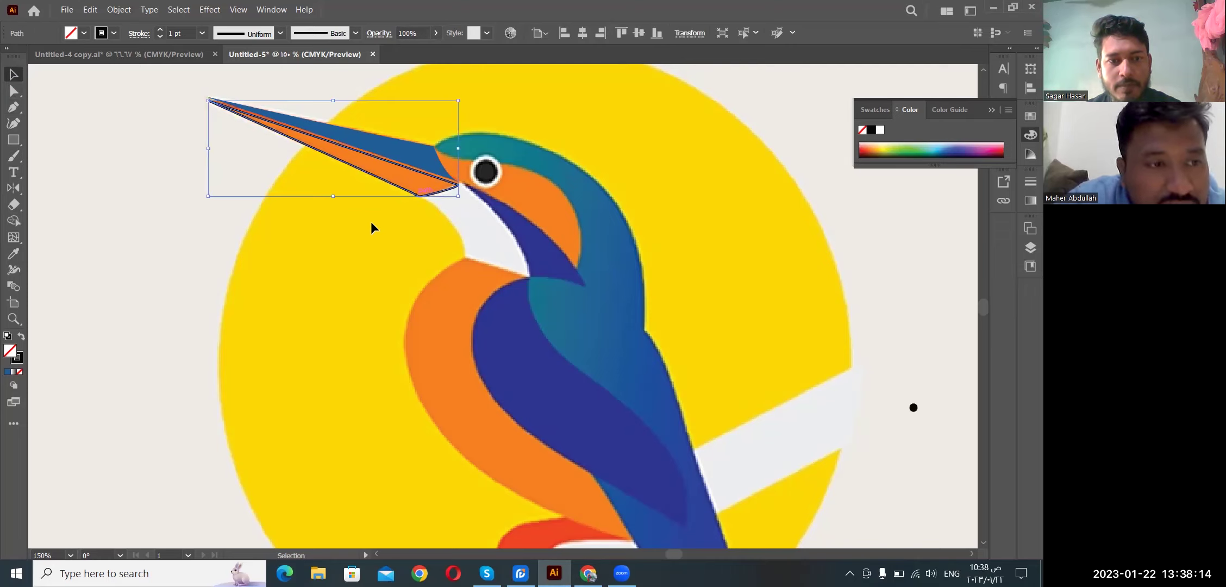
pyautogui.click(14, 255)
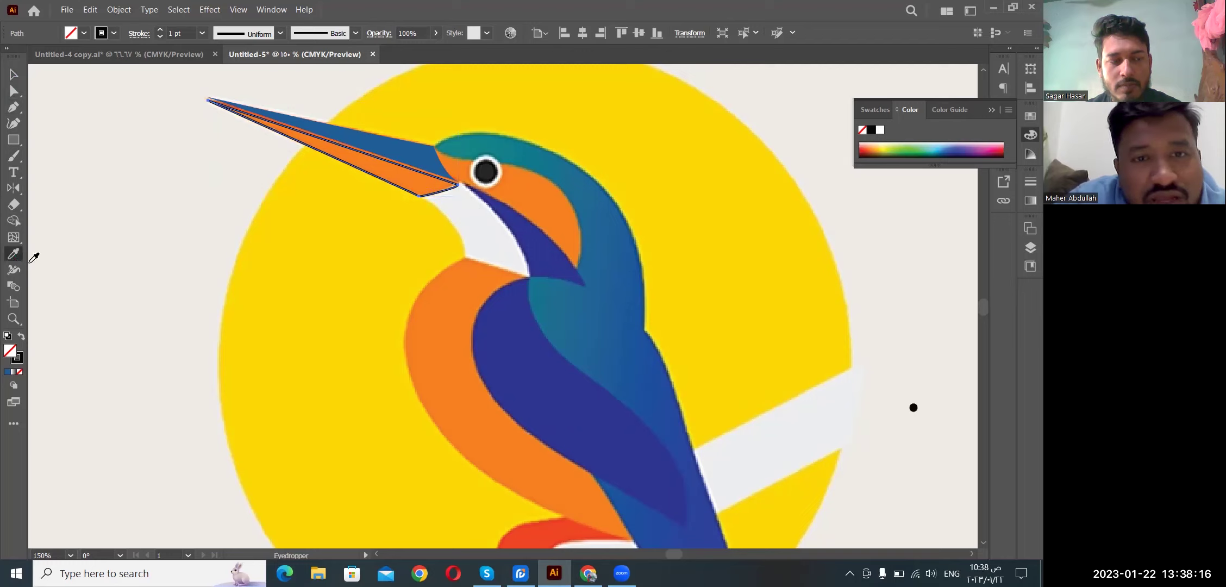
# Step: Fill the lower beak with the white band's colour using the Eyedropper
pyautogui.click(877, 414)
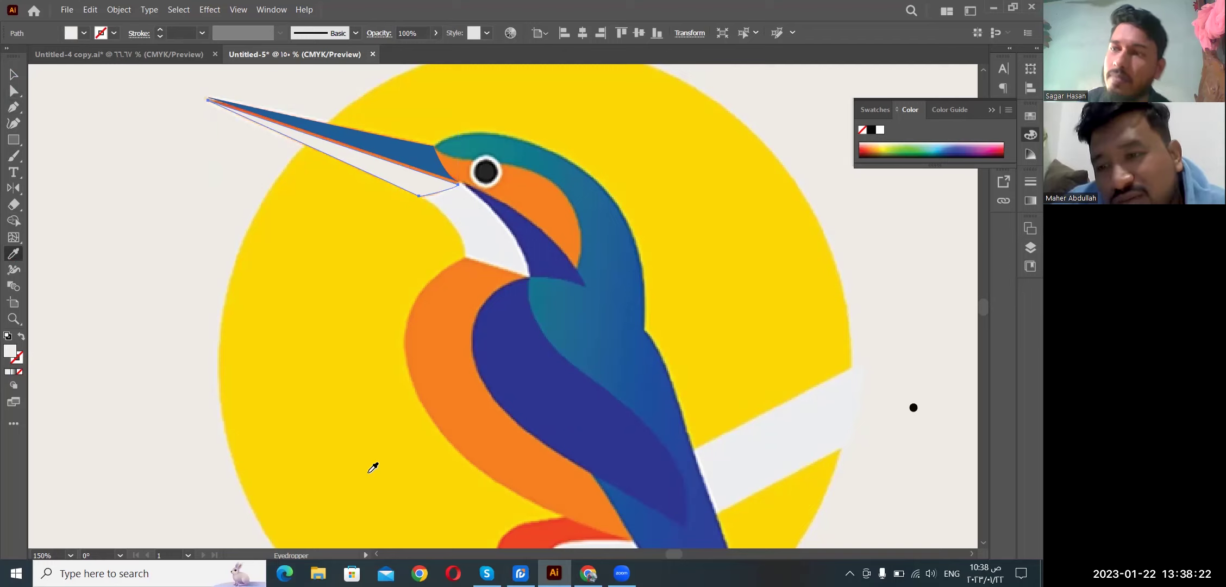
pyautogui.click(13, 72)
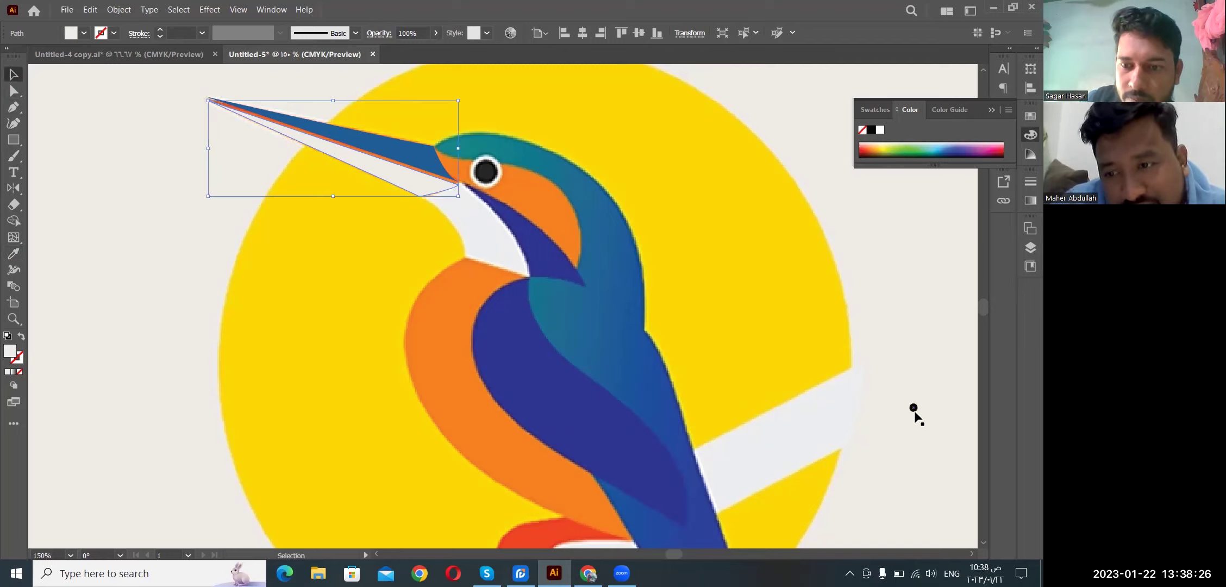
pyautogui.click(915, 413)
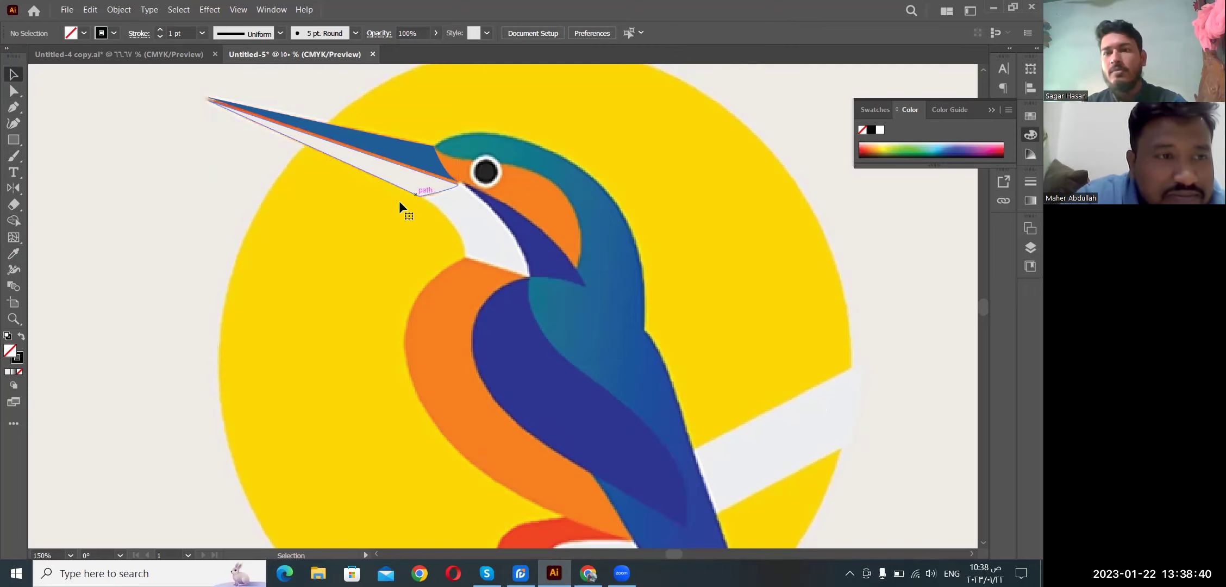
# Step: Restore the beak path selection and return to the Eyedropper for sampling
pyautogui.click(414, 194)
pyautogui.click(14, 156)
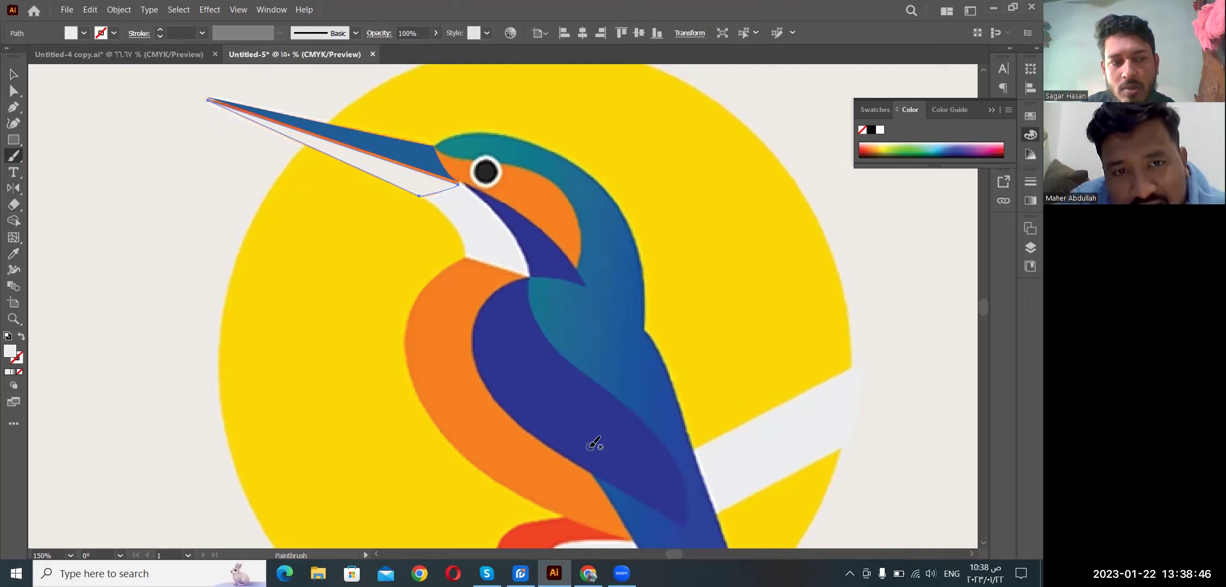
pyautogui.scroll(-2, 630, 432)
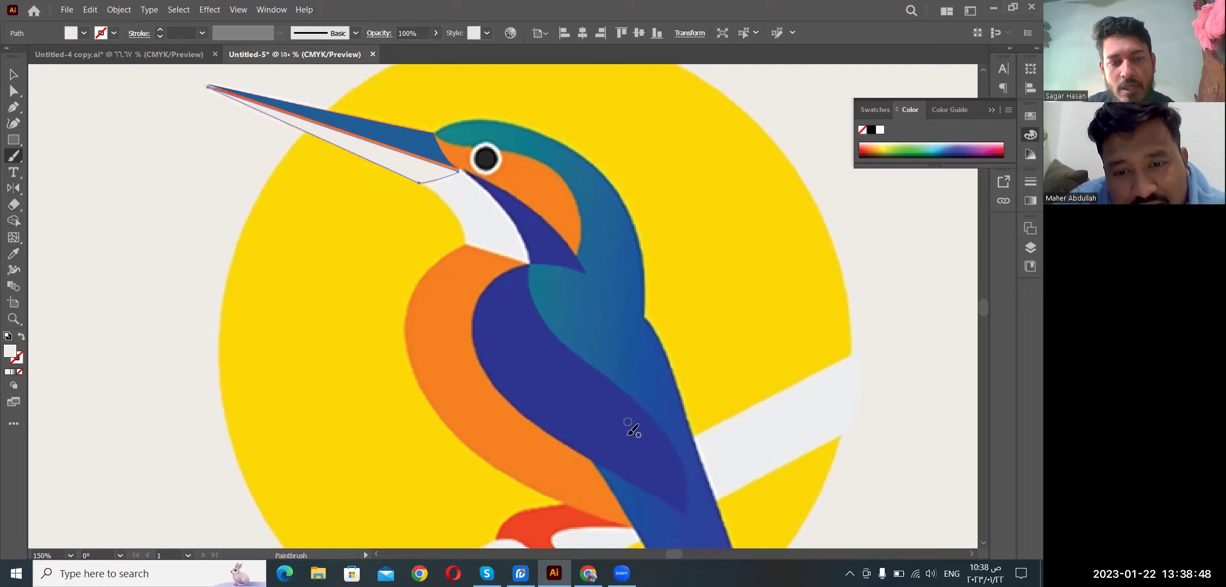
pyautogui.scroll(1, 631, 424)
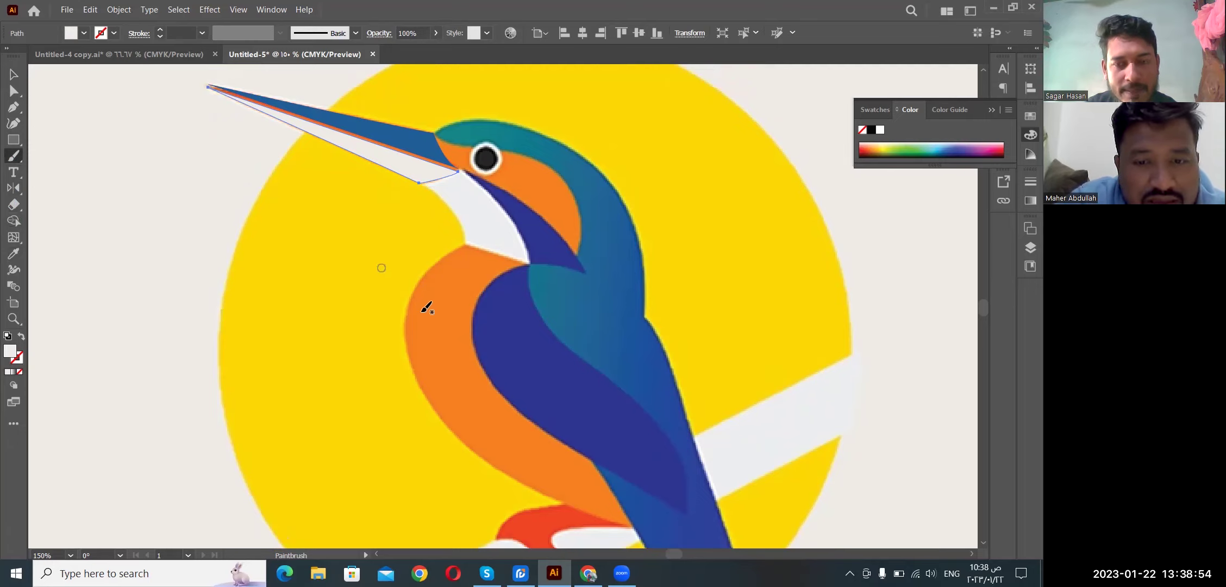
pyautogui.scroll(-2, 426, 308)
pyautogui.keyDown('ctrl'); pyautogui.click(535, 485); pyautogui.keyUp('ctrl')
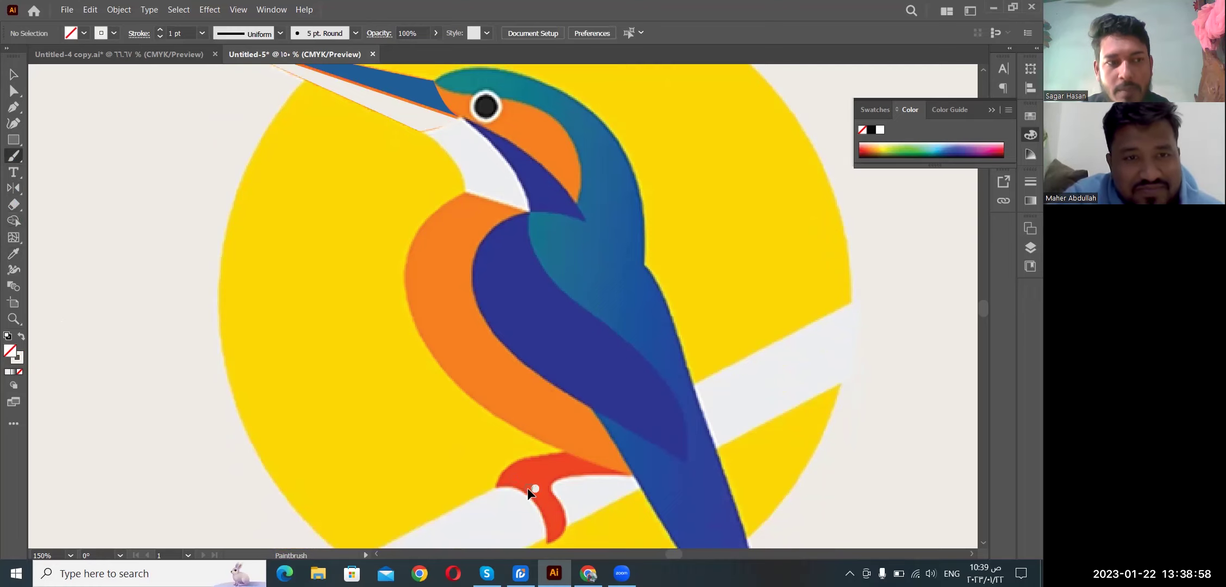
pyautogui.hotkey('ctrl', 'z')
pyautogui.scroll(3, 504, 434)
pyautogui.click(14, 74)
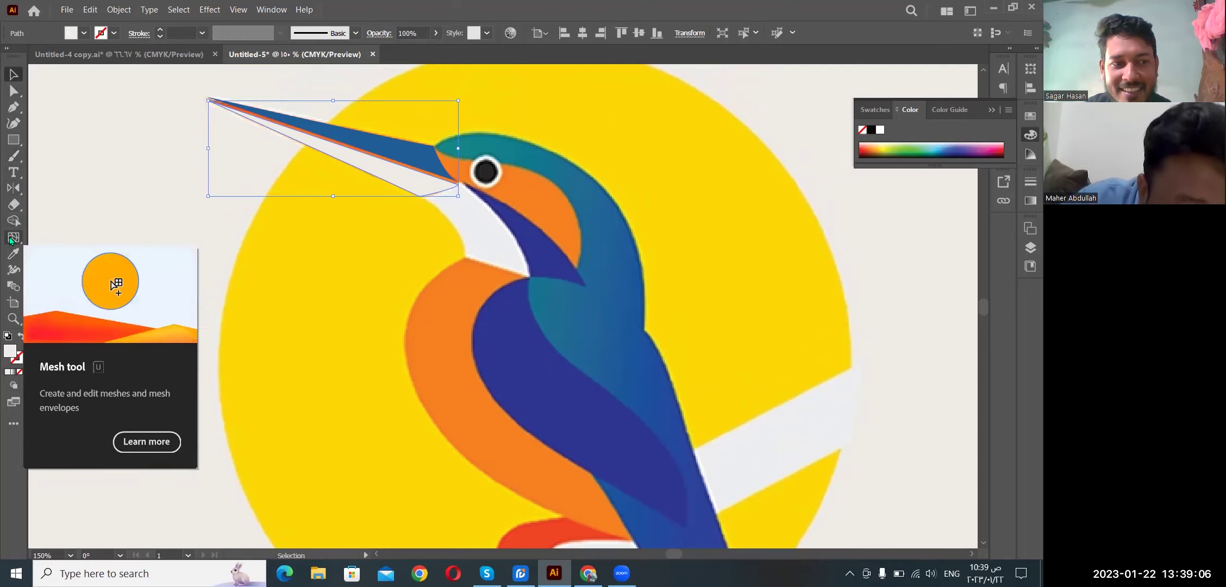
pyautogui.click(14, 253)
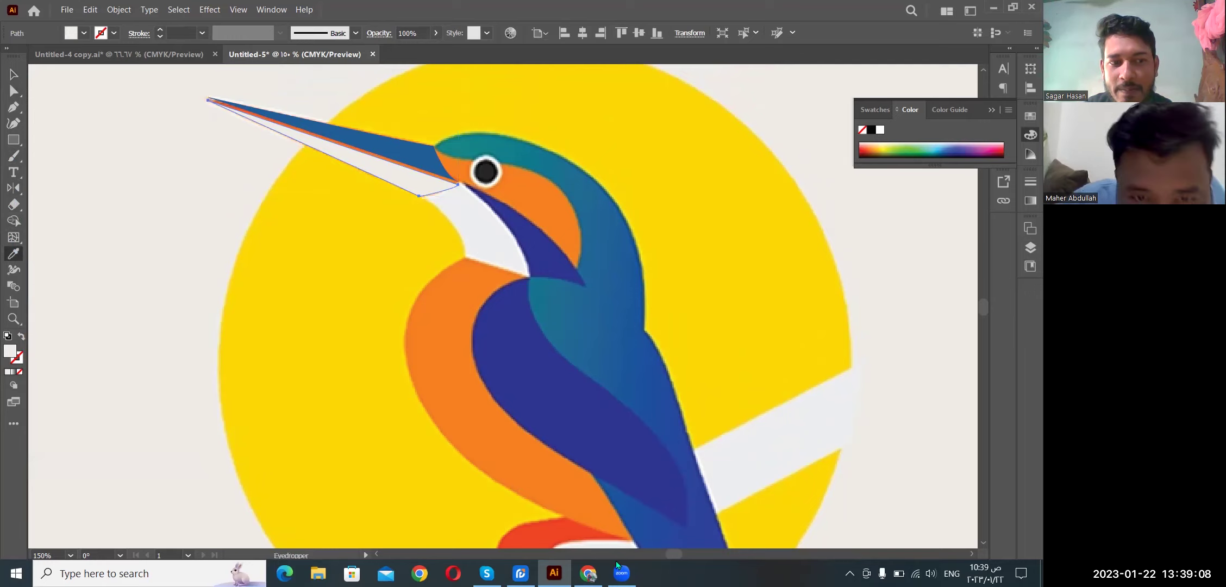
# Step: Sample the kingfisher's red feet to fill the lower beak red
pyautogui.click(542, 540)
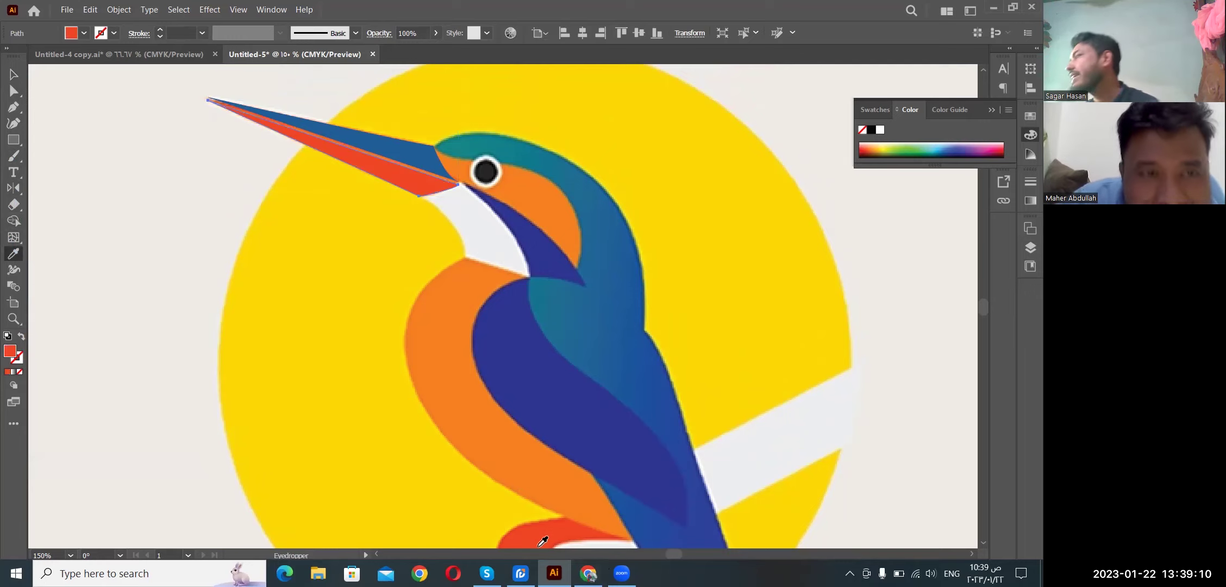
pyautogui.scroll(-1, 543, 541)
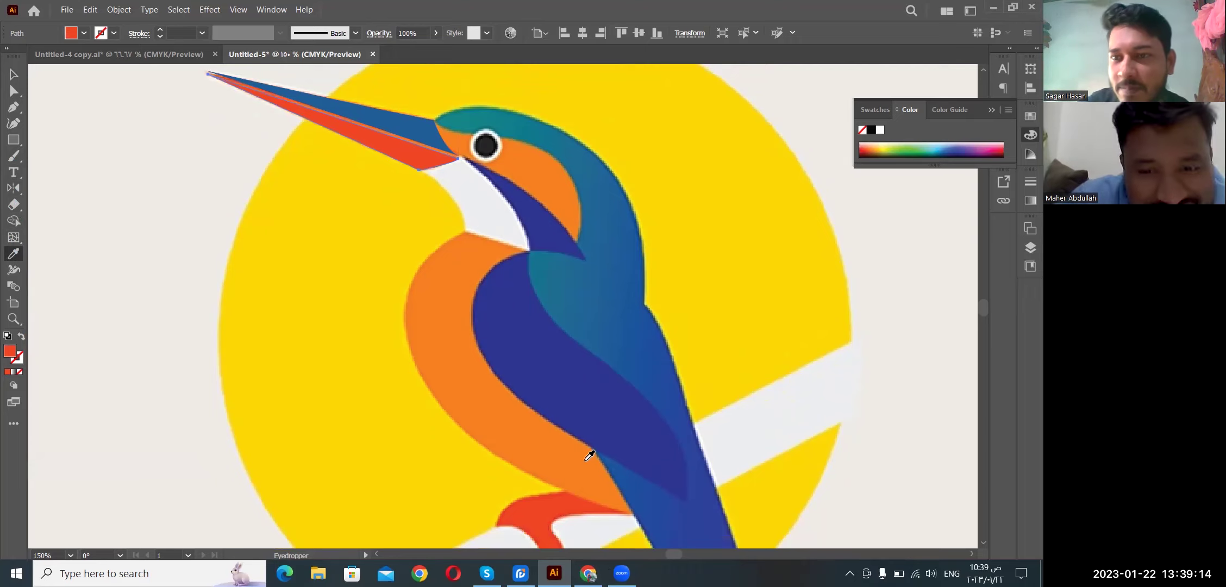
pyautogui.scroll(2, 571, 440)
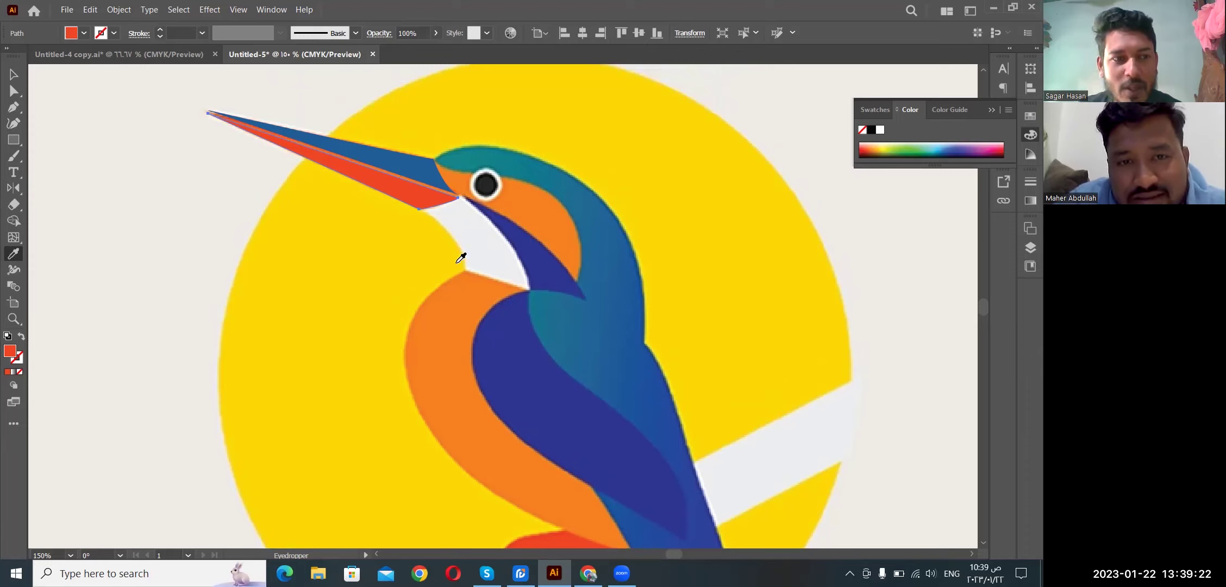
pyautogui.scroll(1, 472, 267)
pyautogui.scroll(1, 541, 345)
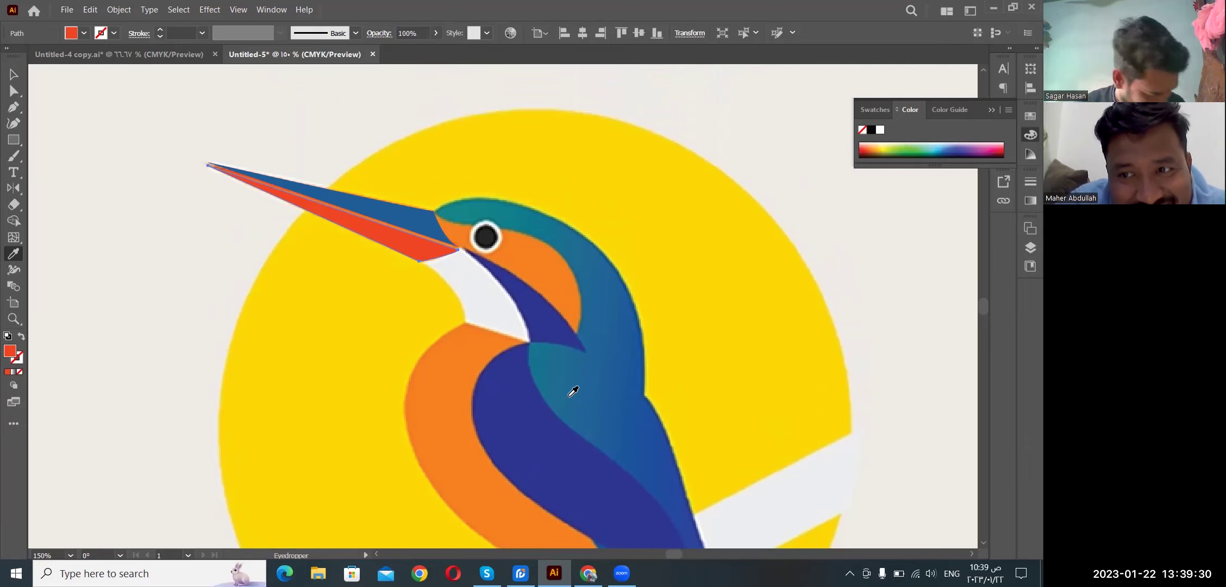
pyautogui.scroll(1, 574, 391)
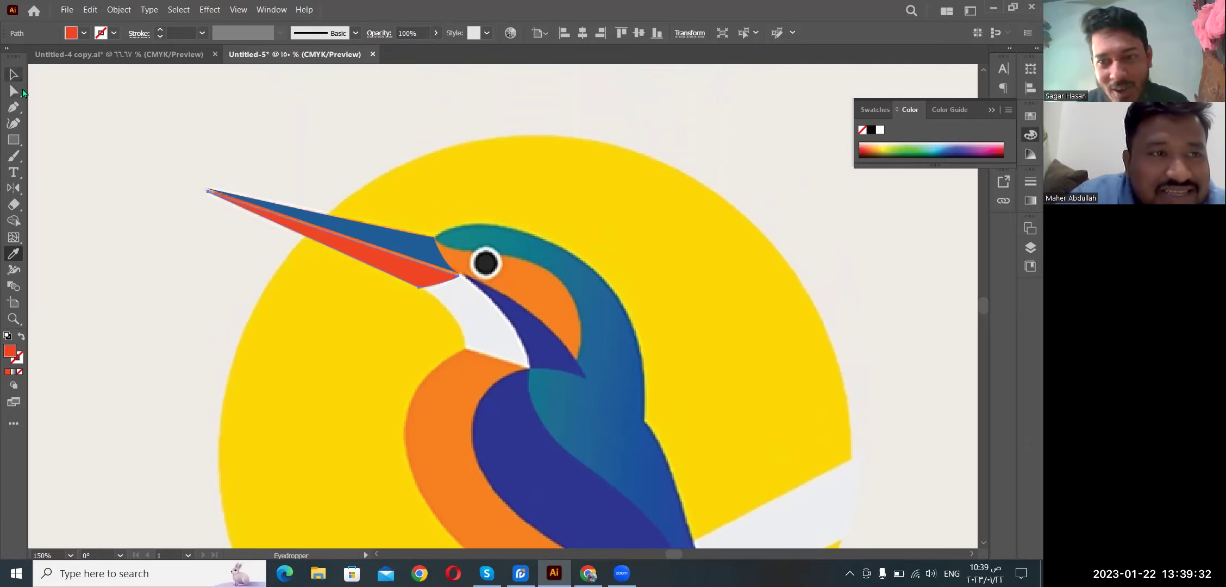
# Step: Bring up the Direct Selection tool's flyout of alternative selection tools
pyautogui.click(13, 90)
pyautogui.click(20, 74)
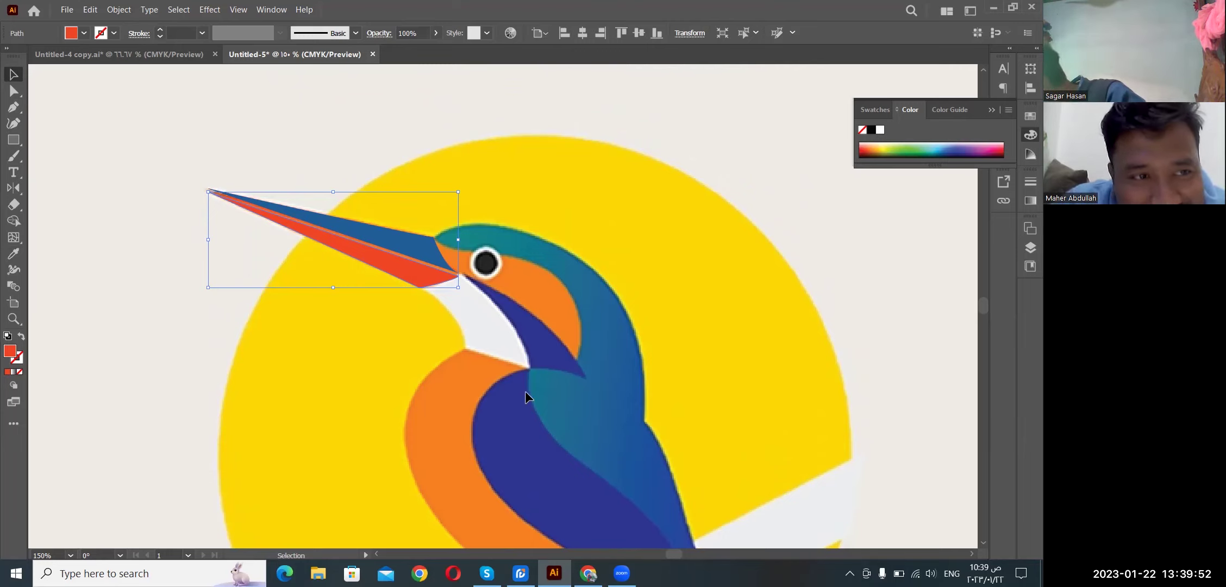
pyautogui.rightClick(13, 89)
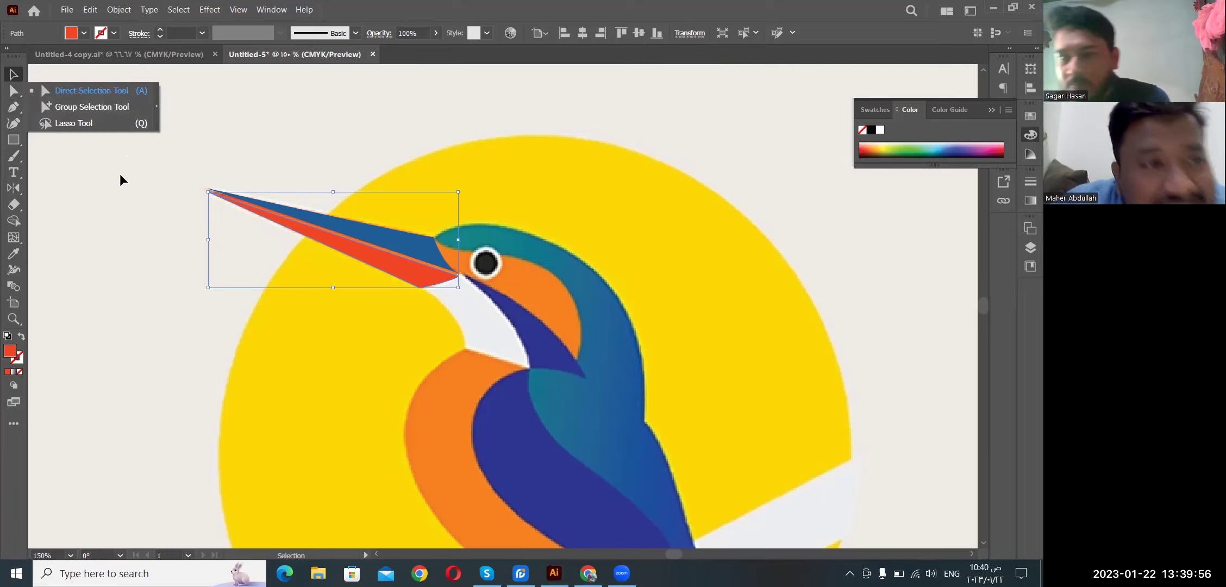
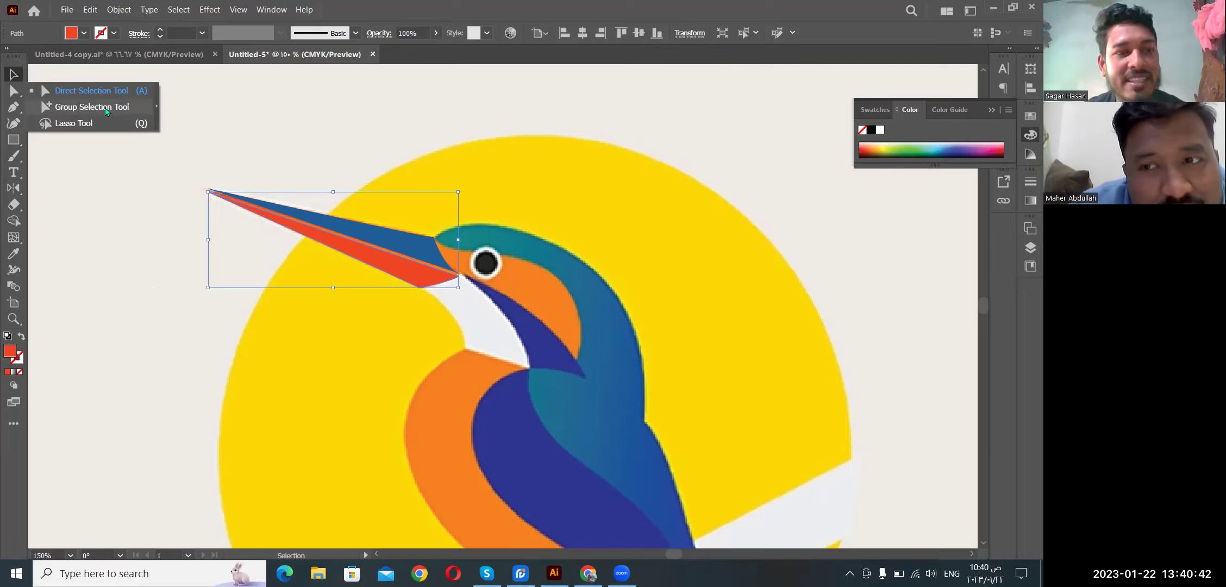
# Step: Select the whole beak path and zoom in three steps to 400% on it
pyautogui.click(105, 93)
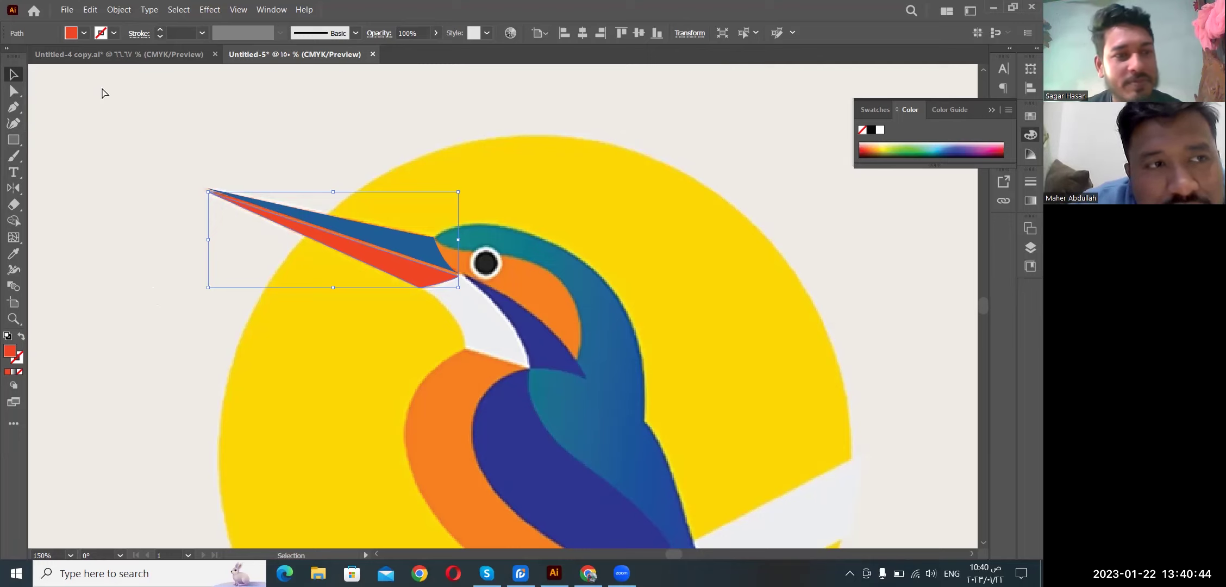
pyautogui.click(14, 75)
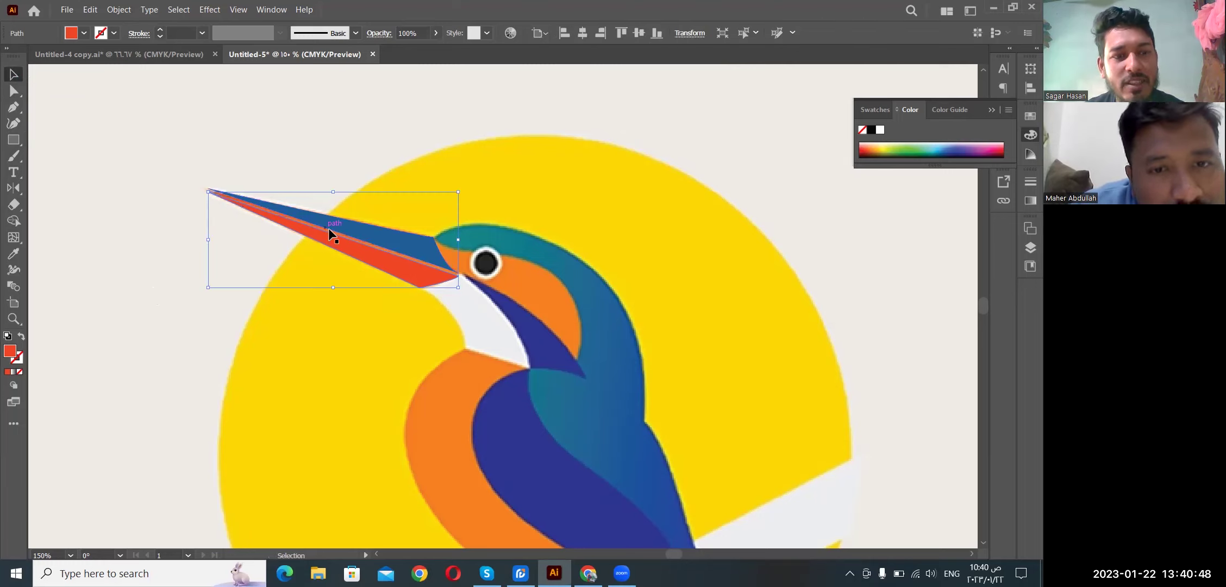
pyautogui.click(13, 92)
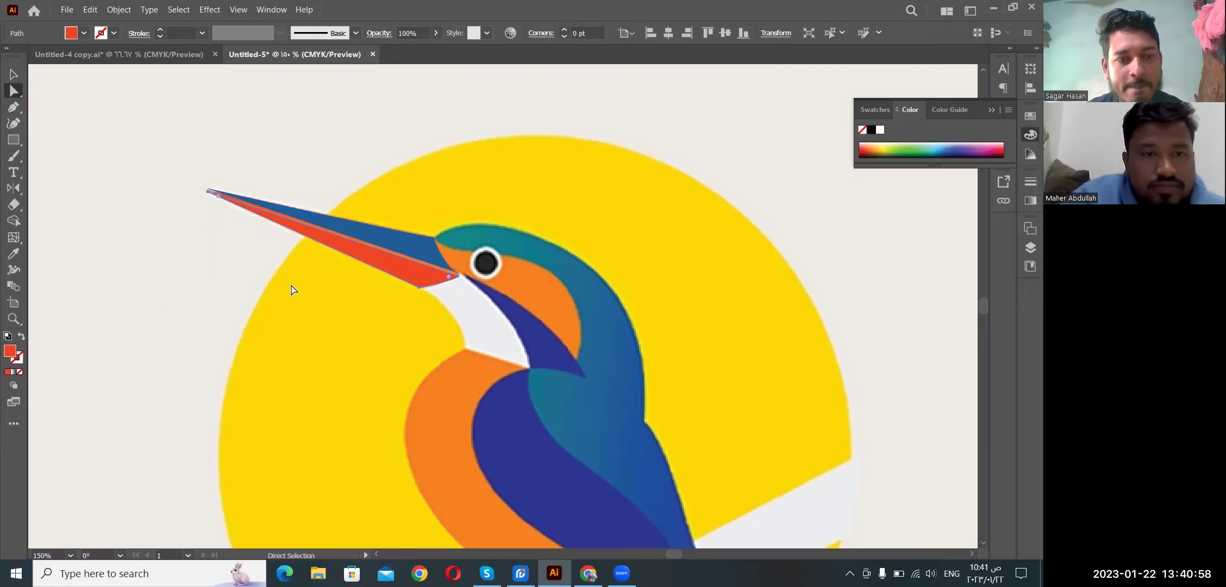
pyautogui.press('v')
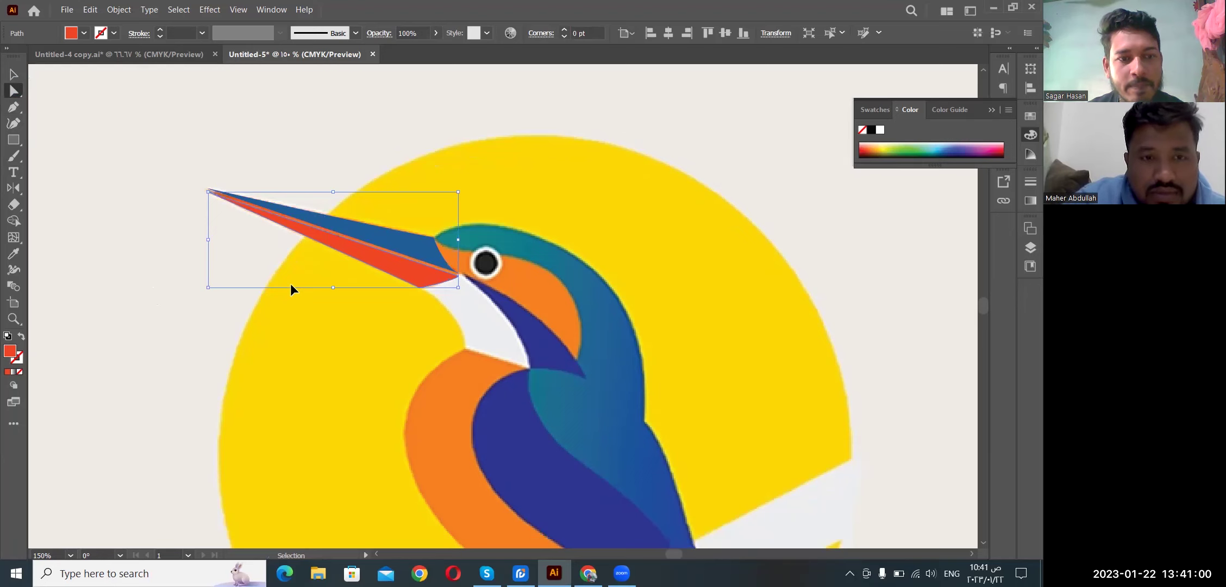
pyautogui.hotkey('ctrl', '+')
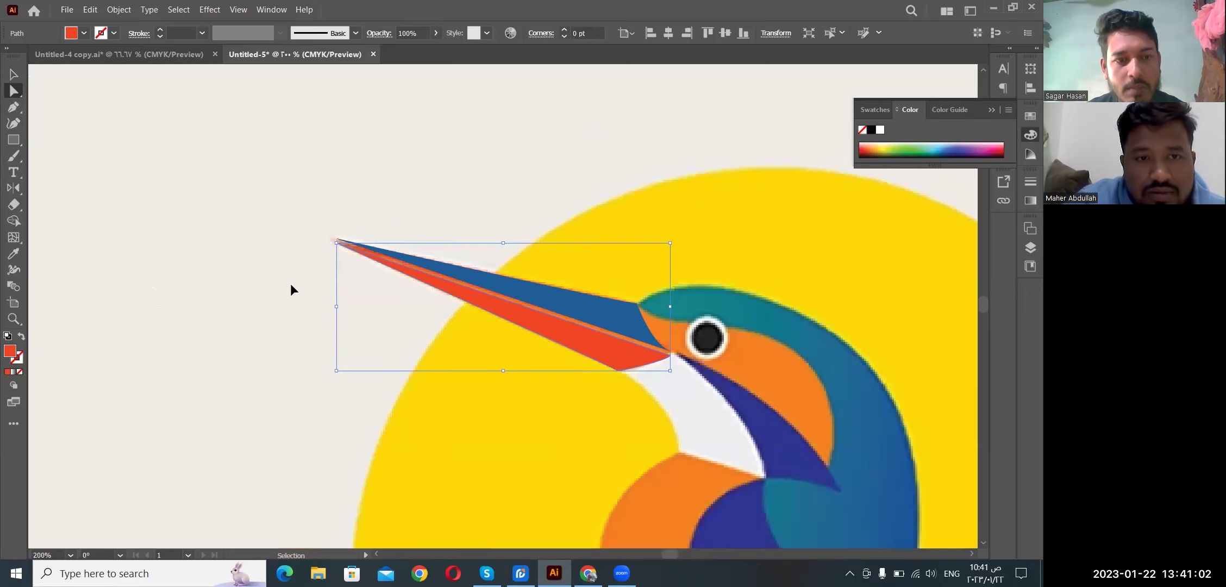
pyautogui.hotkey('ctrl', '+')
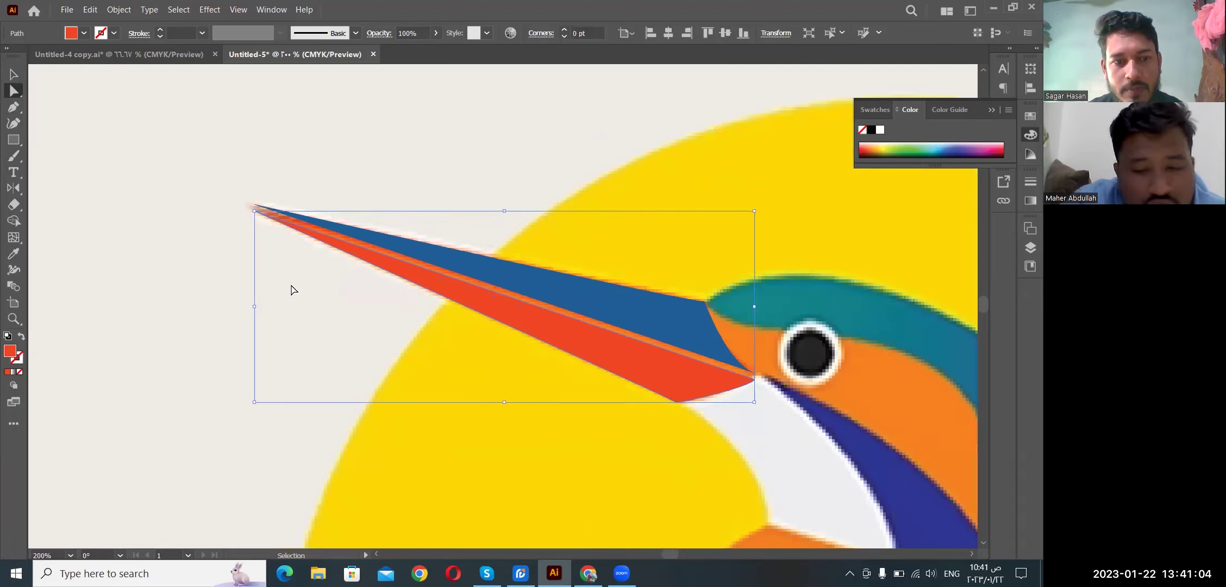
pyautogui.hotkey('ctrl', '+')
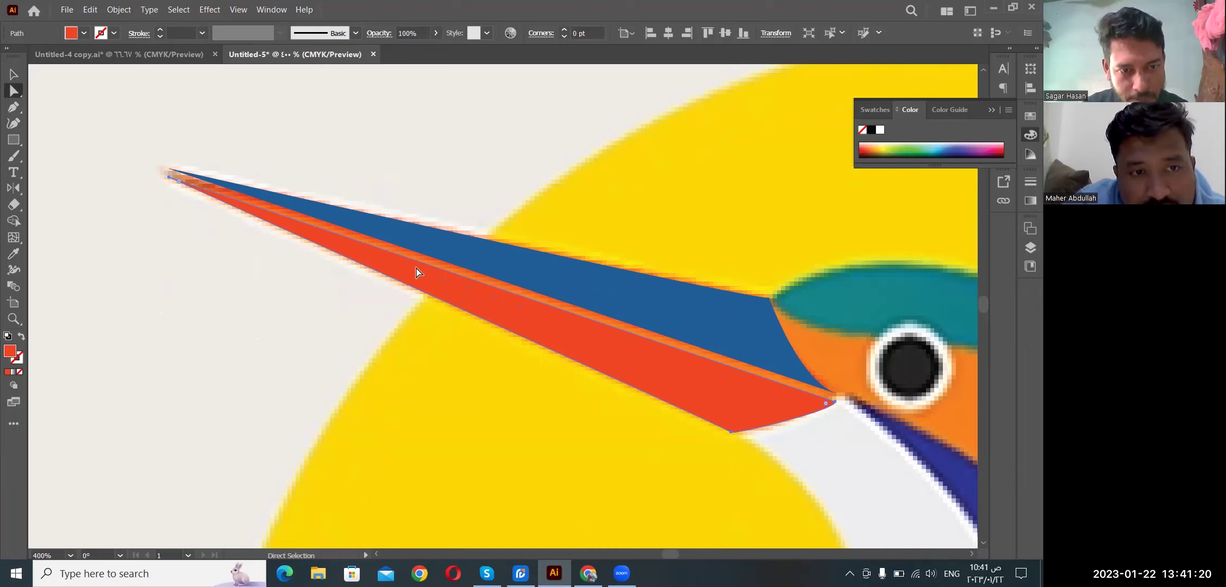
# Step: Drag the red beak's tip onto the blue tip and nudge the red shape into place
pyautogui.moveTo(166, 173); pyautogui.dragTo(166, 172)
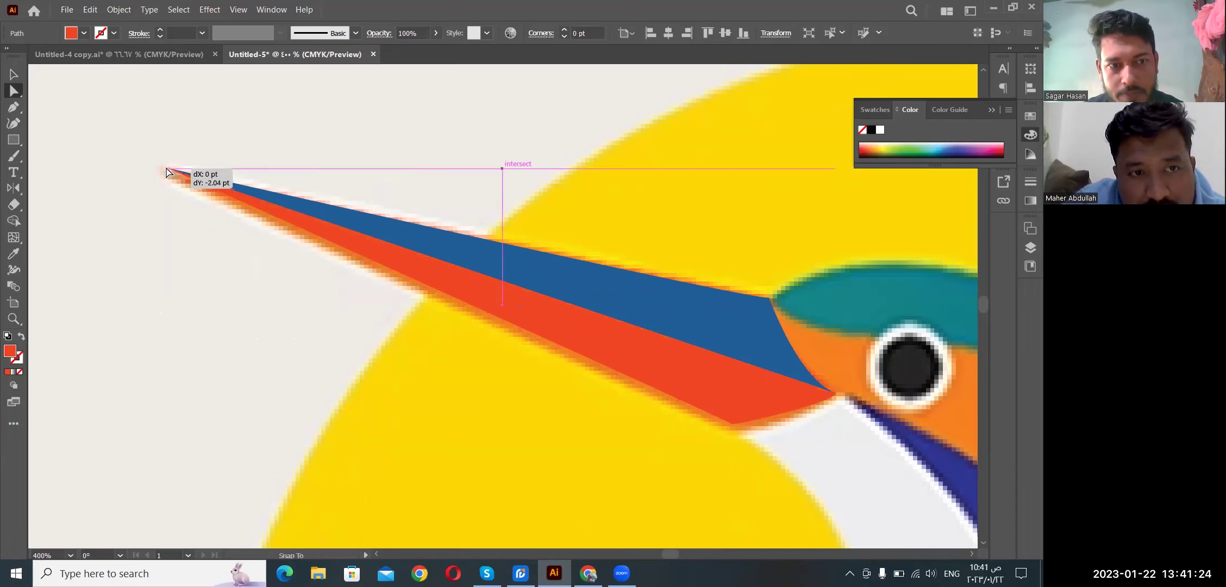
pyautogui.moveTo(166, 173); pyautogui.dragTo(168, 175)
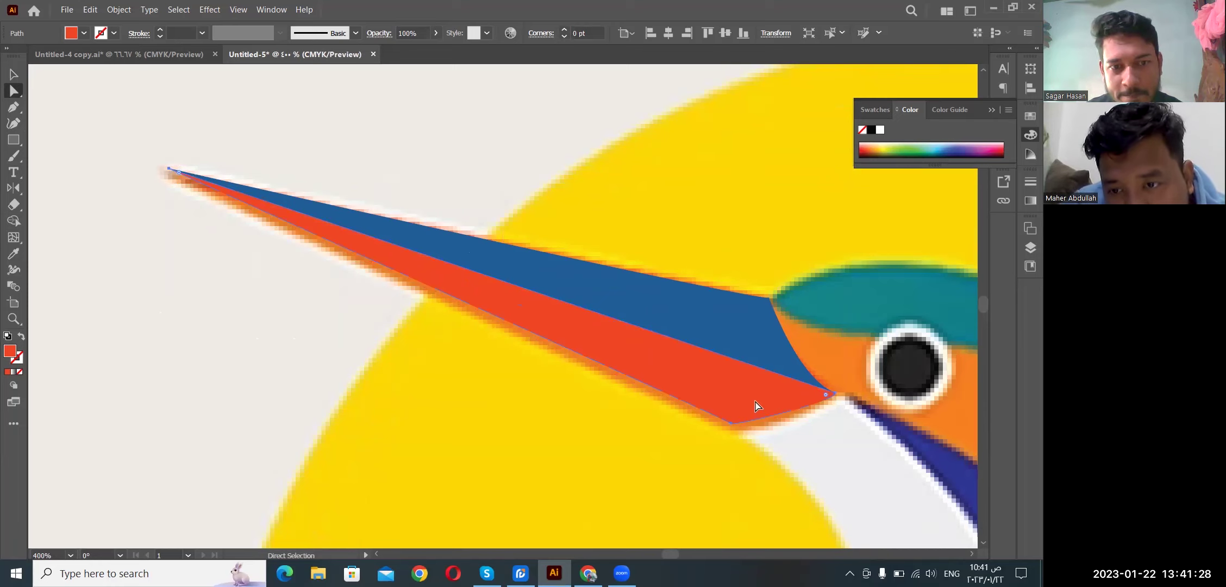
pyautogui.moveTo(755, 401); pyautogui.dragTo(750, 402)
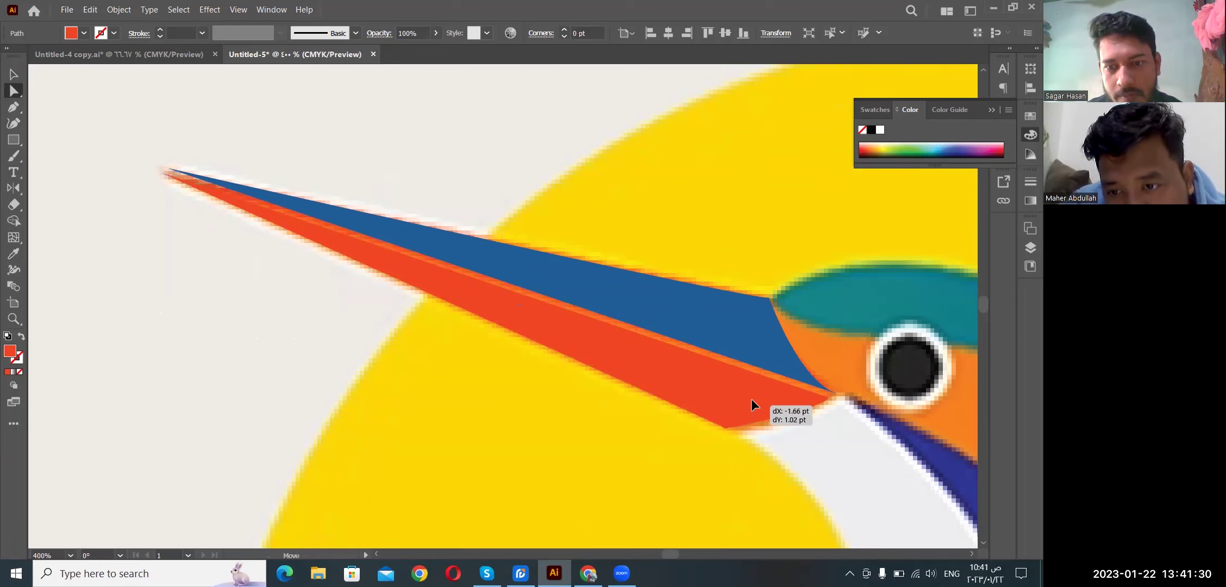
pyautogui.moveTo(750, 401); pyautogui.dragTo(752, 402)
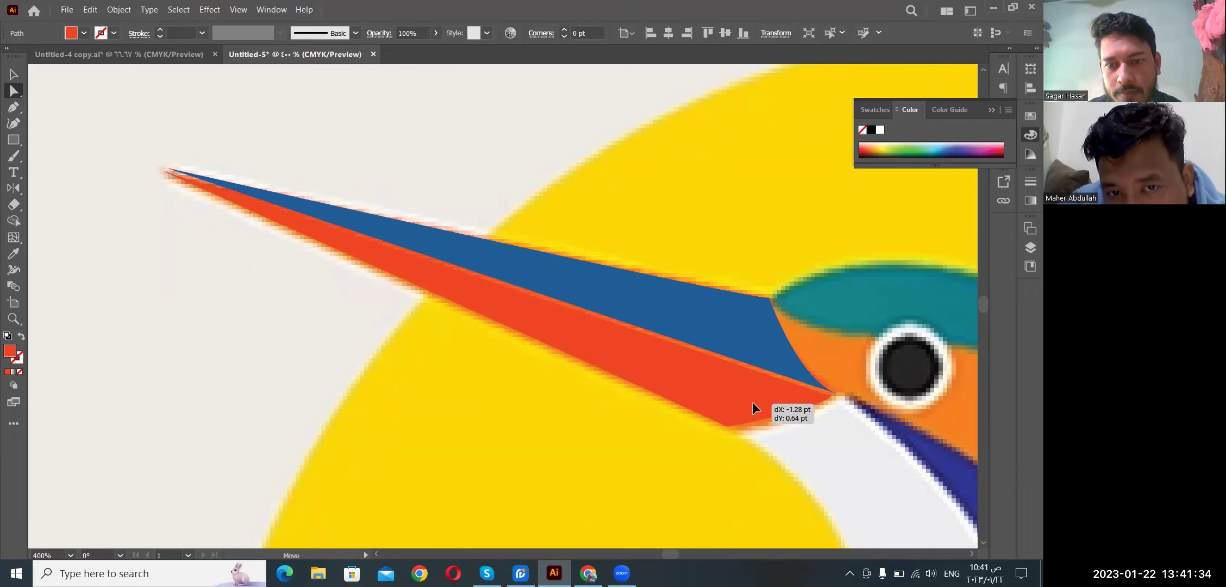
pyautogui.moveTo(752, 402); pyautogui.dragTo(752, 403)
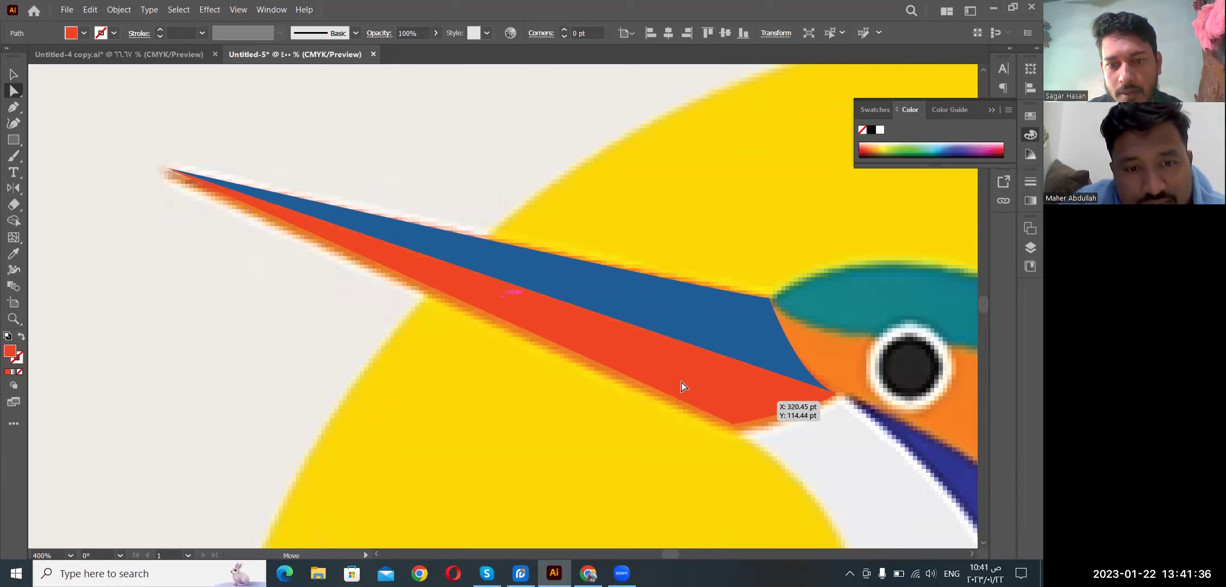
pyautogui.click(391, 403)
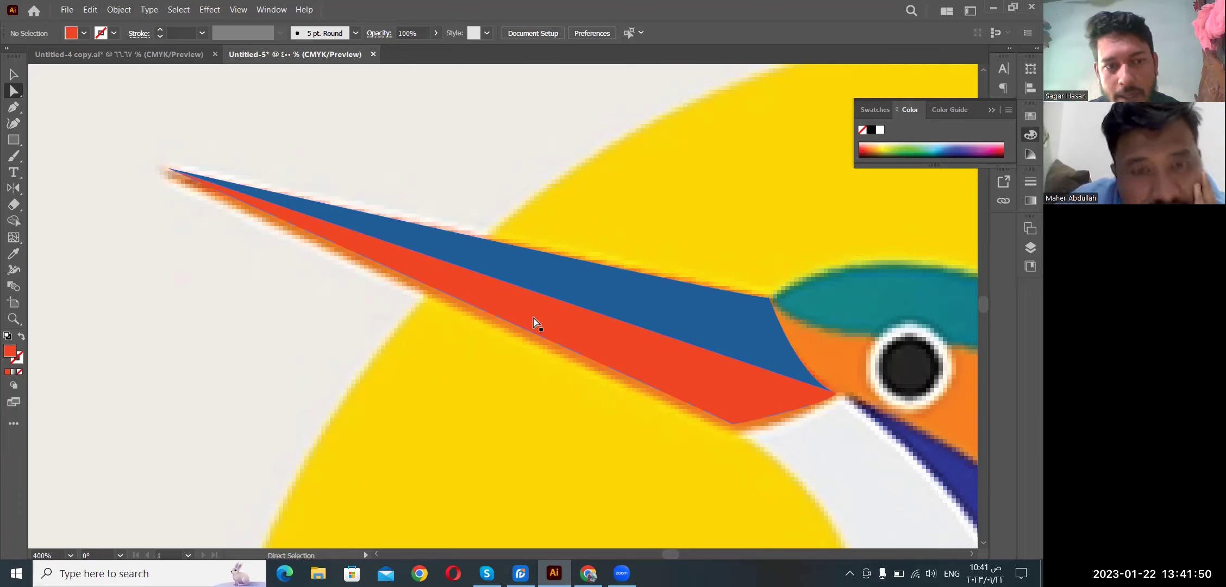
# Step: Realign the red beak's base anchor with the edge of the blue upper beak
pyautogui.hotkey('ctrl', 'a')
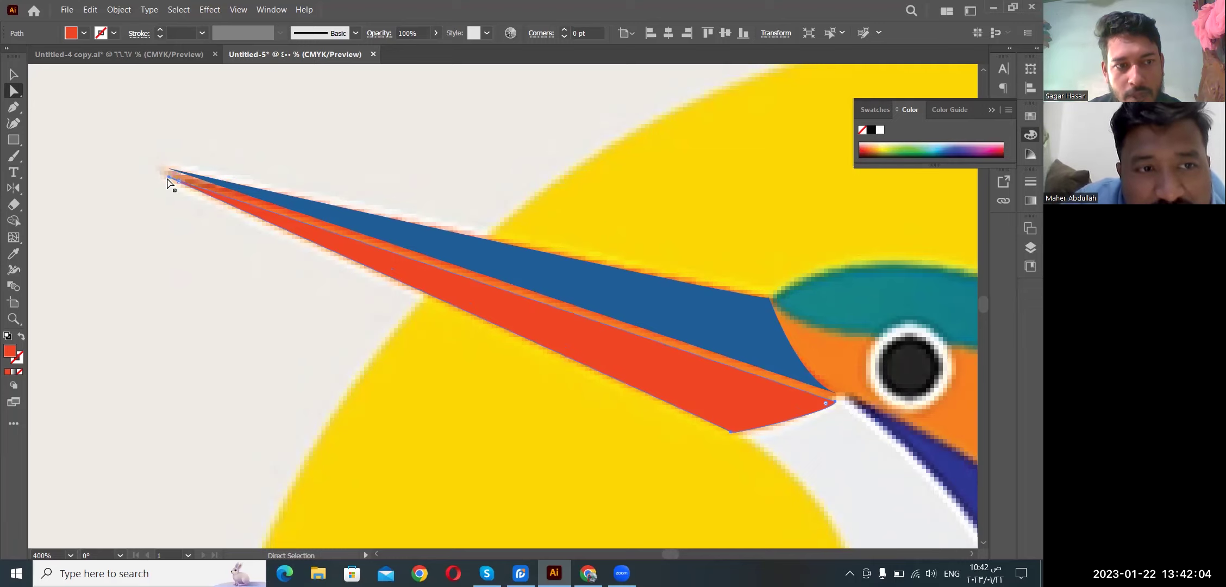
pyautogui.moveTo(169, 171); pyautogui.dragTo(169, 170)
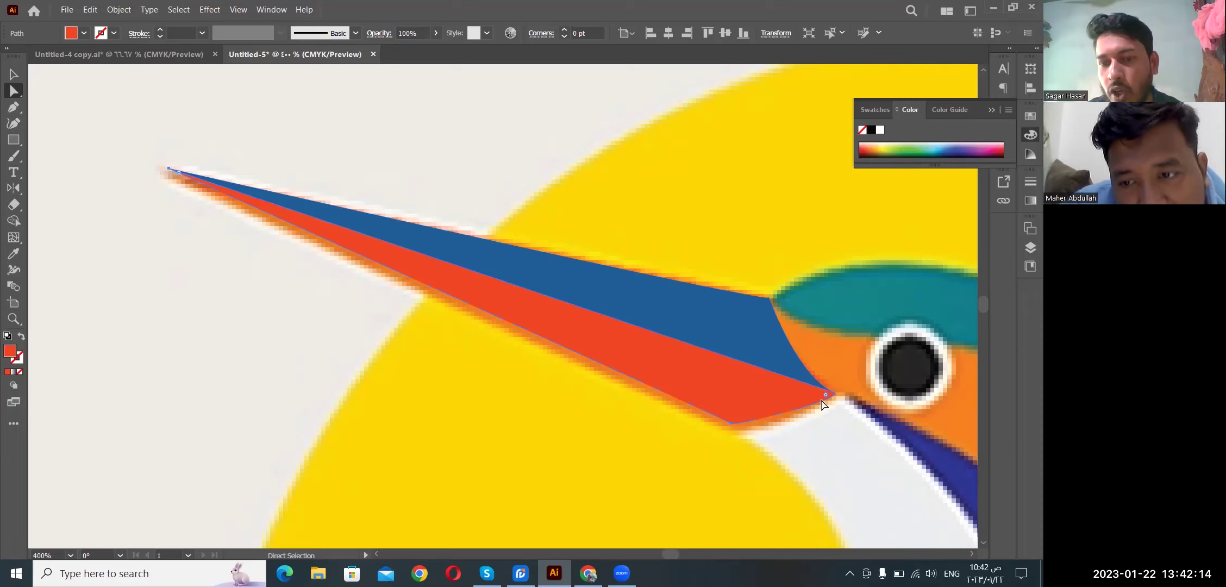
pyautogui.moveTo(832, 393); pyautogui.dragTo(832, 392)
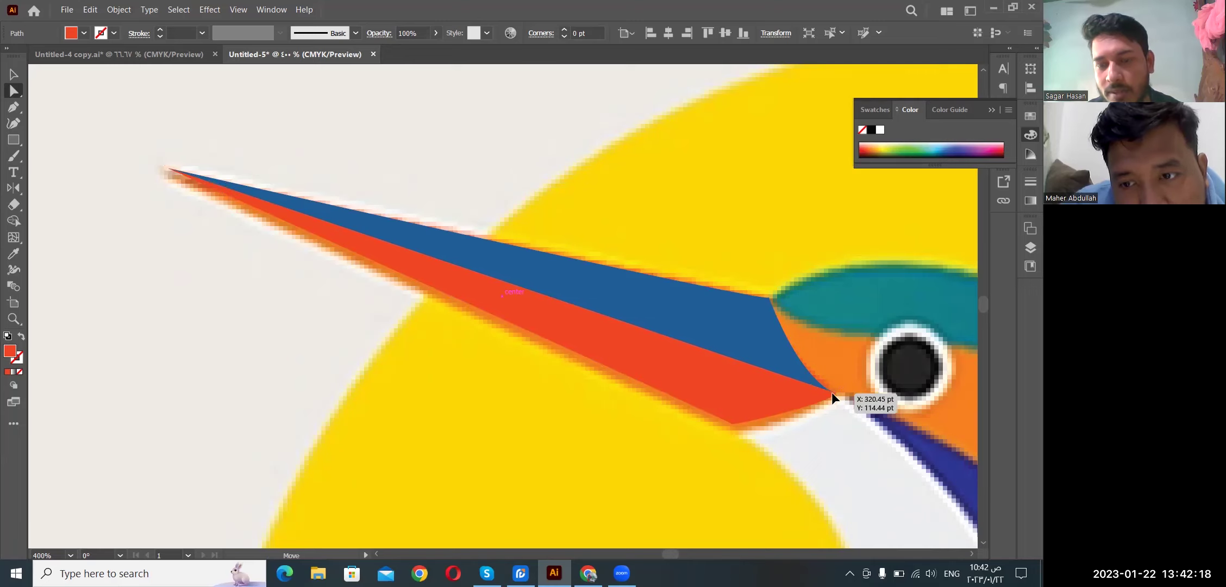
pyautogui.moveTo(832, 395); pyautogui.dragTo(827, 395)
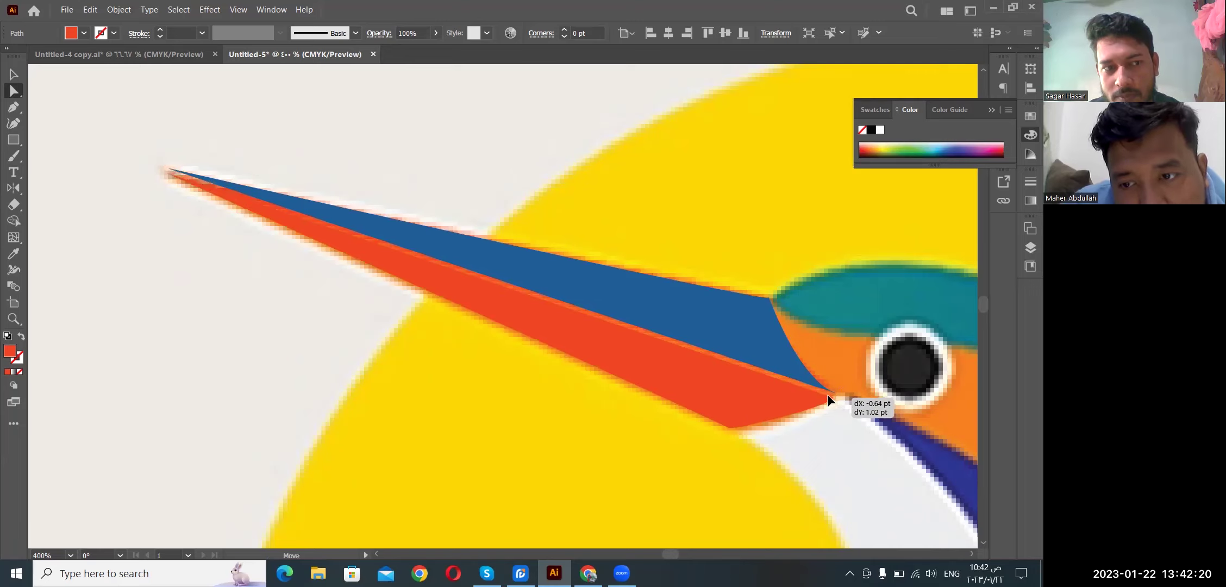
pyautogui.moveTo(828, 393); pyautogui.dragTo(830, 393)
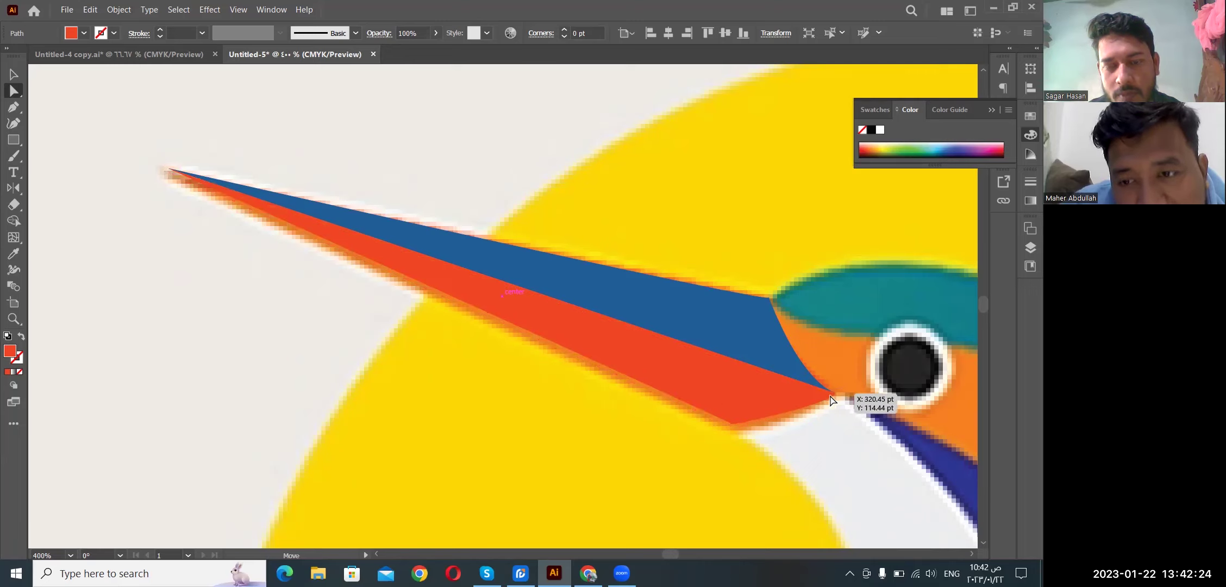
pyautogui.moveTo(830, 399); pyautogui.dragTo(829, 398)
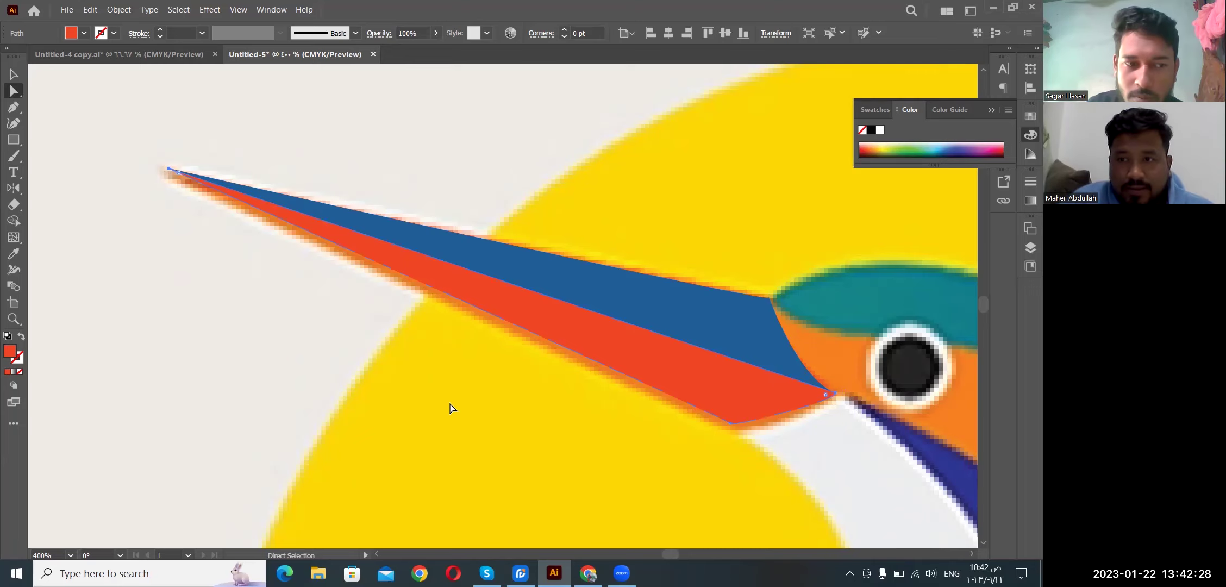
pyautogui.press('ctrl')
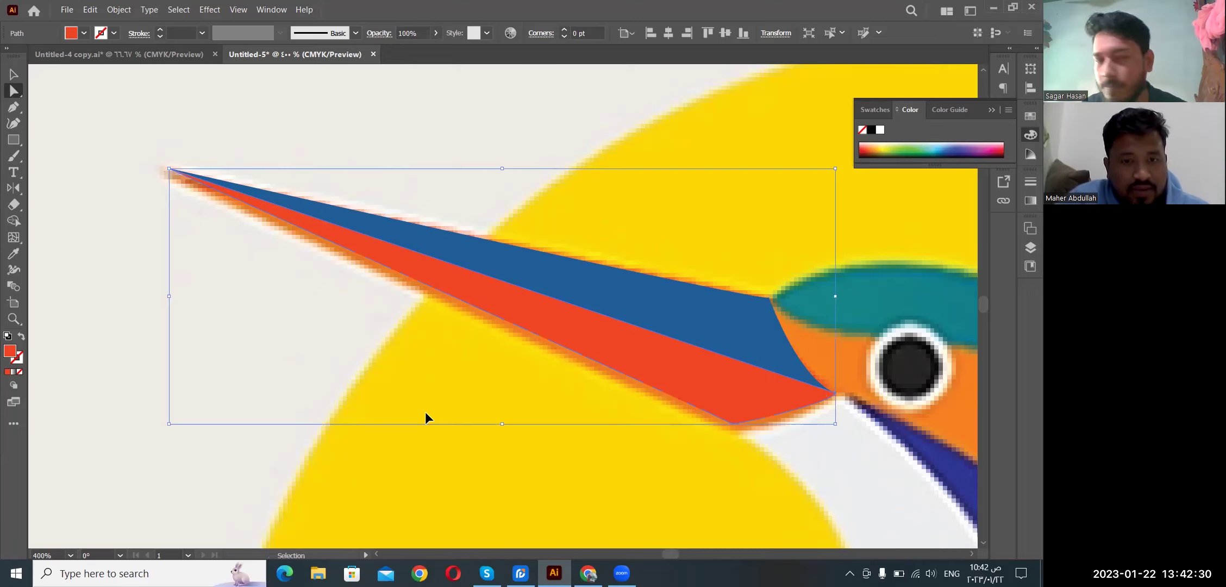
pyautogui.hotkey('ctrl', 'z')
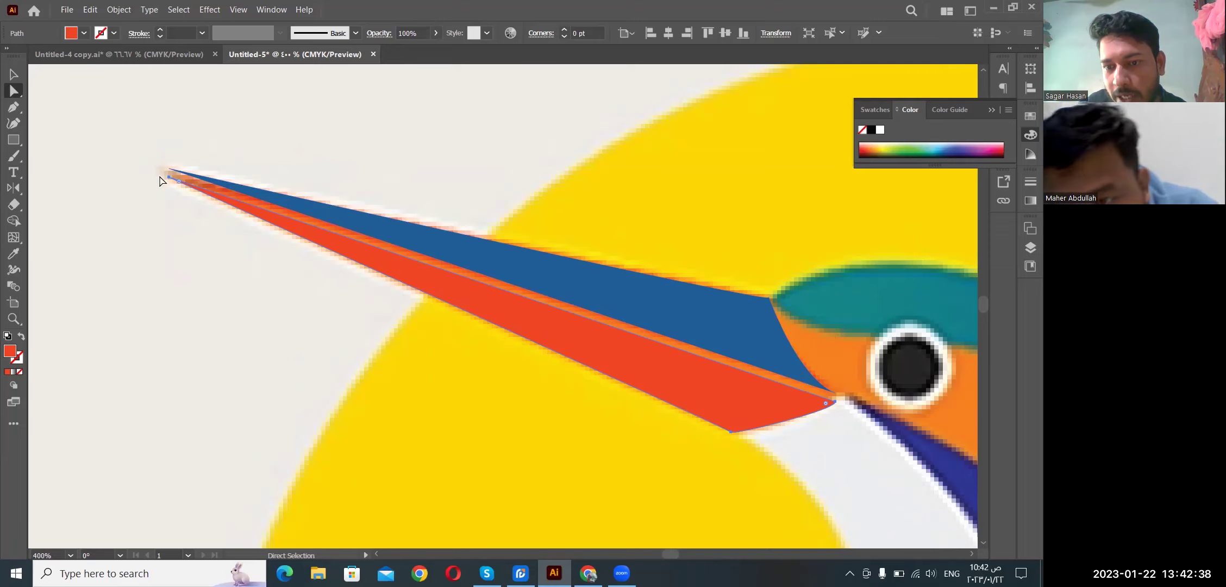
# Step: Raise the red beak's base anchor up to meet the blue edge
pyautogui.click(835, 403)
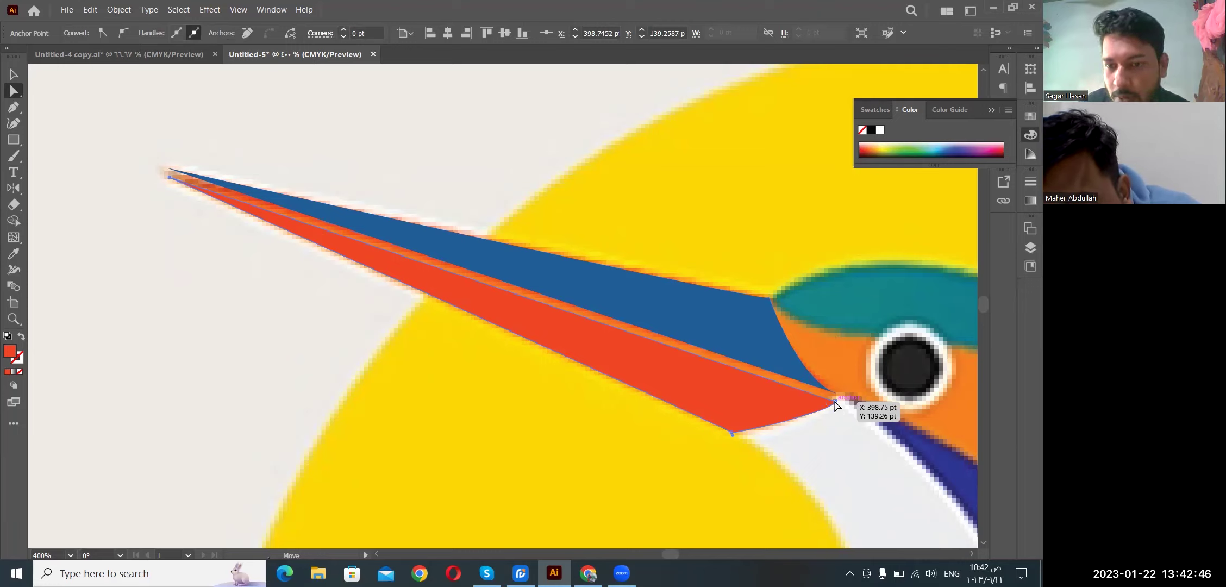
pyautogui.click(835, 405)
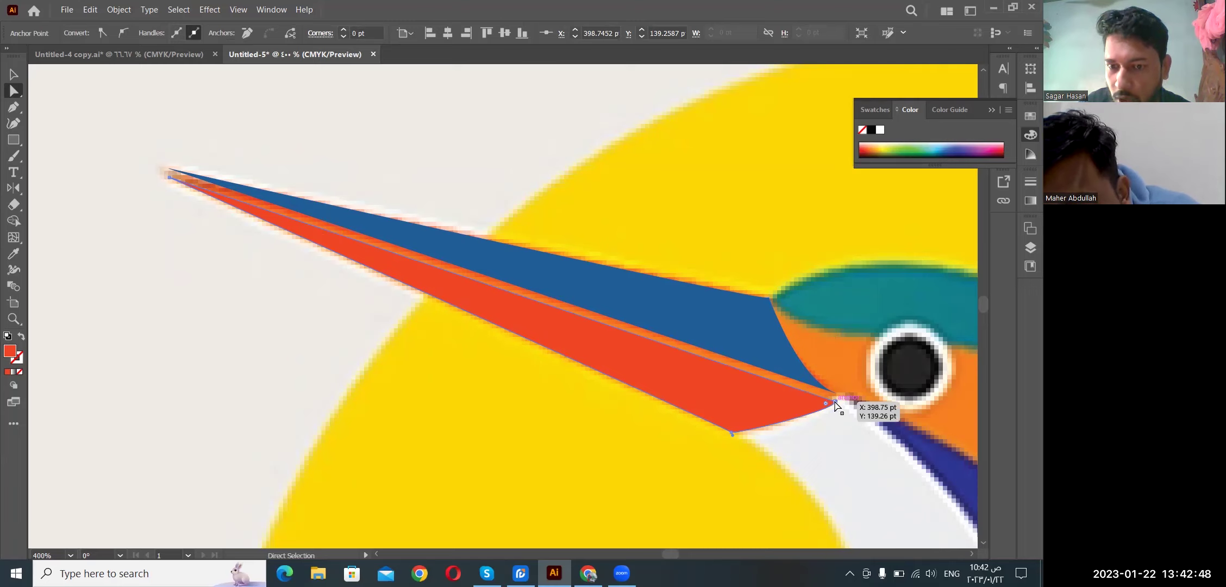
pyautogui.click(835, 405)
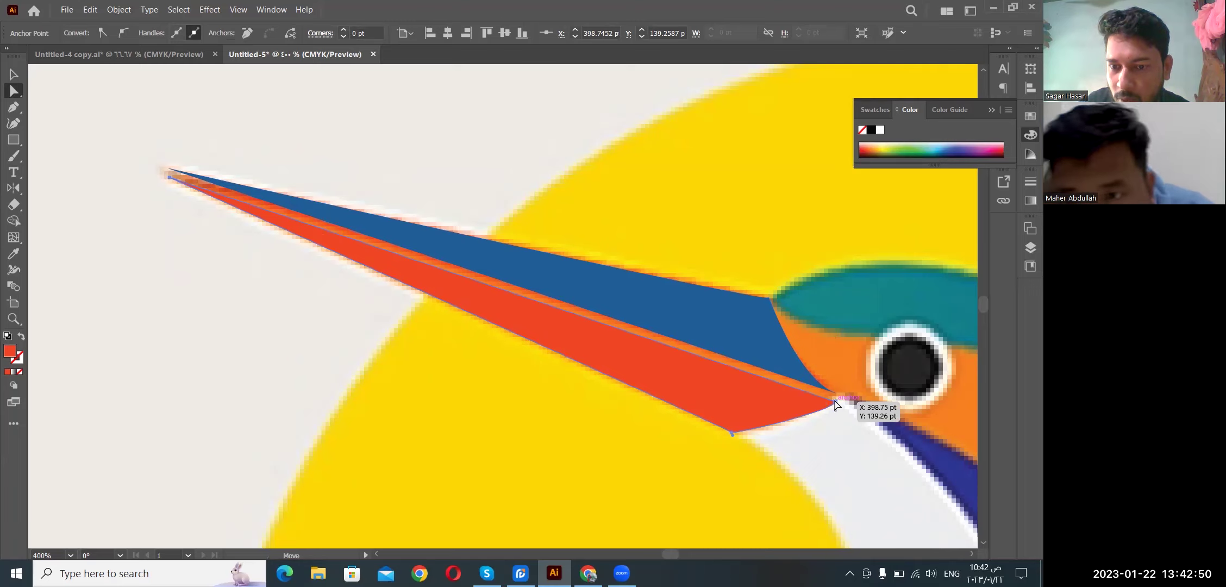
pyautogui.moveTo(835, 405); pyautogui.dragTo(836, 395)
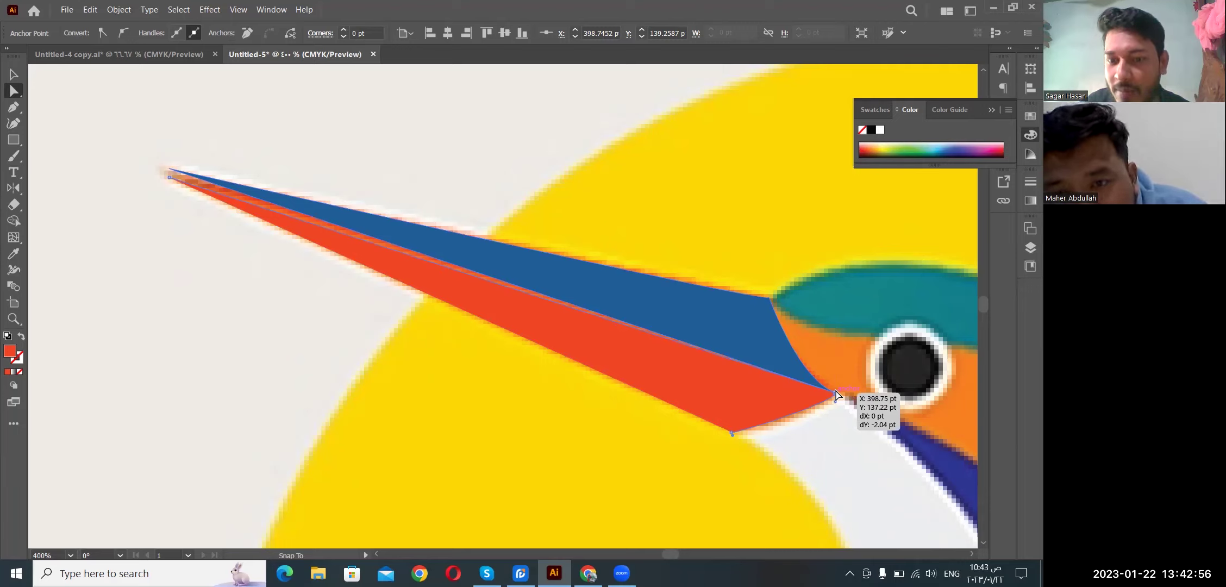
pyautogui.moveTo(836, 395); pyautogui.dragTo(836, 396)
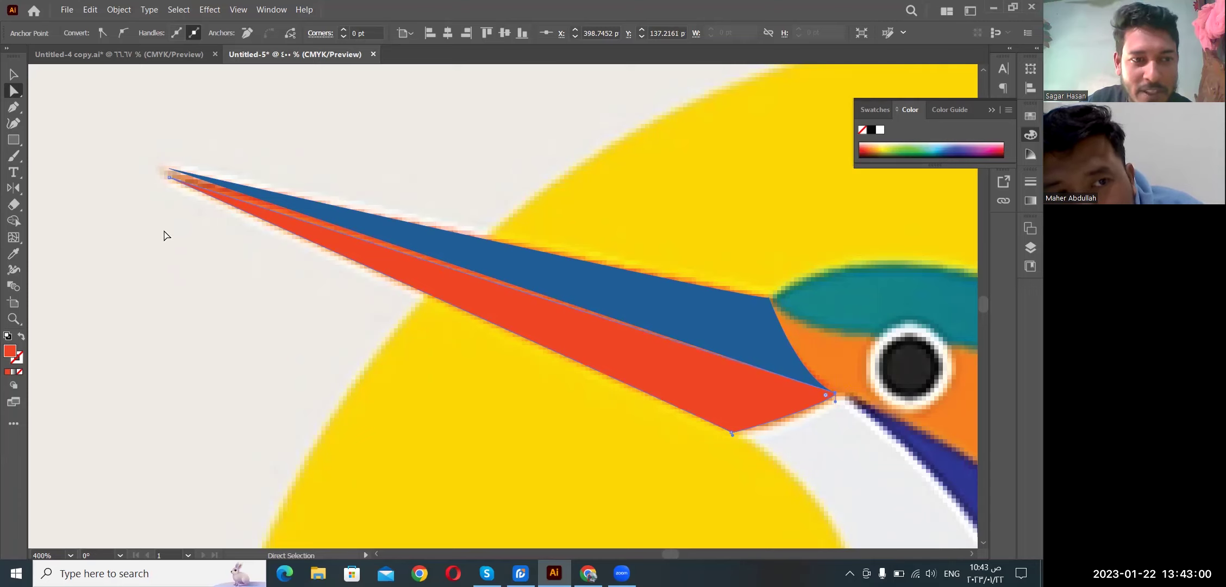
# Step: Reposition the beak's pointed tip anchors and nudge them down slightly
pyautogui.moveTo(170, 176); pyautogui.dragTo(169, 171)
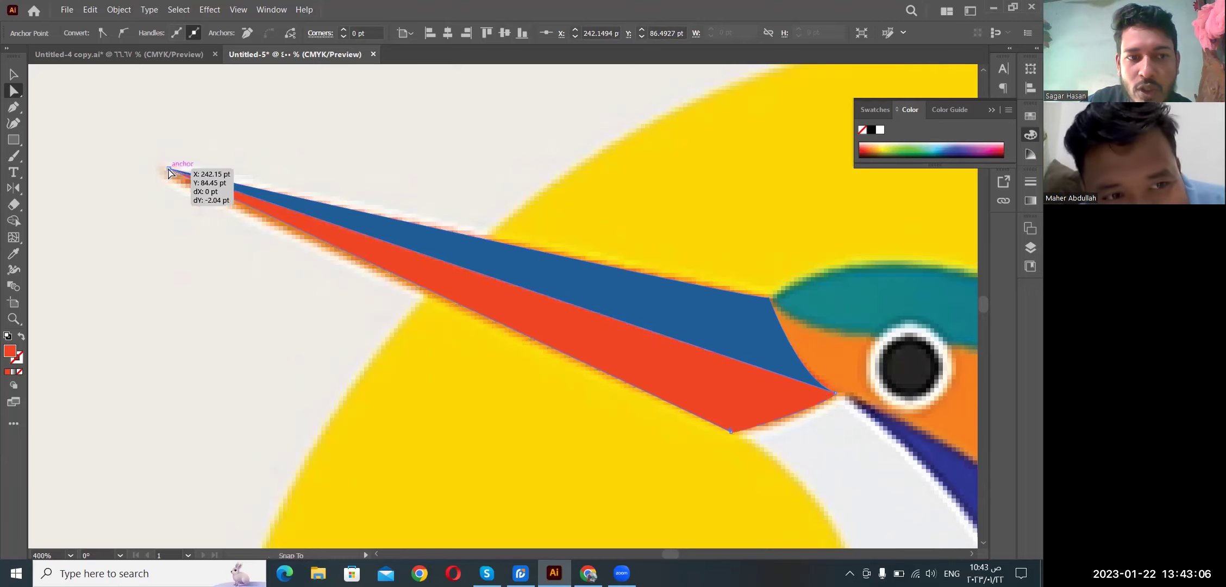
pyautogui.moveTo(169, 172); pyautogui.dragTo(168, 171)
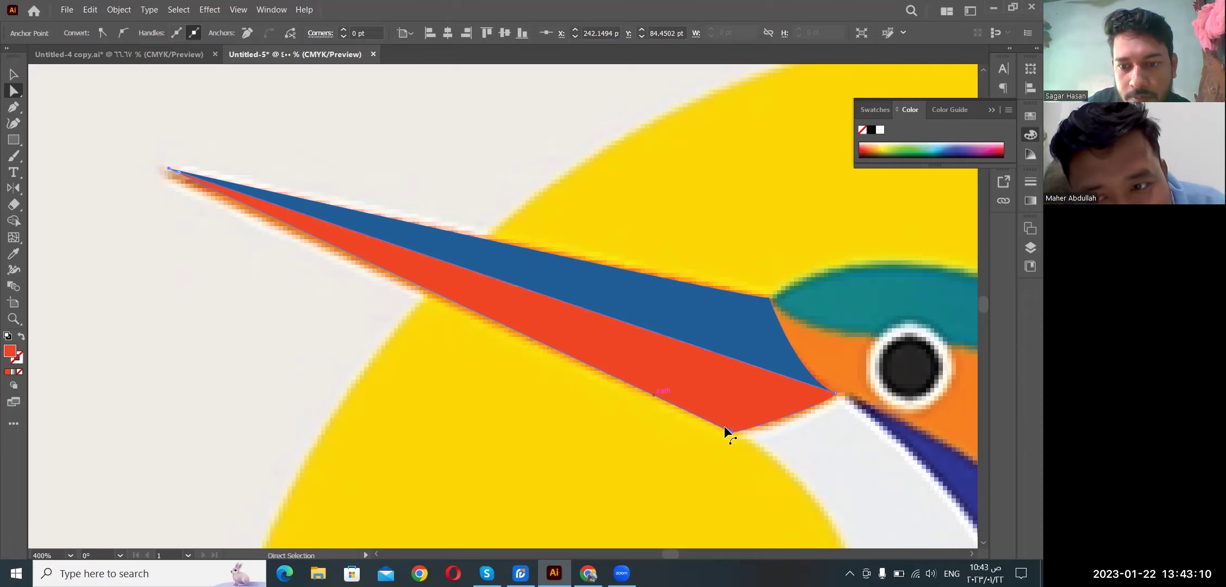
pyautogui.moveTo(730, 431); pyautogui.dragTo(731, 431)
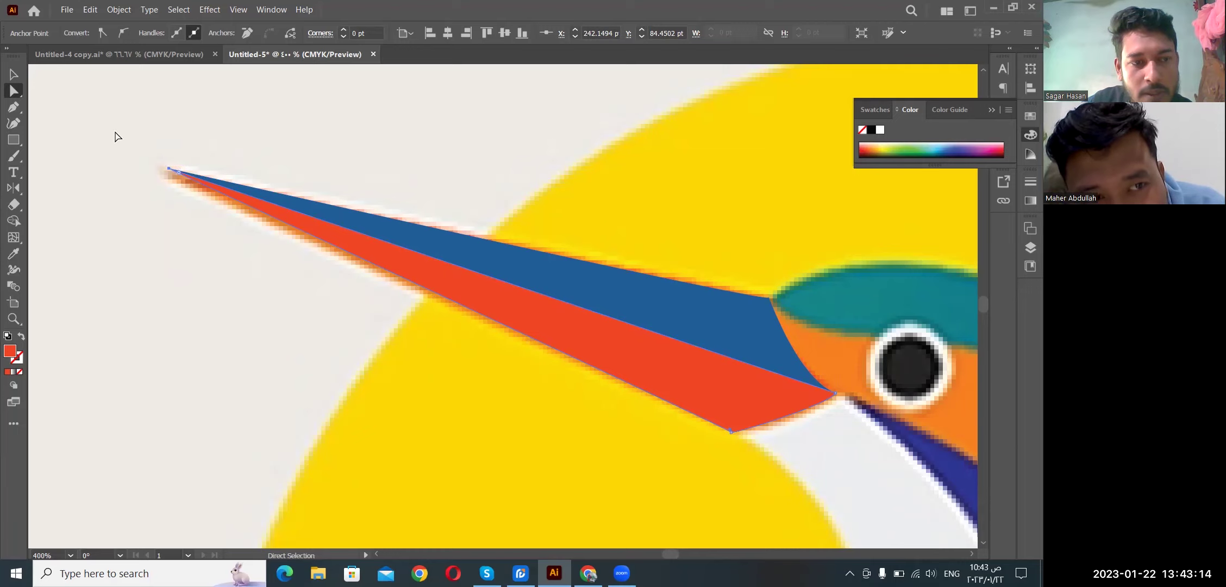
pyautogui.moveTo(116, 136); pyautogui.dragTo(222, 226)
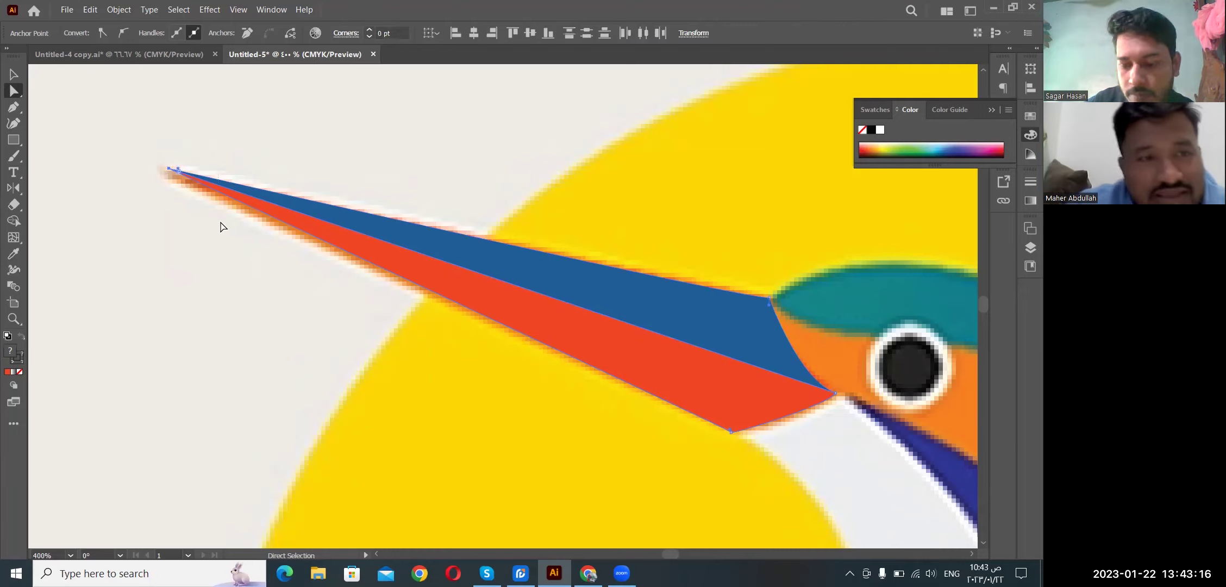
pyautogui.press('Down')
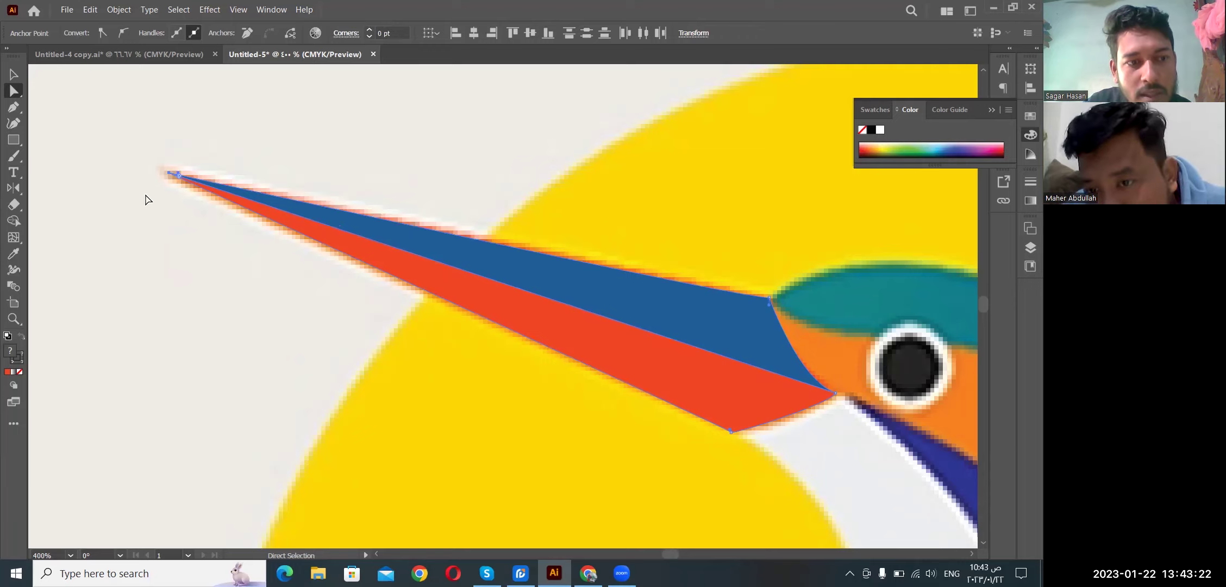
pyautogui.click(151, 200)
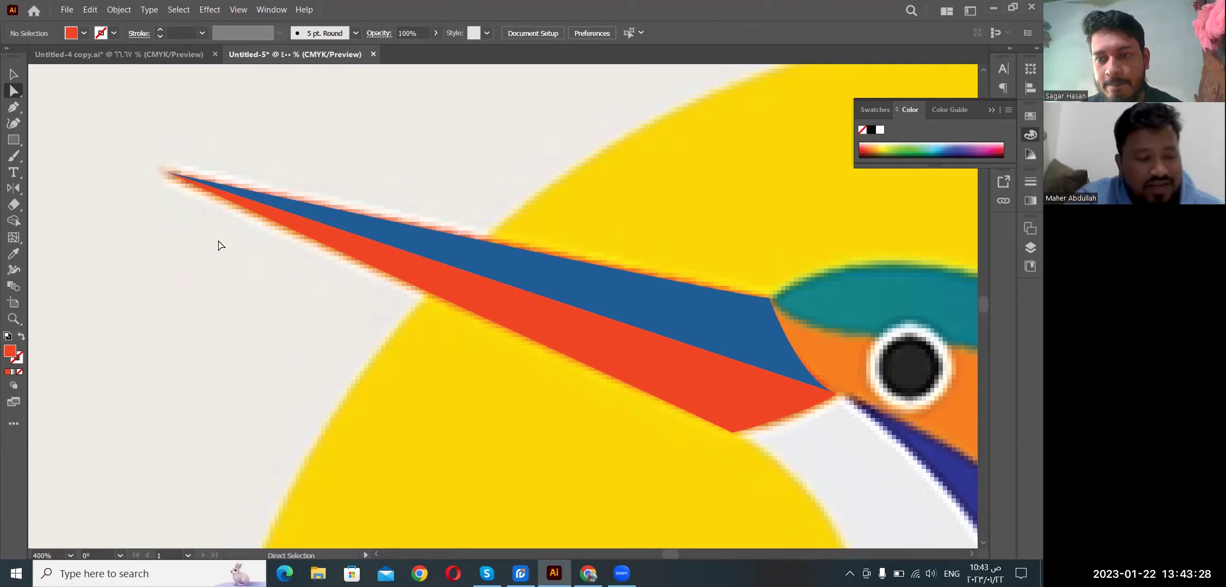
# Step: Raise the anchor where the beak meets the head and lift the tip, then deselect
pyautogui.hotkey('ctrl', 'a')
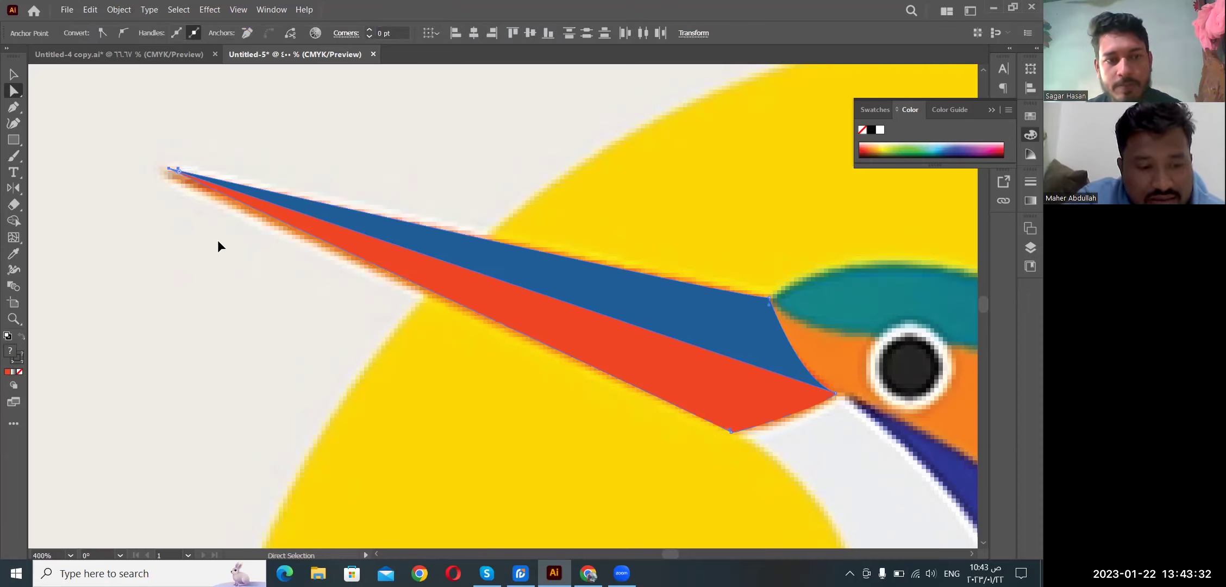
pyautogui.click(219, 246)
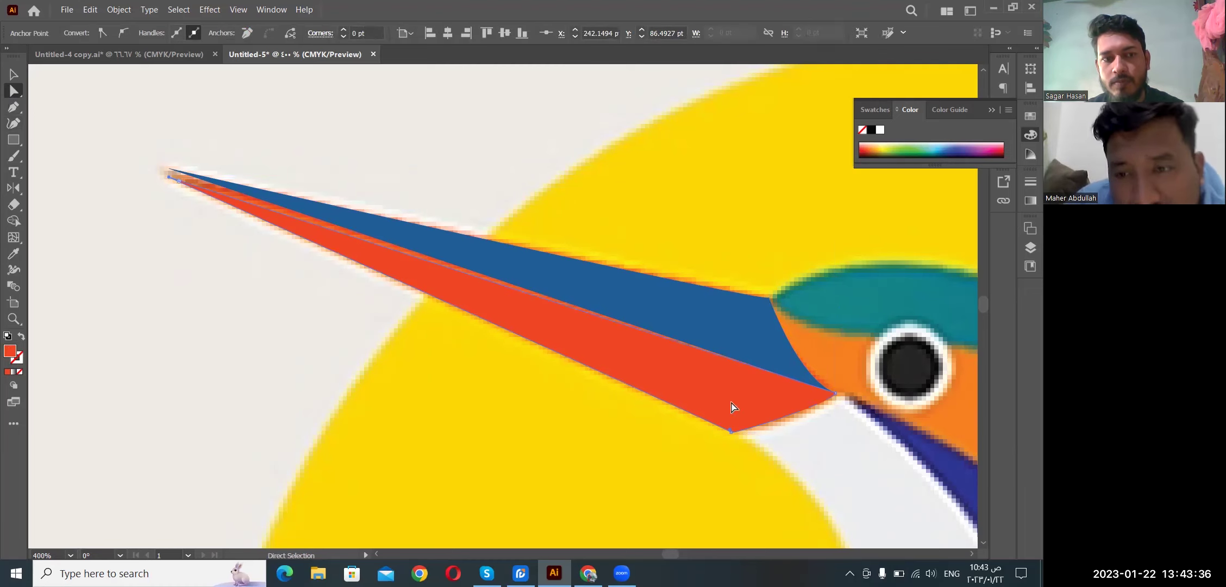
pyautogui.press('v')
pyautogui.press('a')
pyautogui.click(838, 404)
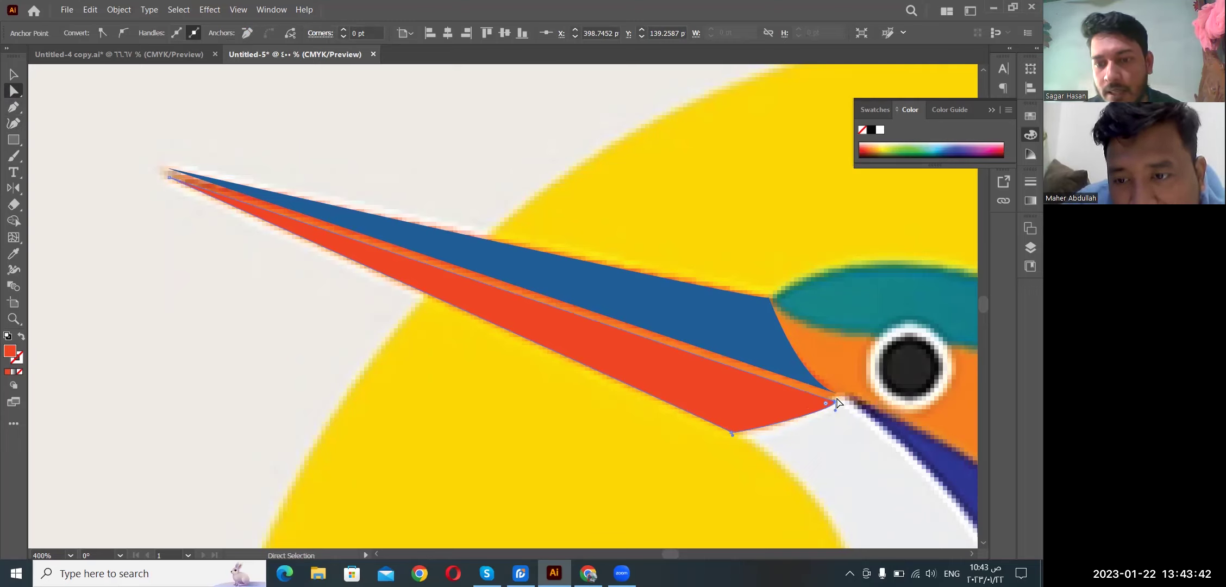
pyautogui.moveTo(837, 405); pyautogui.dragTo(836, 397)
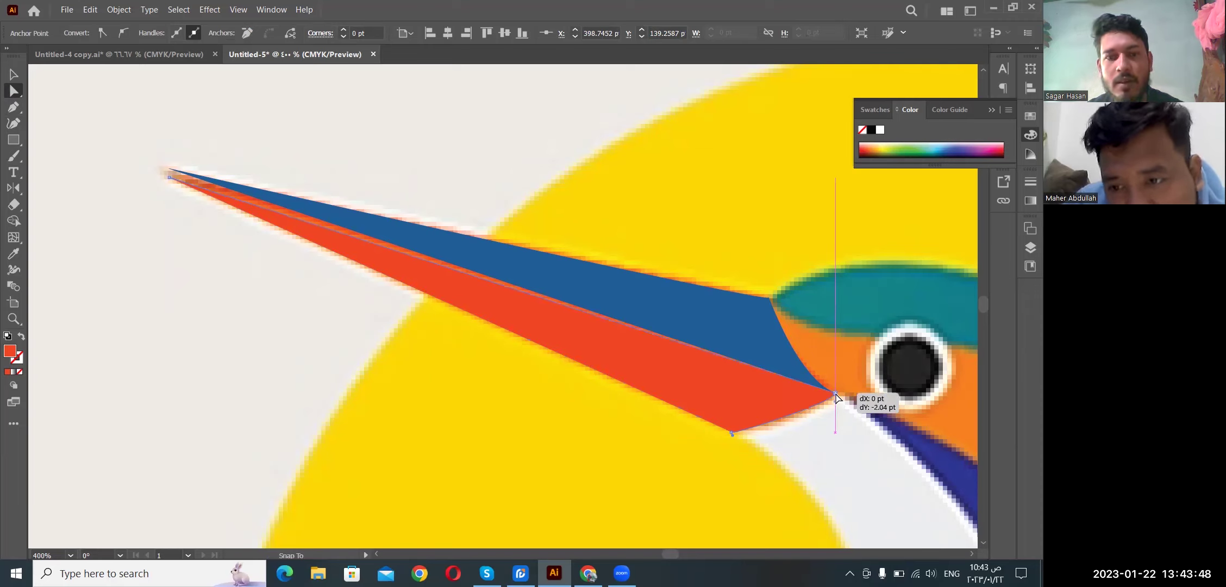
pyautogui.moveTo(836, 397); pyautogui.dragTo(835, 397)
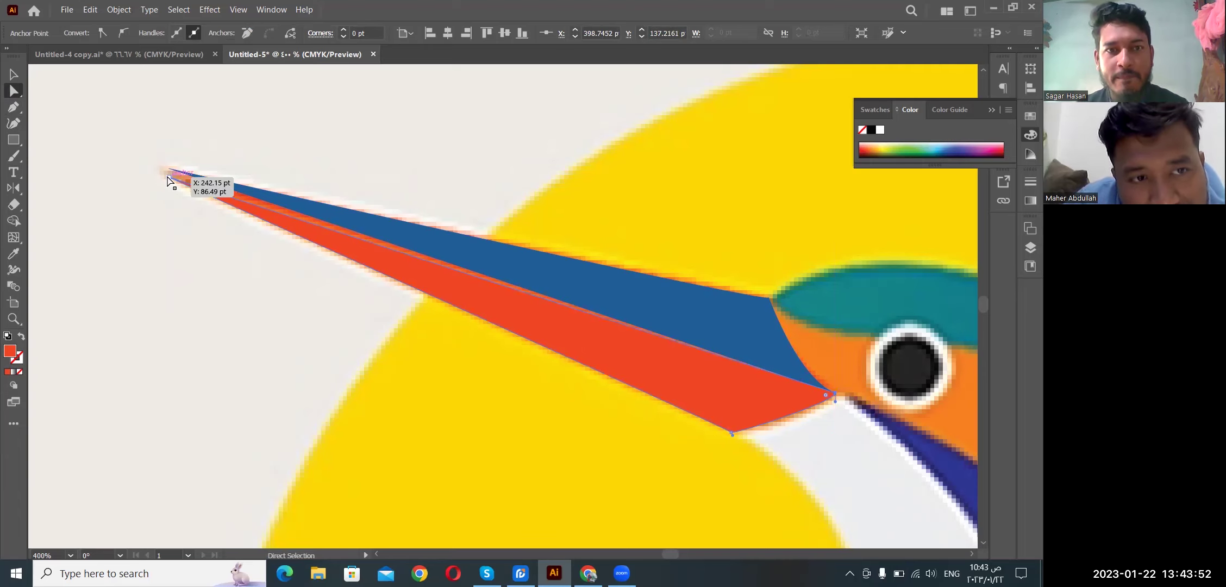
pyautogui.moveTo(169, 174); pyautogui.dragTo(170, 170)
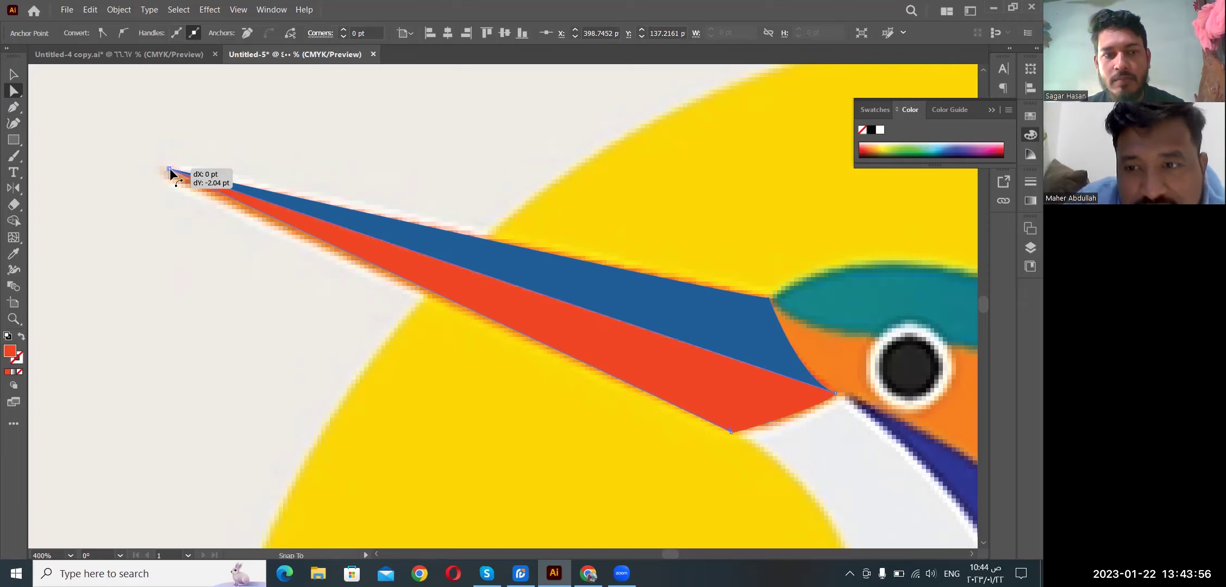
pyautogui.moveTo(169, 169); pyautogui.dragTo(170, 169)
pyautogui.click(140, 182)
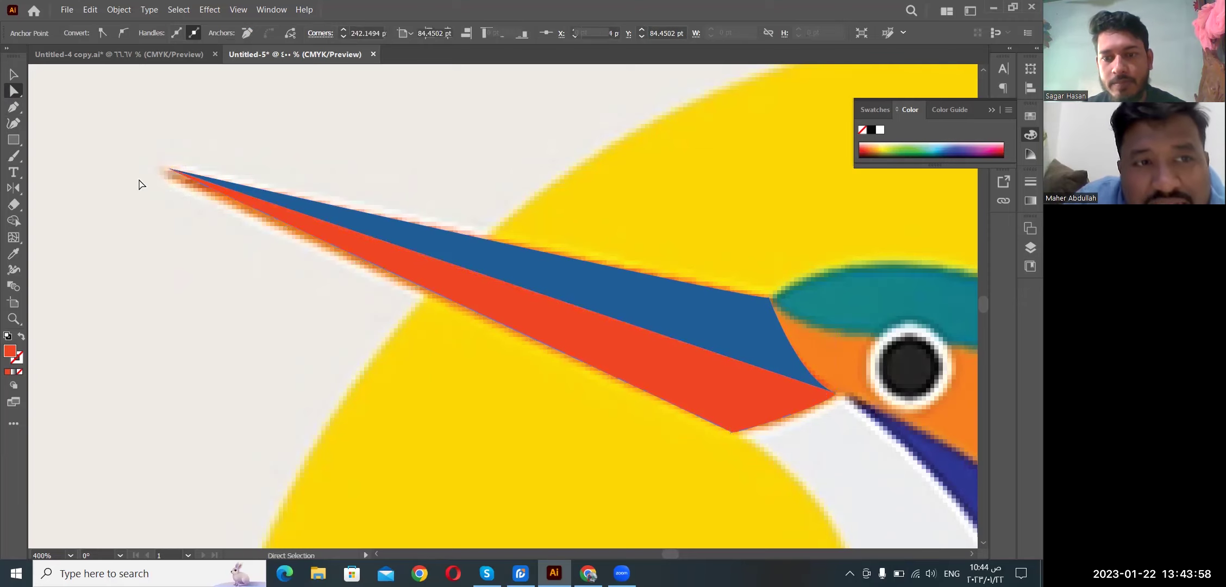
# Step: Select the blue and red beak halves, Group them, and nudge the group into place
pyautogui.click(21, 80)
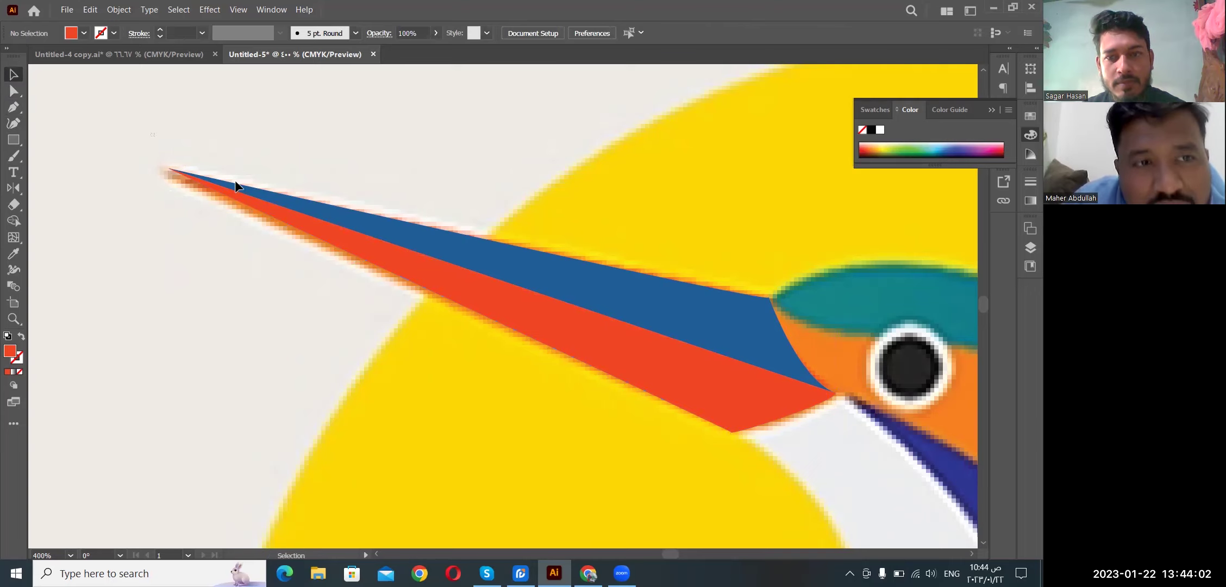
pyautogui.moveTo(252, 243); pyautogui.dragTo(251, 243)
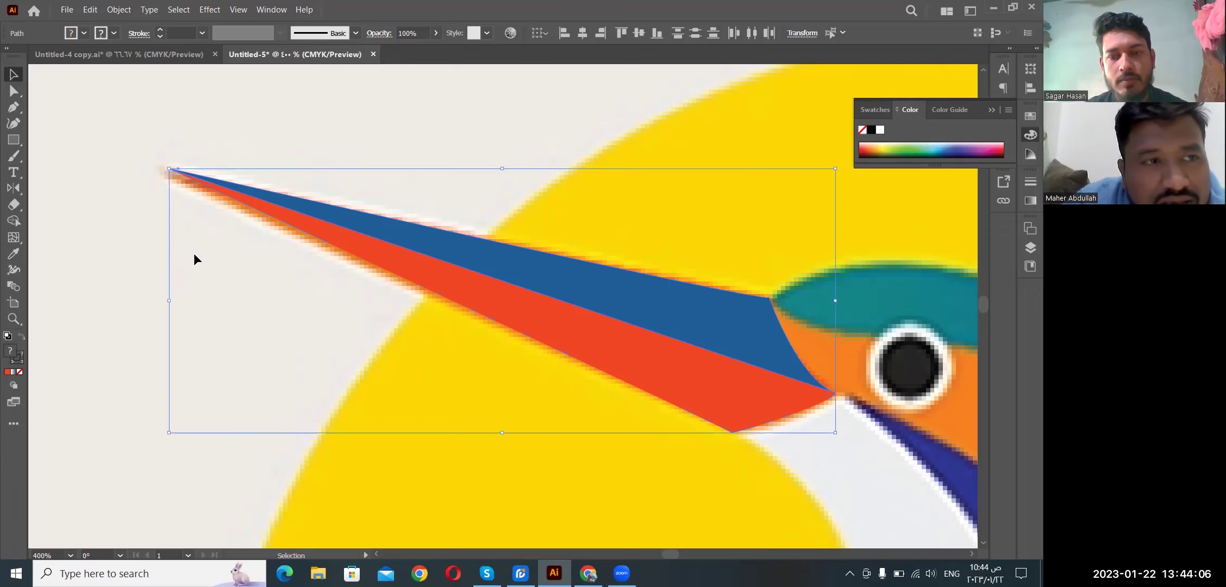
pyautogui.rightClick(259, 256)
pyautogui.press('Down')
pyautogui.press('Down')
pyautogui.press('Up')
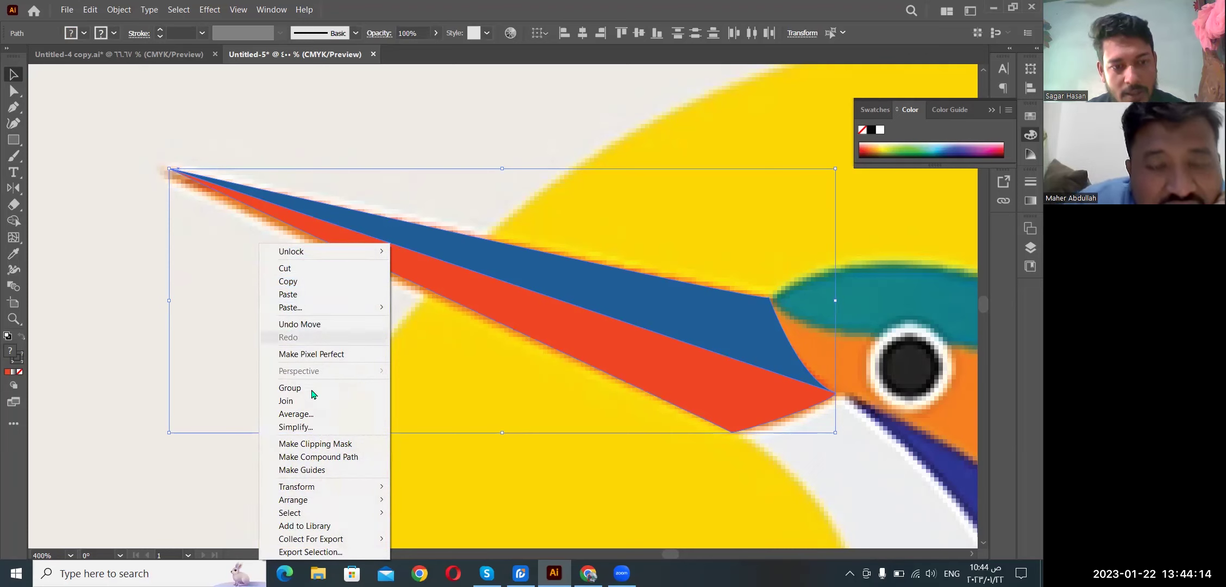
pyautogui.click(330, 389)
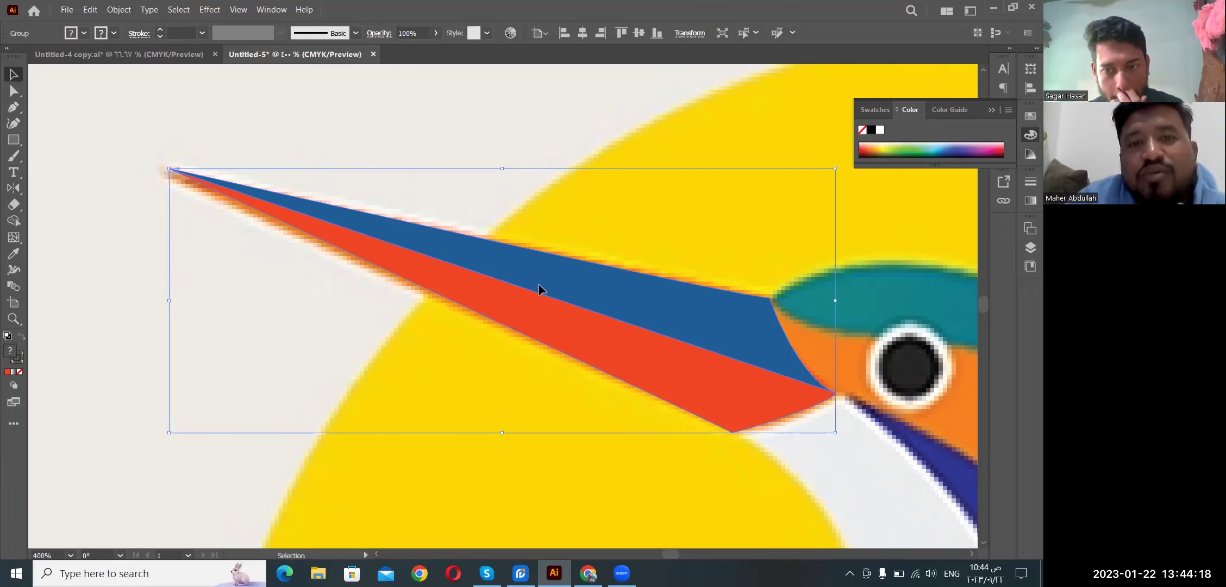
pyautogui.moveTo(502, 249)
pyautogui.mouseDown()
pyautogui.moveTo(538, 301)
pyautogui.moveTo(541, 283)
pyautogui.mouseUp()
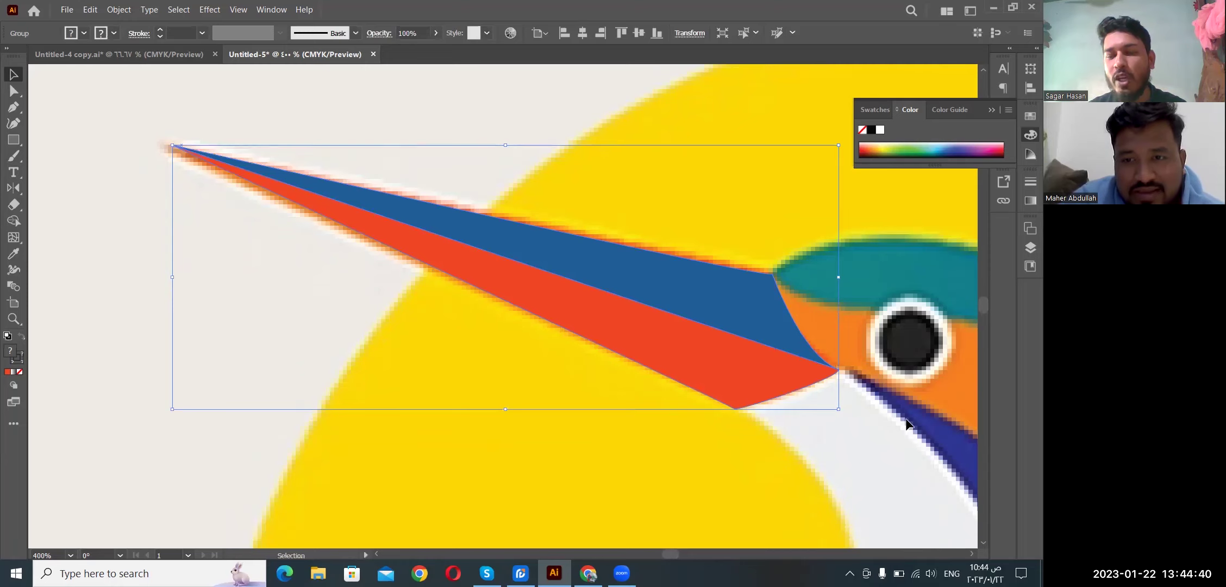
pyautogui.scroll(-1, 906, 423)
pyautogui.scroll(-1, 895, 413)
# Step: Clear the selection and zoom out three steps from the beak
pyautogui.press('a')
pyautogui.moveTo(832, 394); pyautogui.dragTo(842, 401)
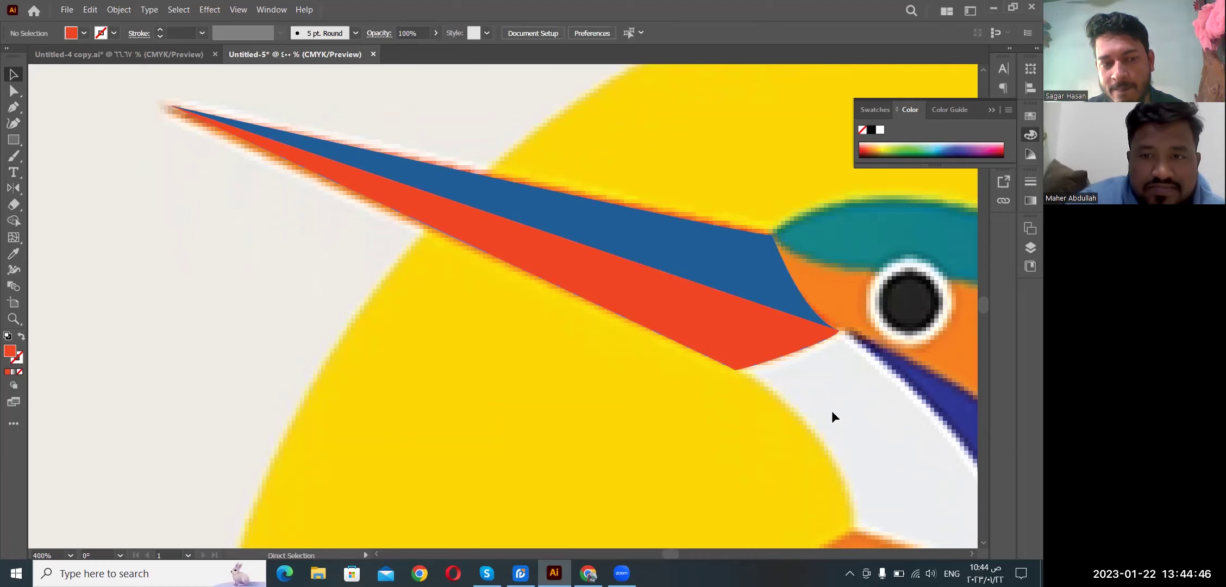
pyautogui.hotkey('ctrl', '-')
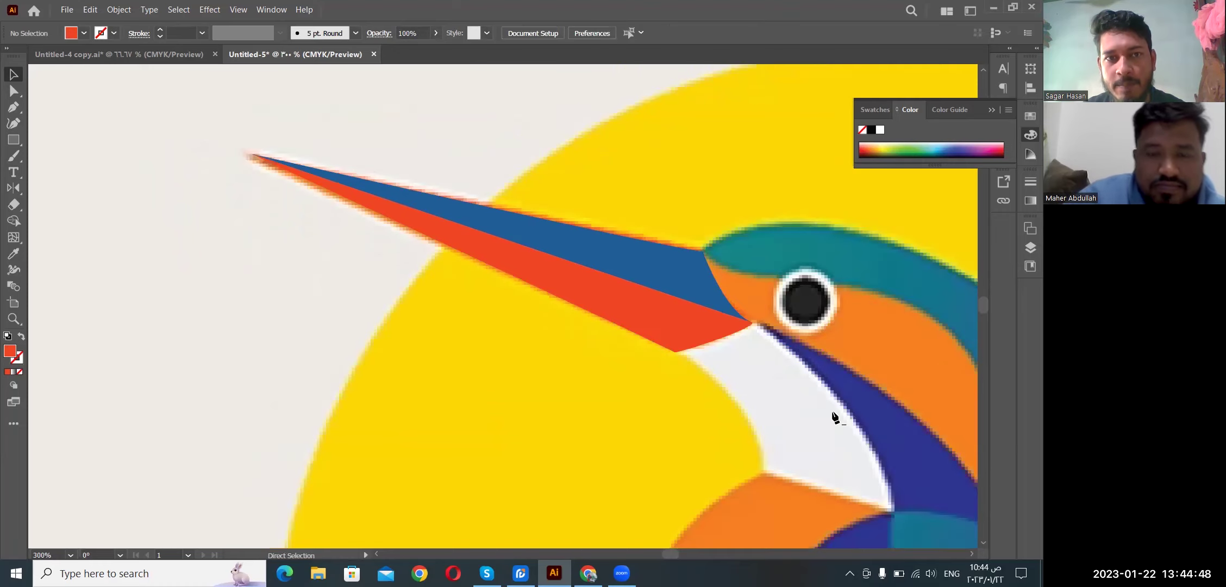
pyautogui.hotkey('ctrl', '-')
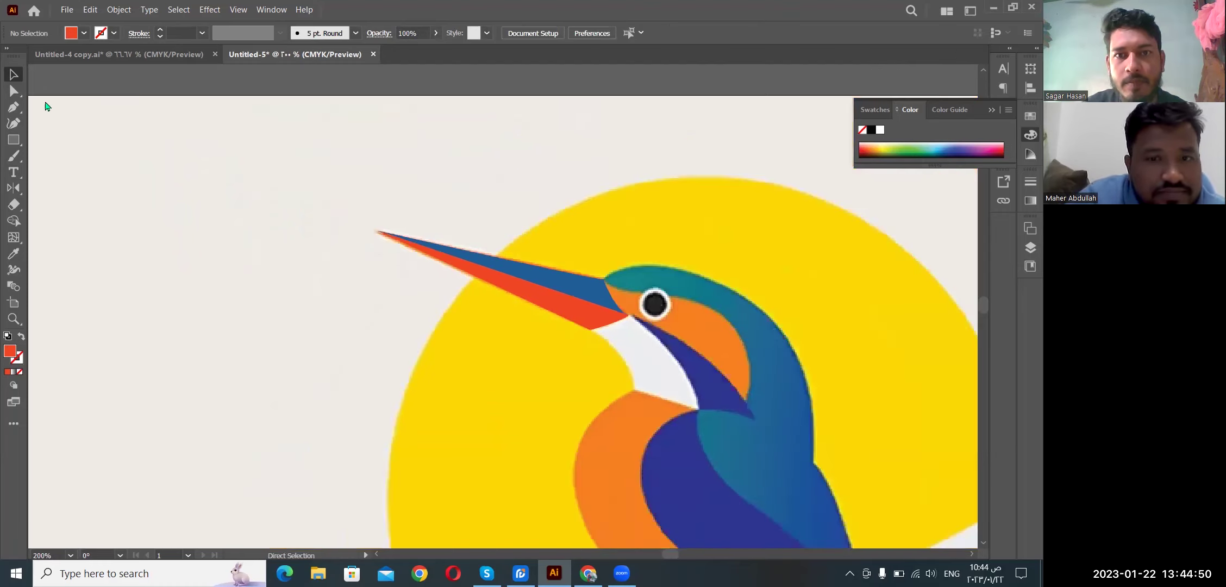
pyautogui.hotkey('ctrl', '-')
pyautogui.hotkey('ctrl', '-')
pyautogui.hotkey('ctrl', '-')
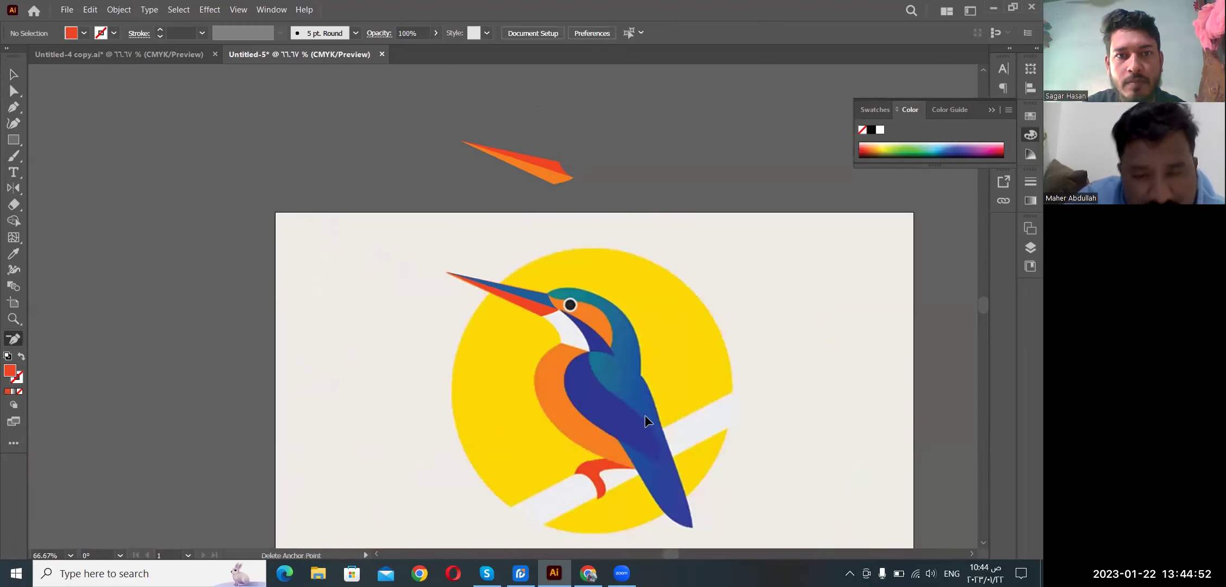
pyautogui.press('v')
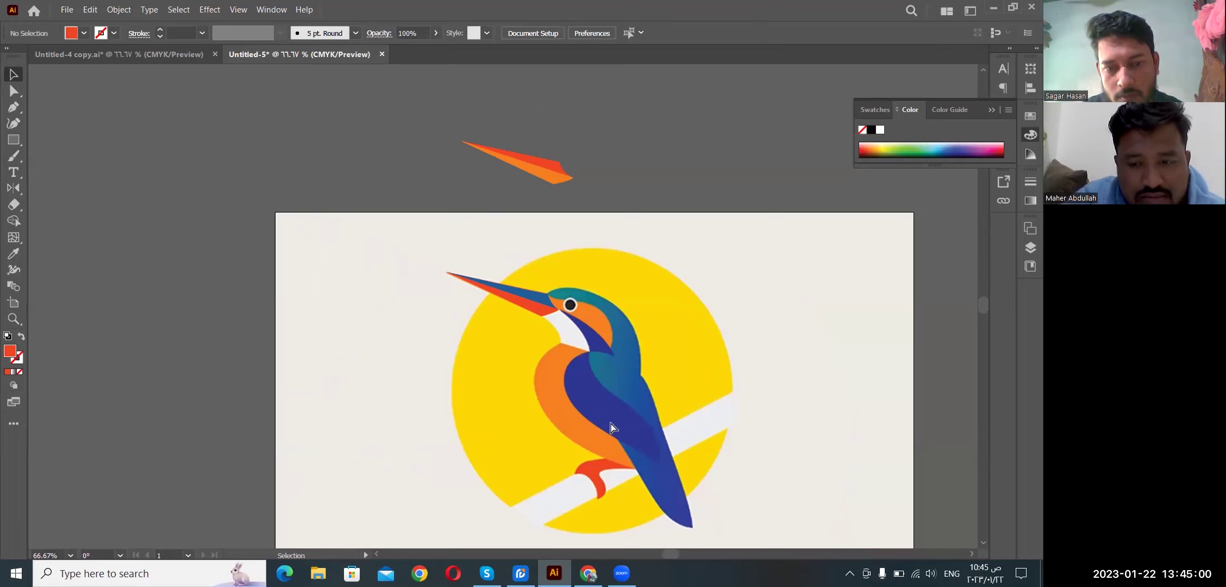
# Step: Scroll the canvas right and down to reposition the kingfisher in view
pyautogui.hscroll(1, 611, 428)
pyautogui.hscroll(1, 610, 428)
pyautogui.hscroll(1, 606, 428)
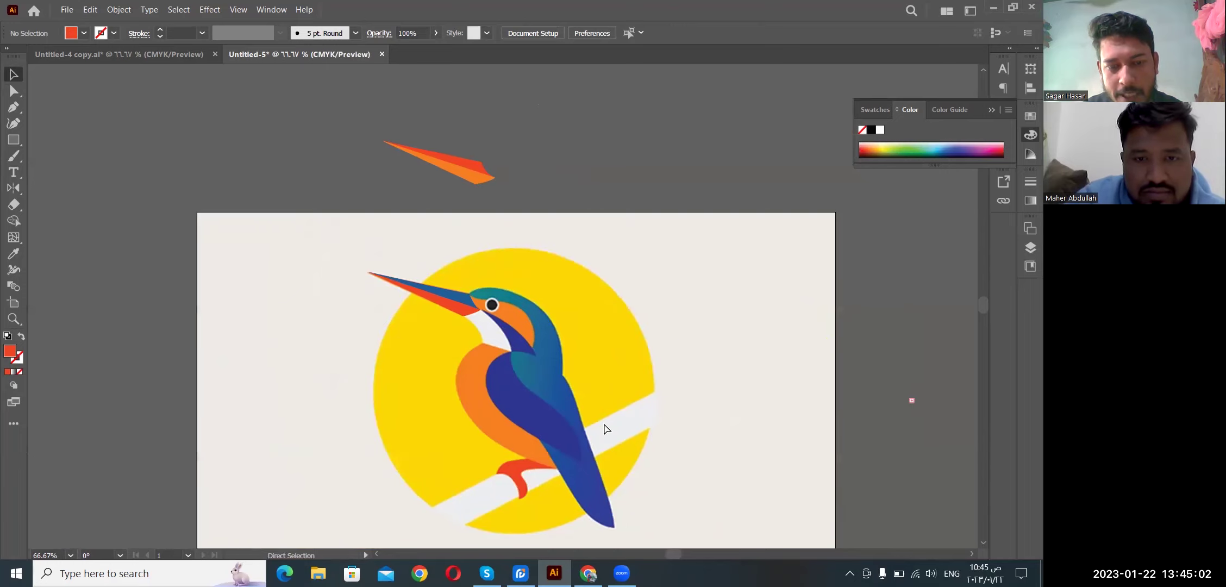
pyautogui.hscroll(1, 604, 429)
pyautogui.hscroll(2, 602, 430)
pyautogui.scroll(-1, 601, 430)
pyautogui.scroll(-1, 602, 430)
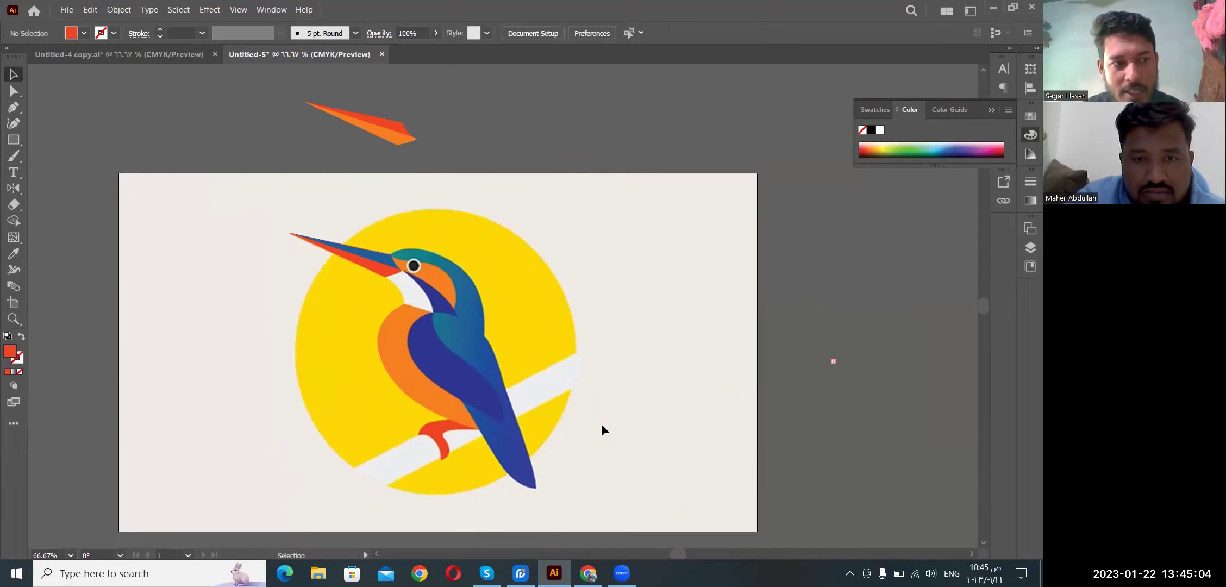
pyautogui.scroll(-2, 603, 431)
pyautogui.scroll(-1, 606, 428)
pyautogui.scroll(1, 606, 428)
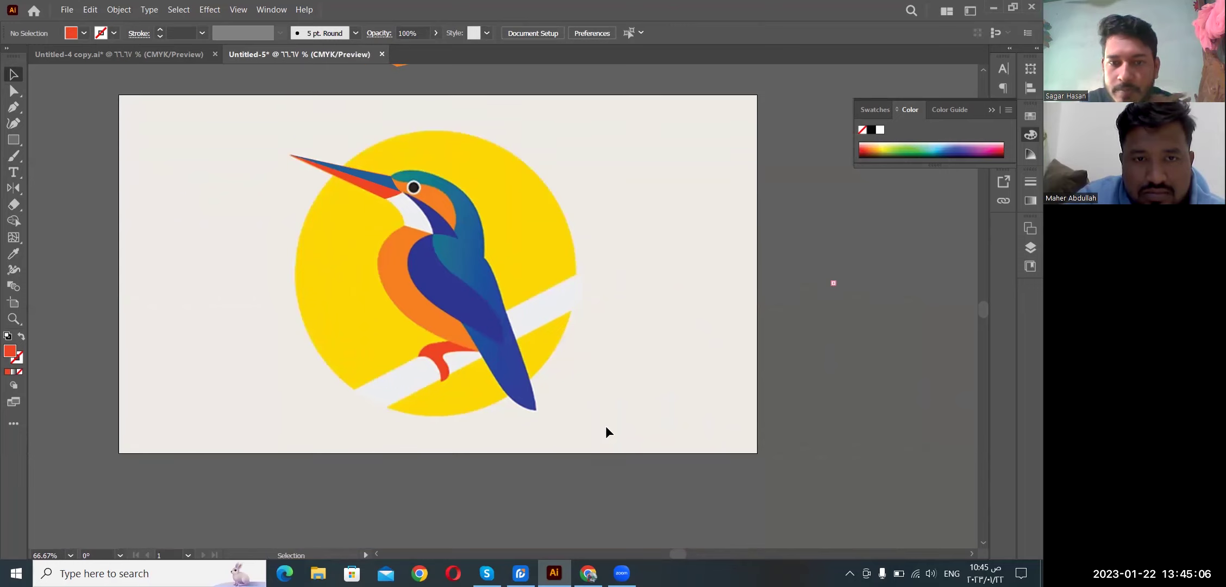
pyautogui.scroll(1, 248, 366)
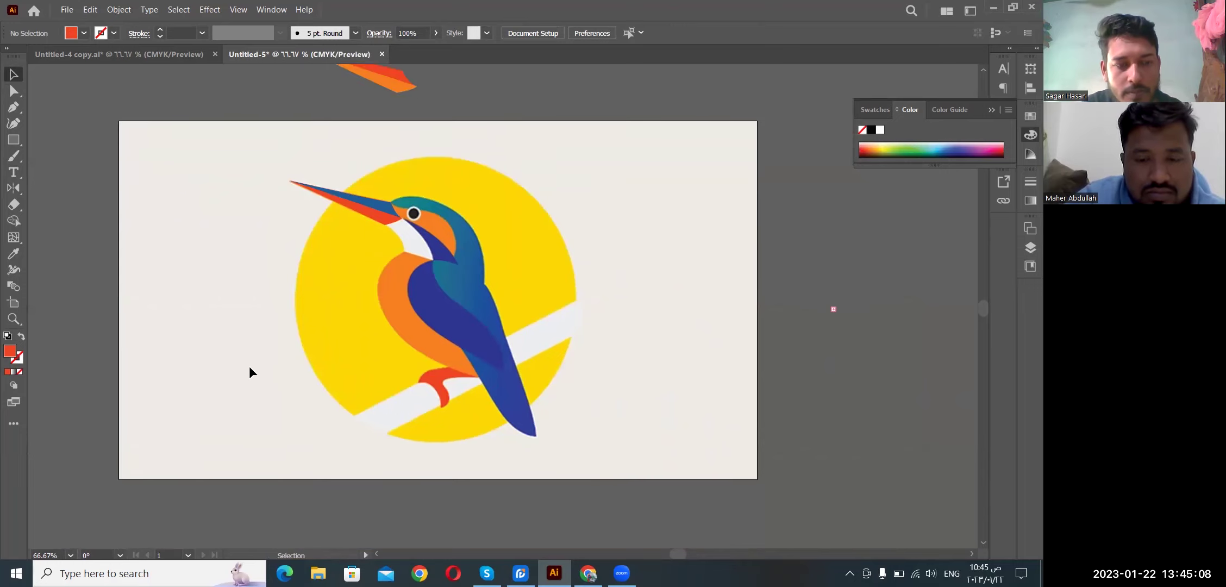
pyautogui.scroll(1, 249, 366)
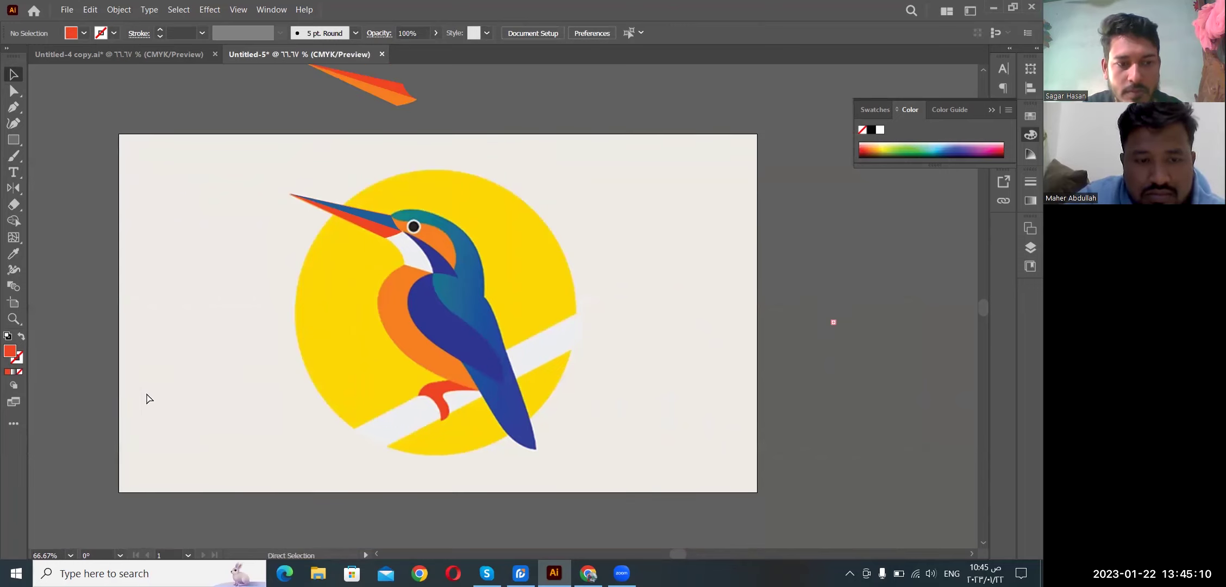
pyautogui.press('v')
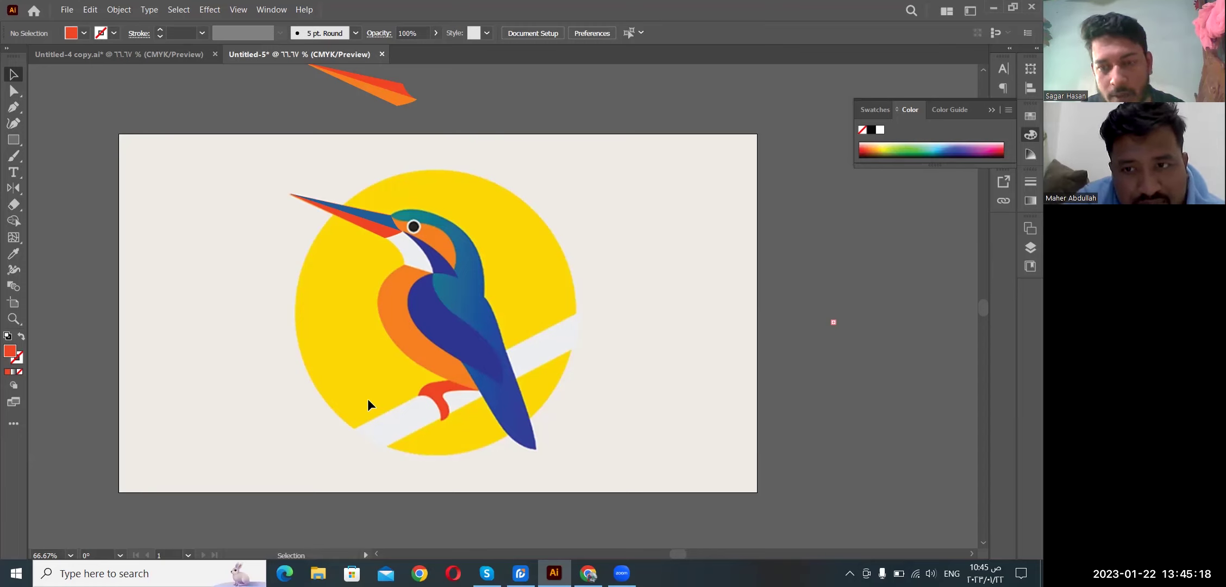
# Step: Pan the artboard slightly right with the Hand tool and zoom to 100%
pyautogui.press('space')
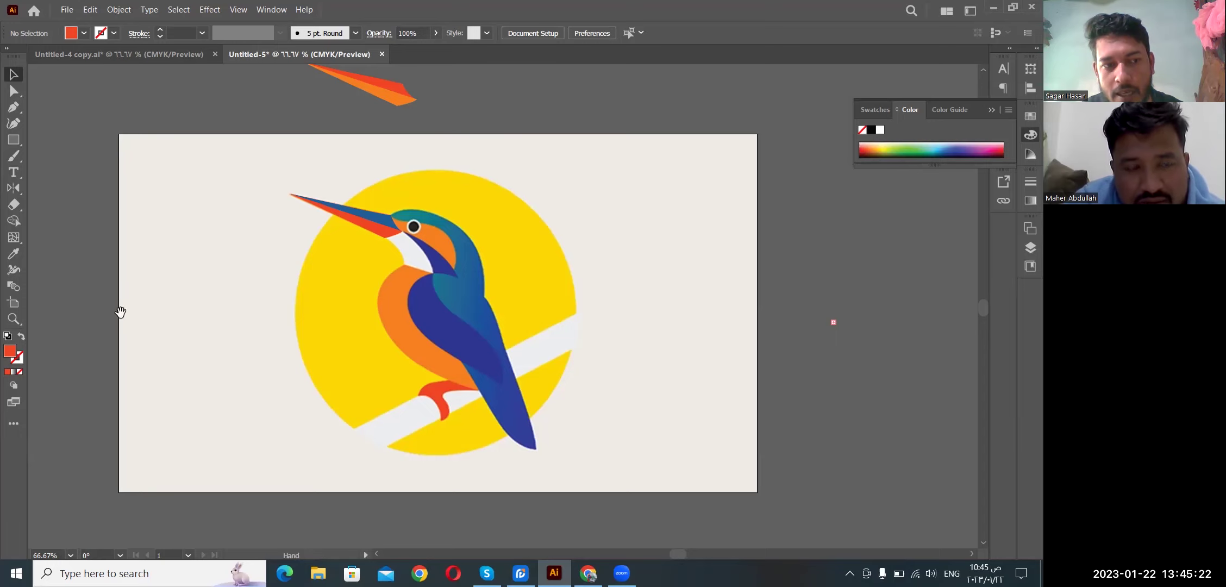
pyautogui.scroll(-1, 185, 334)
pyautogui.scroll(2, 185, 334)
pyautogui.scroll(-1, 186, 333)
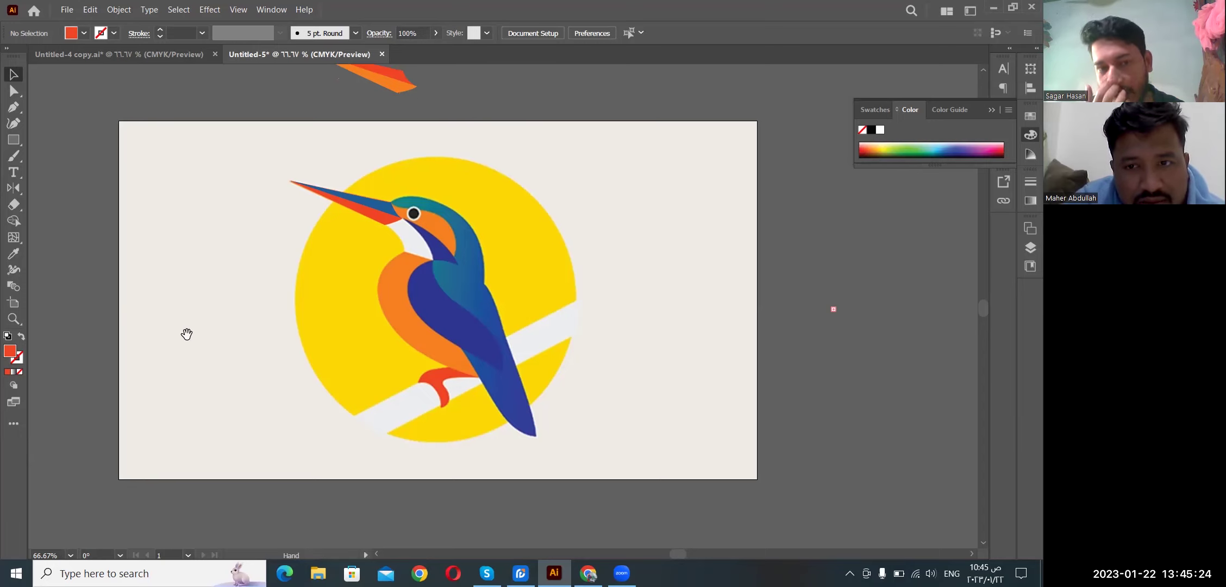
pyautogui.scroll(-1, 187, 332)
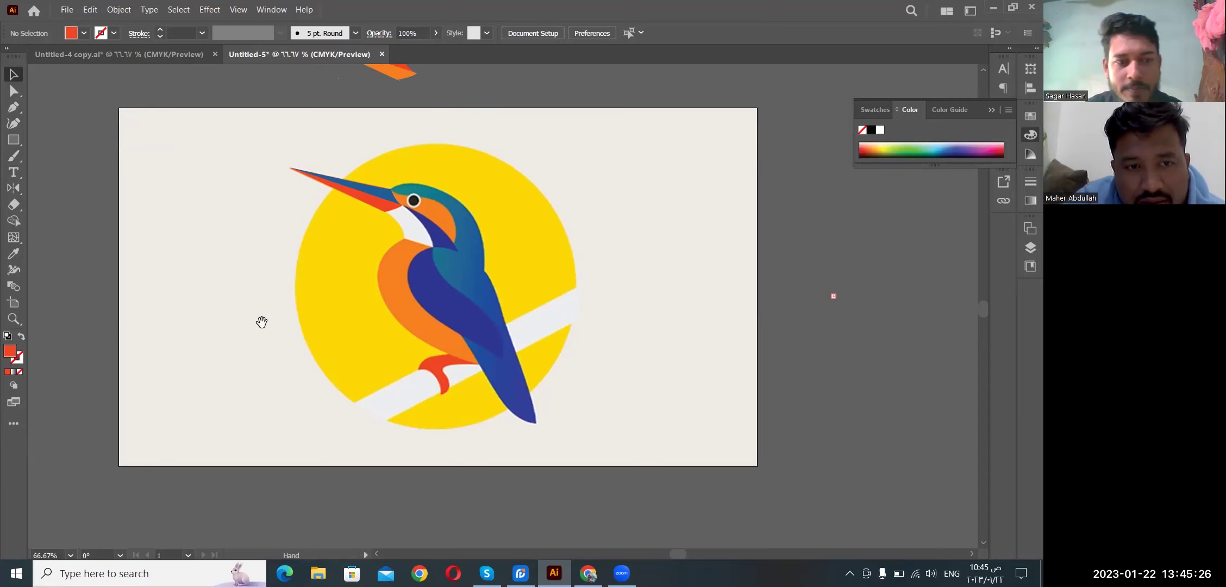
pyautogui.moveTo(308, 307)
pyautogui.mouseDown()
pyautogui.moveTo(351, 312)
pyautogui.moveTo(334, 333)
pyautogui.moveTo(391, 316)
pyautogui.moveTo(404, 326)
pyautogui.mouseUp()
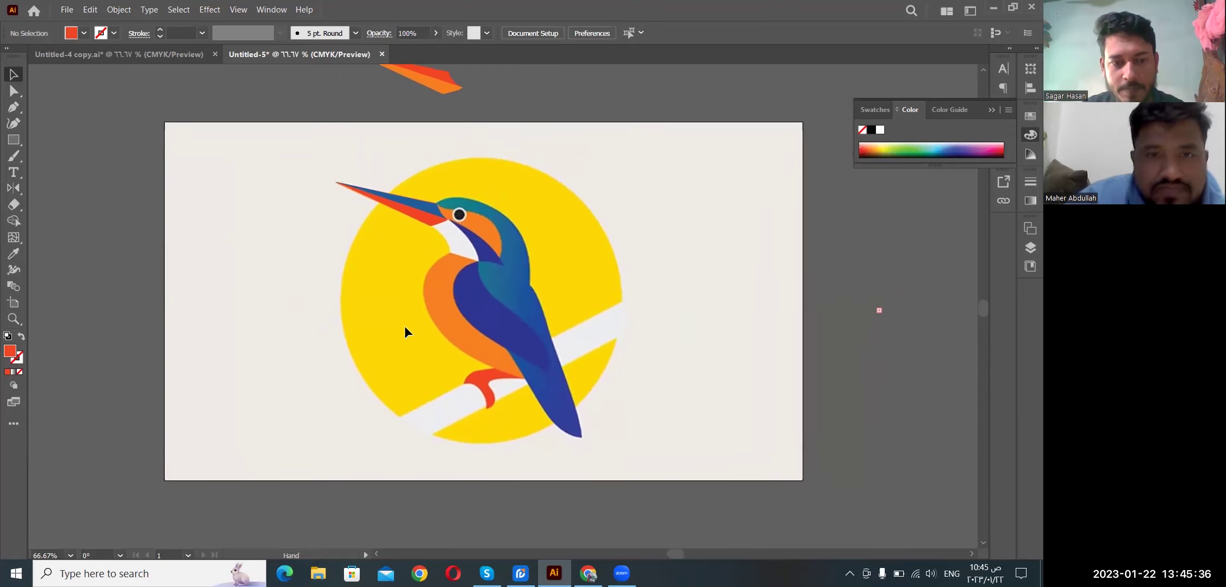
pyautogui.scroll(1, 404, 334)
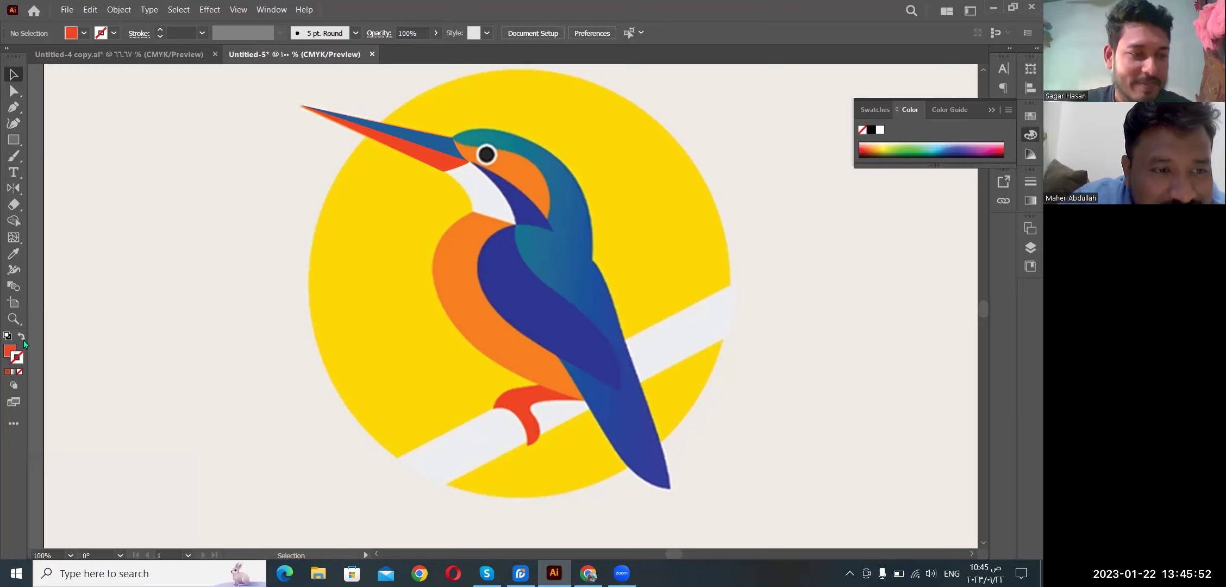
# Step: Swap fill and stroke so the fill is none and the stroke is active
pyautogui.click(21, 337)
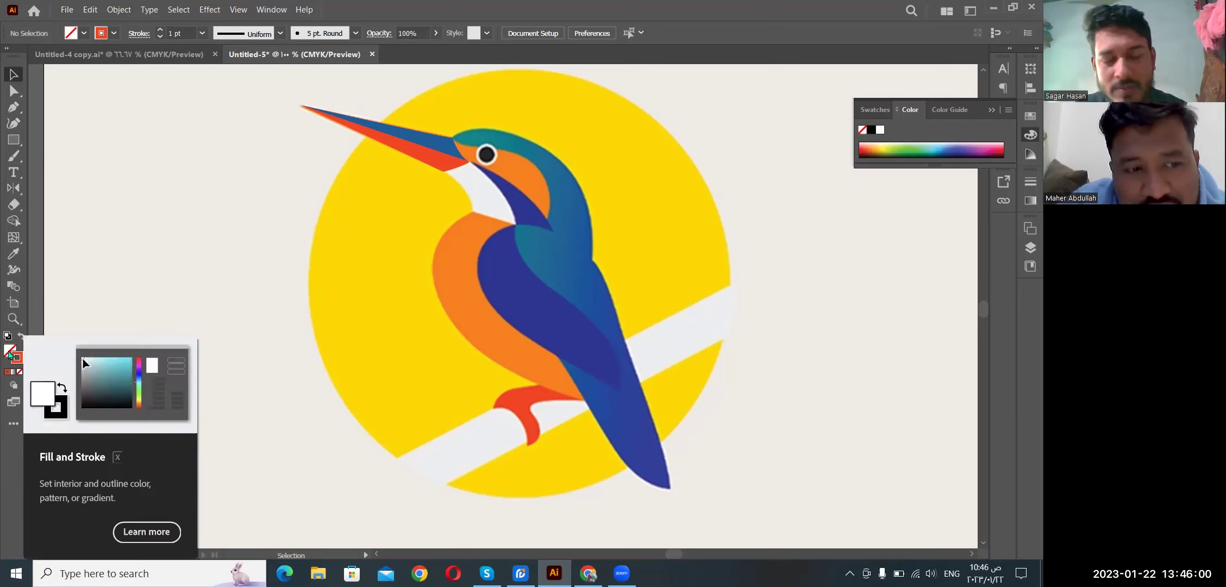
pyautogui.click(16, 358)
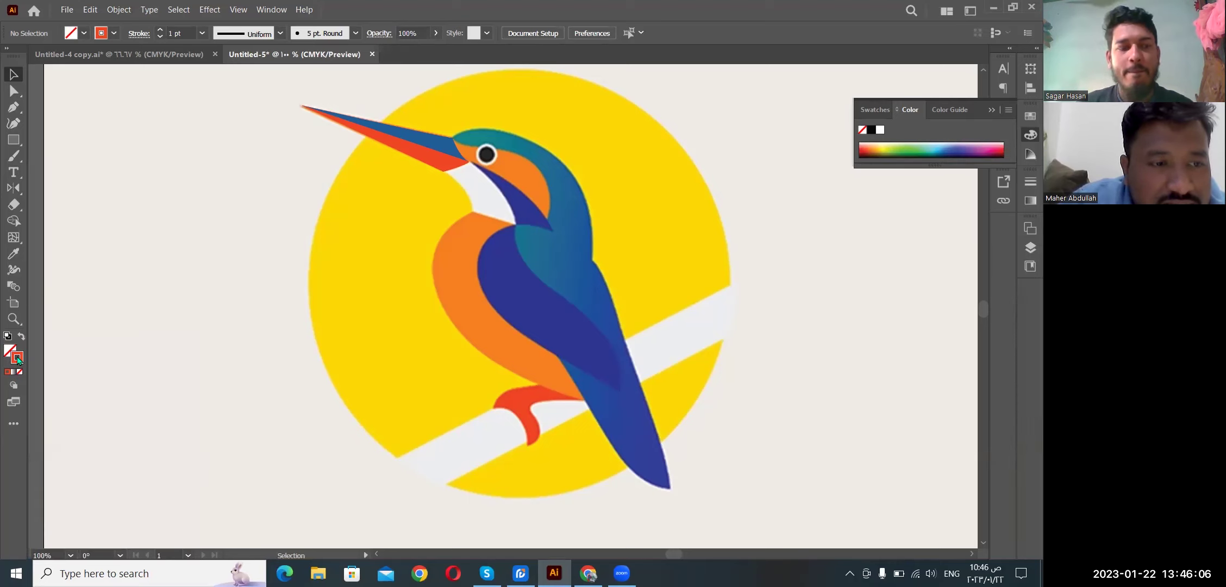
pyautogui.doubleClick(16, 359)
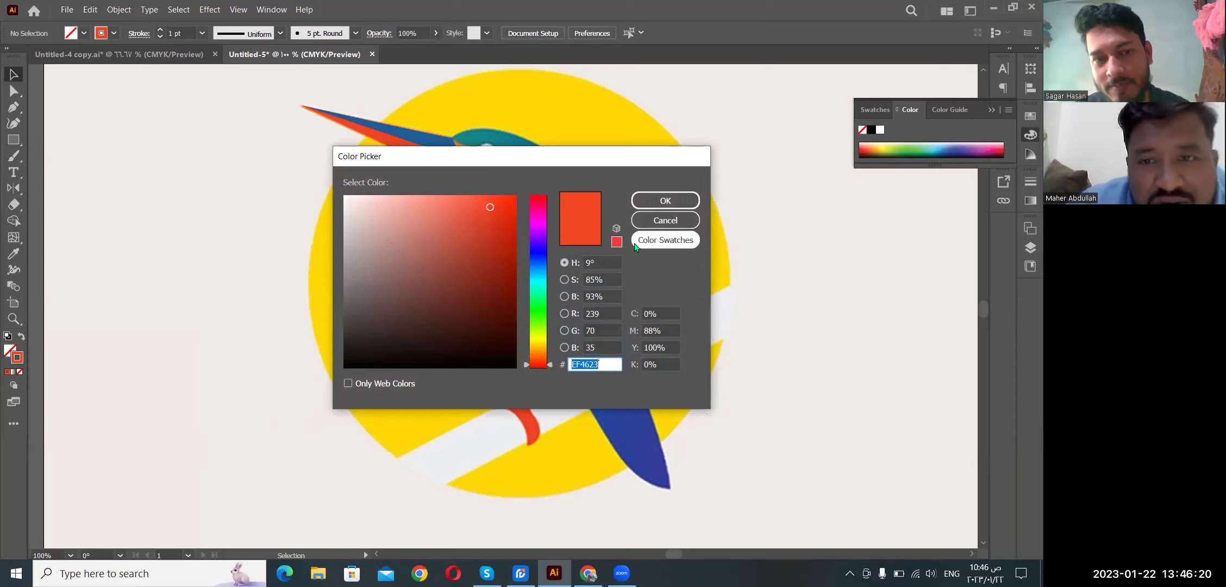
pyautogui.click(652, 227)
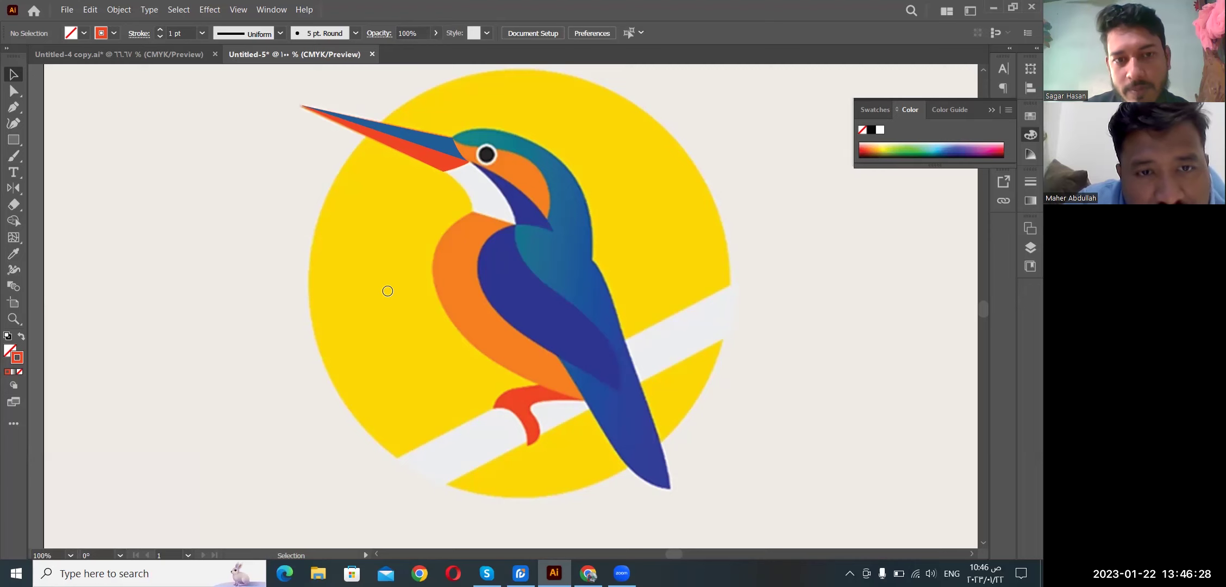
# Step: Set the stroke to a near-white colour in the Color Picker
pyautogui.doubleClick(17, 357)
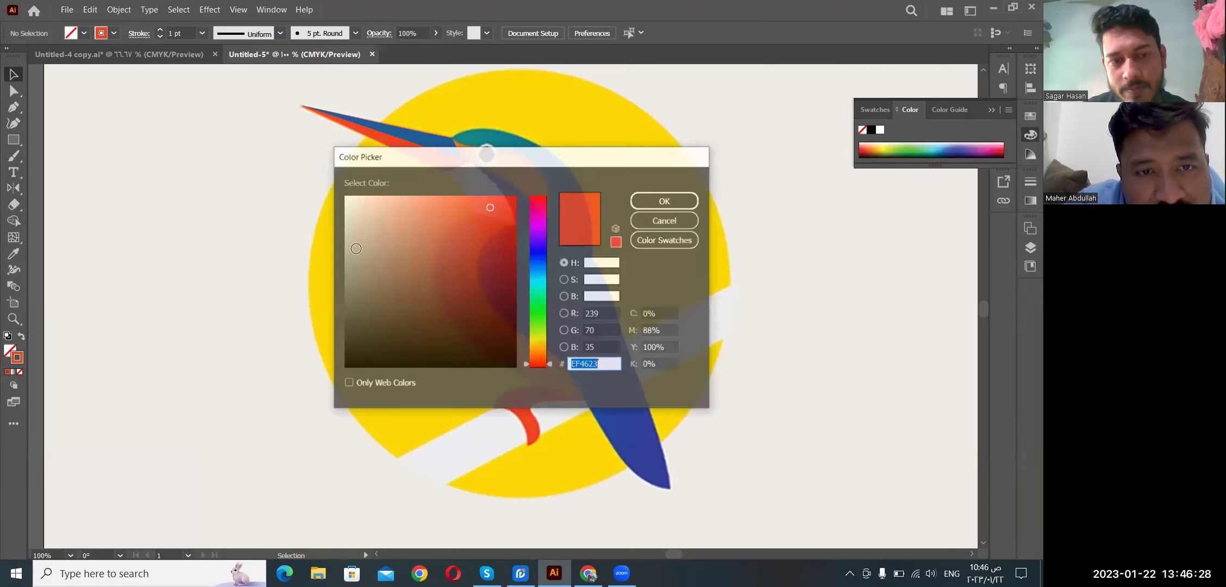
pyautogui.click(346, 215)
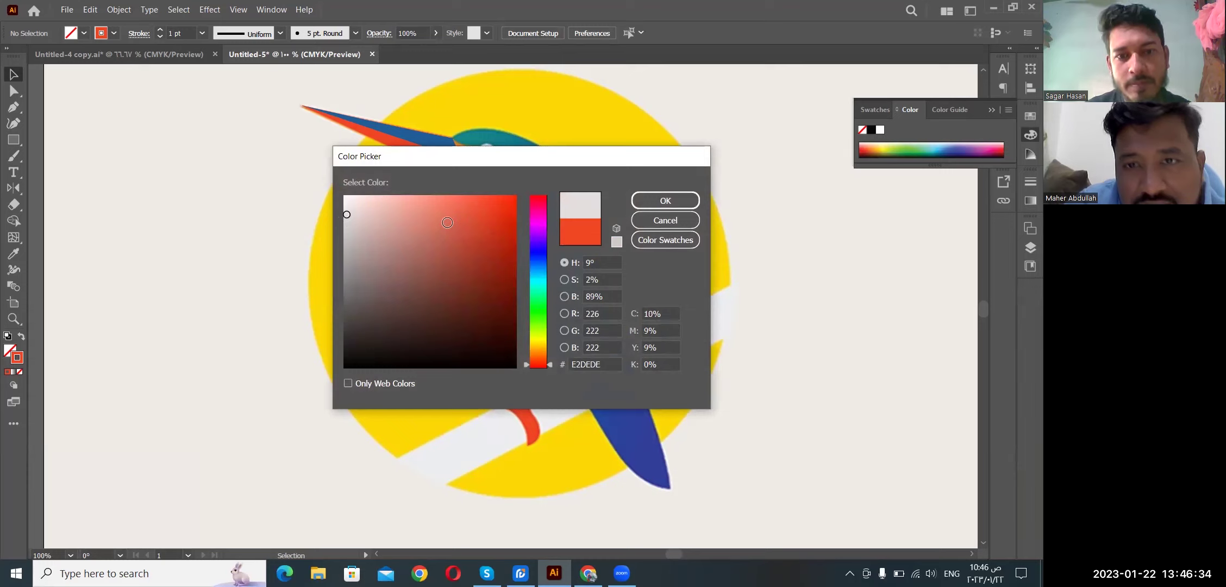
pyautogui.click(344, 221)
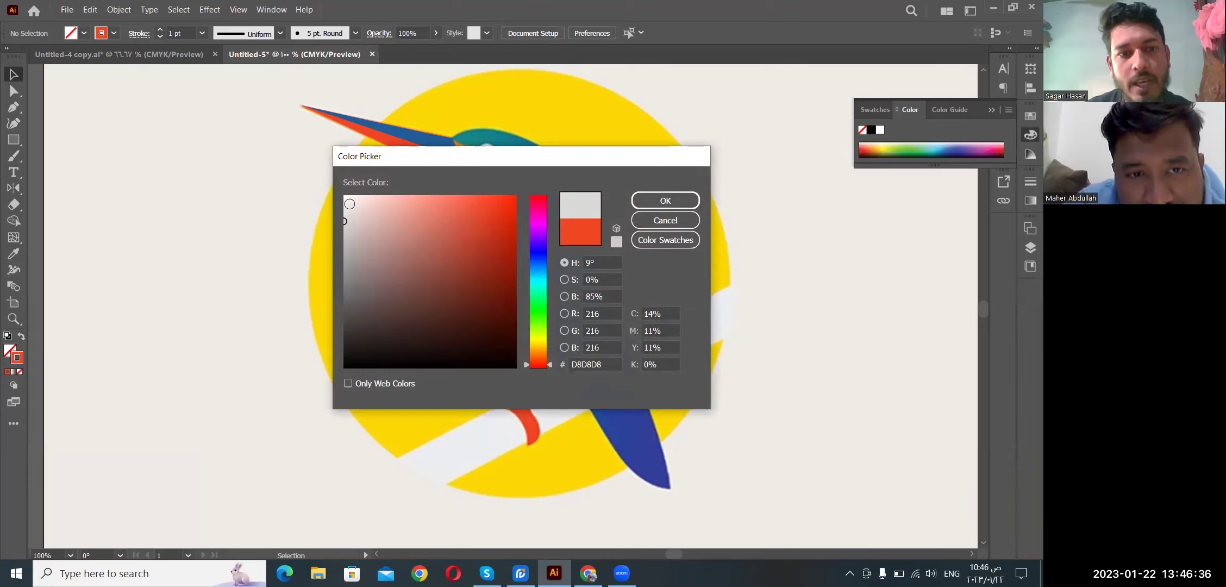
pyautogui.click(345, 198)
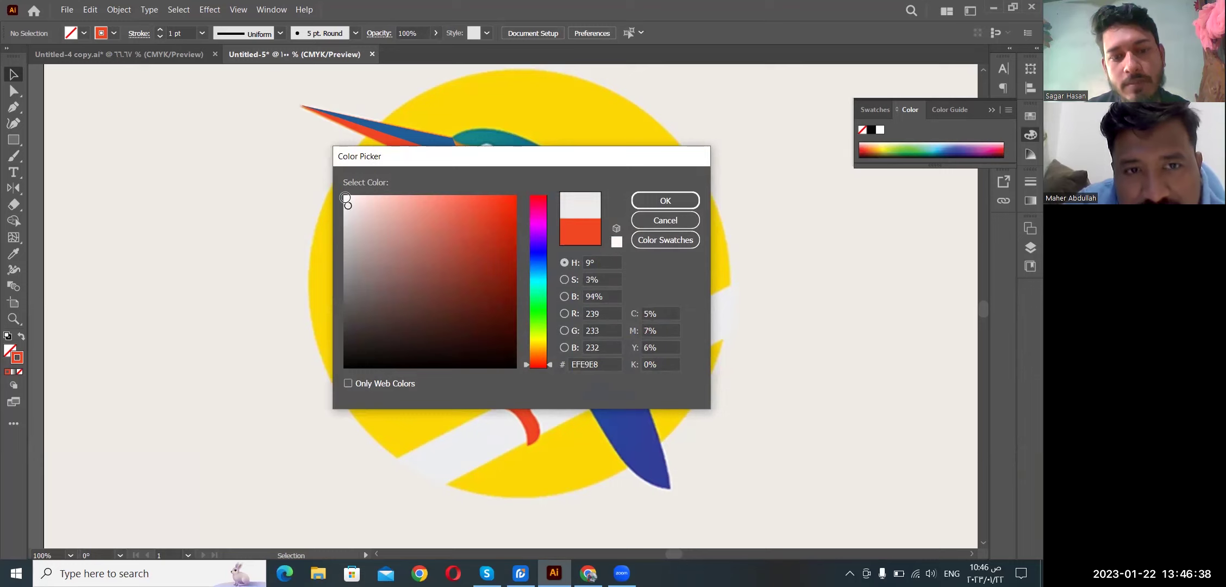
pyautogui.click(345, 199)
pyautogui.click(345, 198)
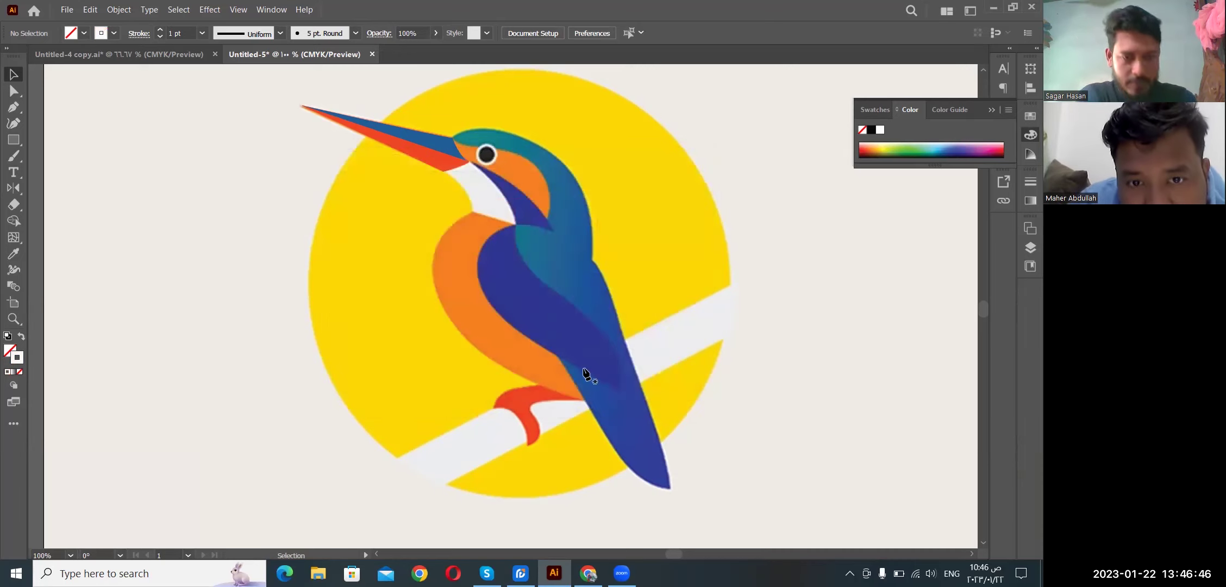
# Step: Start a Pen path at the bird's neck and shape its first curved segment
pyautogui.press('p')
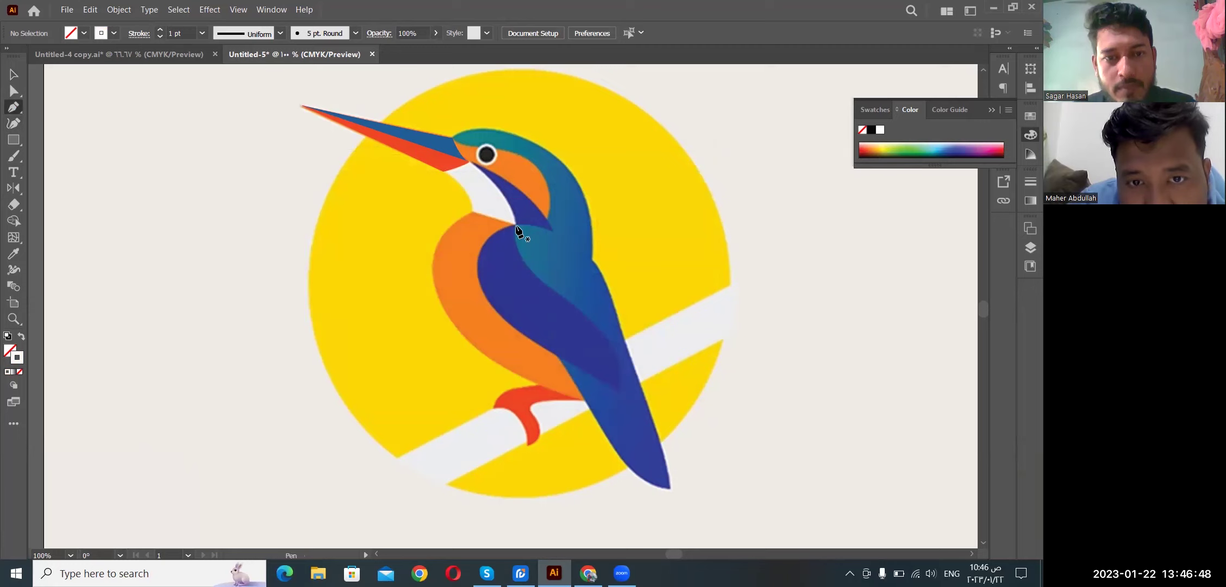
pyautogui.click(516, 227)
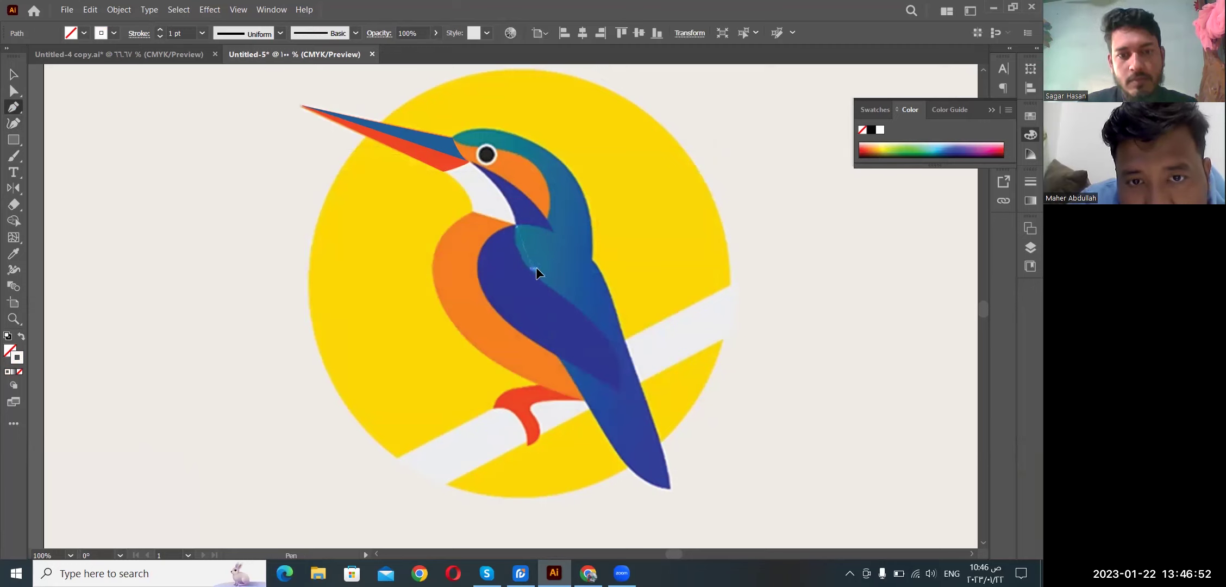
pyautogui.moveTo(558, 263)
pyautogui.mouseDown()
pyautogui.moveTo(606, 289)
pyautogui.moveTo(559, 271)
pyautogui.mouseUp()
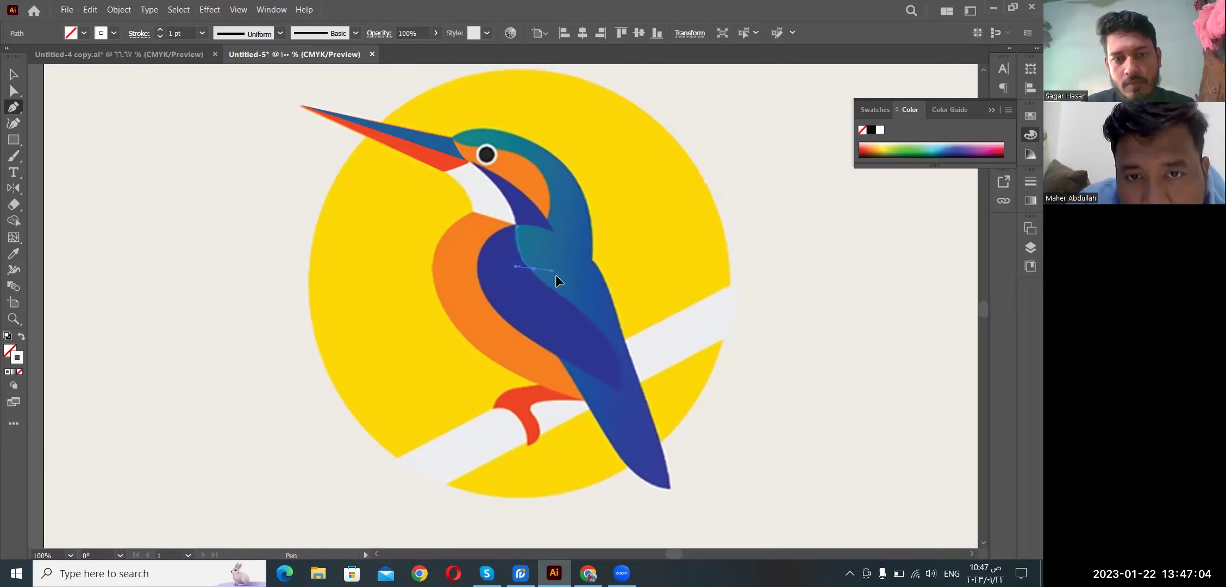
pyautogui.moveTo(525, 280); pyautogui.dragTo(518, 284)
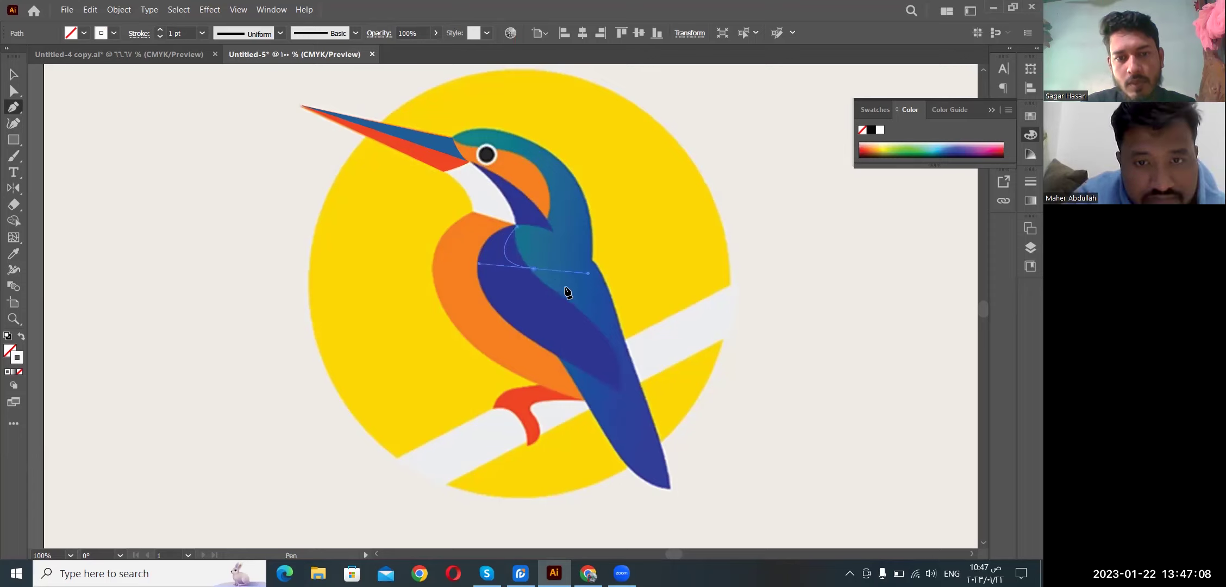
pyautogui.hotkey('ctrl', 'z')
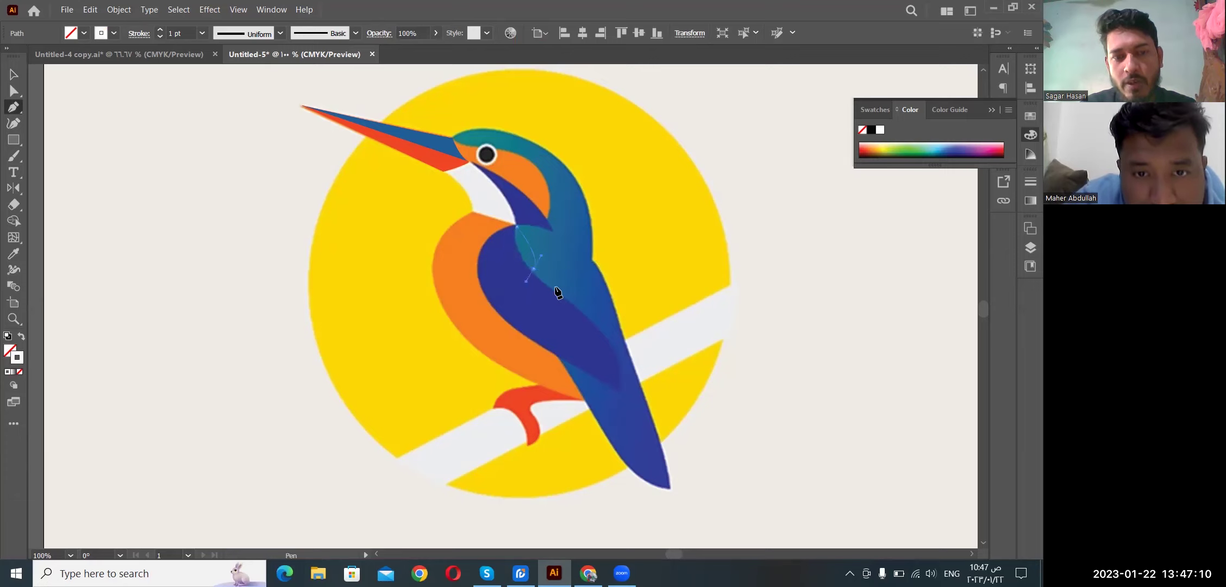
pyautogui.moveTo(559, 294); pyautogui.dragTo(577, 309)
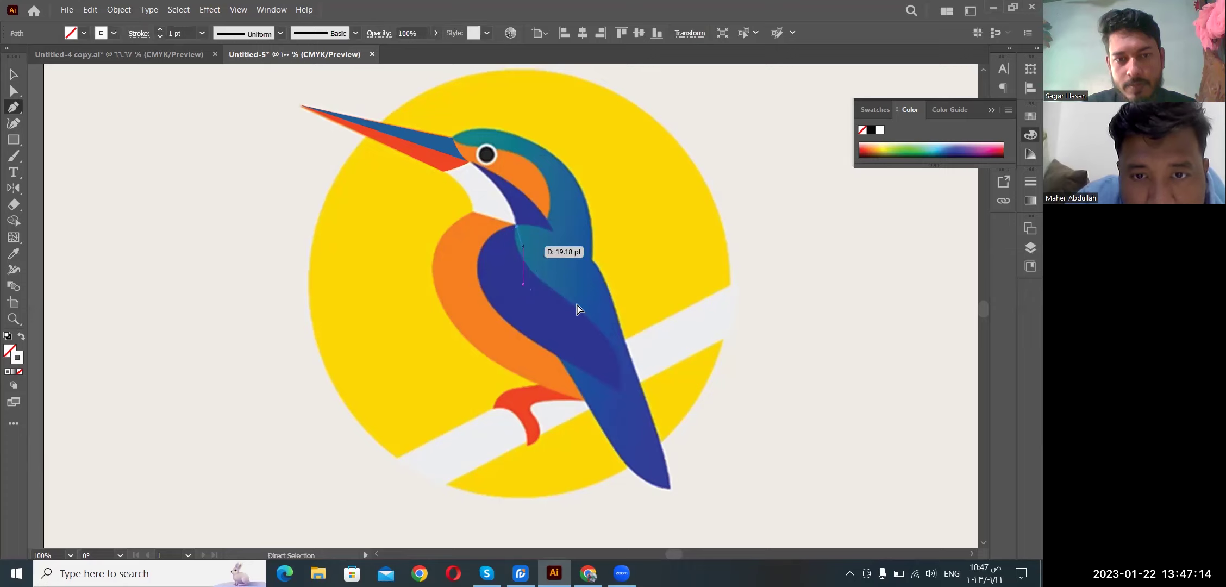
# Step: Add anchors down the wing edge to the branch, then toward the tail
pyautogui.moveTo(577, 305)
pyautogui.mouseDown()
pyautogui.moveTo(636, 322)
pyautogui.moveTo(640, 334)
pyautogui.mouseUp()
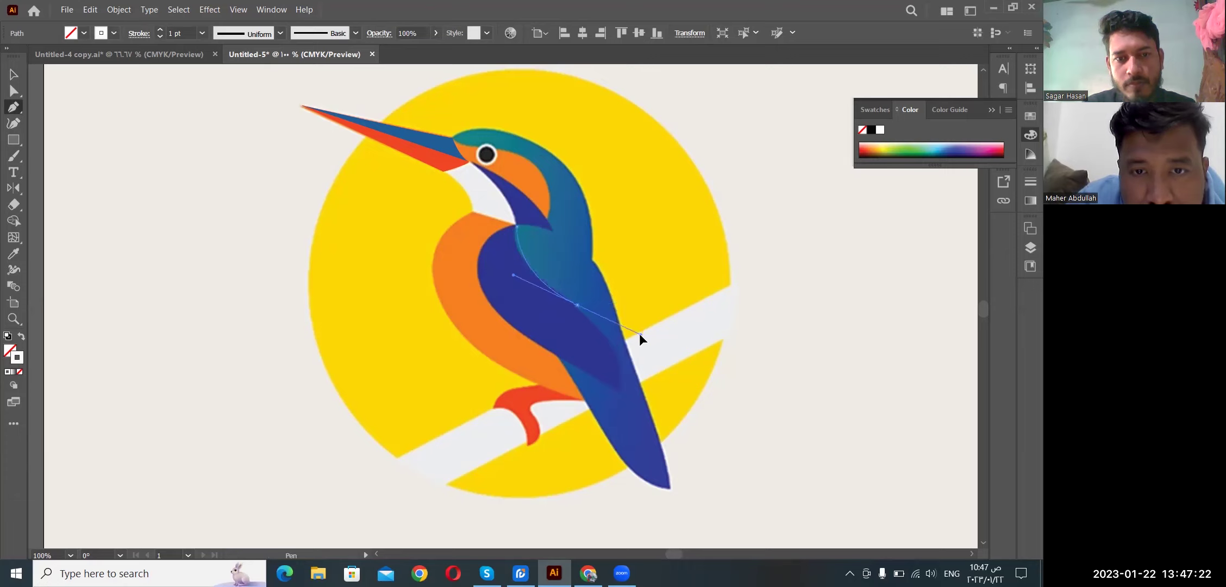
pyautogui.moveTo(639, 333); pyautogui.dragTo(639, 333)
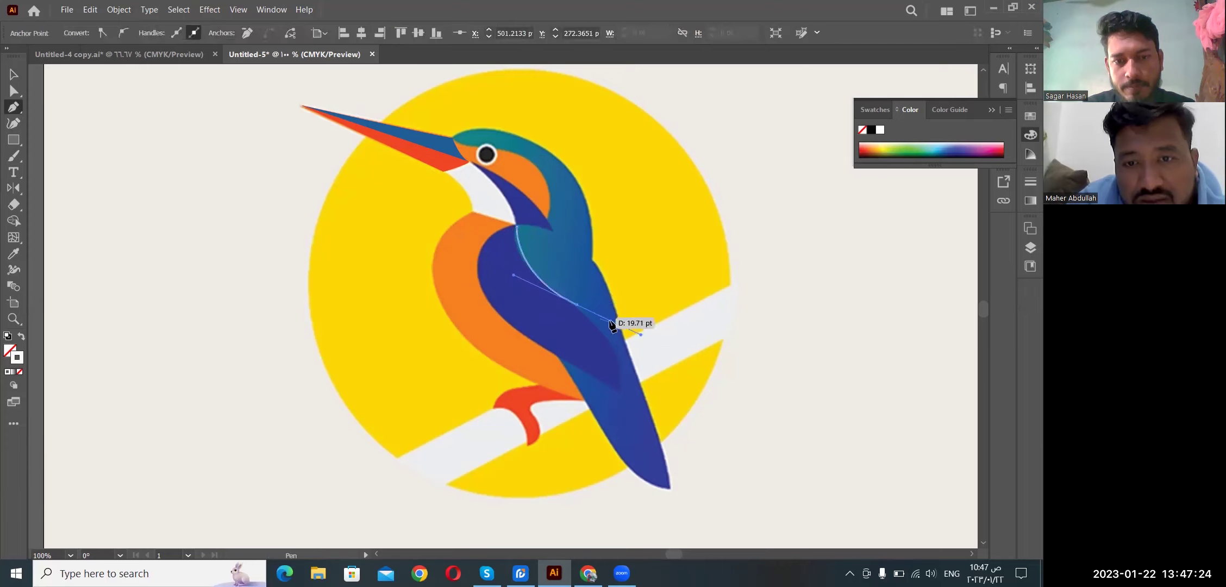
pyautogui.click(580, 308)
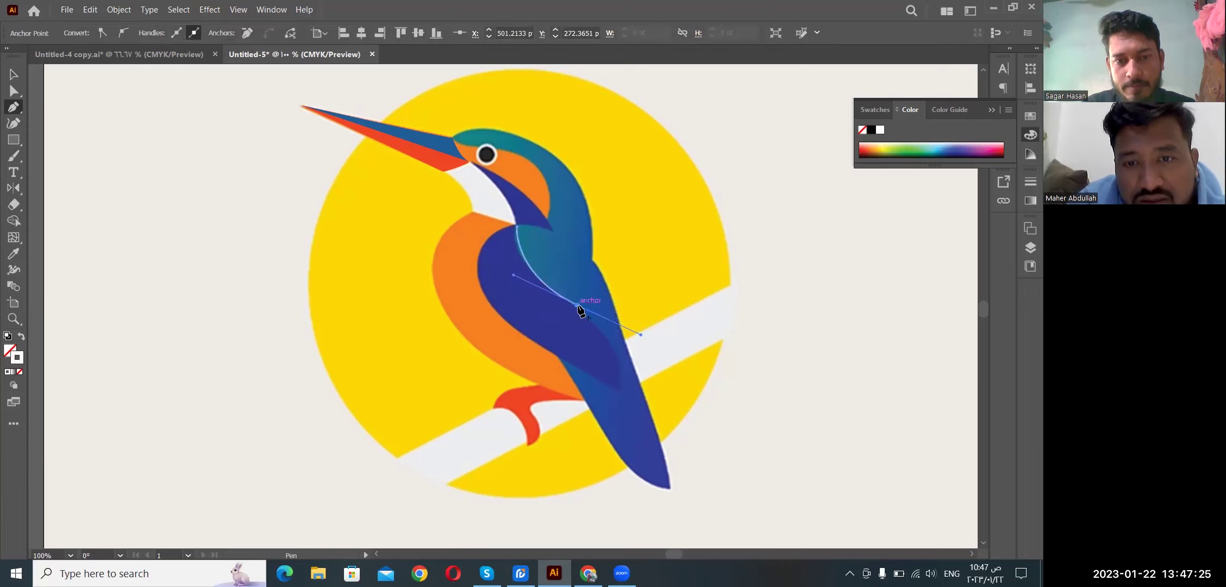
pyautogui.click(618, 350)
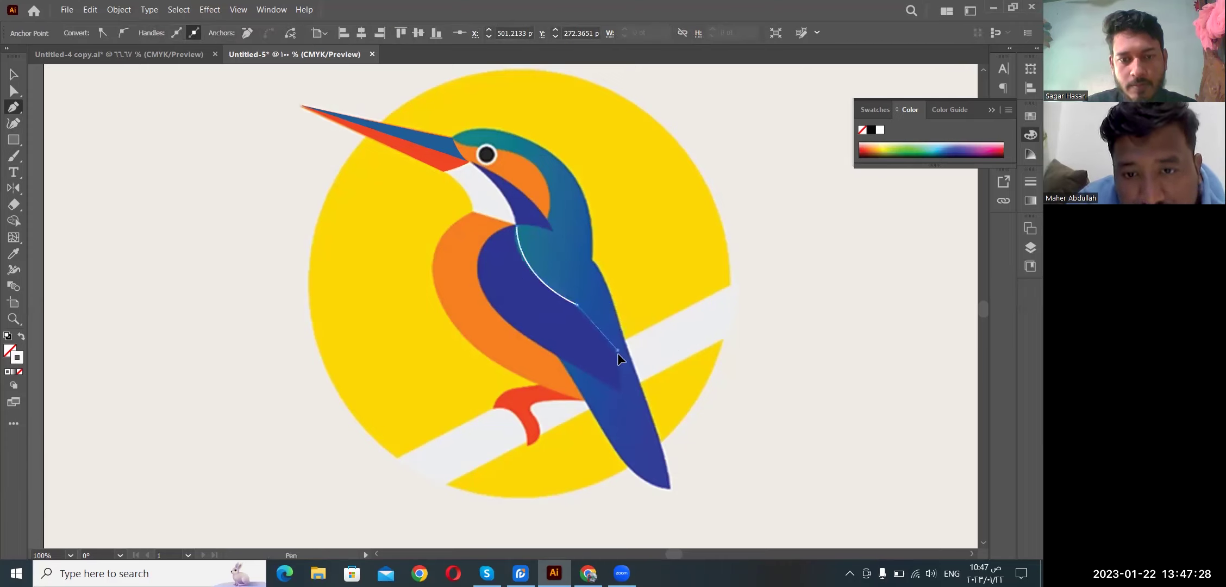
pyautogui.moveTo(620, 359); pyautogui.dragTo(619, 355)
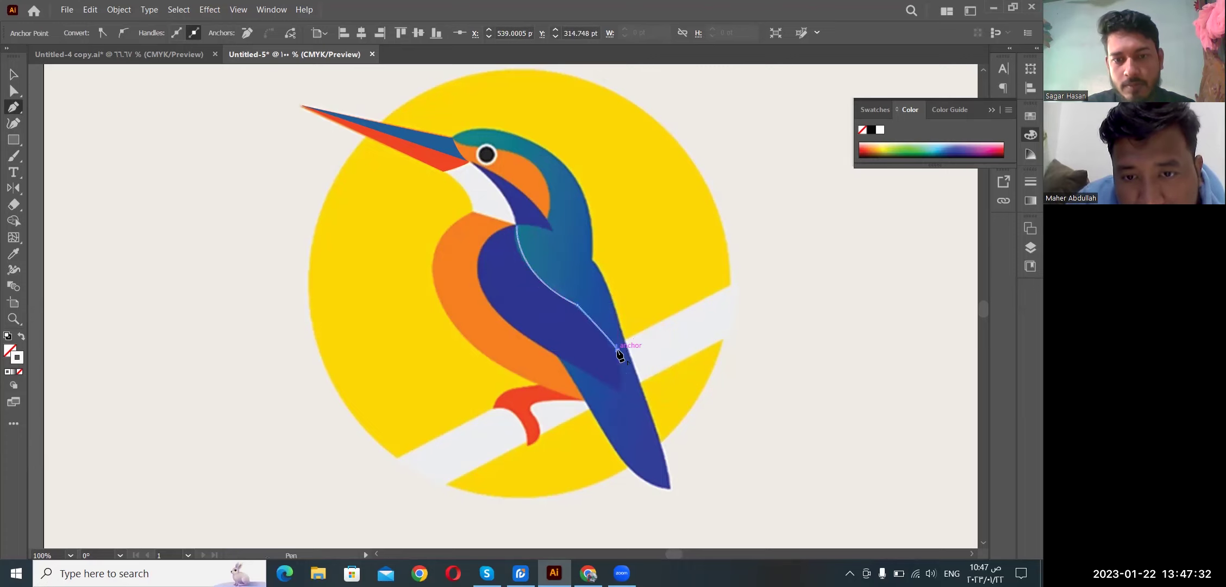
pyautogui.keyDown('ctrl'); pyautogui.click(621, 389); pyautogui.keyUp('ctrl')
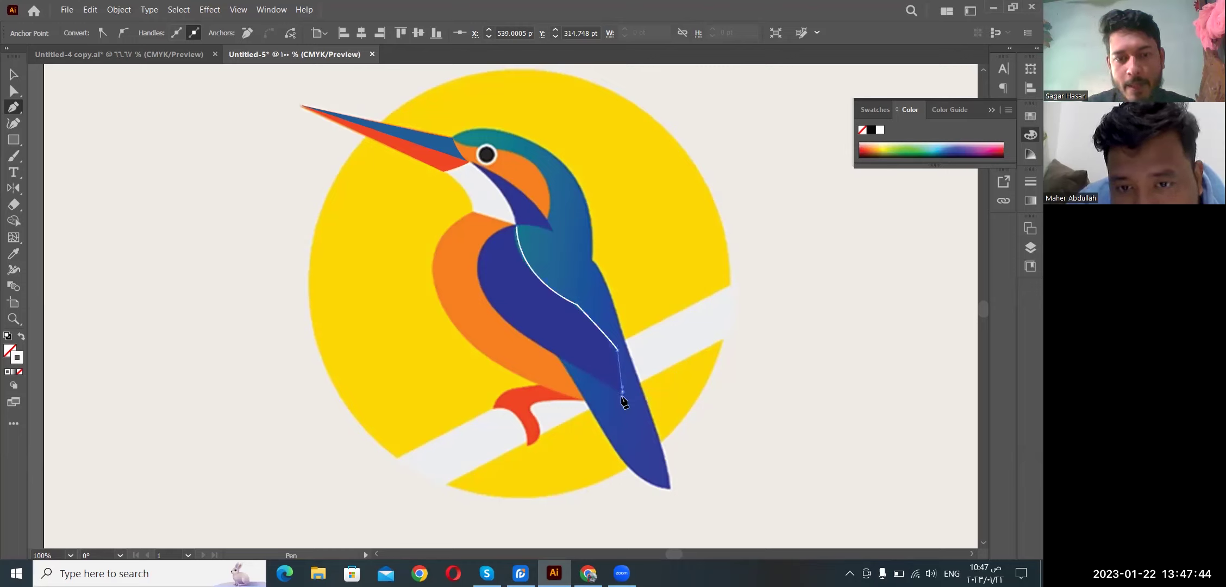
pyautogui.click(622, 391)
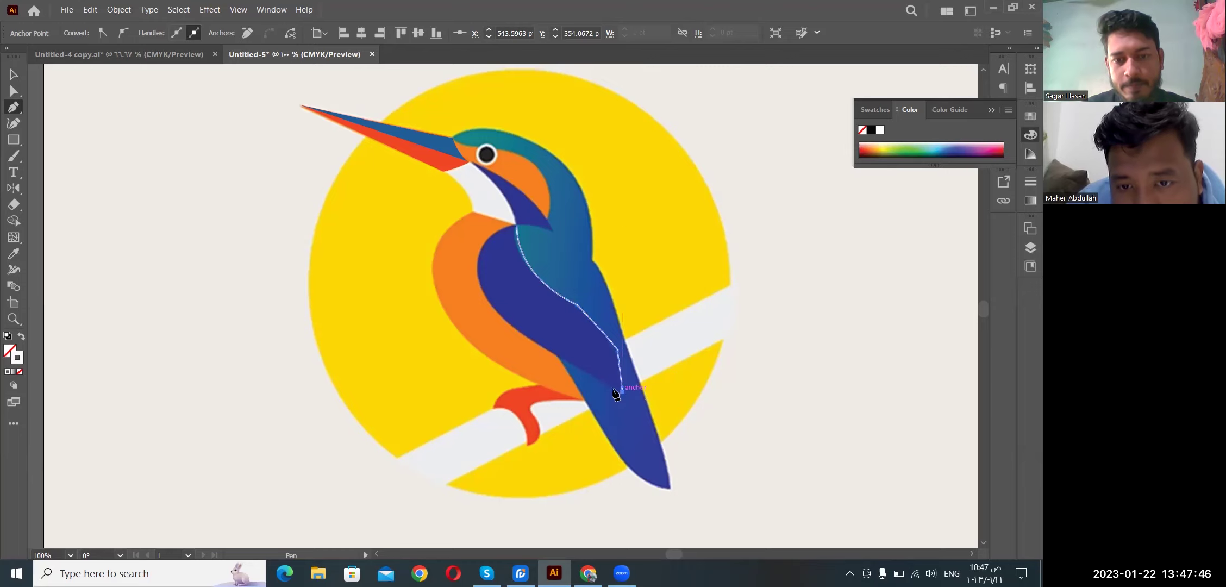
pyautogui.click(511, 331)
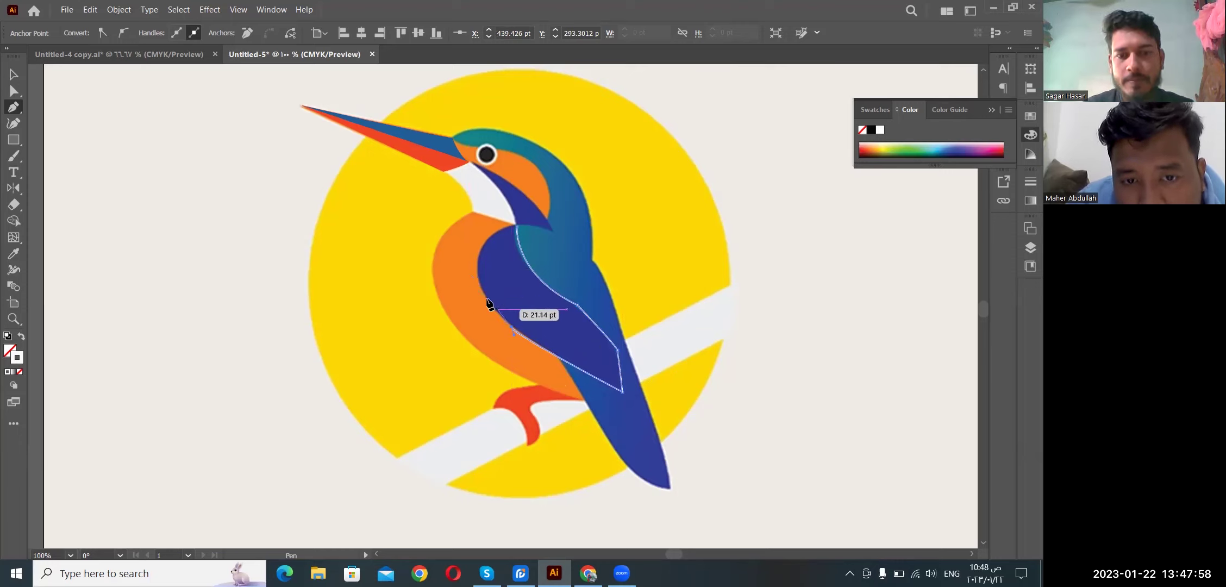
# Step: Resume the outline and redraw the curved segment across the lower body
pyautogui.keyDown('ctrl'); pyautogui.click(475, 283); pyautogui.keyUp('ctrl')
pyautogui.click(476, 284)
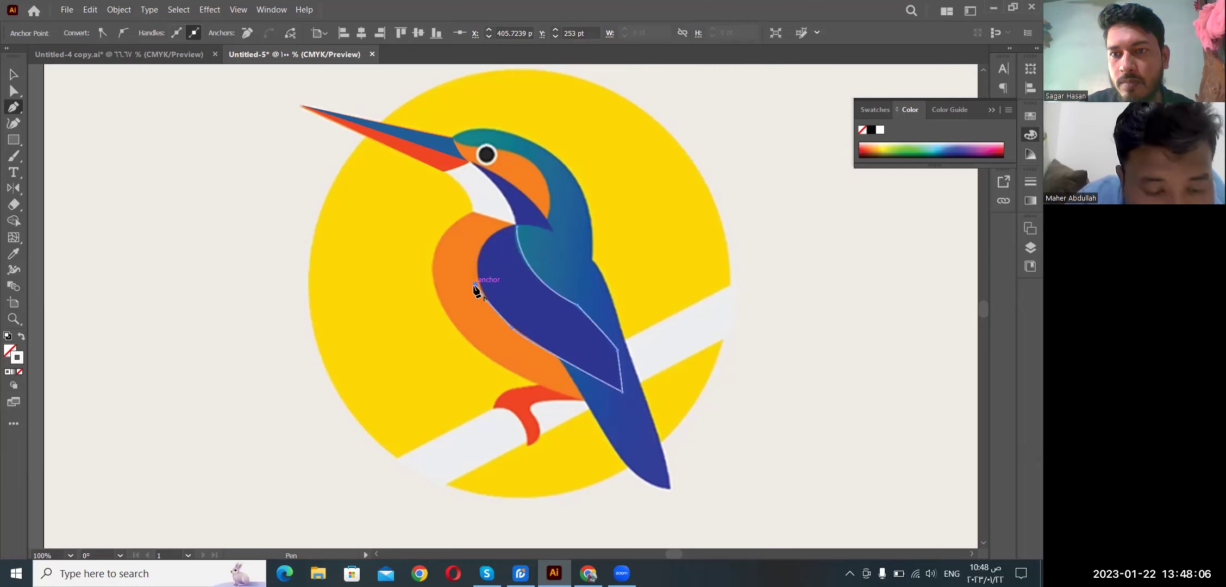
pyautogui.press('ctrl')
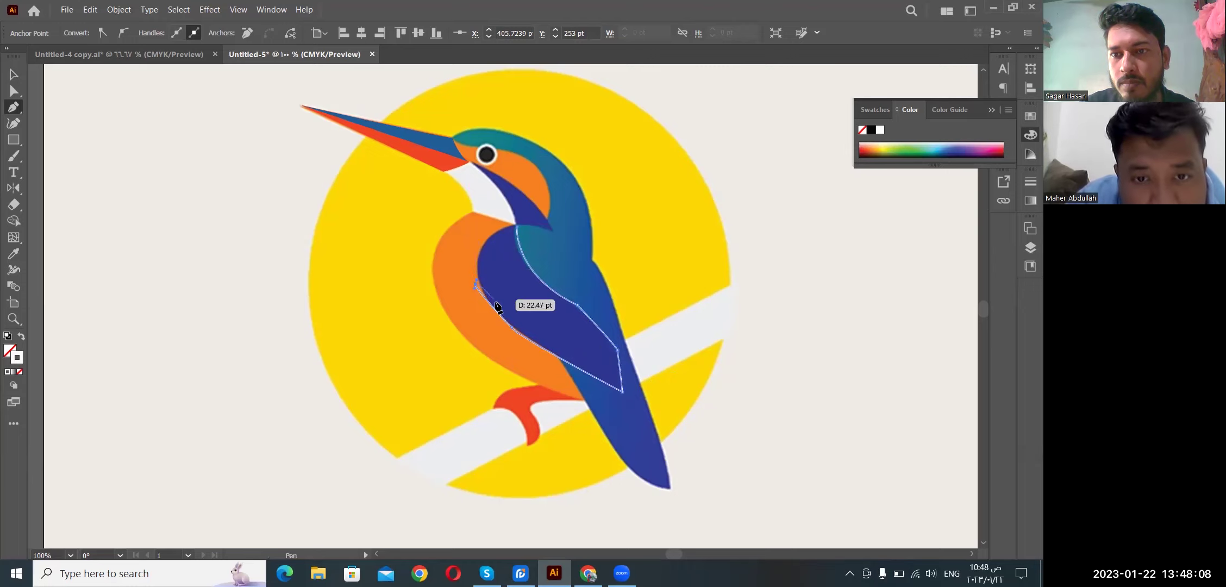
pyautogui.hotkey('ctrl', 'z')
pyautogui.moveTo(510, 327)
pyautogui.mouseDown()
pyautogui.moveTo(486, 296)
pyautogui.moveTo(688, 140)
pyautogui.mouseUp()
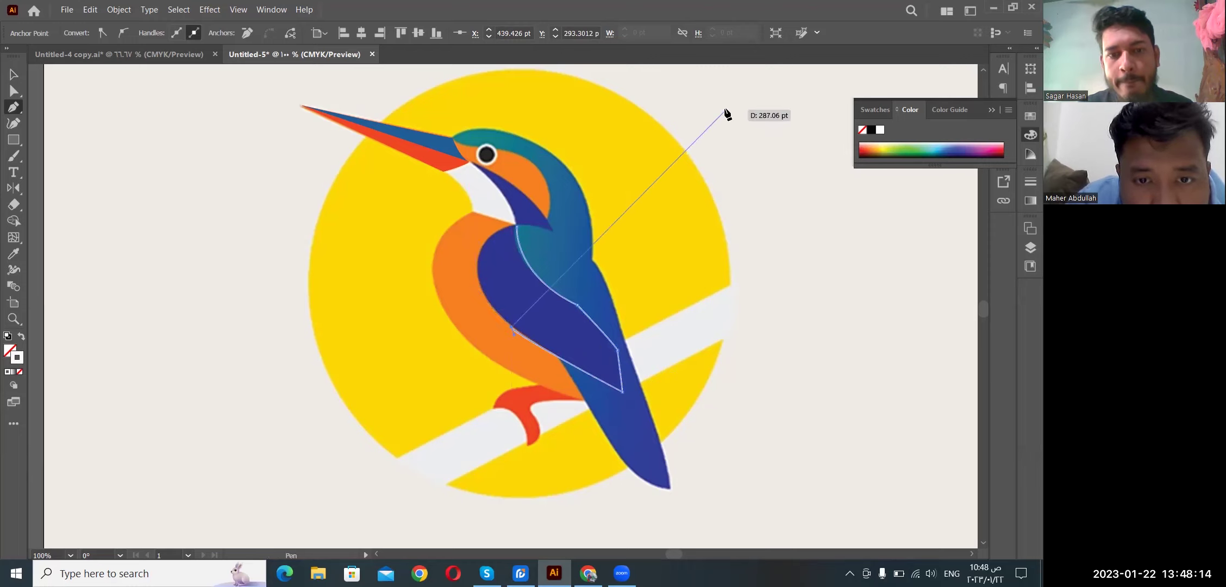
pyautogui.moveTo(688, 140)
pyautogui.mouseDown()
pyautogui.moveTo(491, 310)
pyautogui.moveTo(476, 290)
pyautogui.mouseUp()
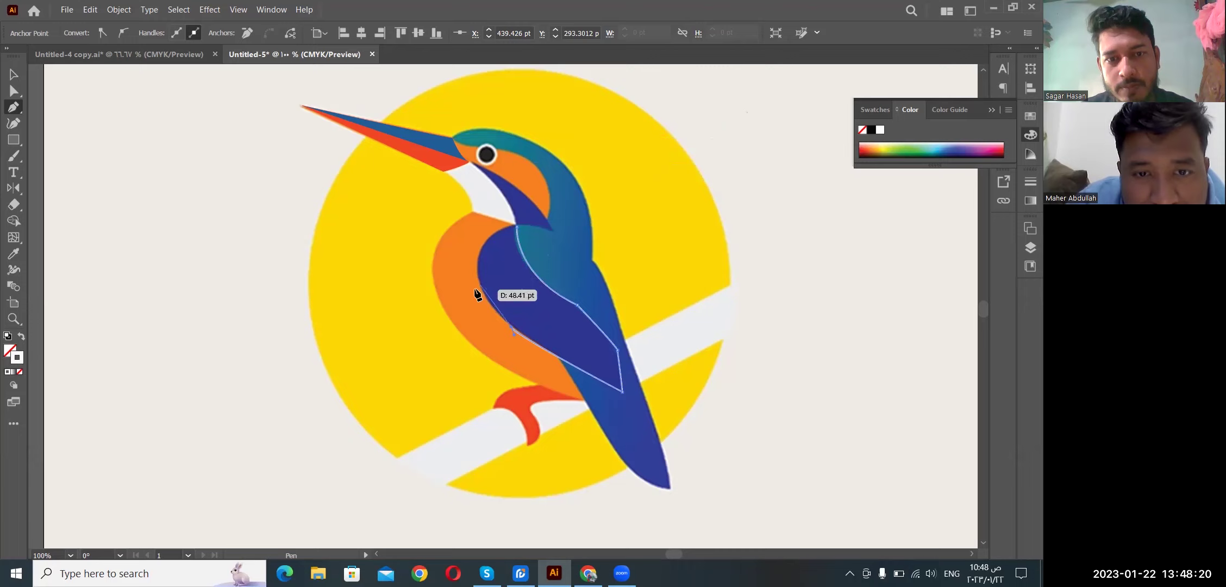
pyautogui.moveTo(476, 290); pyautogui.dragTo(466, 261)
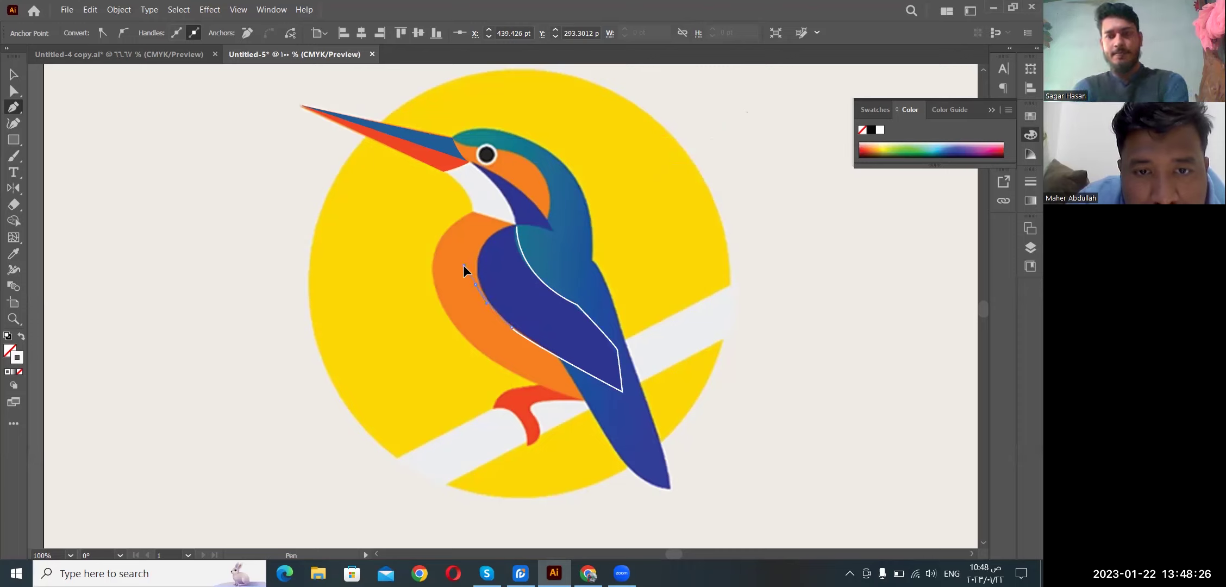
pyautogui.hotkey('ctrl', 'z')
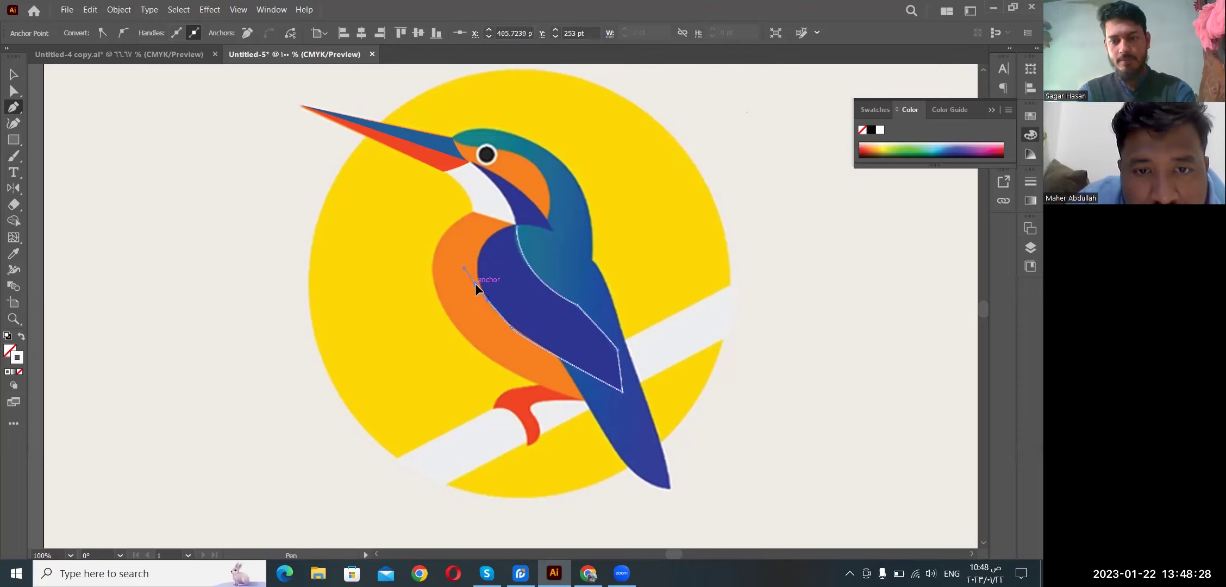
# Step: Continue the outline up the orange body edge and close it at the neck
pyautogui.moveTo(475, 284); pyautogui.dragTo(478, 249)
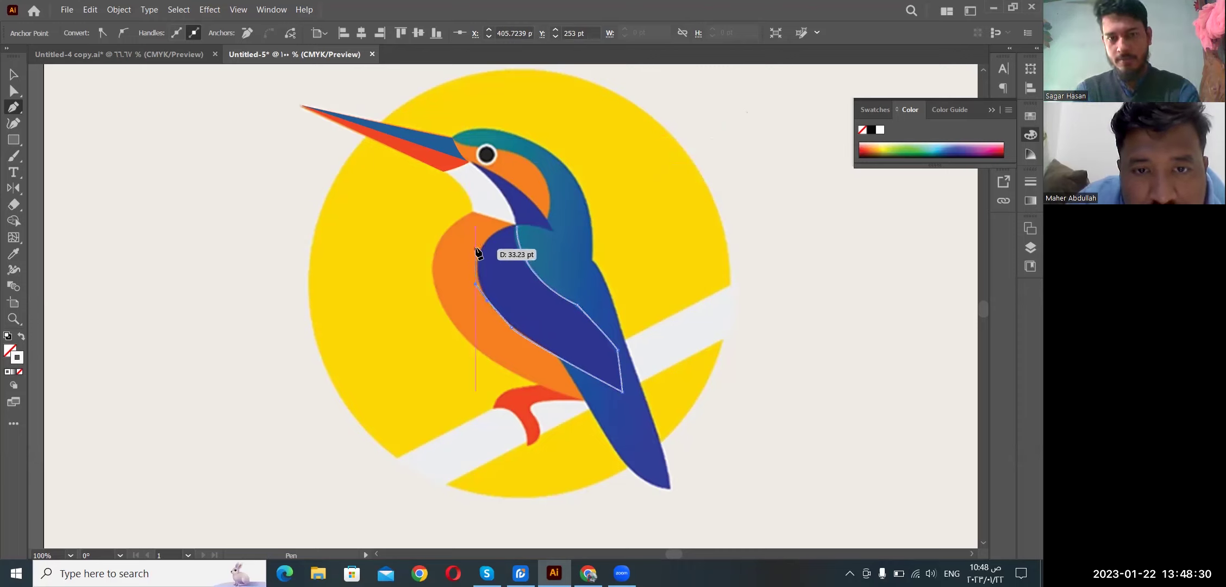
pyautogui.click(477, 246)
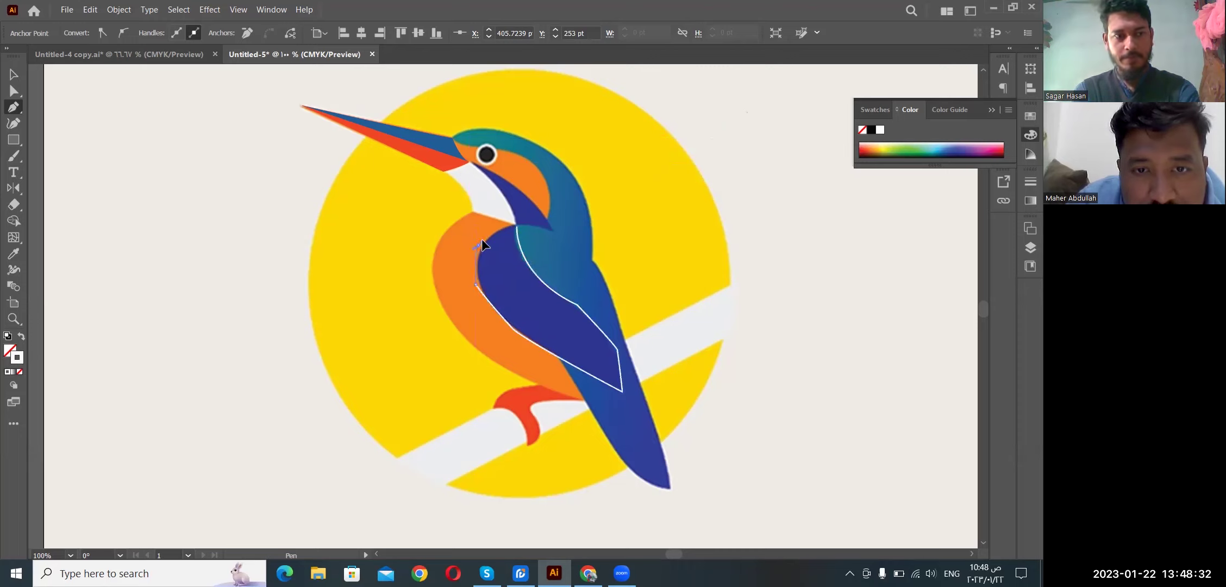
pyautogui.moveTo(478, 247); pyautogui.dragTo(511, 228)
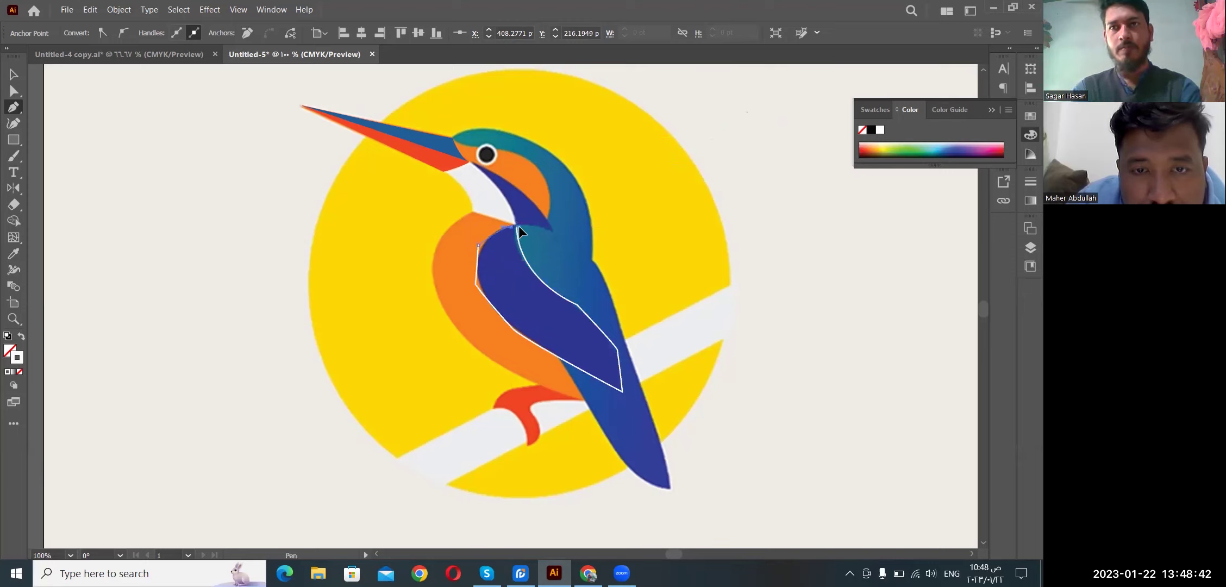
pyautogui.moveTo(519, 226); pyautogui.dragTo(518, 231)
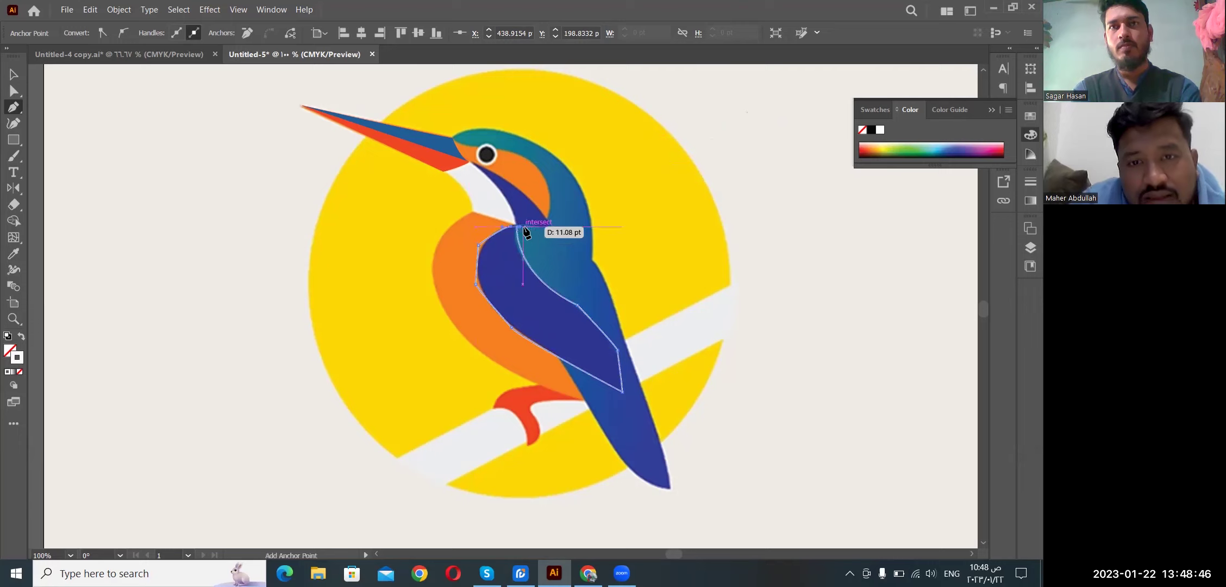
pyautogui.moveTo(518, 231); pyautogui.dragTo(522, 228)
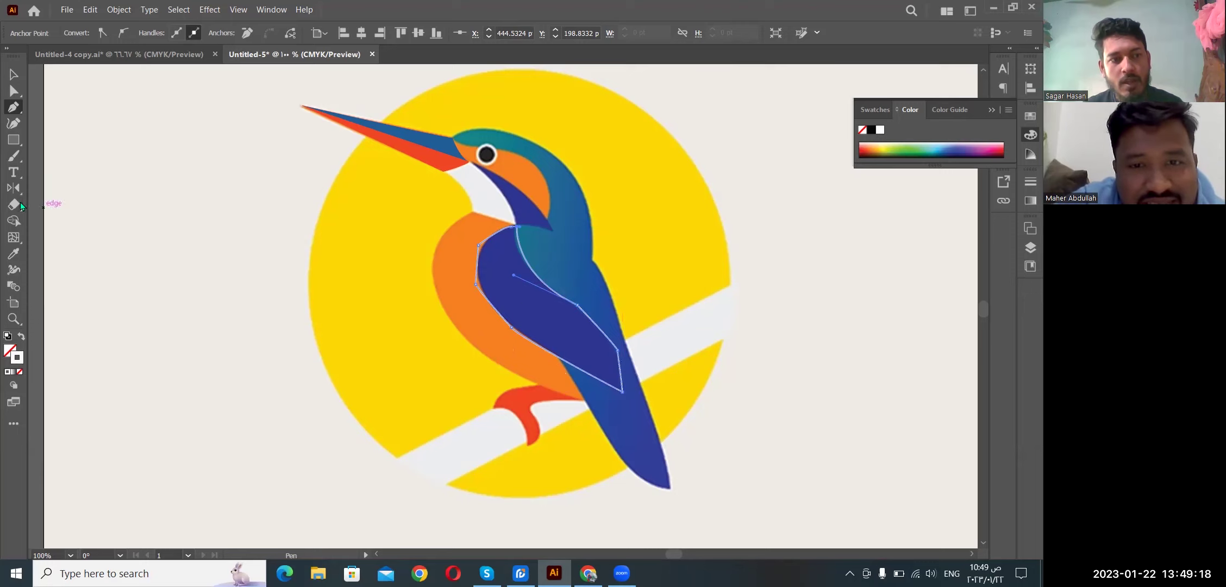
# Step: Eyedropper the sun's yellow onto the new wing shape, then deselect everything
pyautogui.press('v')
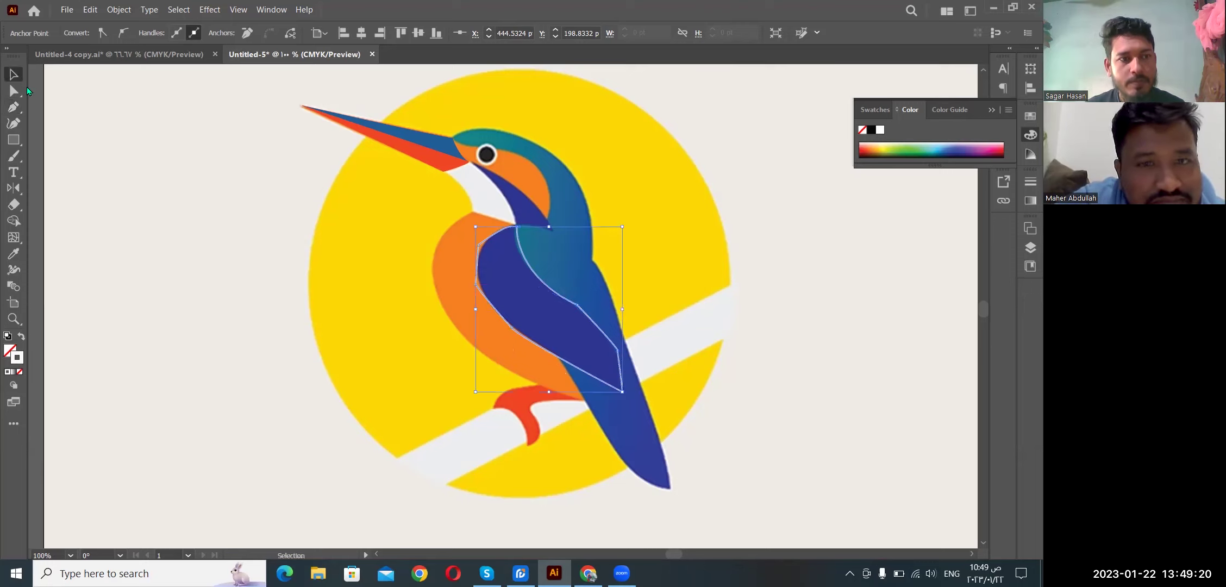
pyautogui.click(13, 254)
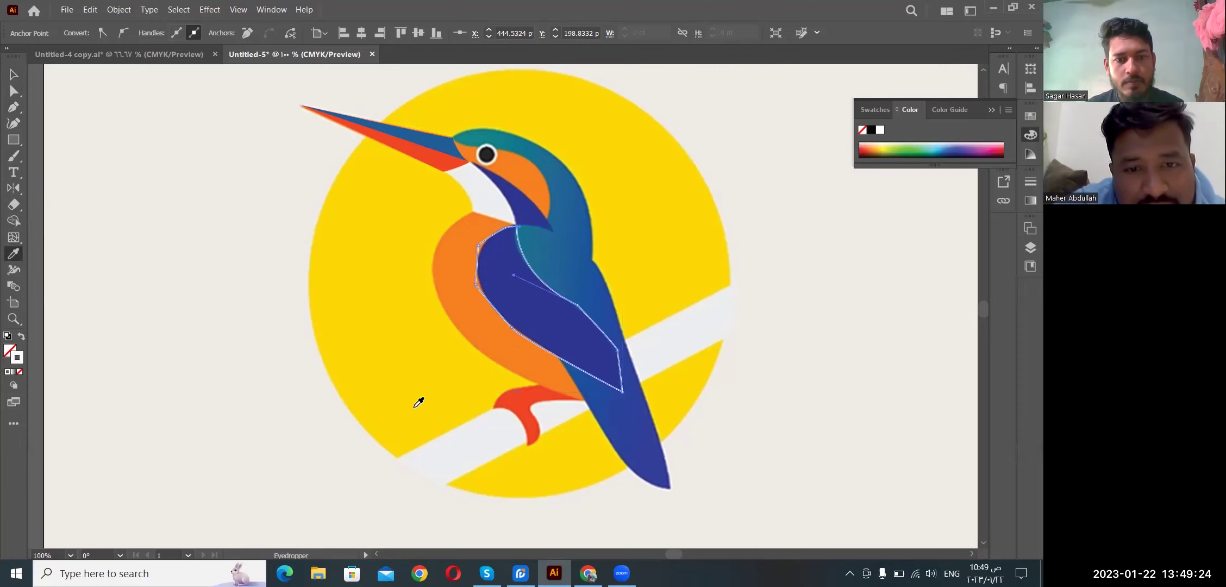
pyautogui.click(396, 346)
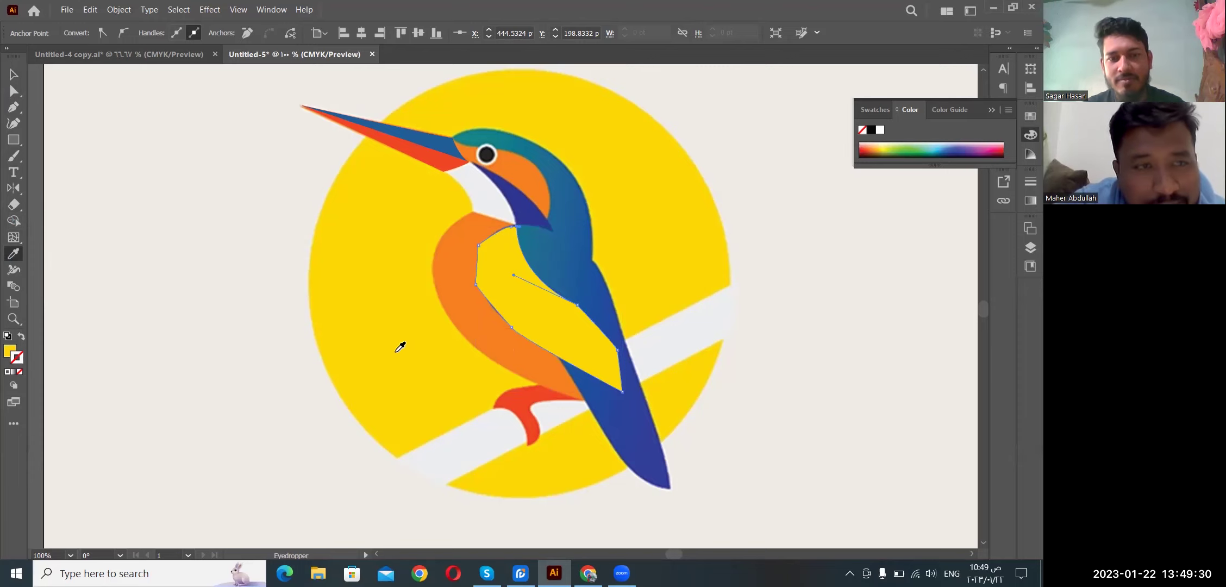
pyautogui.press('p')
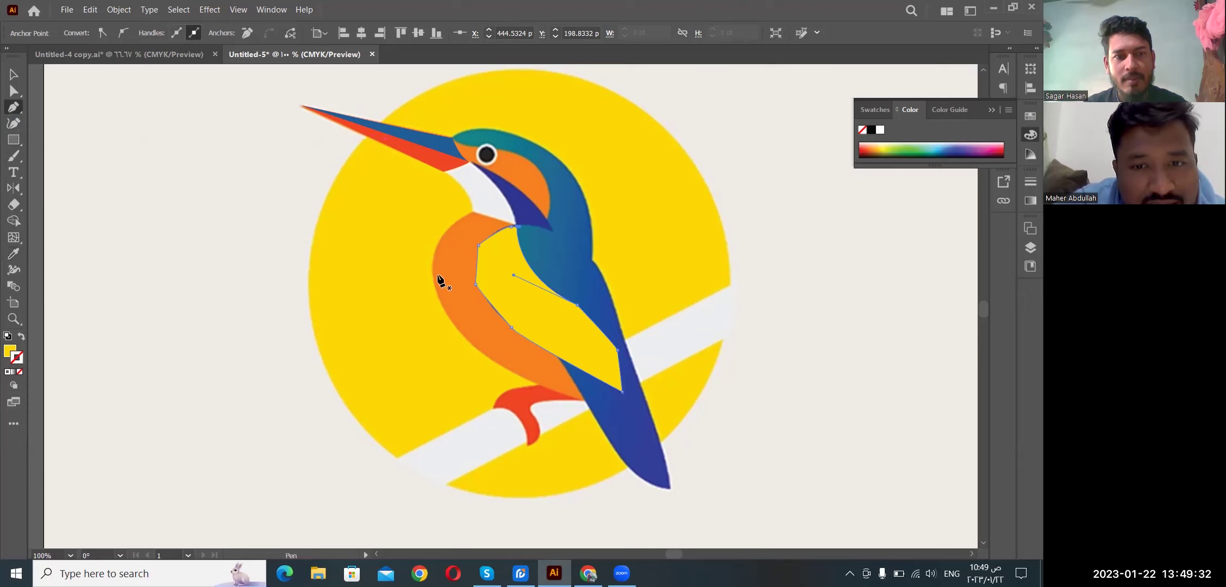
pyautogui.click(526, 293)
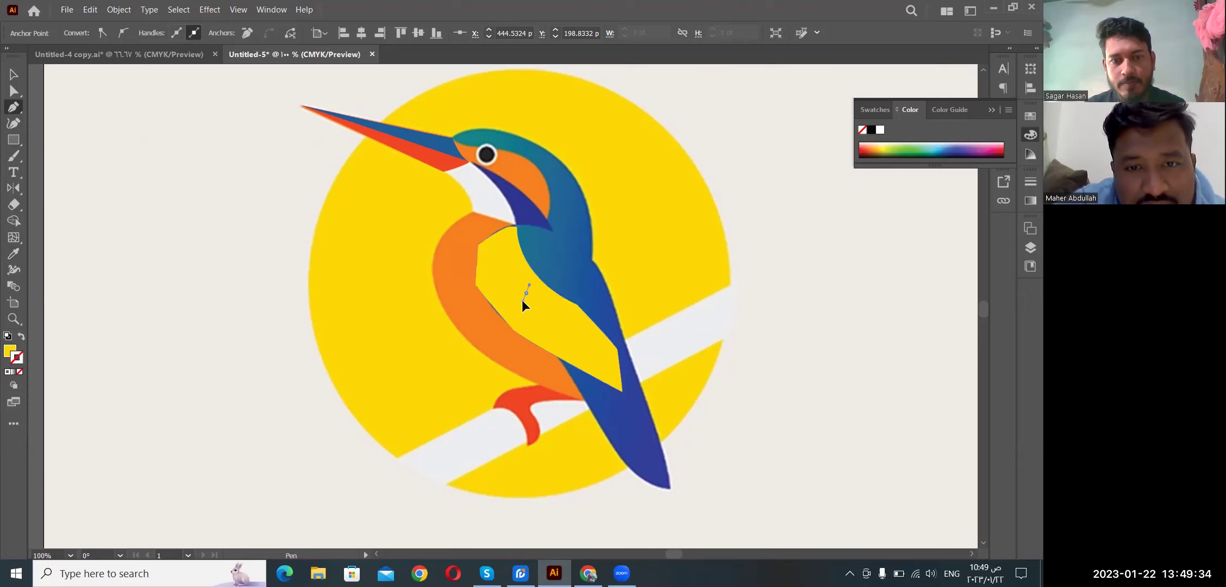
pyautogui.hotkey('ctrl', 'shift', 'a')
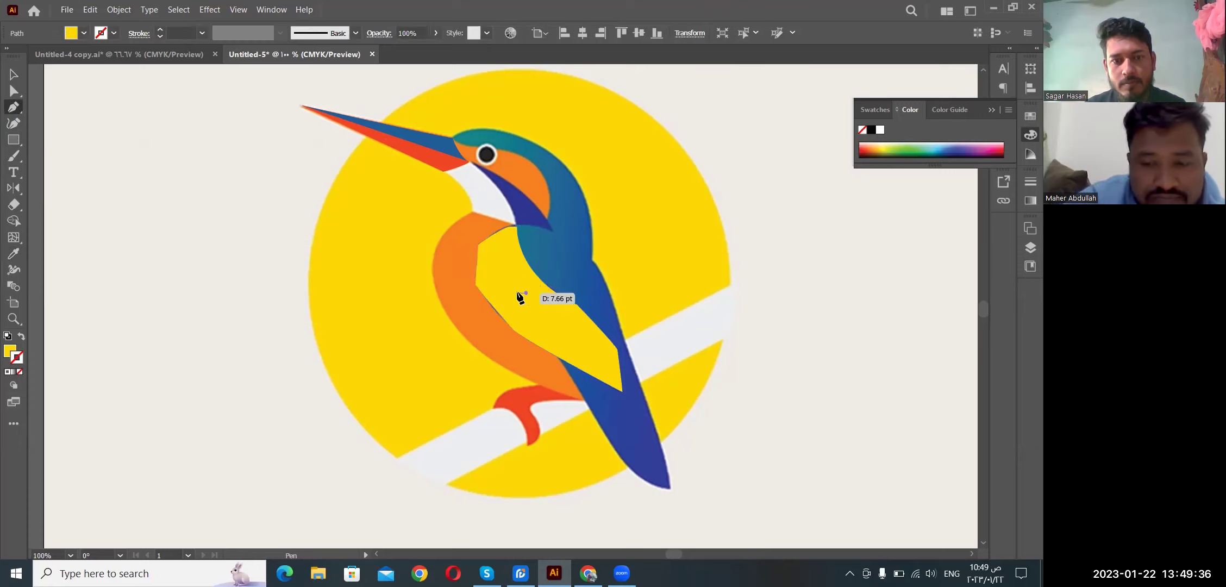